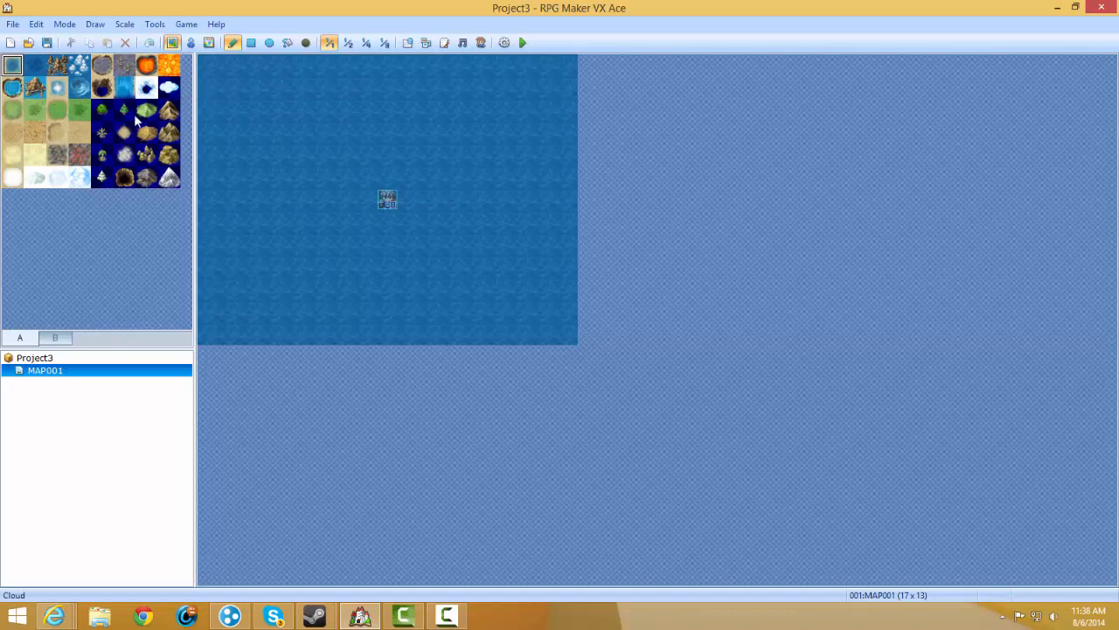
left_click_drag(170, 88, 13, 70)
left_click_drag(170, 179, 12, 110)
left_click(57, 88)
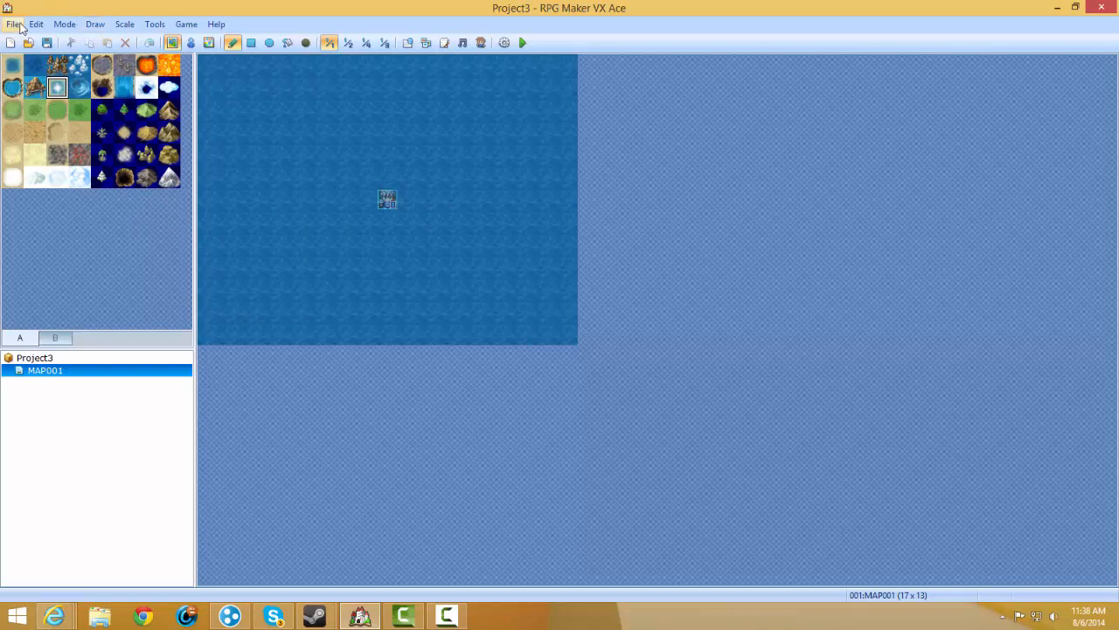
left_click_drag(168, 179, 7, 57)
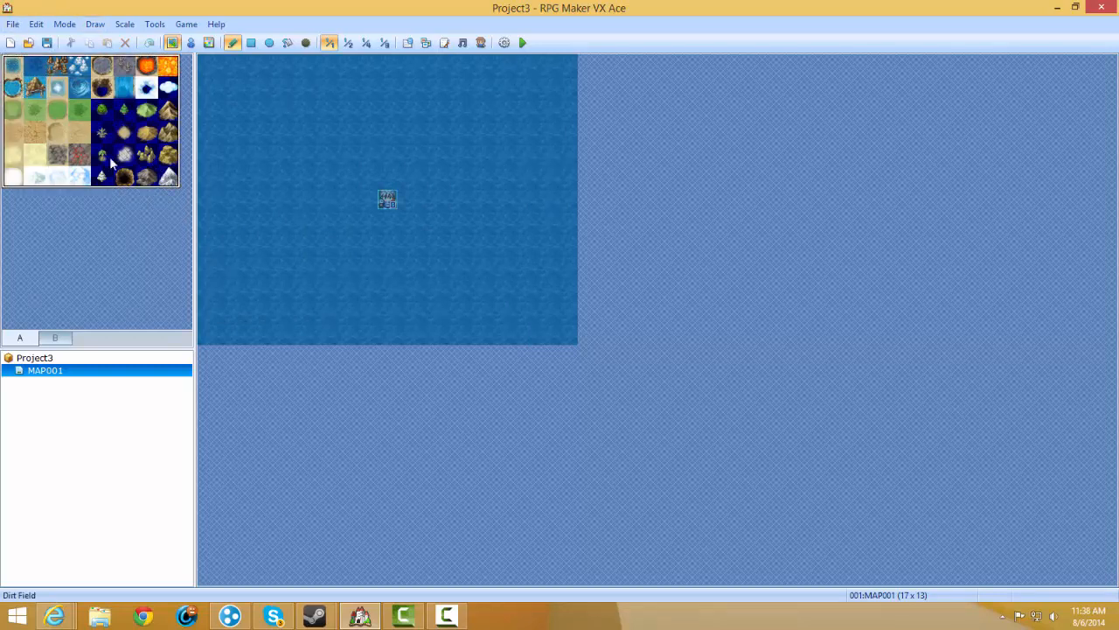
left_click(169, 179)
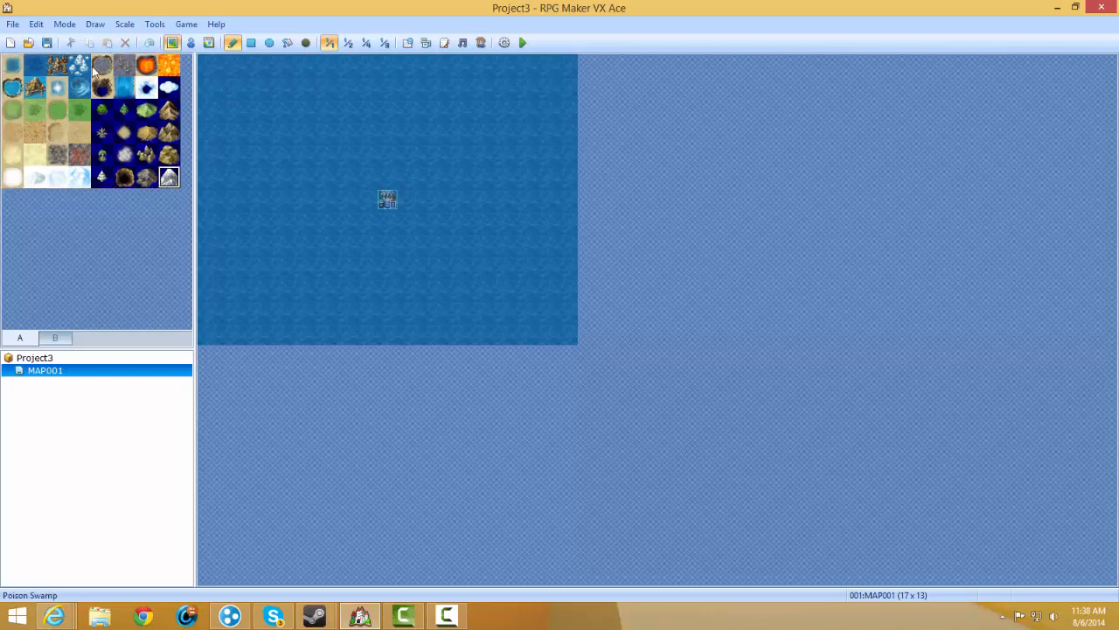
Paint a freehand light-green grass island around the player start position in MAP001.
left_click(12, 109)
mouse_move(298, 127)
left_mouse_down()
mouse_move(347, 236)
mouse_move(326, 247)
mouse_move(391, 146)
mouse_move(398, 160)
left_mouse_up()
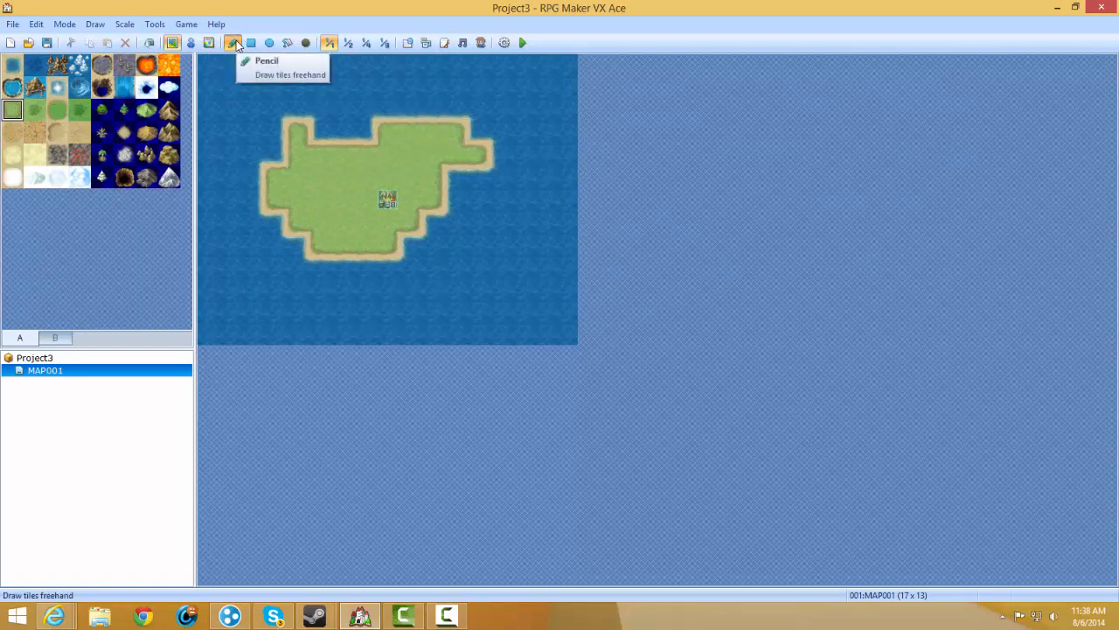
mouse_move(369, 162)
left_mouse_down()
mouse_move(442, 295)
mouse_move(230, 175)
mouse_move(429, 158)
left_mouse_up()
key("ctrl+z")
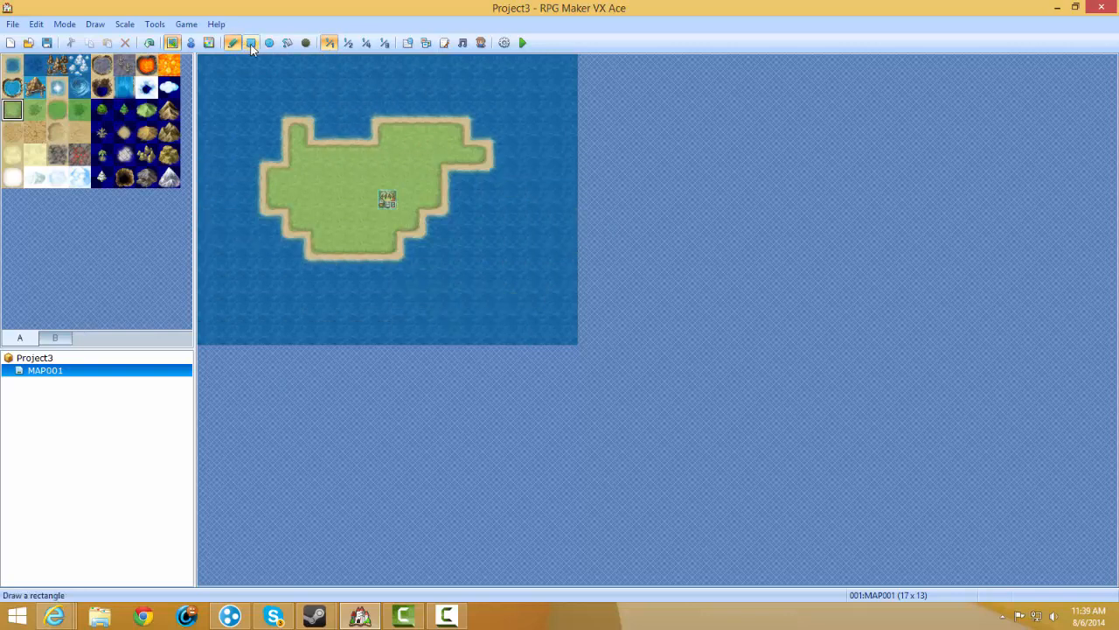
Try covering the island area of MAP001 with a grass rectangle, and undo the rectangle.
left_click(251, 42)
left_click_drag(525, 271, 175, 72)
key("ctrl+z")
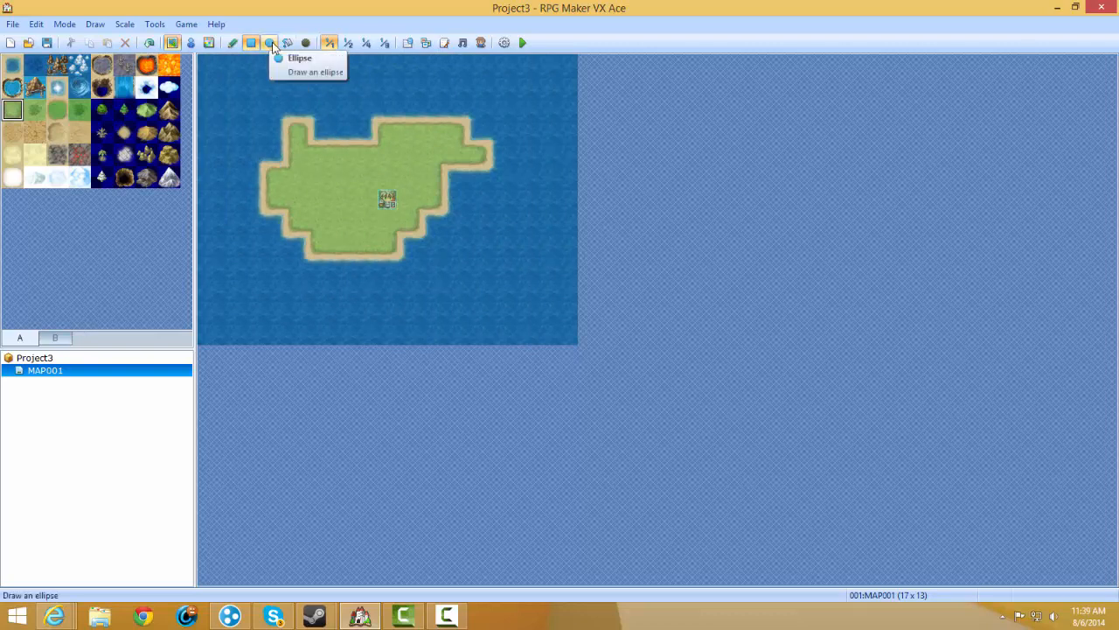
Draw a large grass ellipse over the island and flood-fill the remaining sea areas with the same grass.
left_click(269, 43)
left_click_drag(498, 311, 192, 59)
left_click(288, 43)
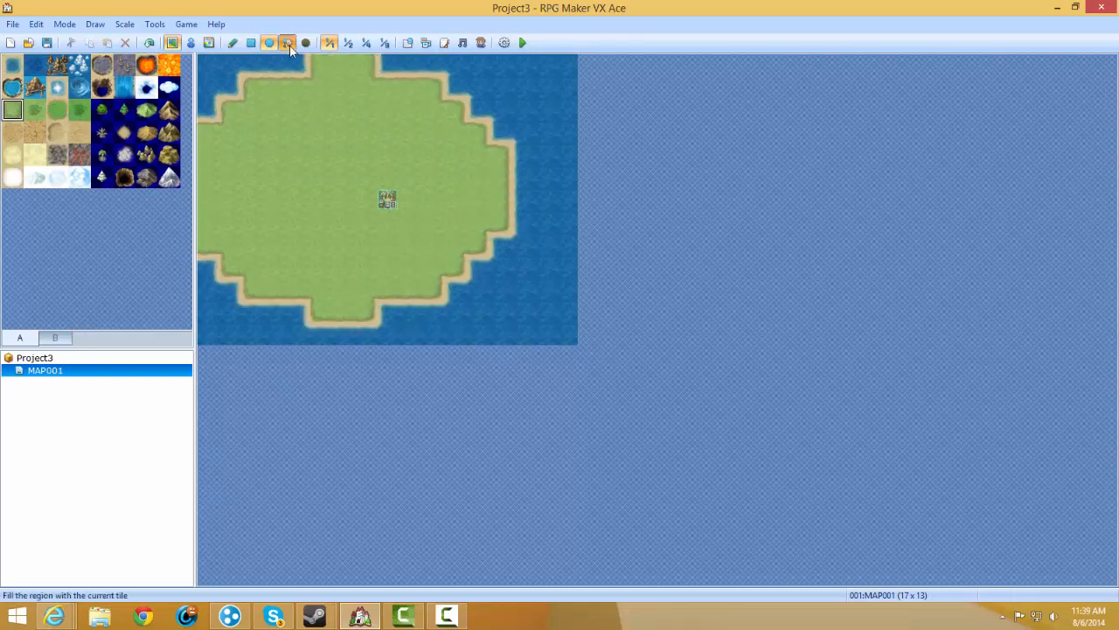
left_click(266, 70)
left_click(286, 330)
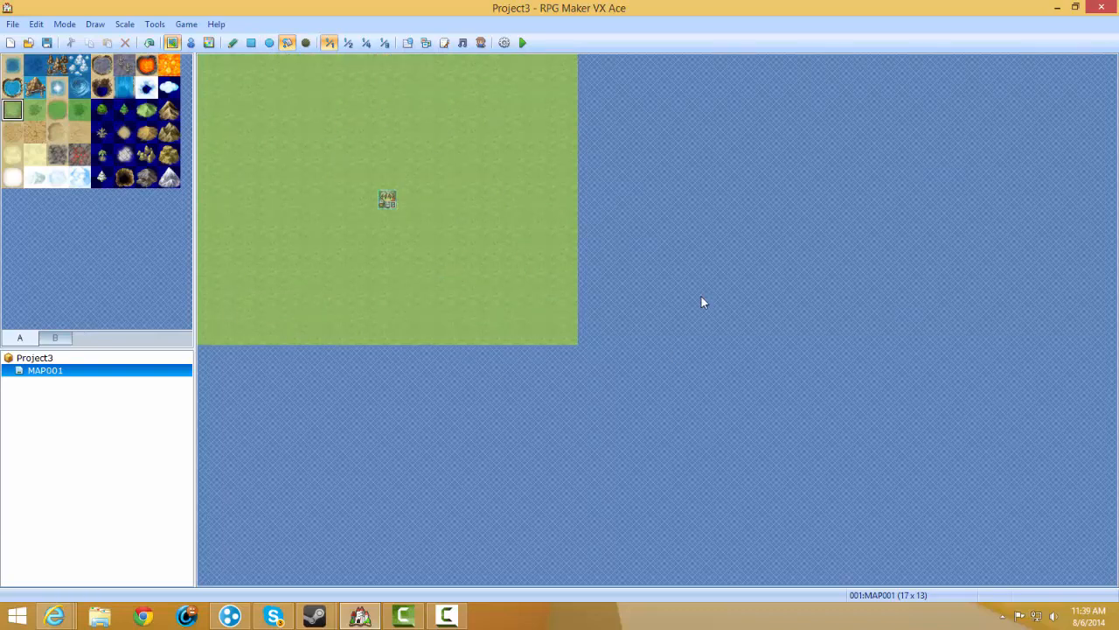
Flood-fill the whole map with cracked dirt and paint a freehand dark-green grass patch around the player start position.
left_click(34, 131)
left_click(512, 193)
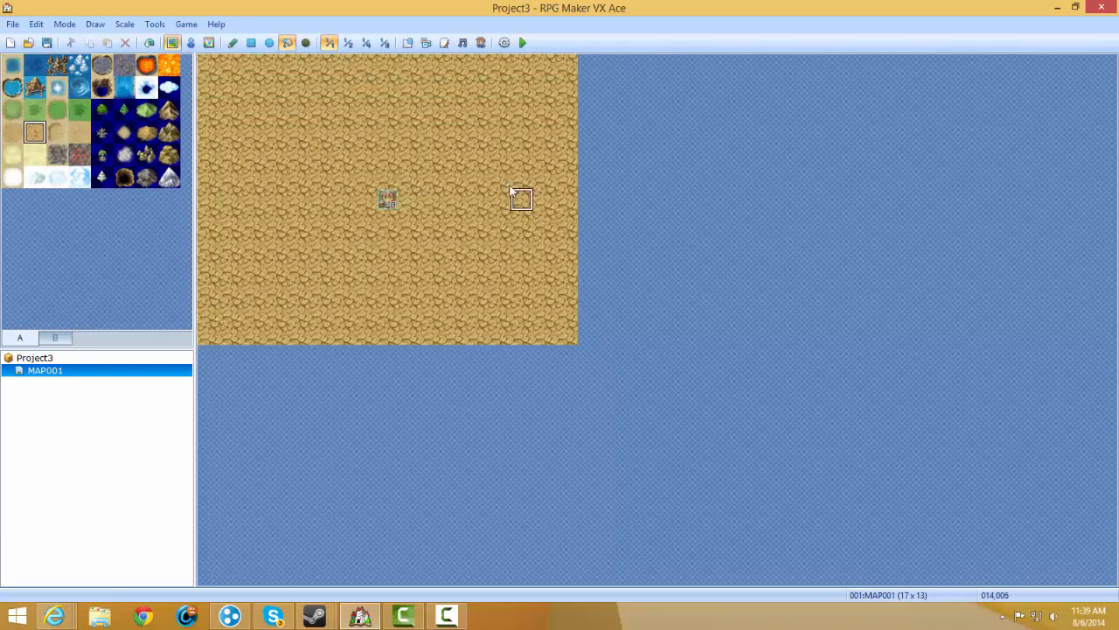
left_click(232, 43)
left_click(79, 110)
mouse_move(366, 177)
left_mouse_down()
mouse_move(388, 146)
mouse_move(335, 224)
mouse_move(343, 221)
left_mouse_up()
Flood-fill both the cracked dirt and the dark-green patch with the tan mound tile so it covers all of MAP001.
left_click(287, 43)
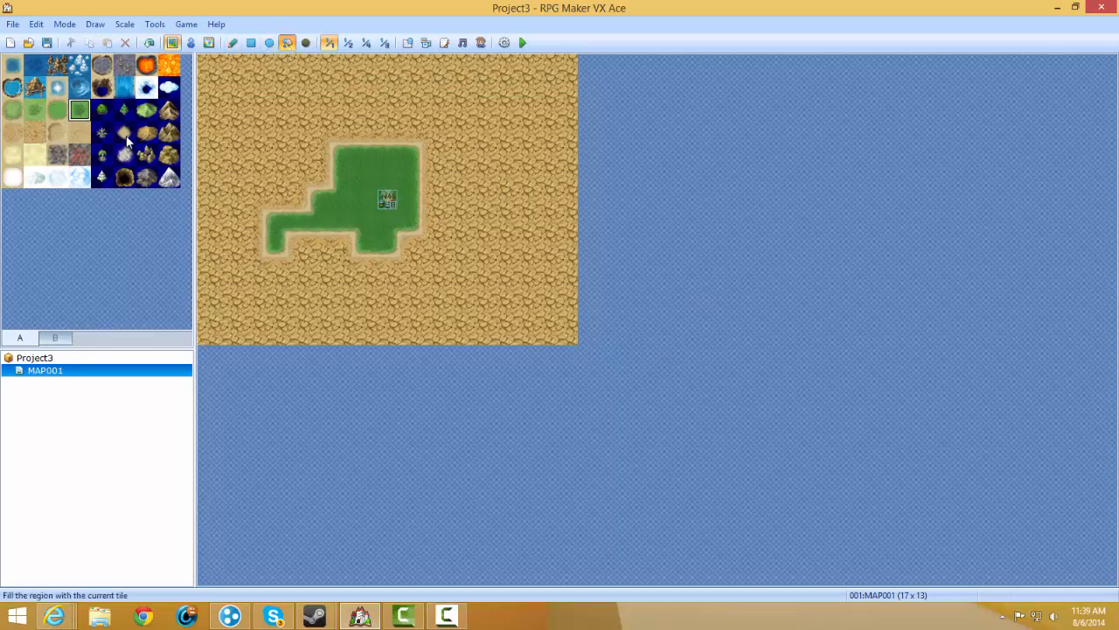
left_click(126, 138)
left_click(398, 171)
key("ctrl+z")
left_click(477, 142)
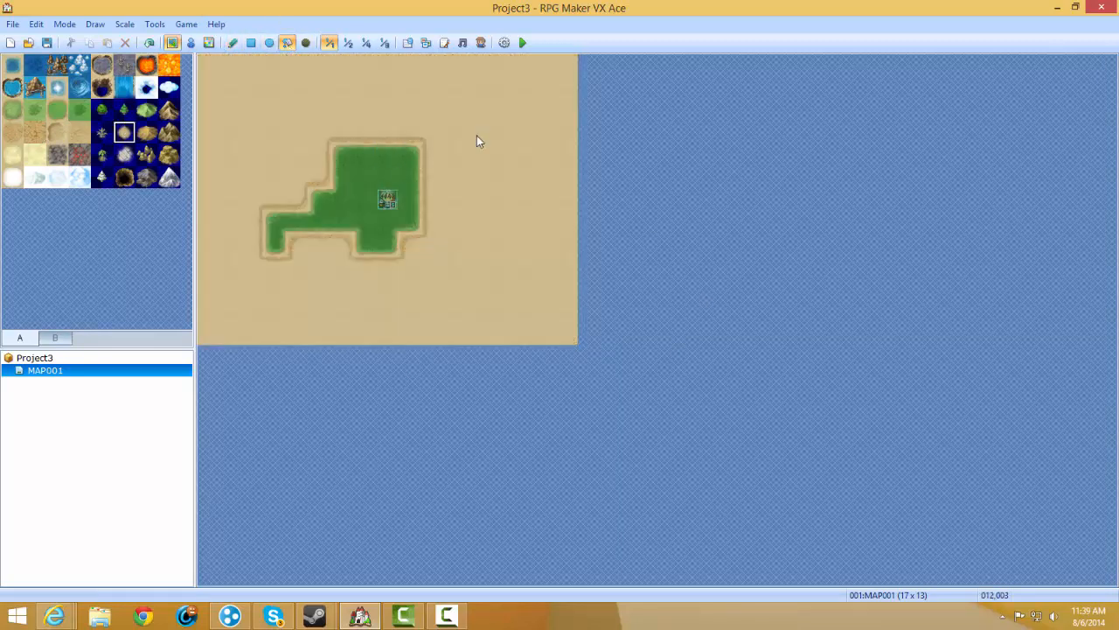
left_click(364, 158)
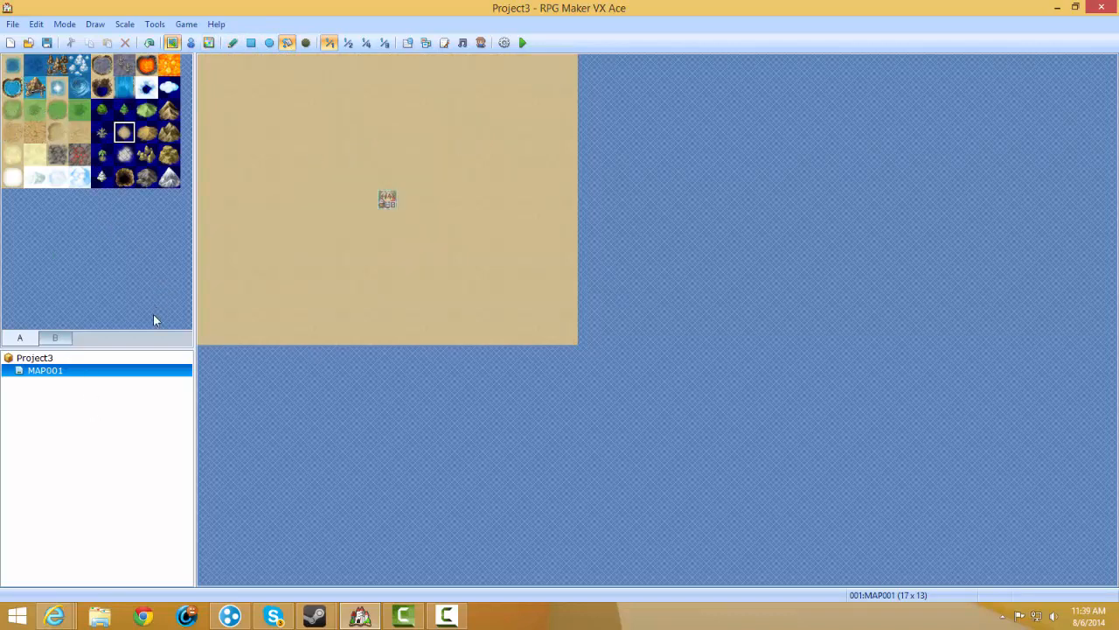
Review the tileset choices in MAP001's map properties, and leave the properties without changing them.
right_click(30, 370)
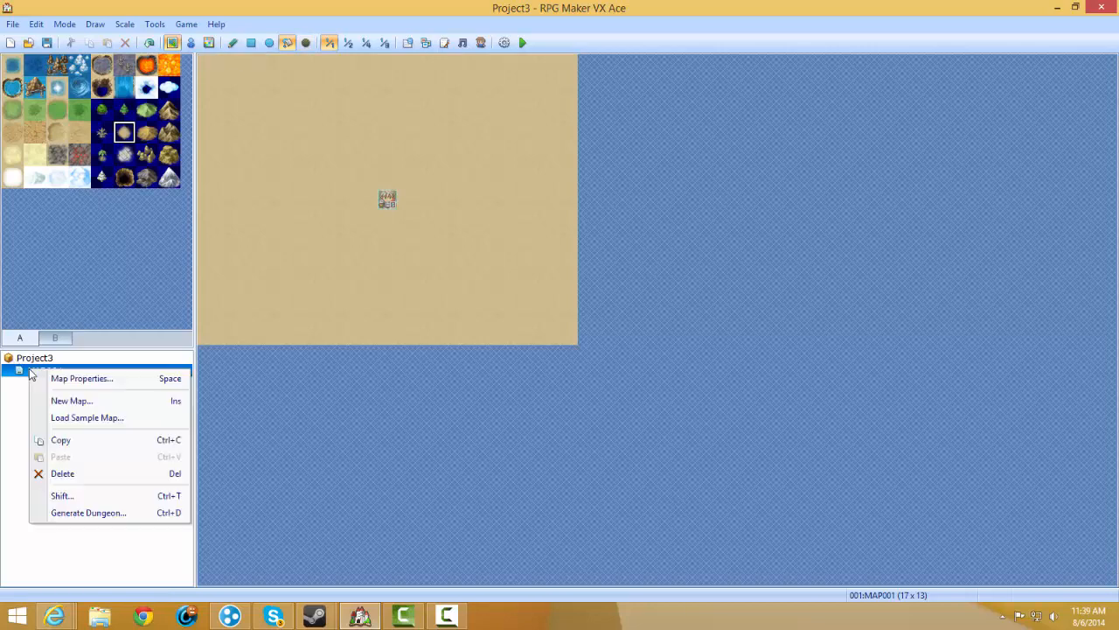
left_click(81, 378)
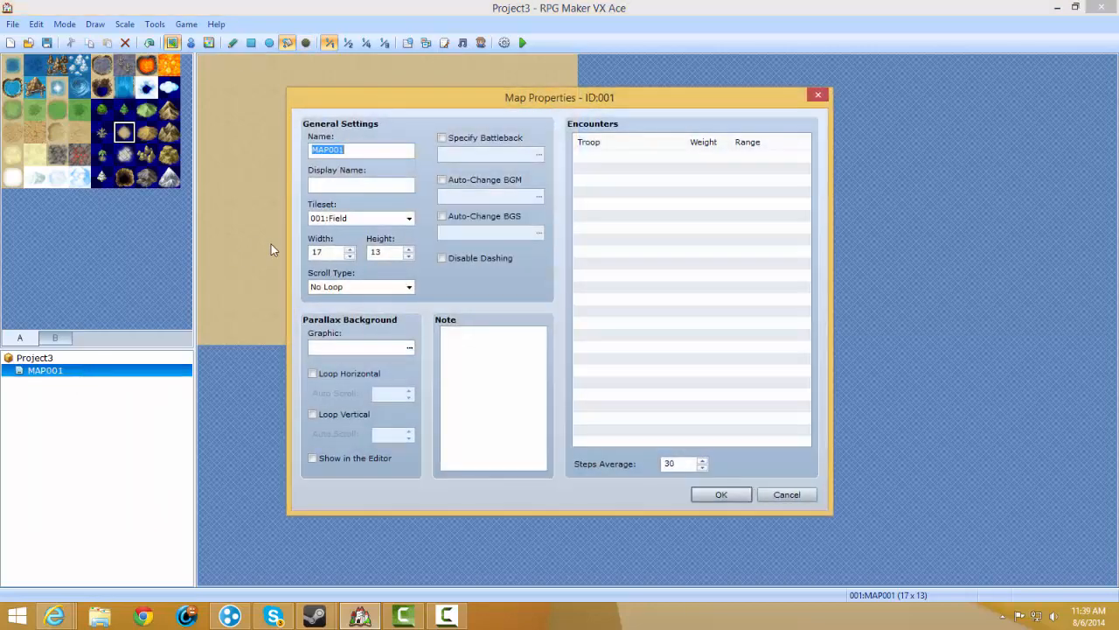
left_click(358, 219)
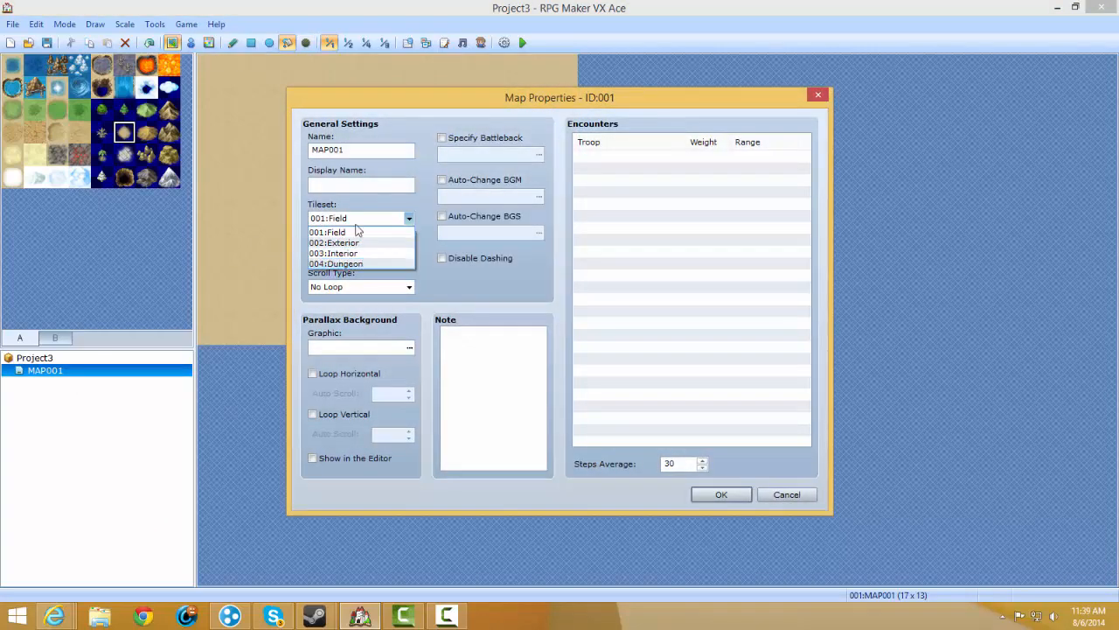
left_click(360, 230)
left_click(786, 494)
Create the new map MAP002 under Project3 with the 001:Field tileset and a size of 17 x 13.
right_click(69, 357)
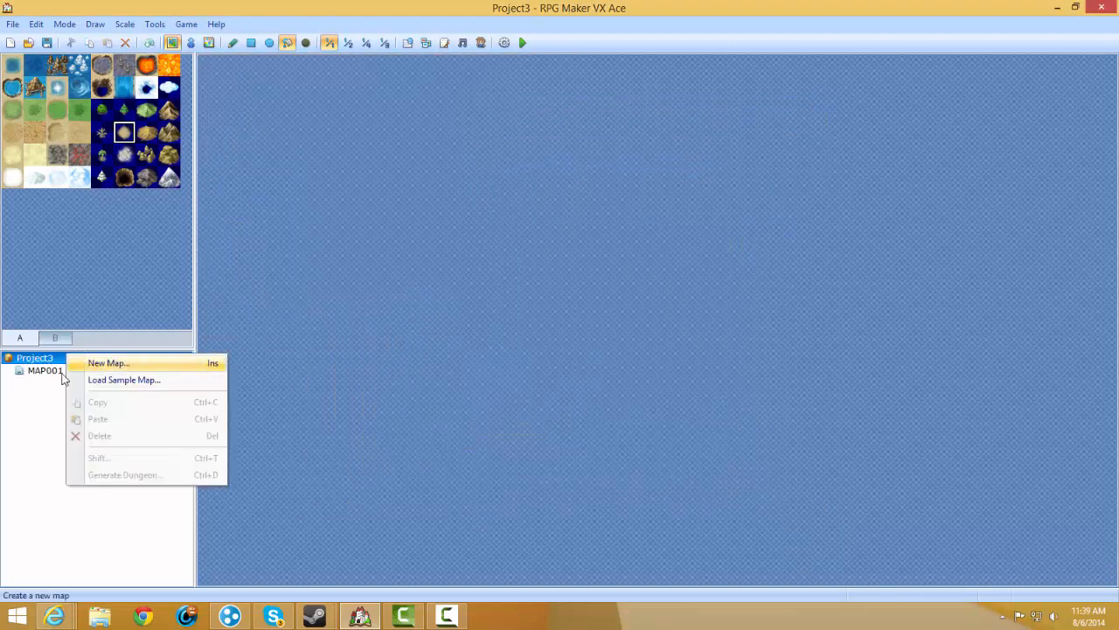
left_click(107, 363)
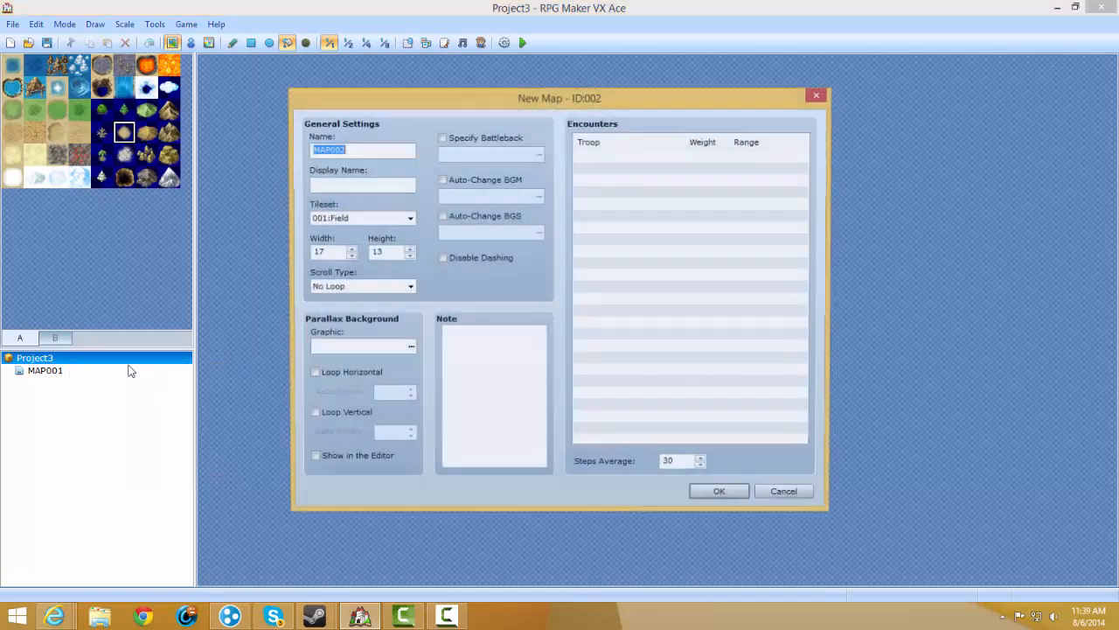
left_click(365, 217)
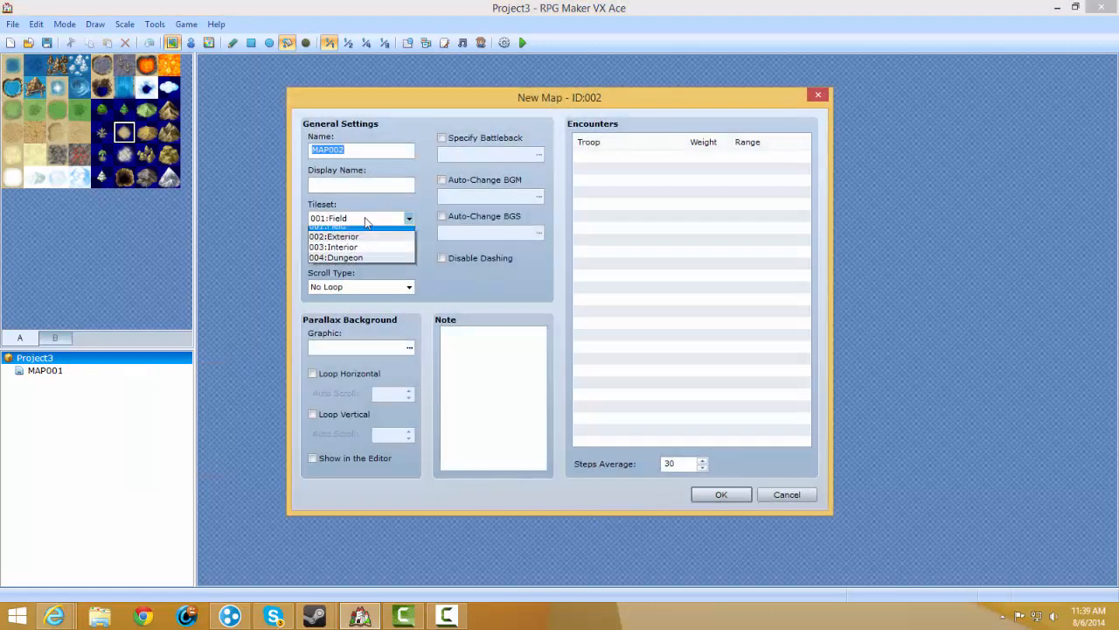
left_click(387, 217)
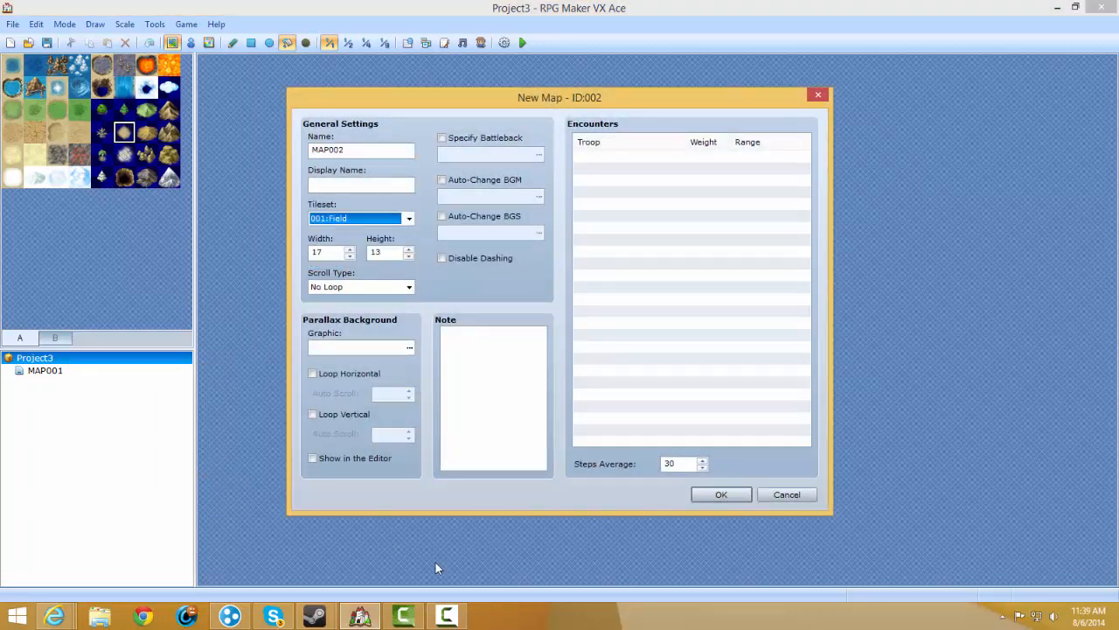
left_click(722, 495)
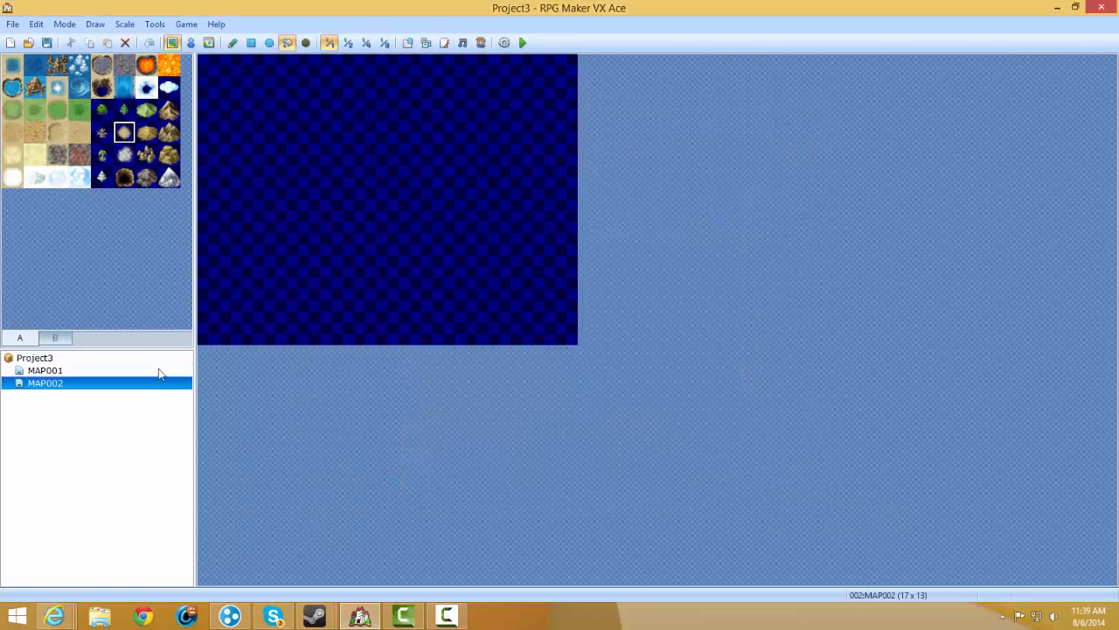
Nest MAP002 beneath MAP001 in the project's map tree.
left_click(45, 370)
left_click_drag(52, 389, 40, 360)
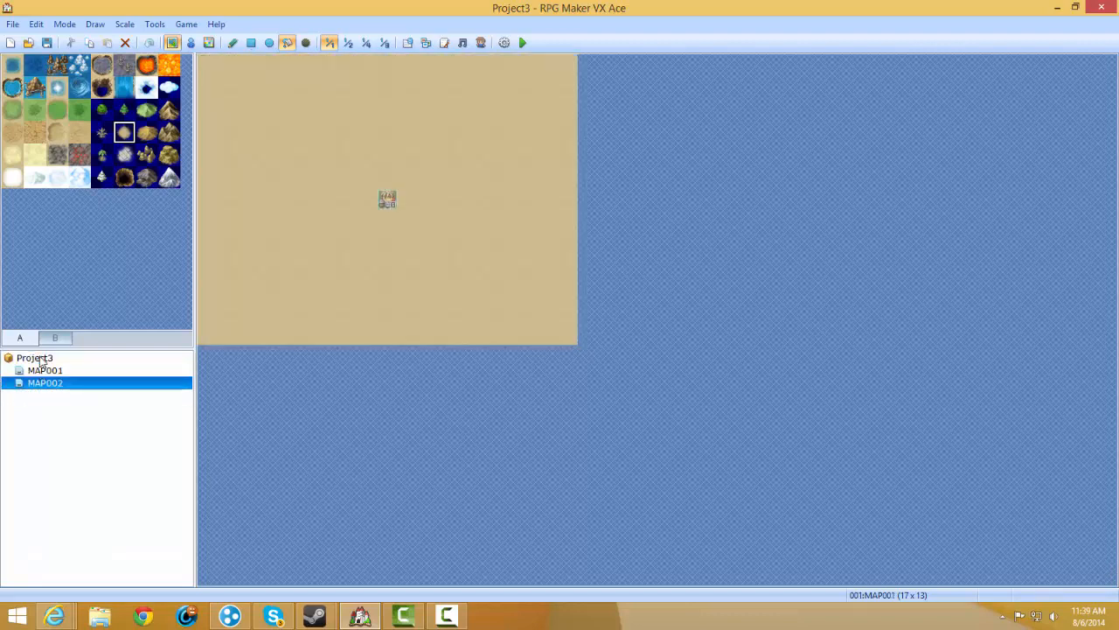
left_click(37, 359)
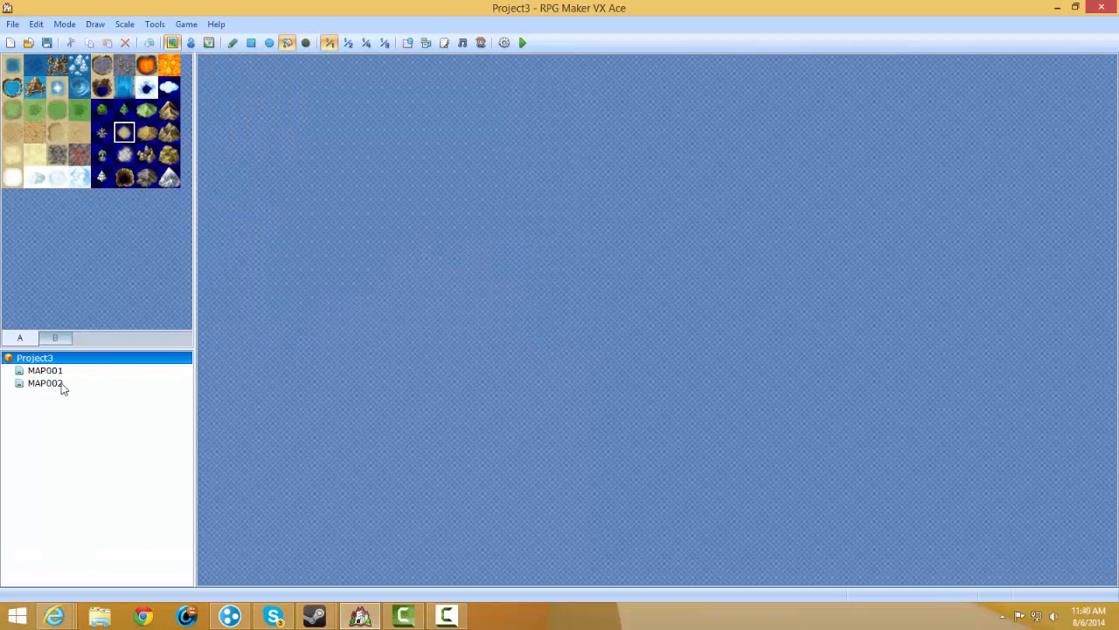
mouse_move(62, 390)
left_mouse_down()
mouse_move(62, 499)
mouse_move(45, 356)
mouse_move(54, 371)
left_mouse_up()
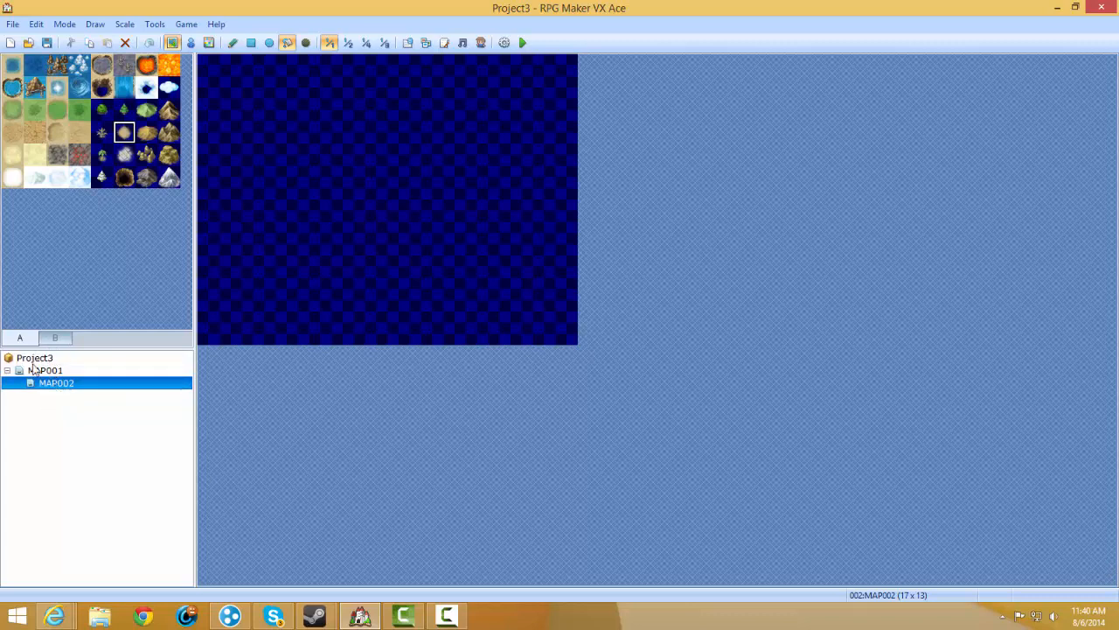
Move MAP002 back to the top level of Project3 and display MAP001.
left_click_drag(66, 393, 50, 358)
left_click(35, 359)
left_click(50, 385)
left_click(61, 373)
left_click(56, 359)
left_click(56, 370)
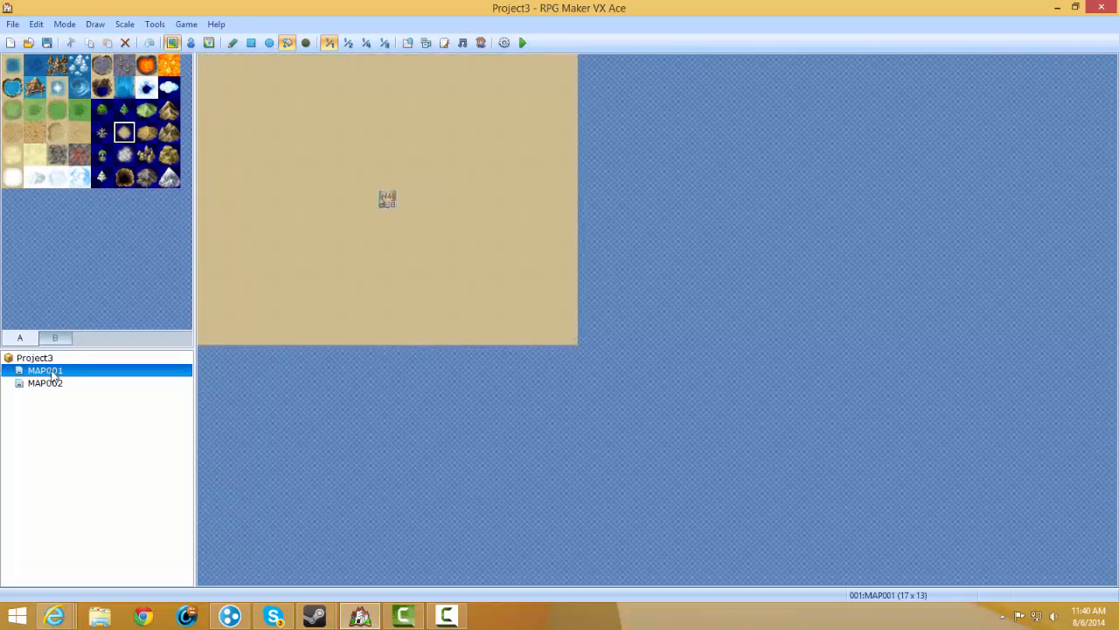
Load the Regular Town sample map into Project3 and look over the town down to its southern edge.
right_click(49, 359)
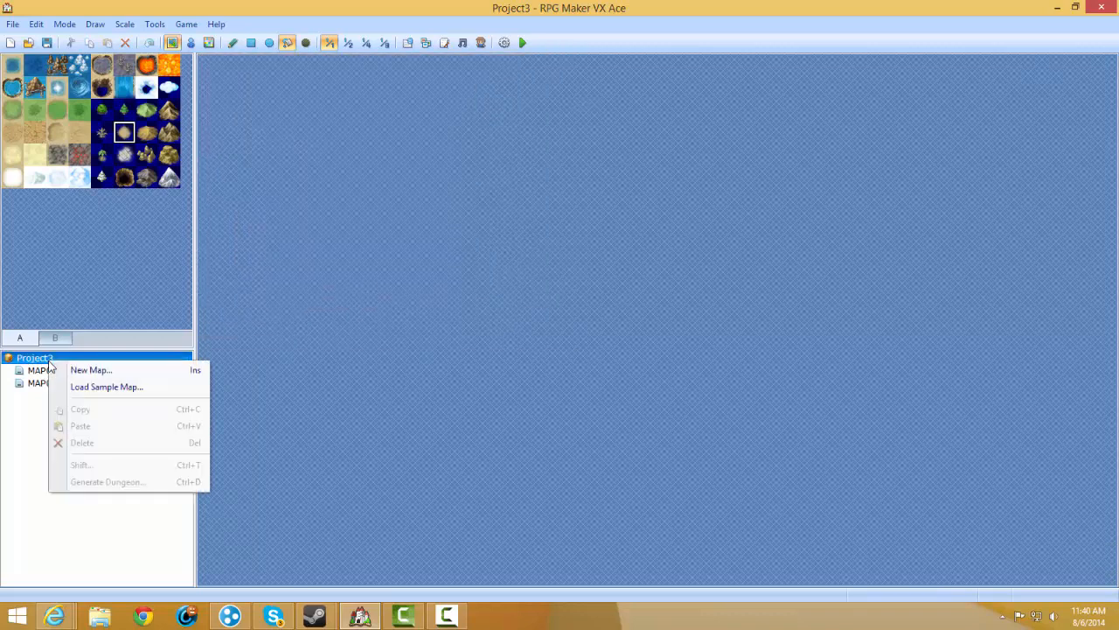
left_click(105, 386)
left_click(360, 208)
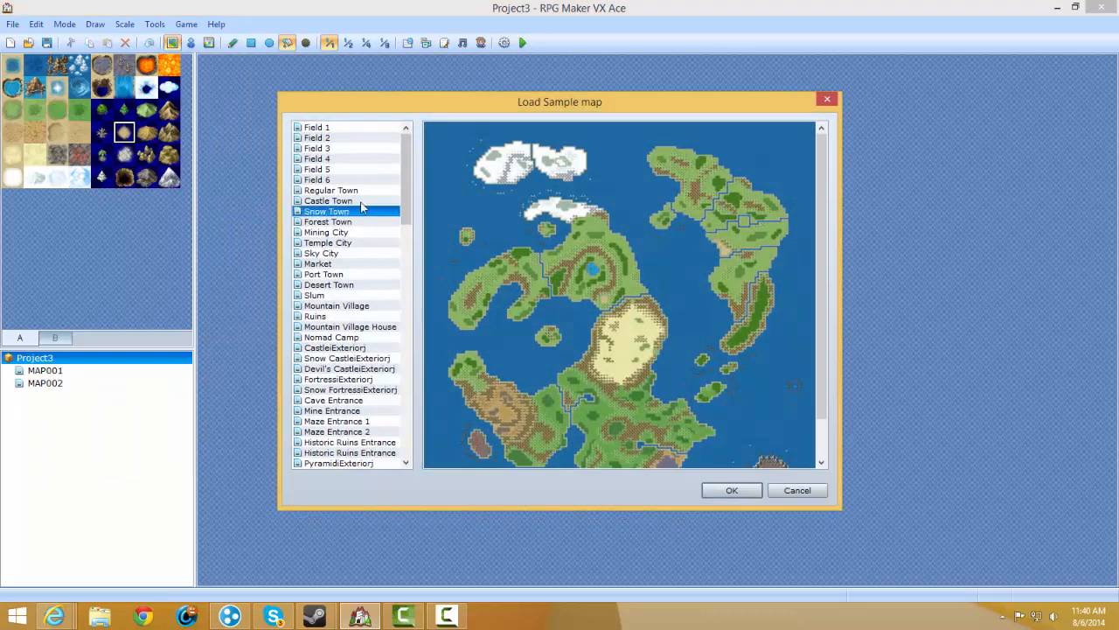
key("Up")
left_click(729, 491)
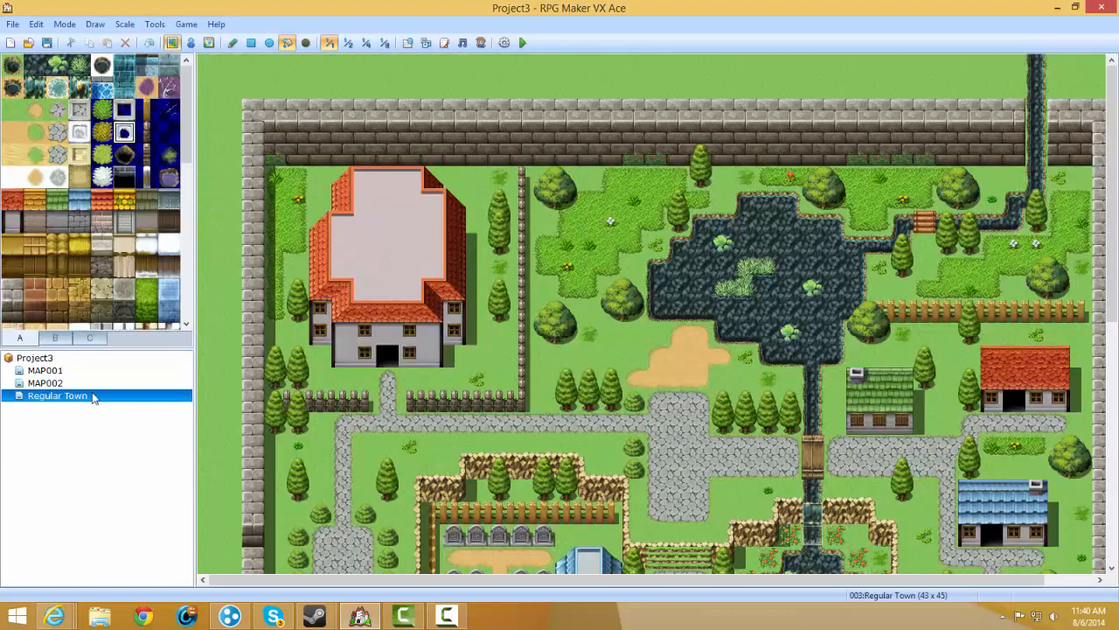
left_click(53, 370)
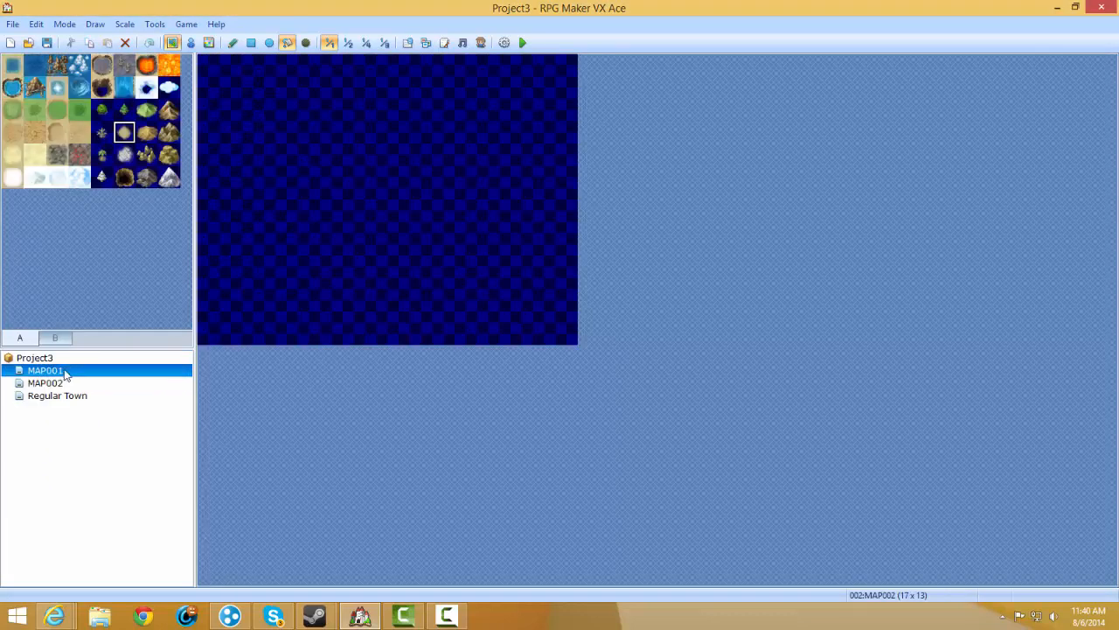
left_click(83, 383)
left_click(57, 395)
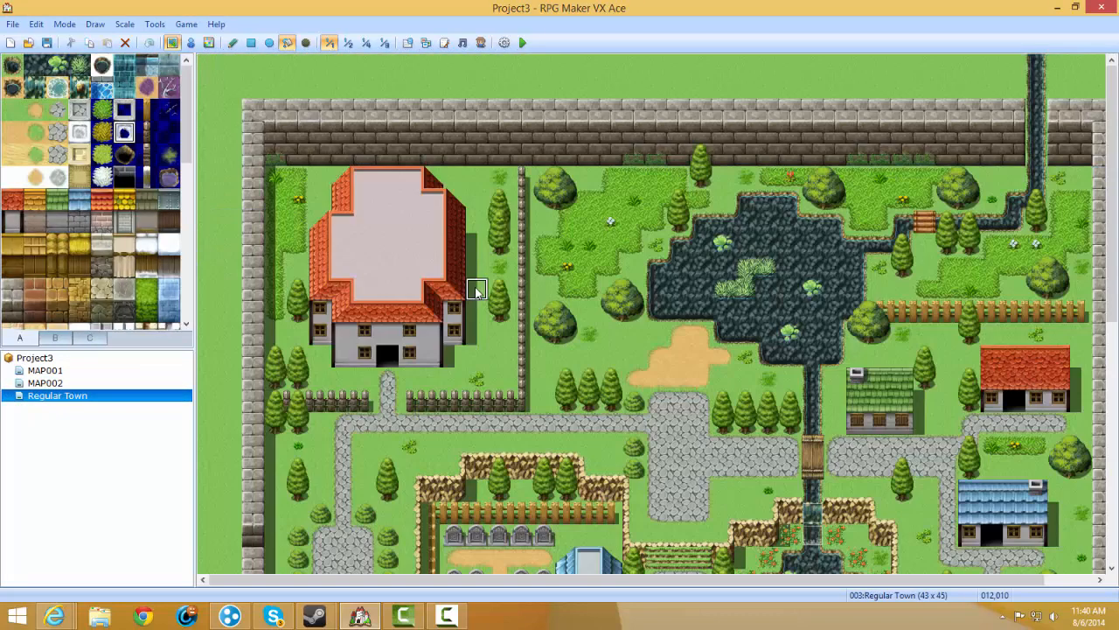
scroll(489, 359, "down", 8)
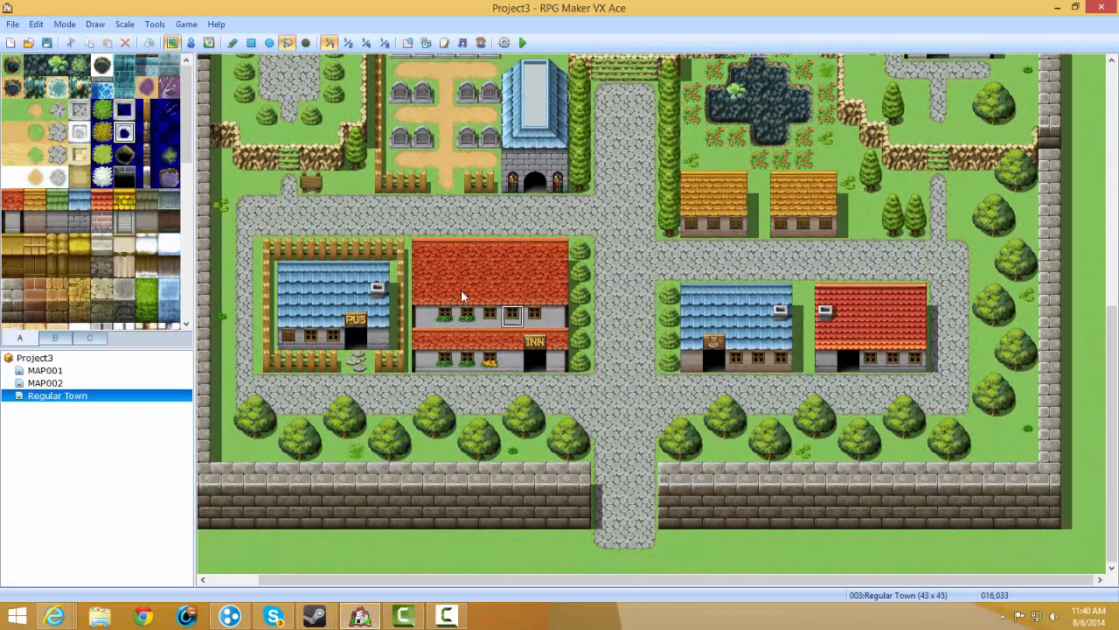
Nest MAP002 and MAP001 beneath Regular Town in the map tree and leave its branch expanded.
mouse_move(58, 382)
left_mouse_down()
mouse_move(54, 395)
mouse_move(54, 383)
left_mouse_up()
left_click(7, 371)
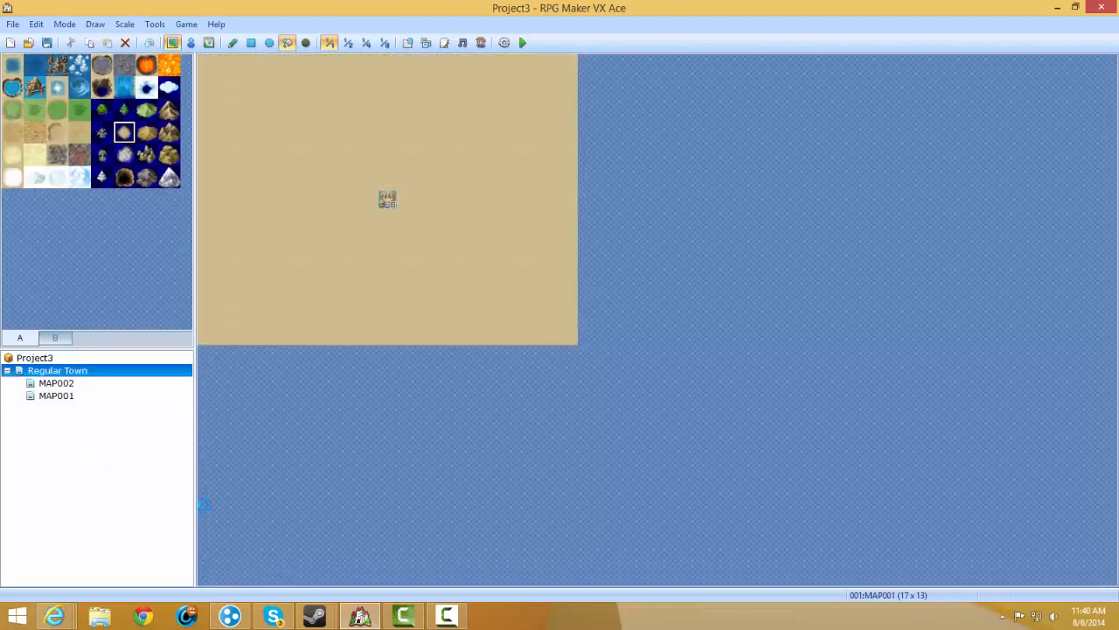
left_click(8, 371)
left_click(8, 371)
left_click(8, 371)
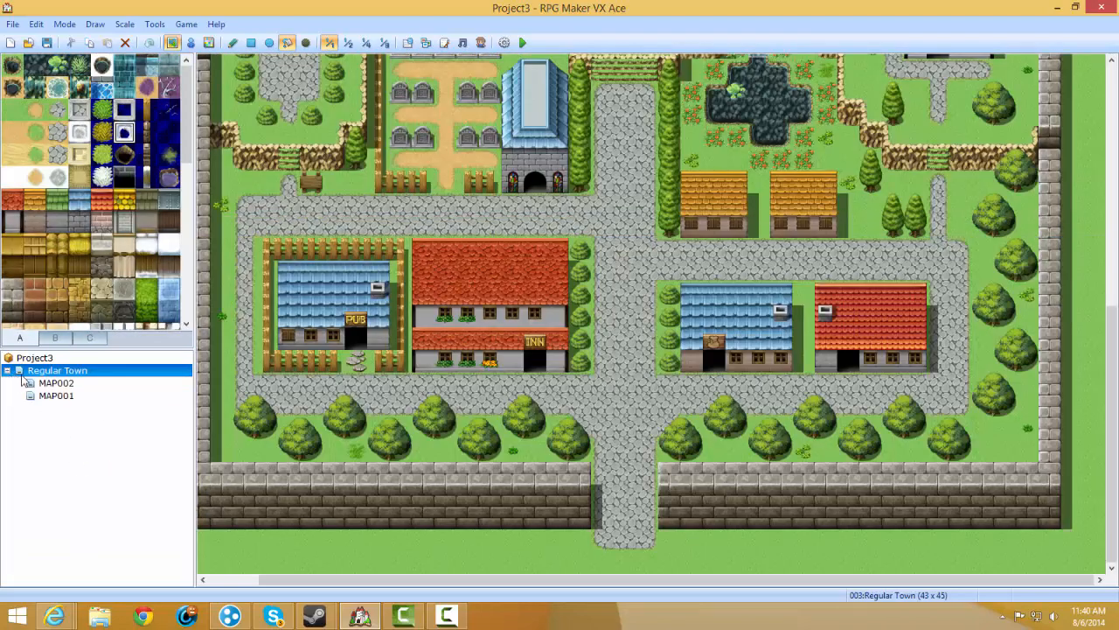
Move MAP002 and MAP001 out of the Regular Town branch to the top level of Project3, listed below Regular Town.
left_click(58, 395)
left_click(61, 382)
left_click(65, 371)
left_click(57, 395)
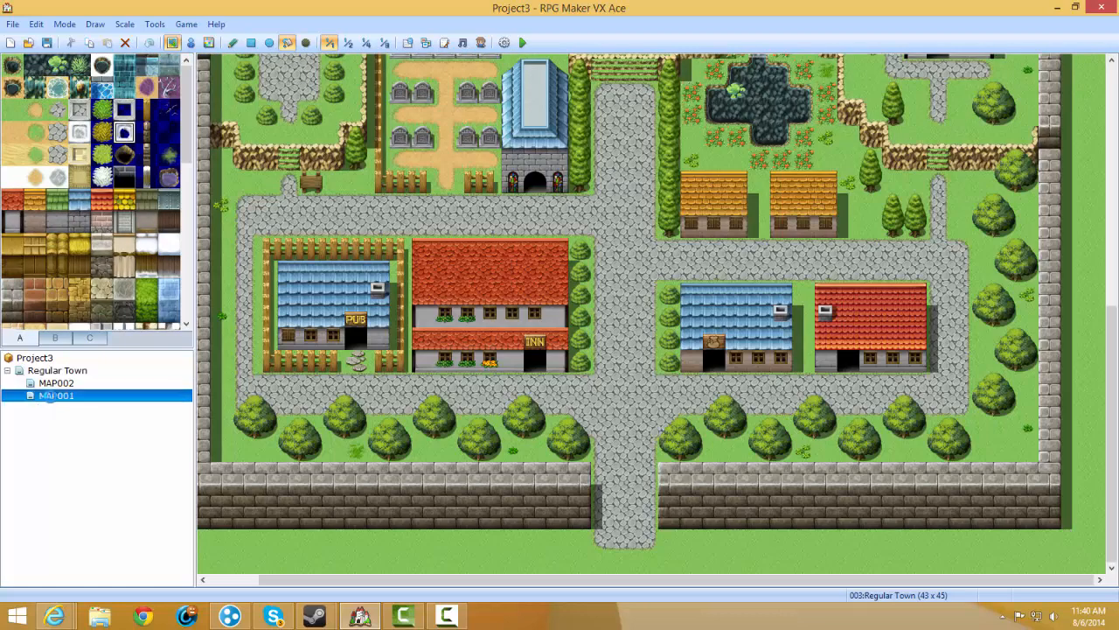
left_click(56, 383)
left_click(50, 372)
left_click(39, 383)
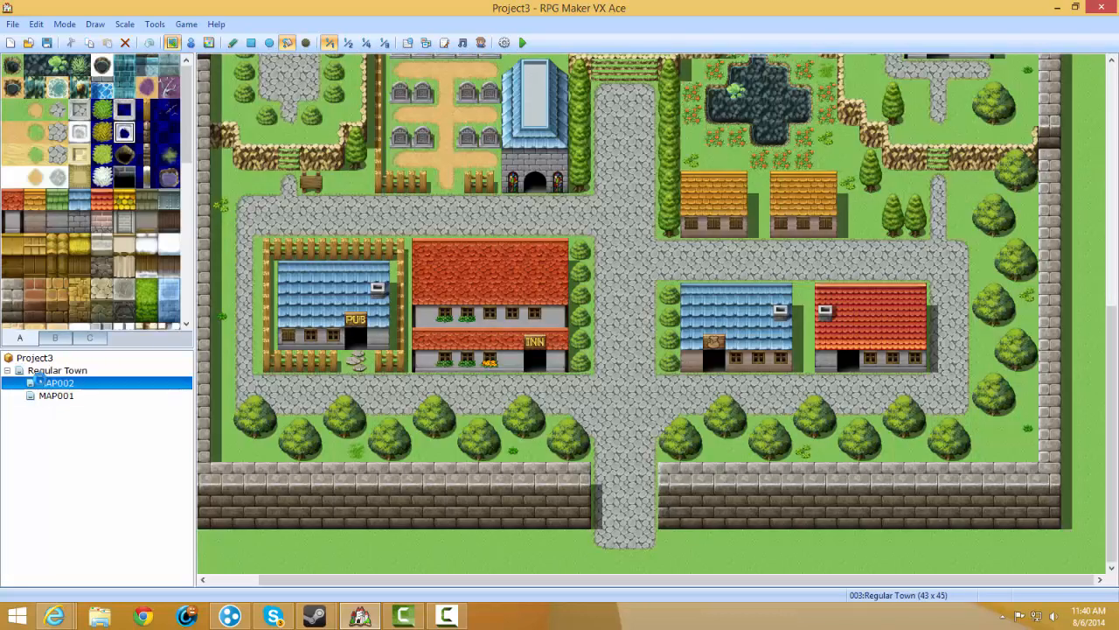
left_click_drag(52, 382, 59, 402)
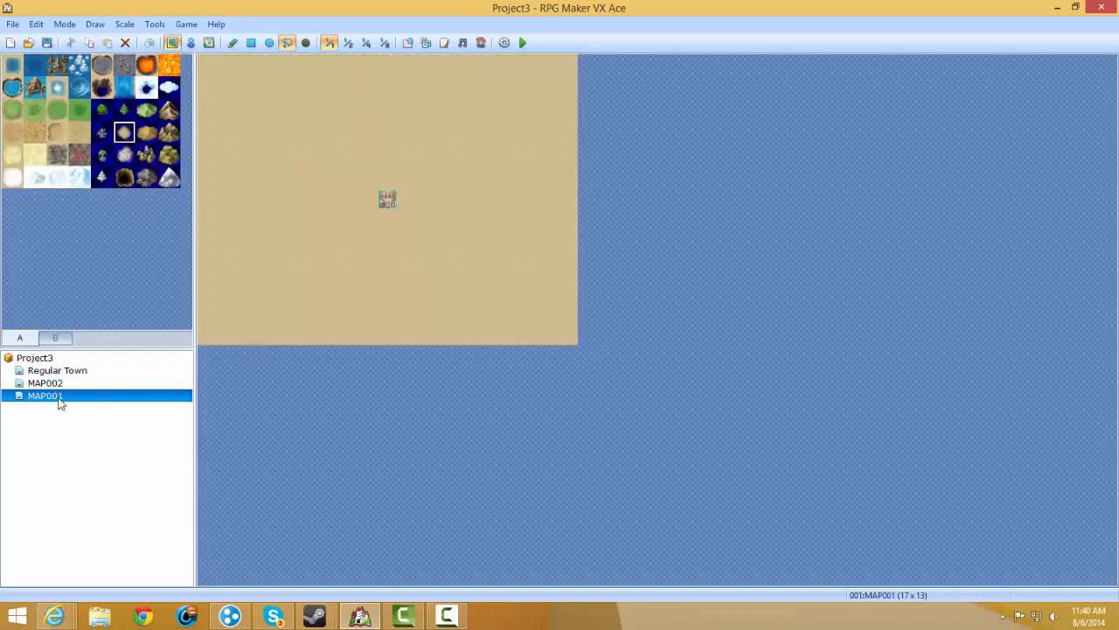
Delete MAP001 and MAP002 from Project3, leaving only Regular Town in the map tree.
key("Delete")
key("Return")
key("Delete")
key("Return")
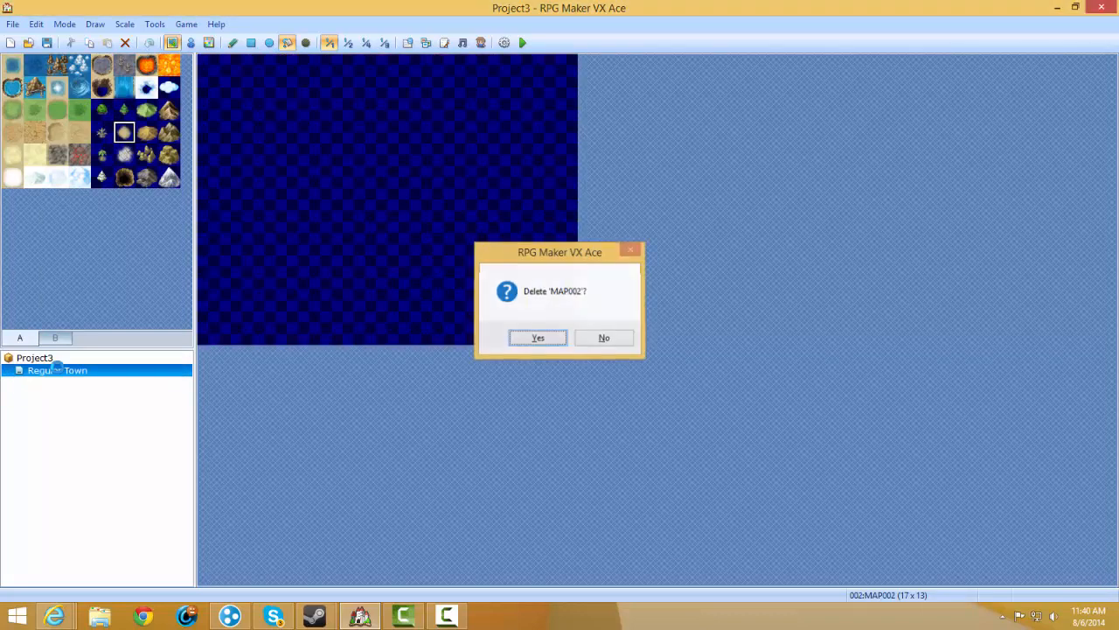
Open the sample map list for Project3 and browse from its last entry, Time Portal, back up to the town maps.
right_click(55, 365)
right_click(35, 357)
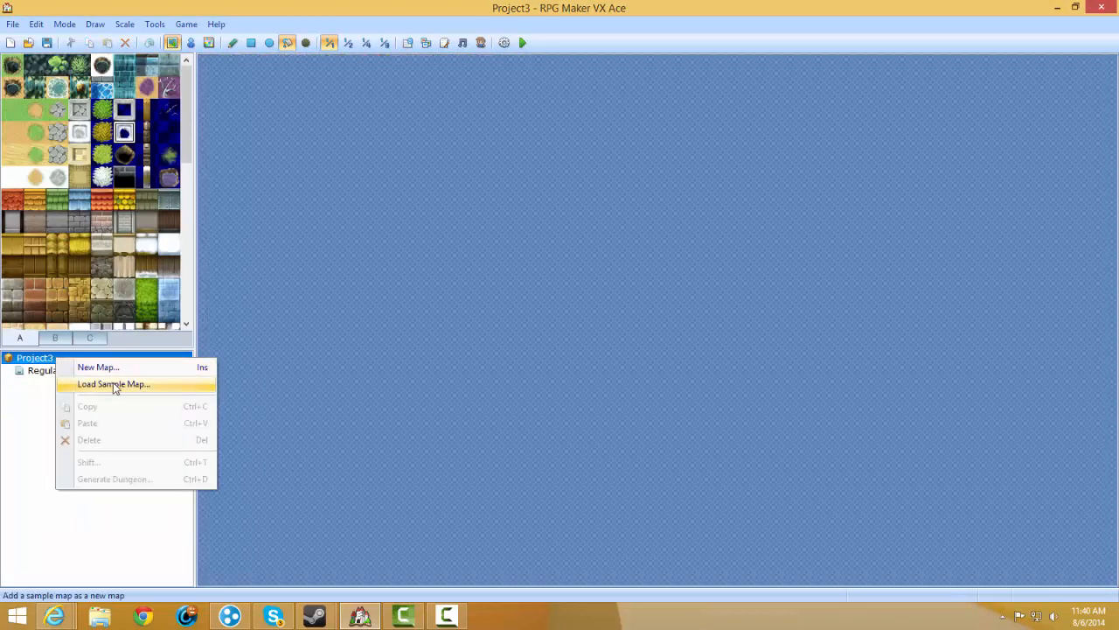
left_click(112, 384)
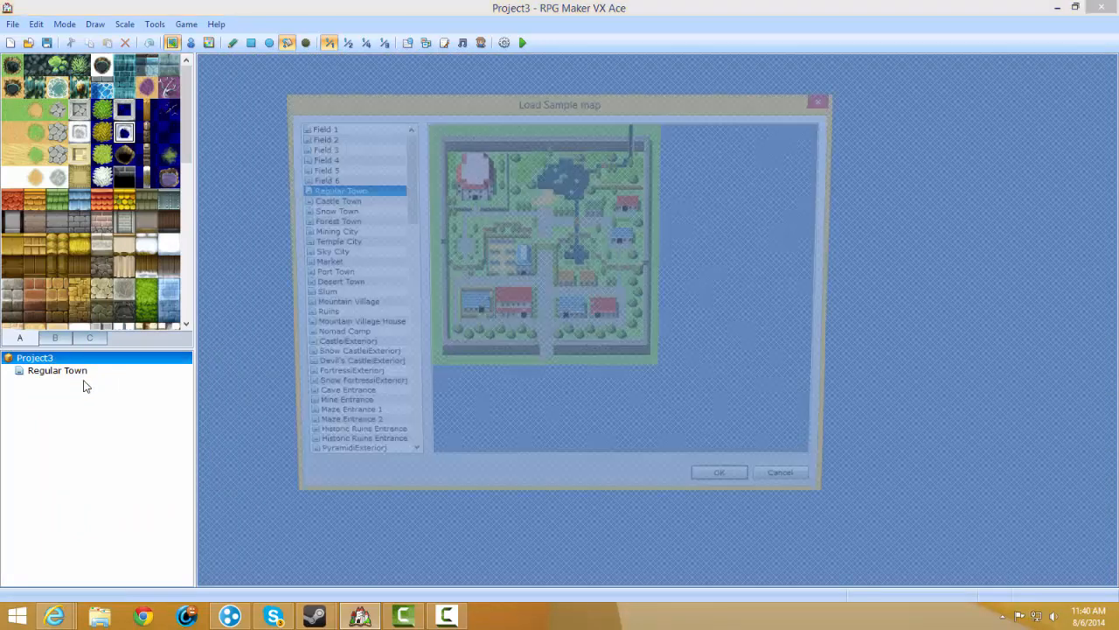
scroll(411, 289, "down", 15)
left_click(376, 463)
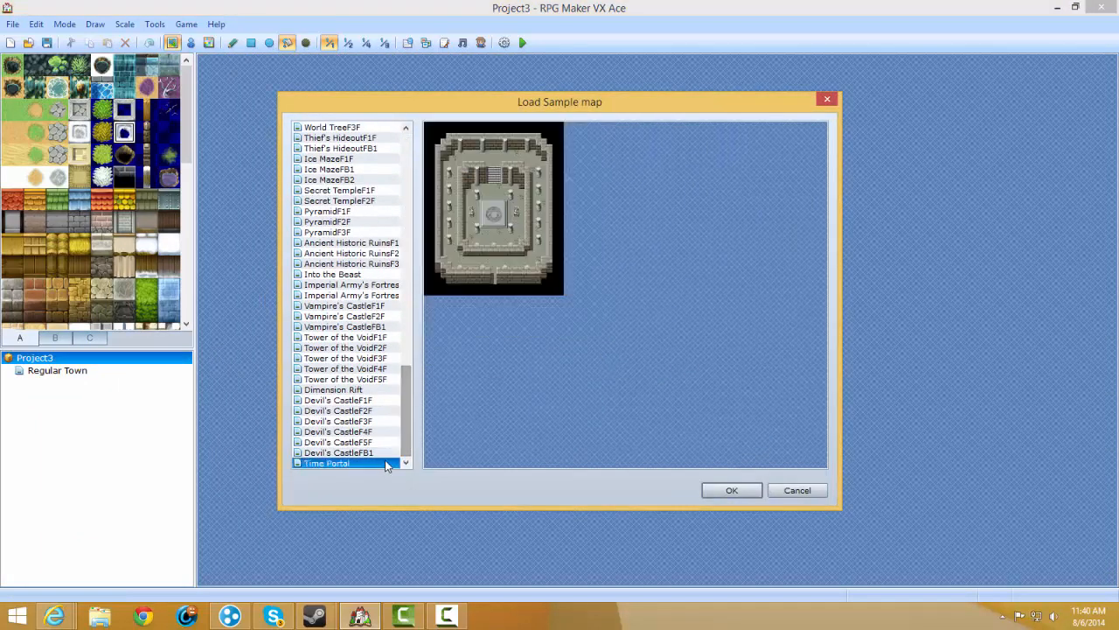
left_click(350, 400)
left_click_drag(407, 405, 406, 170)
left_click(359, 212)
key("Up")
key("Up")
key("Up")
key("Down")
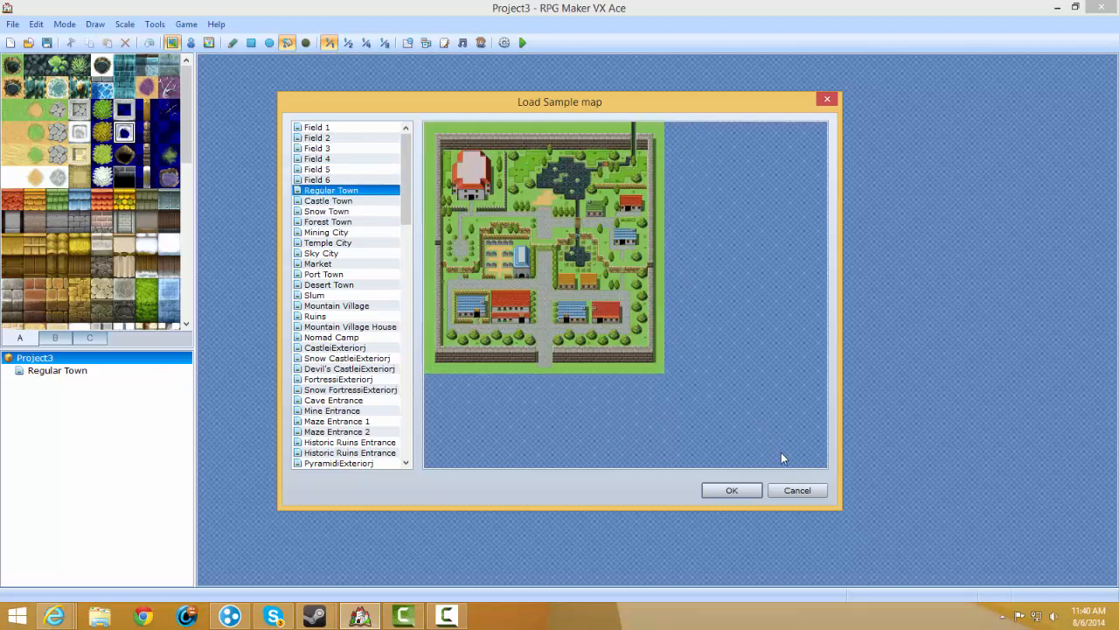
Preview town sample maps such as Market, Temple City, Mountain Village and Slum, and close the list without loading any.
key("Down")
key("Down")
key("Down")
key("Down")
key("Down")
key("Down")
key("Down")
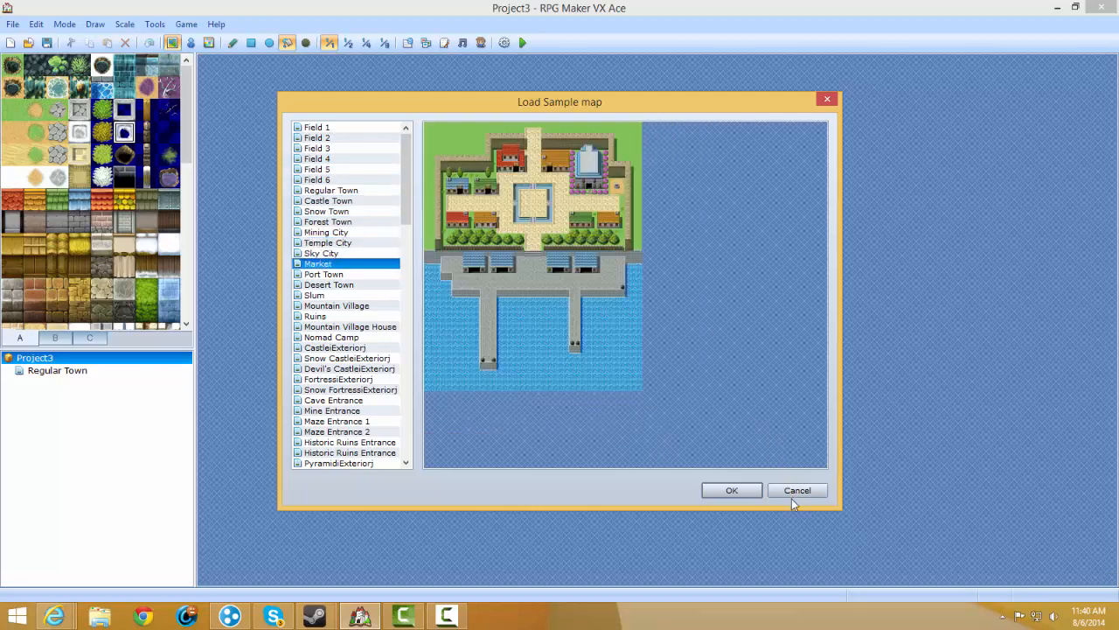
key("Up")
key("Up")
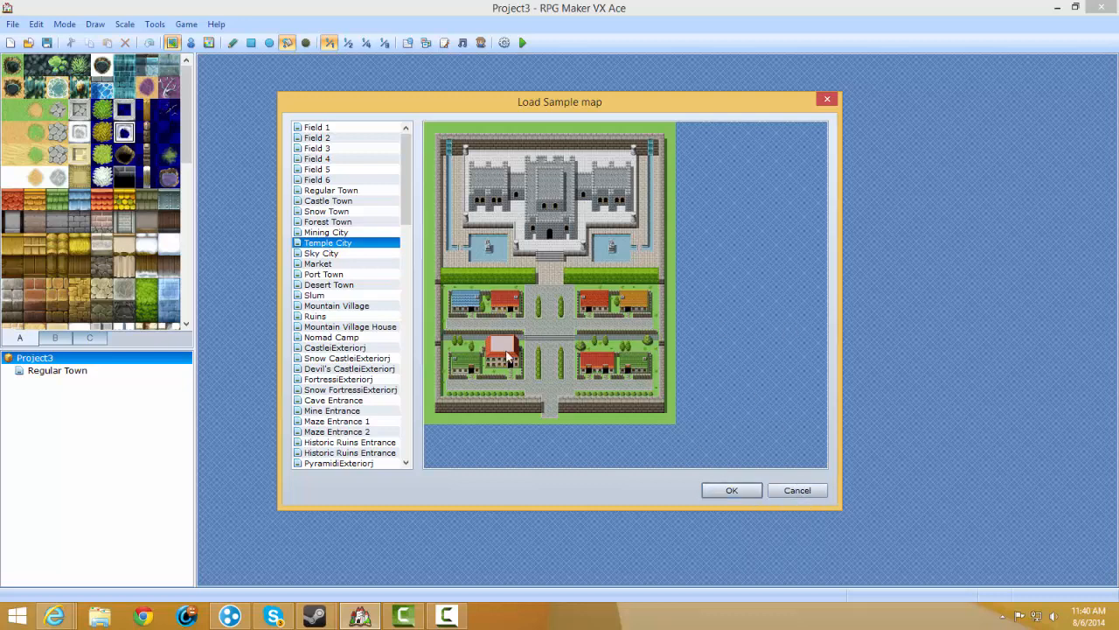
left_click_drag(348, 339, 353, 308)
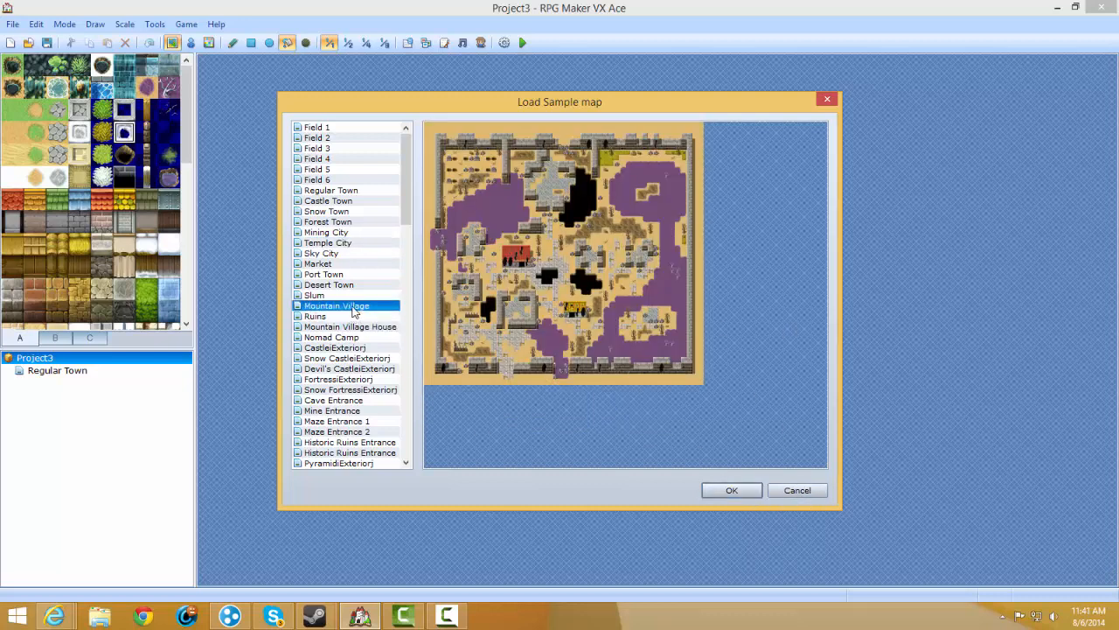
left_click(354, 338)
left_click(342, 286)
left_click(348, 297)
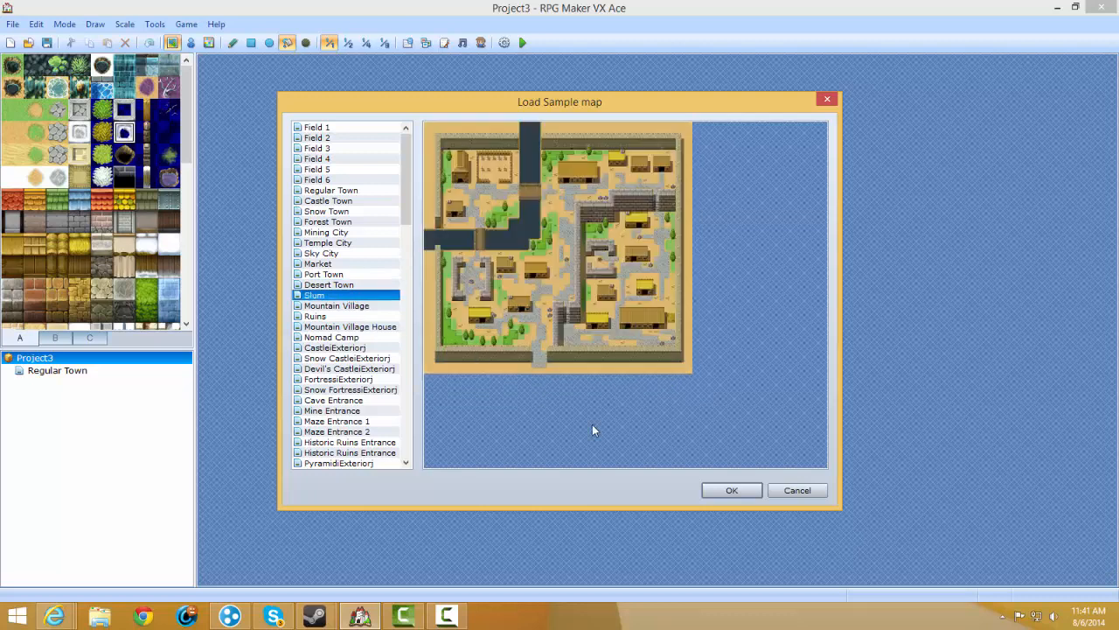
left_click(340, 390)
left_click(798, 489)
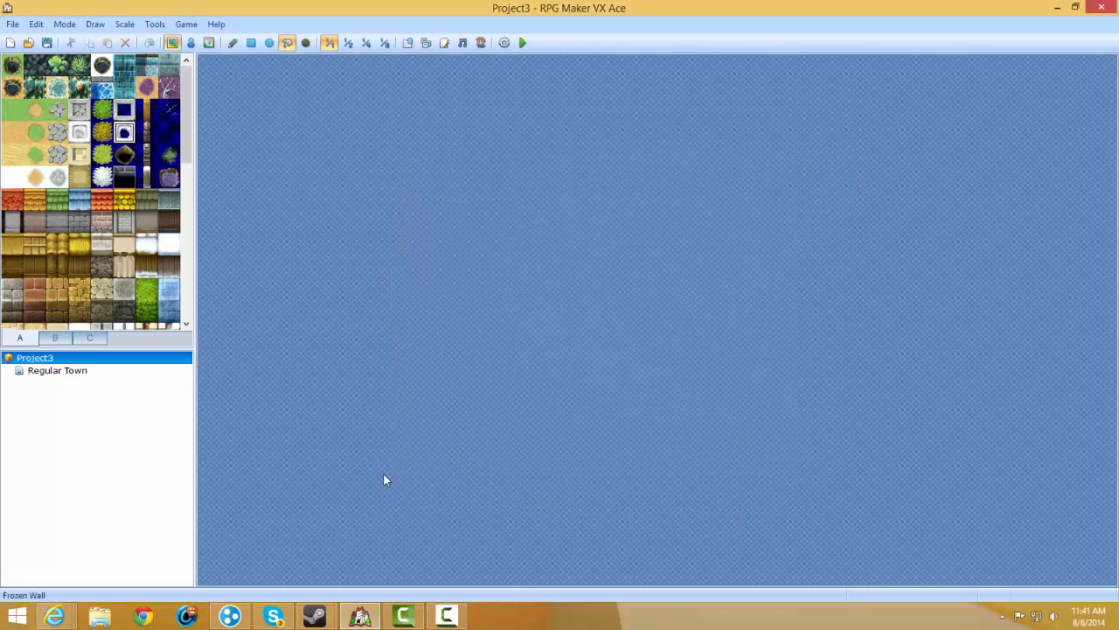
Display Regular Town and draw shadows with the Shadow Pen on the stone road north of the inn, and clear them again.
left_click(135, 370)
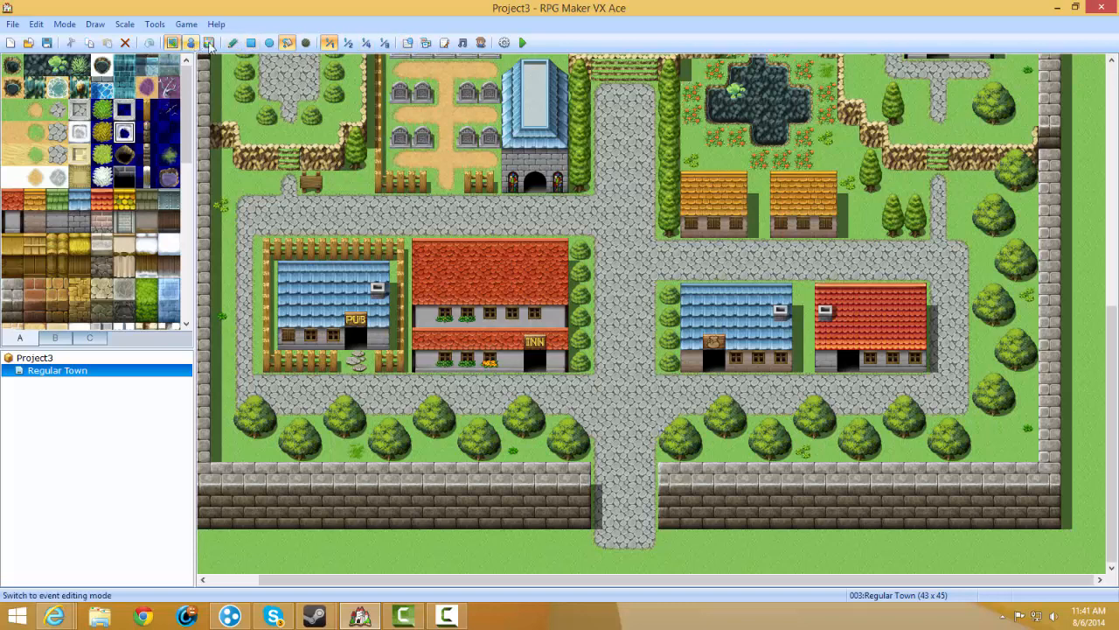
left_click(305, 42)
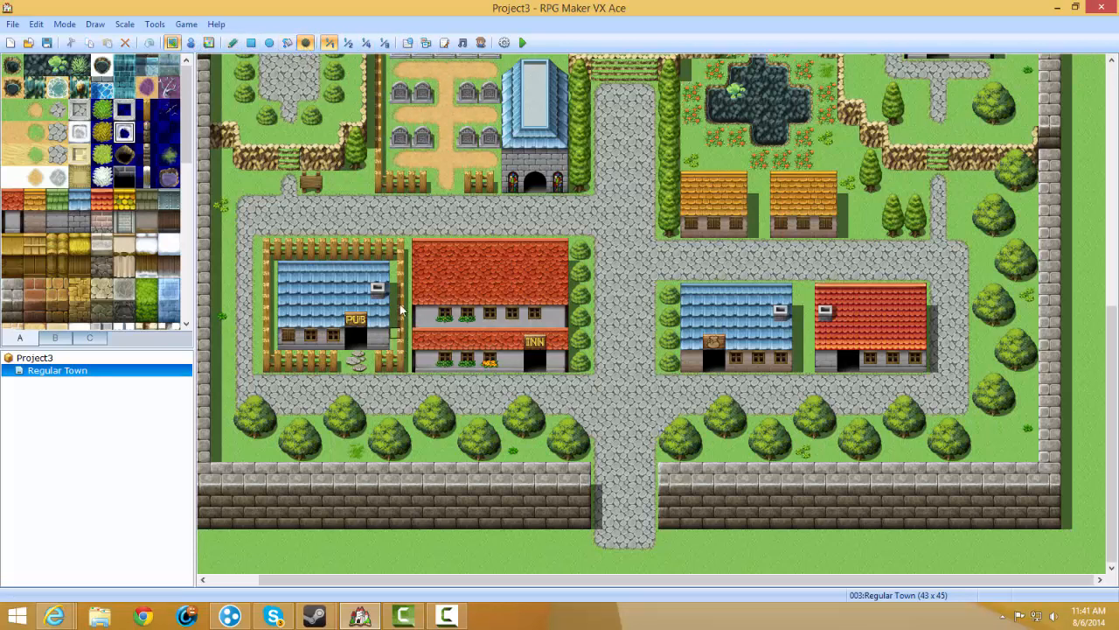
mouse_move(418, 212)
left_mouse_down()
mouse_move(392, 210)
mouse_move(572, 225)
mouse_move(387, 233)
mouse_move(589, 219)
mouse_move(623, 236)
mouse_move(625, 287)
left_mouse_up()
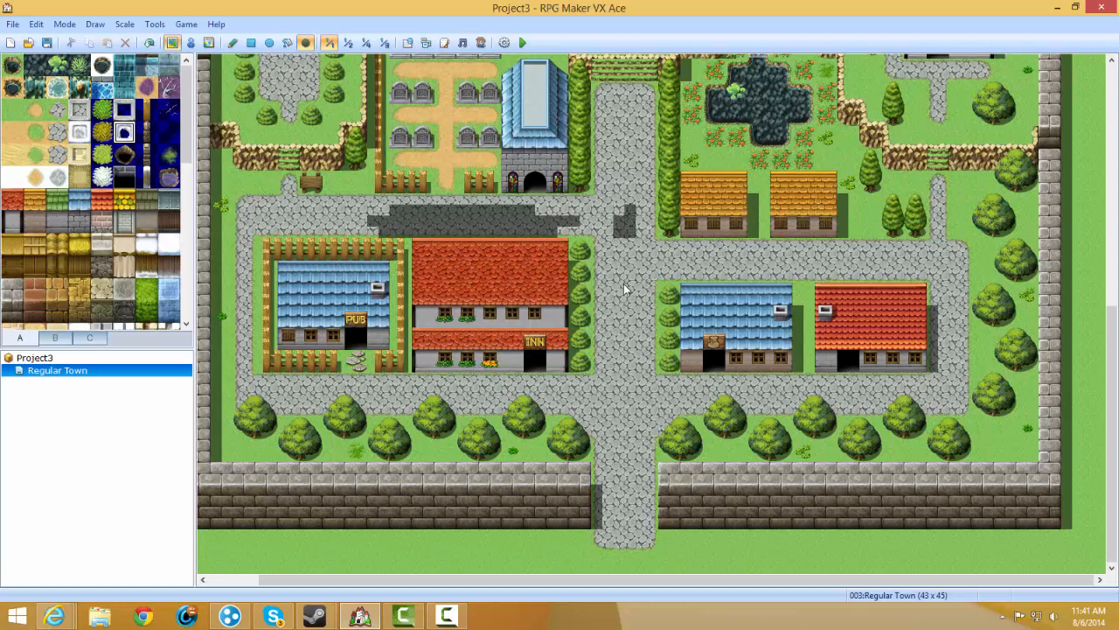
mouse_move(577, 228)
left_mouse_down()
mouse_move(376, 229)
mouse_move(547, 231)
mouse_move(396, 217)
mouse_move(623, 229)
mouse_move(630, 210)
left_mouse_up()
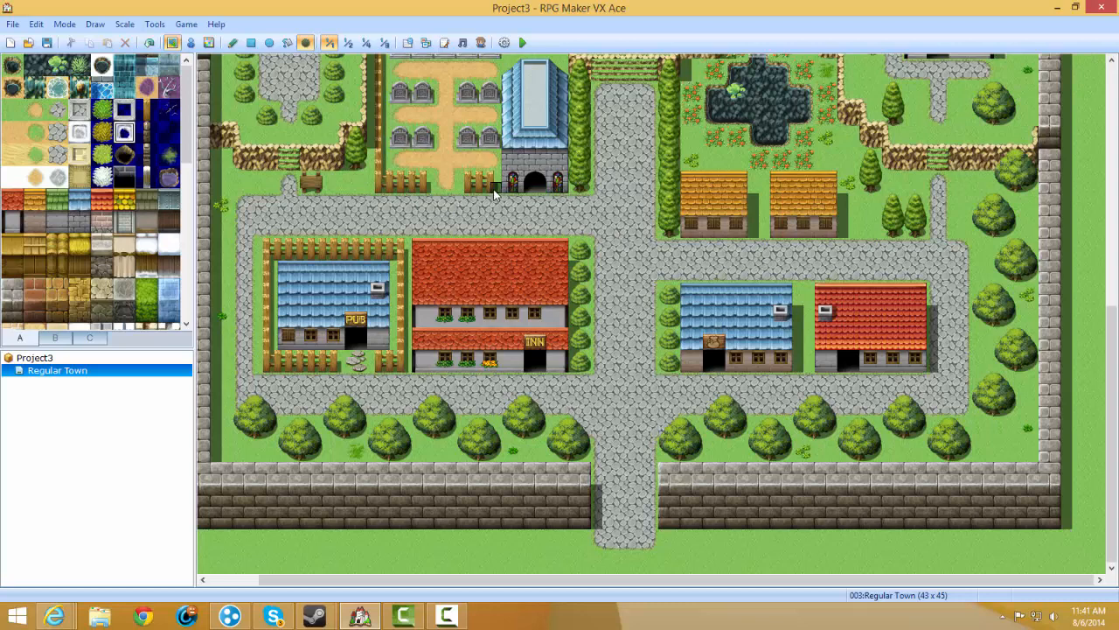
Try several Shadow Pen strokes across the inn and the surrounding road, undoing each one.
mouse_move(493, 189)
left_mouse_down()
mouse_move(467, 180)
mouse_move(497, 103)
mouse_move(466, 144)
mouse_move(699, 255)
mouse_move(218, 388)
mouse_move(305, 264)
mouse_move(584, 327)
left_mouse_up()
key("ctrl+z")
mouse_move(479, 342)
left_mouse_down()
mouse_move(656, 210)
mouse_move(227, 280)
mouse_move(454, 210)
mouse_move(793, 283)
mouse_move(587, 475)
mouse_move(411, 398)
mouse_move(577, 411)
mouse_move(411, 403)
mouse_move(503, 389)
mouse_move(447, 369)
mouse_move(554, 270)
left_mouse_up()
key("ctrl+z")
left_click_drag(678, 243, 543, 272)
key("ctrl+z")
left_click(447, 615)
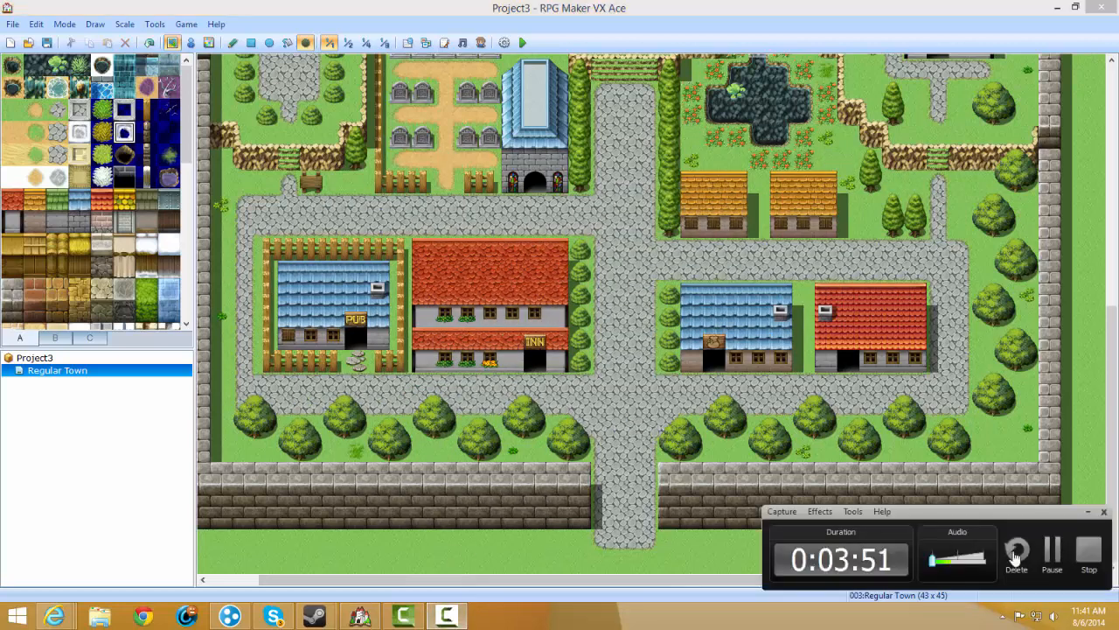
left_click(1104, 512)
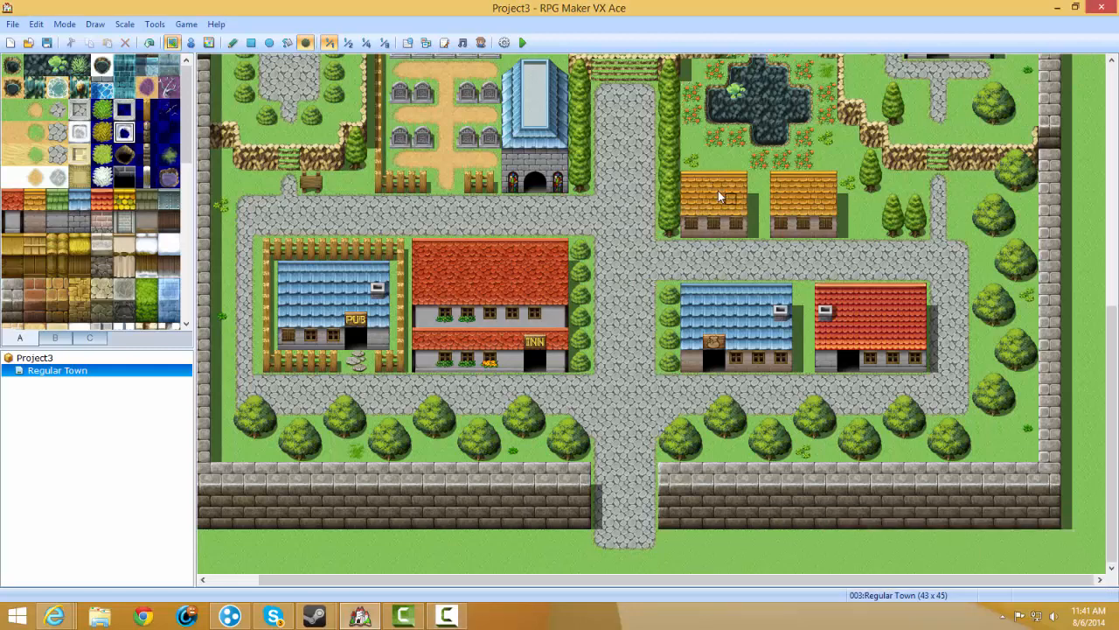
Select a multi-tile block in the palette and check the tileset in Regular Town's map properties, closing them without changes.
left_click(145, 113)
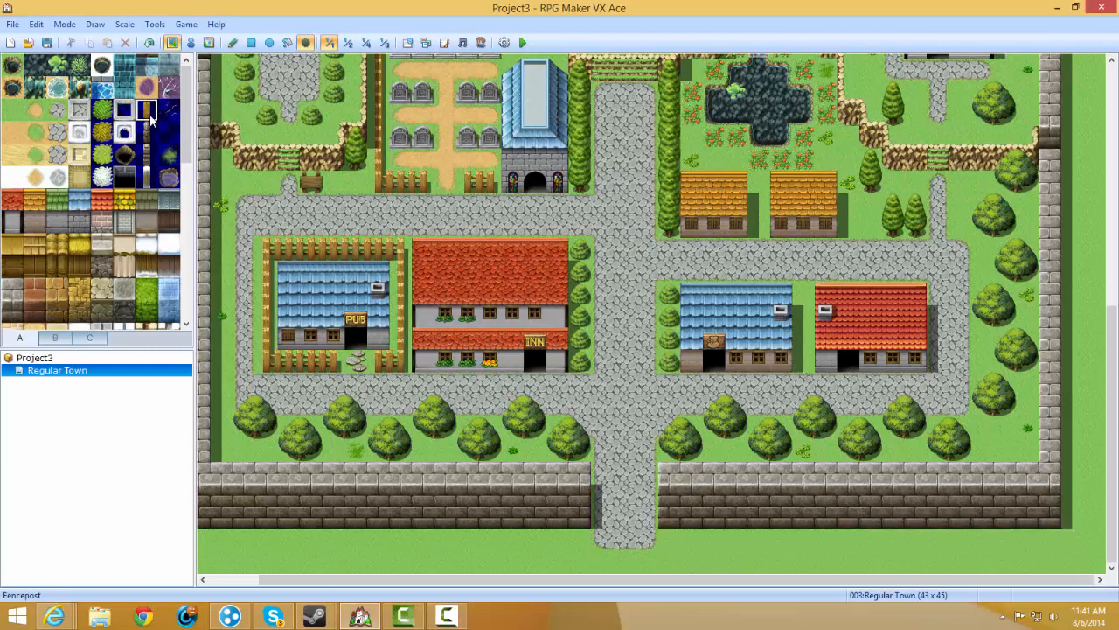
scroll(454, 333, "up", 5)
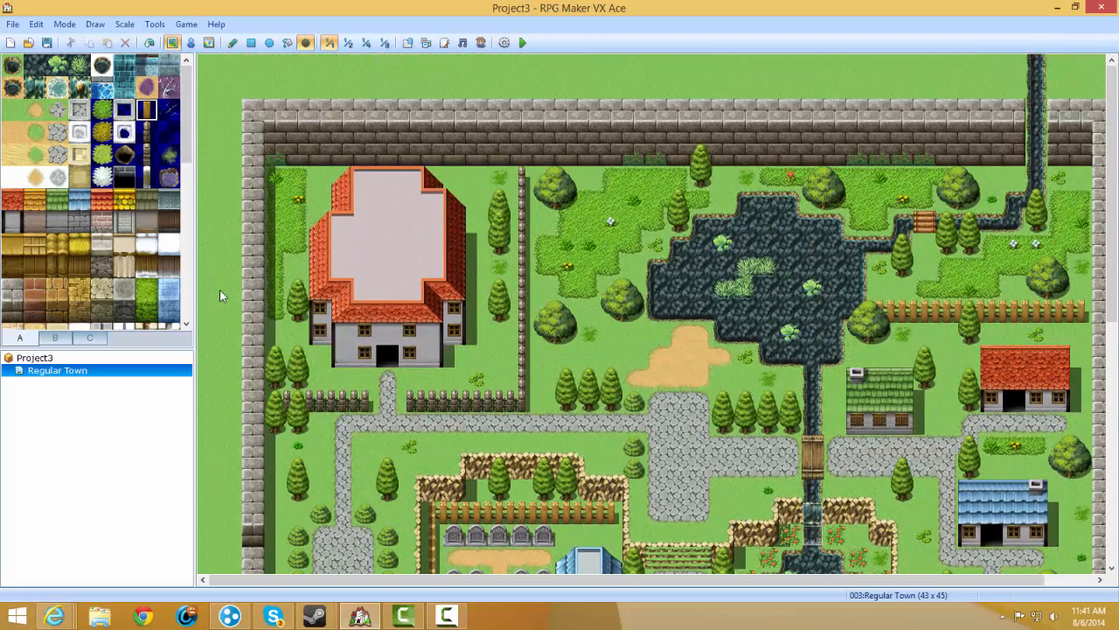
left_click_drag(35, 265, 11, 60)
right_click(91, 376)
left_click(148, 380)
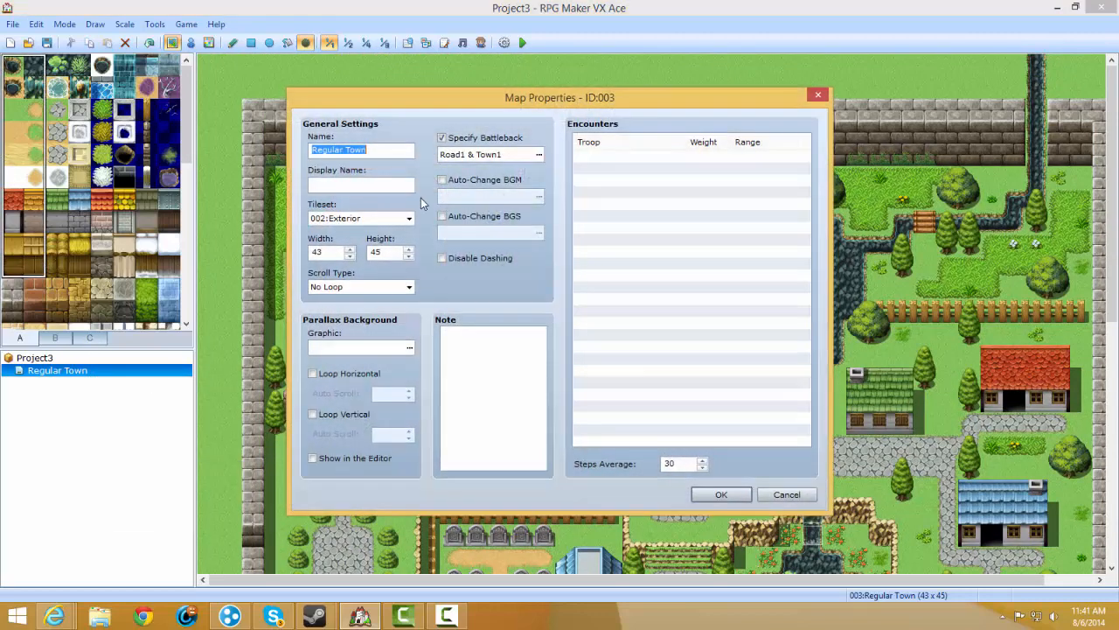
left_click(340, 220)
left_click(339, 220)
left_click(801, 497)
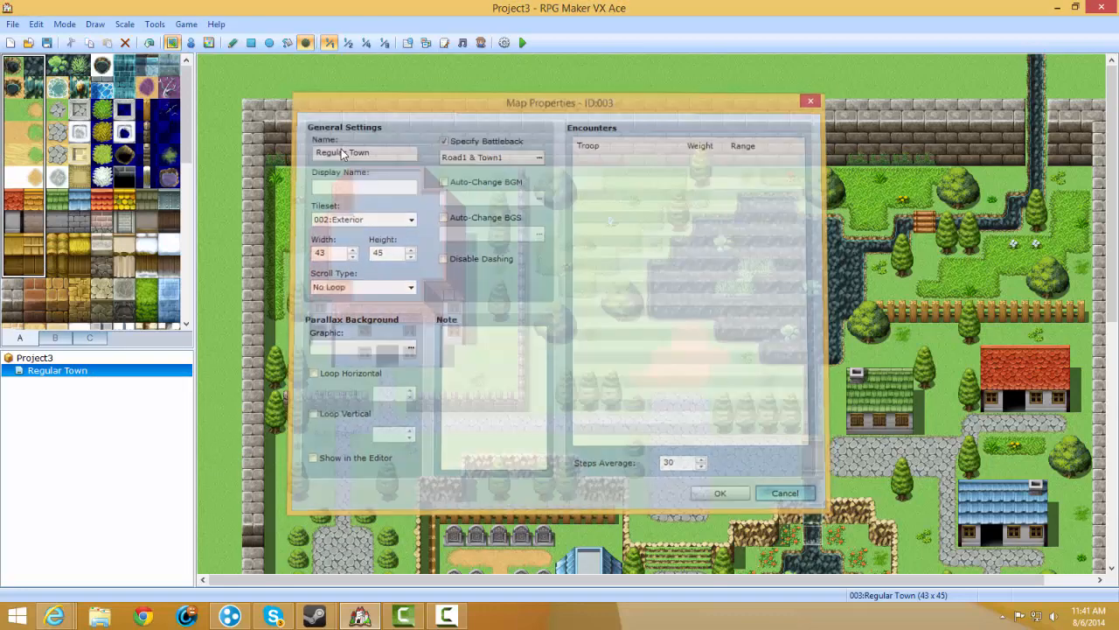
Preview Regular Town at 1/2 and 1/4 scale, return to 1:1 and look over the whole town.
mouse_move(375, 163)
middle_mouse_down()
mouse_move(590, 368)
mouse_move(236, 5)
middle_mouse_up()
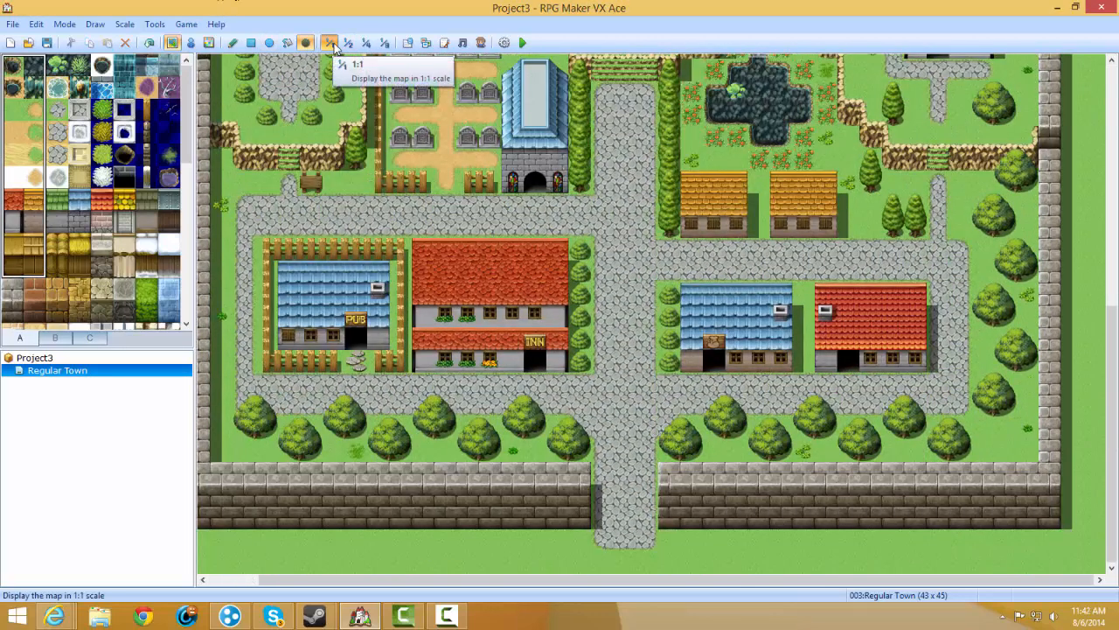
mouse_move(612, 340)
middle_mouse_down()
mouse_move(633, 214)
mouse_move(452, 81)
middle_mouse_up()
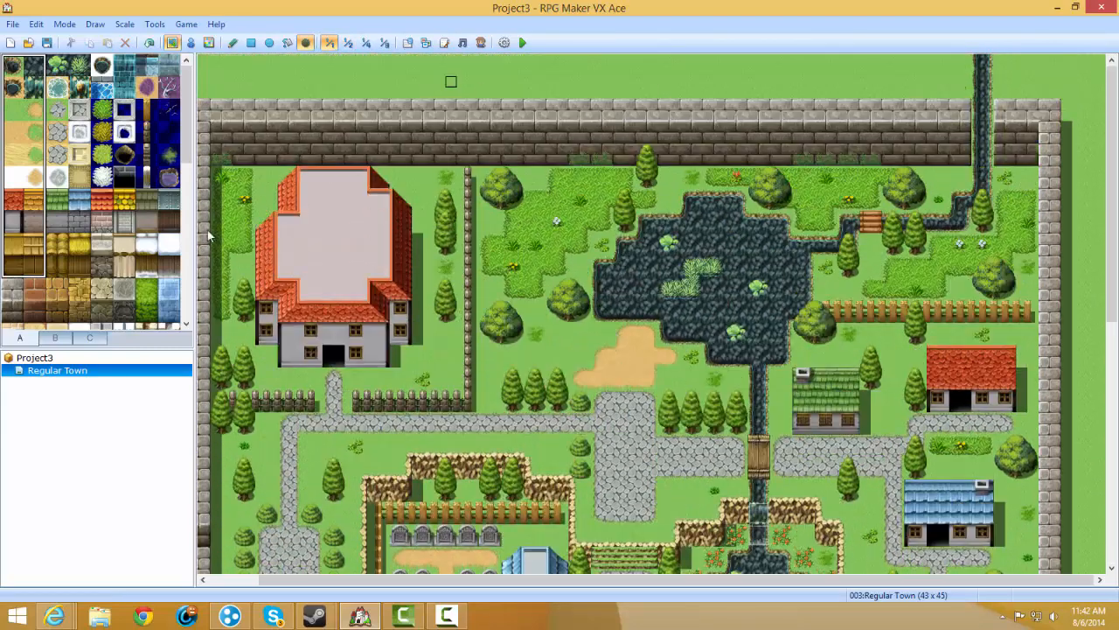
left_click(349, 46)
left_click(330, 44)
left_click(348, 44)
left_click(367, 42)
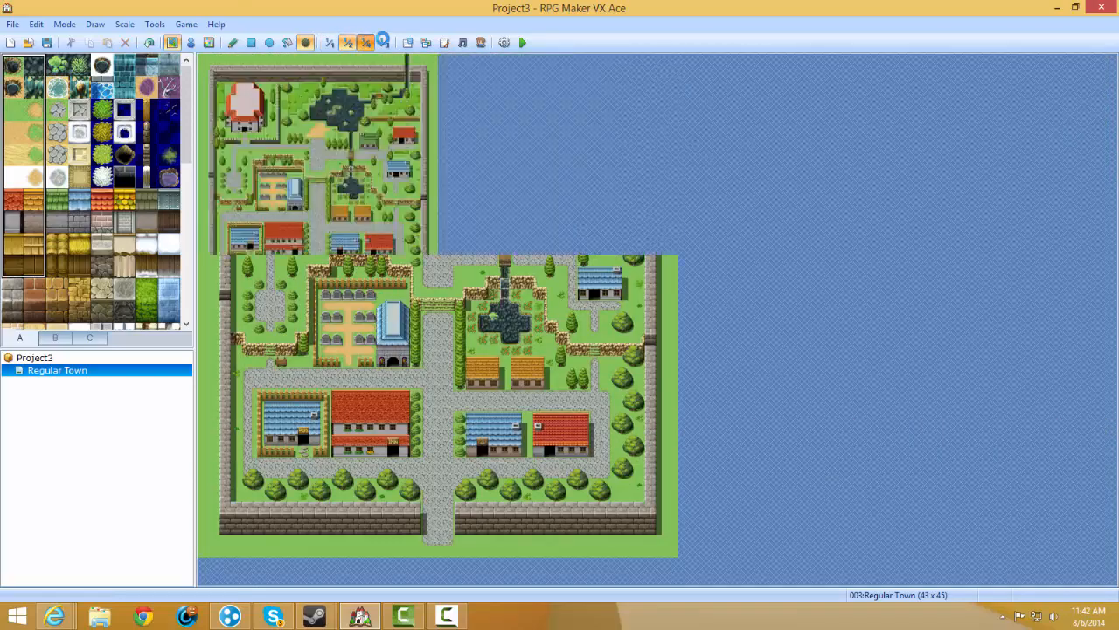
left_click(330, 43)
middle_click_drag(569, 215, 402, 442)
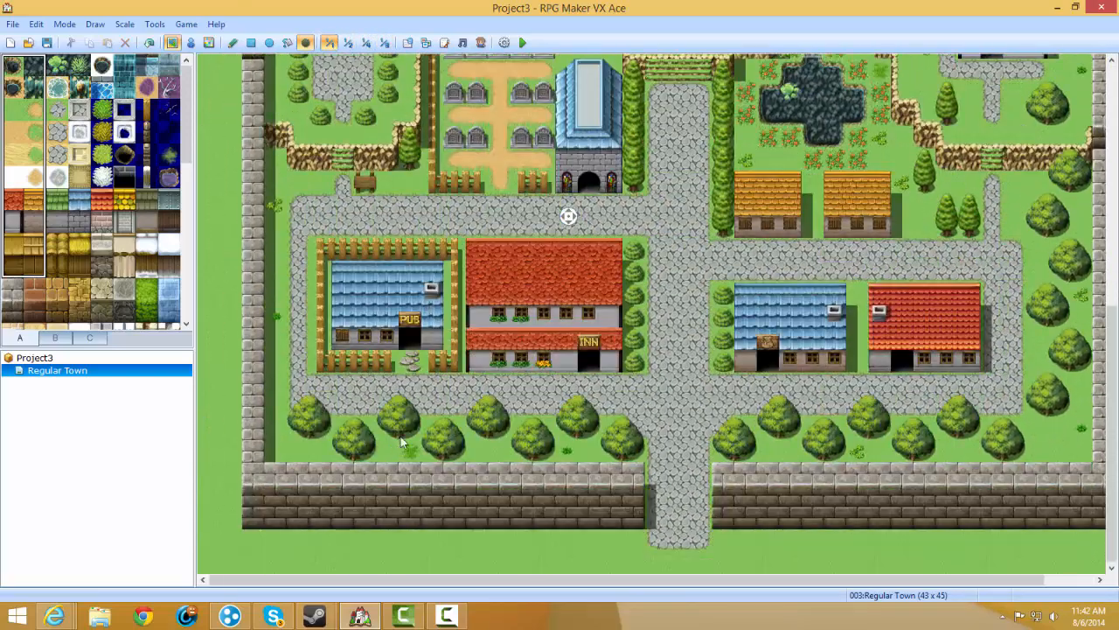
mouse_move(545, 386)
middle_mouse_down()
mouse_move(441, 188)
mouse_move(347, 63)
middle_mouse_up()
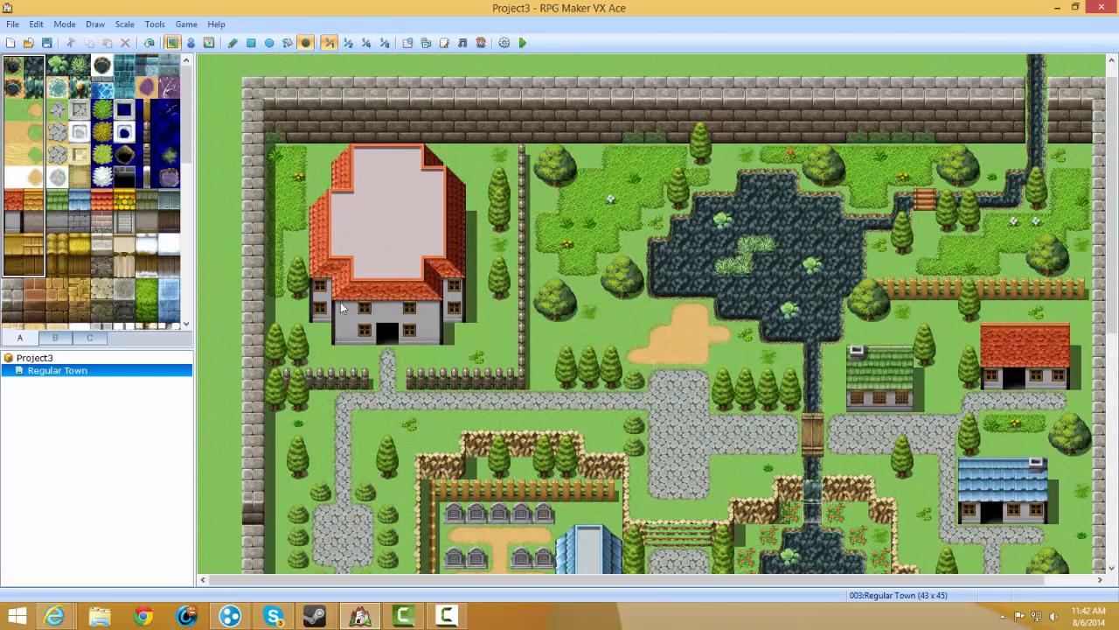
mouse_move(573, 142)
middle_mouse_down()
mouse_move(569, 175)
mouse_move(486, 299)
middle_mouse_up()
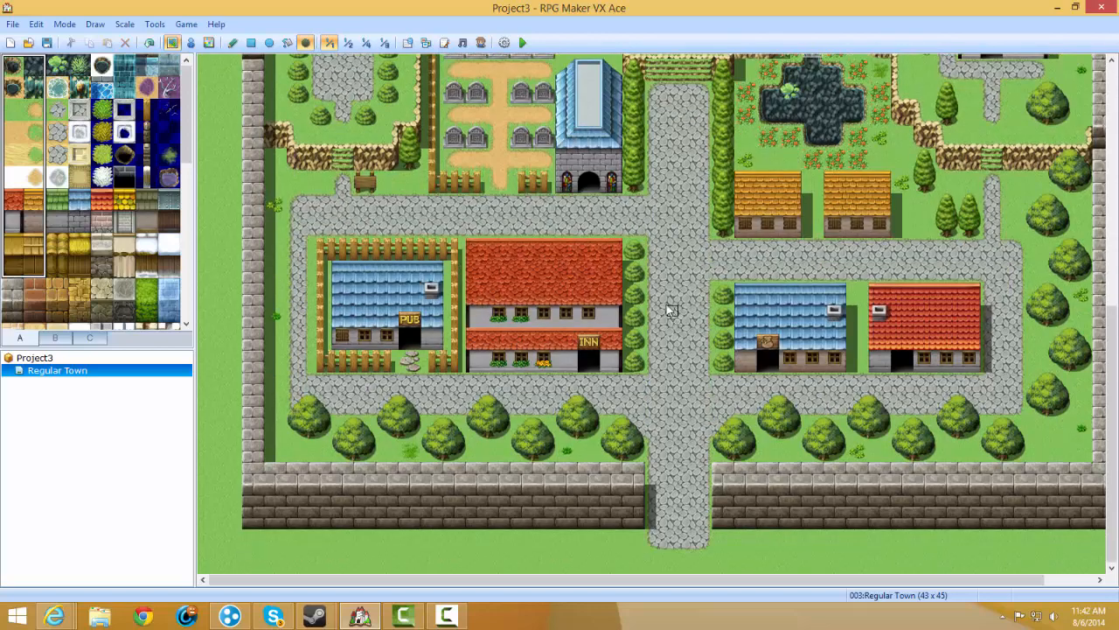
middle_click_drag(667, 304, 747, 168)
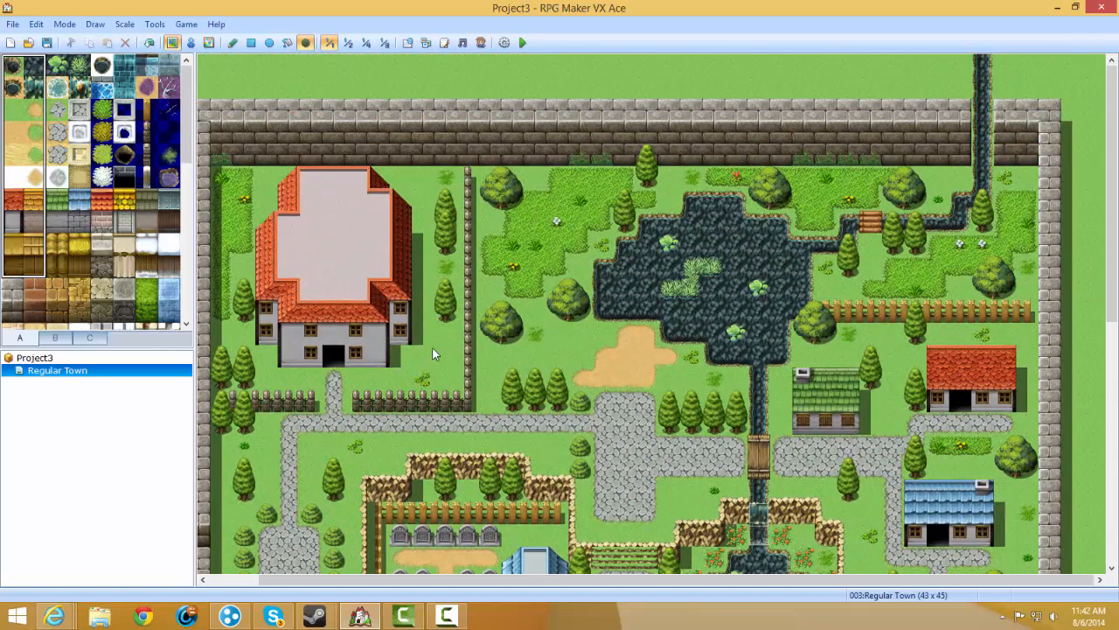
mouse_move(551, 272)
middle_mouse_down()
mouse_move(556, 400)
mouse_move(493, 74)
mouse_move(252, 54)
middle_mouse_up()
Try painting a brown wall tile with the Pencil along the grass strip north of the town wall, and undo it.
left_click(232, 42)
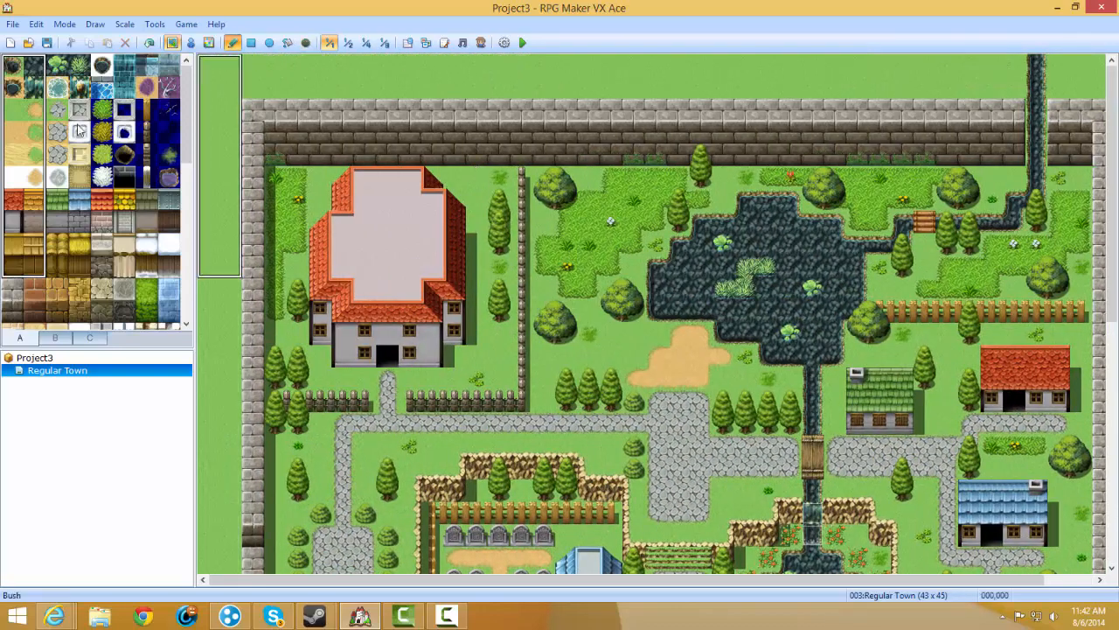
left_click(12, 65)
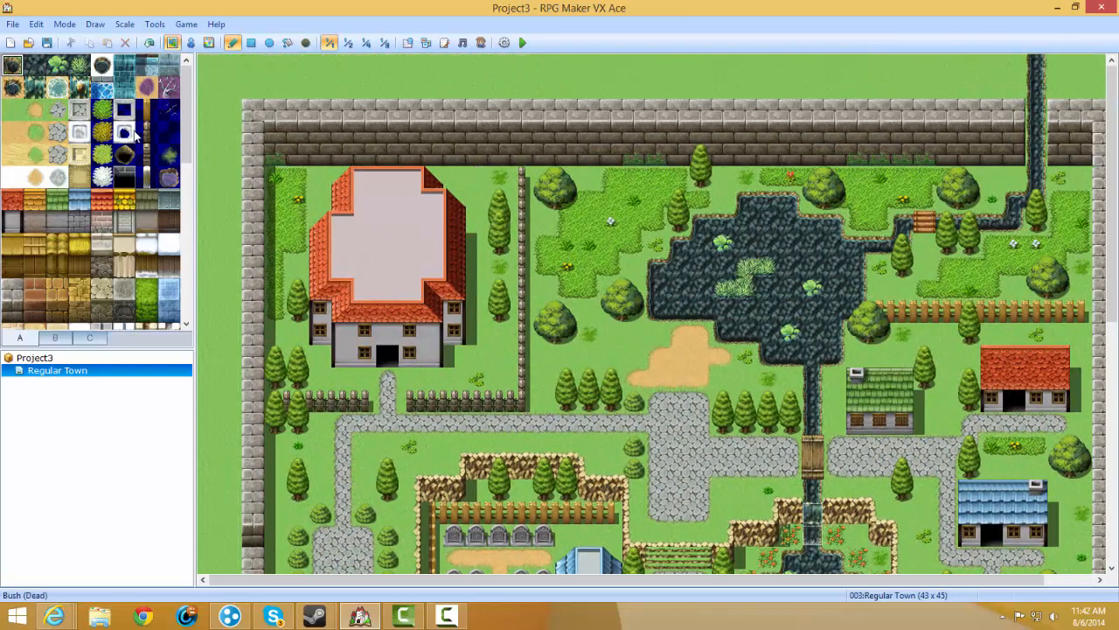
left_click(13, 244)
mouse_move(208, 107)
left_mouse_down()
mouse_move(236, 83)
mouse_move(231, 106)
mouse_move(278, 70)
mouse_move(320, 87)
mouse_move(329, 73)
mouse_move(598, 79)
left_mouse_up()
key("ctrl+z")
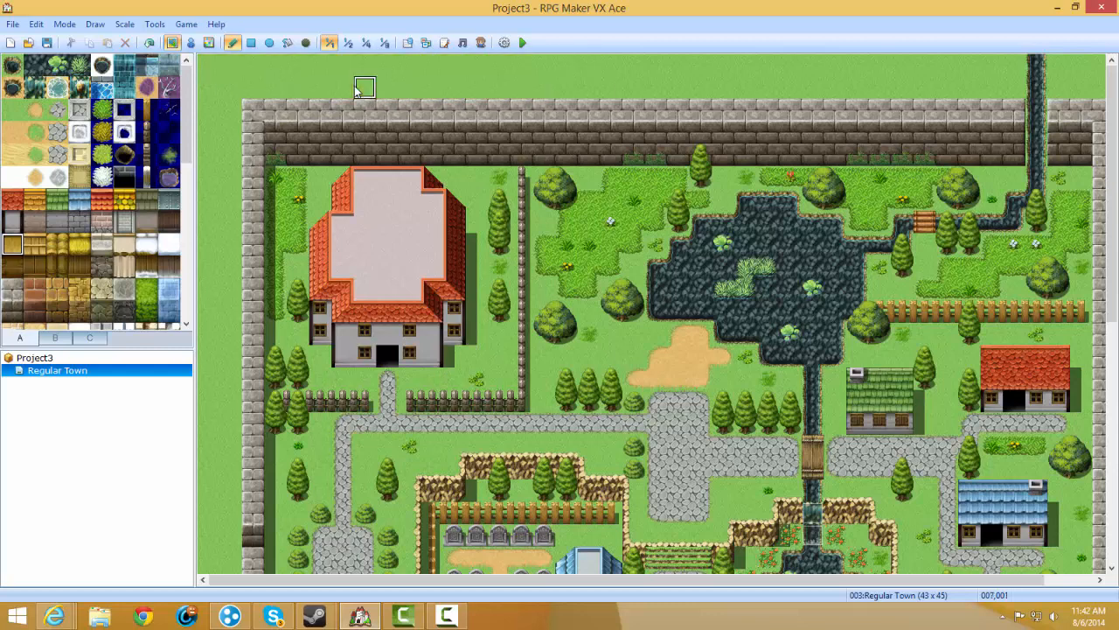
Paint dark water on the grass west of the town wall and two single water tiles north of it, undoing the single tiles.
left_click(13, 73)
mouse_move(213, 211)
left_mouse_down()
mouse_move(217, 279)
mouse_move(210, 148)
mouse_move(208, 241)
mouse_move(210, 225)
left_mouse_up()
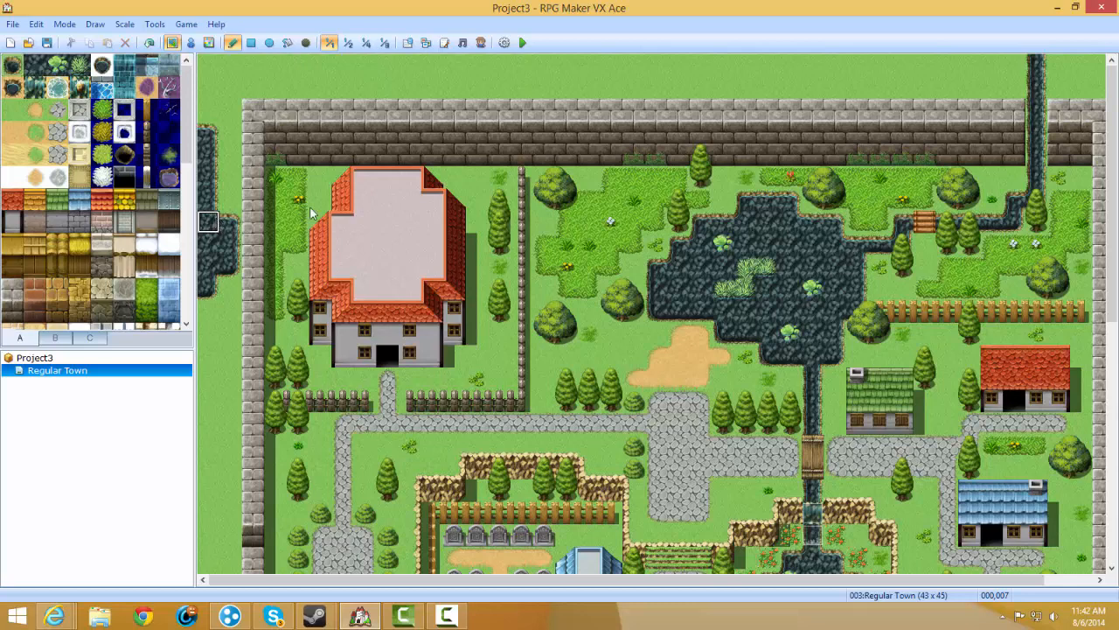
left_click(521, 89)
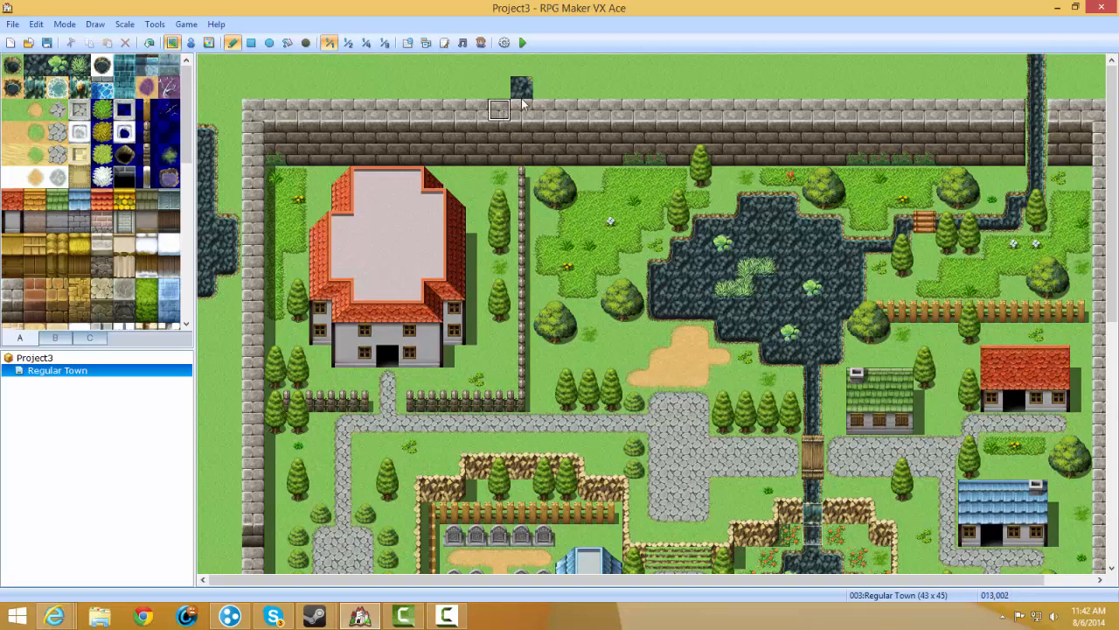
left_click(677, 87)
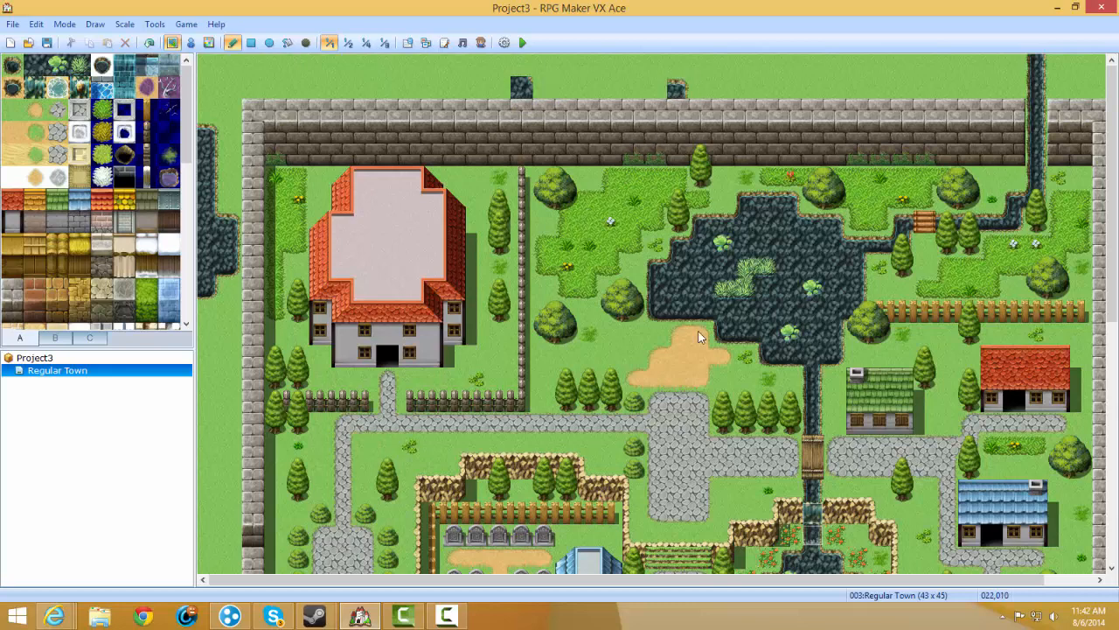
key("ctrl+z")
key("ctrl+z")
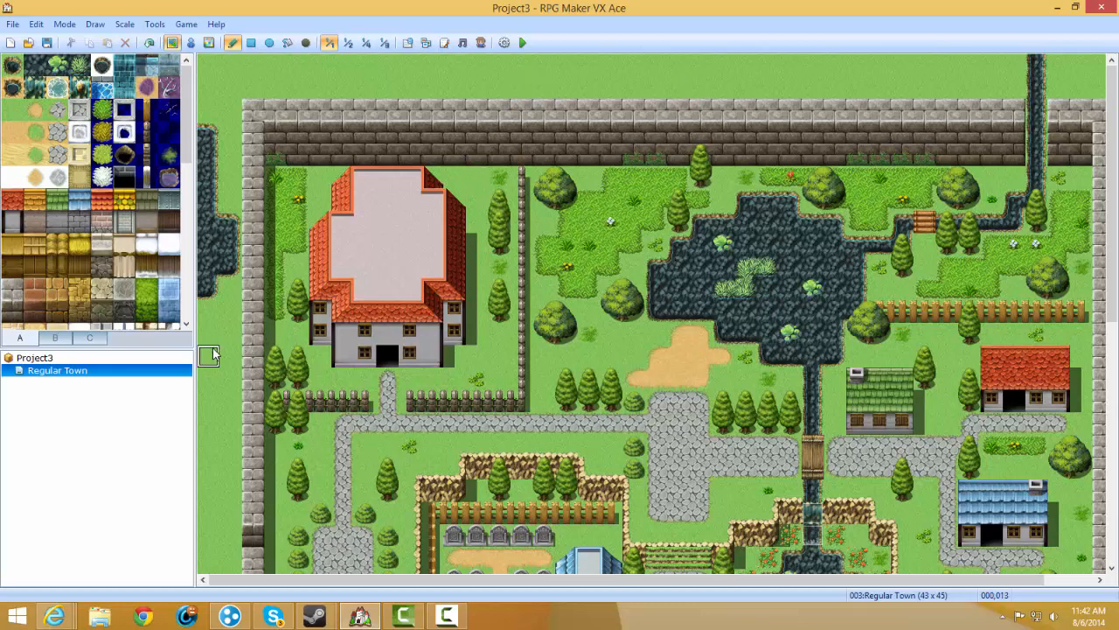
Try extending the water southward along the western grass strip, and undo all the water painted there.
mouse_move(214, 354)
left_mouse_down()
mouse_move(210, 145)
mouse_move(218, 245)
mouse_move(212, 114)
mouse_move(229, 68)
mouse_move(367, 63)
mouse_move(273, 65)
mouse_move(210, 132)
mouse_move(229, 315)
mouse_move(233, 284)
left_mouse_up()
left_click(11, 72)
key("ctrl+z")
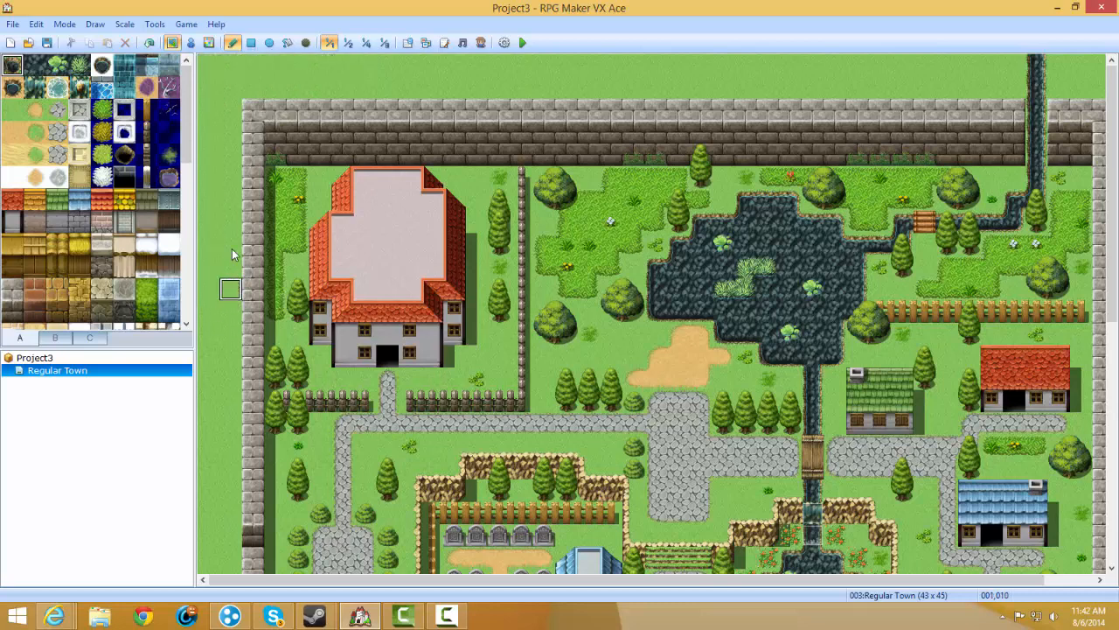
Try painting Water (Meadow) down the grass strip west of the town wall, plus a single water tile north of the wall.
left_click(55, 133)
left_click(29, 70)
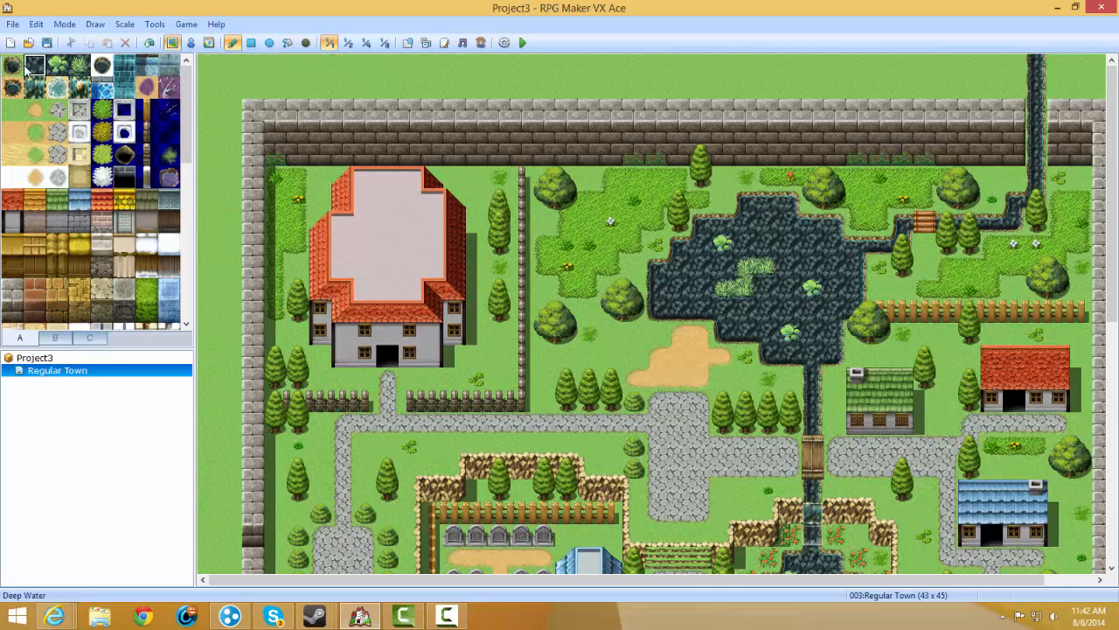
left_click(12, 66)
mouse_move(229, 240)
left_mouse_down()
mouse_move(209, 229)
mouse_move(220, 131)
left_mouse_up()
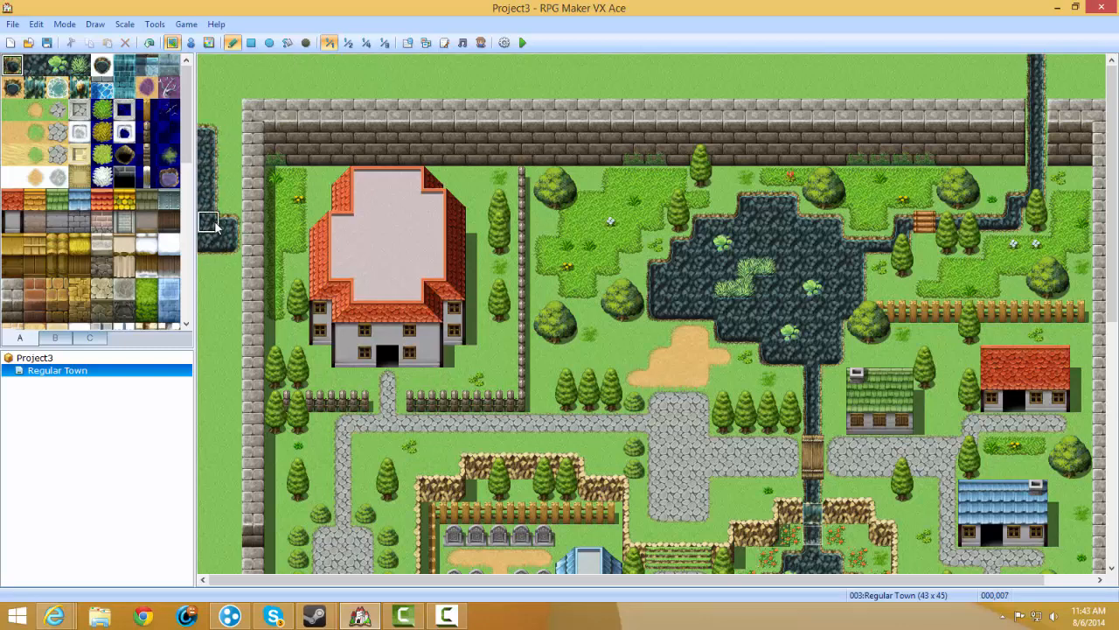
left_click(370, 66)
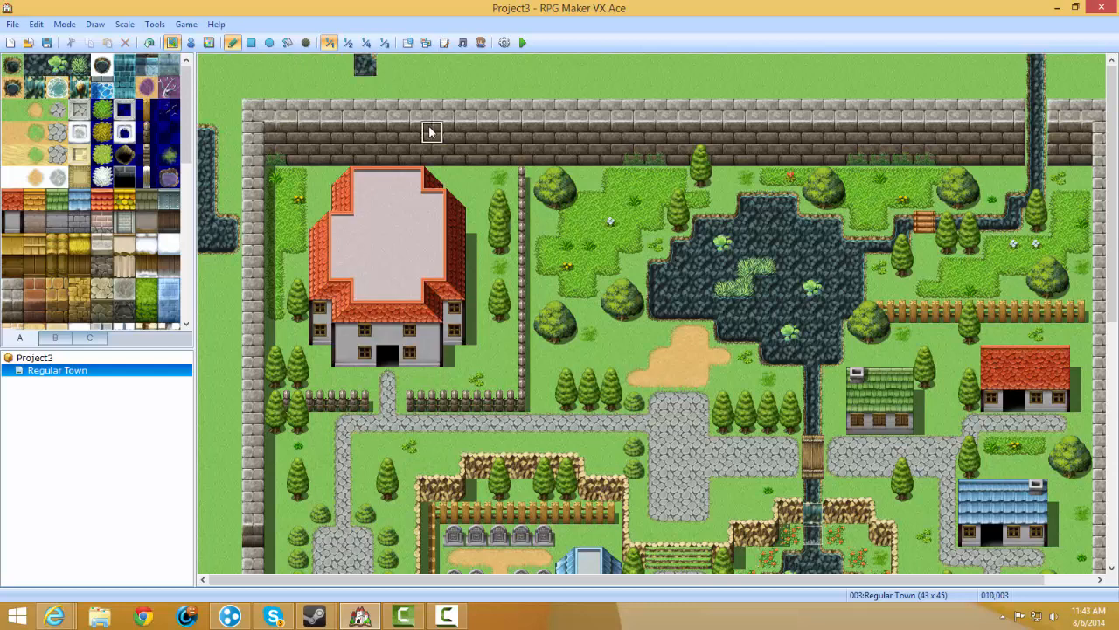
Add a few separate water tiles farther south on the western grass strip, and remove all the water painted outside the wall.
left_click(207, 401)
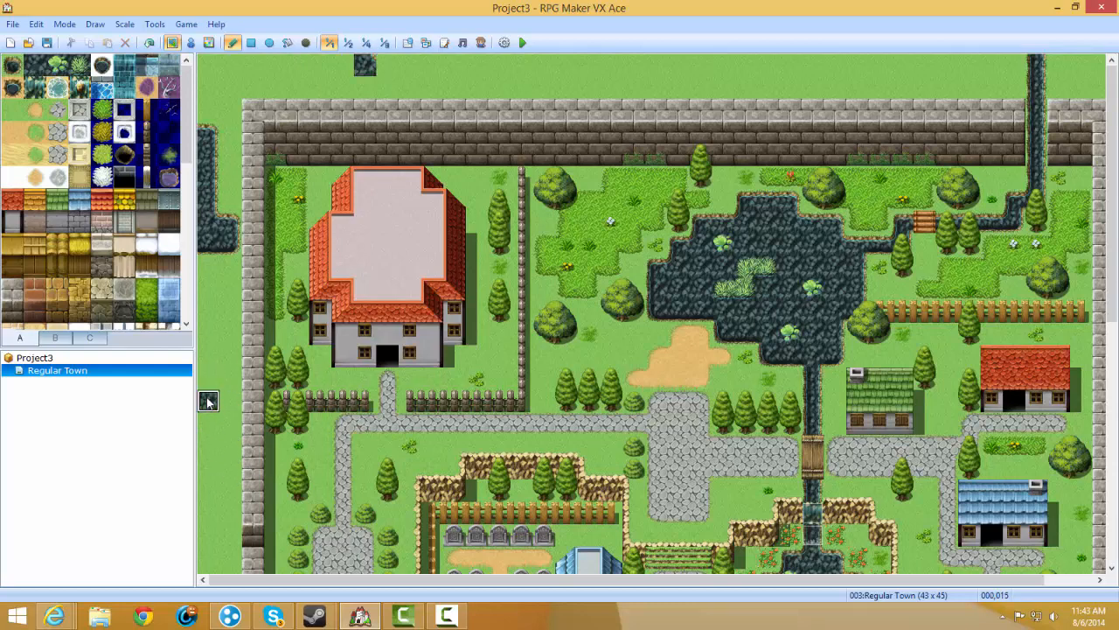
left_click(210, 336)
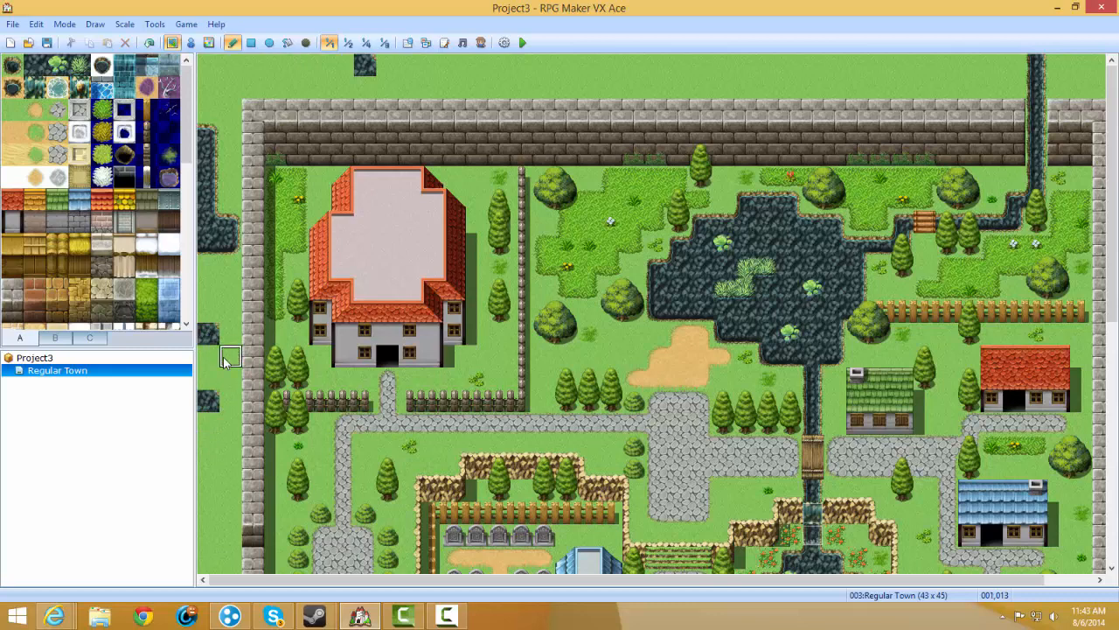
left_click(229, 356)
left_click_drag(209, 446, 209, 133)
left_click(365, 66)
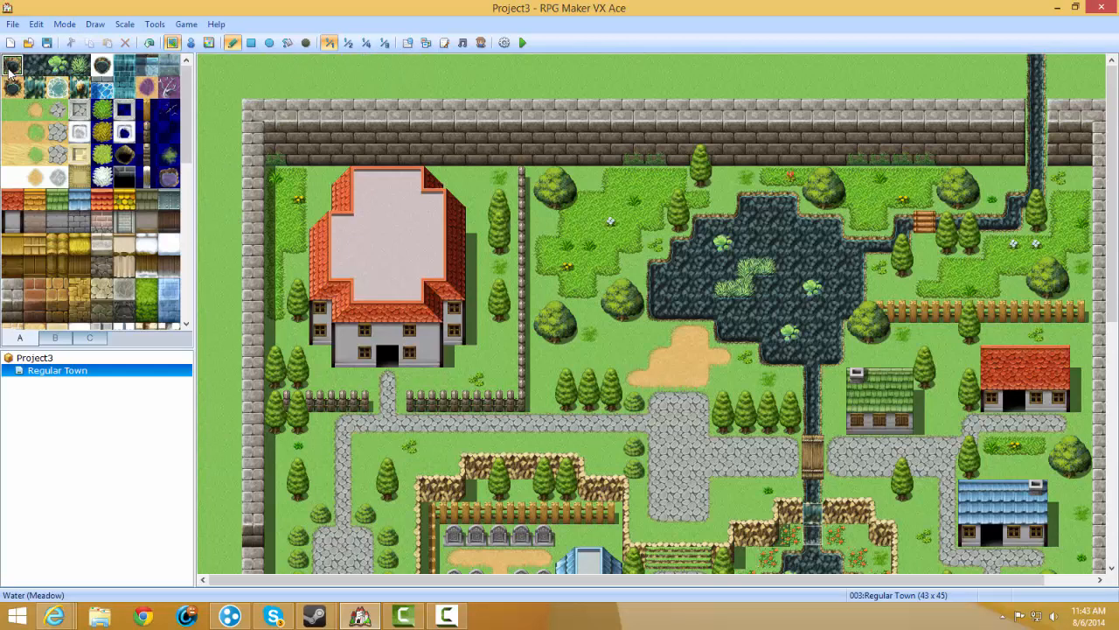
Try painting the water-grass tile in the upper pond and on the grass north of the town wall, undoing both strokes.
left_click(78, 66)
mouse_move(767, 223)
left_mouse_down()
mouse_move(812, 250)
mouse_move(770, 220)
mouse_move(768, 245)
mouse_move(749, 224)
mouse_move(753, 248)
left_mouse_up()
key("ctrl+z")
key("ctrl+z")
mouse_move(229, 87)
left_mouse_down()
mouse_move(211, 70)
mouse_move(218, 87)
mouse_move(340, 65)
mouse_move(365, 80)
mouse_move(297, 88)
mouse_move(339, 79)
left_mouse_up()
key("ctrl+z")
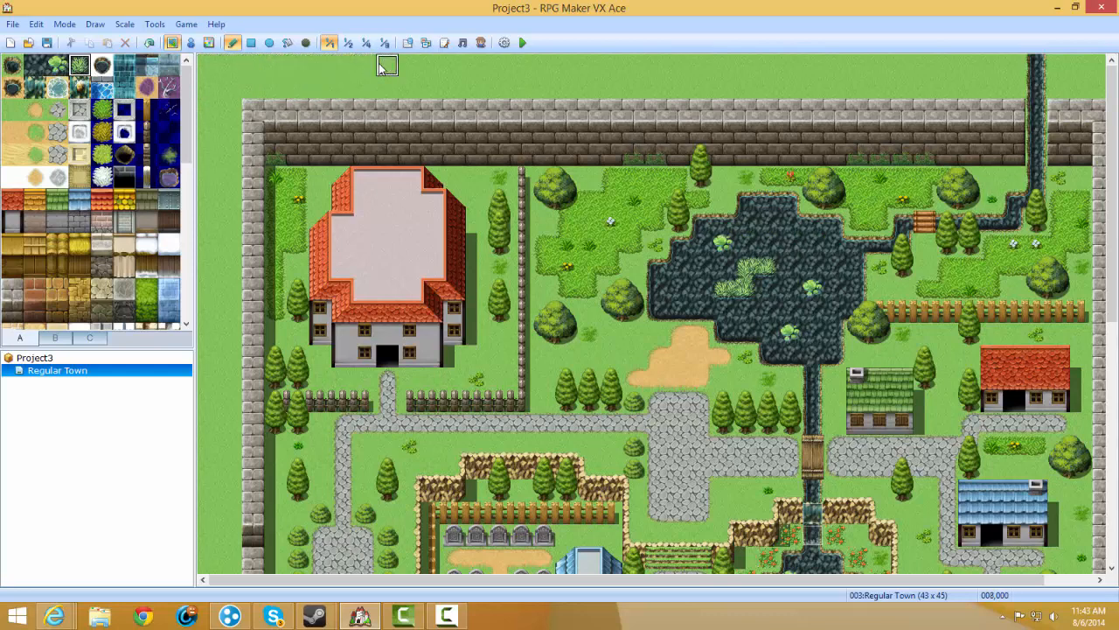
Try more water-grass strokes at the pond's upper and lower parts and at the map's northwest corner, undoing each one.
mouse_move(760, 228)
left_mouse_down()
mouse_move(780, 190)
mouse_move(779, 242)
mouse_move(795, 245)
left_mouse_up()
key("ctrl+z")
mouse_move(776, 332)
left_mouse_down()
mouse_move(676, 312)
mouse_move(679, 289)
mouse_move(699, 272)
mouse_move(703, 285)
left_mouse_up()
key("ctrl+z")
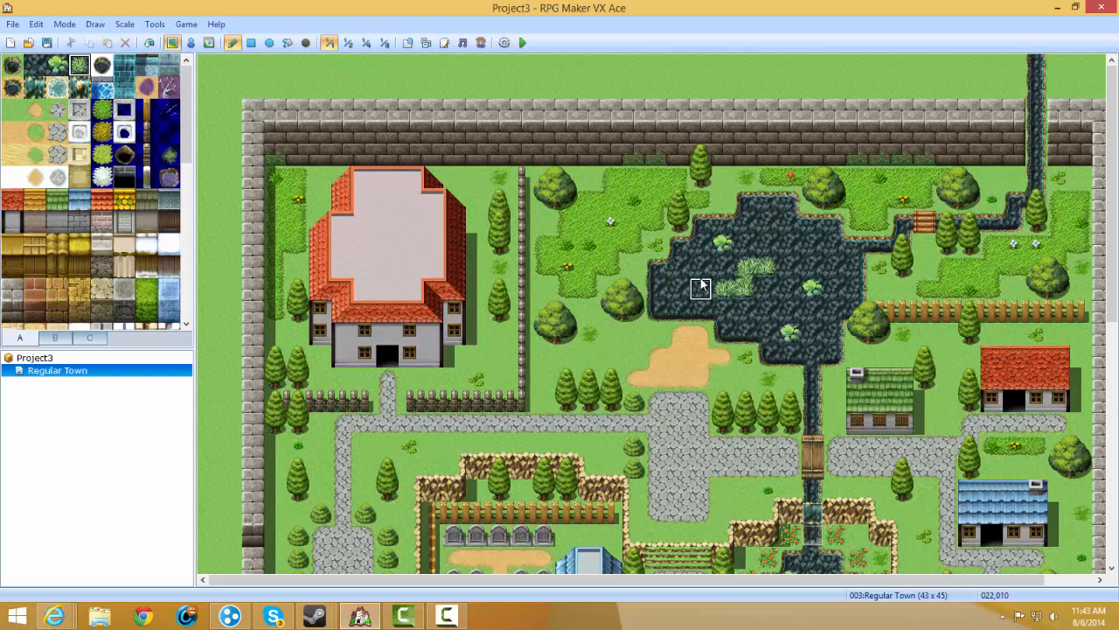
mouse_move(199, 146)
left_mouse_down()
mouse_move(279, 63)
mouse_move(214, 100)
mouse_move(202, 91)
left_mouse_up()
key("ctrl+z")
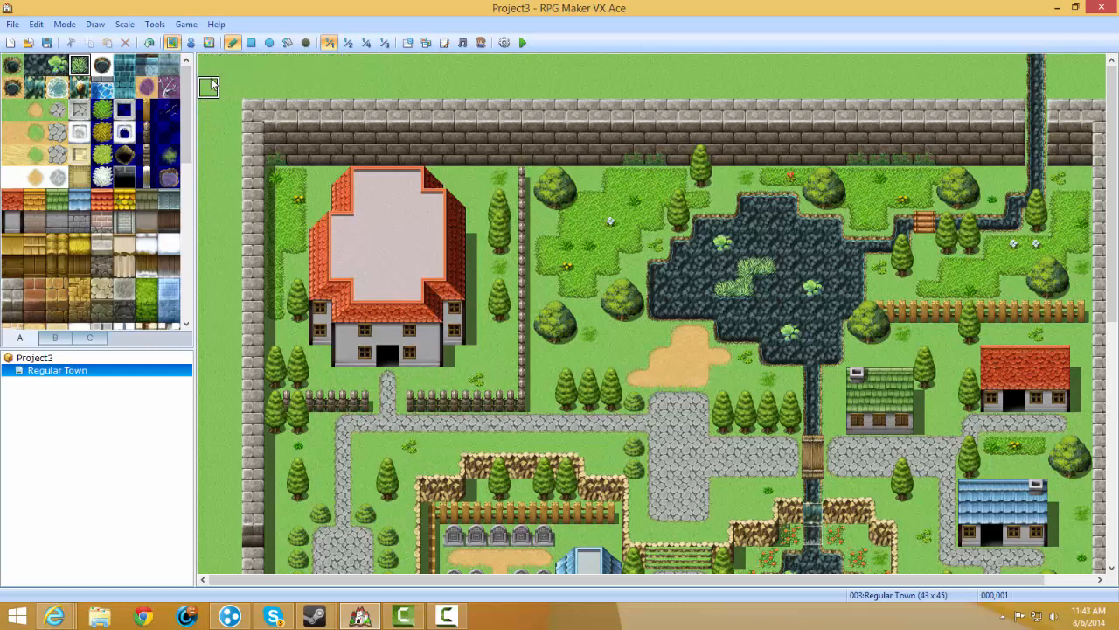
Try painting Bush tiles on the grass outside the wall's northwest corner and over the sand patch below the pond, undoing both.
left_click(111, 131)
left_click(110, 113)
left_click(104, 151)
left_click(109, 113)
left_click_drag(212, 139, 230, 91)
key("ctrl+z")
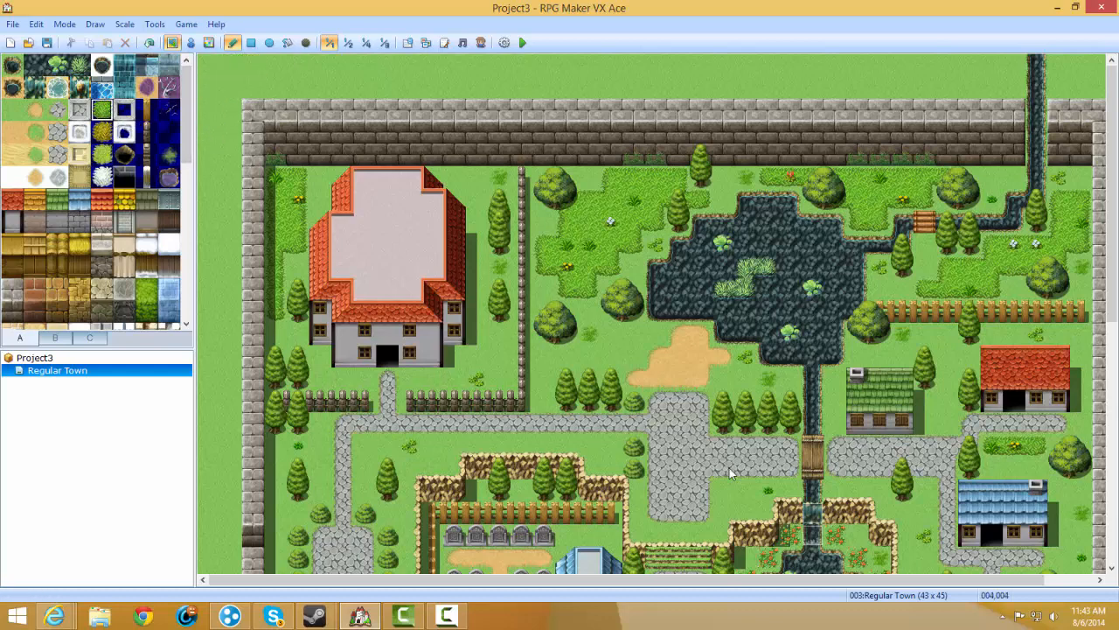
mouse_move(668, 345)
left_mouse_down()
mouse_move(652, 347)
mouse_move(681, 377)
left_mouse_up()
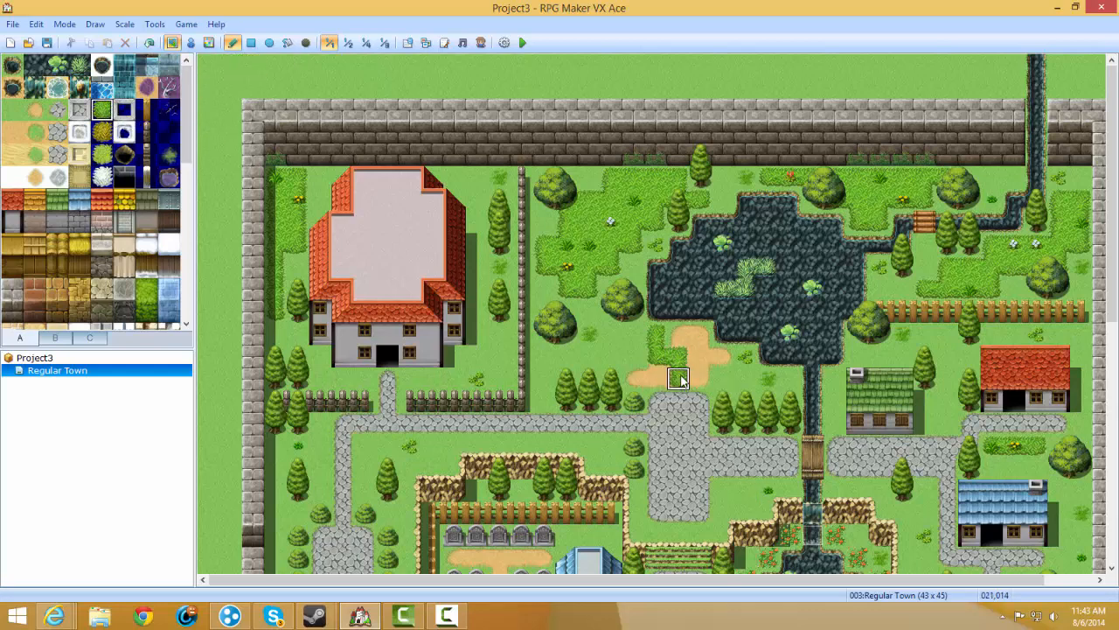
key("ctrl+z")
Try painting Bush tiles beside the tall-grass patch west of the pond and along the stone path above the cliff, undoing them.
left_click(111, 124)
left_click(103, 110)
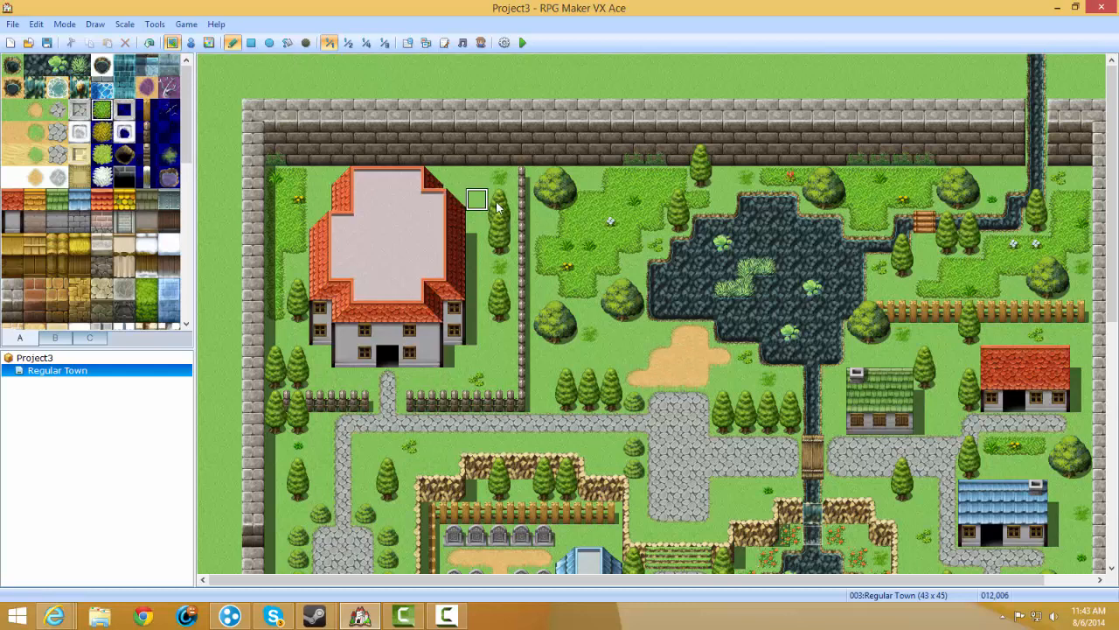
left_click_drag(588, 245, 555, 229)
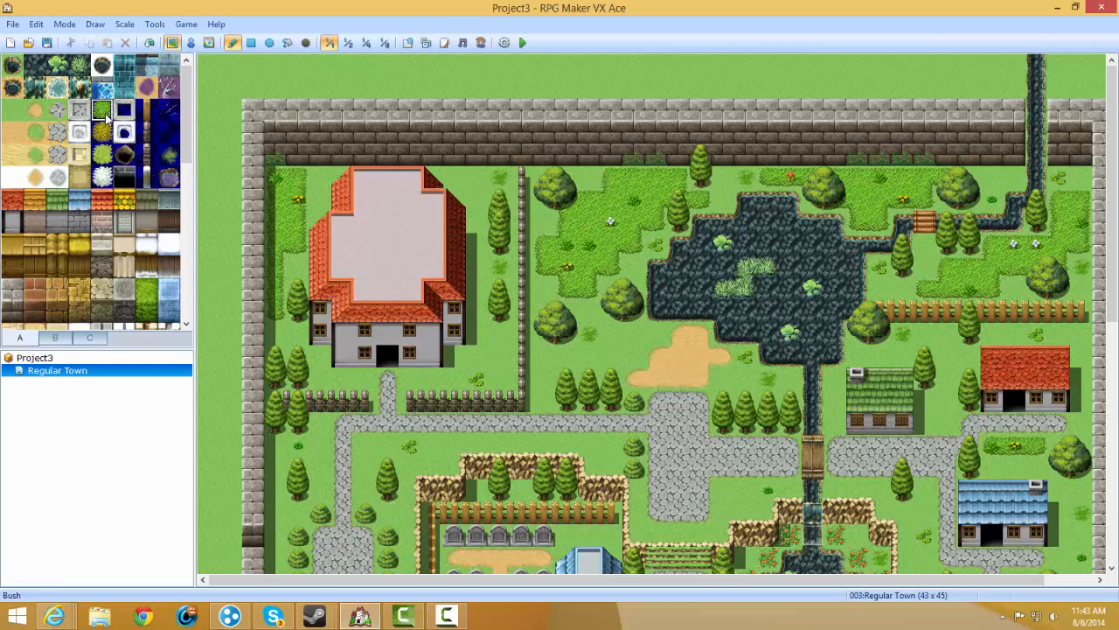
left_click(121, 159)
left_click(101, 110)
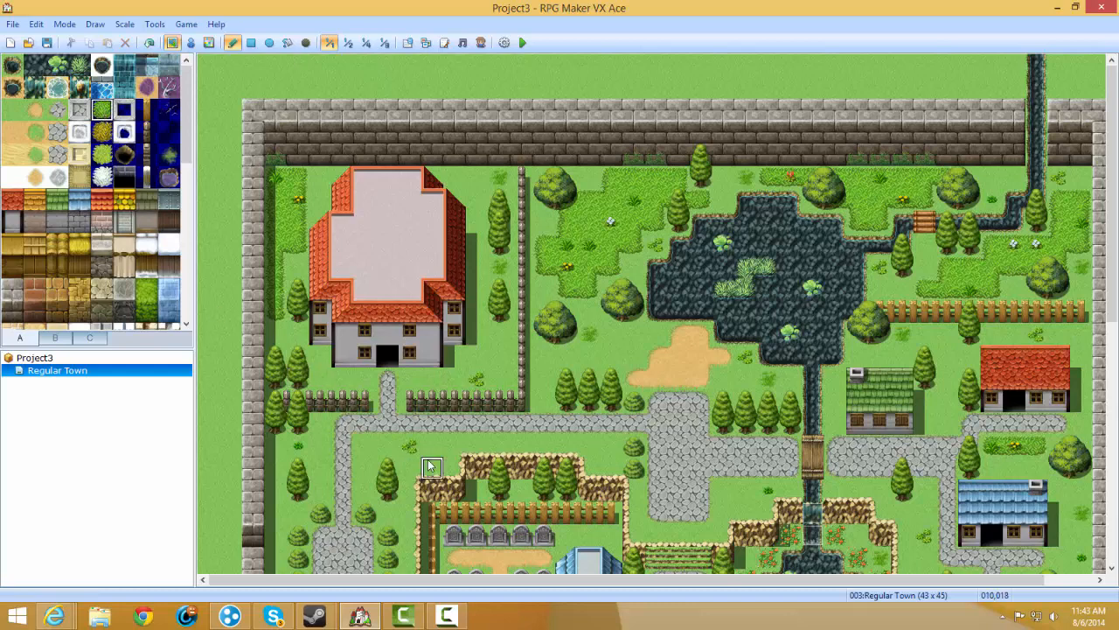
left_click_drag(433, 445, 454, 424)
key("ctrl+z")
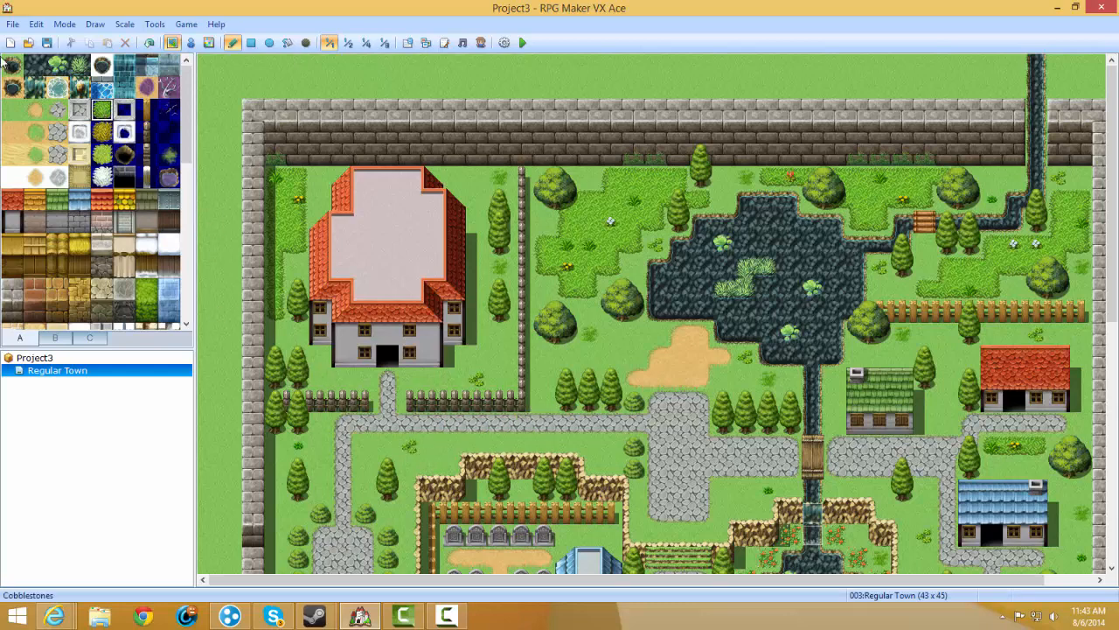
Try painting the dark green overlay tile from the western wall across the large red-roofed house, and undo it.
left_click(103, 110)
left_click(14, 116)
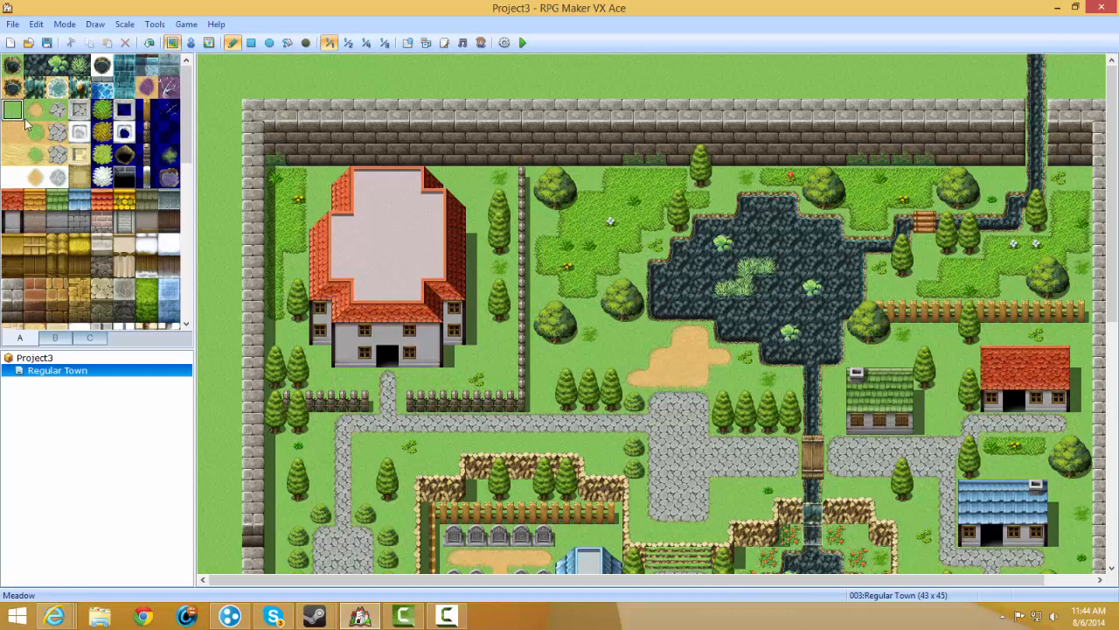
left_click(103, 114)
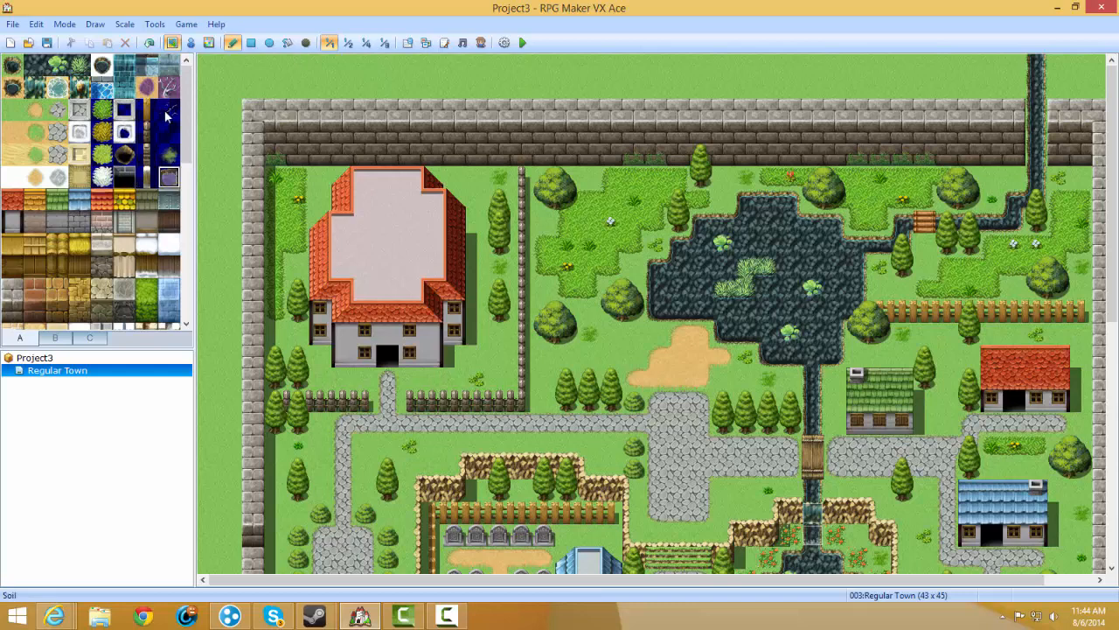
left_click(171, 156)
mouse_move(232, 194)
left_mouse_down()
mouse_move(262, 126)
mouse_move(363, 126)
mouse_move(333, 138)
mouse_move(400, 155)
mouse_move(402, 242)
mouse_move(384, 293)
mouse_move(388, 191)
mouse_move(402, 262)
mouse_move(388, 267)
left_mouse_up()
key("ctrl+z")
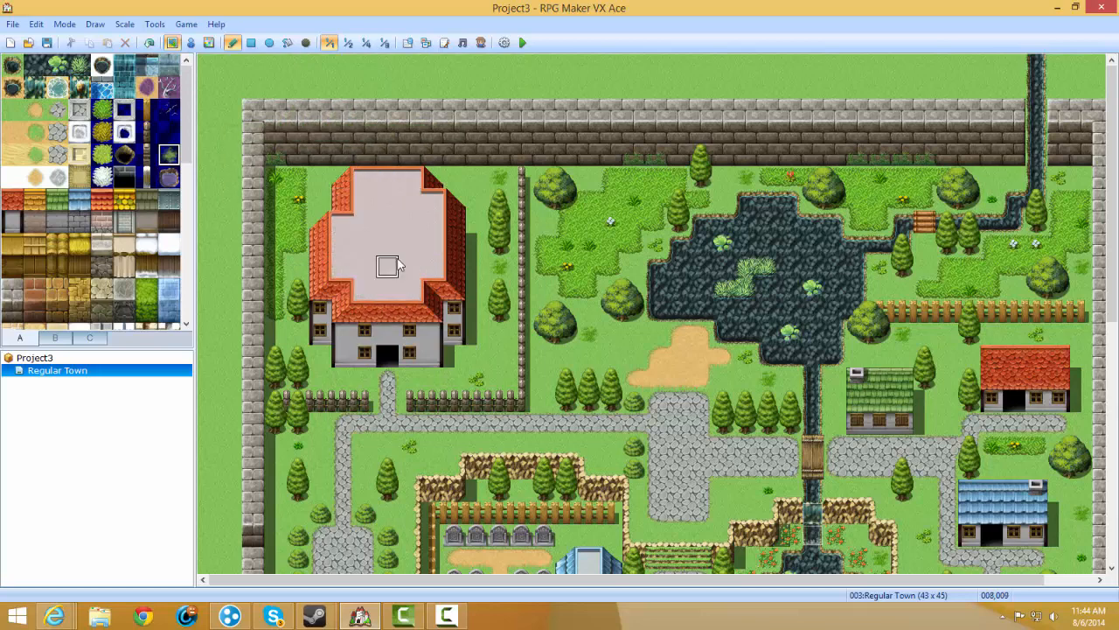
Browse tile sets A, B and C to compare the terrain, building details, plants and statues they offer.
left_click(65, 339)
left_click(79, 339)
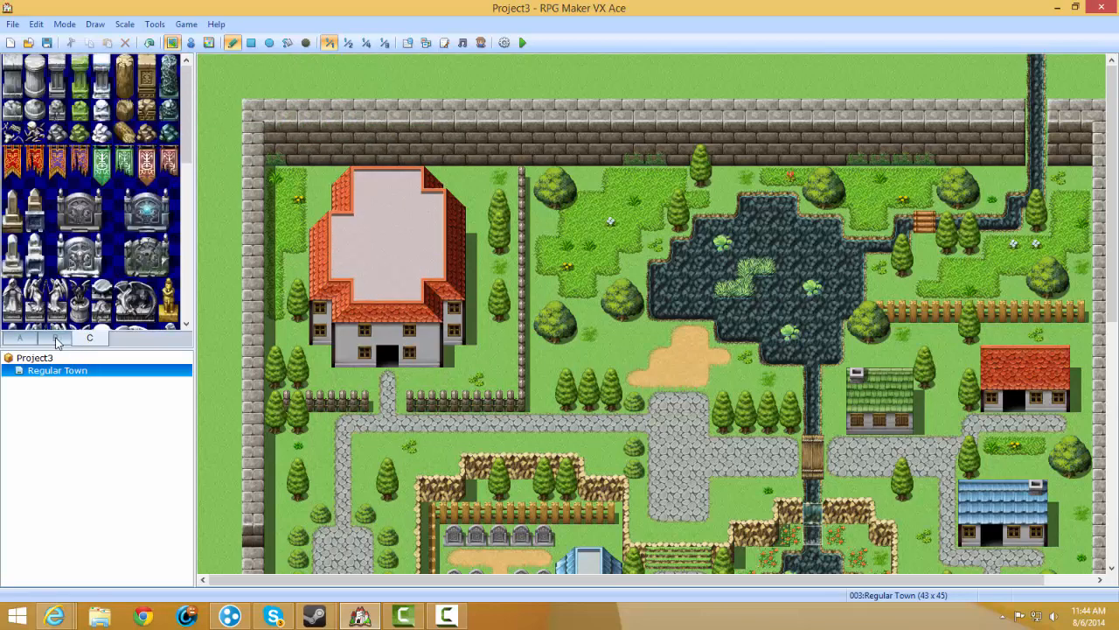
left_click(65, 340)
left_click(77, 341)
left_click(65, 339)
scroll(80, 269, "down", 2)
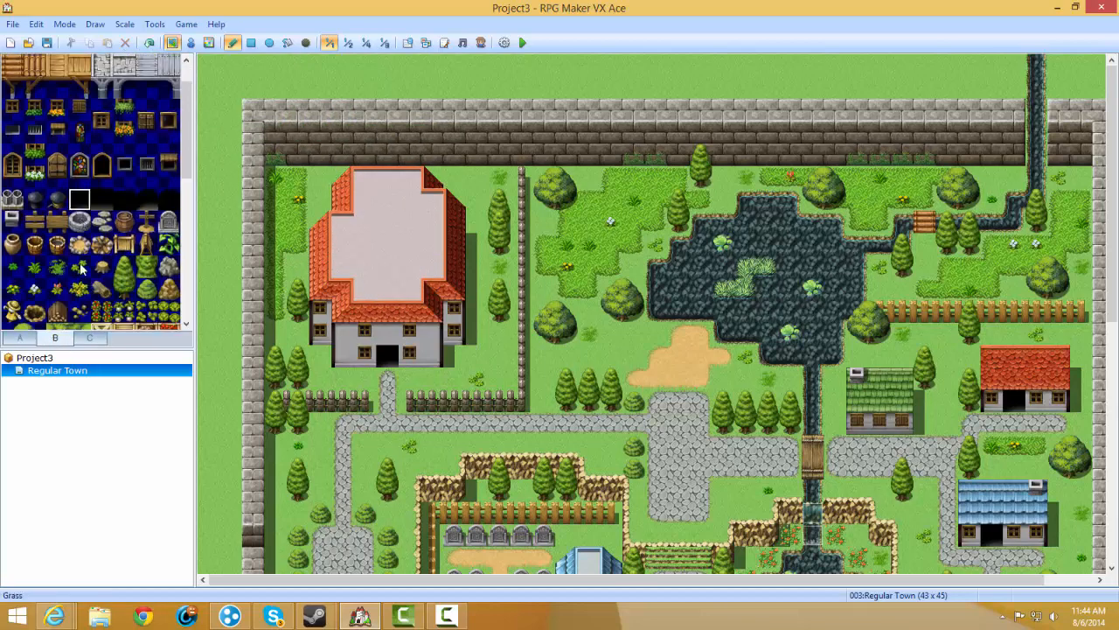
scroll(80, 269, "up", 2)
scroll(80, 270, "down", 3)
scroll(80, 270, "down", 3)
left_click(27, 338)
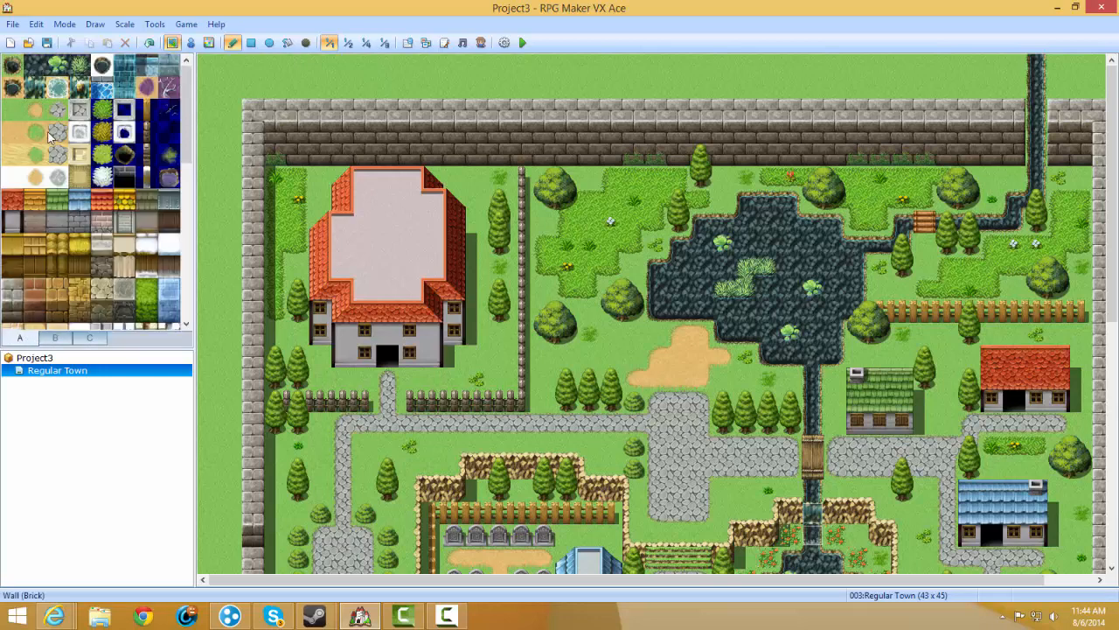
left_click(55, 339)
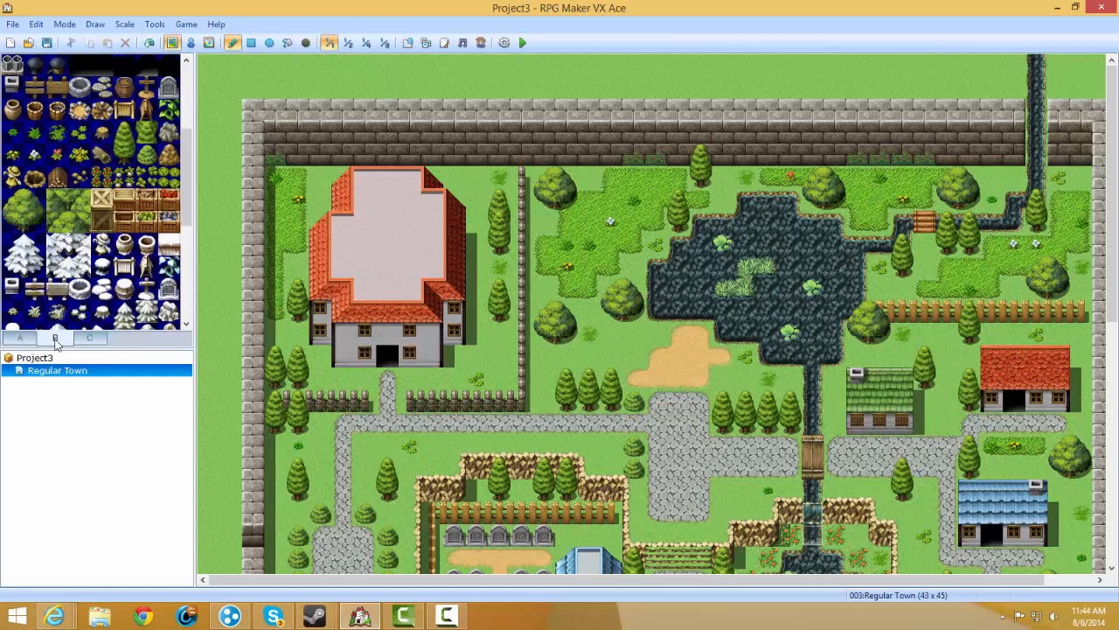
Pick the large round tree from tile set B and a 3 × 3 block of rocks and banners from set C as sample brushes.
left_click(32, 206)
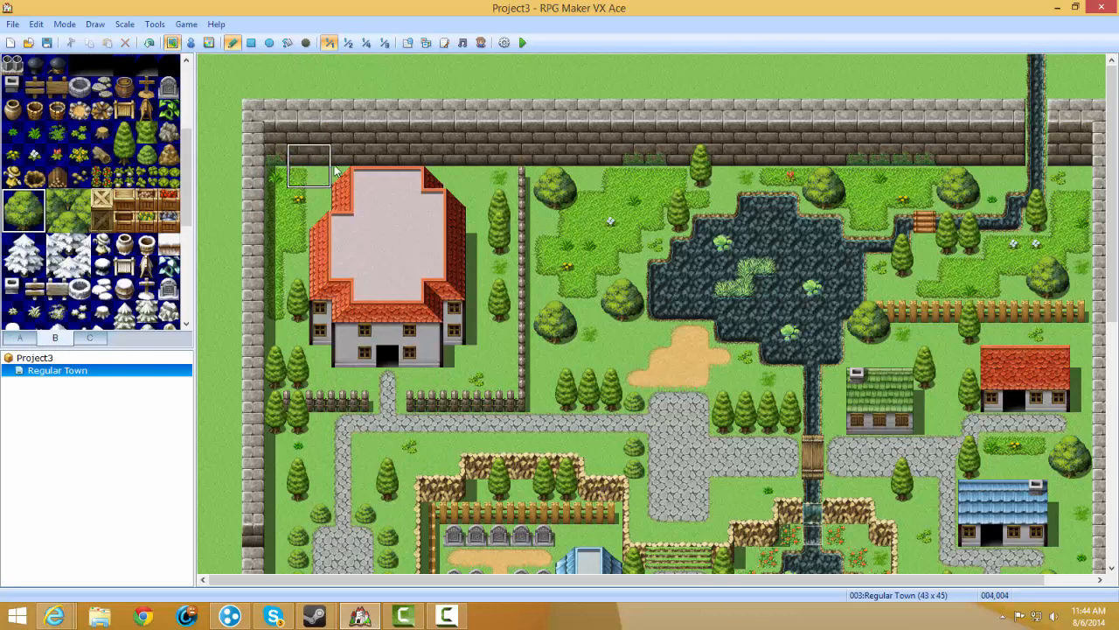
scroll(370, 318, "down", 5)
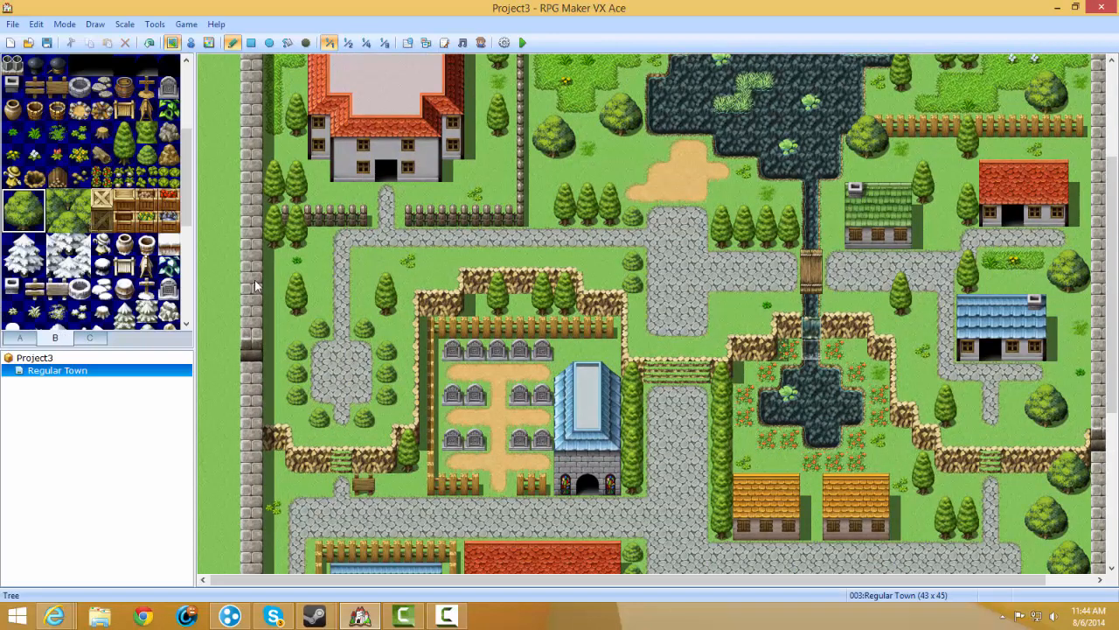
scroll(387, 280, "up", 5)
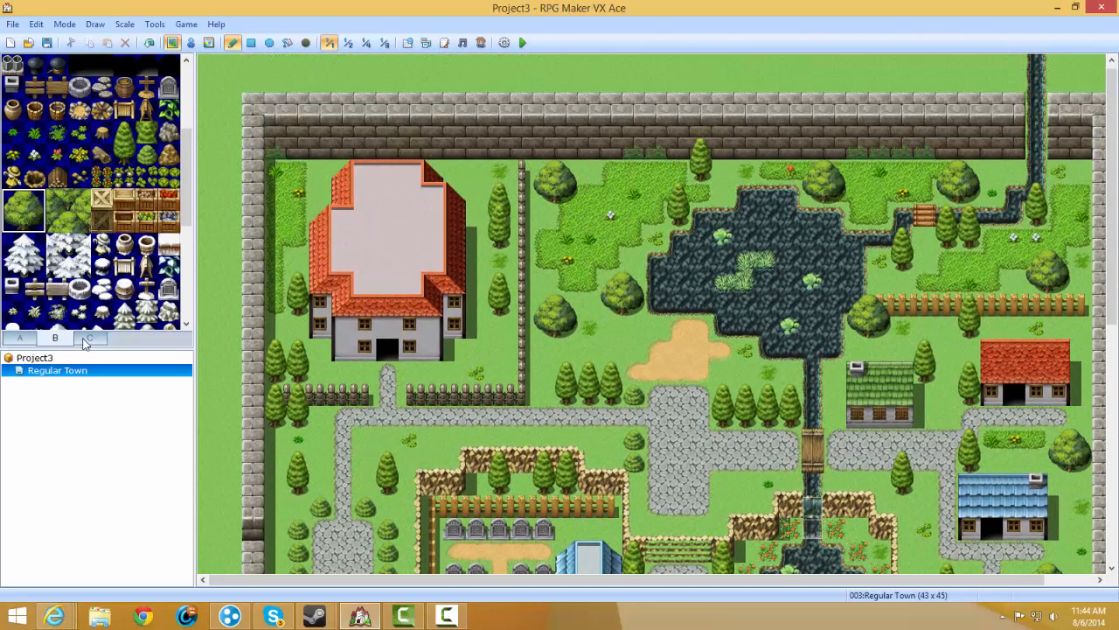
left_click(89, 337)
left_click_drag(148, 163, 103, 110)
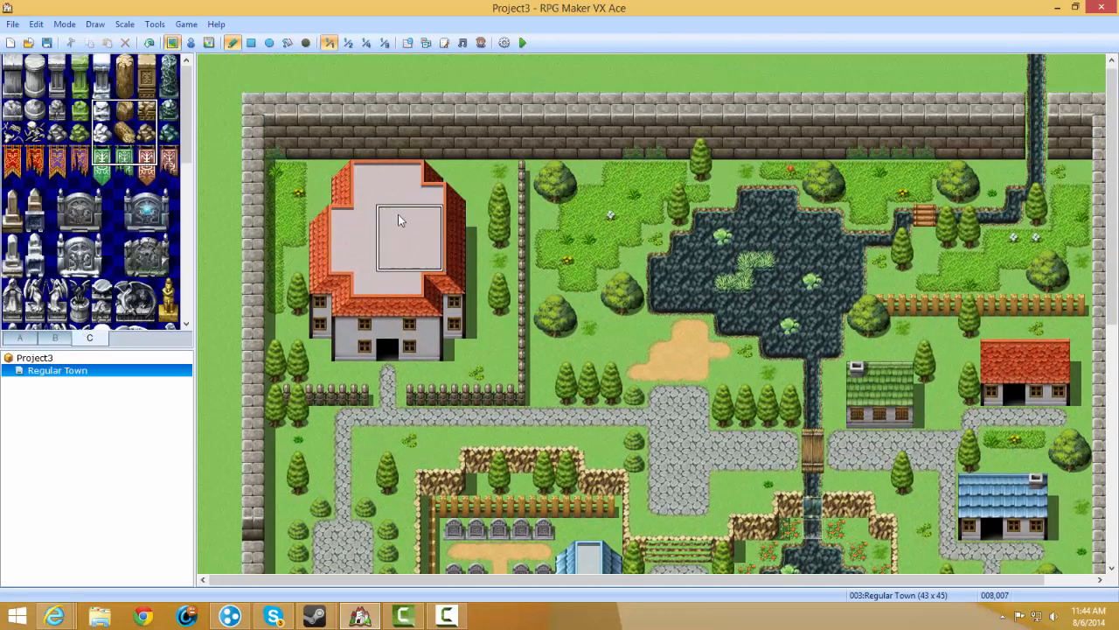
left_click(102, 175)
left_click(43, 339)
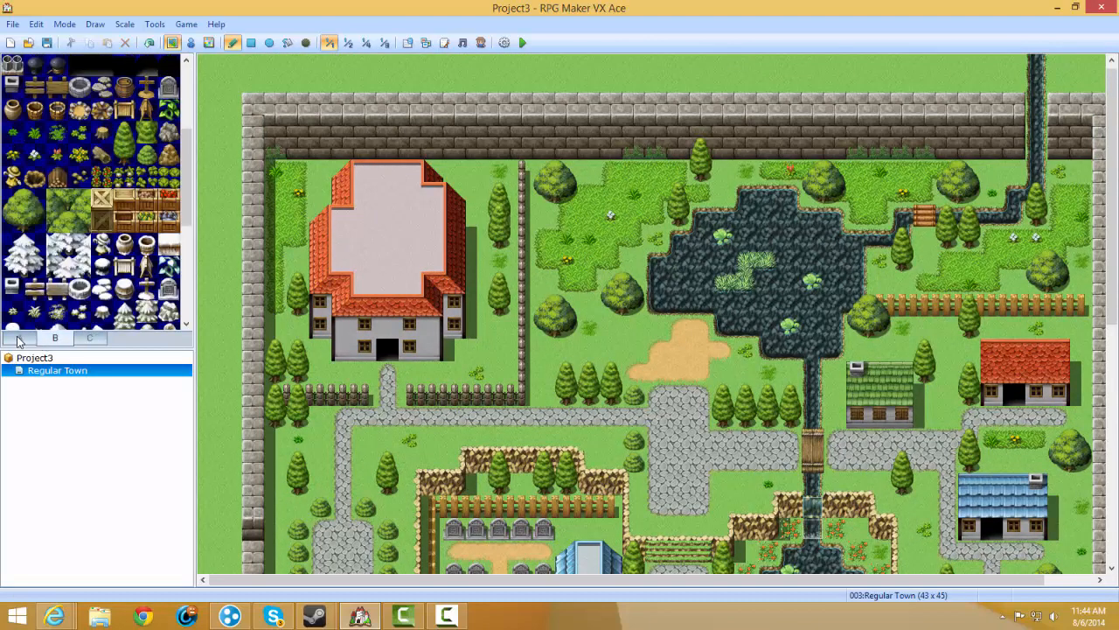
left_click(20, 338)
left_click(56, 338)
Create an event on the front wall of the large red-roofed house, using a green bush from Tileset-B as its graphic.
left_click(191, 42)
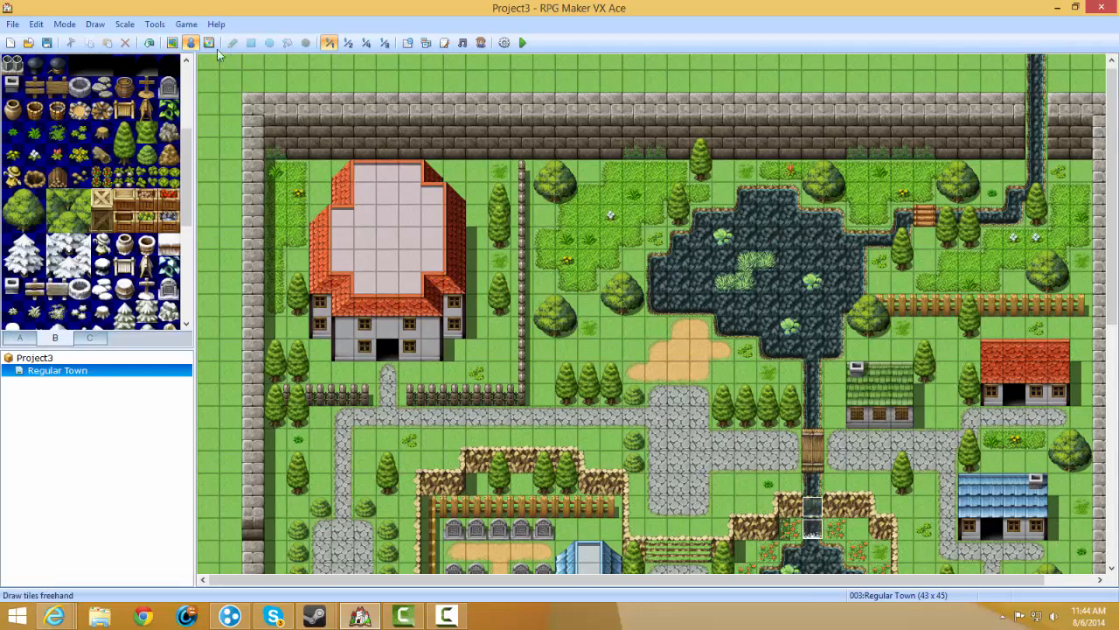
double_click(345, 358)
double_click(295, 391)
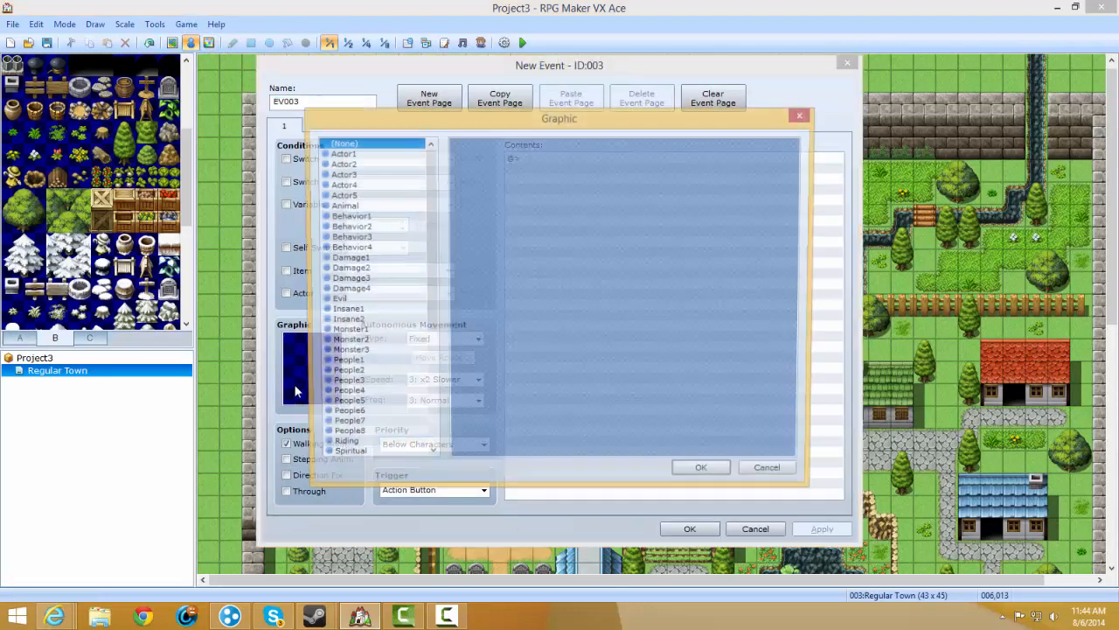
left_click_drag(435, 168, 359, 369)
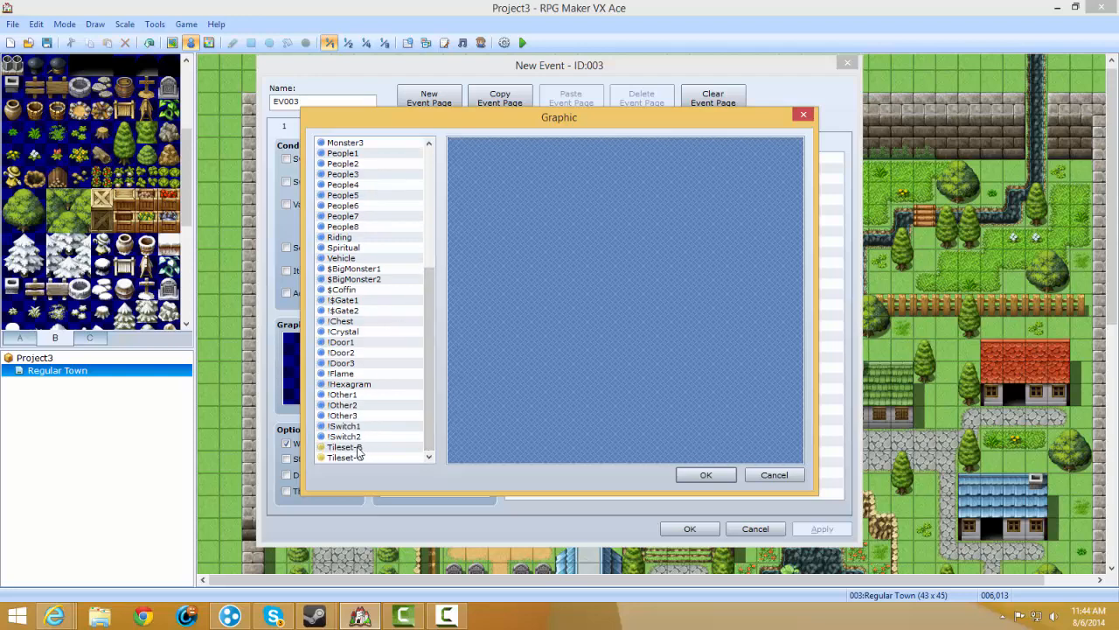
left_click(358, 447)
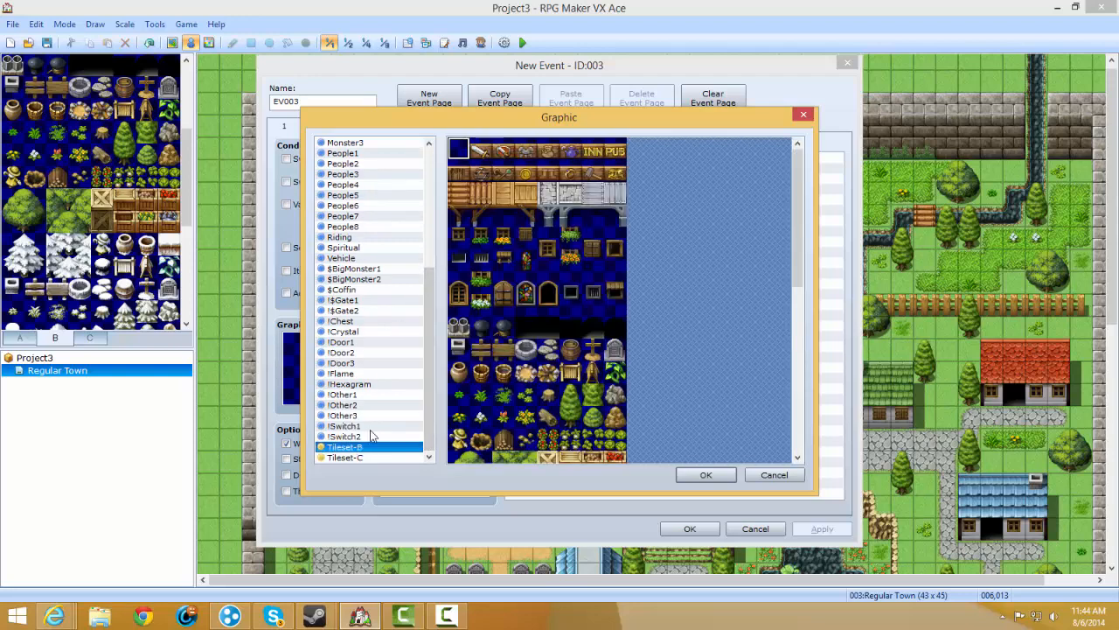
double_click(594, 418)
left_click(686, 531)
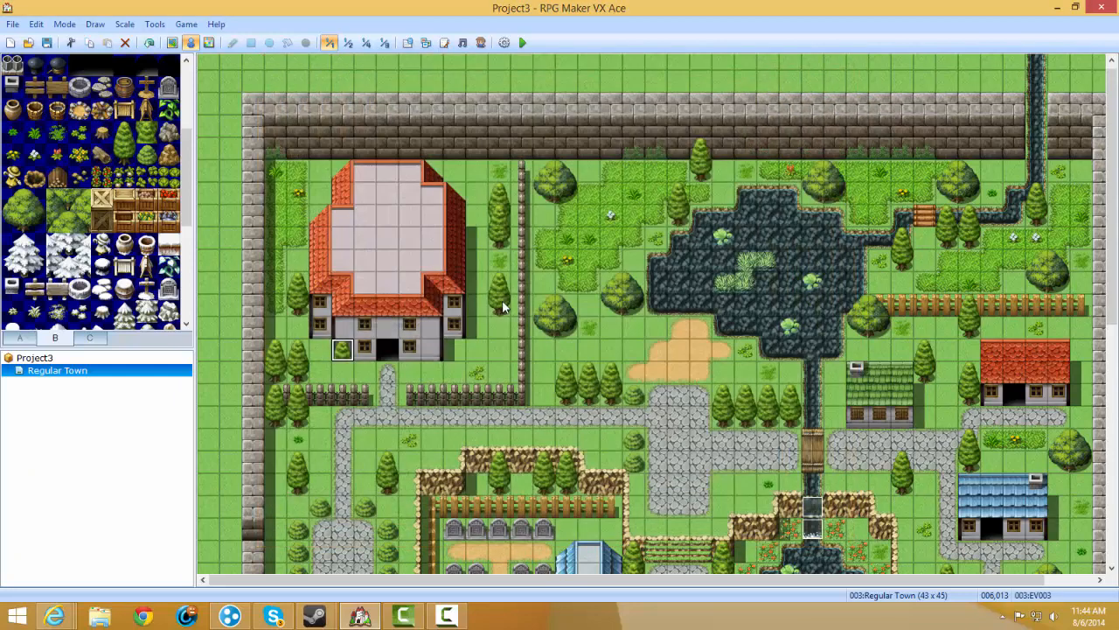
Delete the bush event from the front wall of the large house.
left_click(500, 305)
left_click(343, 351)
left_click(352, 371)
left_click(342, 353)
key("Delete")
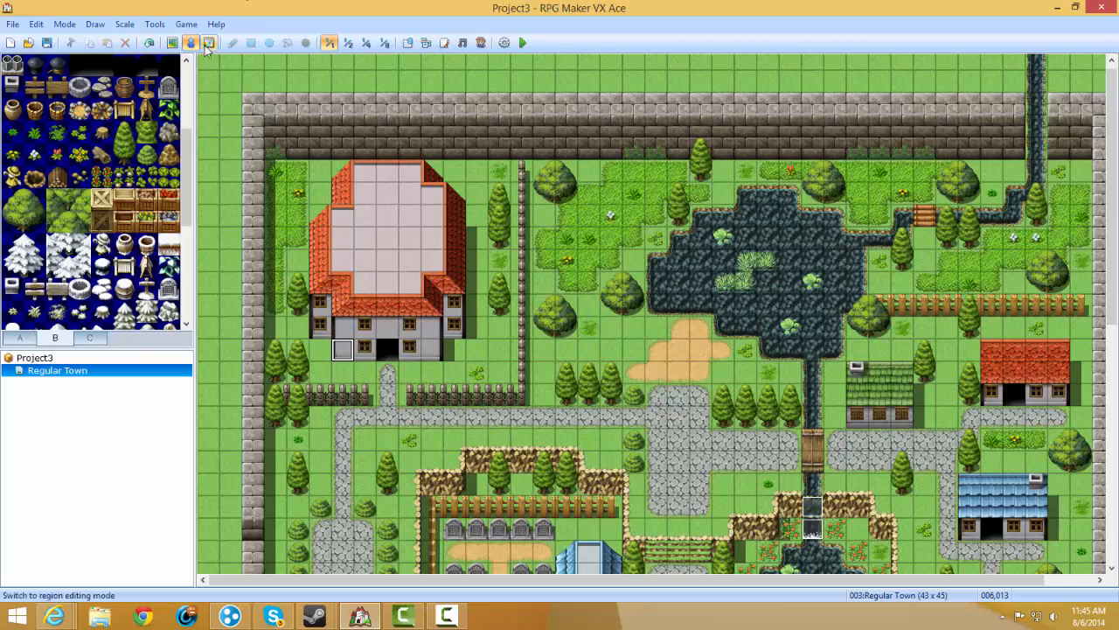
middle_click(210, 79)
middle_click_drag(544, 301, 980, 560)
middle_click_drag(1088, 552, 405, 152)
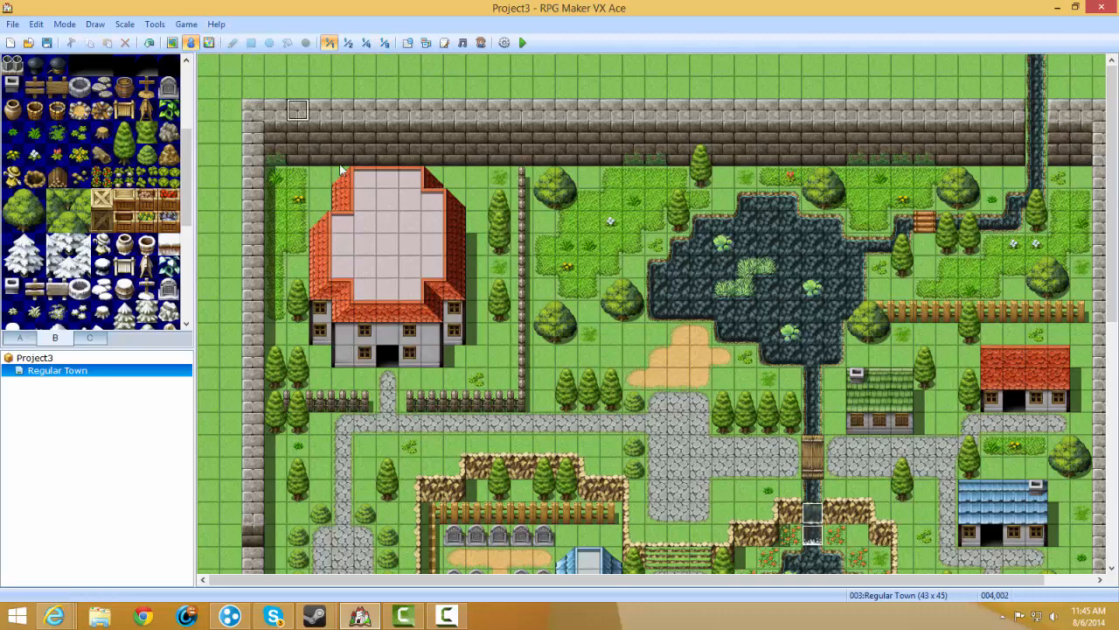
scroll(640, 382, "down", 5)
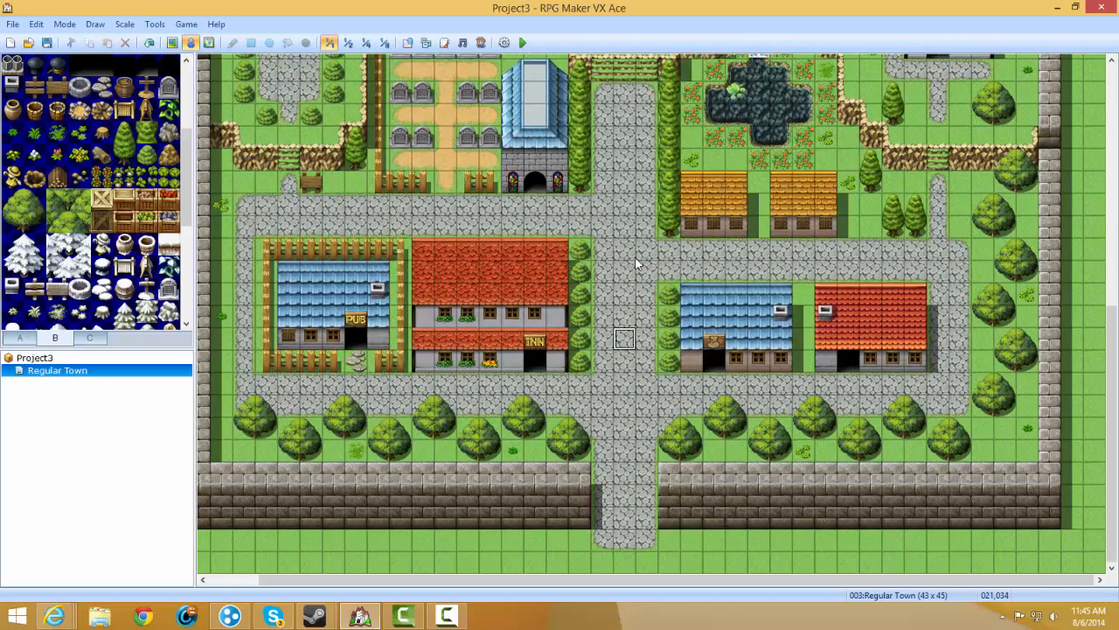
double_click(664, 254)
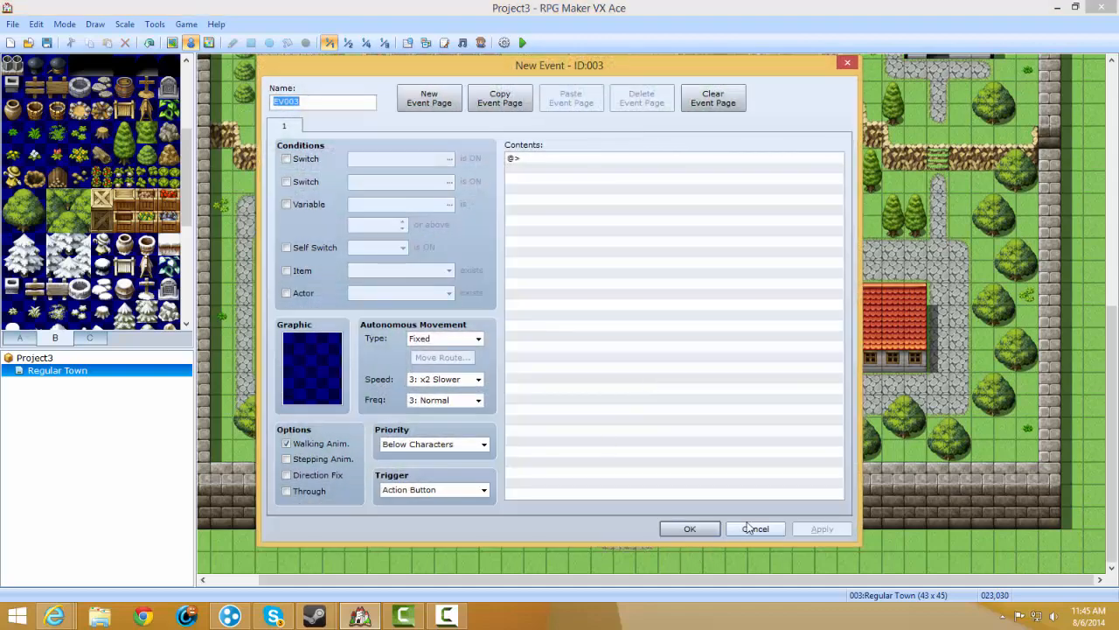
left_click(750, 529)
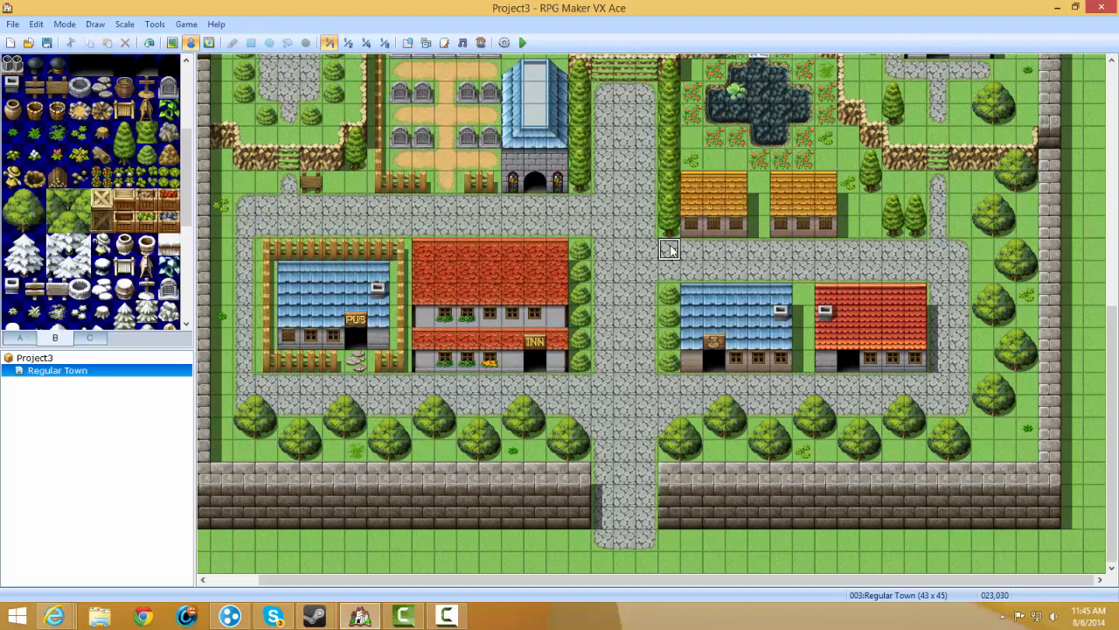
right_click(671, 250)
left_click(640, 261)
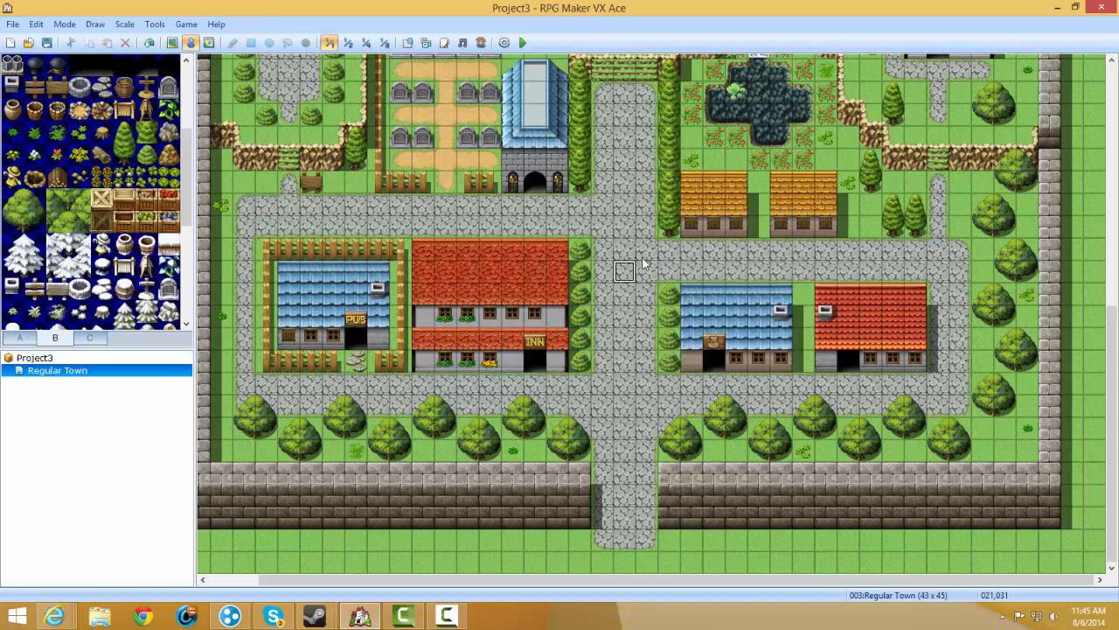
right_click(717, 250)
left_click(647, 295)
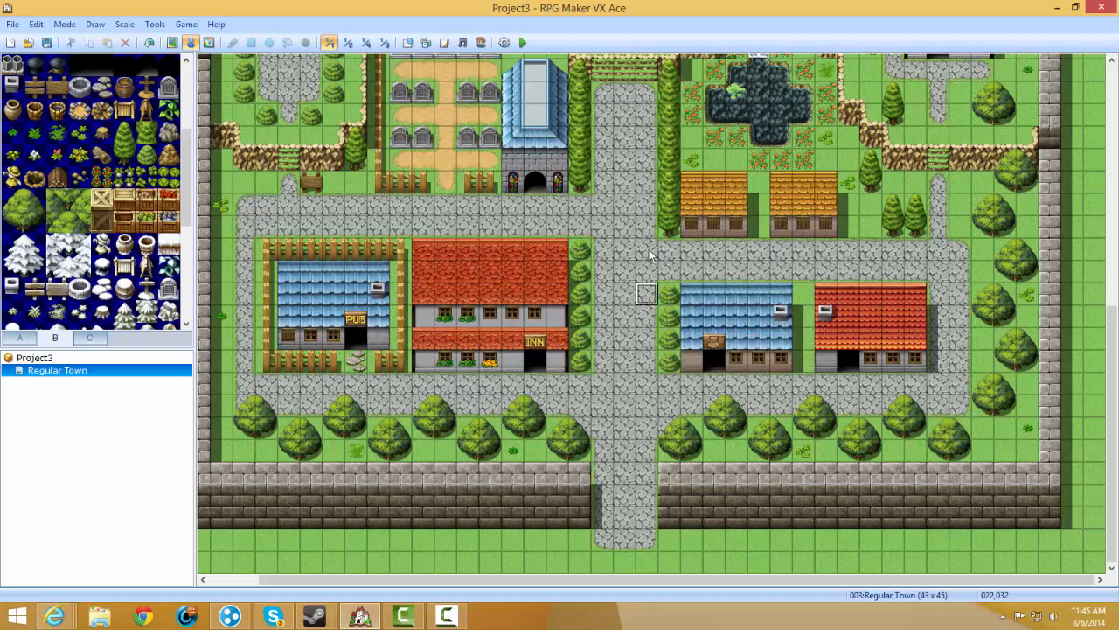
Look over the quick event creation and starting position options for a tile on the main road.
right_click(633, 228)
mouse_move(702, 341)
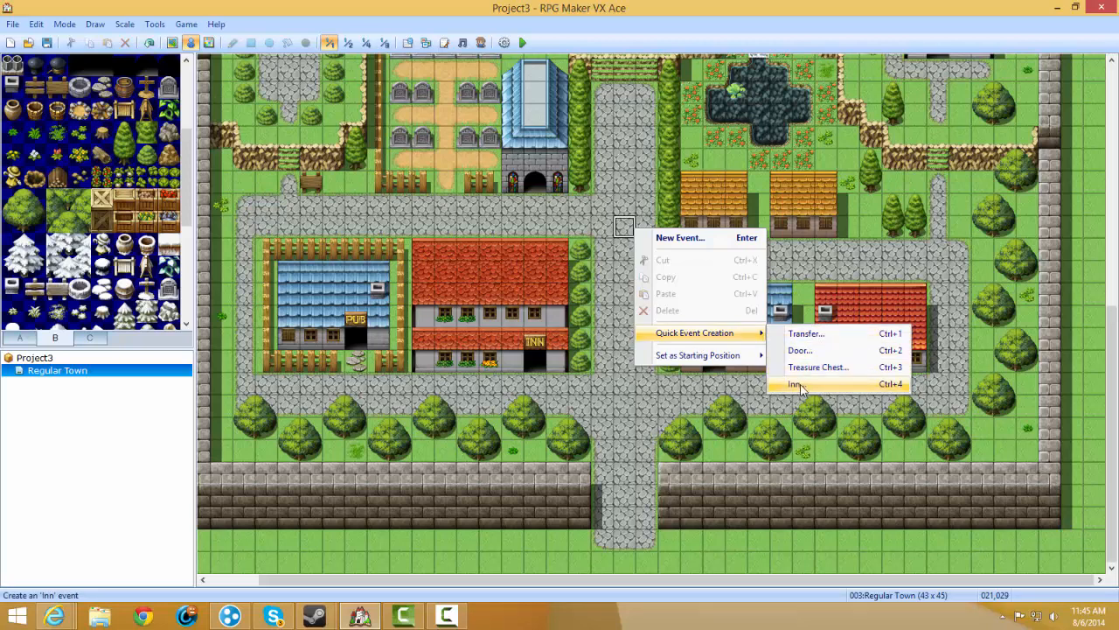
mouse_move(723, 362)
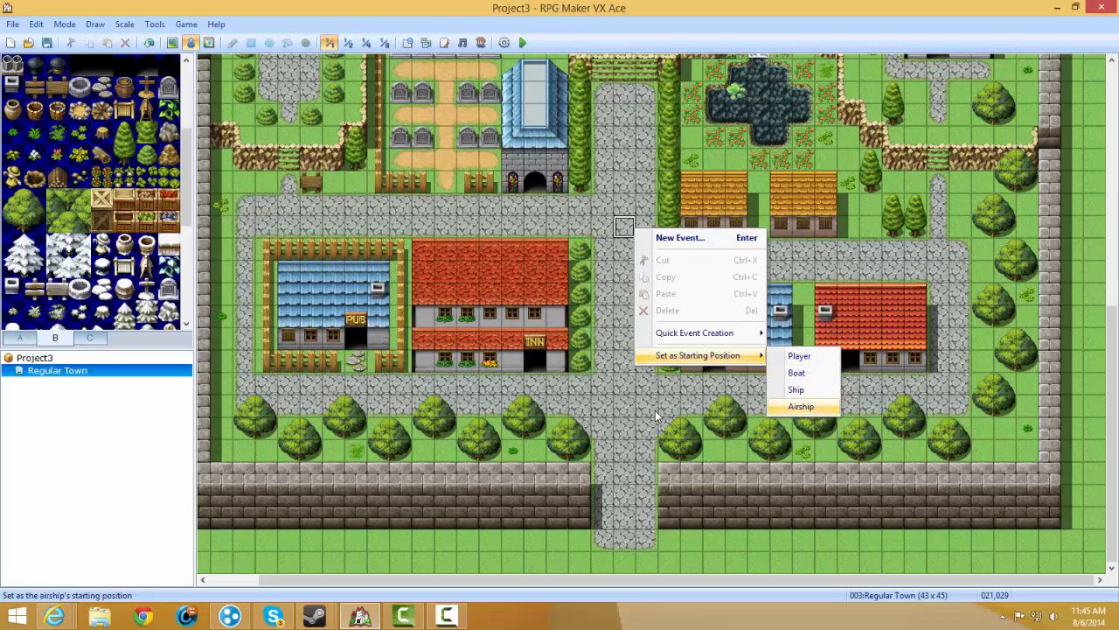
left_click(715, 427)
Look around the town's lower half and bring up tile set A in the palette.
mouse_move(694, 348)
middle_mouse_down()
mouse_move(594, 117)
mouse_move(425, 134)
middle_mouse_up()
mouse_move(371, 250)
middle_mouse_down()
mouse_move(721, 432)
mouse_move(726, 410)
middle_mouse_up()
mouse_move(727, 386)
middle_mouse_down()
mouse_move(689, 274)
mouse_move(754, 278)
middle_mouse_up()
mouse_move(557, 130)
middle_mouse_down()
mouse_move(702, 480)
mouse_move(668, 345)
middle_mouse_up()
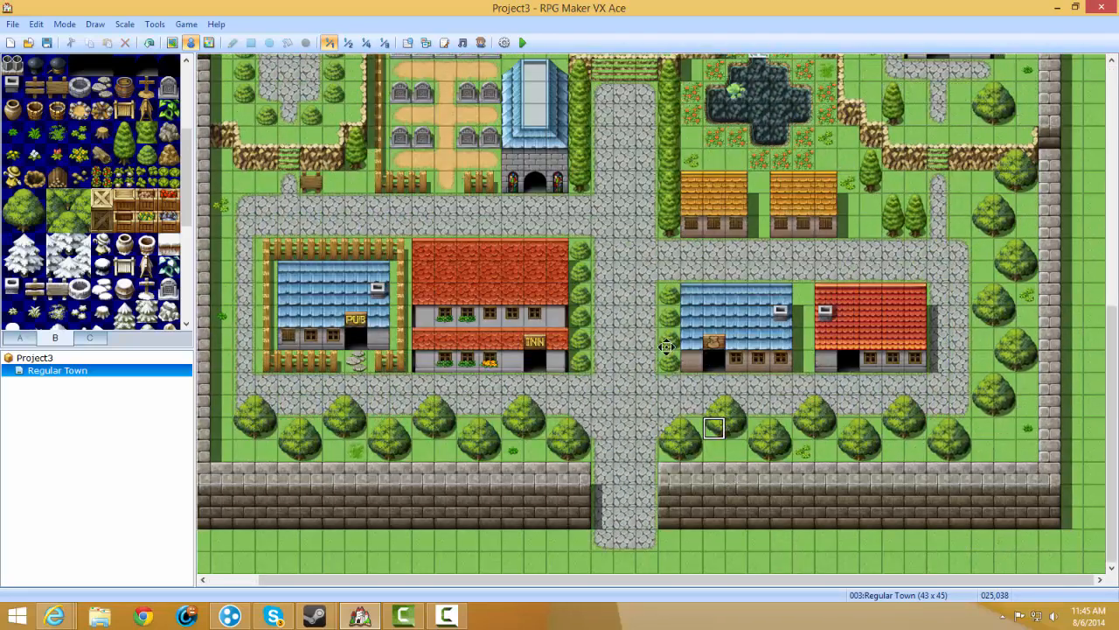
middle_click_drag(676, 283, 645, 226)
left_click(58, 199)
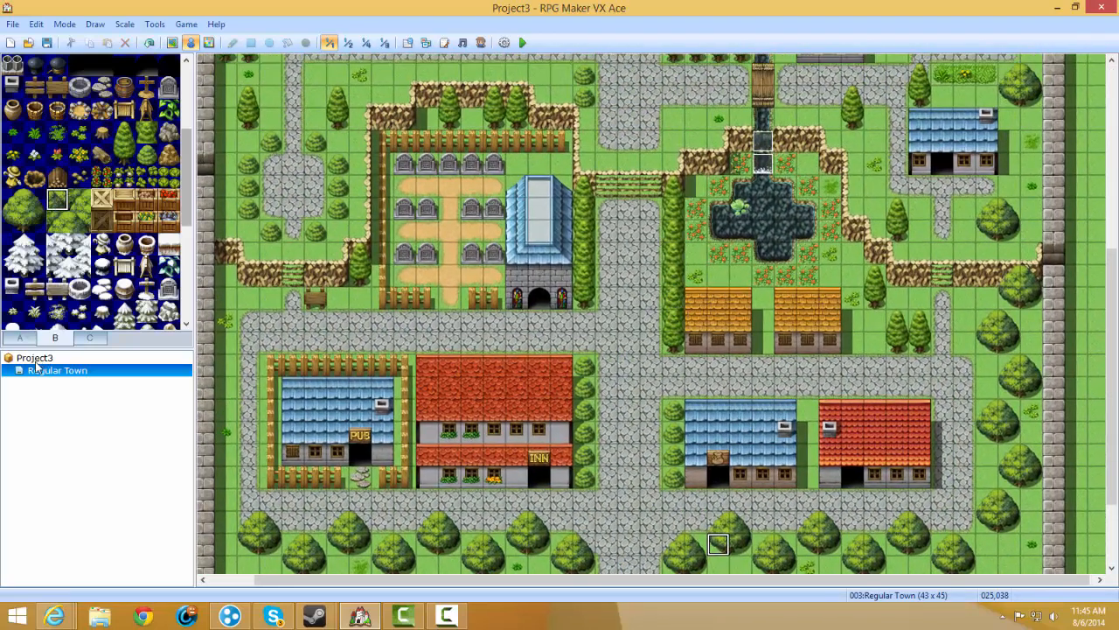
left_click(19, 337)
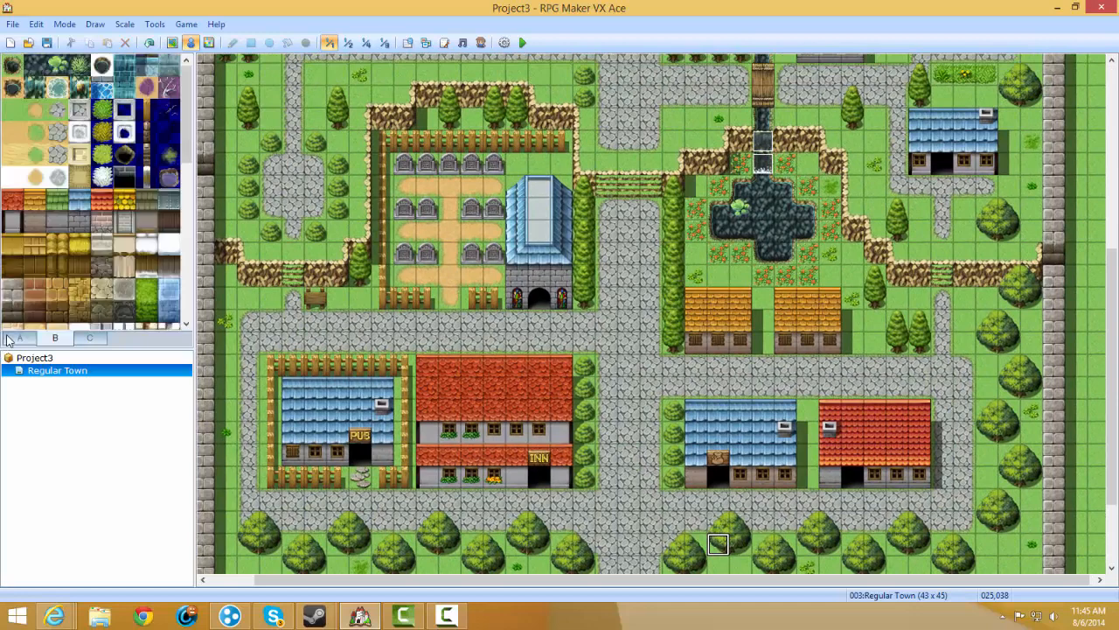
Open the database, glance at the tilesets and display the actors data.
left_click(408, 43)
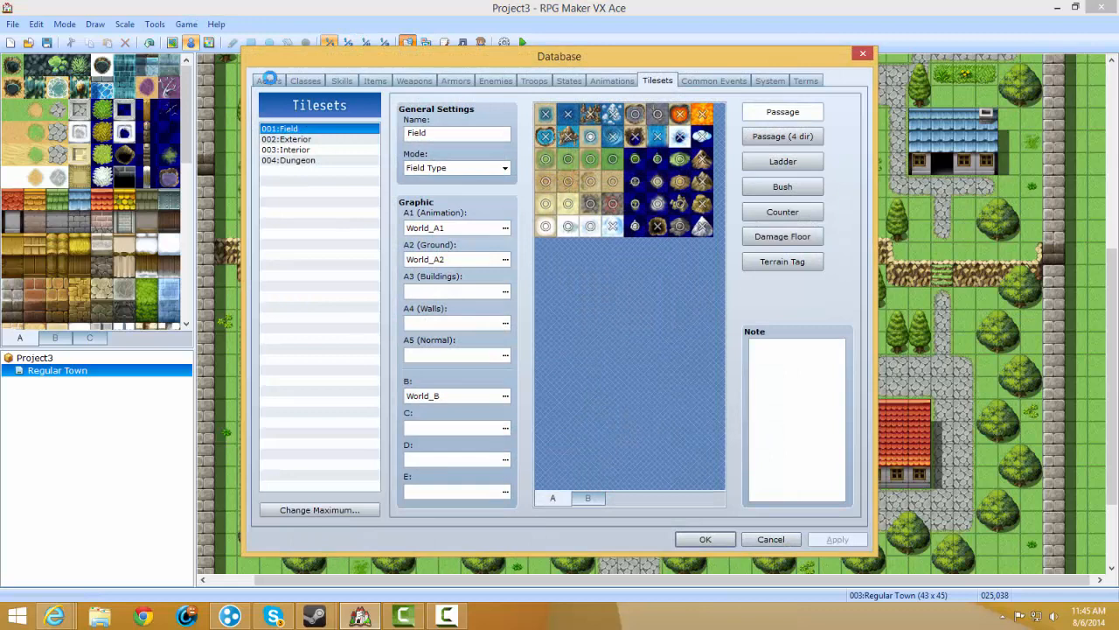
left_click(269, 80)
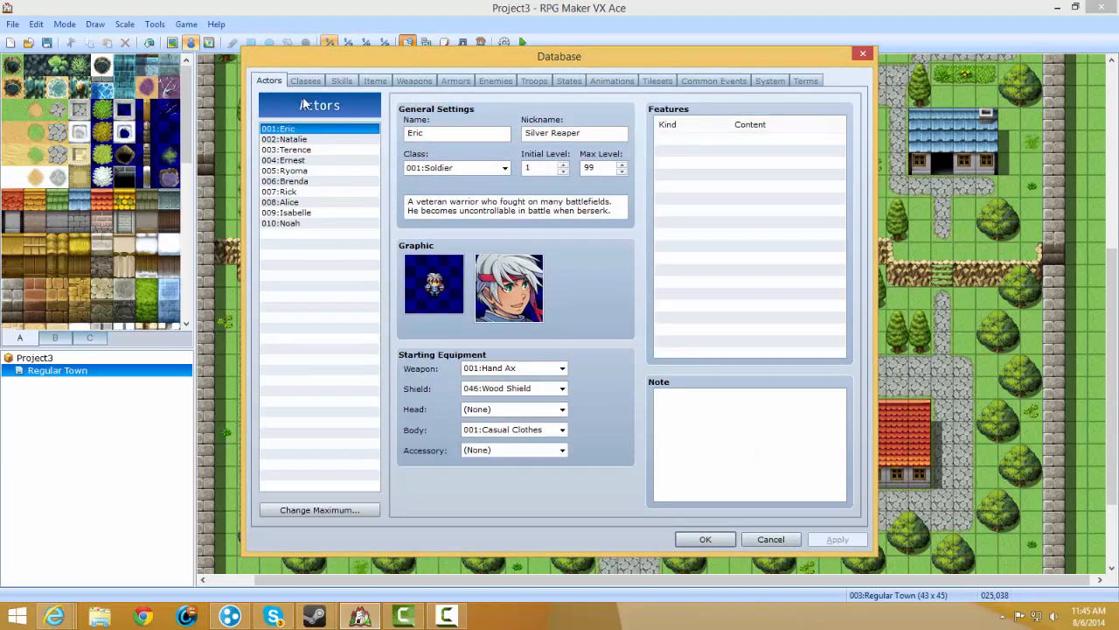
left_click(658, 80)
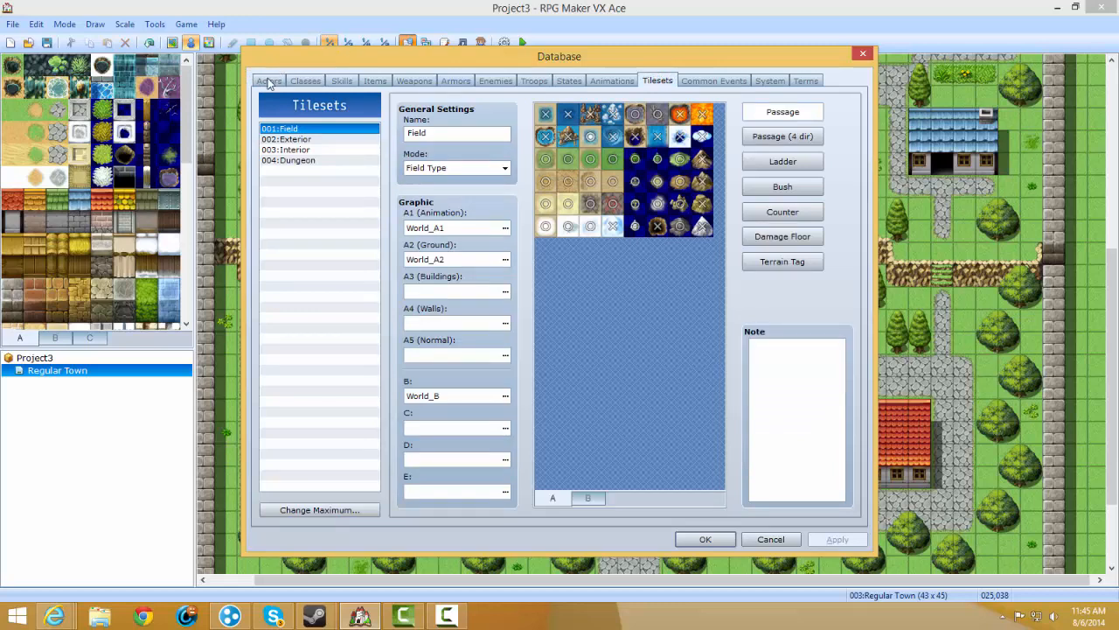
left_click(269, 81)
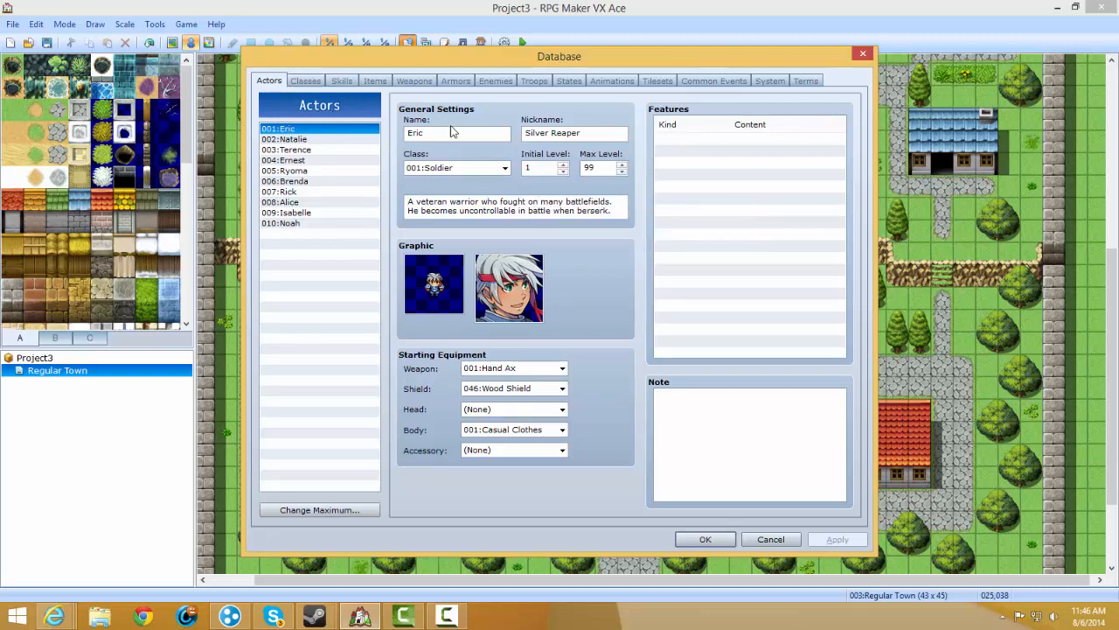
Raise the maximum number of actors to 11 and select the new blank entry for naming.
left_click(308, 514)
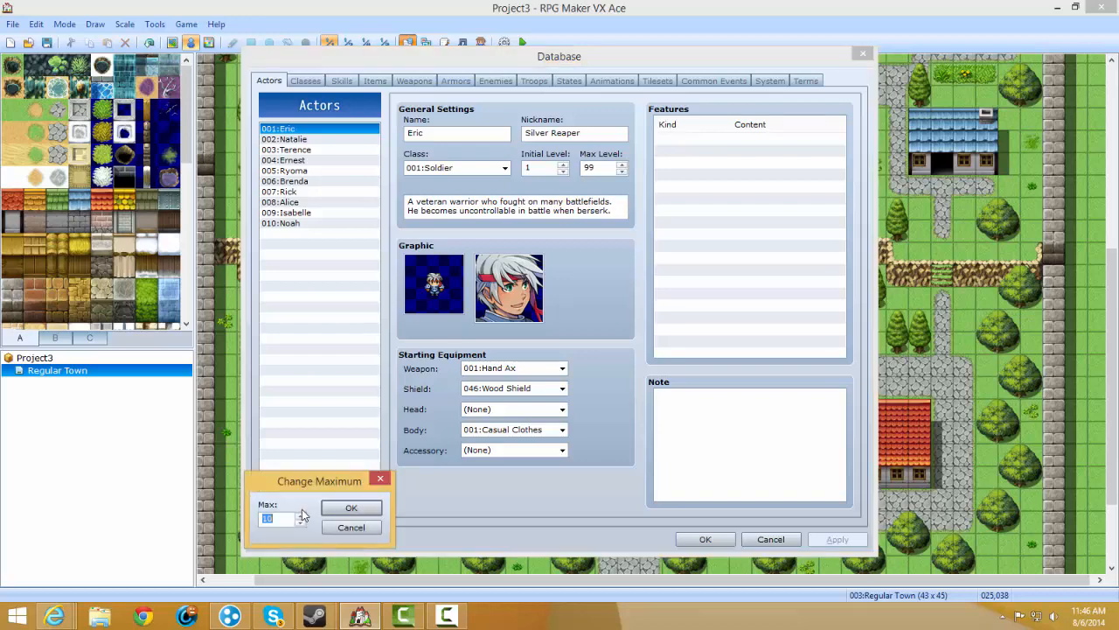
left_click(350, 508)
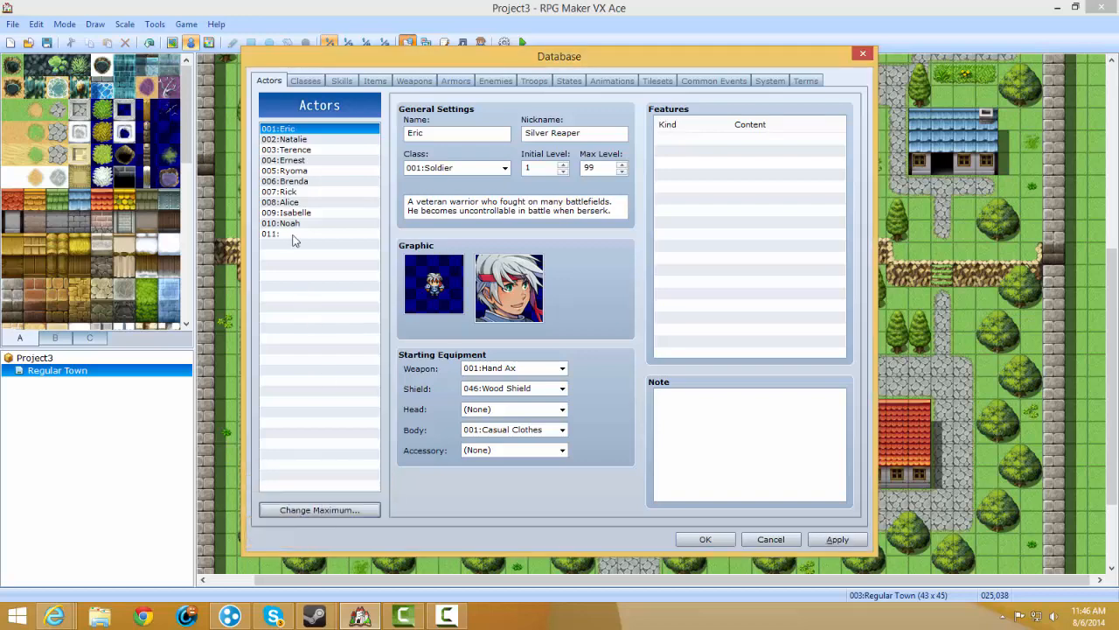
left_click(297, 234)
left_click(479, 133)
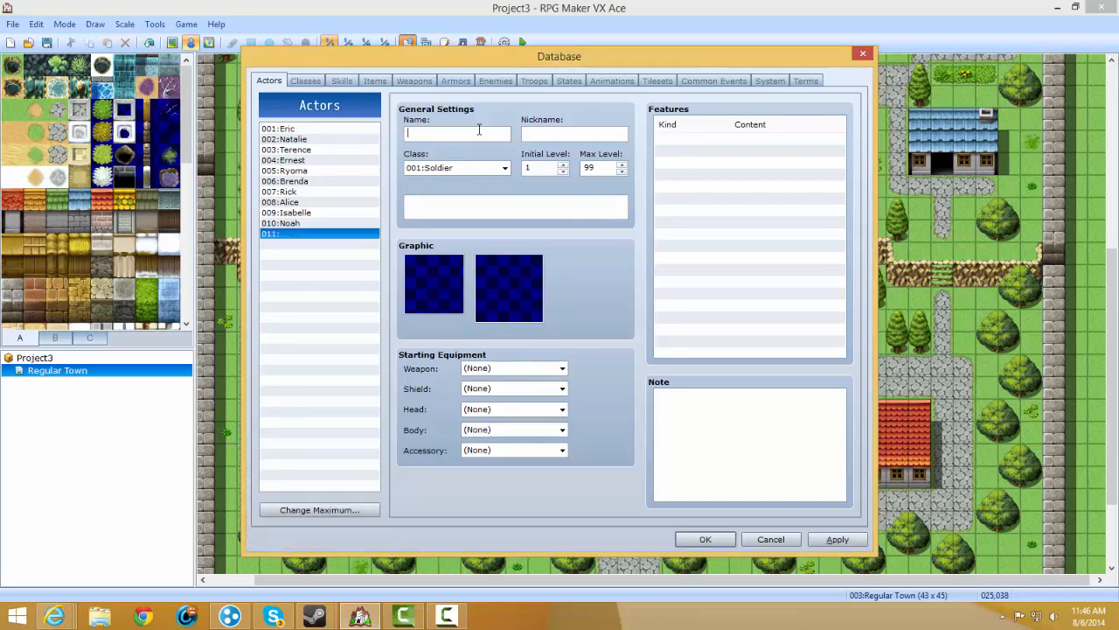
Examine the general settings of the second and first preset actors, including the first one's nickname.
left_click(284, 139)
left_click(280, 128)
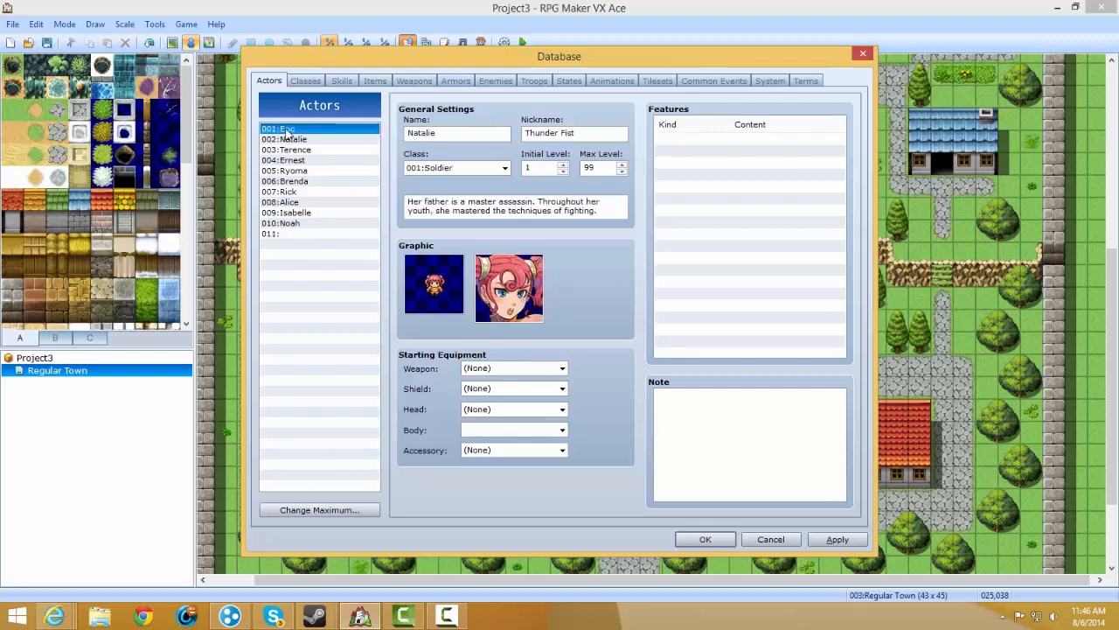
left_click(595, 136)
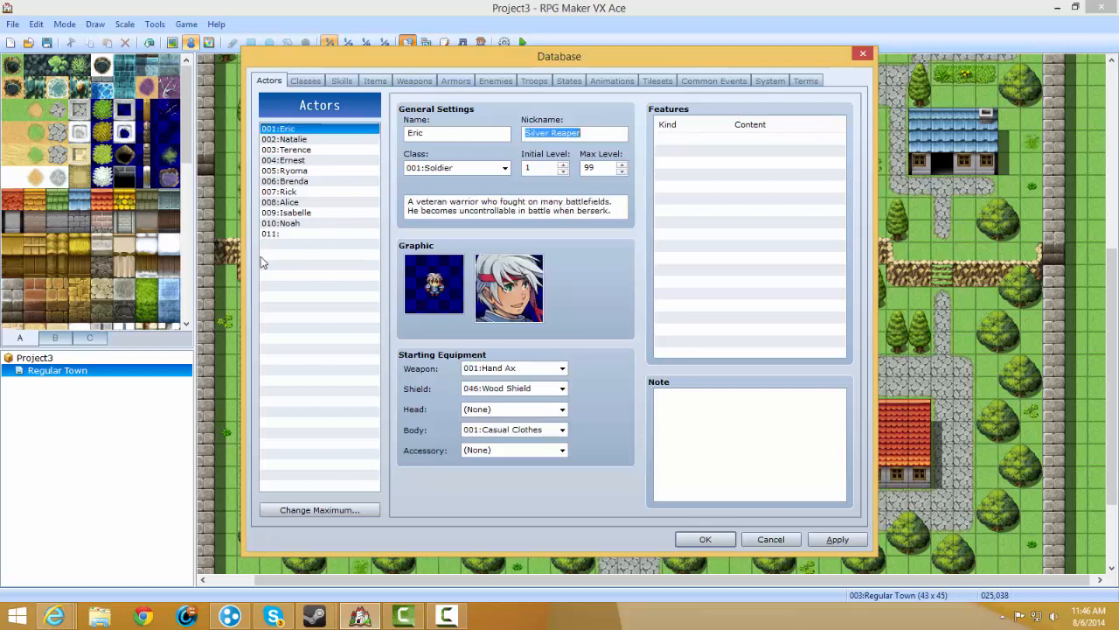
Choose the Soldier class for the blank actor 011.
left_click(289, 234)
left_click(433, 201)
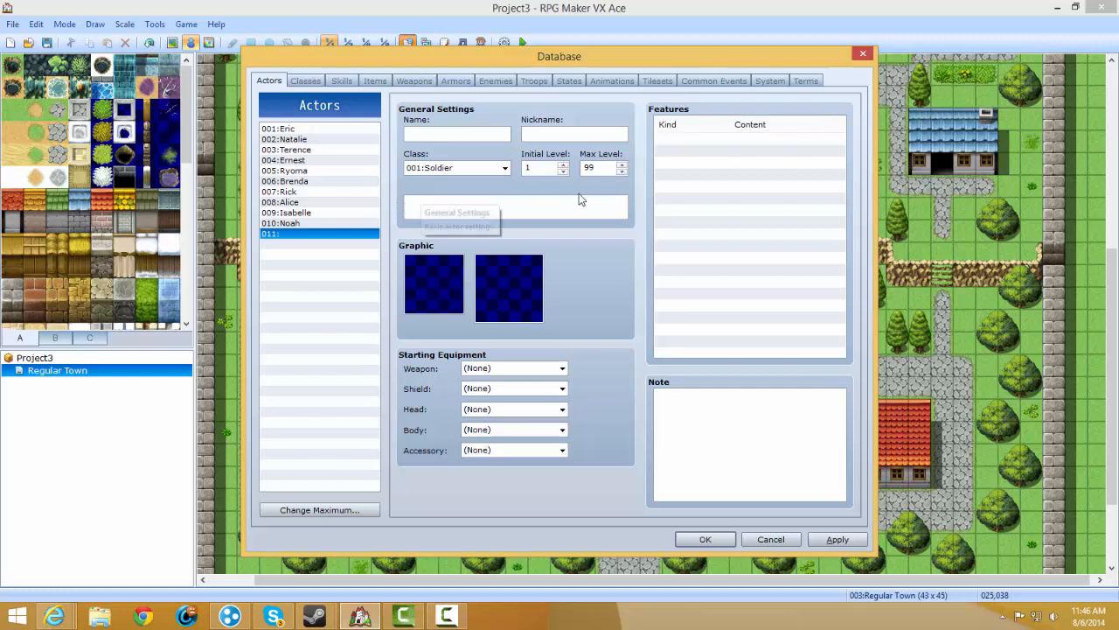
left_click(455, 168)
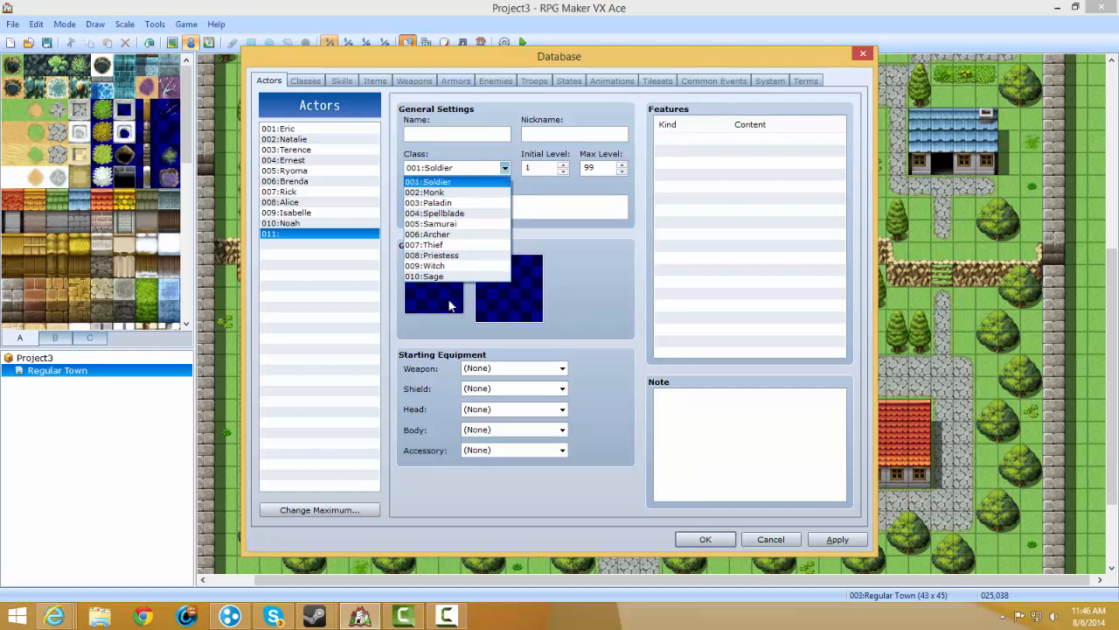
left_click(427, 181)
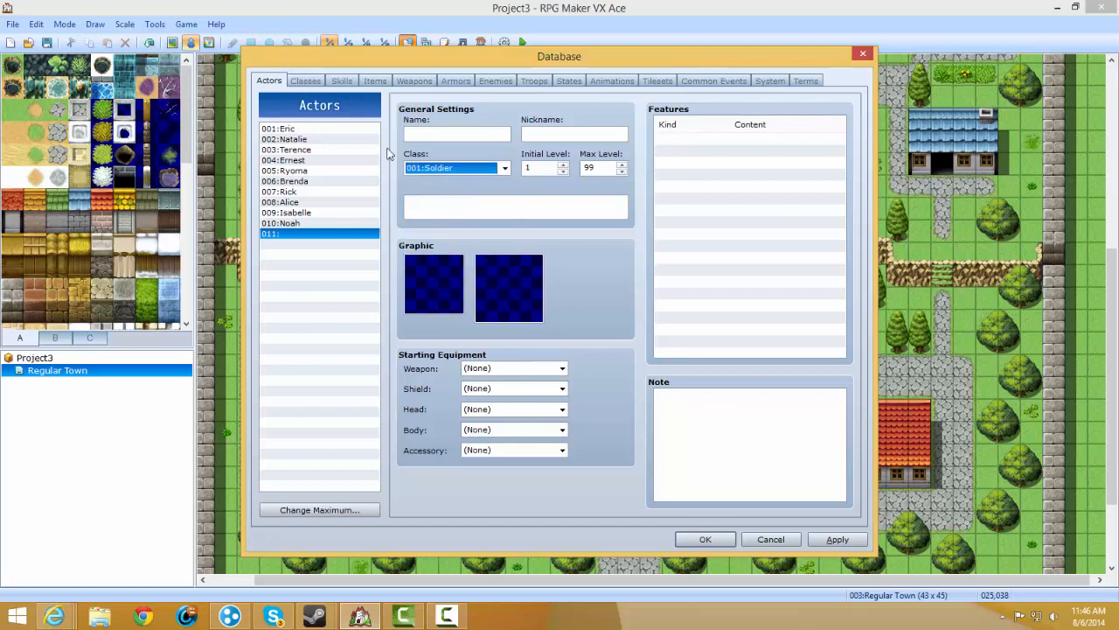
Inspect the skills data and the Soldier class's features, including its Add Skill Type entry.
left_click(341, 80)
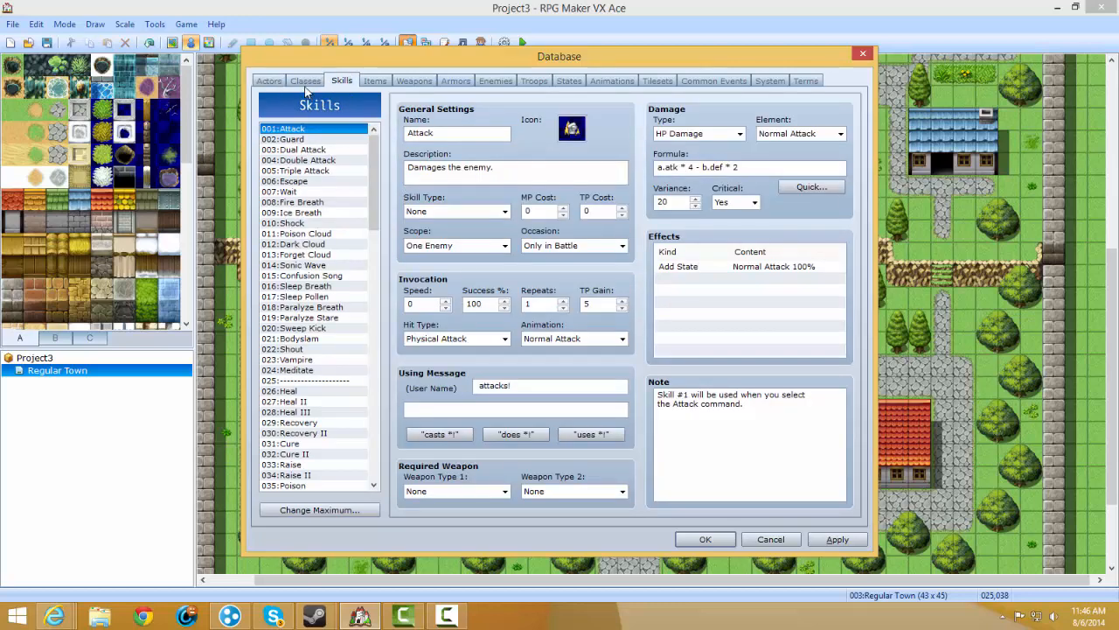
left_click(305, 81)
left_click(725, 269)
left_click(713, 188)
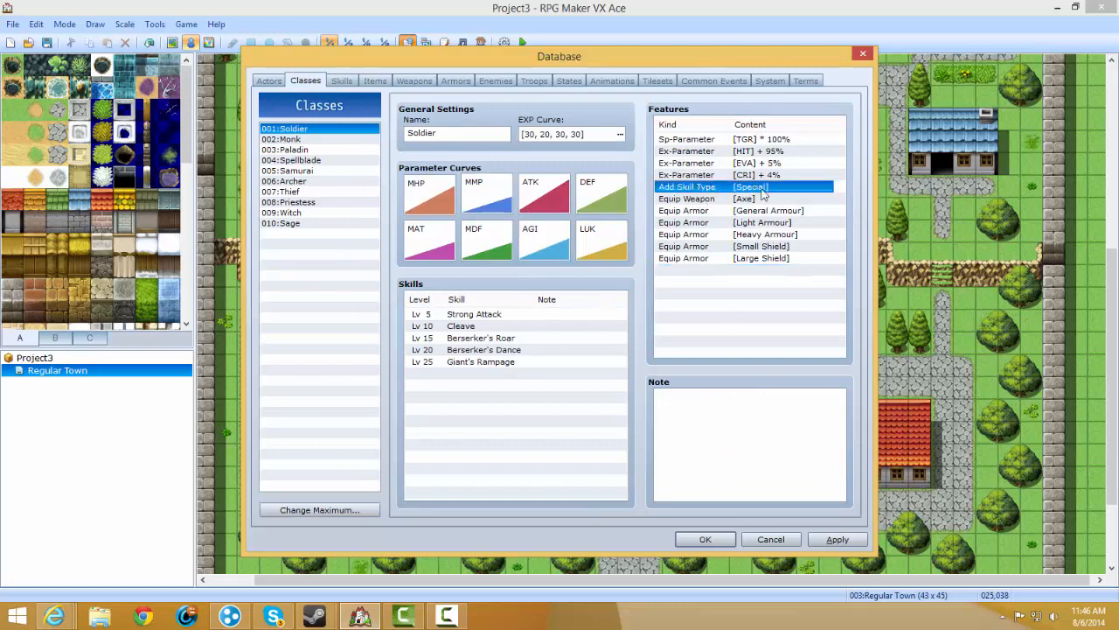
Go back to actor 011 and review its initial level, max level and description settings.
left_click(270, 81)
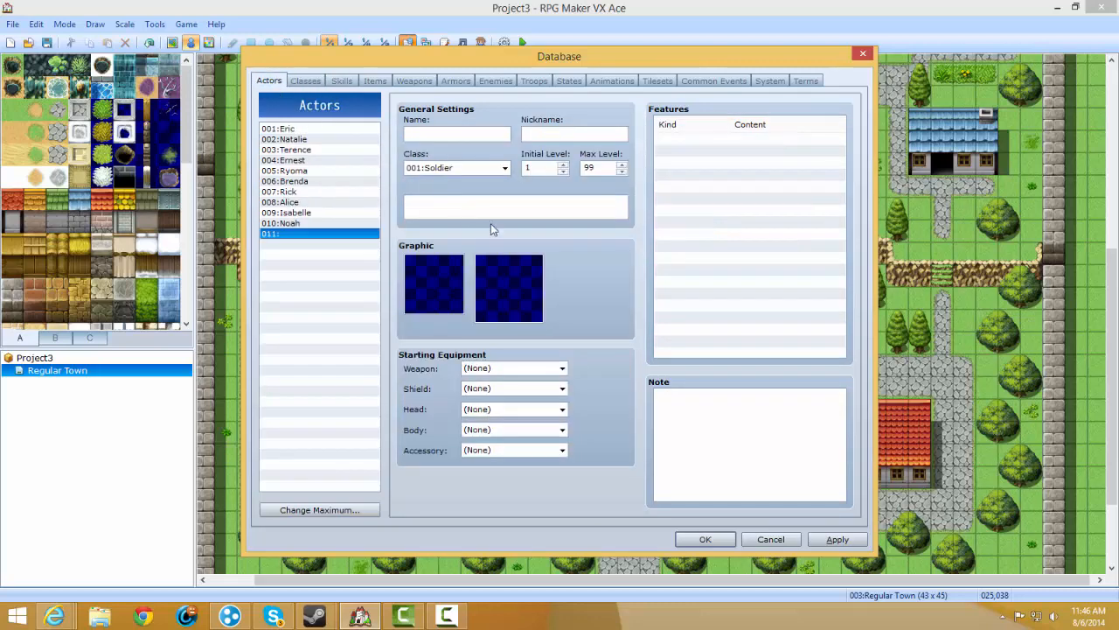
double_click(543, 169)
double_click(597, 168)
left_click(522, 203)
Open the character graphic choices for actor 011 and preview the different characters on the Actor1 sheet.
double_click(430, 275)
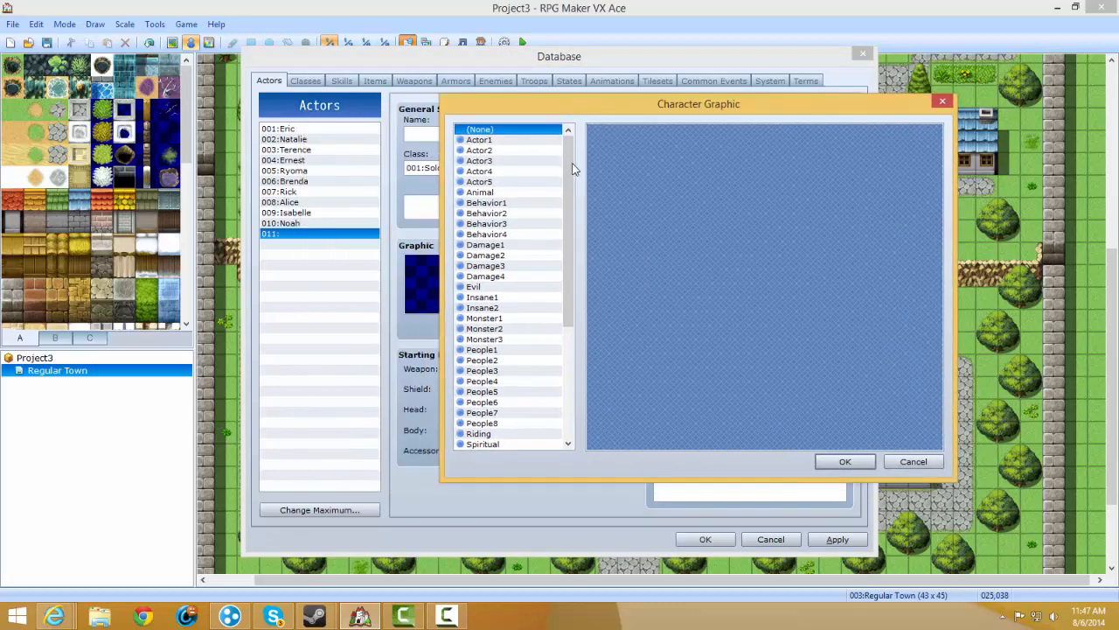
left_click(501, 144)
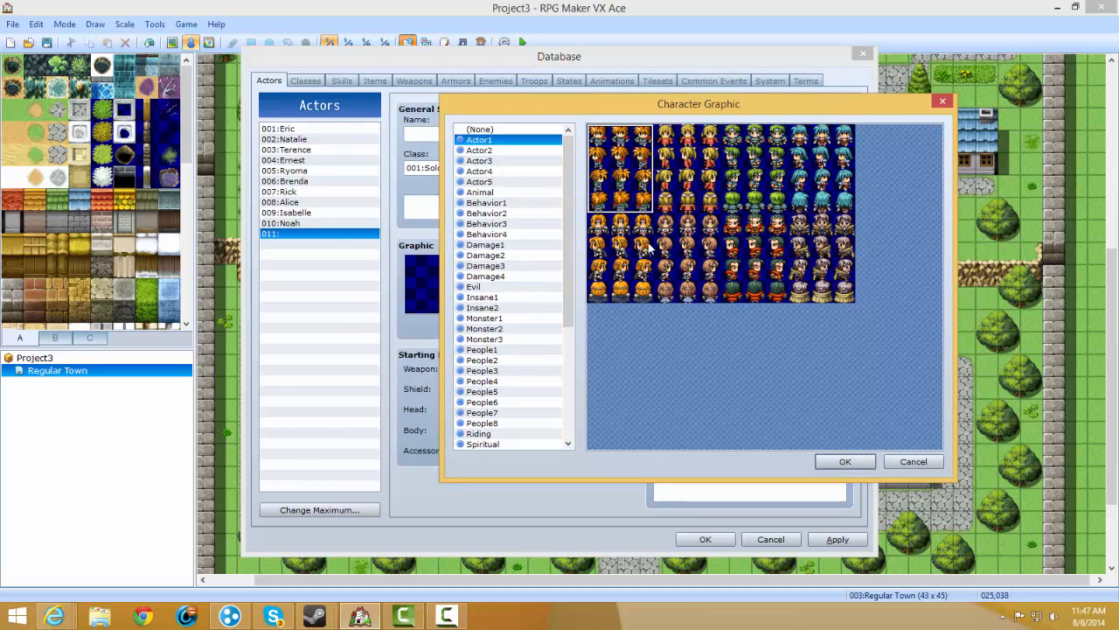
left_click(728, 251)
left_click(661, 249)
left_click(809, 252)
left_click(815, 179)
left_click(753, 168)
left_click(689, 163)
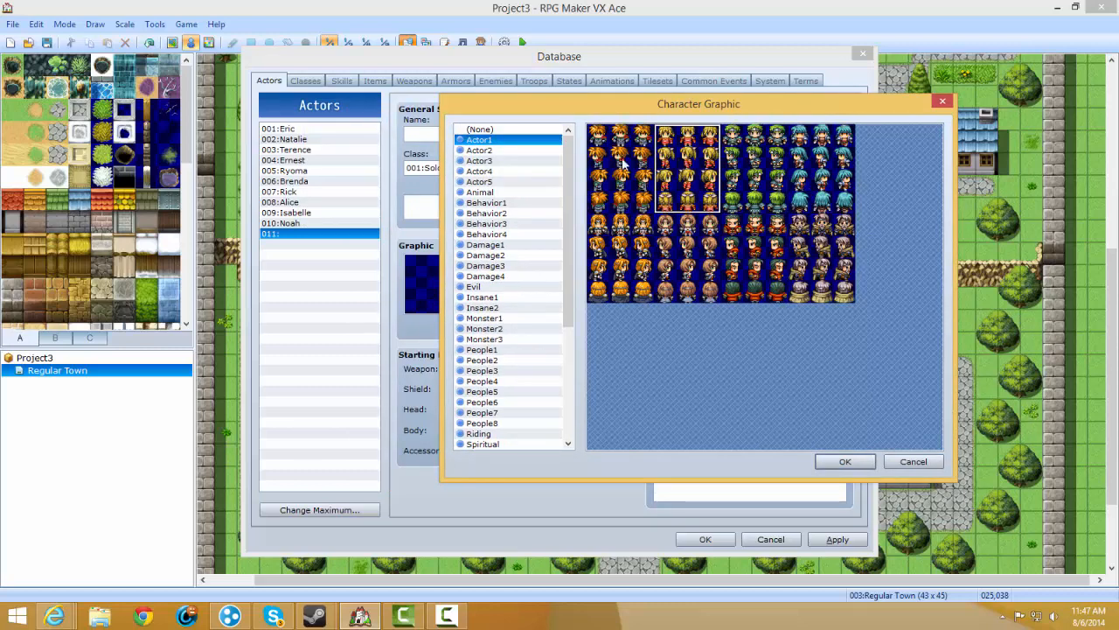
left_click(623, 157)
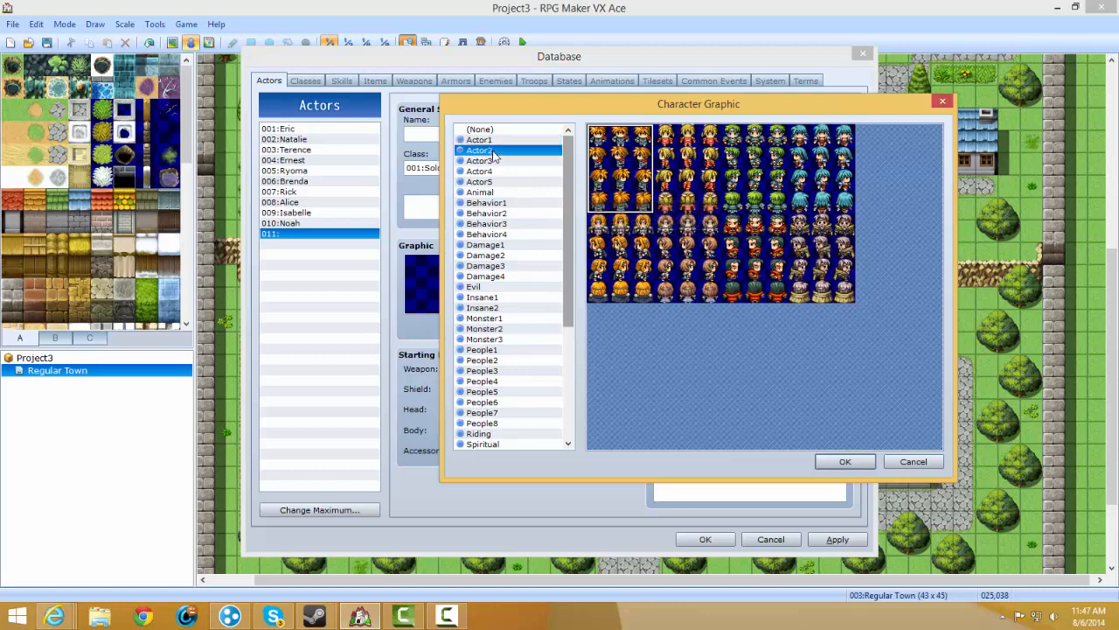
Browse the Evil sheet and the flame, door, crystal and chest sheets among the character graphics.
left_click(490, 287)
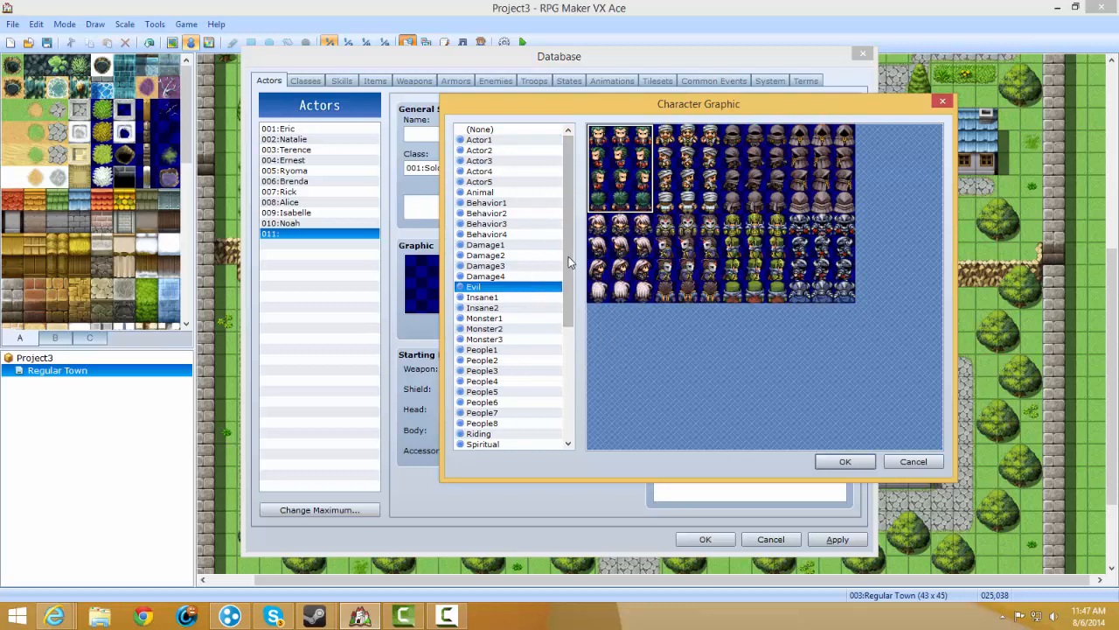
left_click_drag(568, 256, 568, 372)
left_click(506, 381)
key("Down")
key("Up")
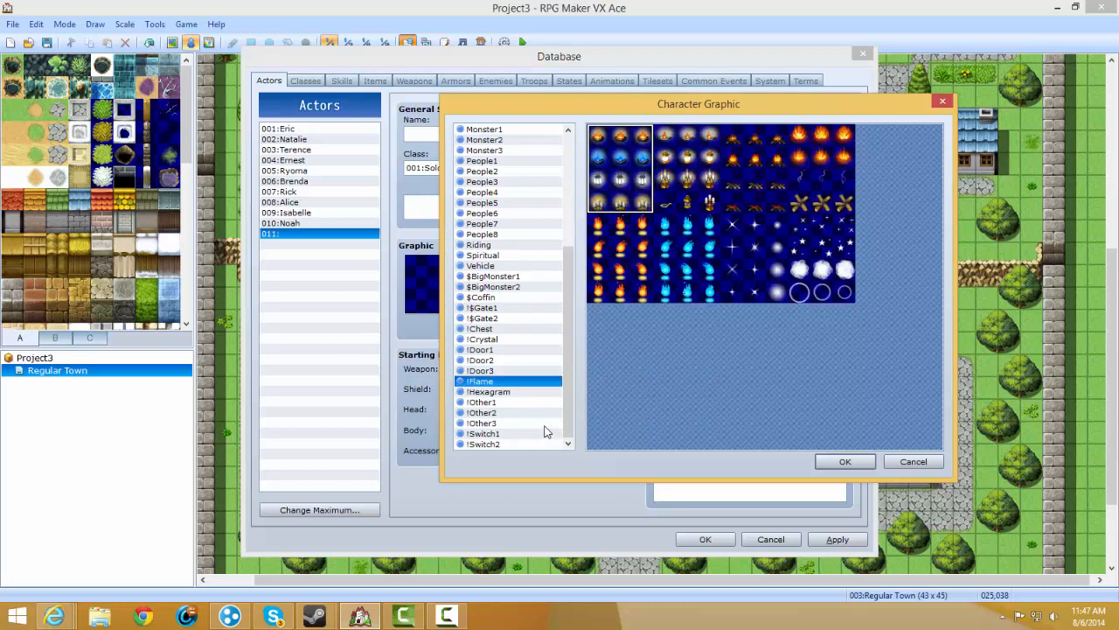
key("Up")
key("Up")
key("Up")
key("Up")
key("Up")
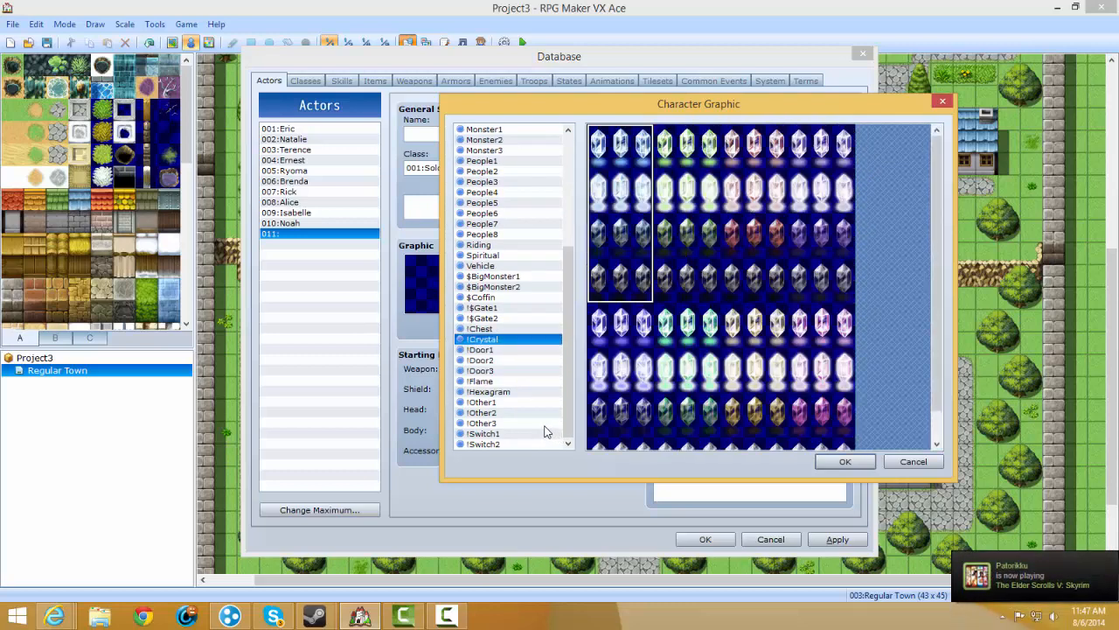
key("Down")
key("Up")
key("Up")
key("Down")
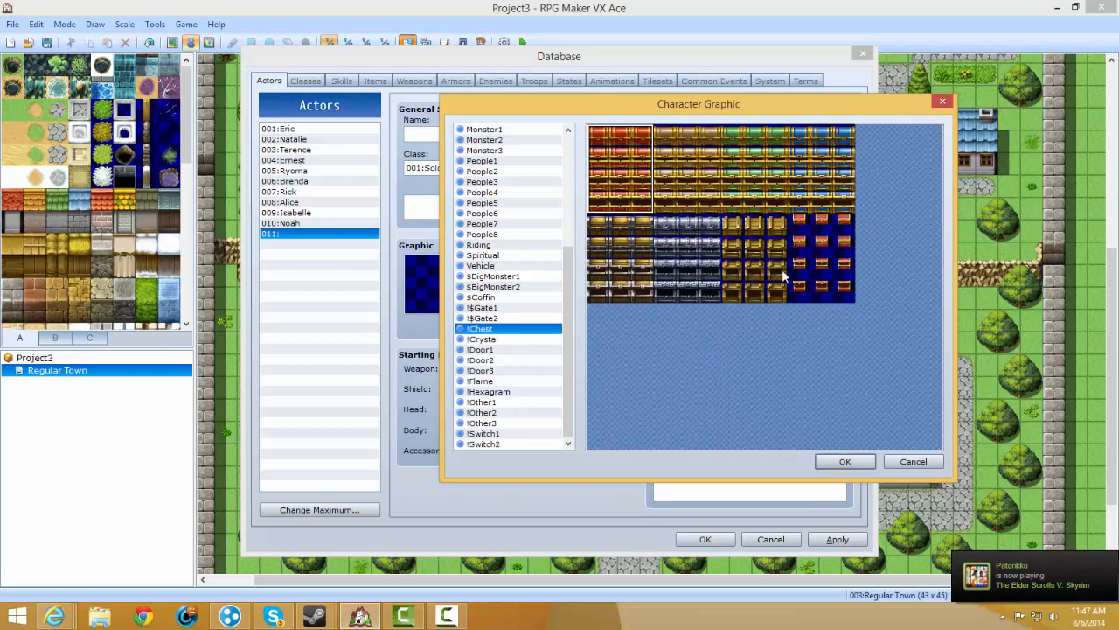
Compare the $BigMonster2 and $BigMonster1 sheets among the character graphics.
key("Up")
key("Up")
key("Up")
key("Up")
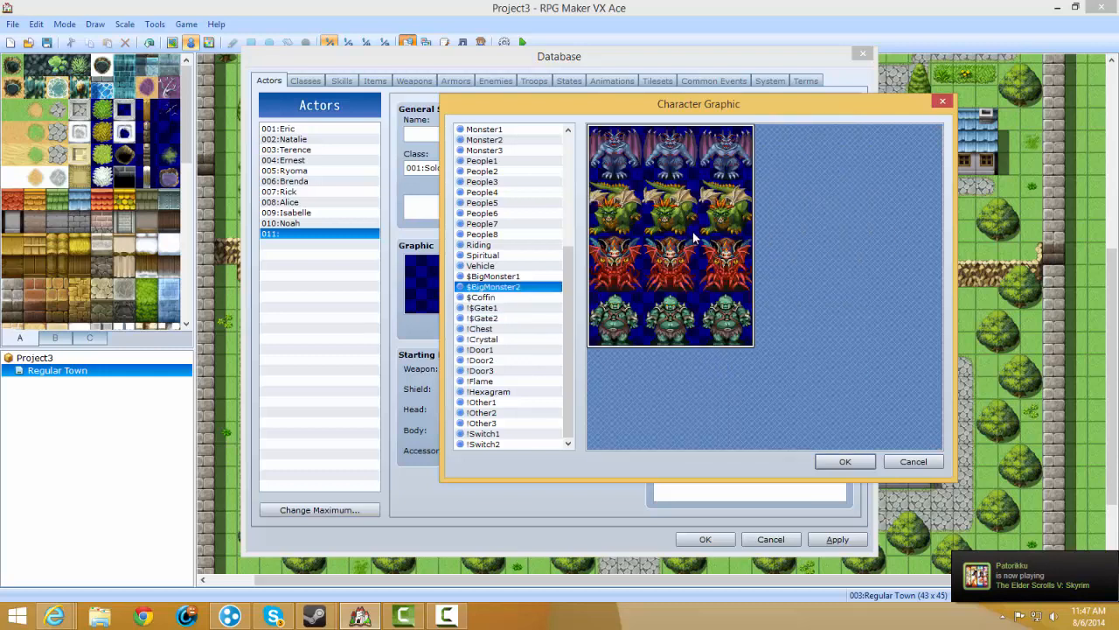
key("Down")
key("Up")
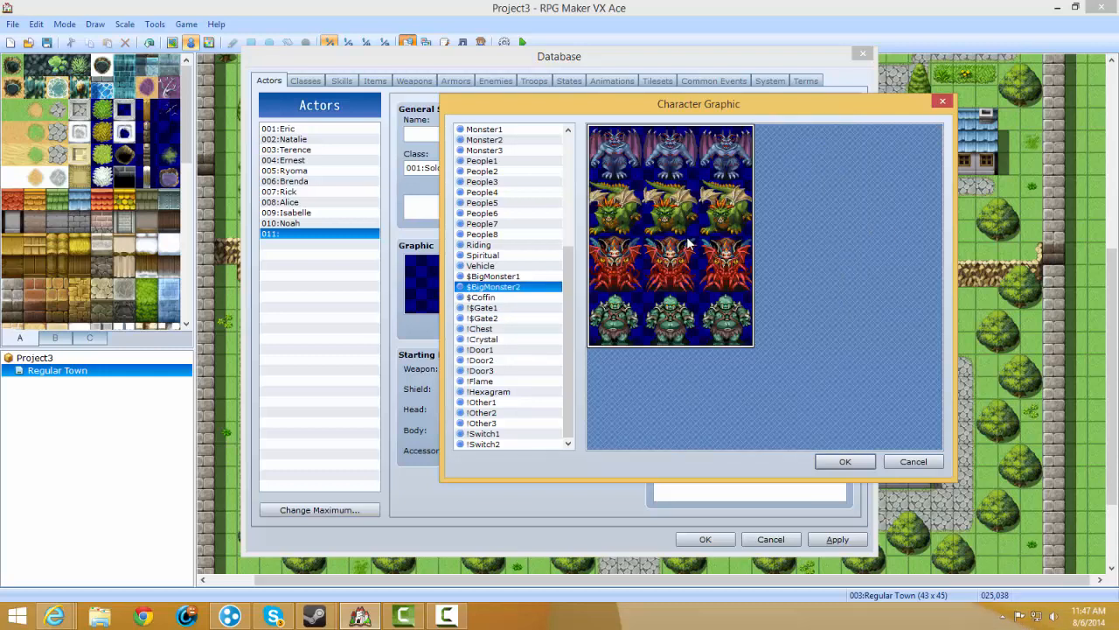
key("Down")
key("Up")
key("Up")
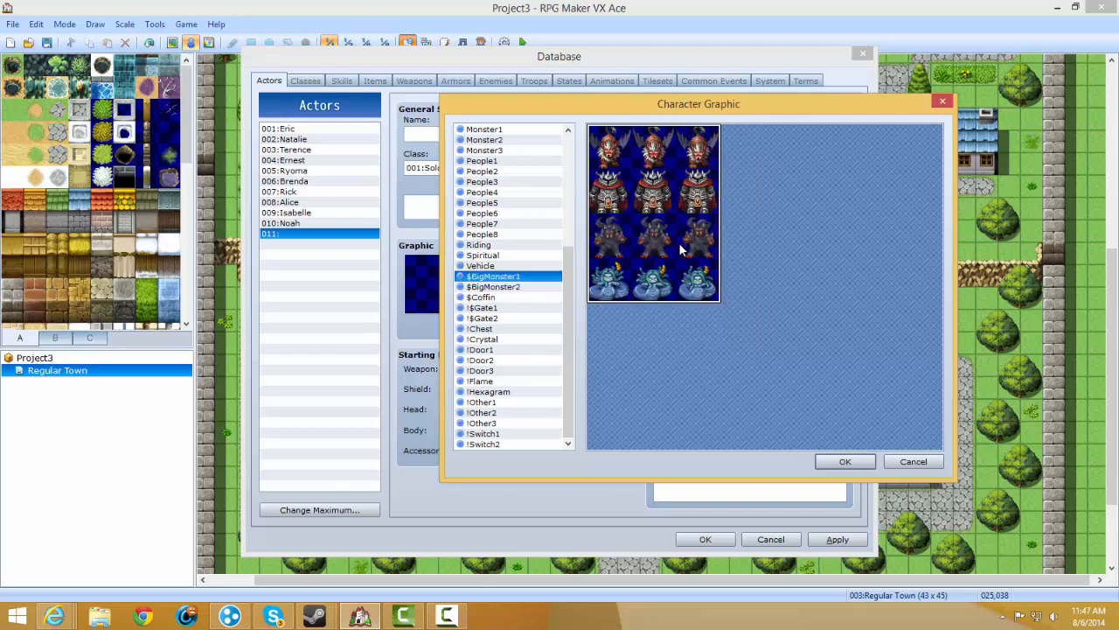
Compare the $BigMonster1, $BigMonster2, $Coffin and Vehicle character sheets and leave the character graphic choices without picking one.
key("Down")
key("Down")
key("Up")
key("Down")
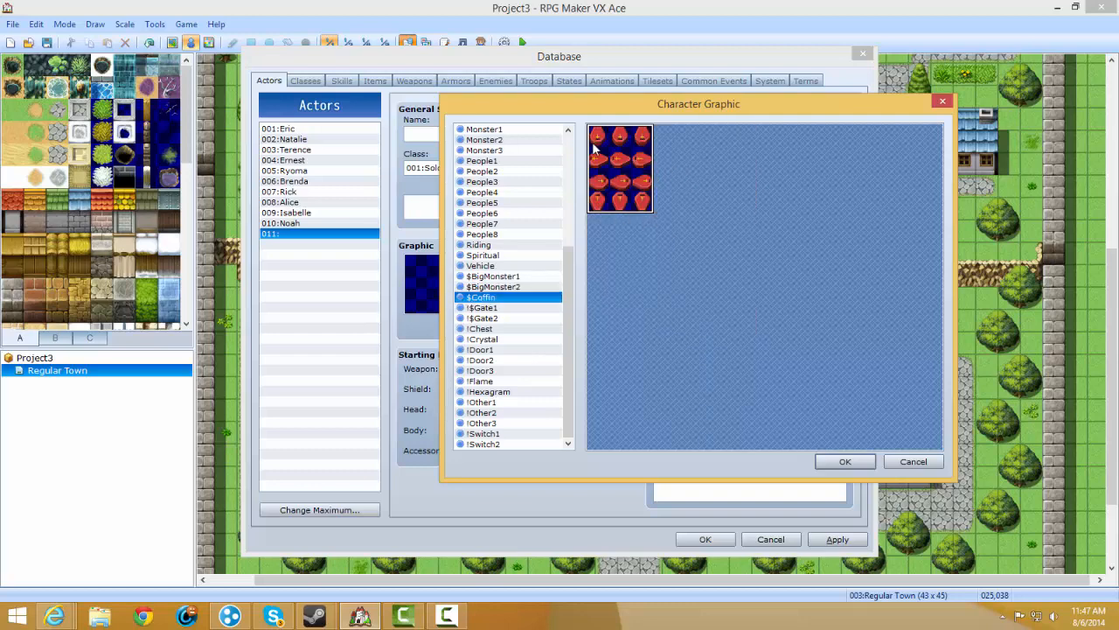
key("Up")
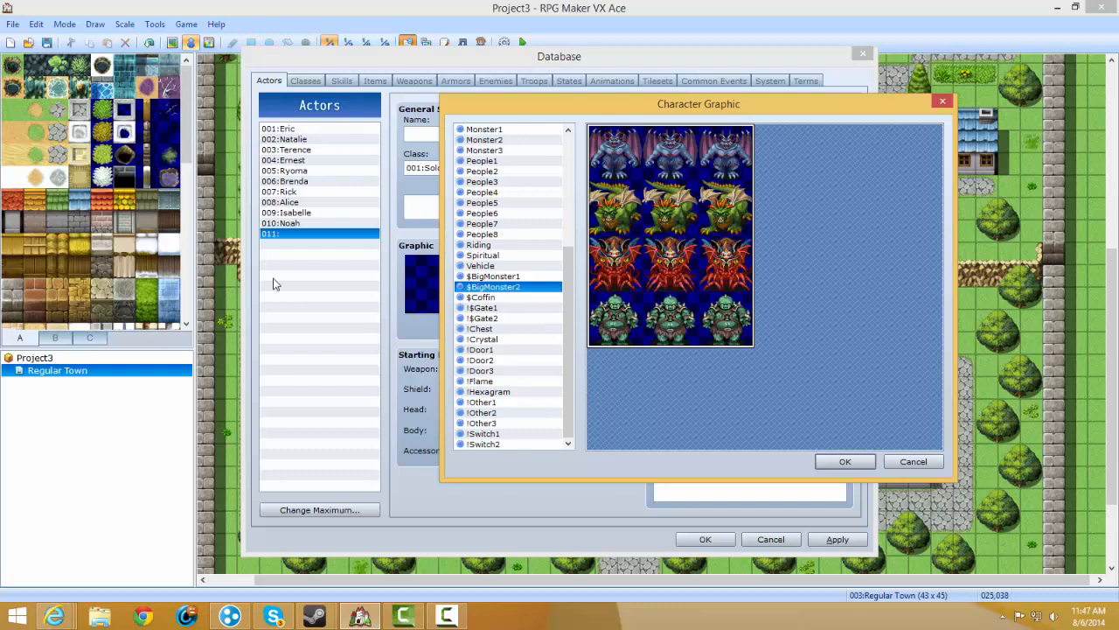
key("Up")
key("Down")
key("Up")
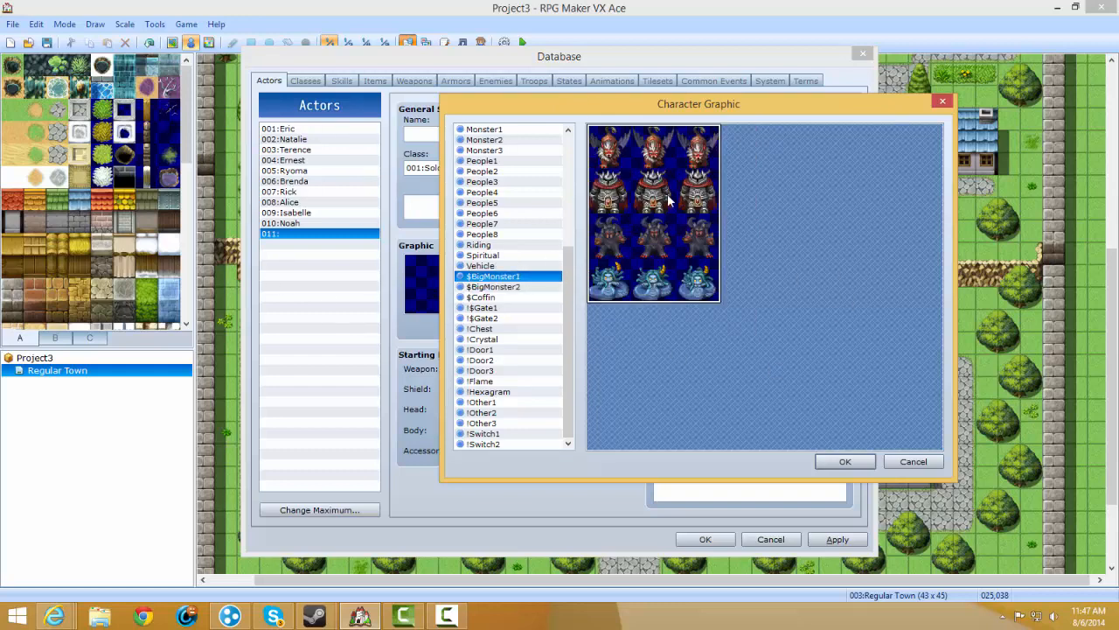
key("Up")
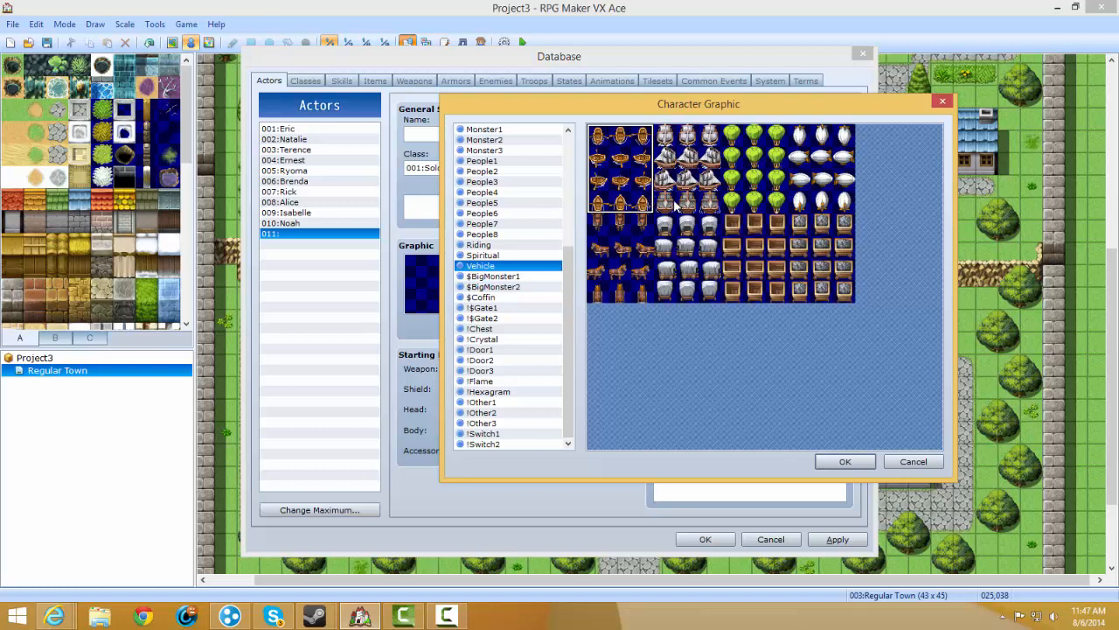
left_click(913, 461)
Open the face graphic choices for actor 011 and browse the sheets, starting from Actor1.
double_click(525, 278)
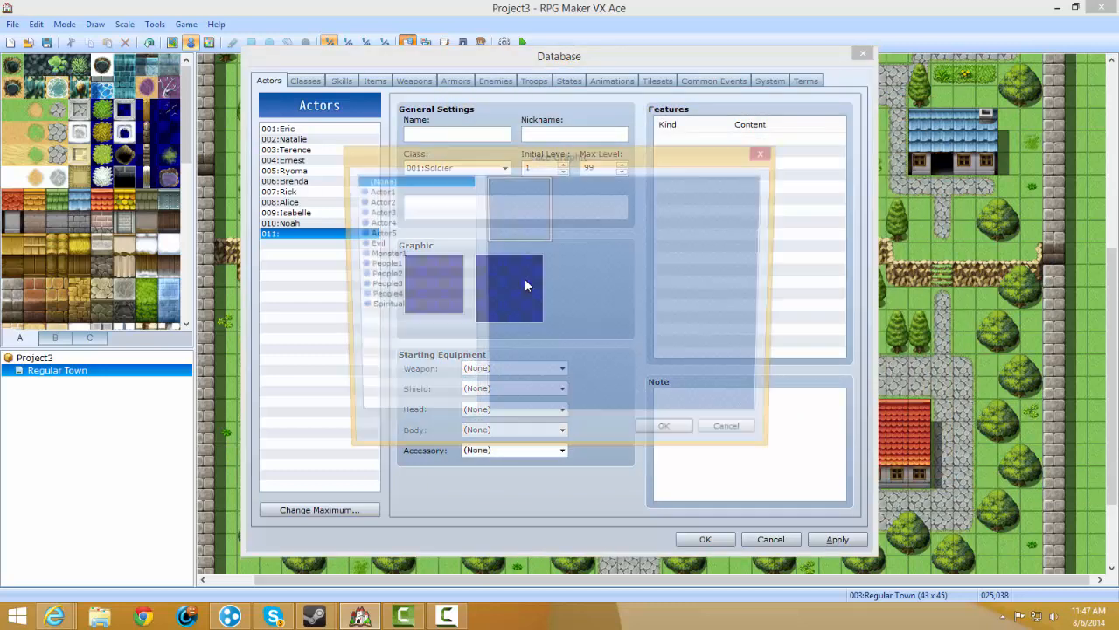
left_click_drag(558, 162, 854, 145)
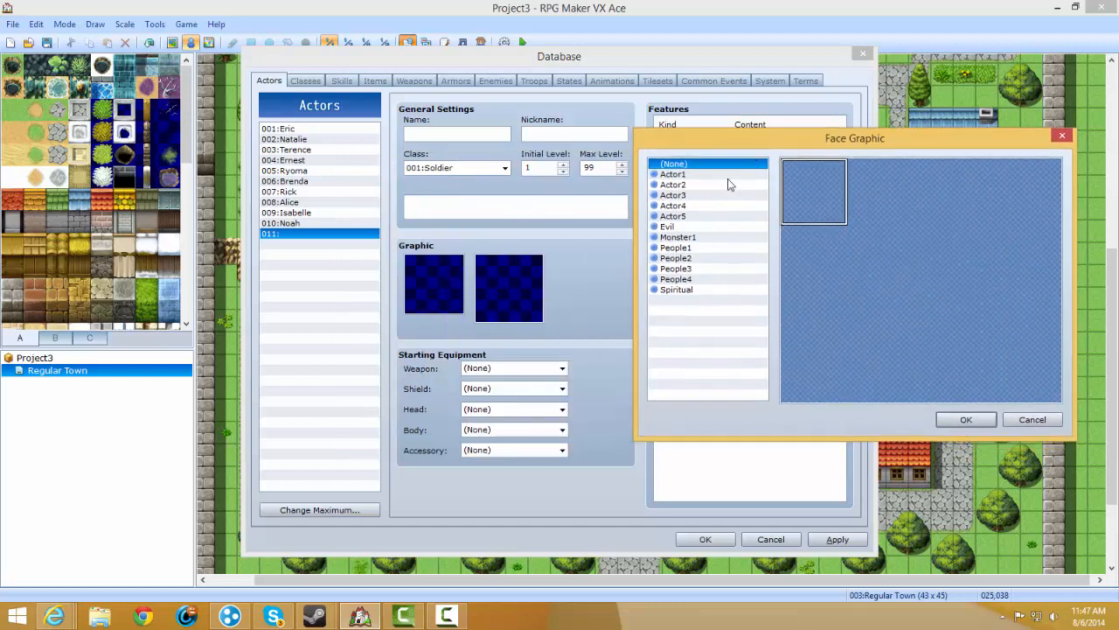
left_click(719, 176)
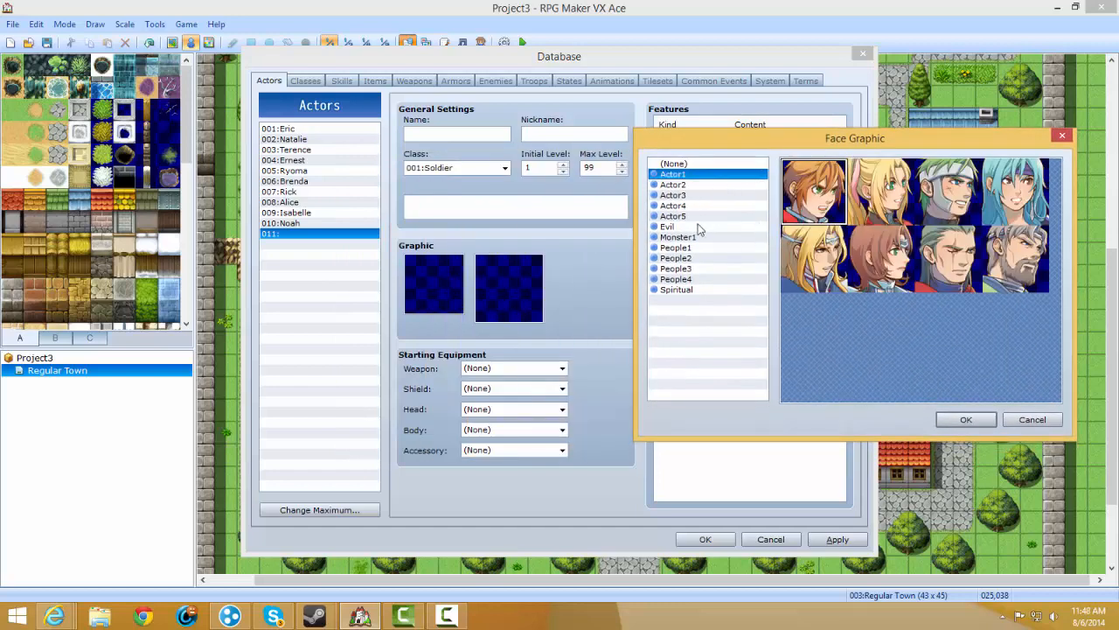
key("Down")
key("Down")
key("Down")
key("Down")
key("Down")
key("Up")
key("Up")
key("Up")
key("Up")
key("Up")
key("Up")
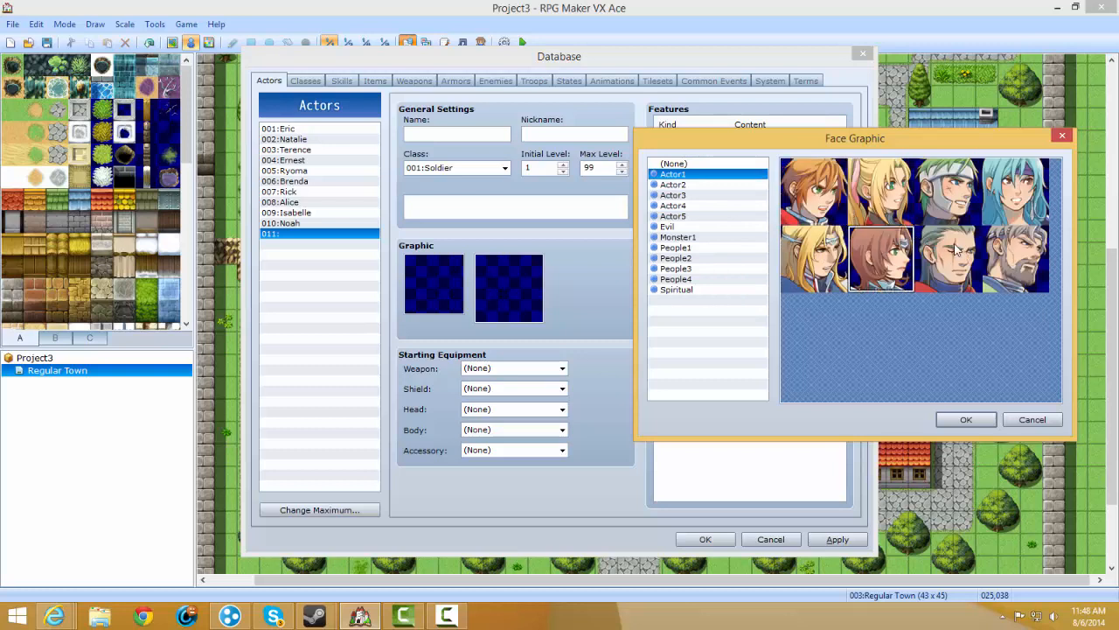
Preview individual faces on the Actor1 sheet and leave the face graphic choices without applying one.
left_click(888, 189)
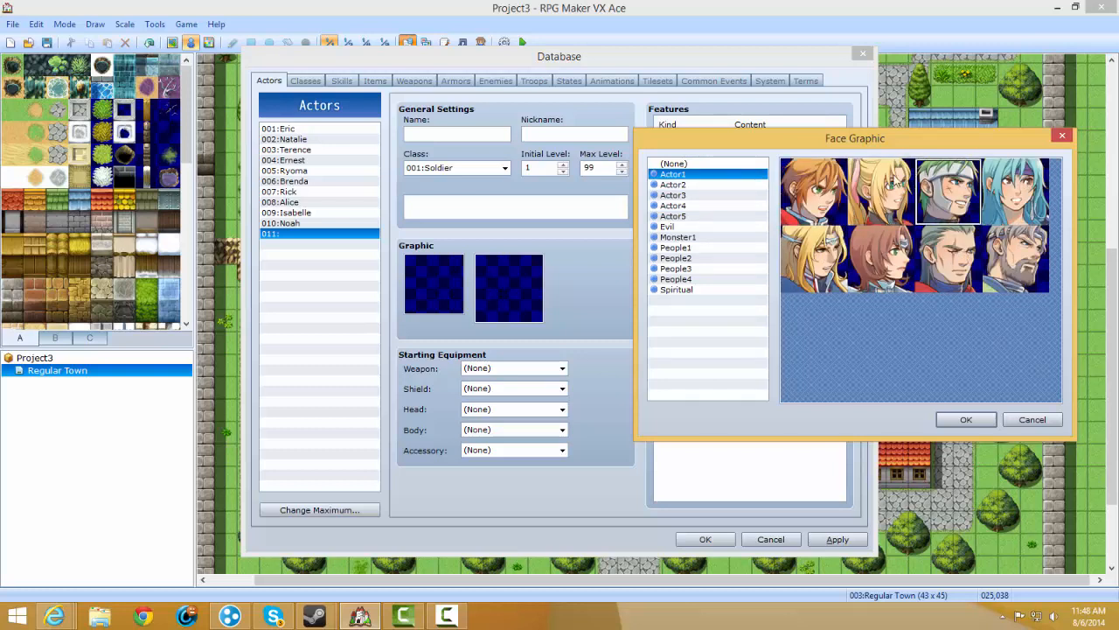
left_click(805, 203)
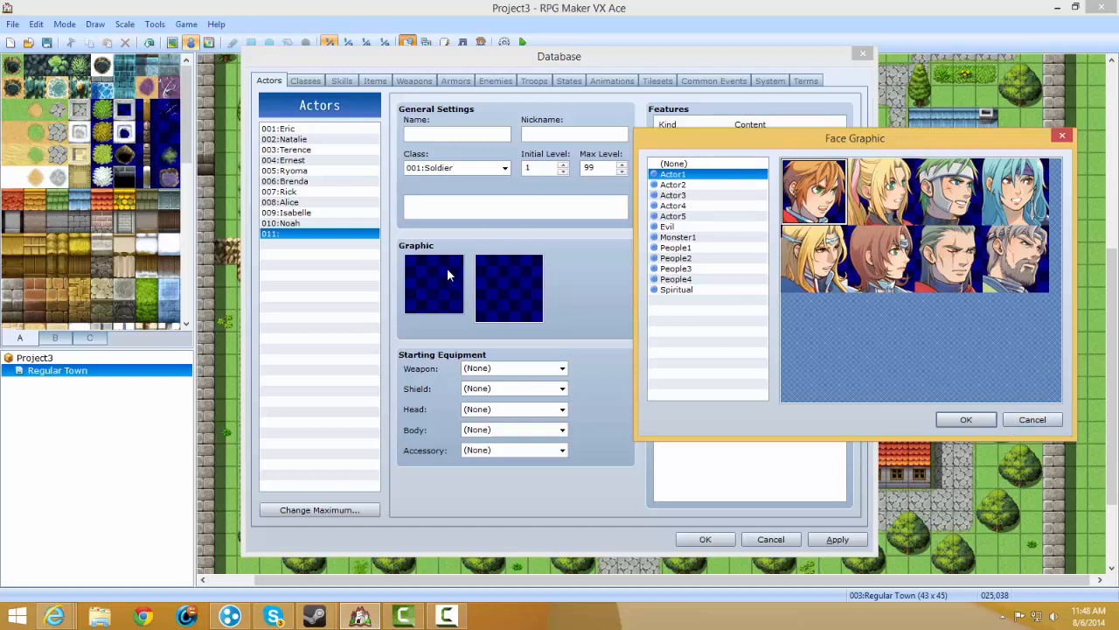
left_click(1041, 419)
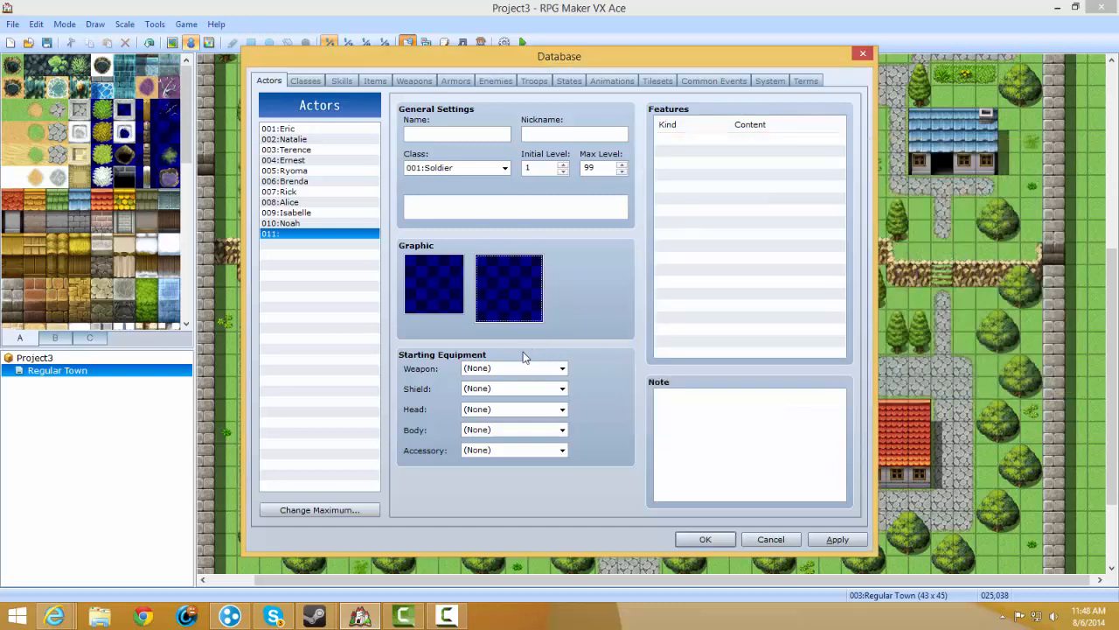
Start a new feature for actor 011 and review the elements available for Element Rate.
double_click(724, 173)
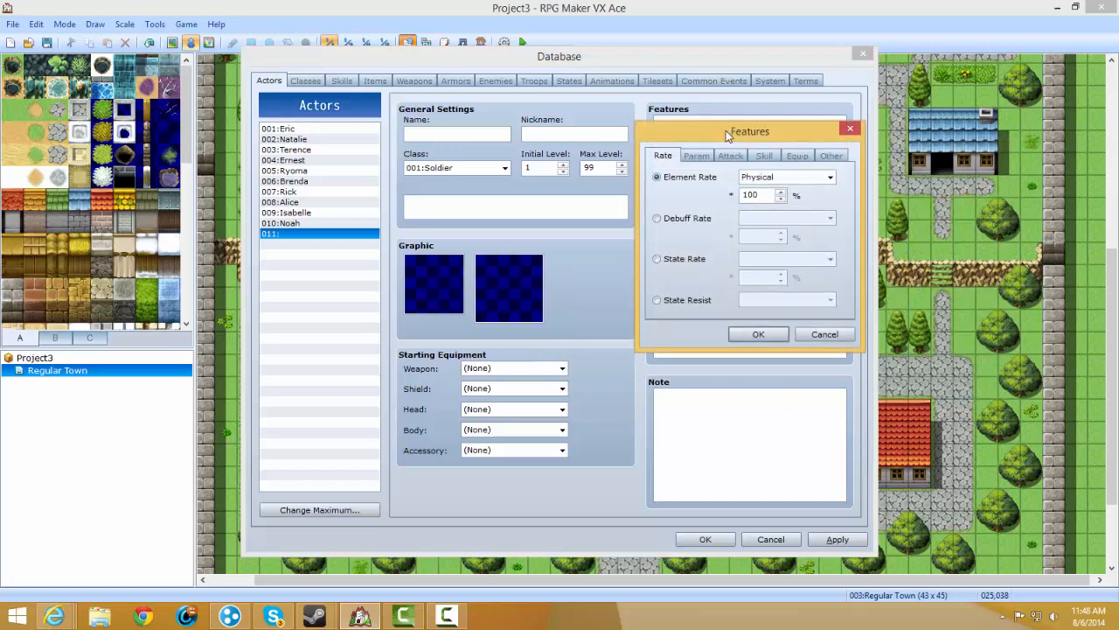
left_click_drag(726, 131, 368, 139)
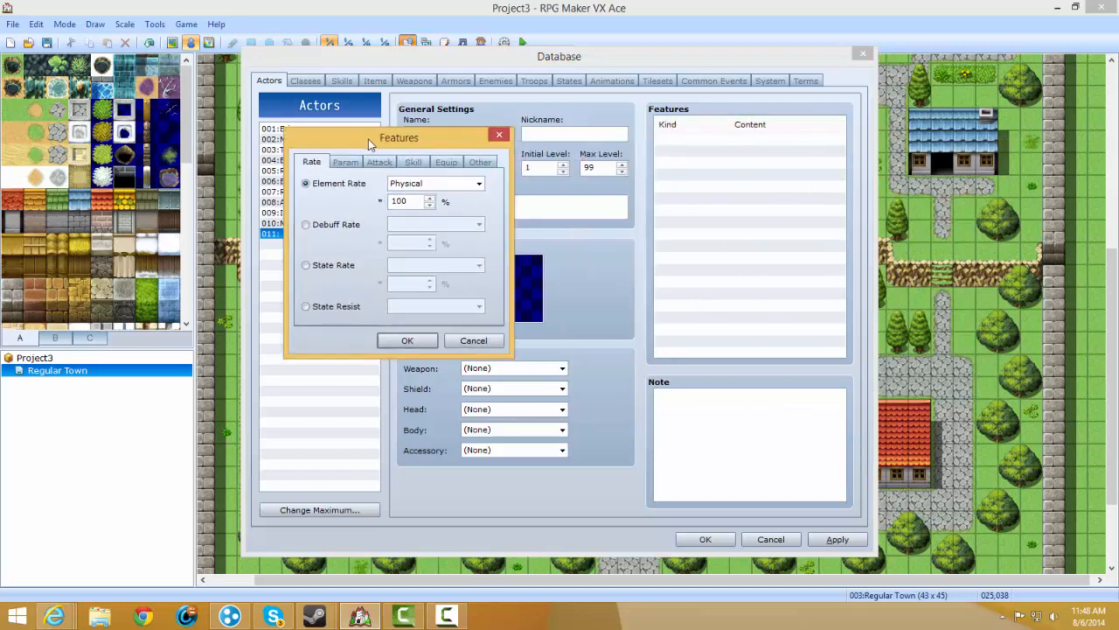
left_click(428, 184)
left_click(425, 192)
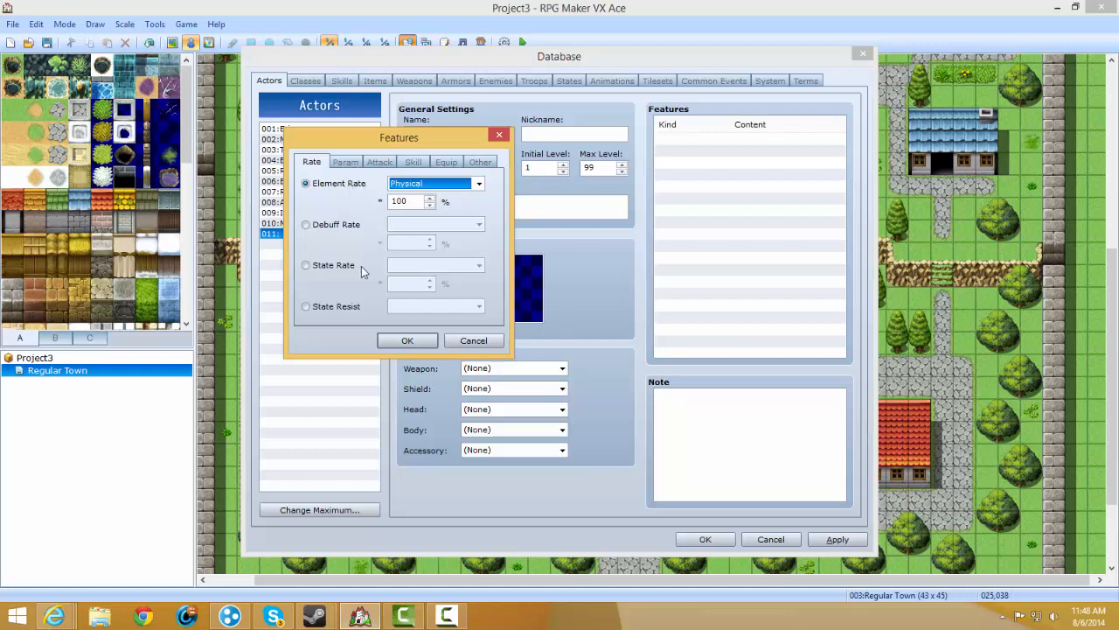
Look through the Param, Attack, Skill, Equip and Other feature categories.
left_click(347, 162)
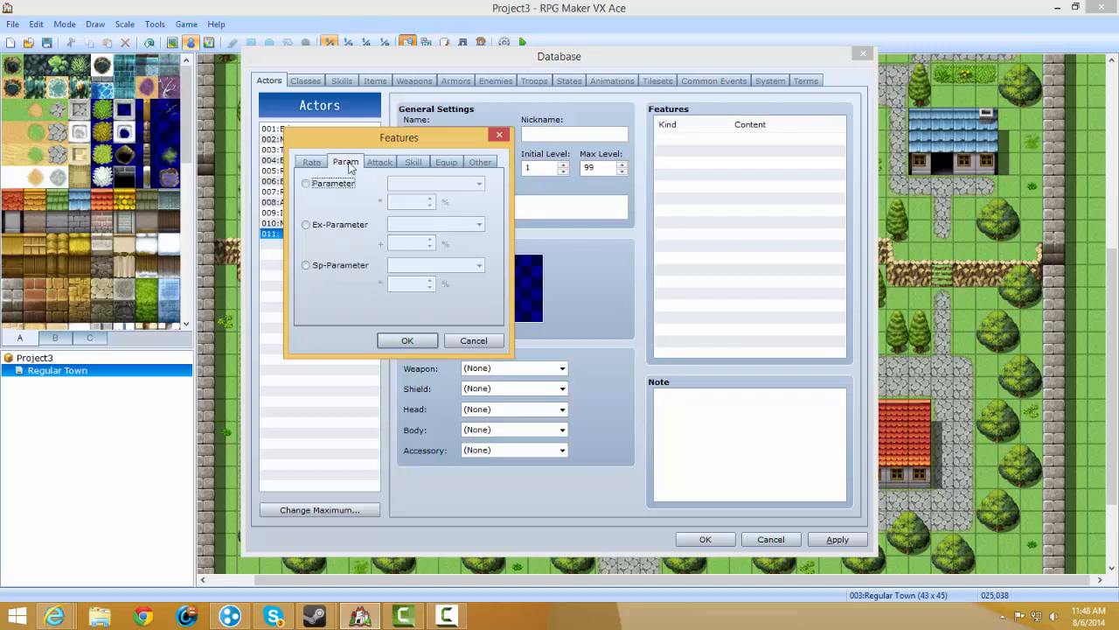
left_click(376, 163)
left_click(412, 162)
left_click(446, 163)
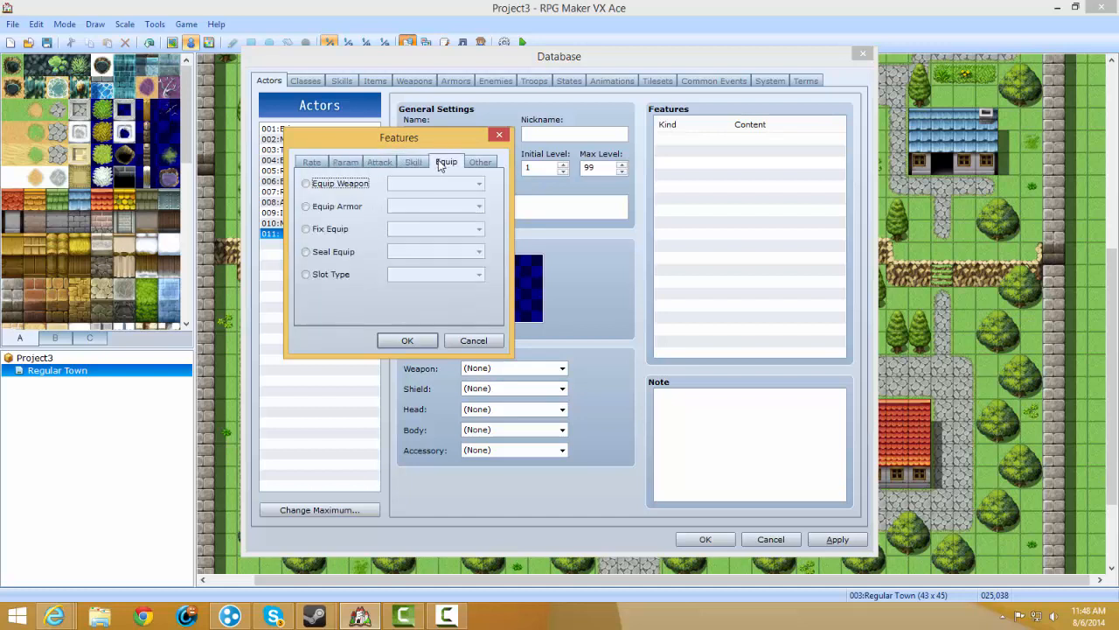
left_click(480, 162)
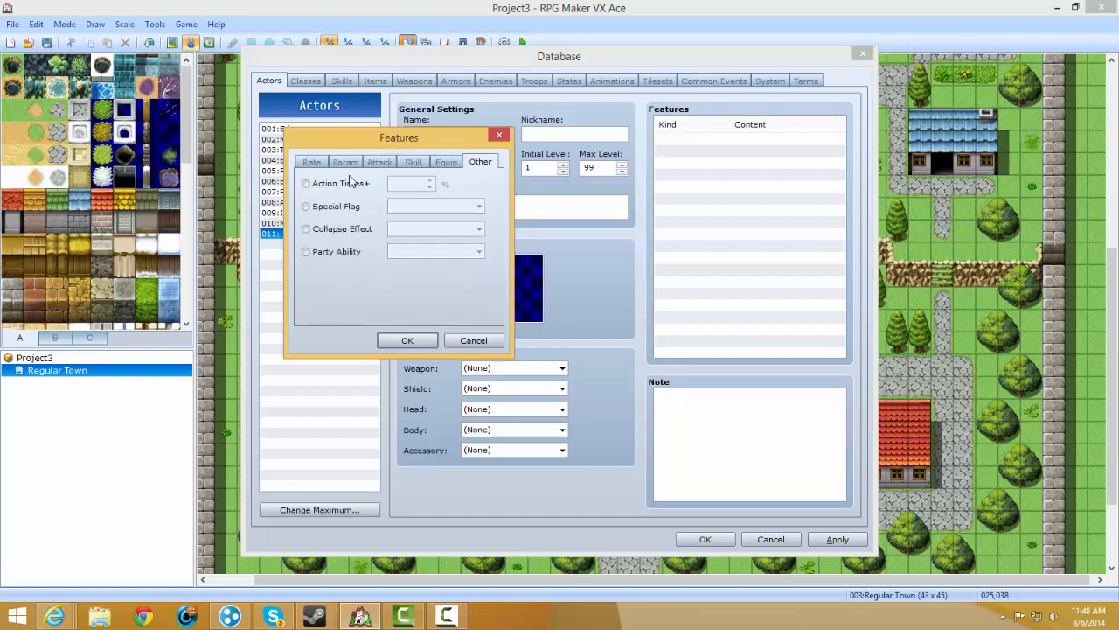
Review the Special Flag options among the other features, such as Auto Battle and Preserve TP.
left_click(328, 207)
left_click(434, 206)
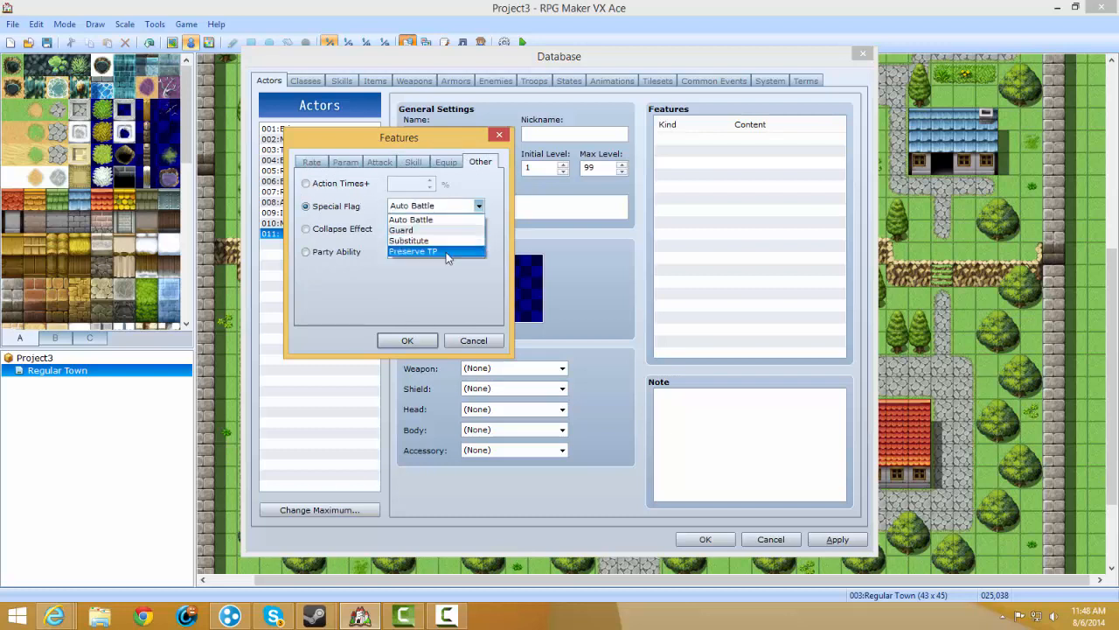
left_click(433, 185)
Review the weapon types offered by the Equip Weapon feature.
left_click(446, 162)
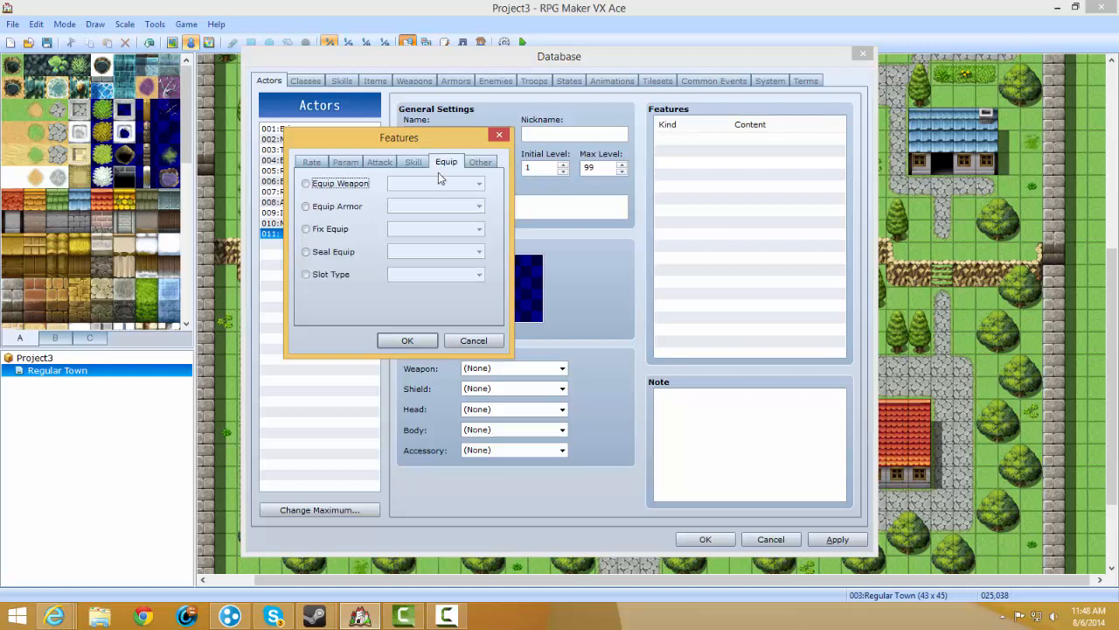
left_click(351, 185)
left_click(398, 185)
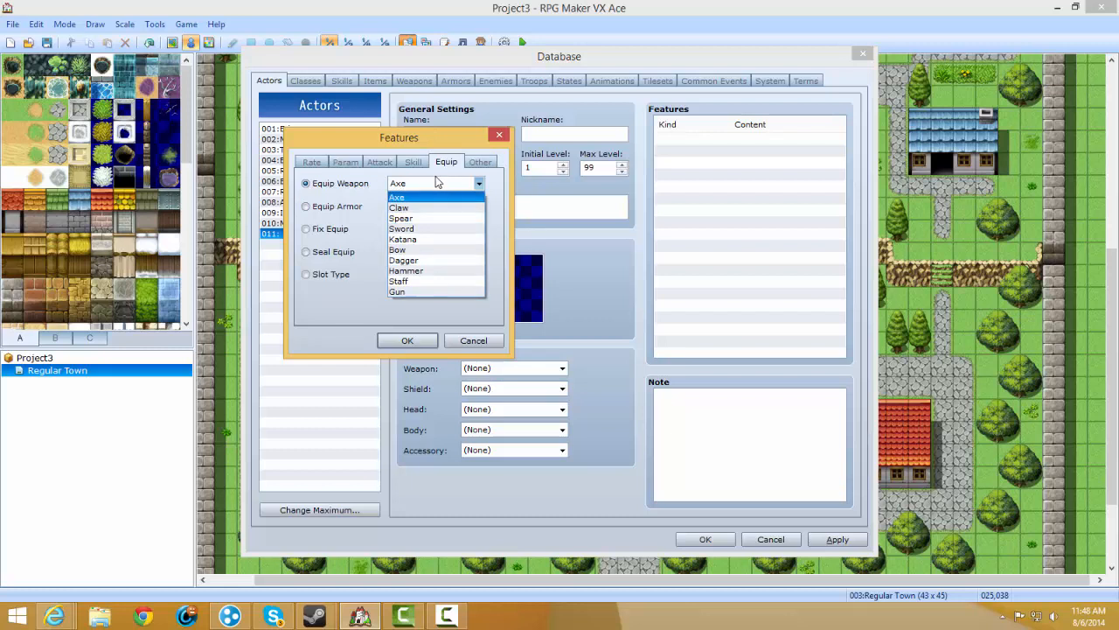
left_click(437, 186)
Review the Add Skill Type and Seal Skill Type features and the skill types that can be sealed.
left_click(414, 163)
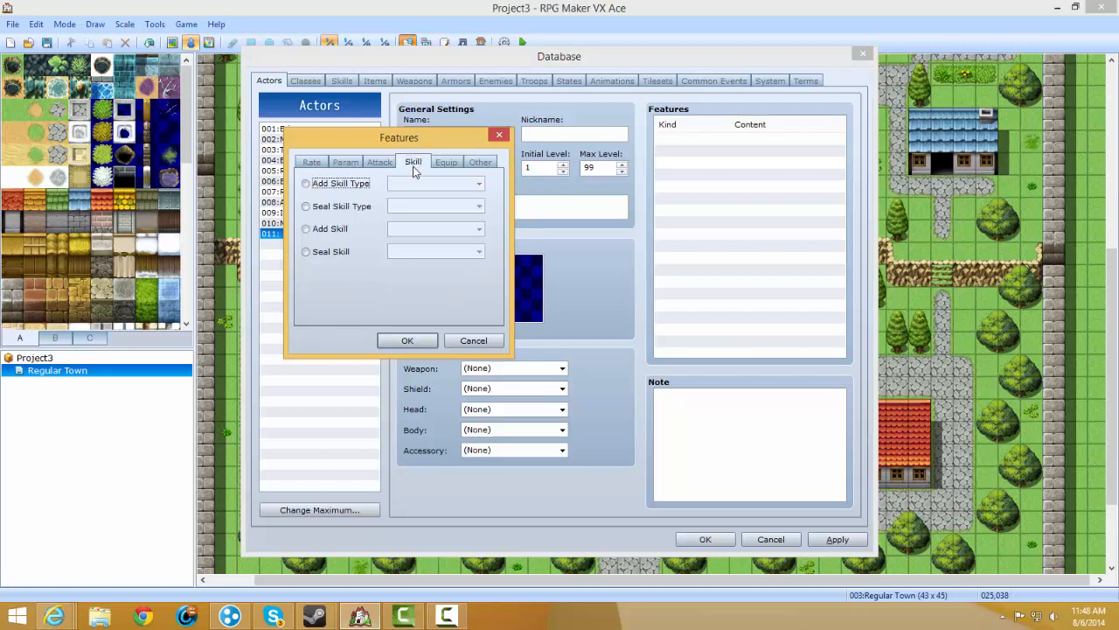
left_click(354, 187)
left_click(354, 207)
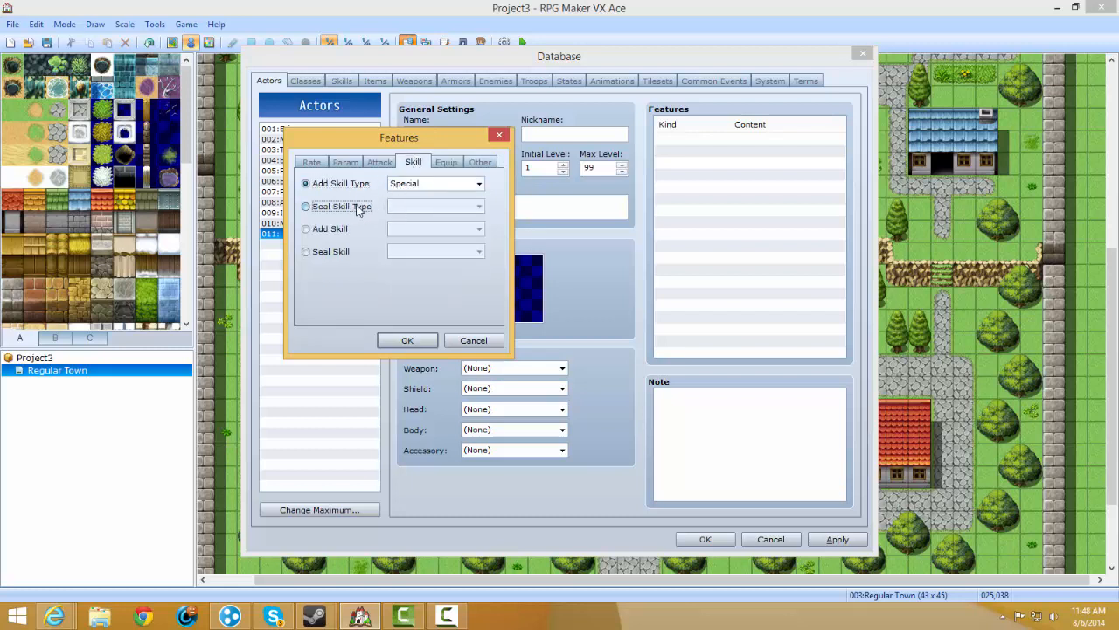
left_click(430, 208)
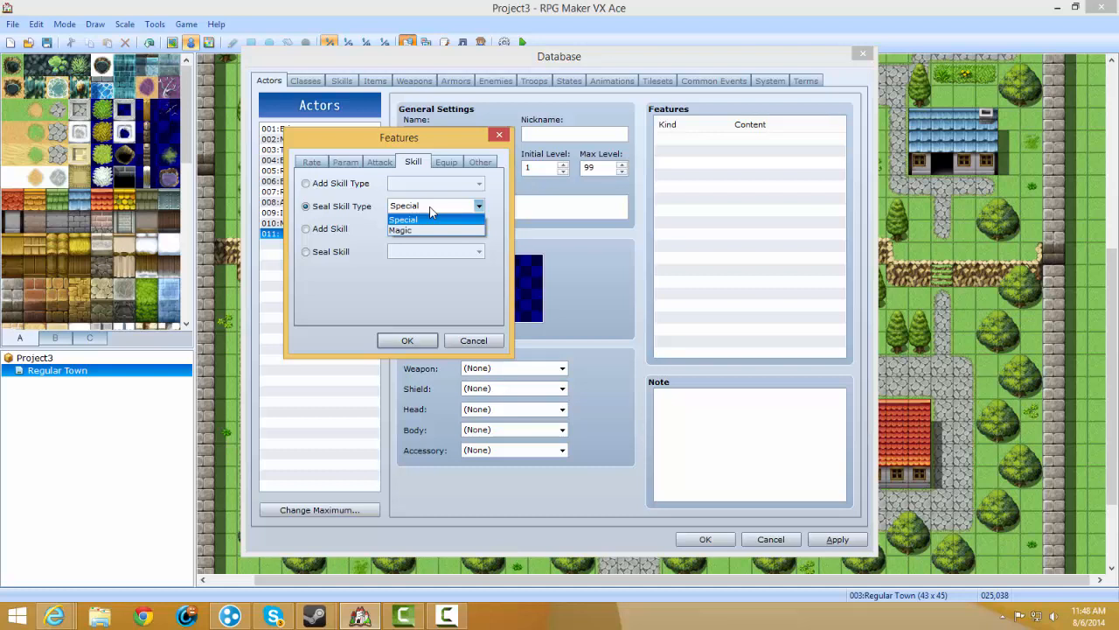
left_click(430, 208)
left_click(430, 208)
left_click(420, 221)
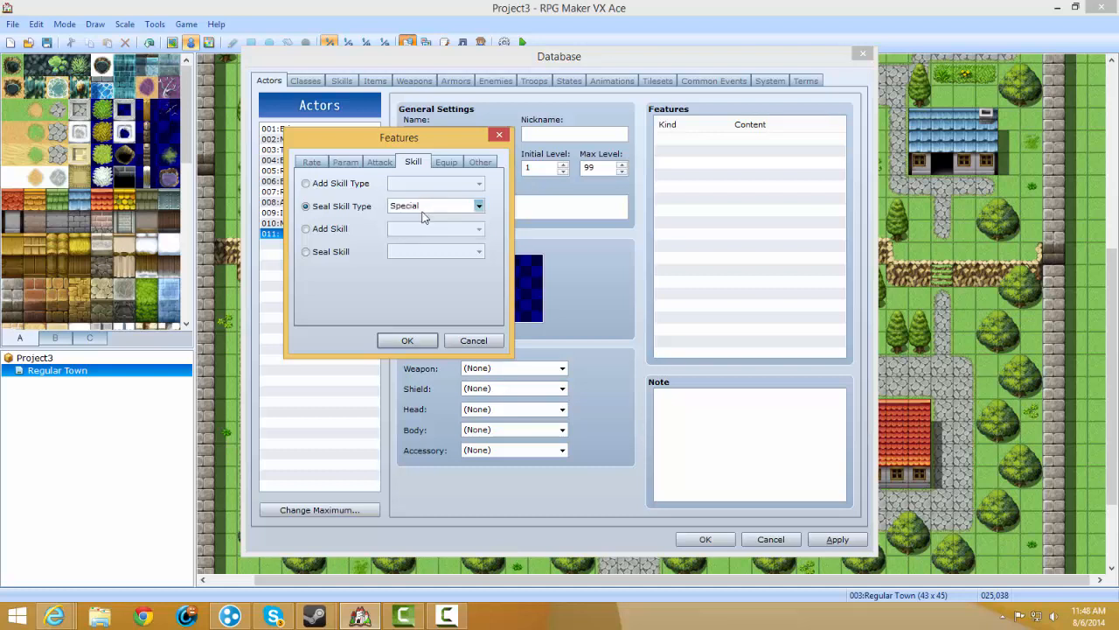
left_click(416, 209)
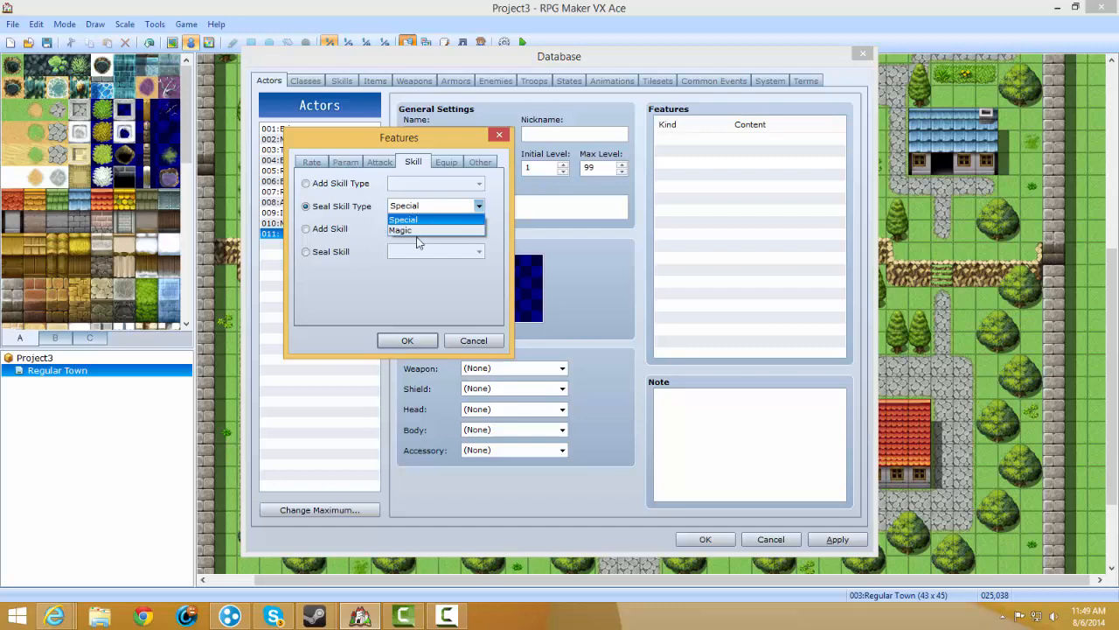
left_click(306, 231)
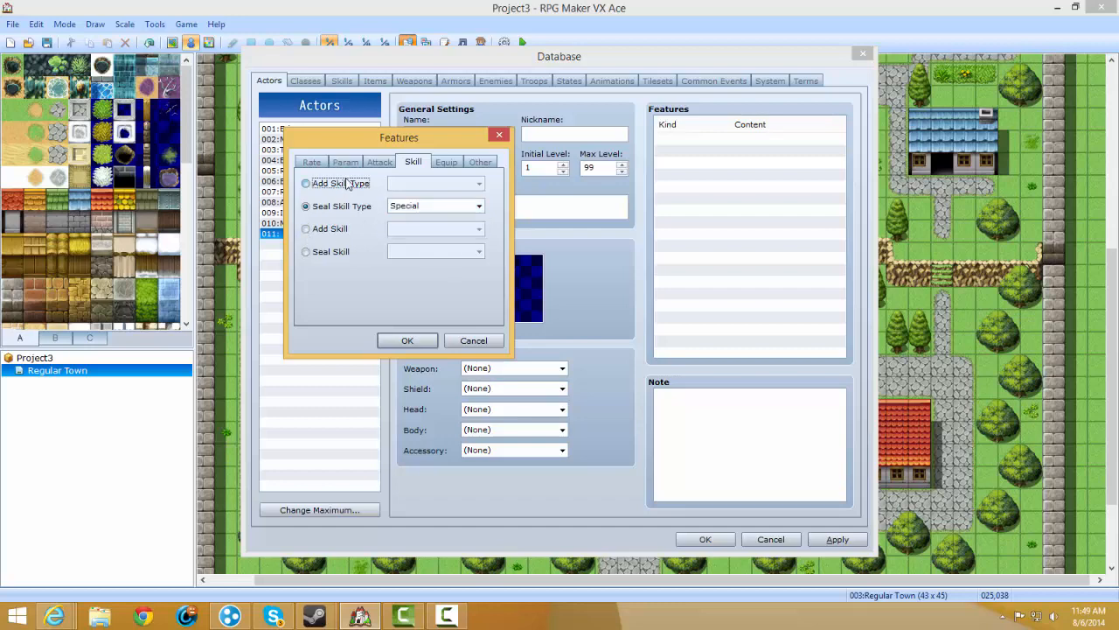
Browse the skills that the Add Skill and Seal Skill features can use.
left_click(345, 184)
left_click(333, 229)
left_click(403, 232)
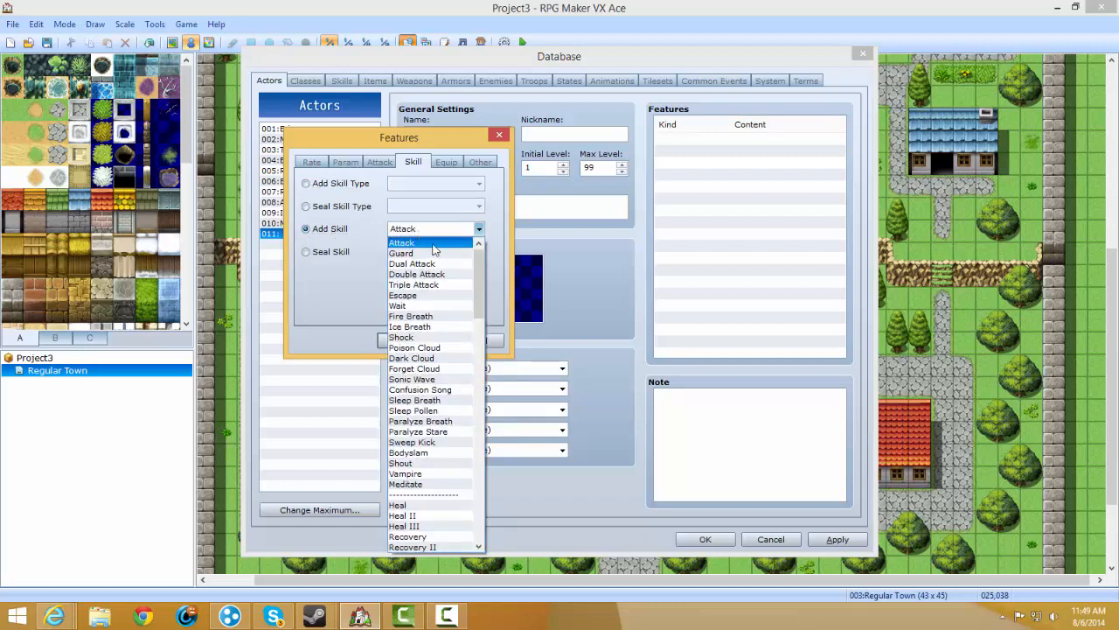
left_click_drag(476, 269, 518, 218)
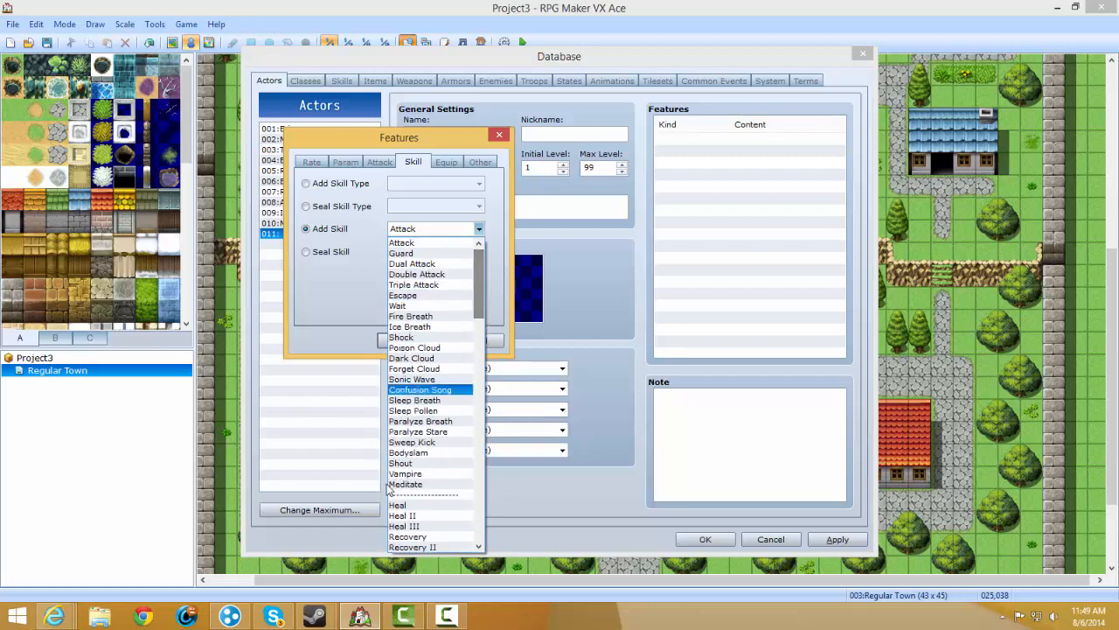
left_click(336, 261)
left_click(333, 254)
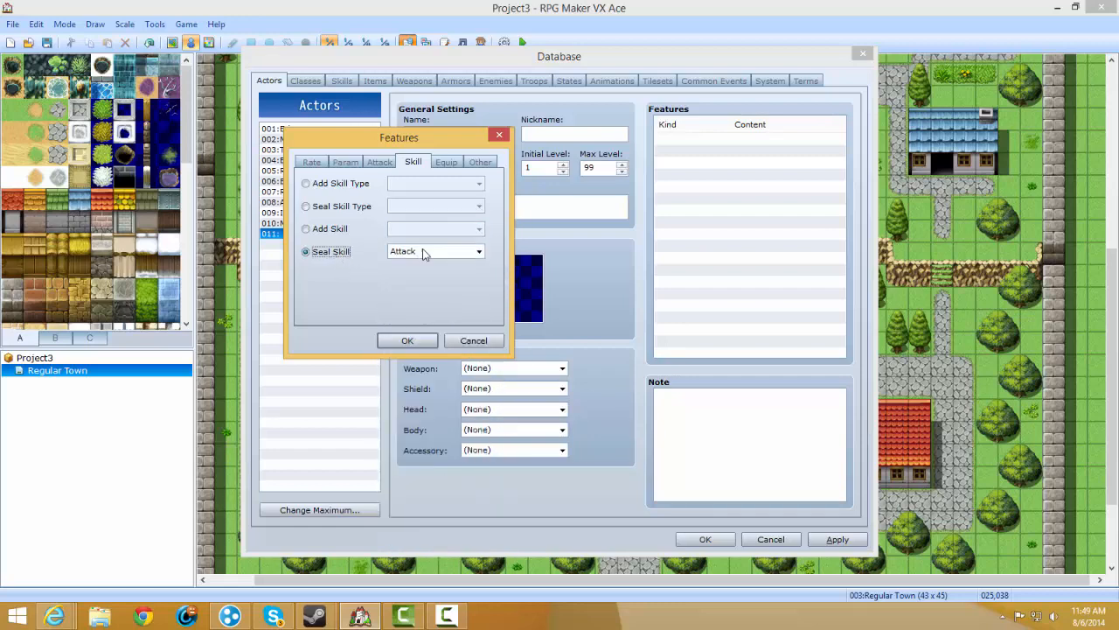
left_click(427, 251)
left_click_drag(479, 286, 533, 258)
left_click(406, 253)
Review the elements offered by the Atk Element feature.
left_click(380, 161)
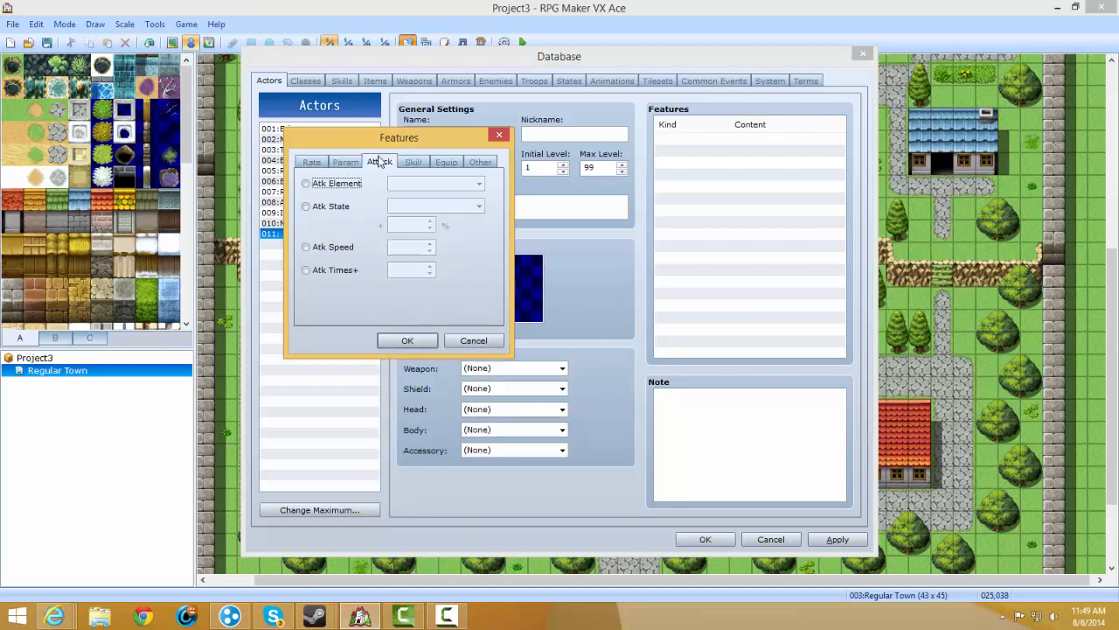
left_click(355, 184)
left_click(456, 186)
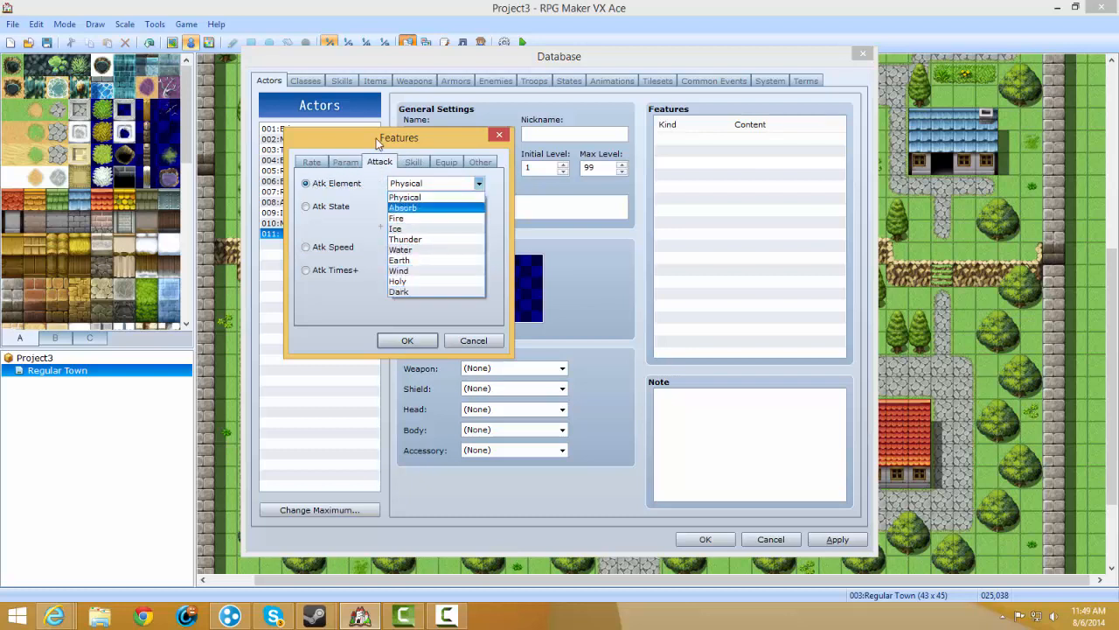
Select the Atk State feature, review its list of states and choose Death.
left_click(341, 209)
left_click(342, 213)
left_click(480, 205)
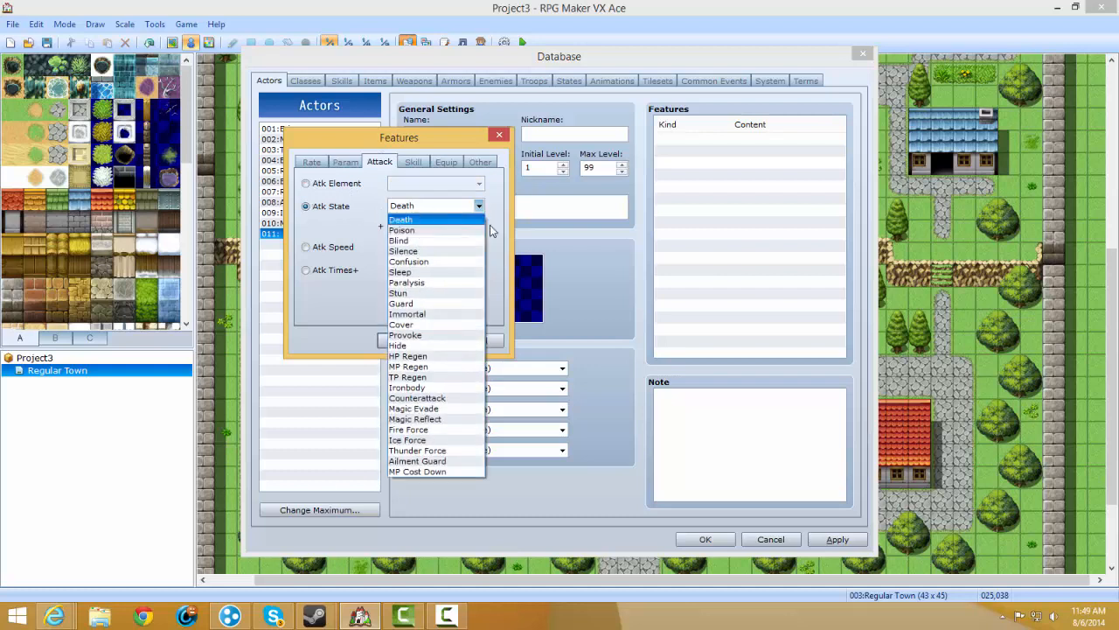
left_click(433, 218)
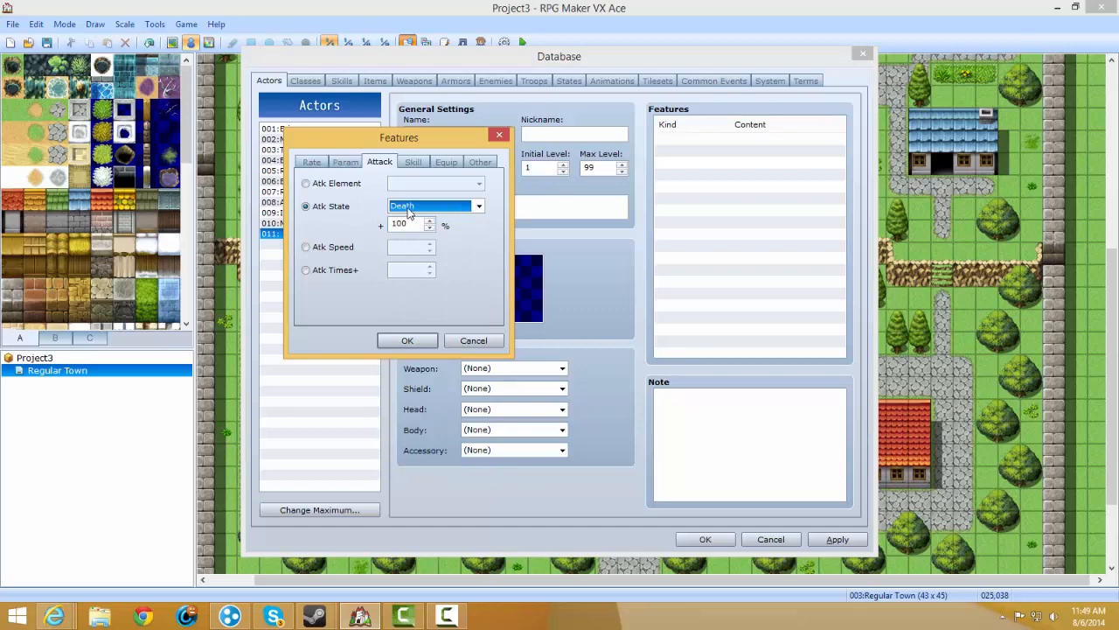
left_click(408, 210)
left_click(311, 218)
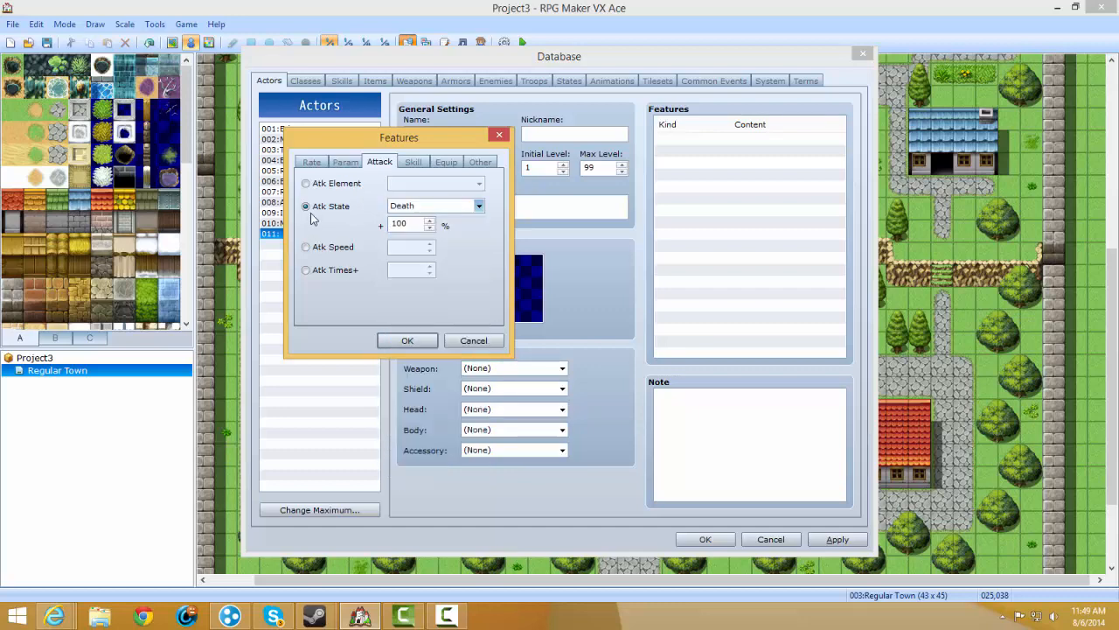
Raise the percentage of the Death attack state to 105%.
double_click(400, 224)
left_click(428, 222)
left_click(429, 222)
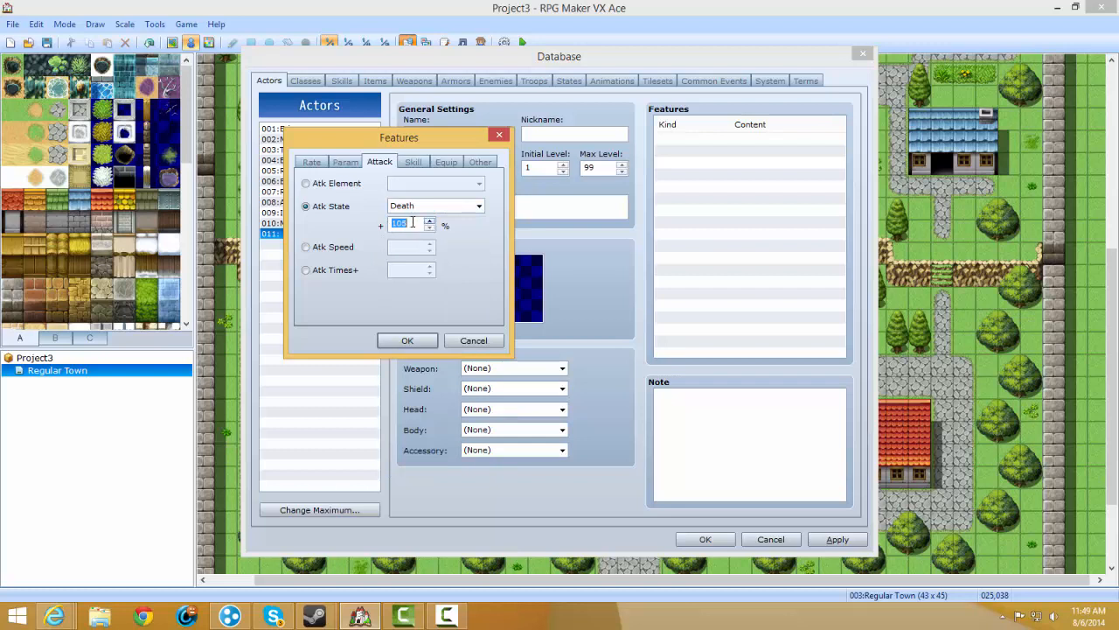
Compare the Atk State, Atk Speed and Atk Times+ attack features.
left_click(347, 252)
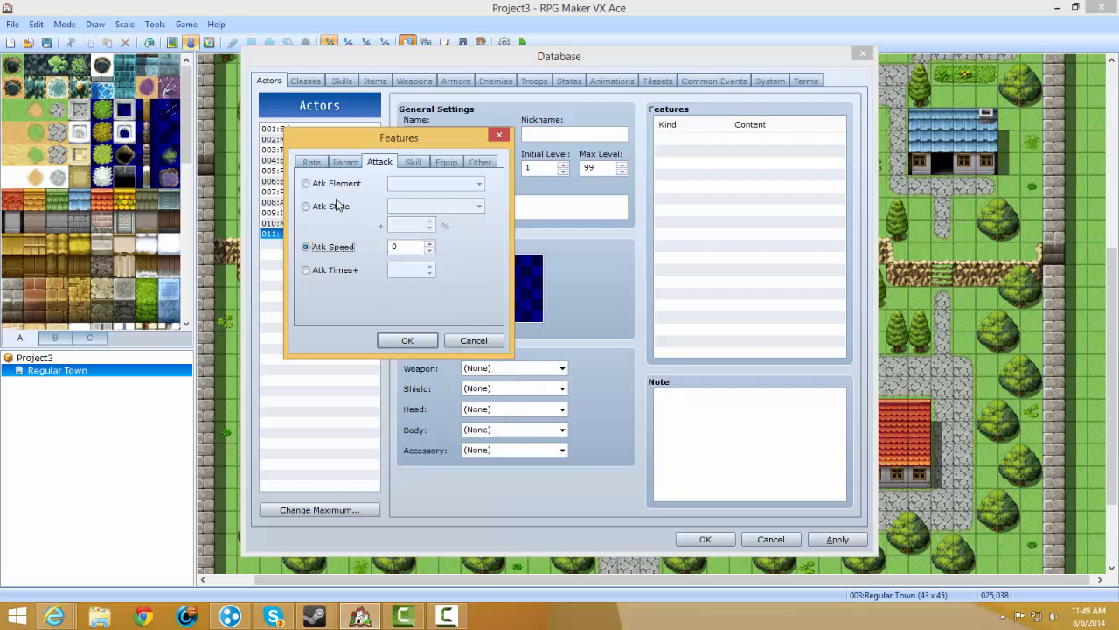
left_click(346, 208)
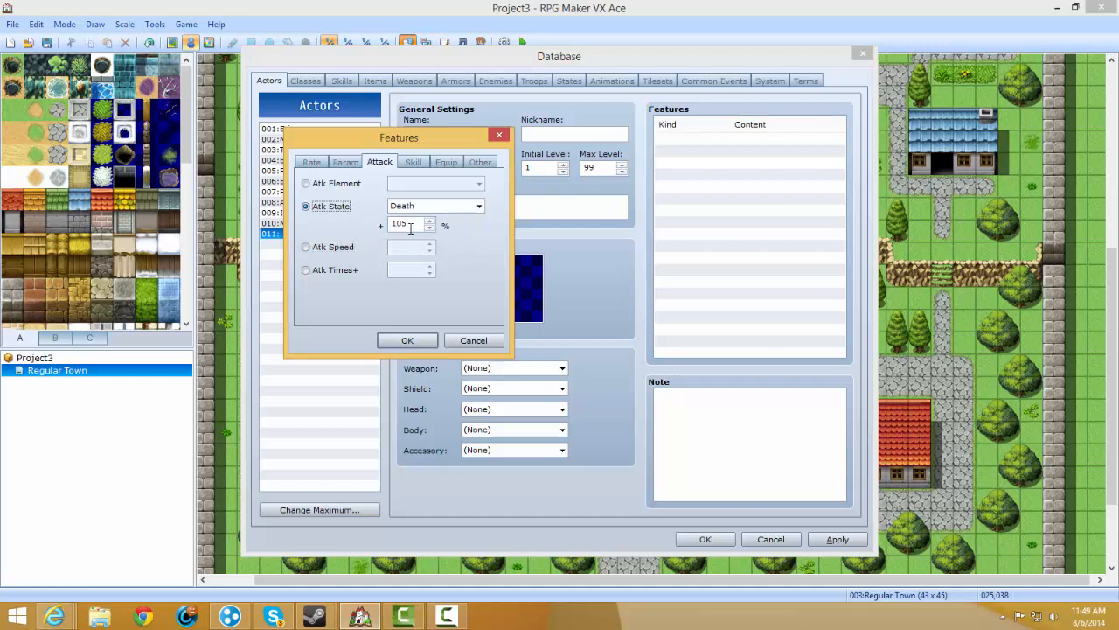
left_click_drag(408, 224, 390, 224)
left_click(324, 249)
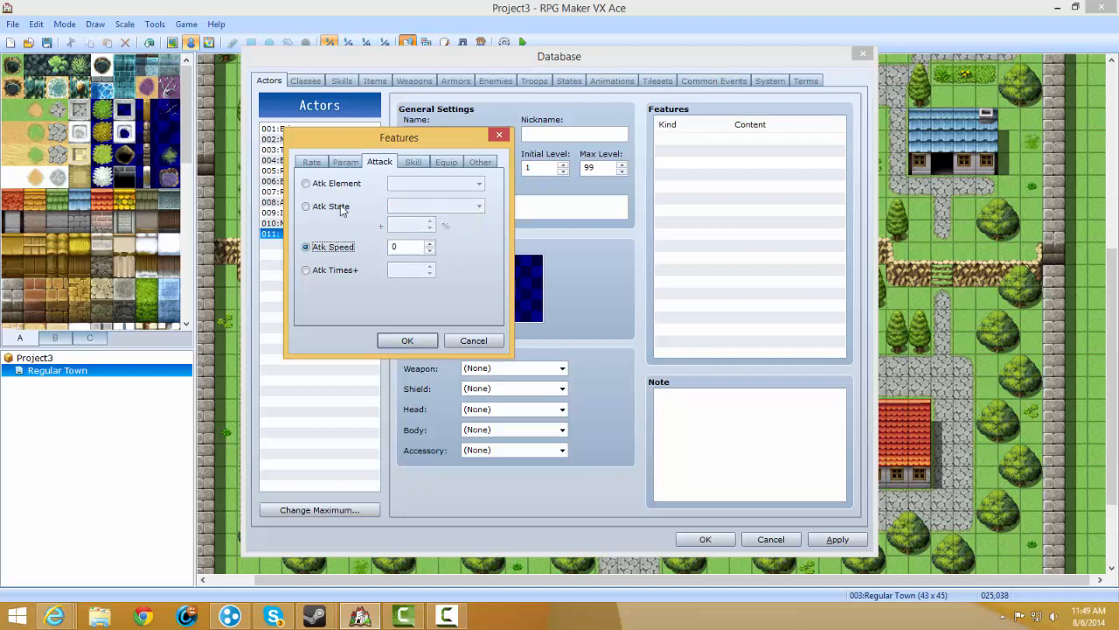
left_click(341, 208)
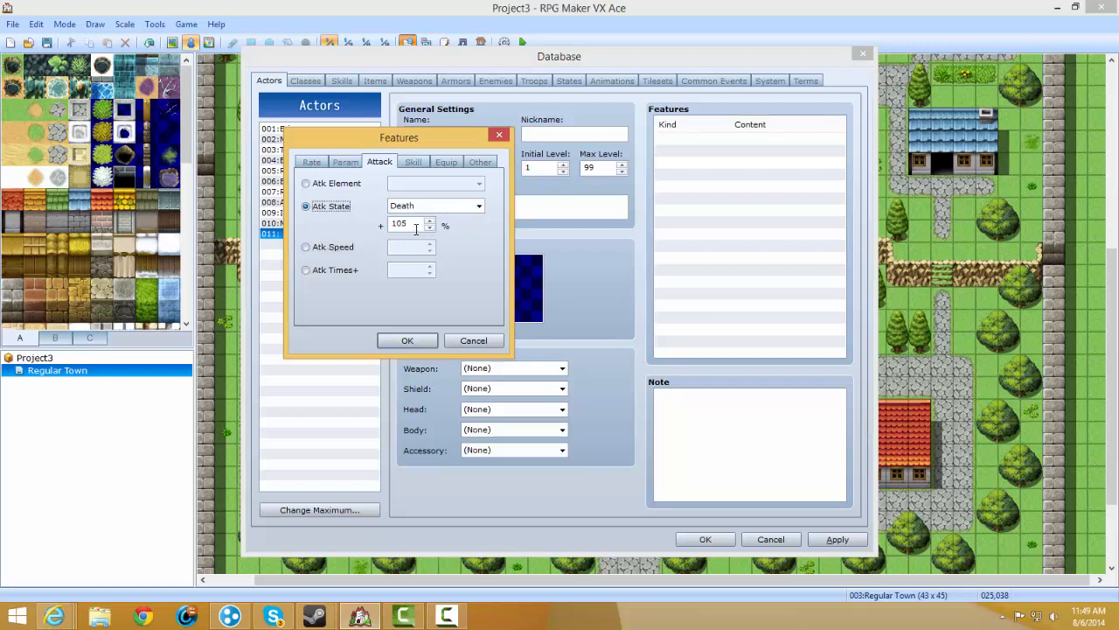
left_click(341, 248)
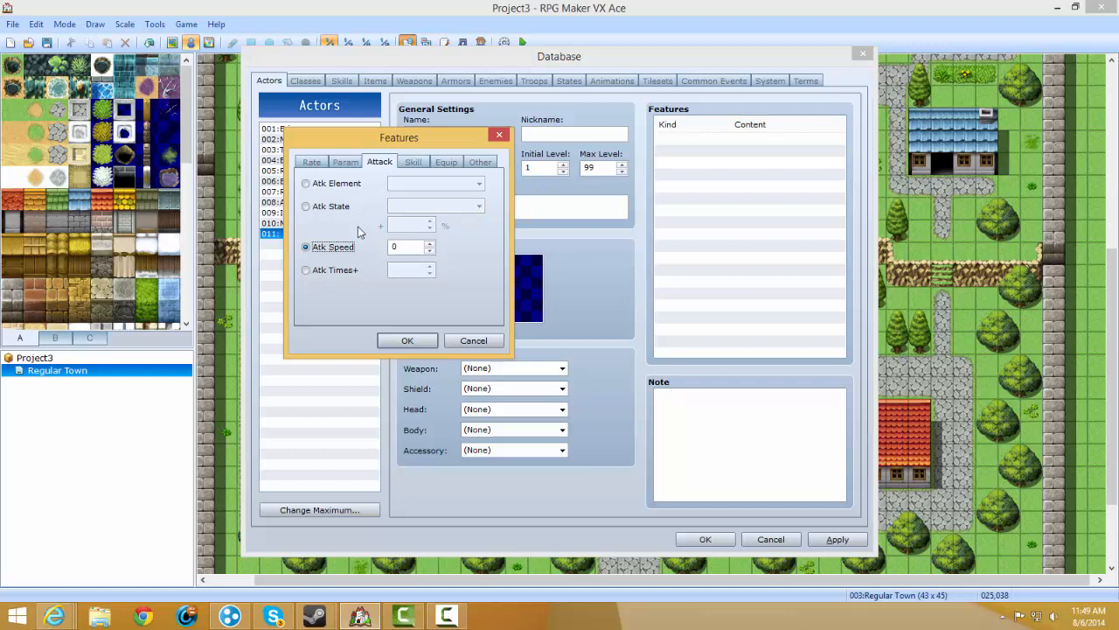
left_click(332, 207)
left_click(334, 247)
mouse_move(328, 252)
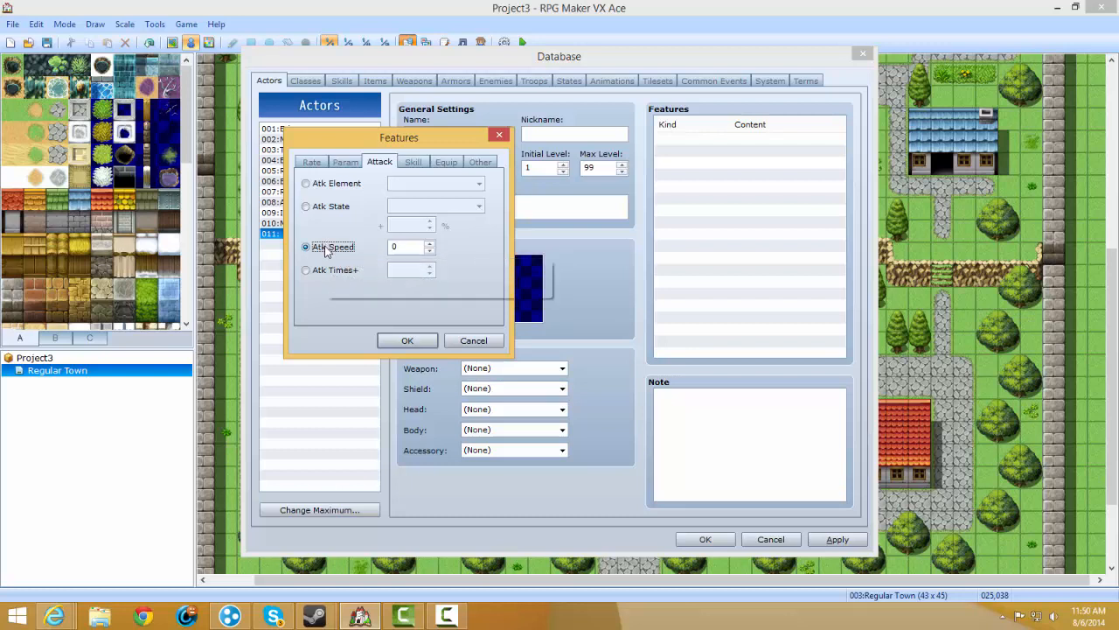
left_click(322, 272)
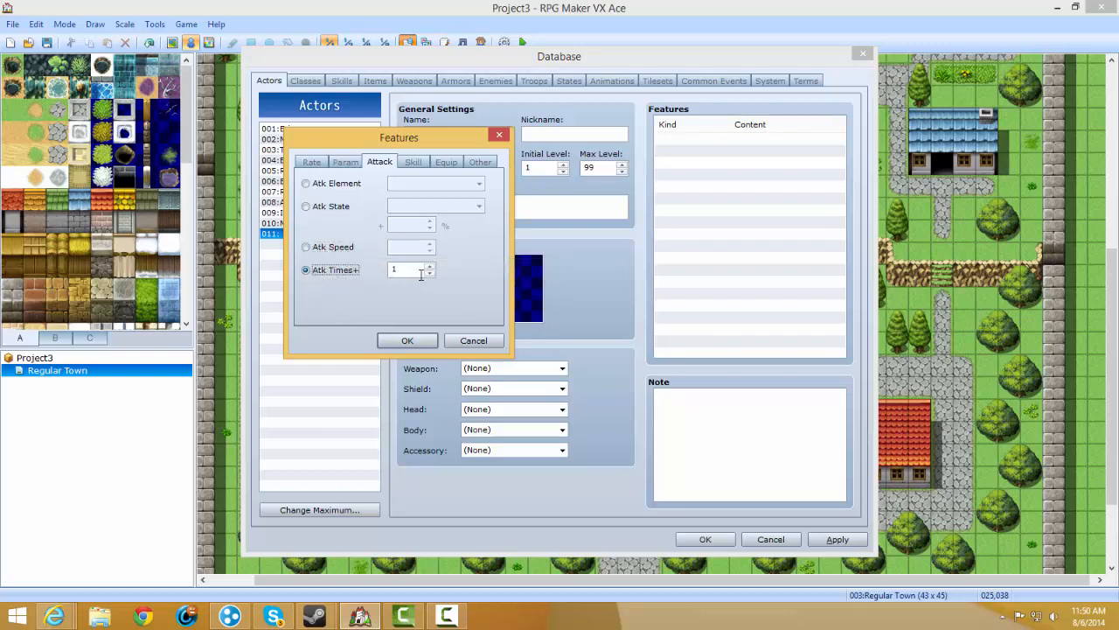
Review the stats offered by the Parameter and Ex-Parameter features.
left_click(350, 164)
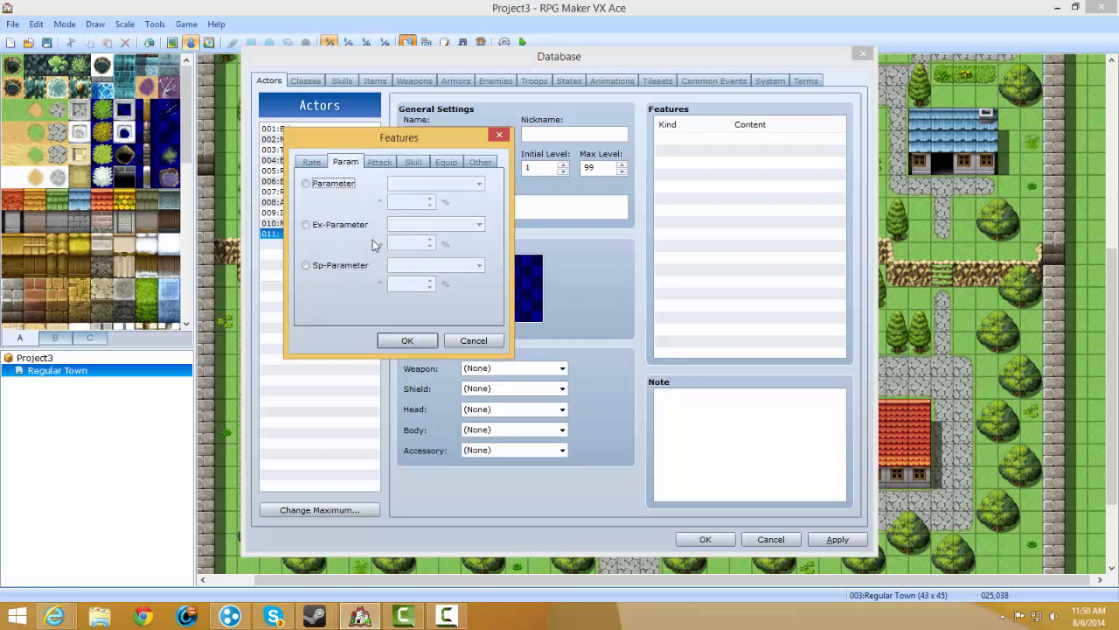
left_click(344, 187)
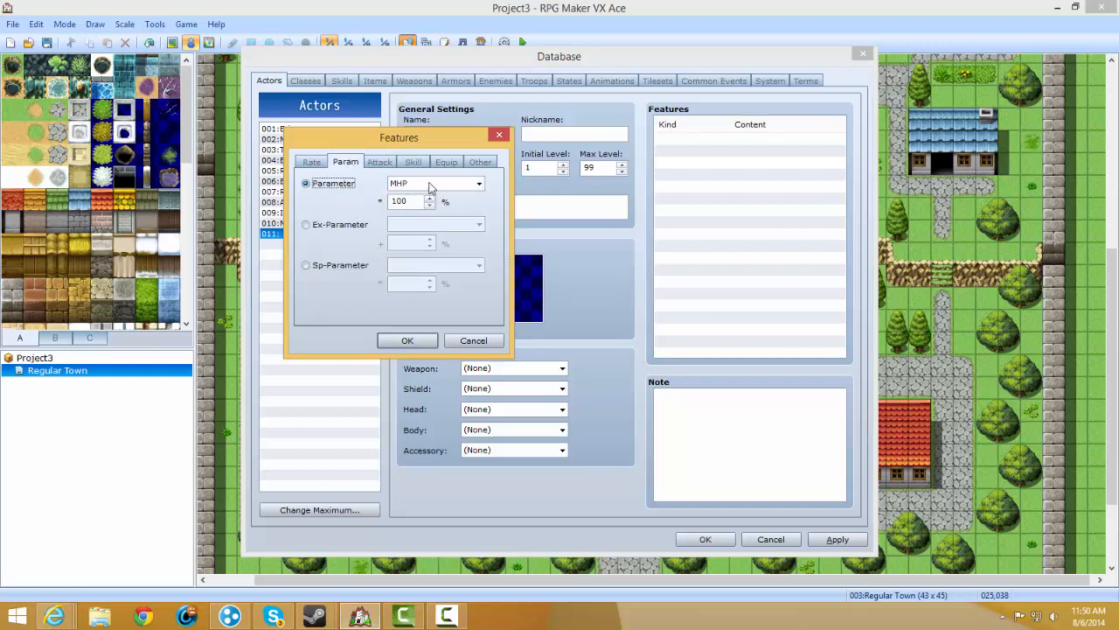
left_click(429, 183)
left_click(414, 200)
left_click(360, 225)
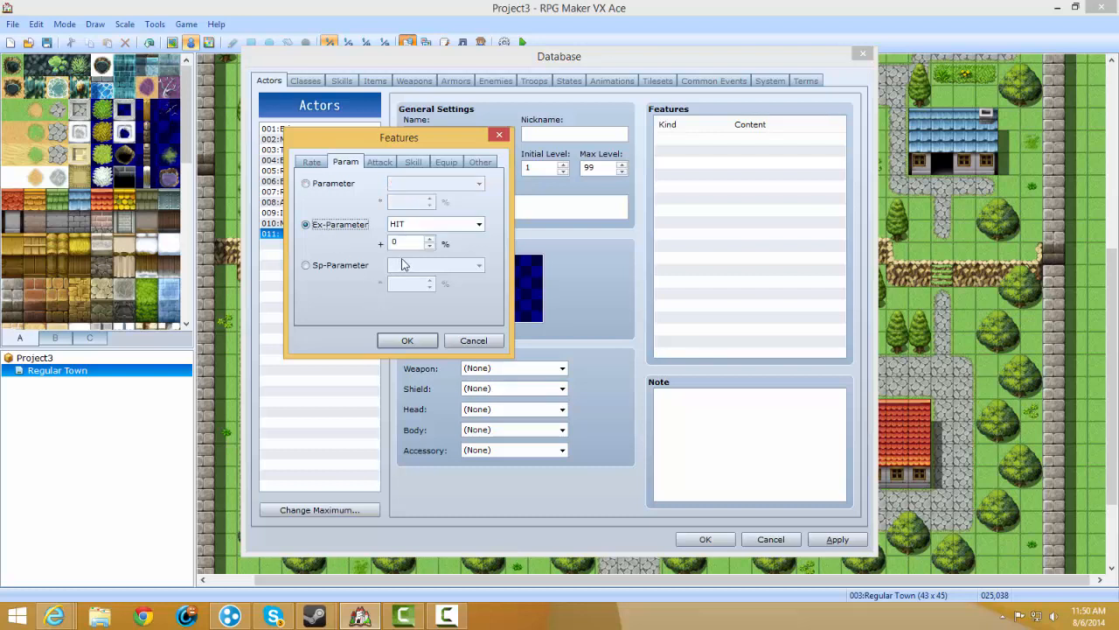
left_click(418, 225)
left_click(416, 230)
left_click(367, 186)
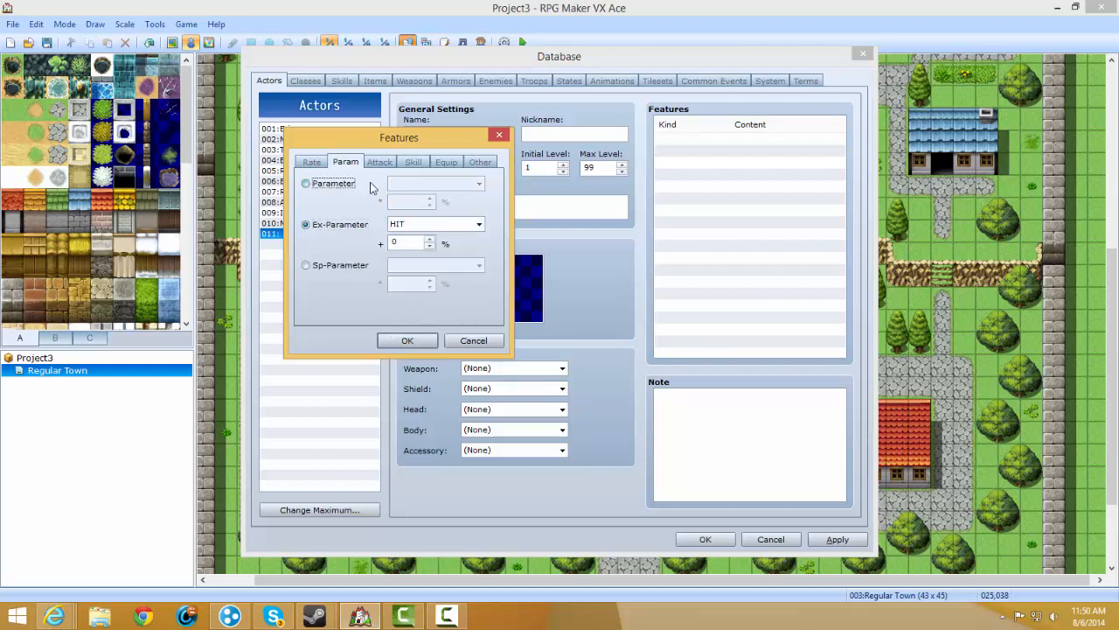
left_click(428, 184)
left_click(362, 226)
left_click(362, 226)
left_click(423, 225)
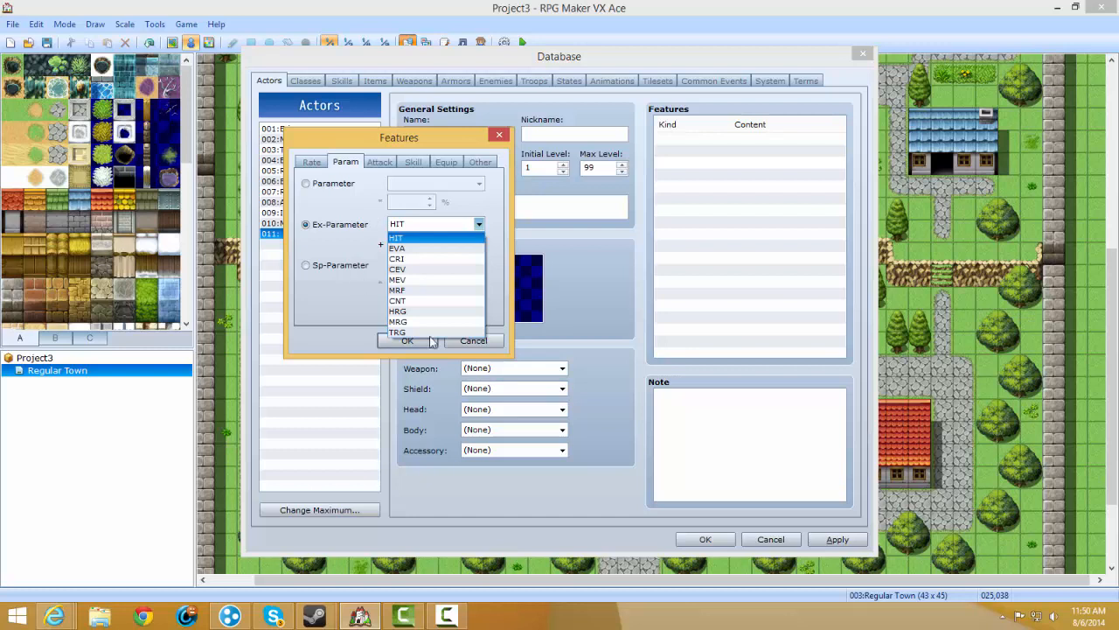
left_click(385, 300)
Review the options of the Sp-Parameter feature and leave TGR chosen.
left_click(361, 265)
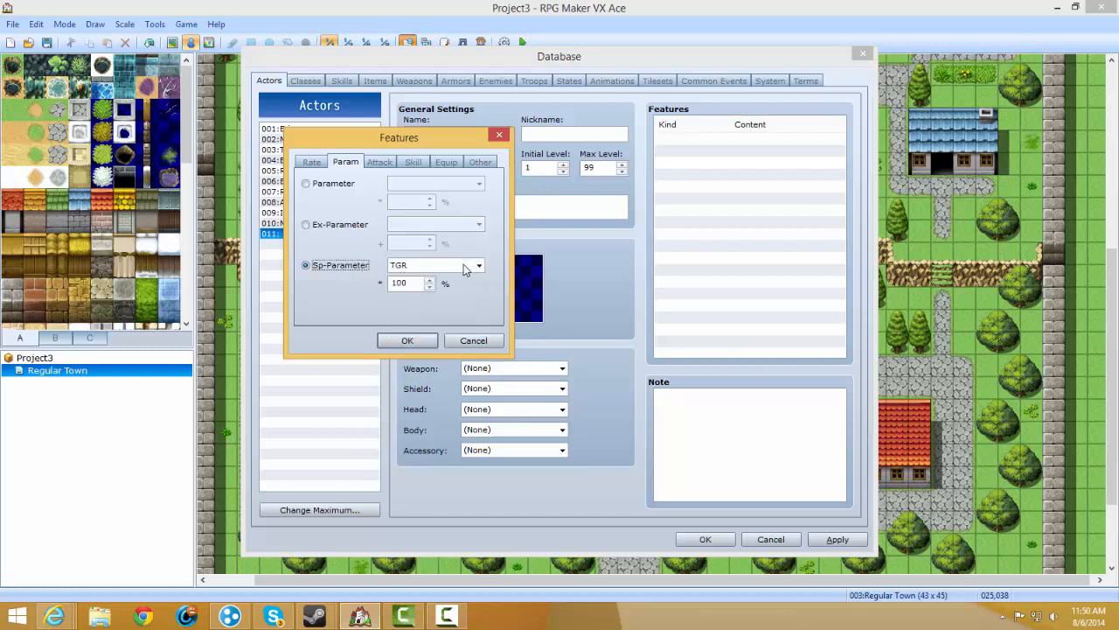
left_click(465, 266)
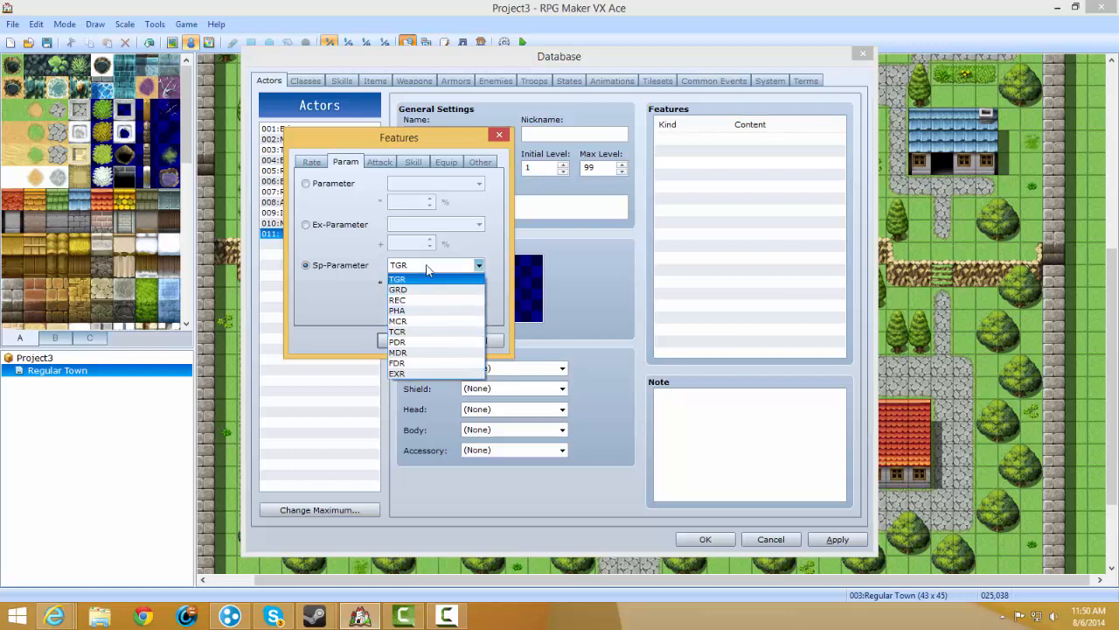
left_click(398, 278)
Review the rate features, checking the states offered by State Resist and State Rate.
left_click(313, 163)
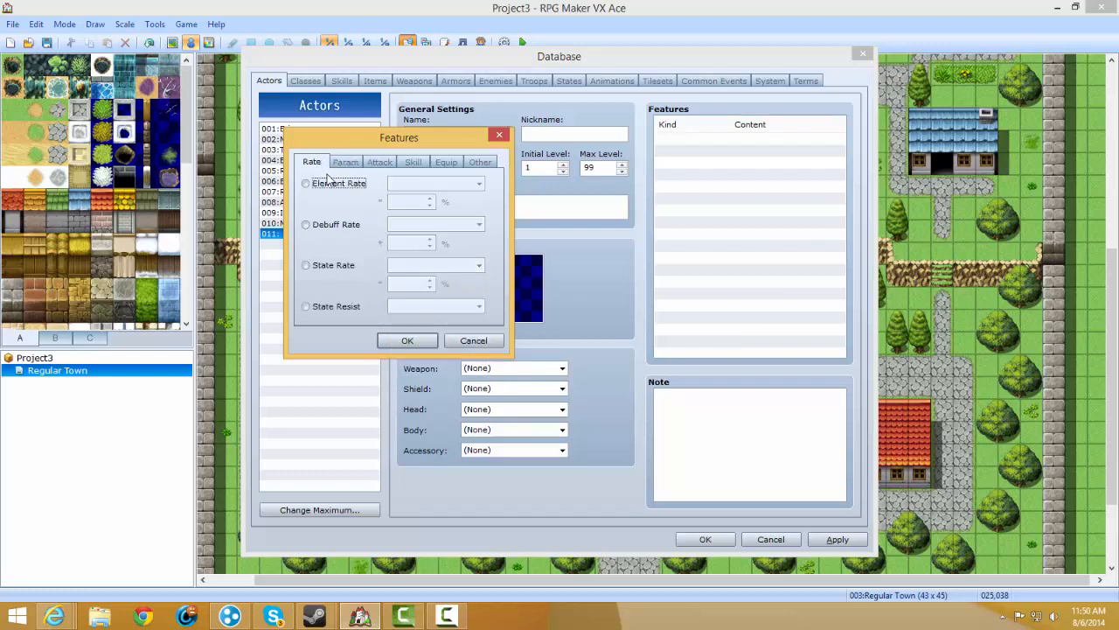
left_click(338, 185)
left_click(332, 306)
left_click(433, 306)
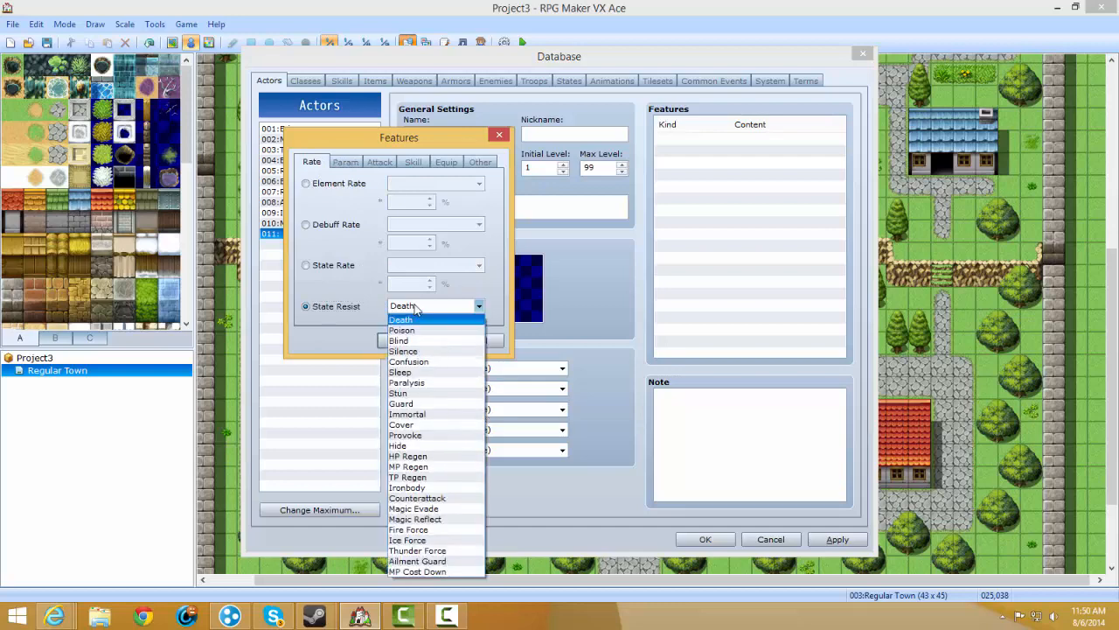
left_click(411, 318)
left_click(343, 267)
left_click(412, 266)
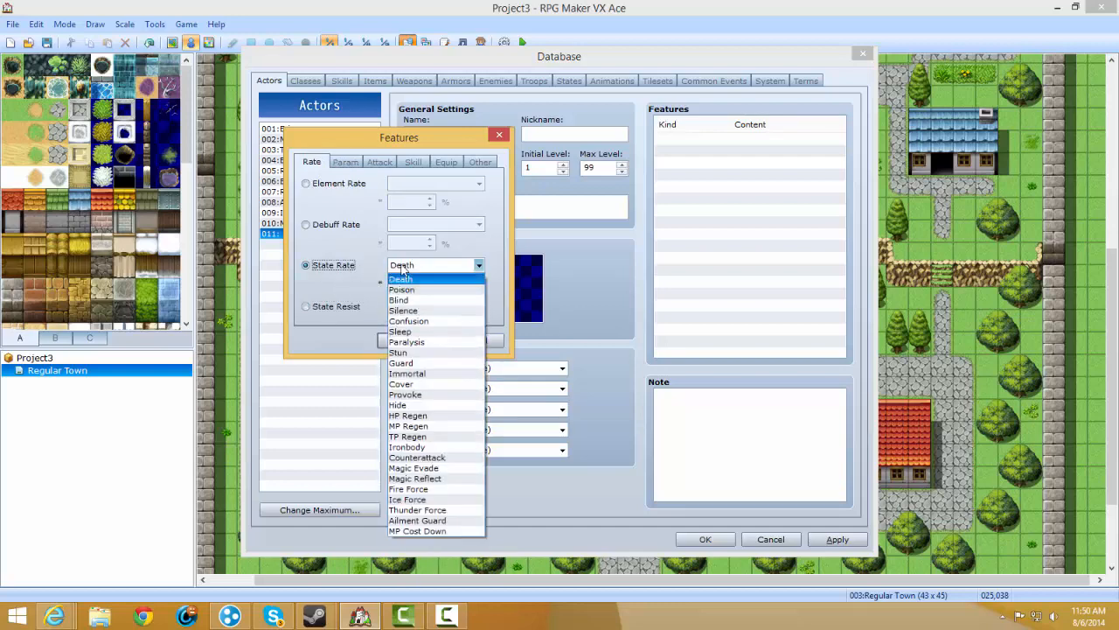
left_click(413, 267)
Look at the Debuff Rate and Element Rate features, and cancel adding a feature.
left_click(332, 224)
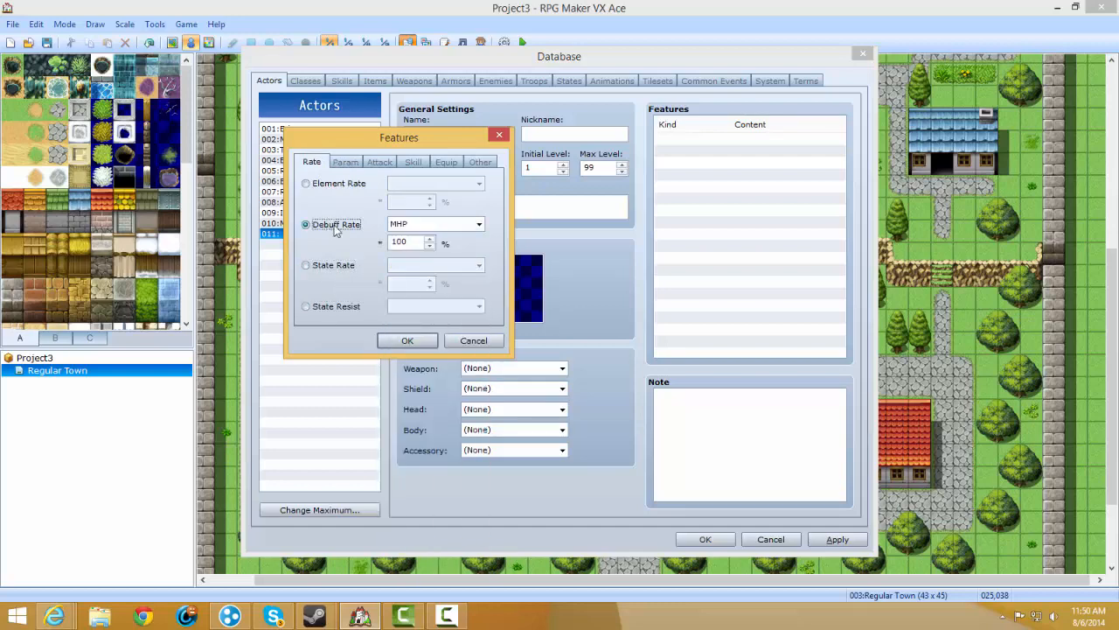
left_click(332, 186)
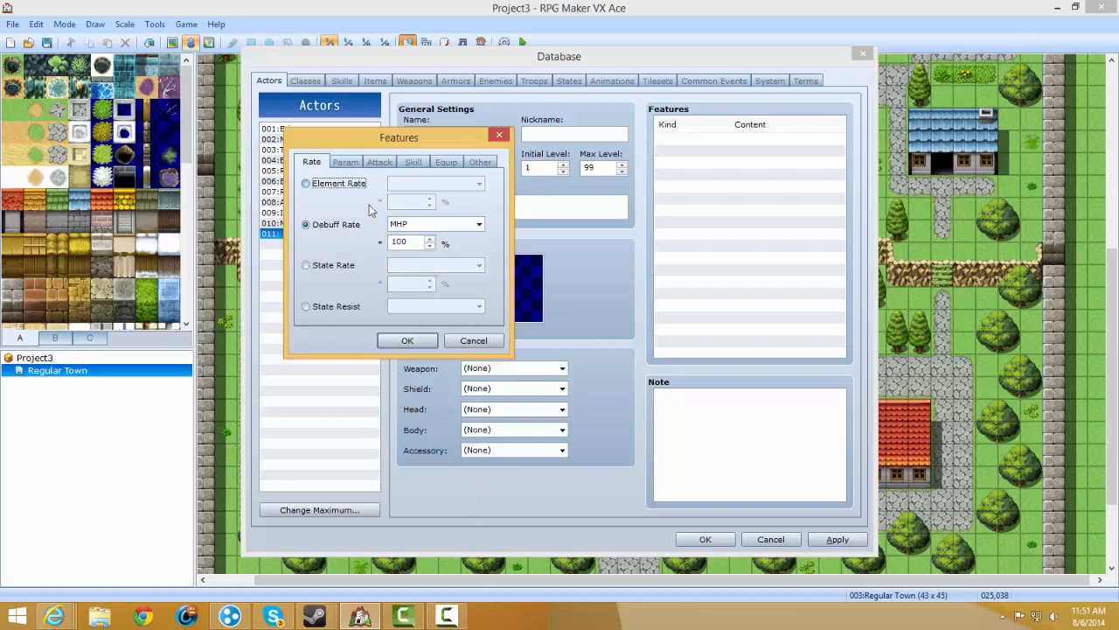
left_click(473, 340)
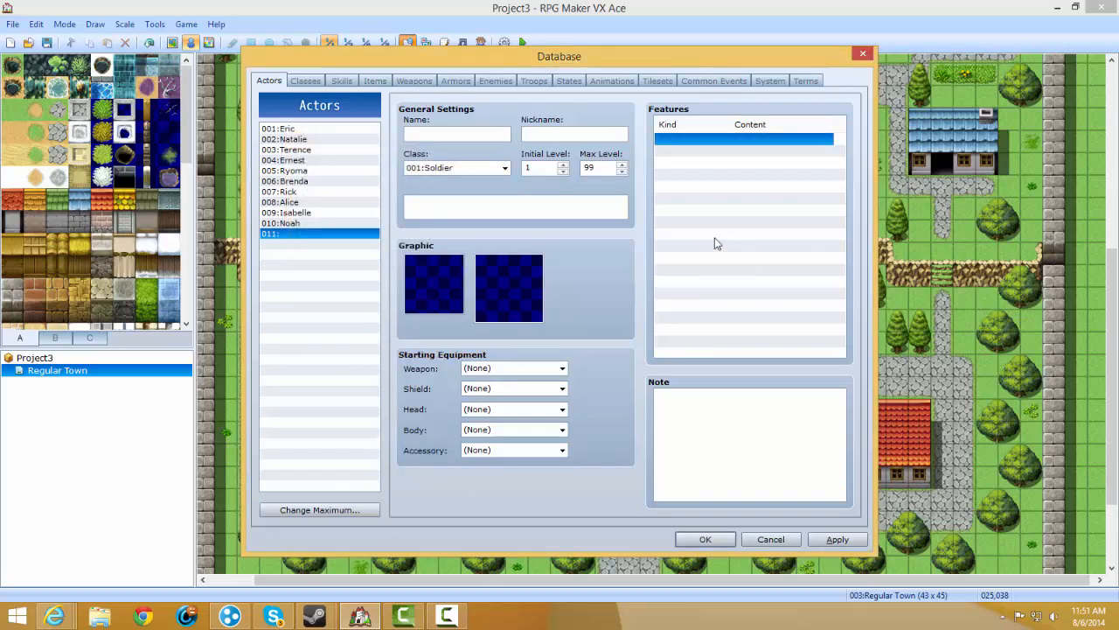
Give actor 011 the starting equipment Hand Ax, Round Shield, Leather Bandana, Adventurer's Garb and Defense Piece.
left_click(743, 455)
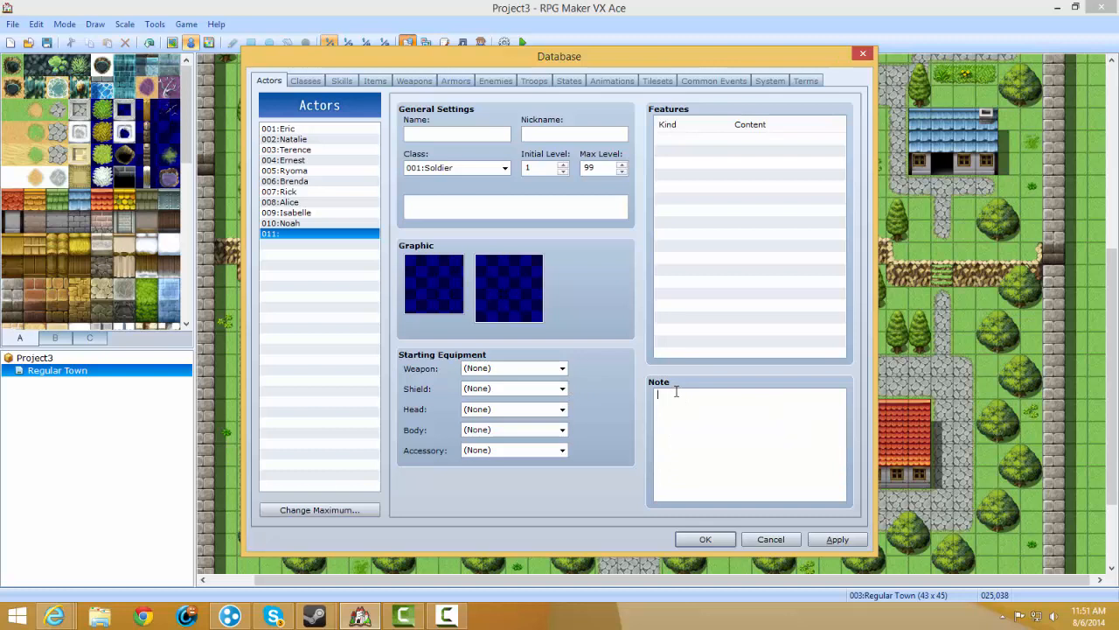
left_click(492, 369)
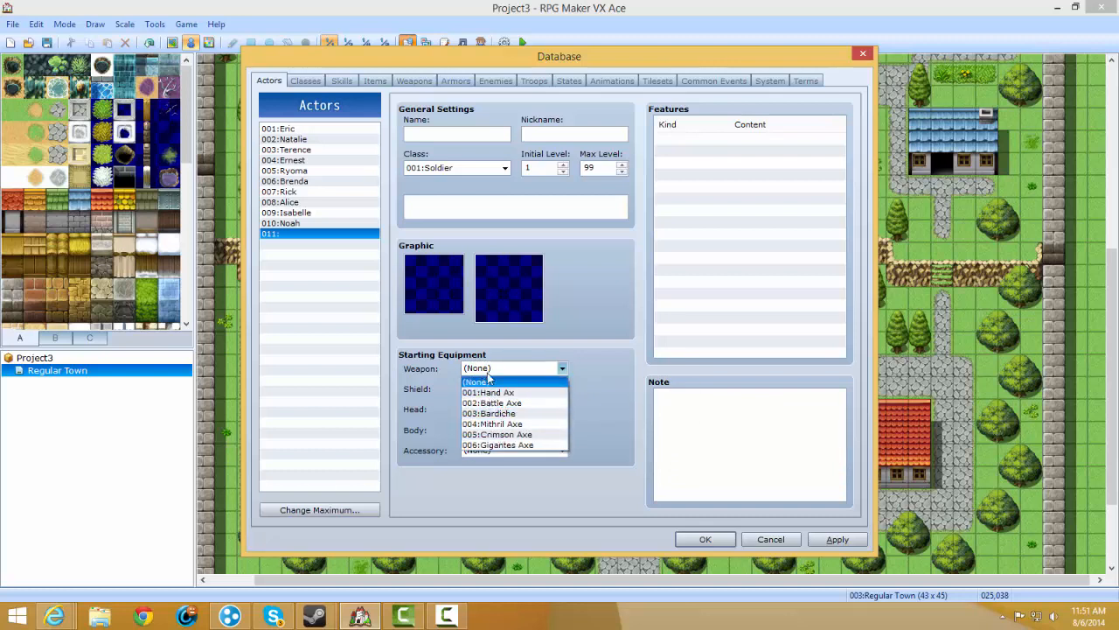
left_click(490, 392)
left_click(517, 408)
left_click(517, 394)
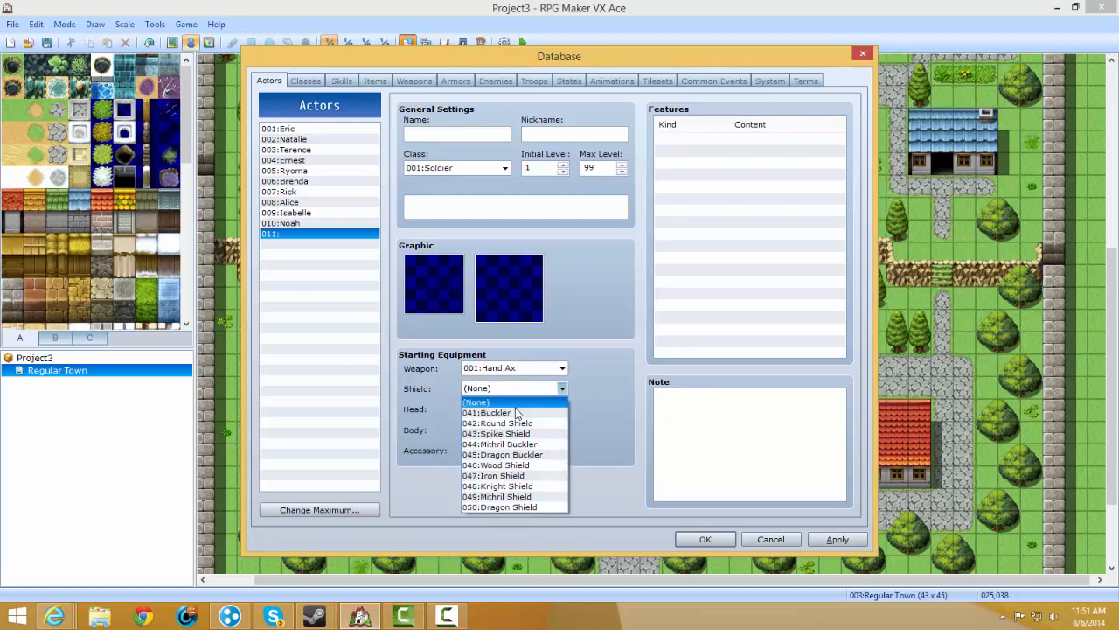
left_click(503, 423)
left_click(500, 409)
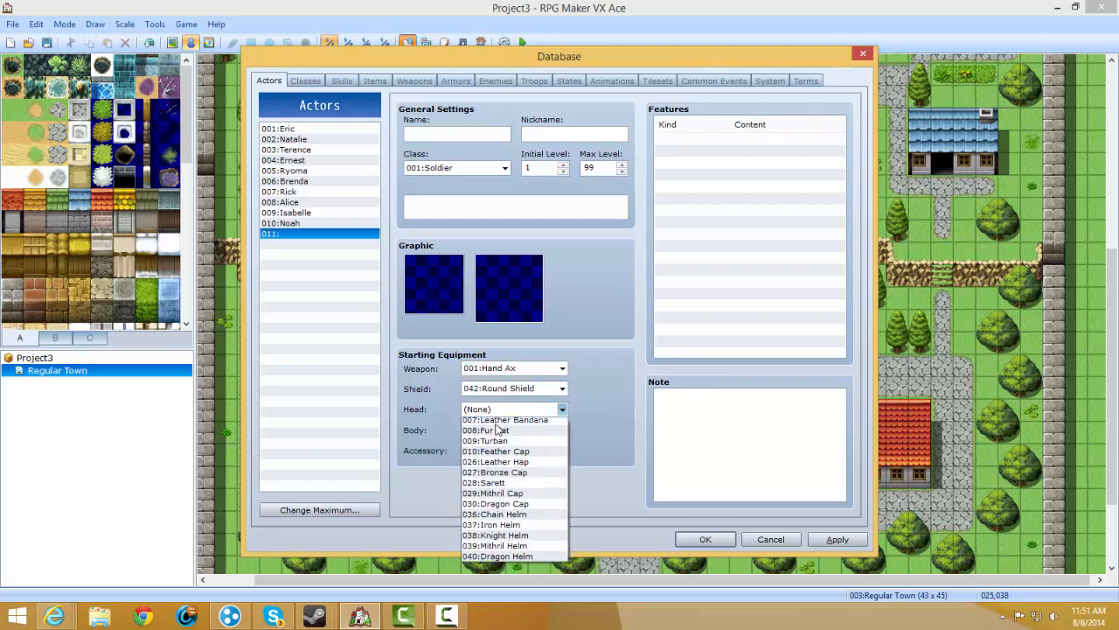
left_click(502, 442)
left_click(504, 476)
left_click(505, 452)
left_click(506, 482)
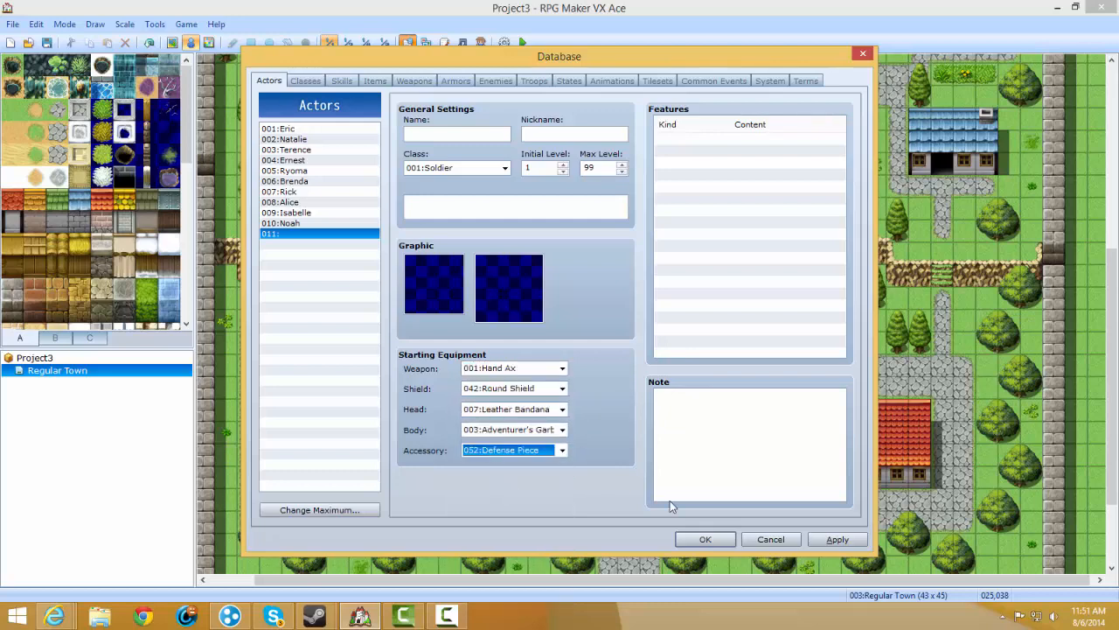
Raise the maximum number of classes to 11.
left_click(306, 80)
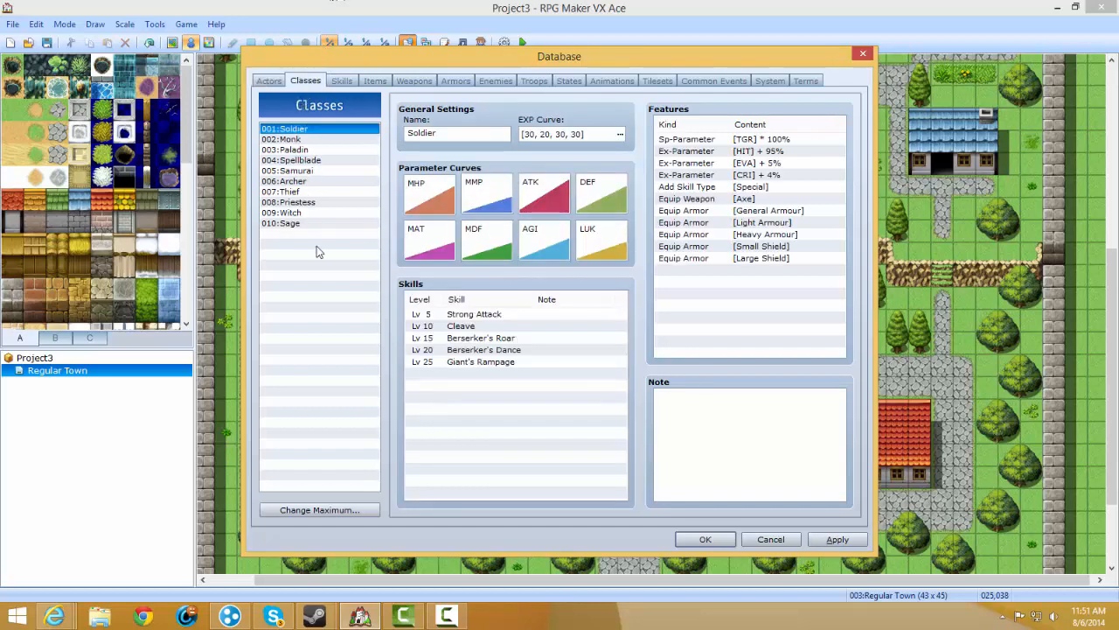
left_click(320, 504)
left_click(300, 514)
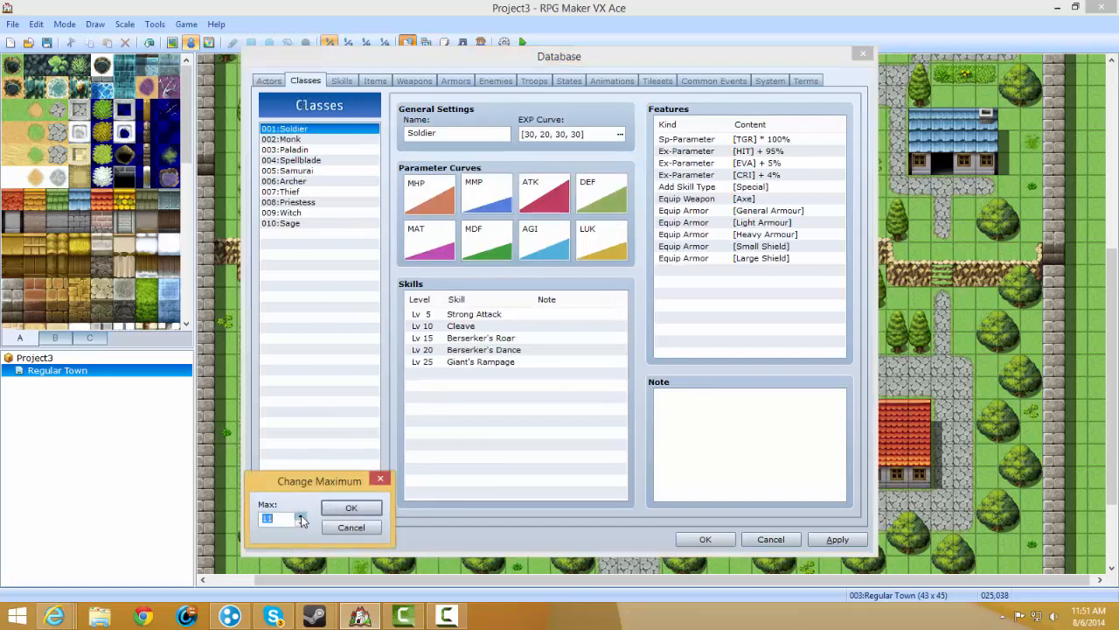
left_click(344, 508)
Try the quick settings A to E on the Soldier class's MHP curve.
double_click(417, 199)
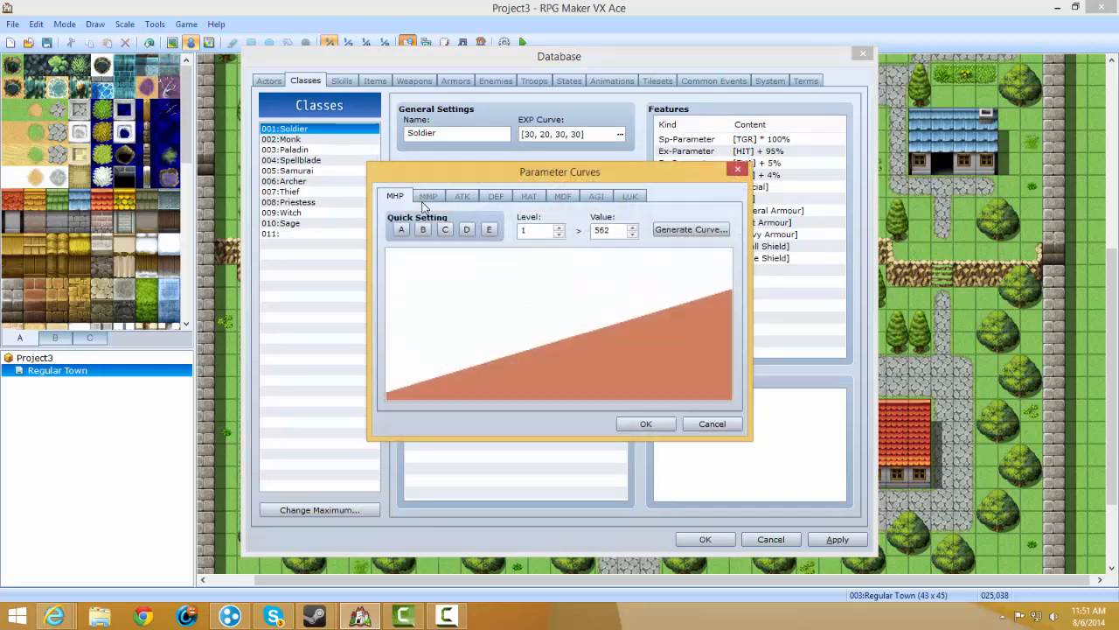
left_click(404, 230)
left_click(423, 229)
left_click(445, 229)
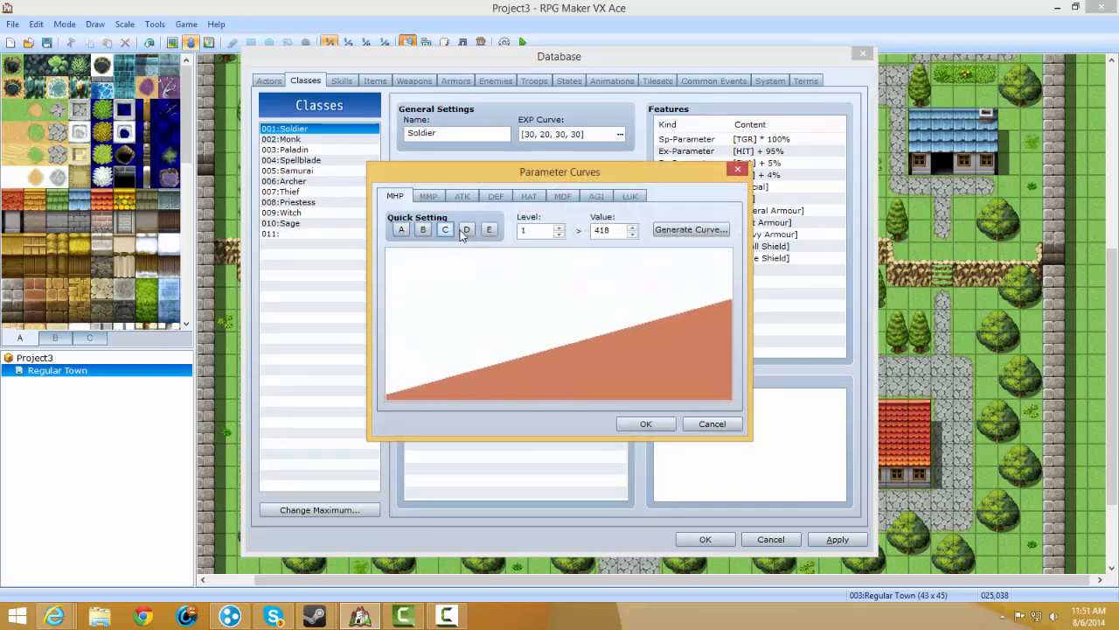
left_click(467, 230)
left_click(488, 231)
Draw the Soldier's MHP curve up to 9999 at level 99, and regenerate it with 59 at level 1 and Fast growth.
mouse_move(388, 397)
left_mouse_down()
mouse_move(508, 274)
mouse_move(678, 311)
mouse_move(427, 344)
mouse_move(897, 224)
left_mouse_up()
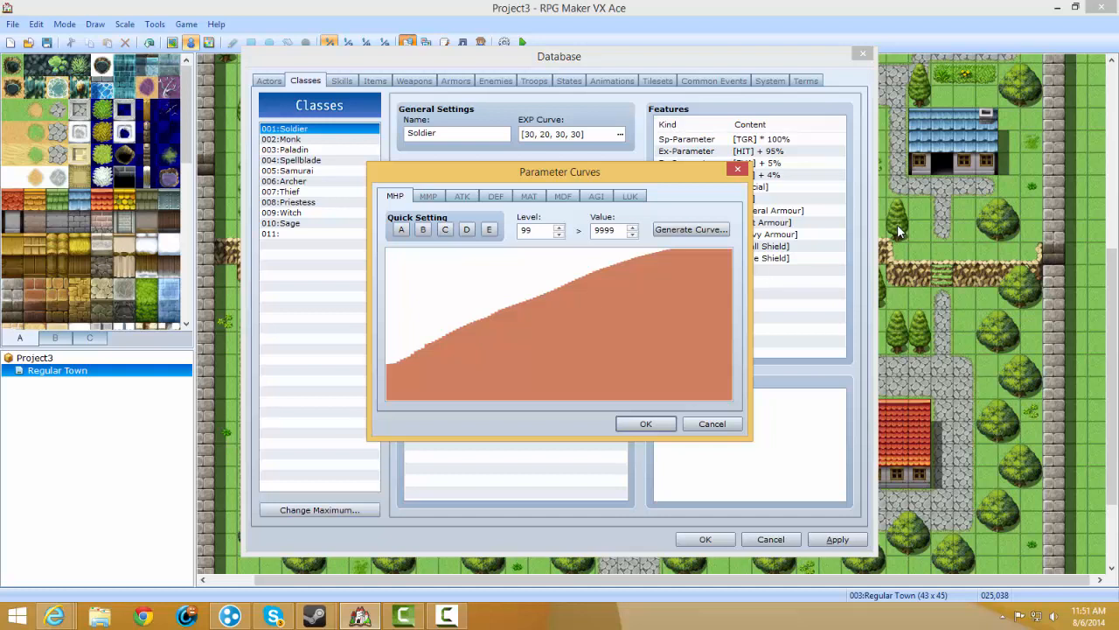
left_click(691, 229)
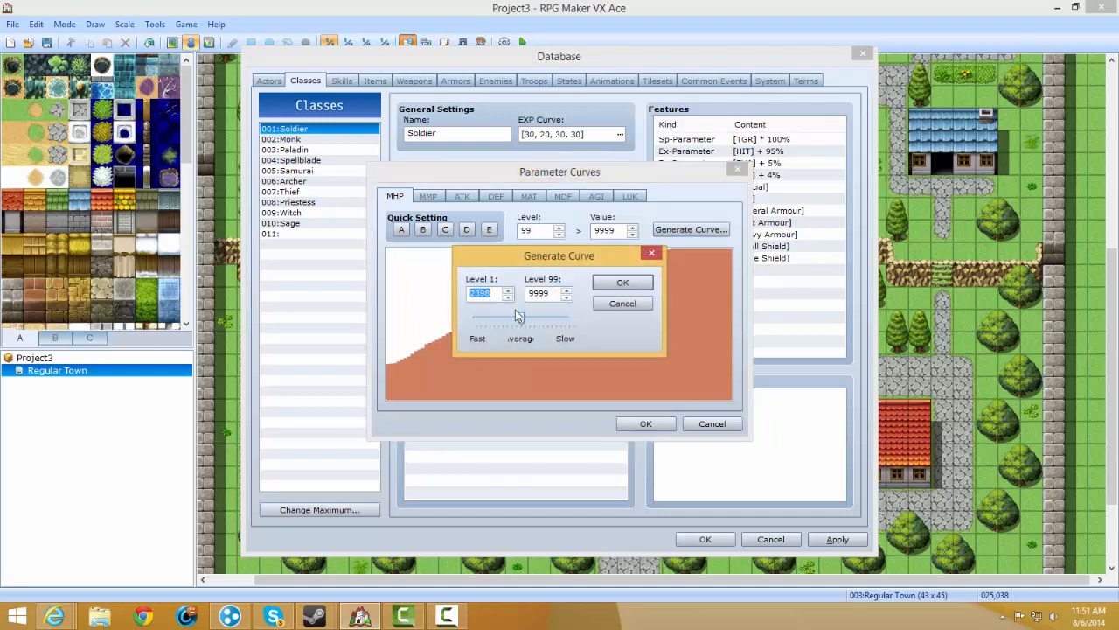
type("59")
left_click_drag(521, 318, 476, 318)
left_click(622, 284)
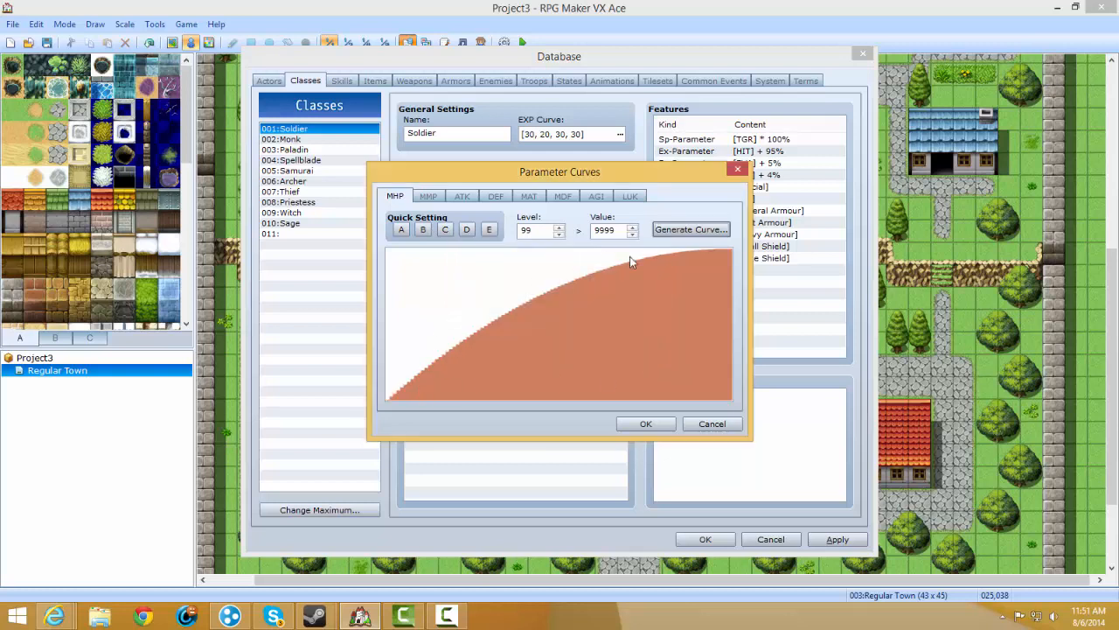
Regenerate the Soldier's MHP curve with Slow growth and once more with Average growth.
left_click(691, 233)
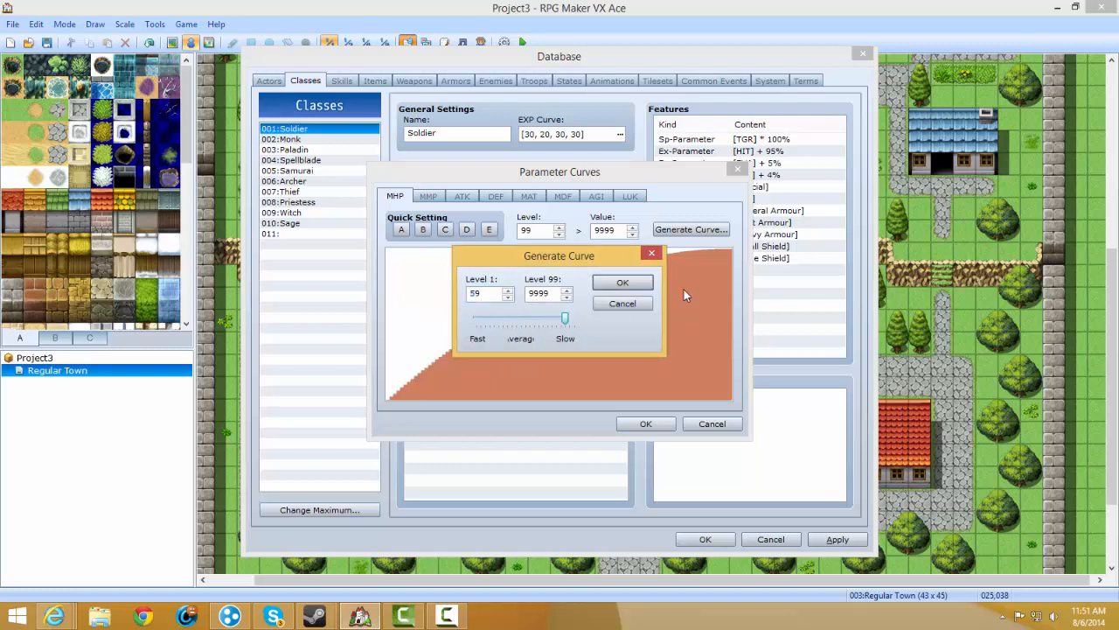
left_click(622, 282)
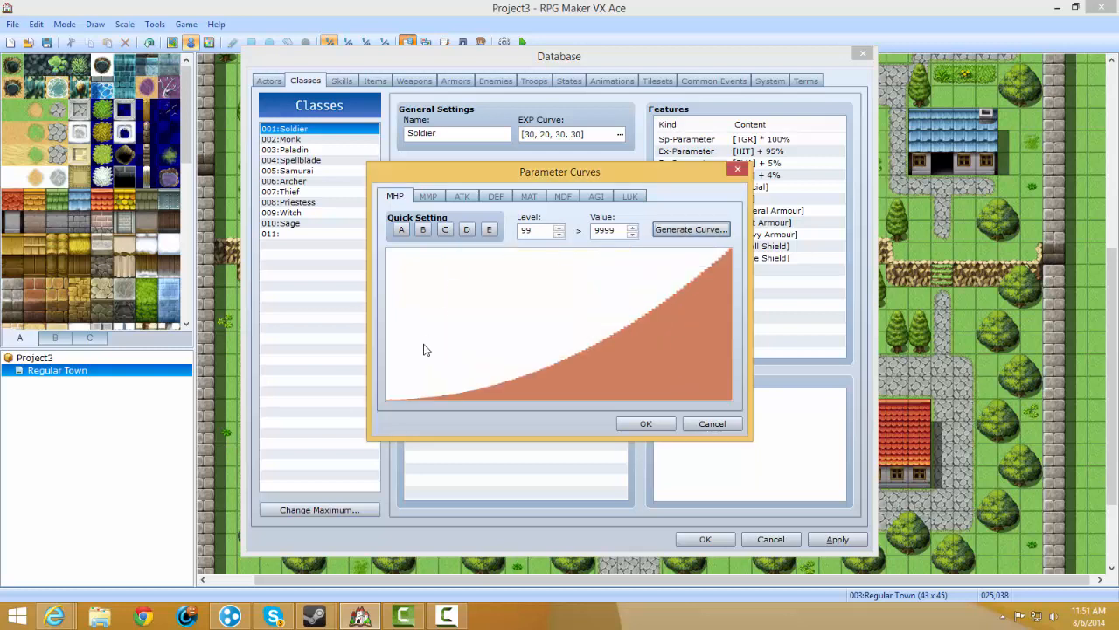
left_click(691, 229)
left_click(621, 282)
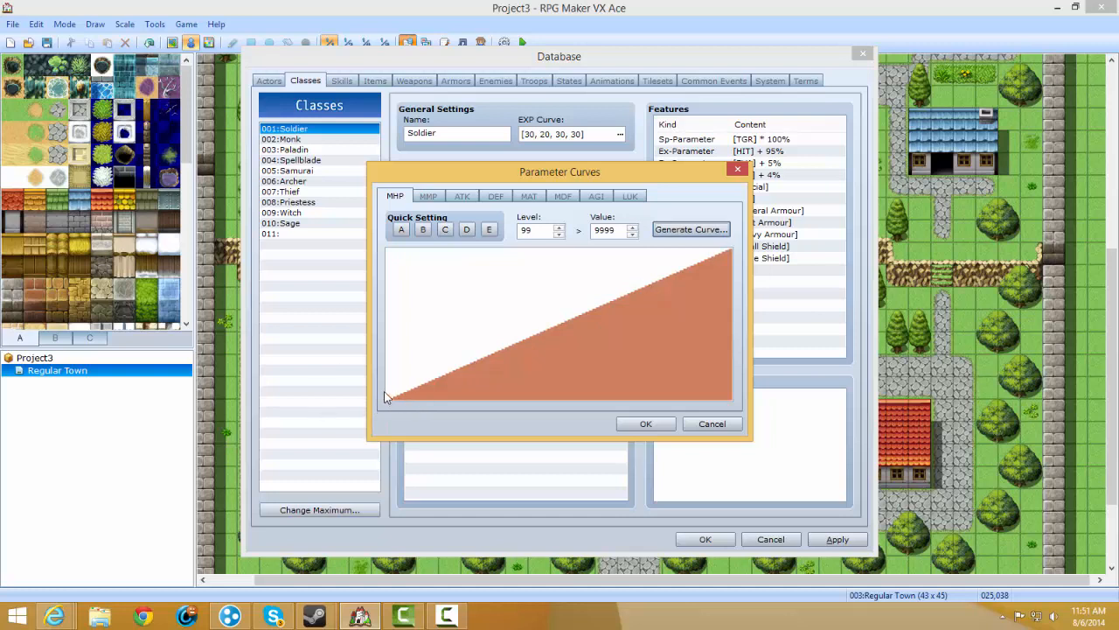
Draw jagged freehand peaks into the Soldier's MHP curve, and redraw it from quick setting A as a rising curve to 9638 at level 99.
mouse_move(398, 339)
left_mouse_down()
mouse_move(404, 280)
mouse_move(612, 320)
mouse_move(417, 369)
mouse_move(490, 333)
mouse_move(515, 304)
mouse_move(604, 300)
mouse_move(657, 318)
mouse_move(747, 259)
mouse_move(699, 429)
mouse_move(330, 452)
mouse_move(445, 440)
mouse_move(488, 308)
mouse_move(581, 365)
mouse_move(670, 284)
mouse_move(757, 331)
left_mouse_up()
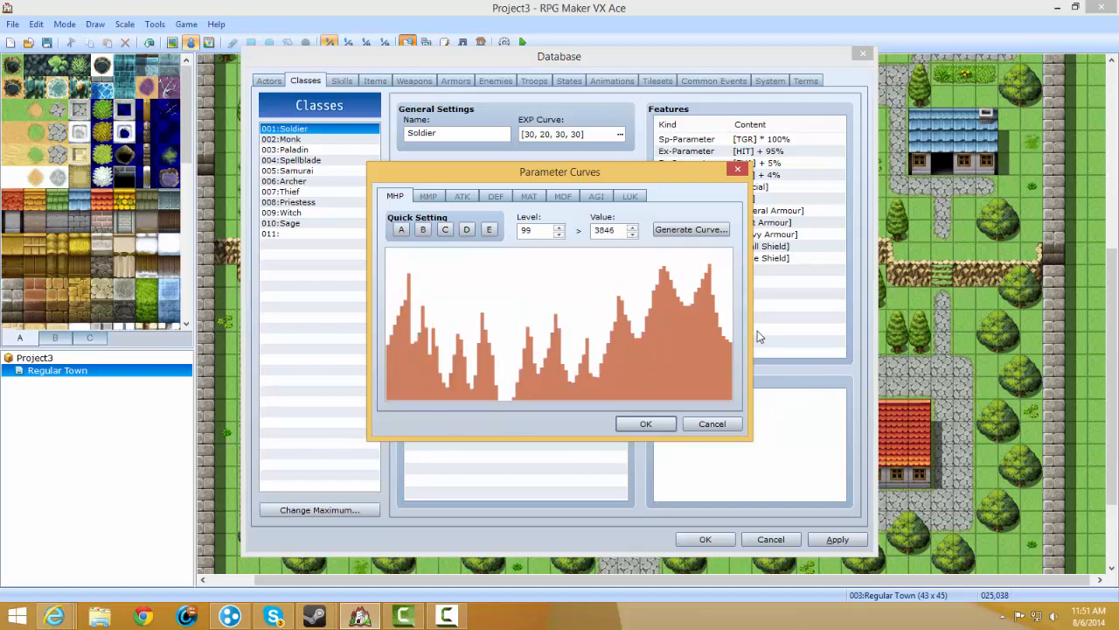
mouse_move(476, 268)
left_mouse_down()
mouse_move(500, 327)
mouse_move(511, 411)
mouse_move(520, 253)
mouse_move(551, 398)
mouse_move(559, 385)
left_mouse_up()
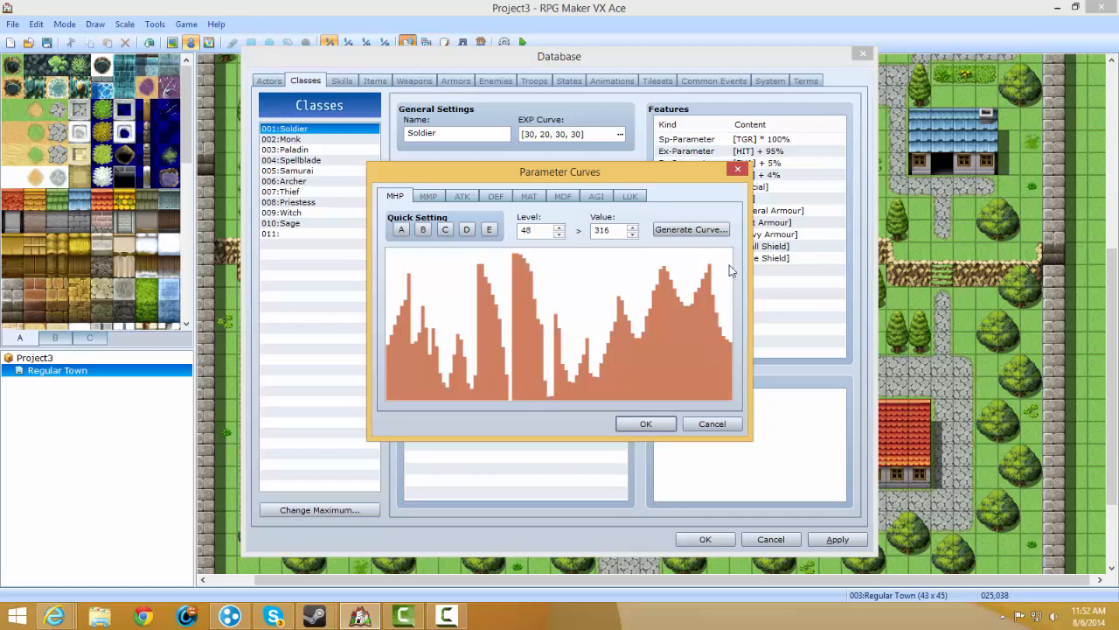
left_click(401, 229)
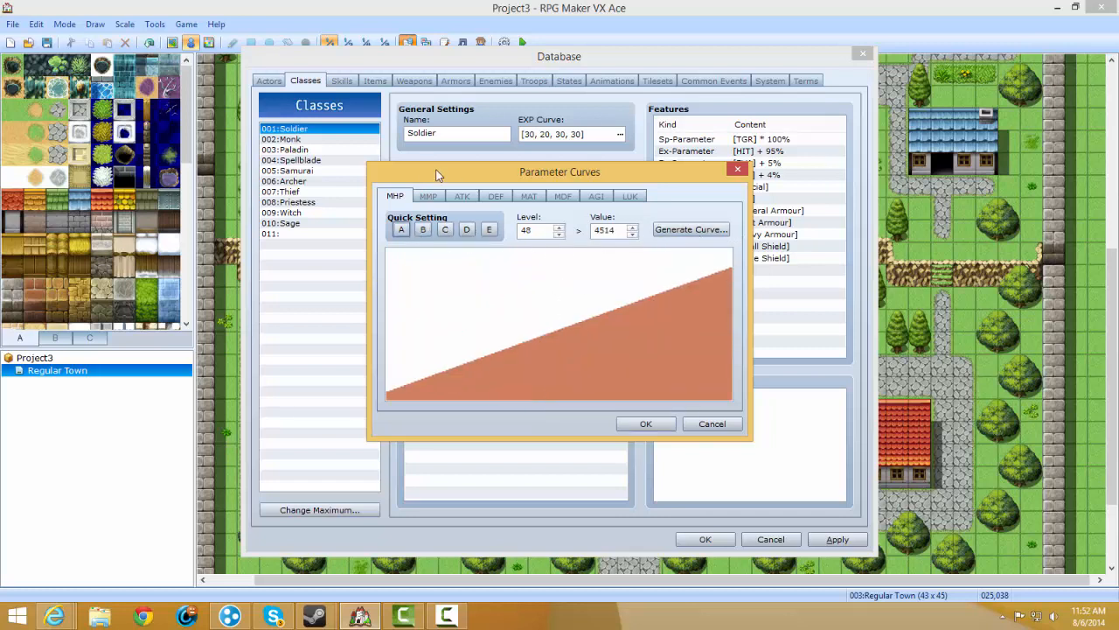
left_click(389, 401)
left_click_drag(624, 317, 749, 251)
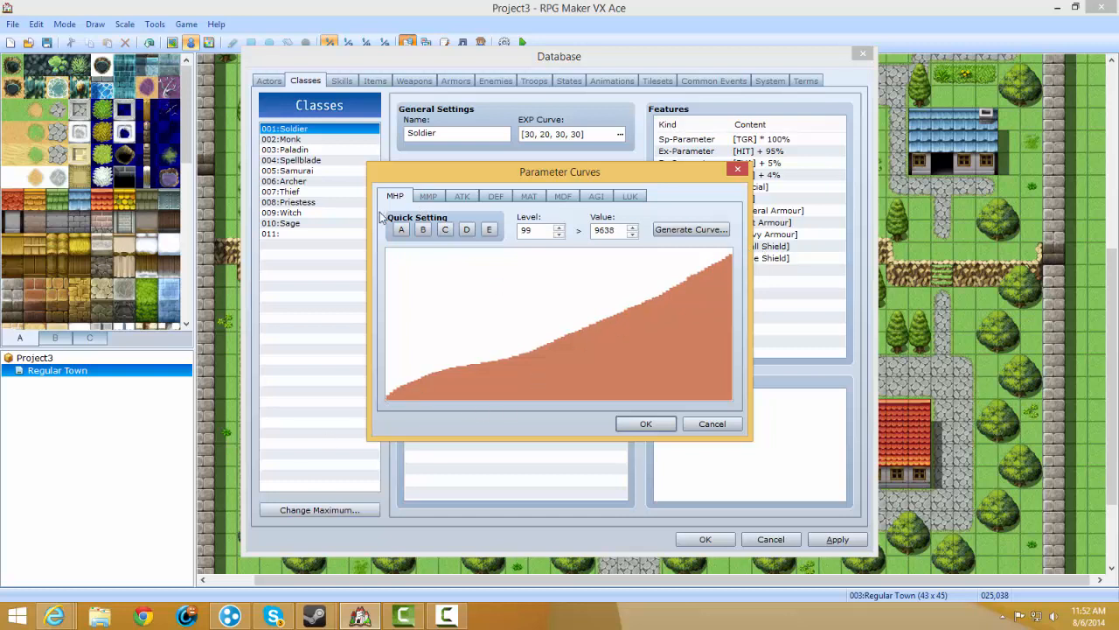
Review the Soldier's MMP, ATK, DEF, MAT, MDF, AGI and LUK parameter curves, and close them without saving changes.
left_click(429, 198)
left_click(492, 197)
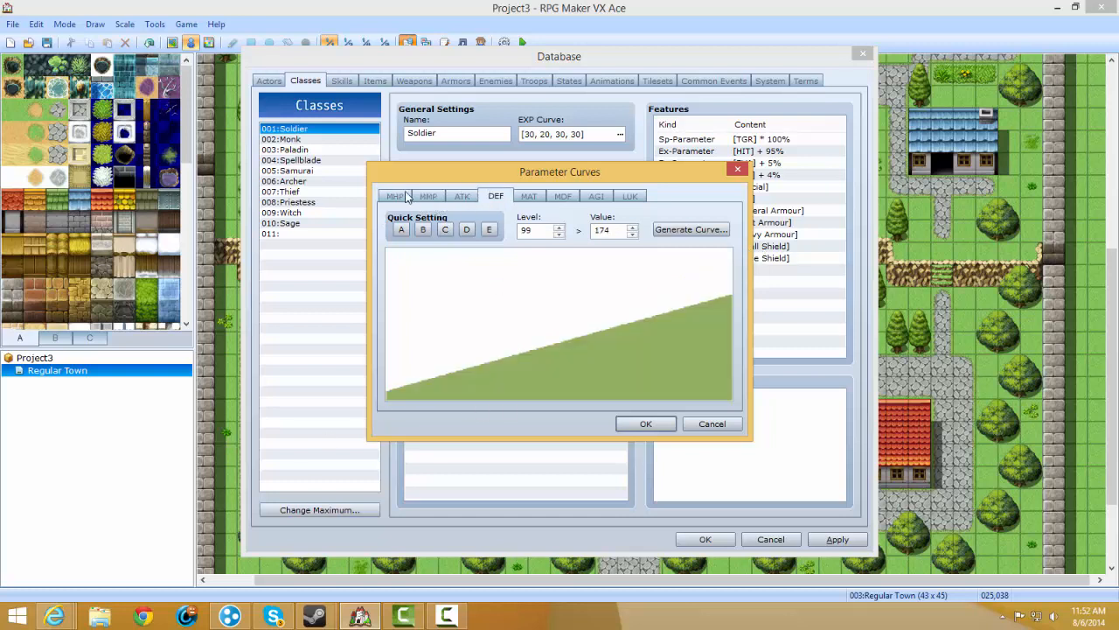
left_click(397, 199)
left_click(428, 198)
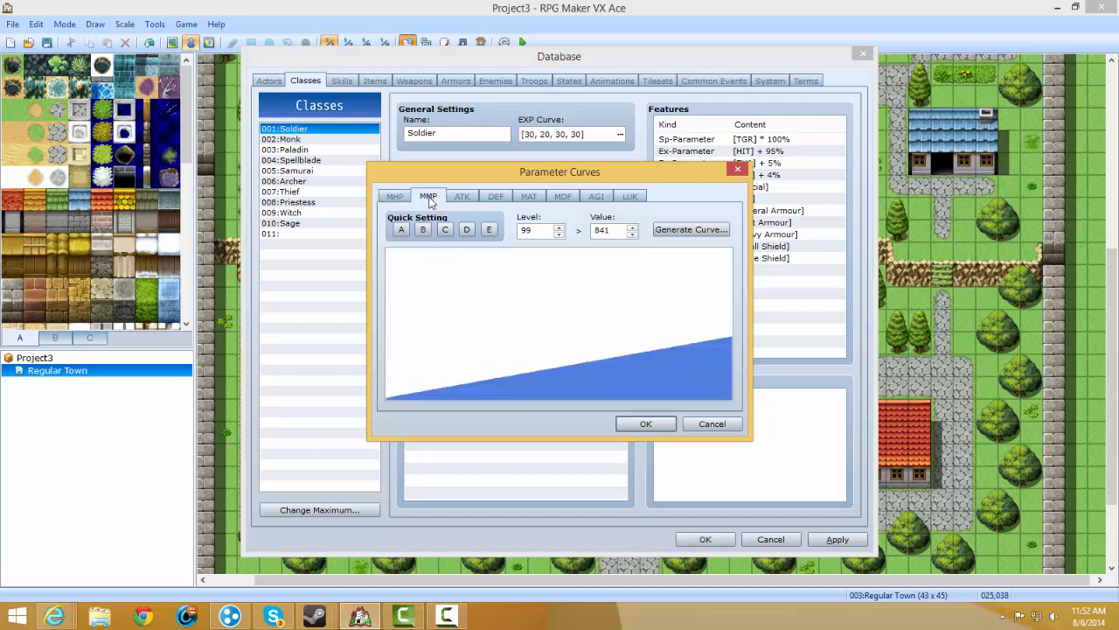
left_click(469, 198)
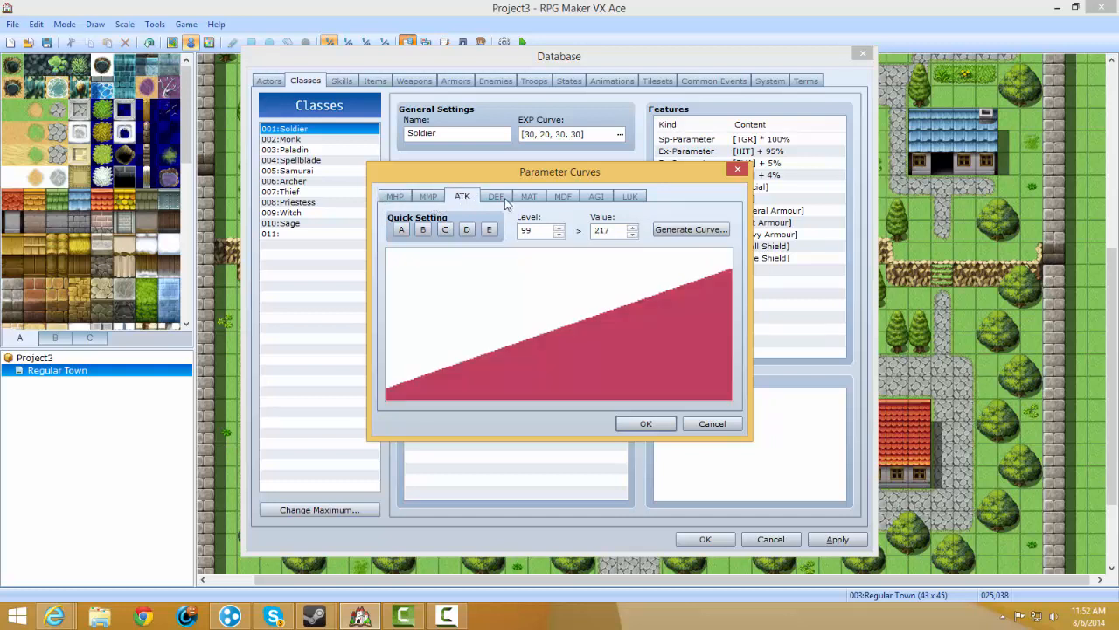
left_click(502, 198)
left_click(532, 199)
left_click(562, 198)
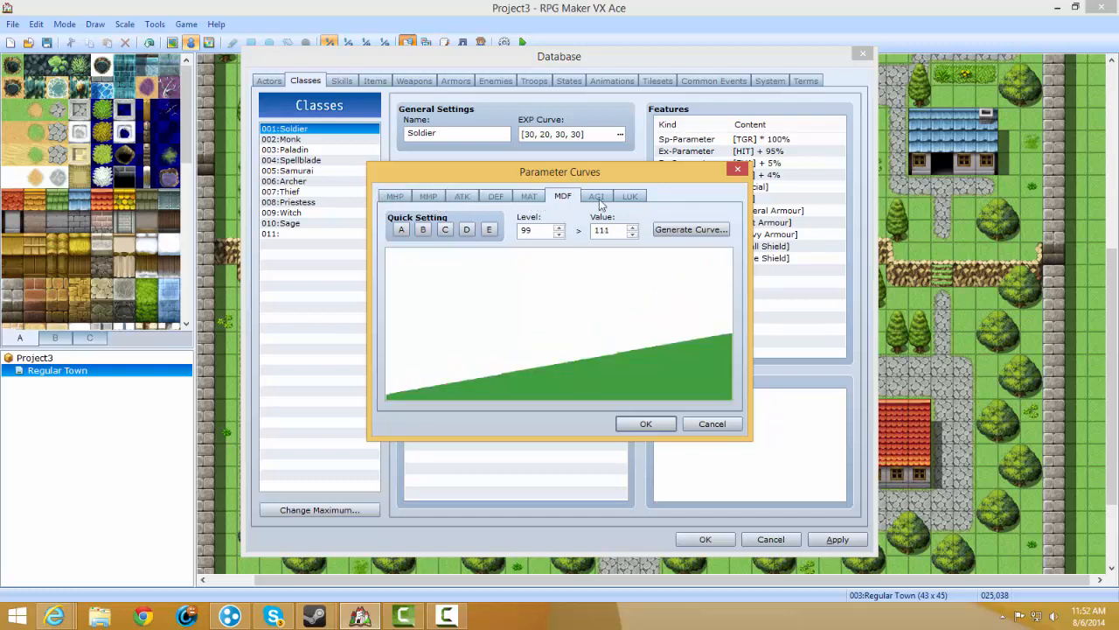
left_click(599, 202)
left_click(630, 198)
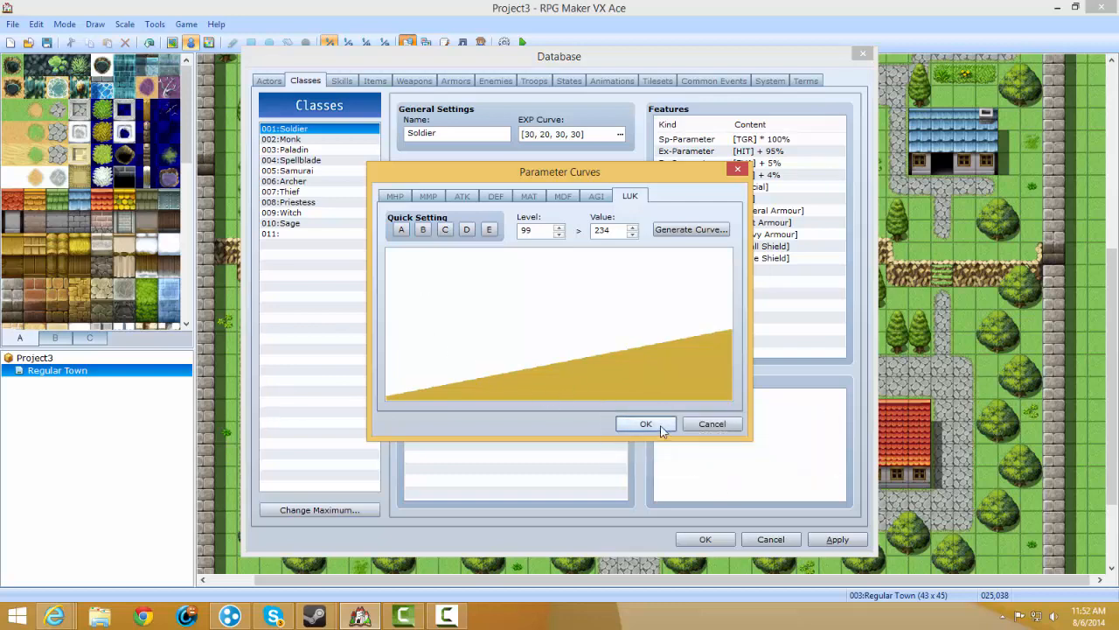
left_click(696, 423)
left_click(506, 378)
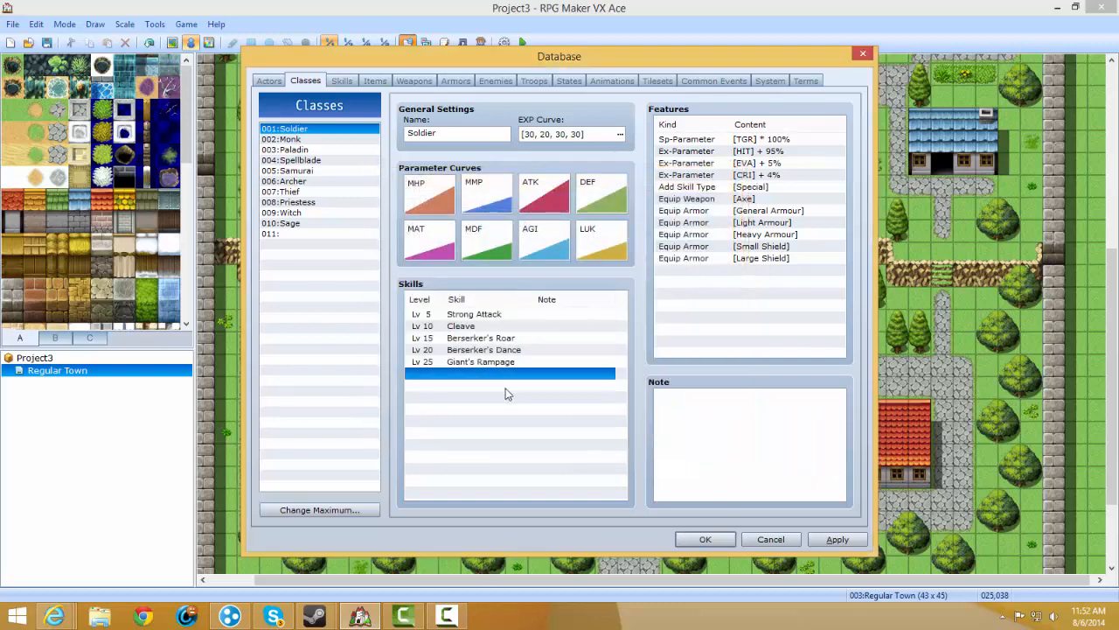
double_click(595, 241)
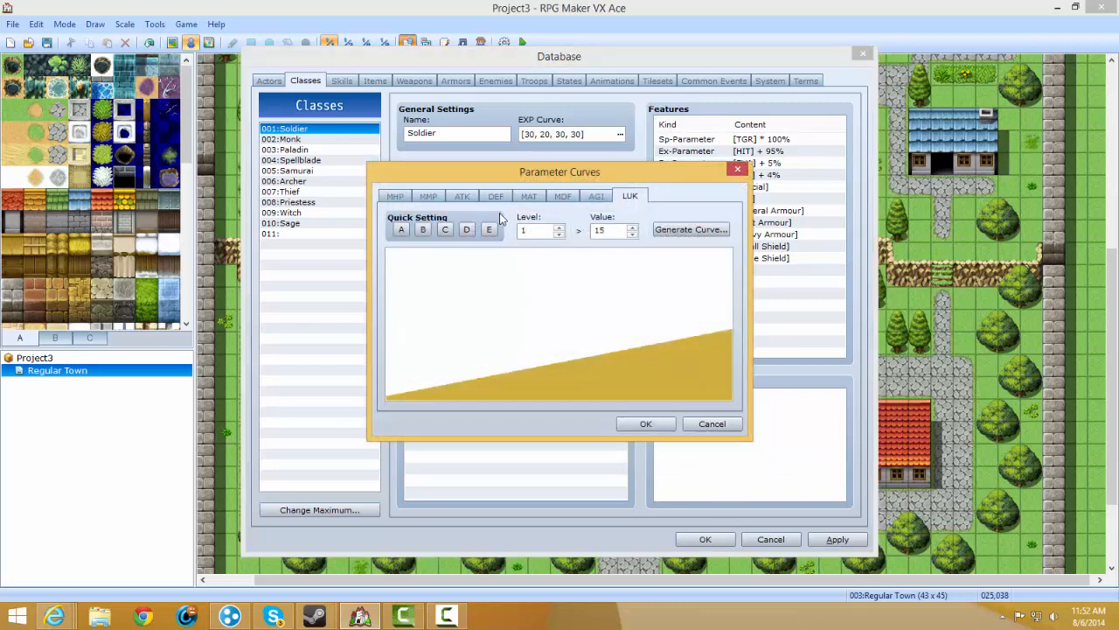
left_click(712, 423)
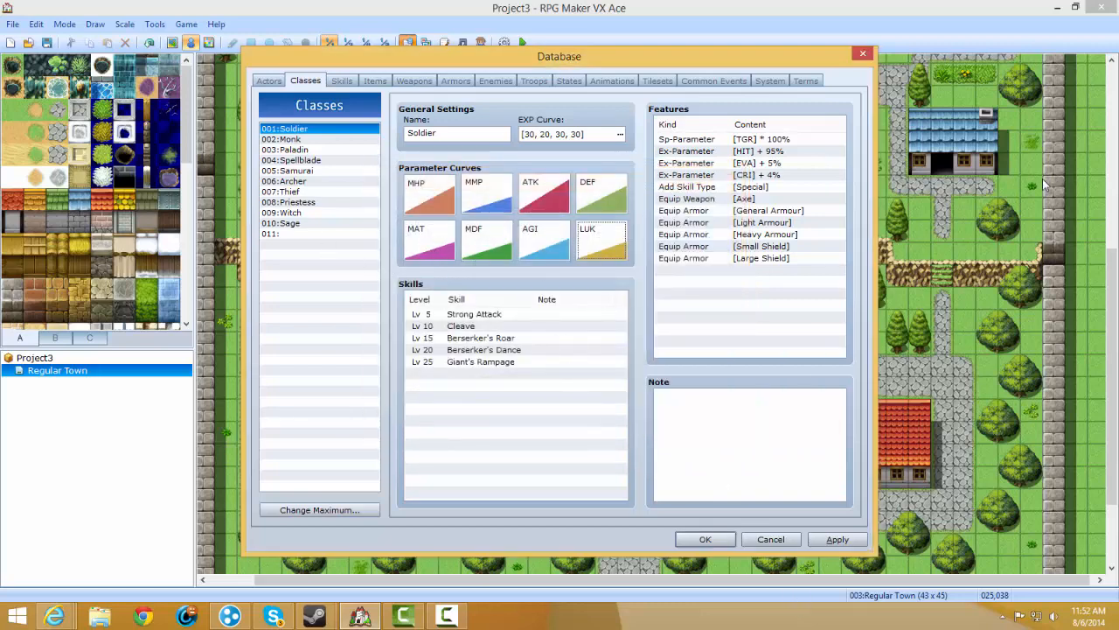
View the options for adding a feature to the Soldier class, and close them without adding one.
left_click(725, 153)
double_click(722, 308)
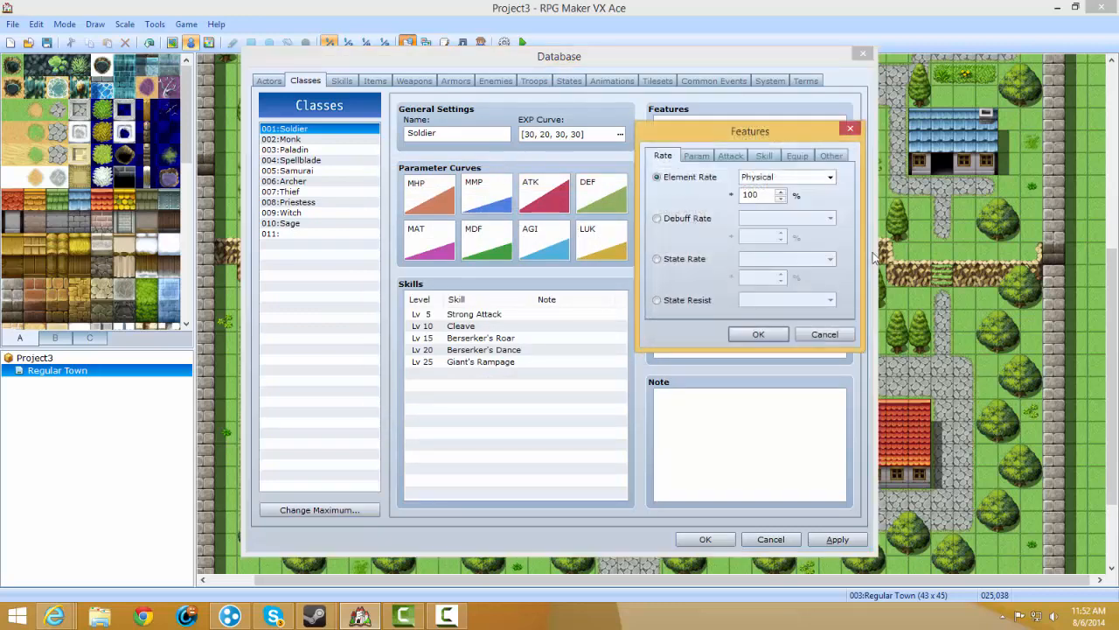
left_click(826, 334)
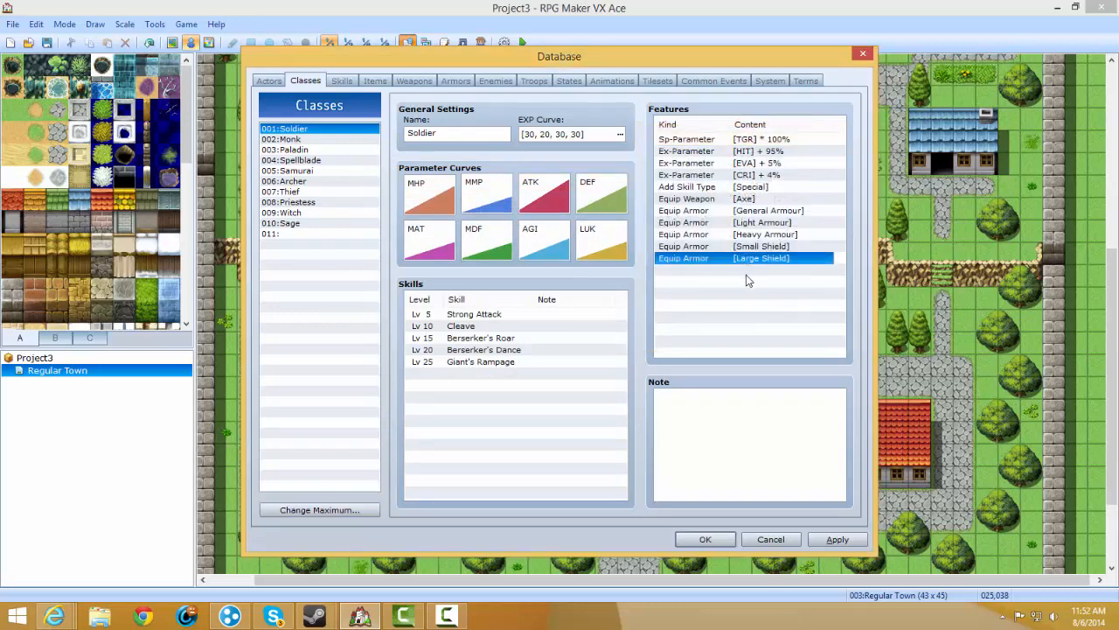
double_click(746, 271)
left_click(822, 333)
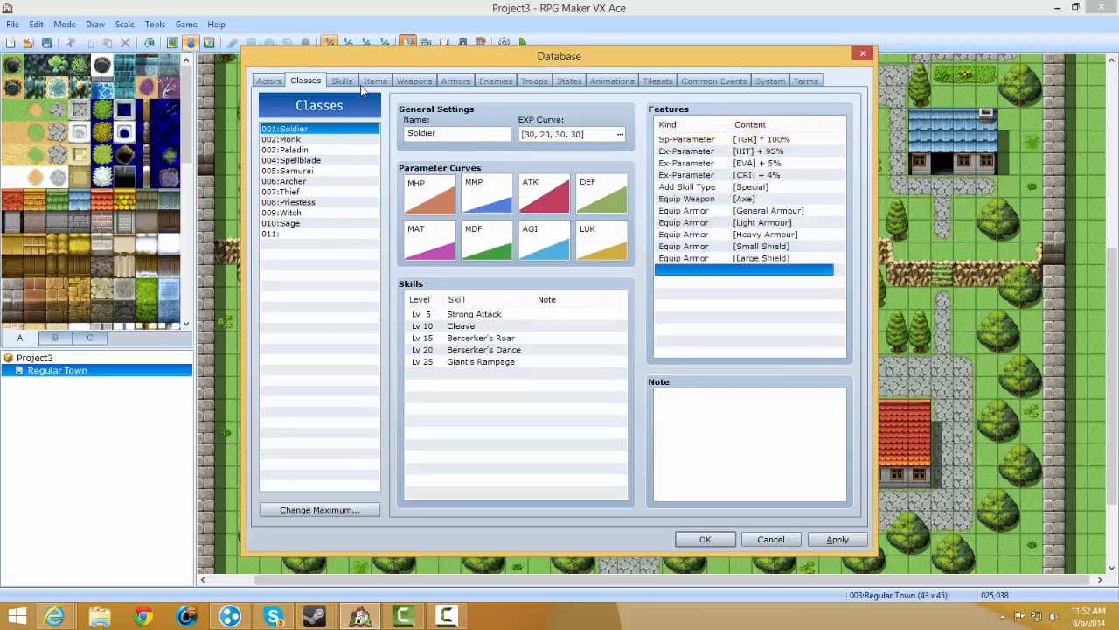
Set the Soldier's EXP curve to base value 50, extra value 40, acceleration A 50 and acceleration B 50.
double_click(595, 135)
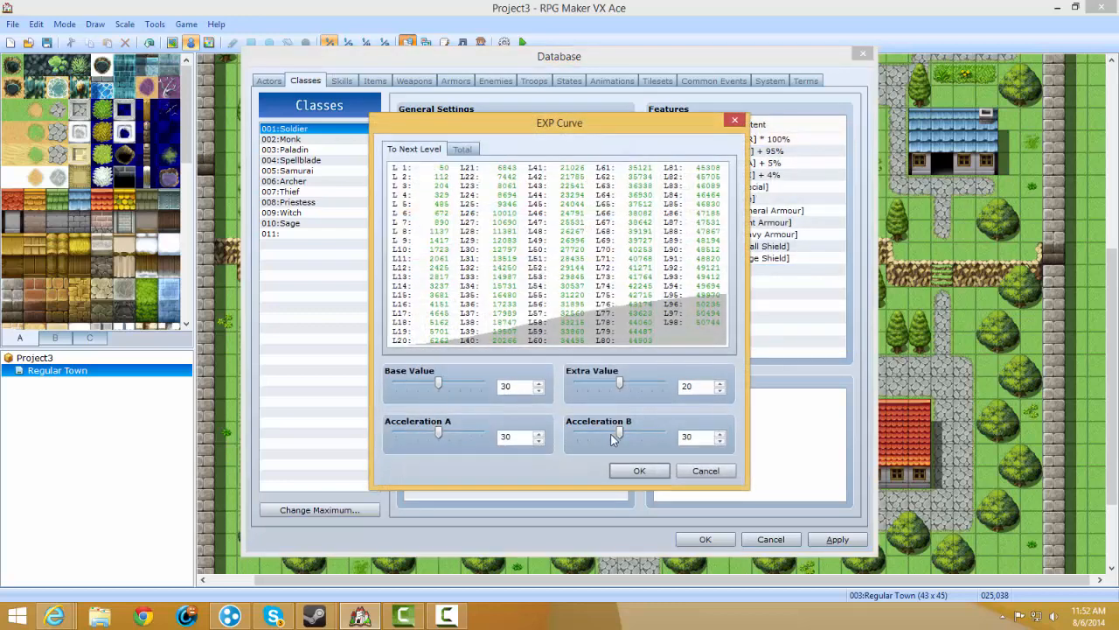
left_click_drag(614, 436, 673, 451)
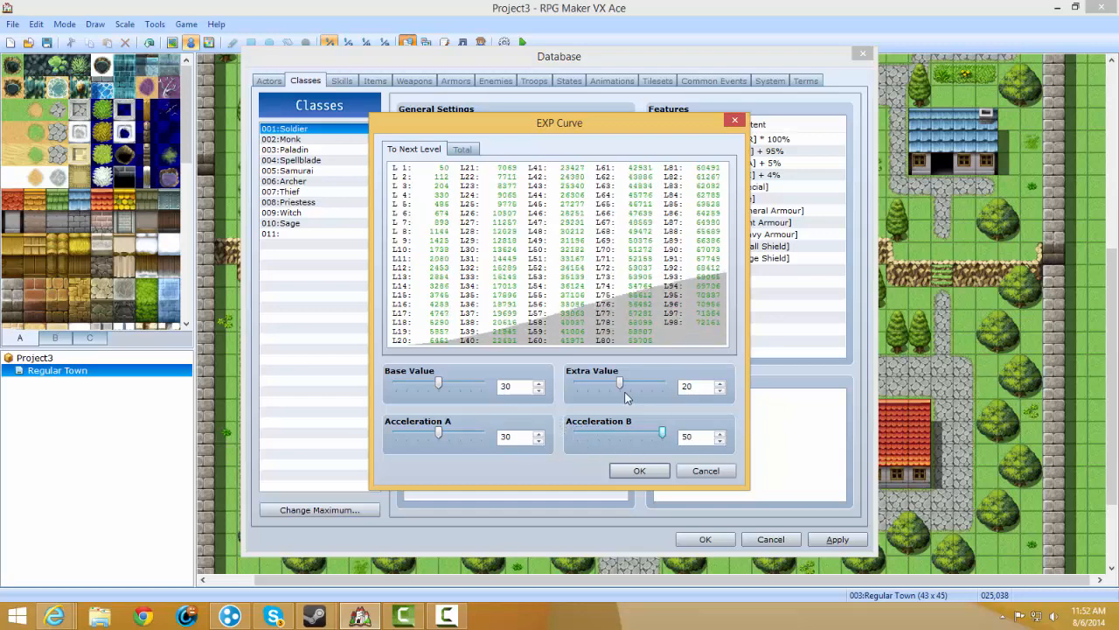
left_click_drag(622, 385, 699, 376)
left_click_drag(436, 385, 481, 385)
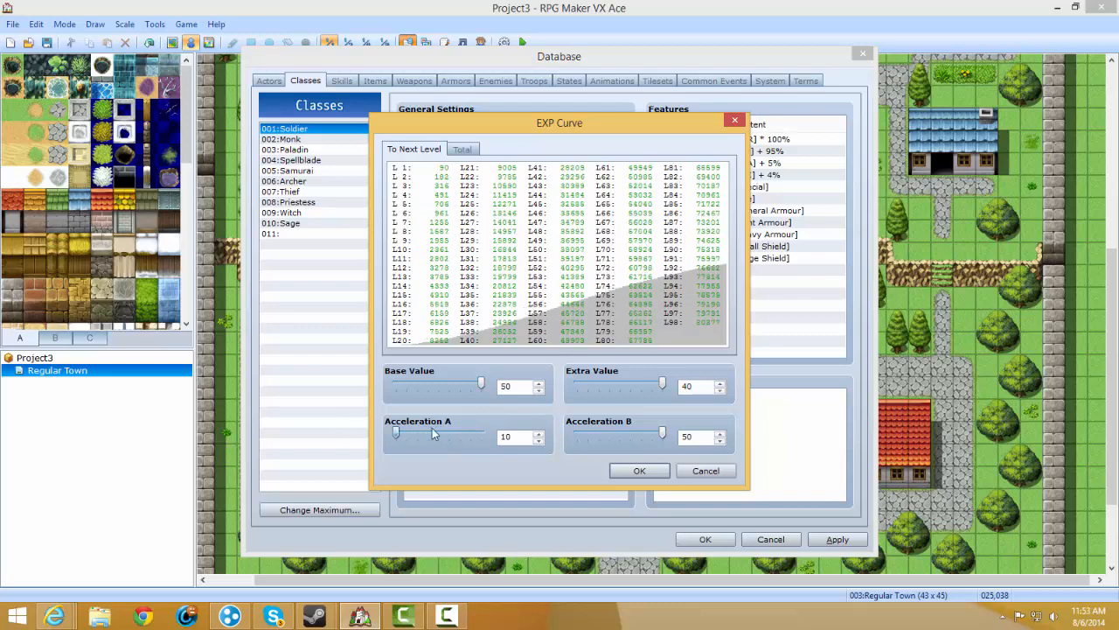
left_click_drag(430, 432, 634, 428)
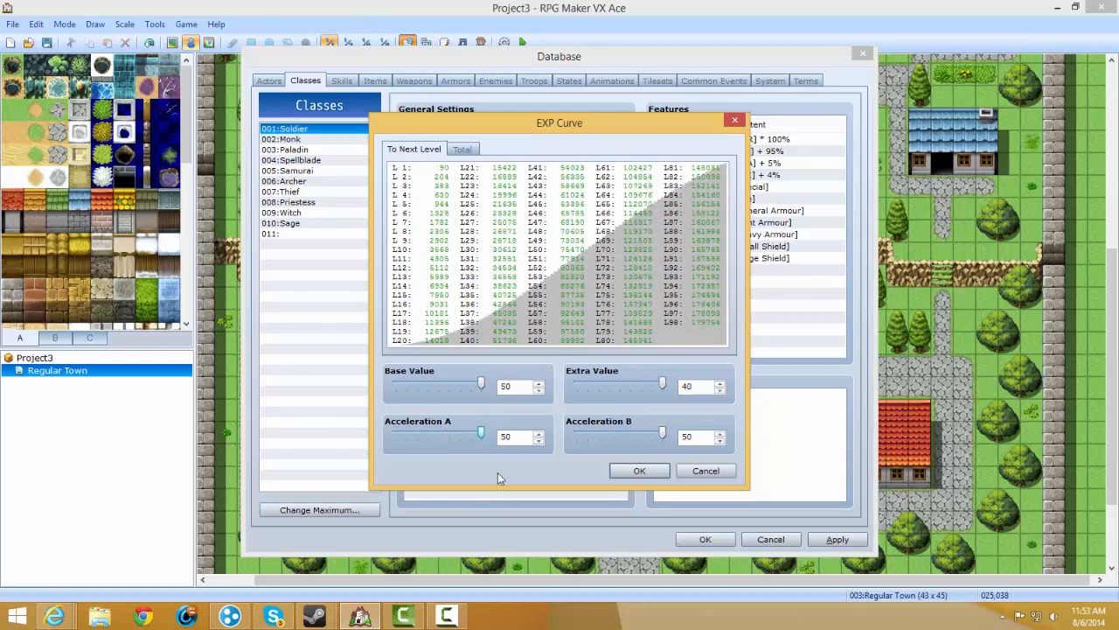
left_click_drag(460, 432, 629, 422)
left_click(639, 470)
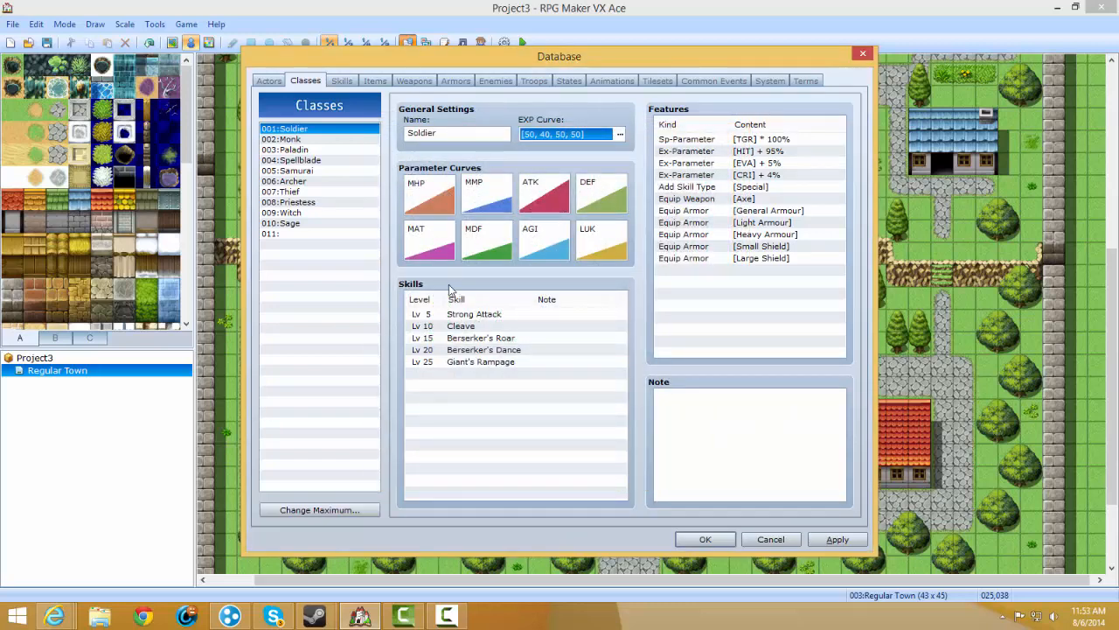
Add the Attack skill to the Soldier class at level 1 with the note "=D".
double_click(459, 374)
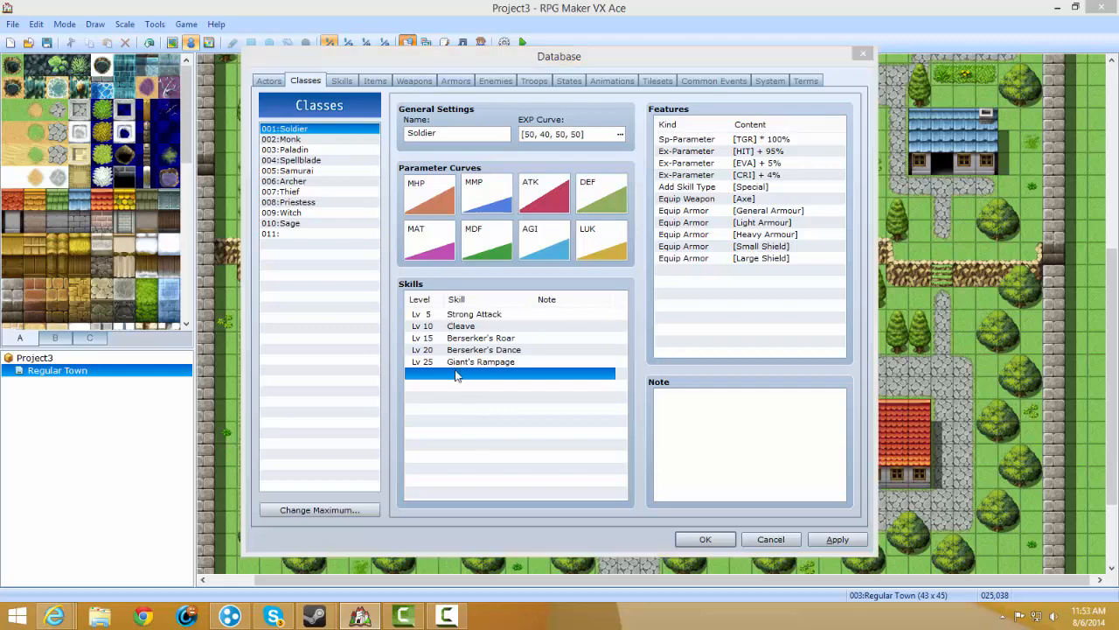
left_click(546, 369)
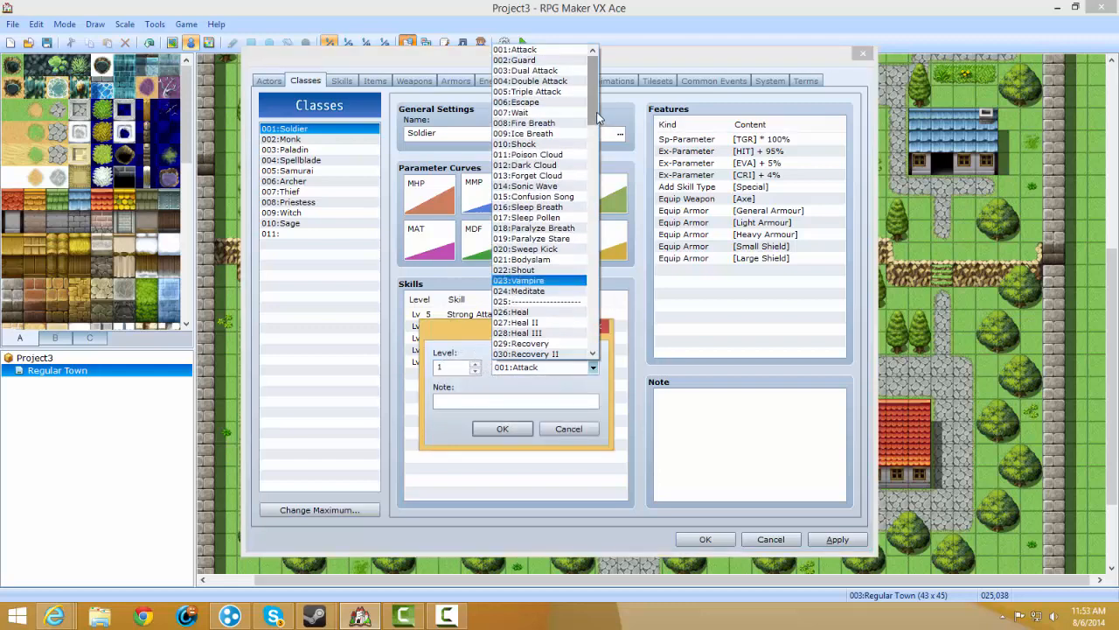
left_click_drag(595, 119, 598, 336)
left_click(573, 399)
double_click(444, 365)
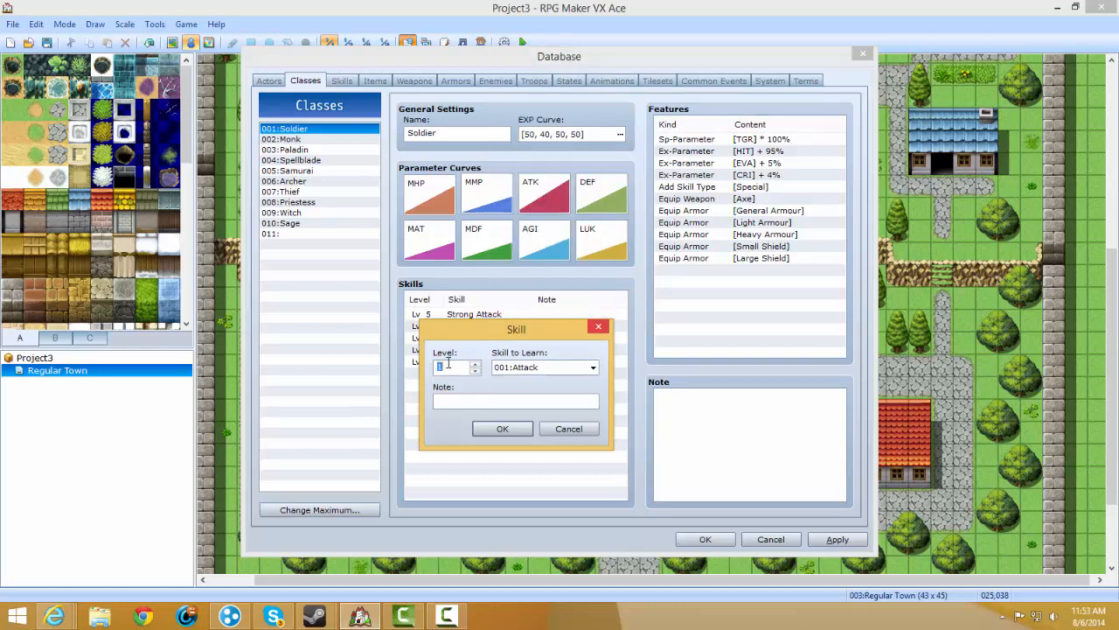
left_click(538, 367)
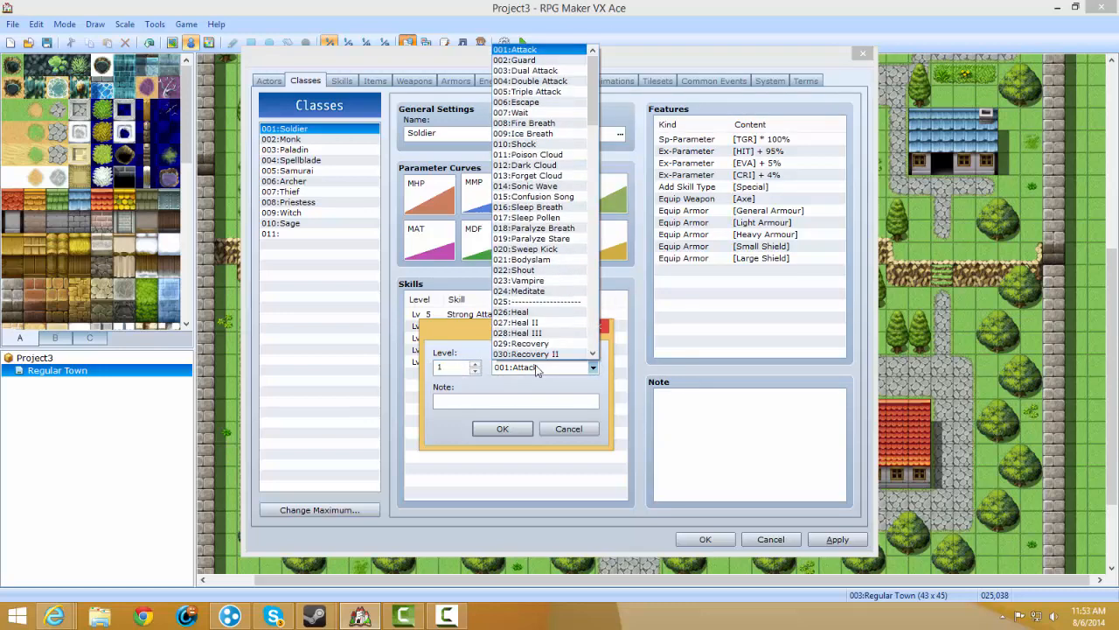
left_click(535, 364)
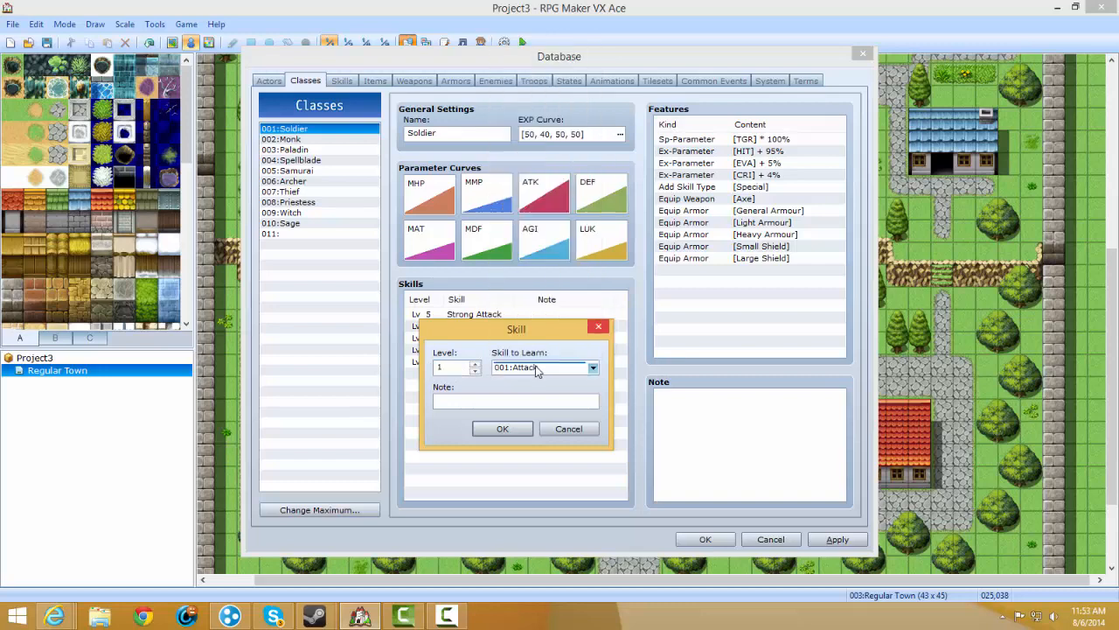
left_click(470, 401)
type("=D")
key("Return")
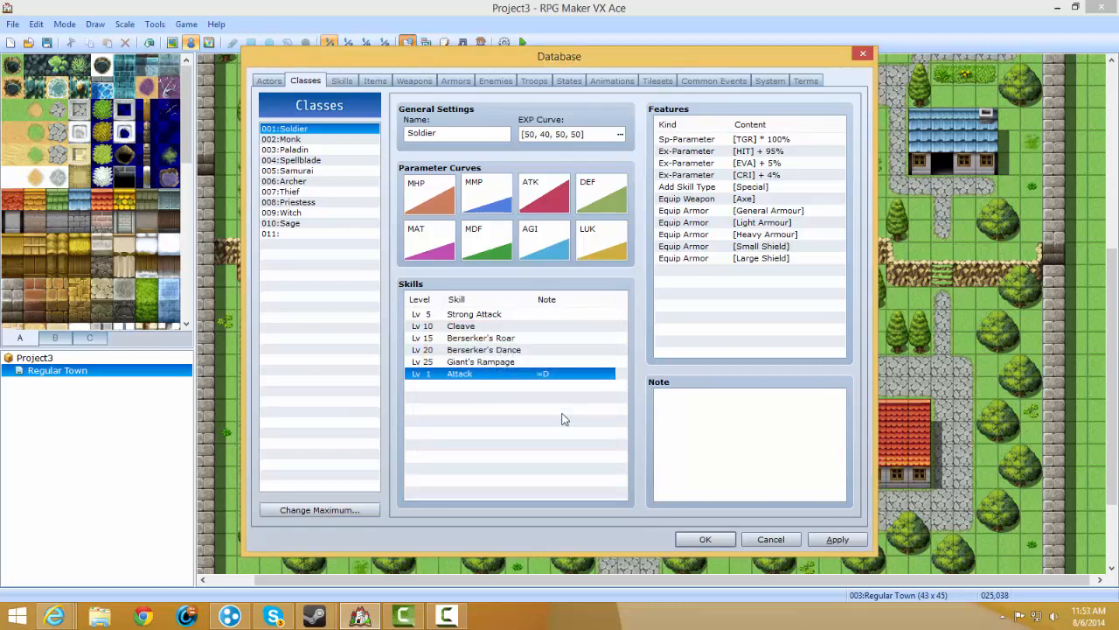
left_click(707, 430)
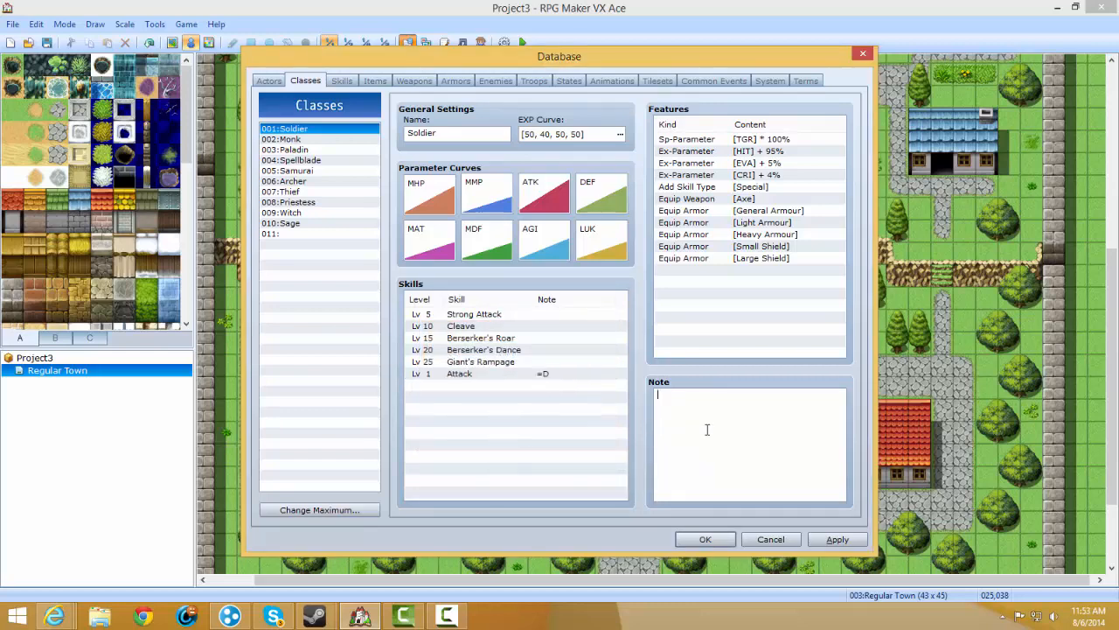
left_click(591, 382)
left_click(700, 416)
left_click(451, 372)
left_click(724, 431)
left_click(717, 200)
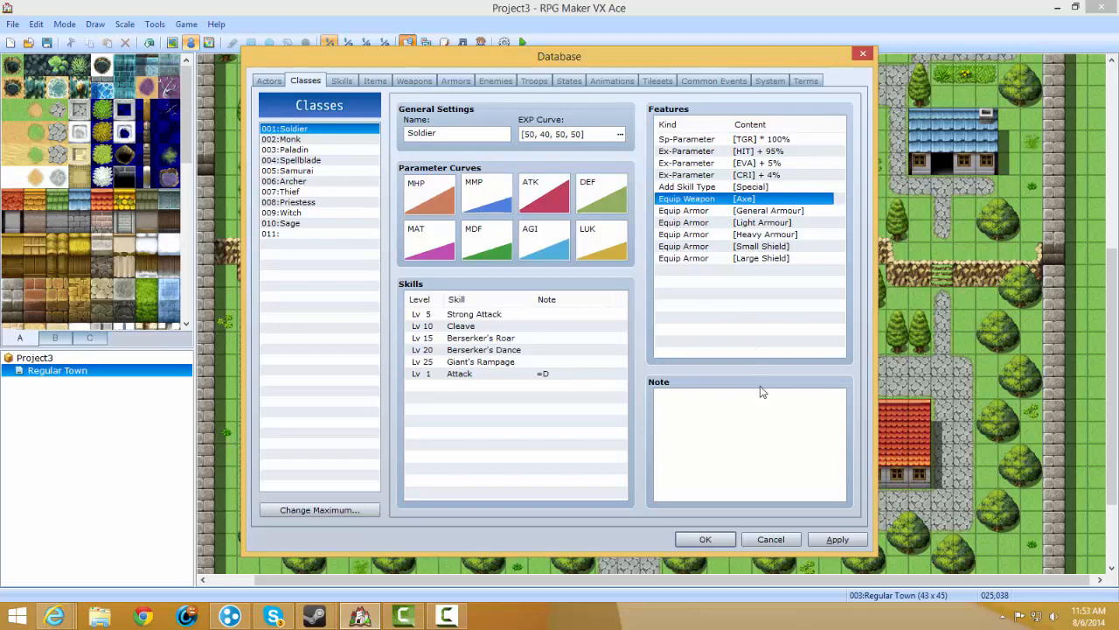
Raise the maximum number of skills in the database to 127.
left_click(339, 84)
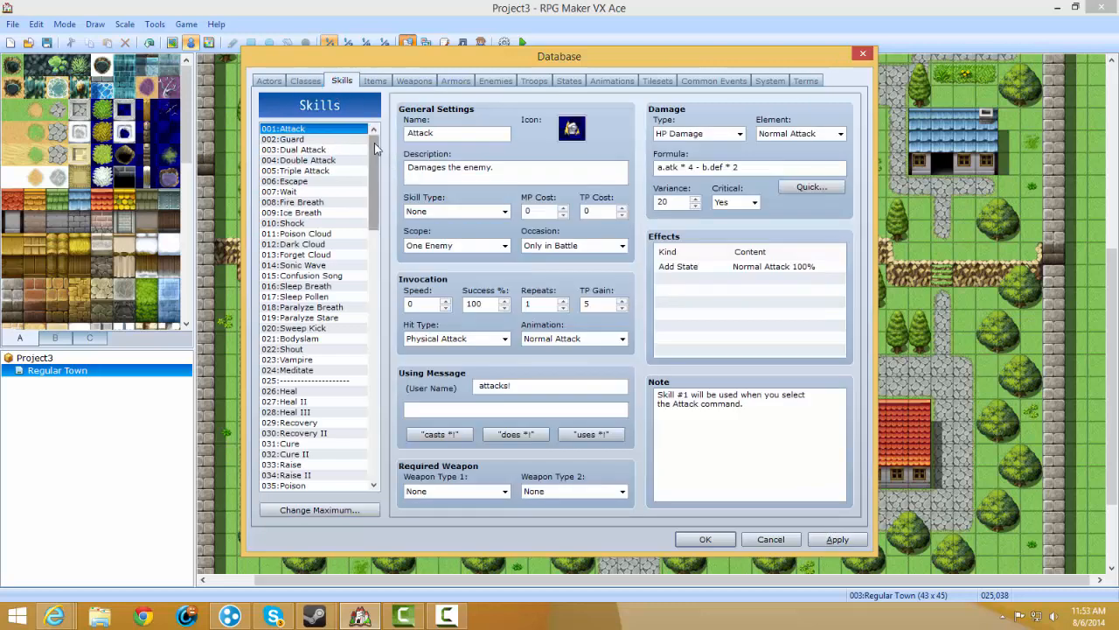
left_click_drag(374, 149, 363, 505)
left_click(328, 370)
left_click(345, 433)
left_click(298, 513)
left_click(355, 526)
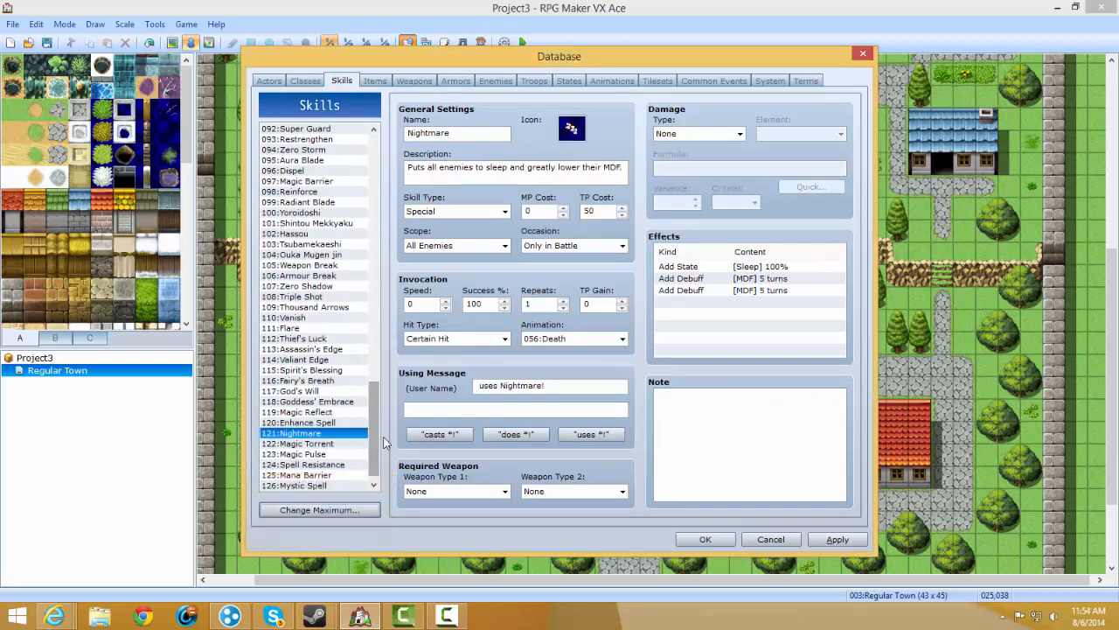
left_click_drag(376, 409, 376, 478)
Give the empty skill 127 the orange upward-arrow MAT icon.
left_click(319, 488)
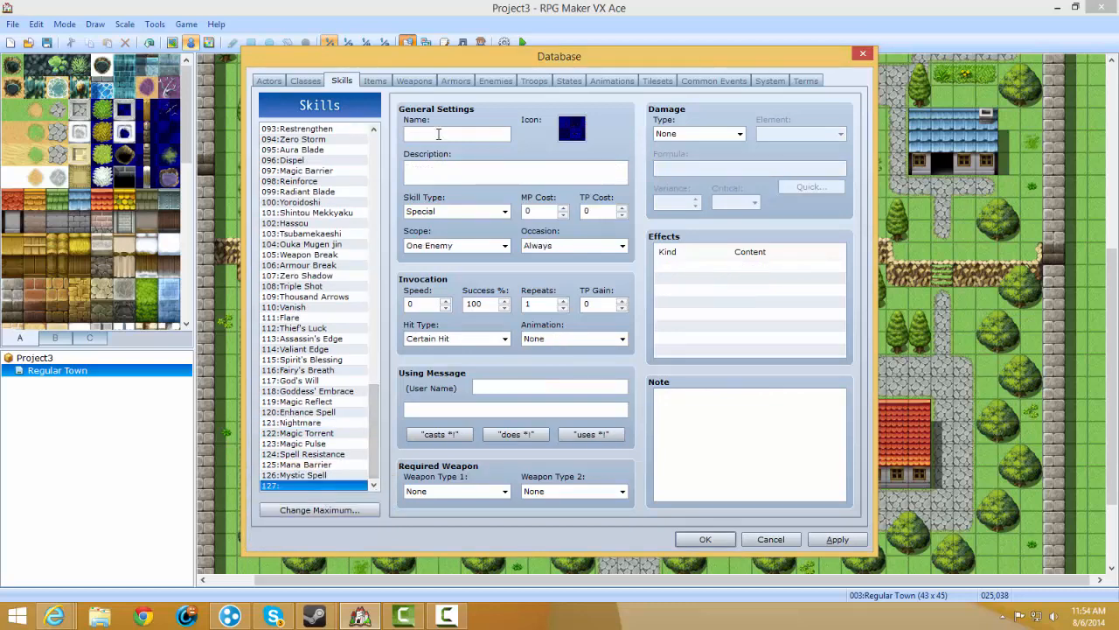
left_click(439, 133)
double_click(573, 131)
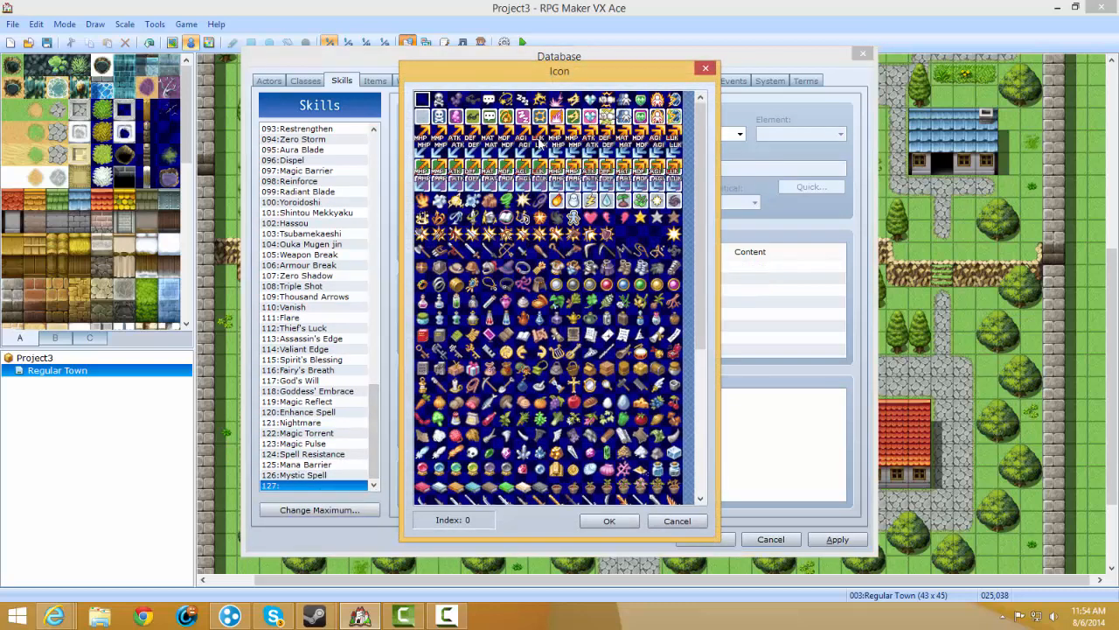
left_click(491, 134)
double_click(487, 134)
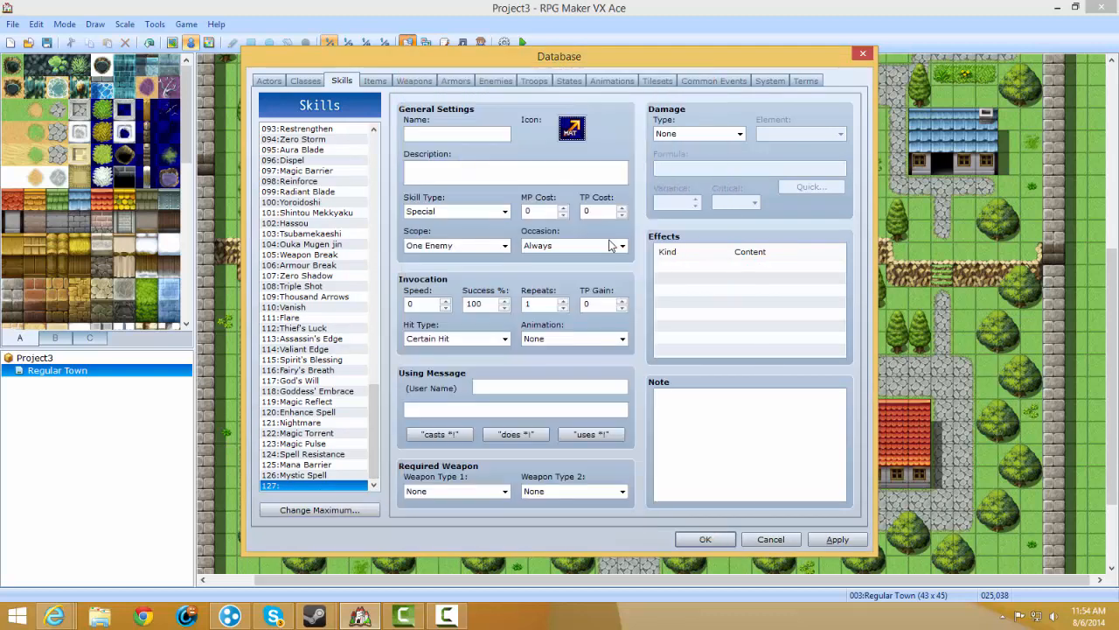
Examine the description of the Fairy's Breath skill as an example for the new skill.
left_click(468, 179)
left_click(341, 370)
left_click_drag(556, 167, 408, 172)
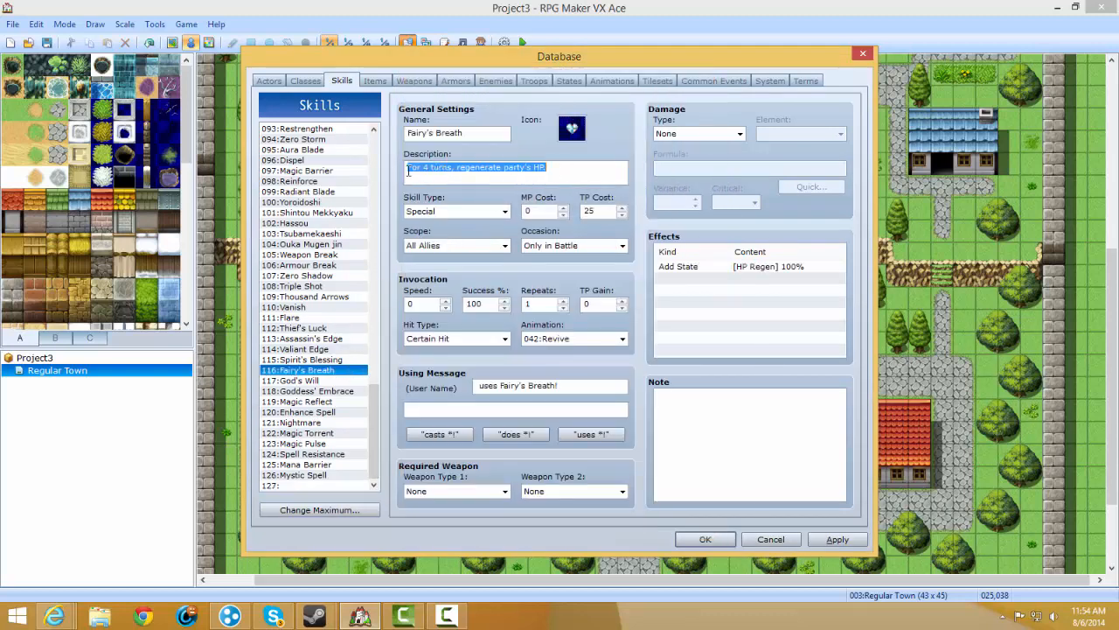
left_click(557, 173)
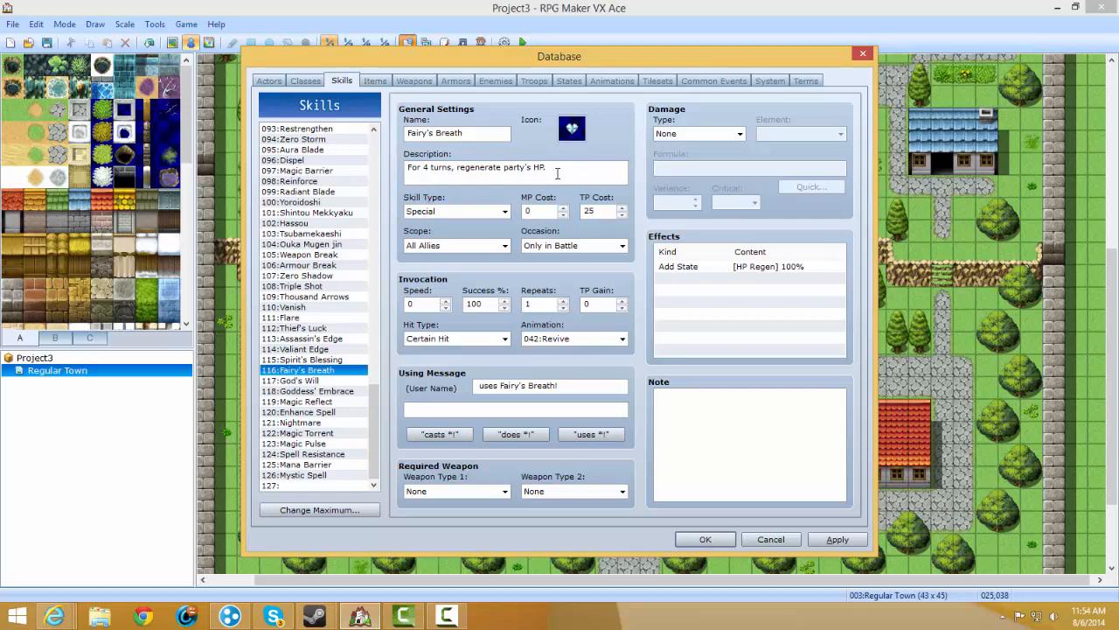
Review the skill type options and the MP and TP costs of the empty skill 127.
left_click(290, 486)
left_click(415, 211)
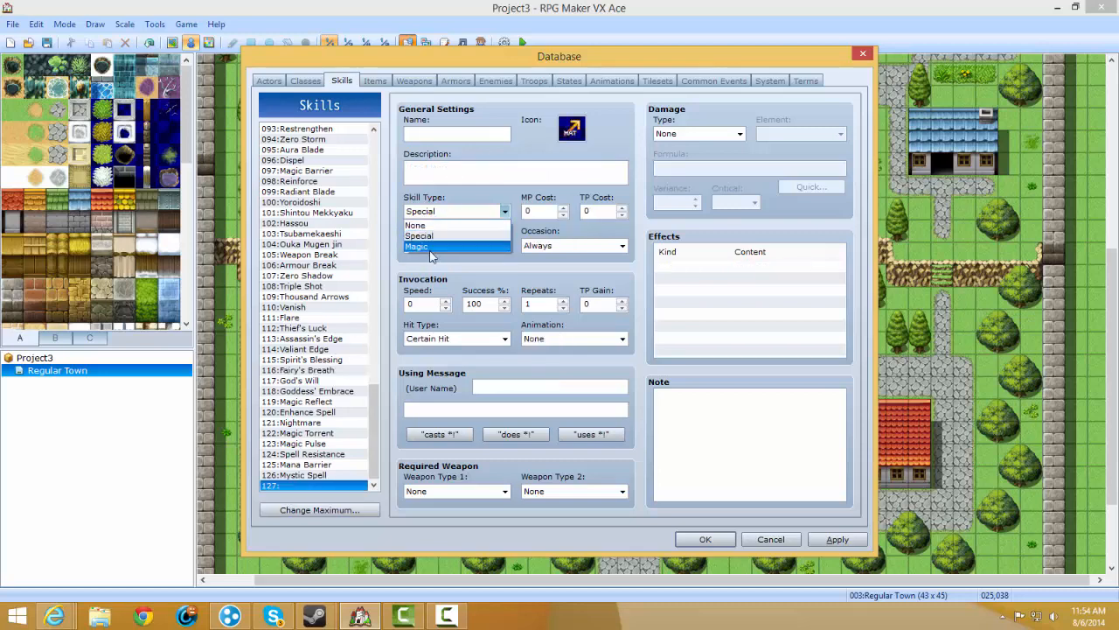
left_click(538, 181)
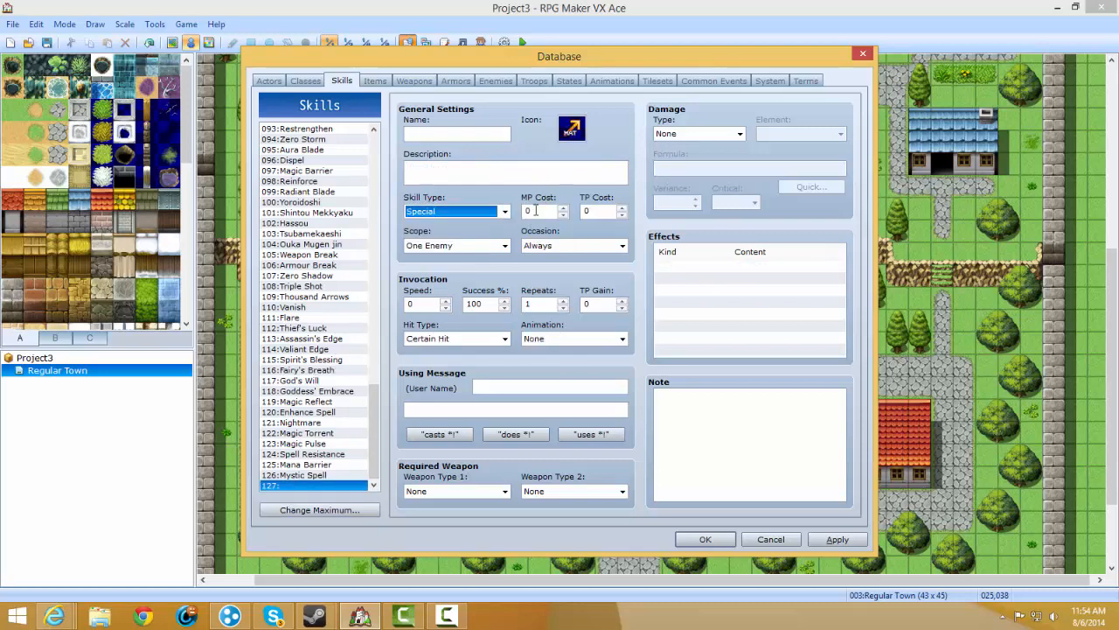
double_click(546, 216)
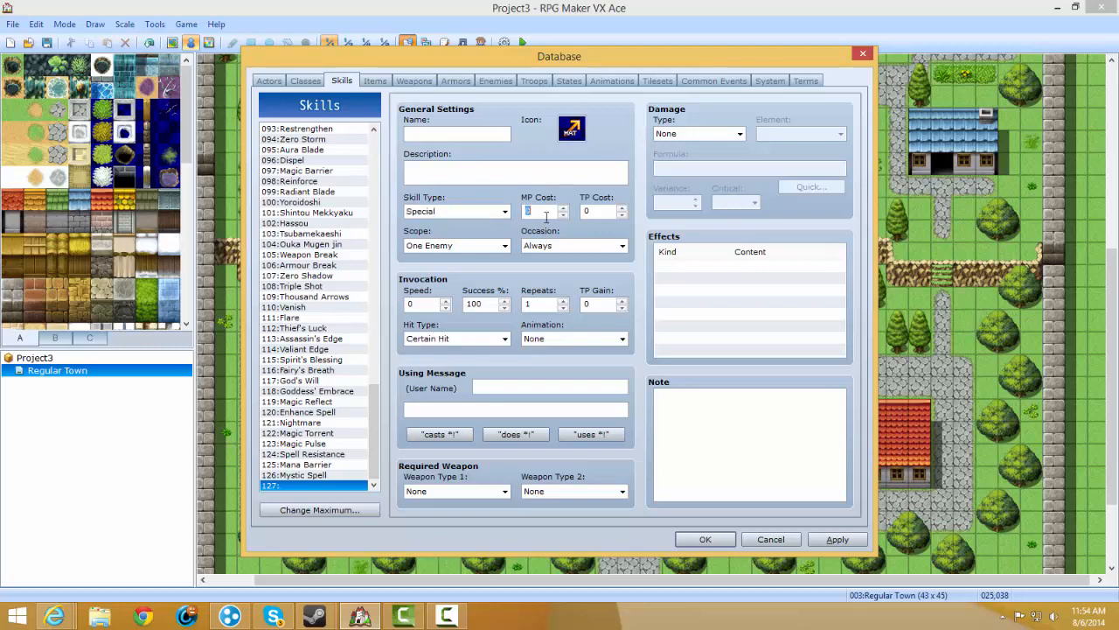
double_click(595, 210)
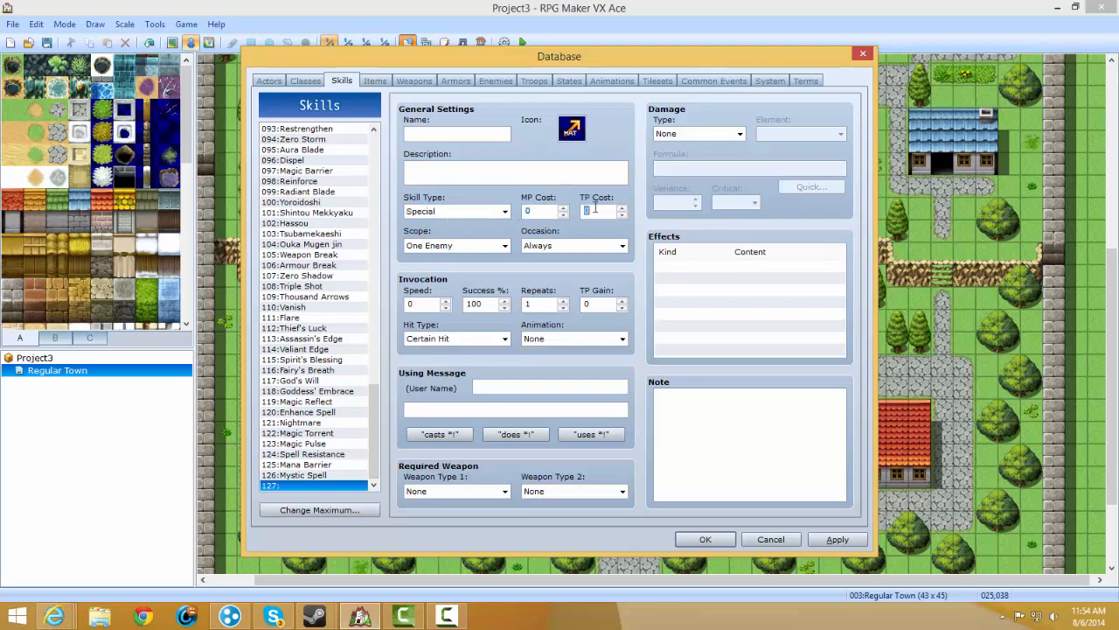
Try the Magic skill type on skill 127 and restore it to Special.
left_click(474, 211)
left_click(475, 224)
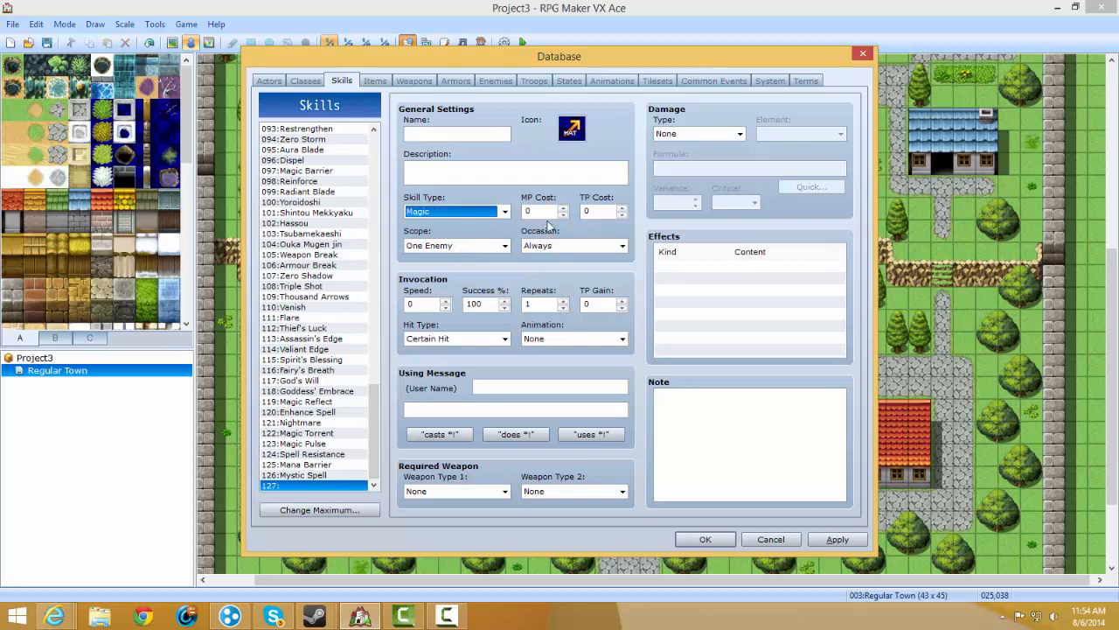
left_click(468, 212)
left_click(456, 233)
Examine the scope options, occasion options and invocation speed available for skill 127.
left_click(477, 252)
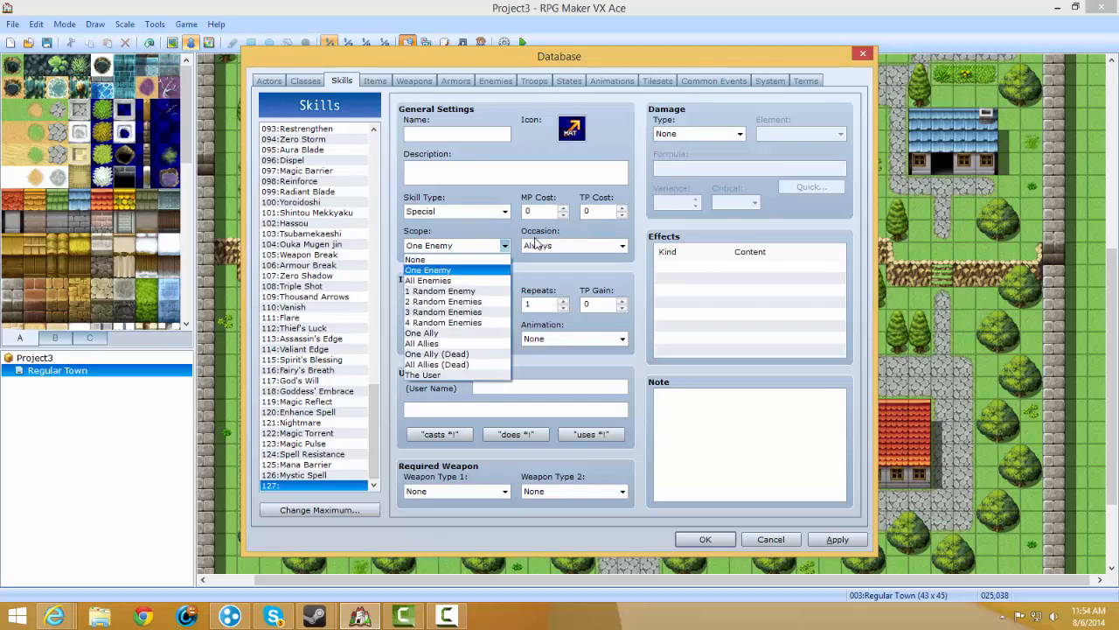
left_click(481, 251)
left_click(481, 252)
left_click(477, 252)
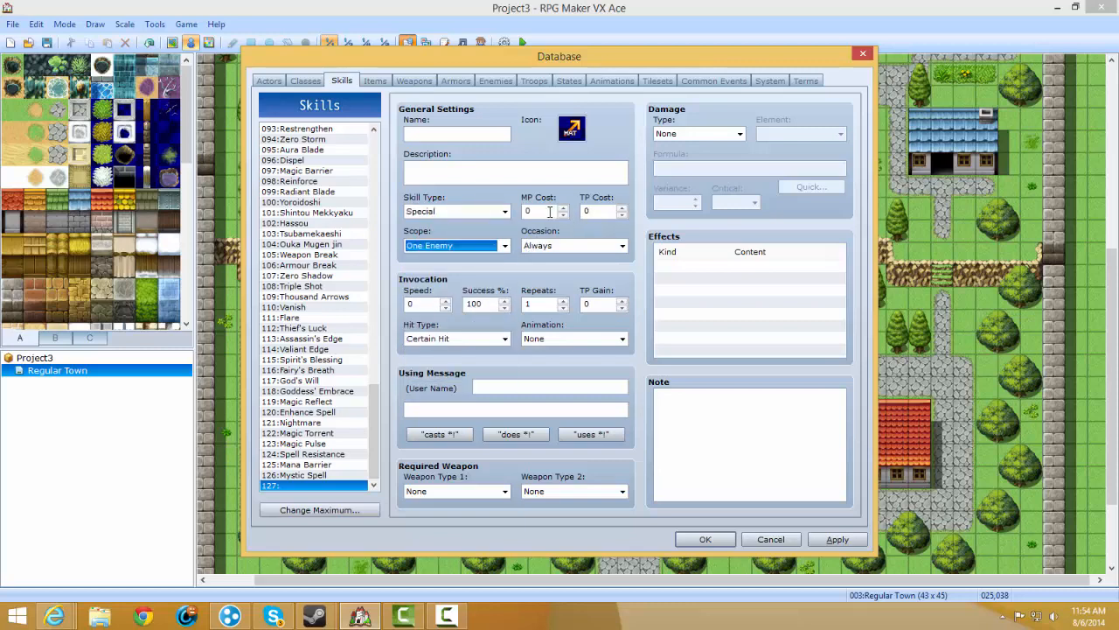
left_click(462, 251)
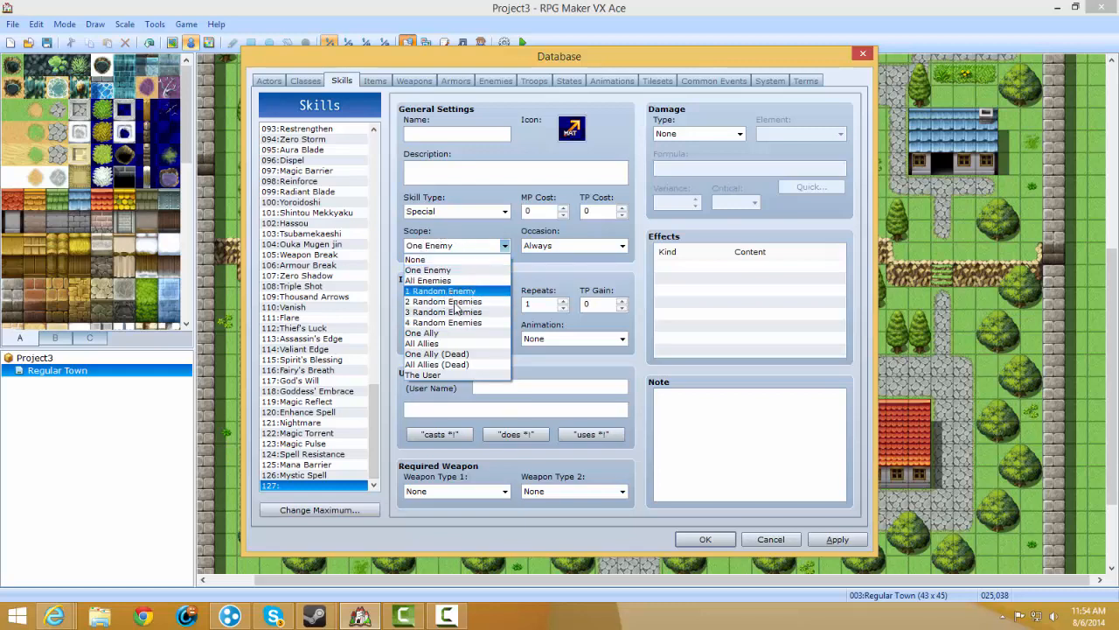
left_click(504, 248)
left_click(579, 245)
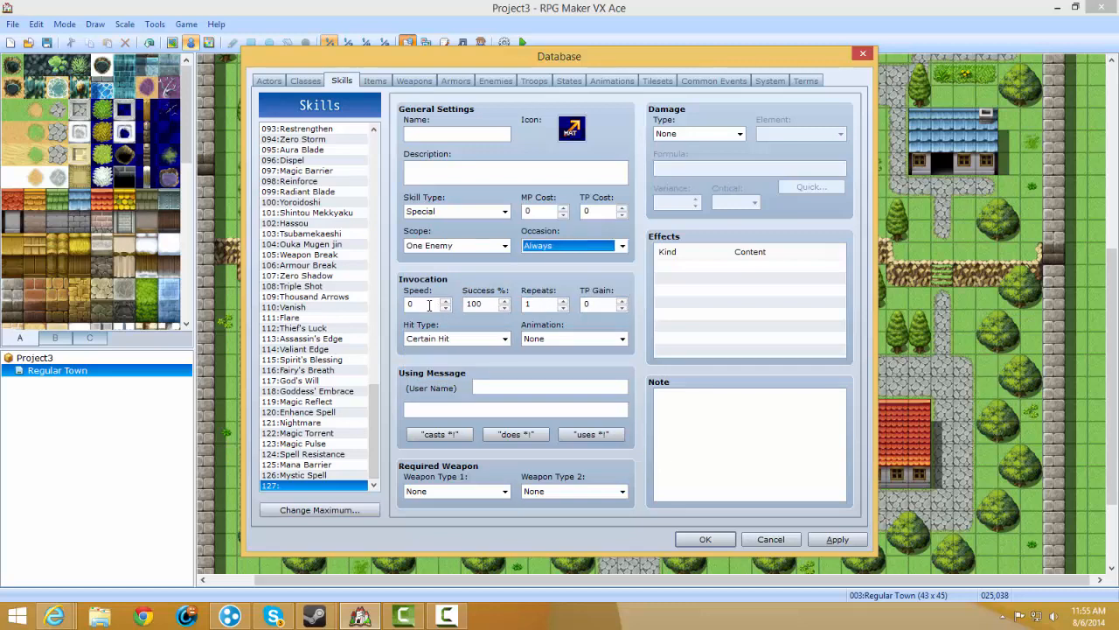
left_click(568, 245)
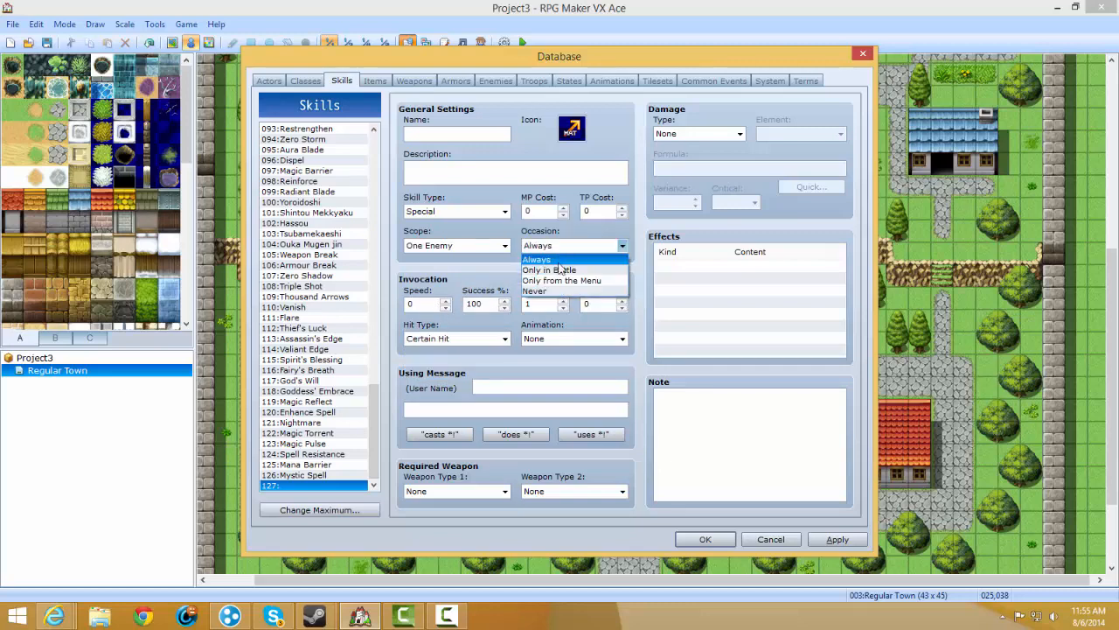
left_click(565, 258)
left_click(424, 304)
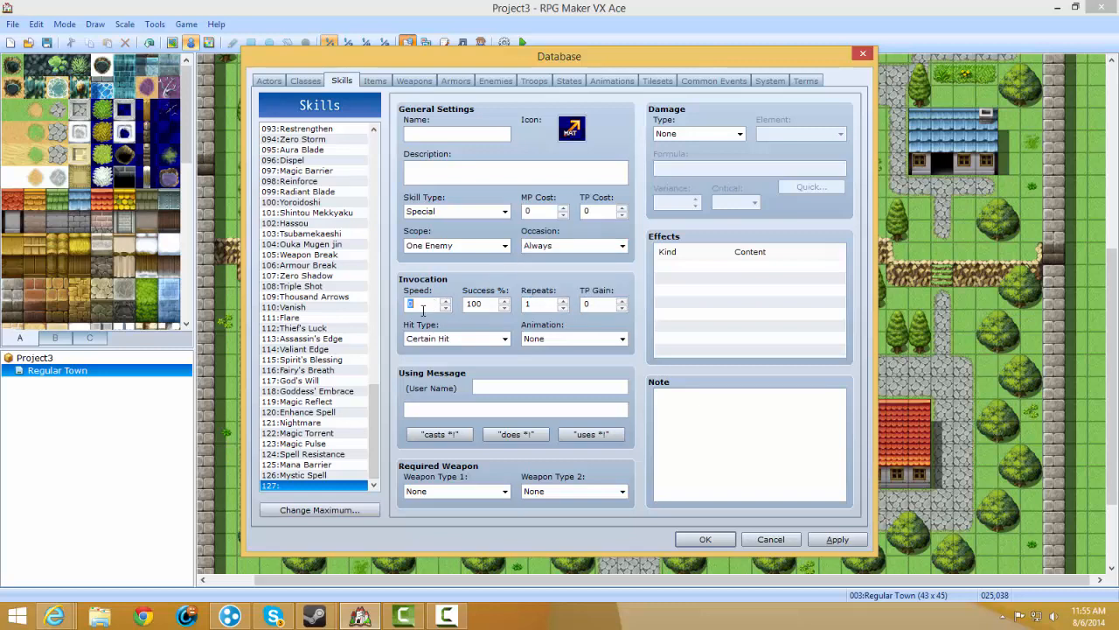
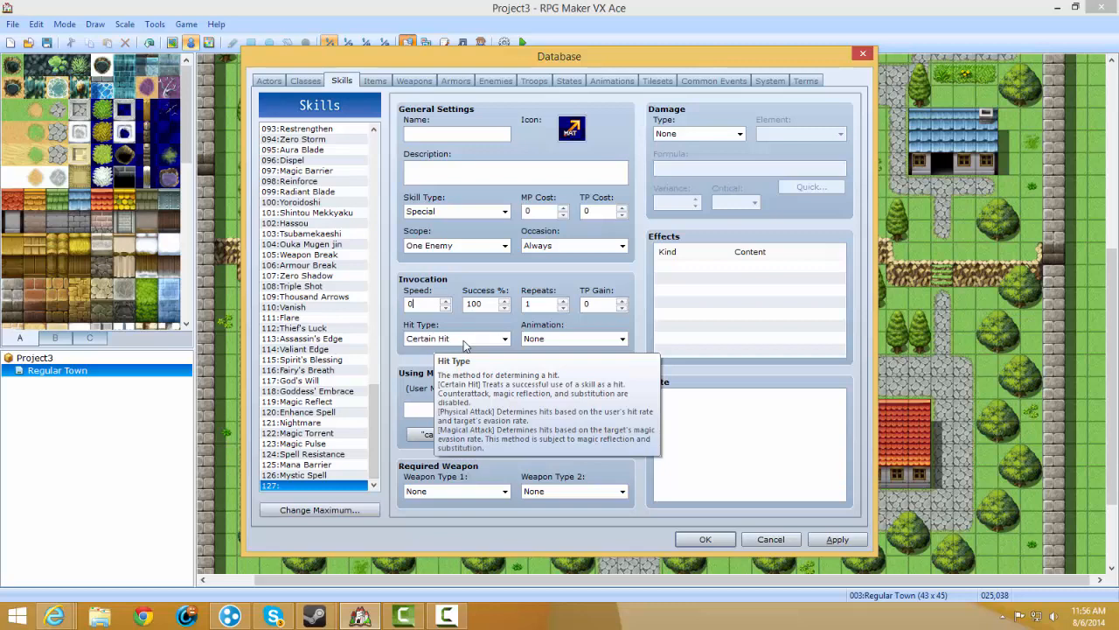
Try the Holy All 2 animation on skill 127.
left_click(562, 342)
scroll(576, 236, "down", 20)
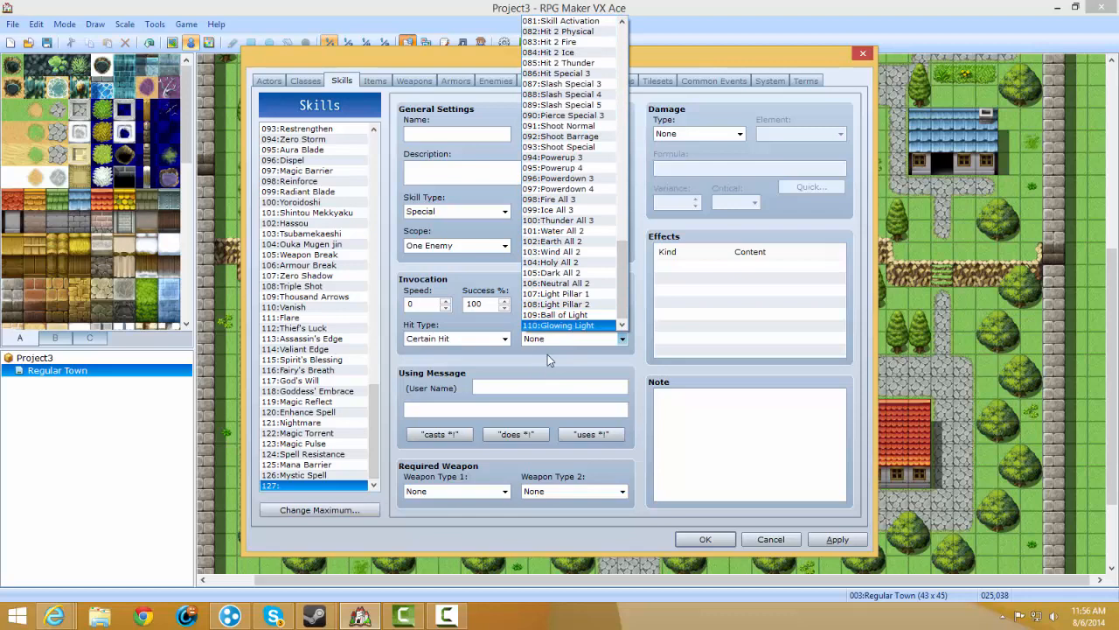
left_click(564, 265)
left_click(606, 338)
left_click(608, 382)
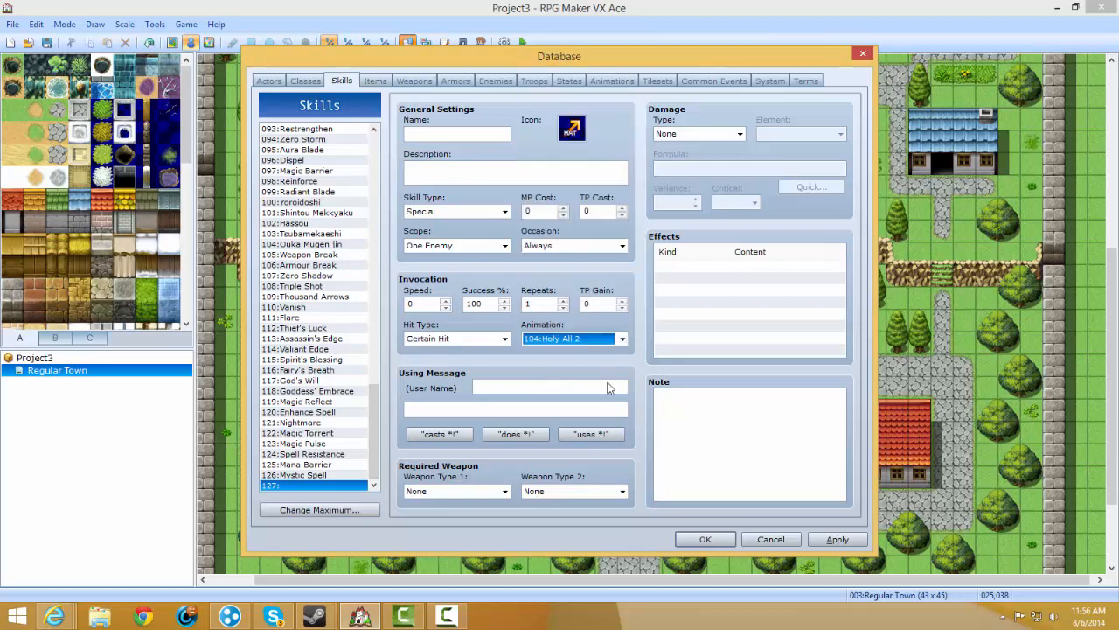
Set the animation of skill 127 to Normal Attack.
left_click(617, 340)
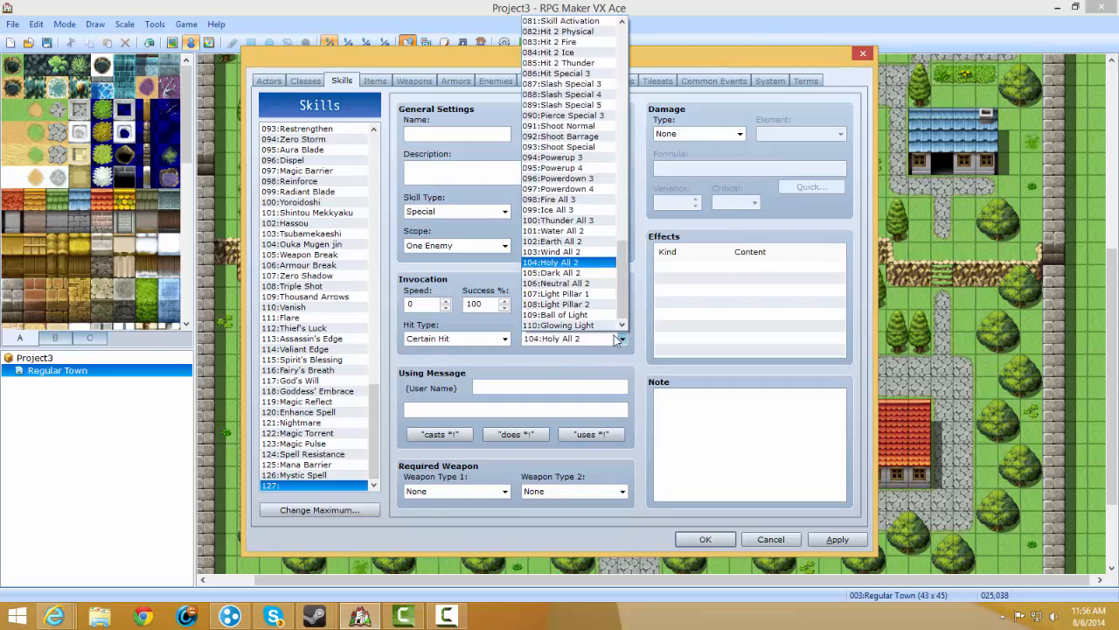
left_click_drag(622, 308, 581, 31)
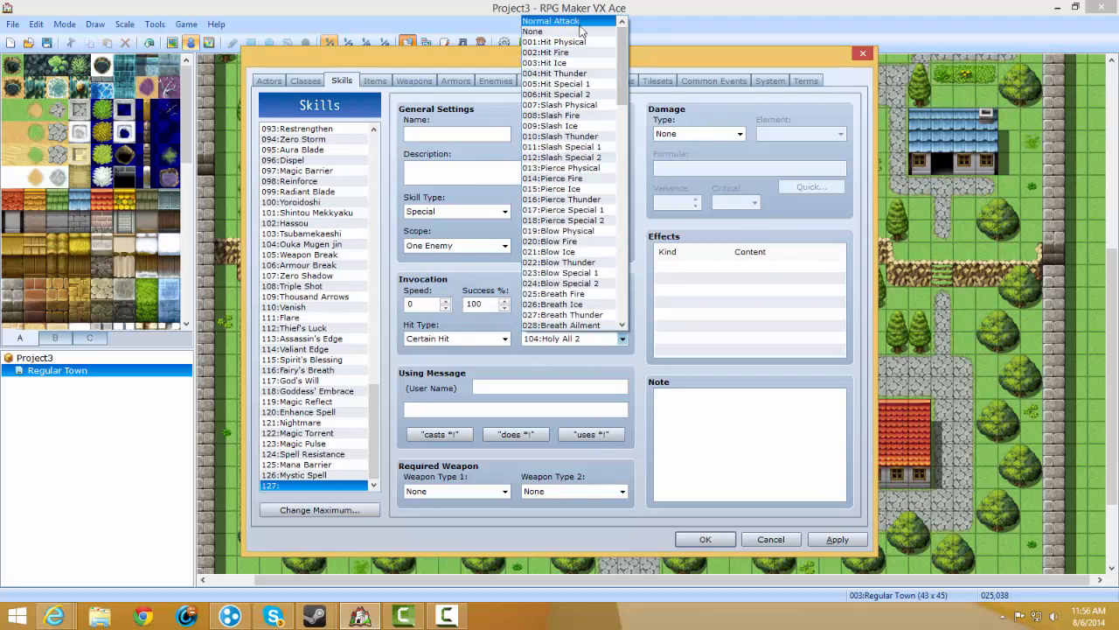
left_click(576, 21)
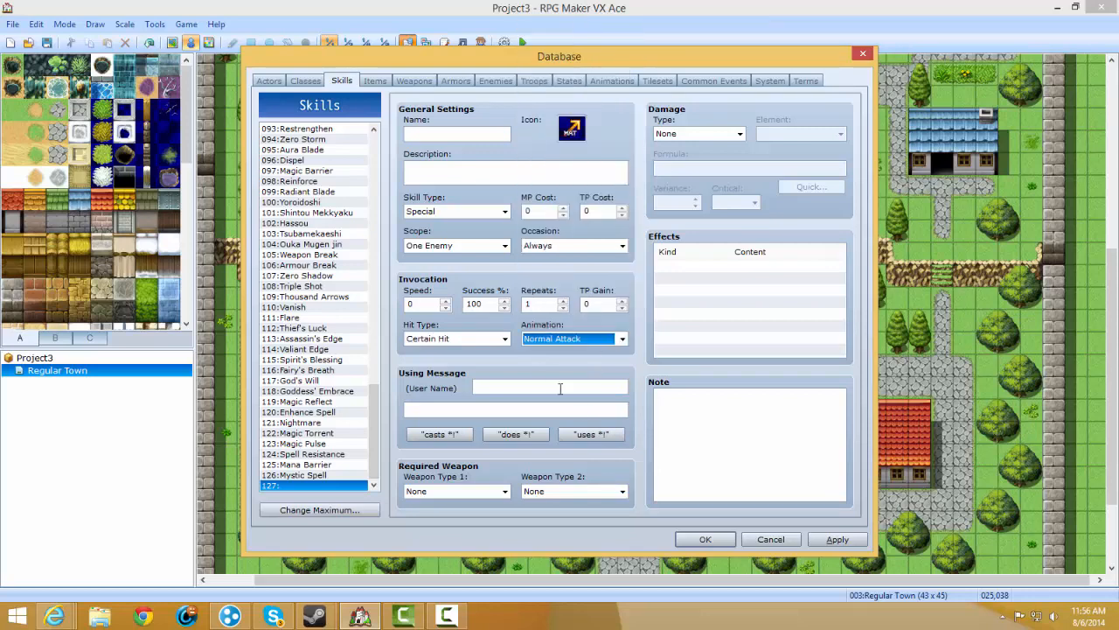
Try the "casts *!" and "does *!" presets for skill 127's using message.
left_click(519, 386)
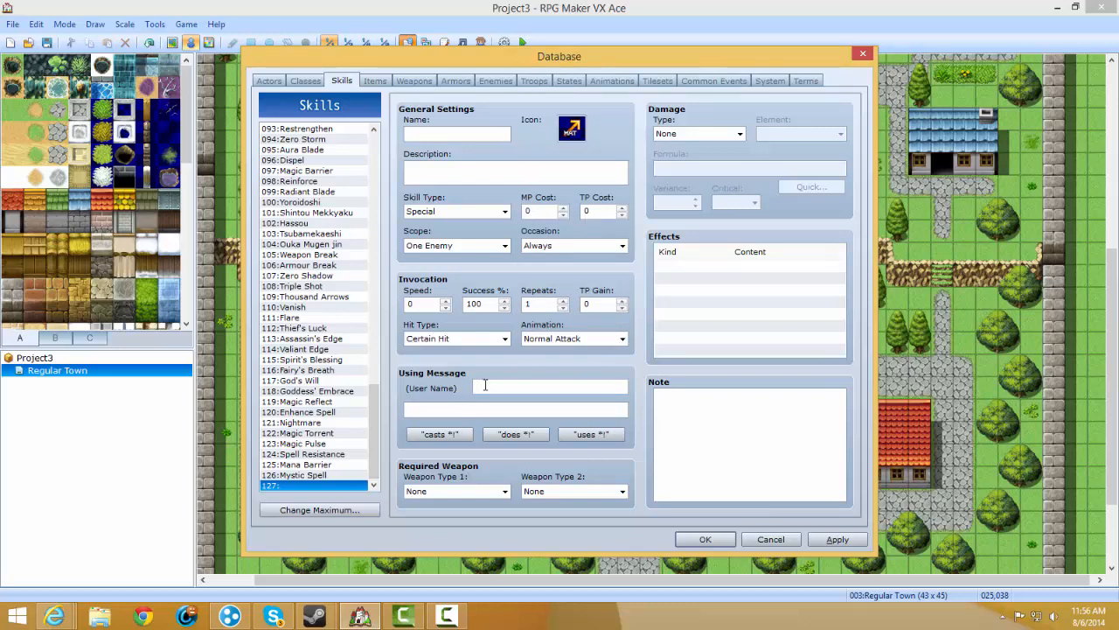
left_click(440, 434)
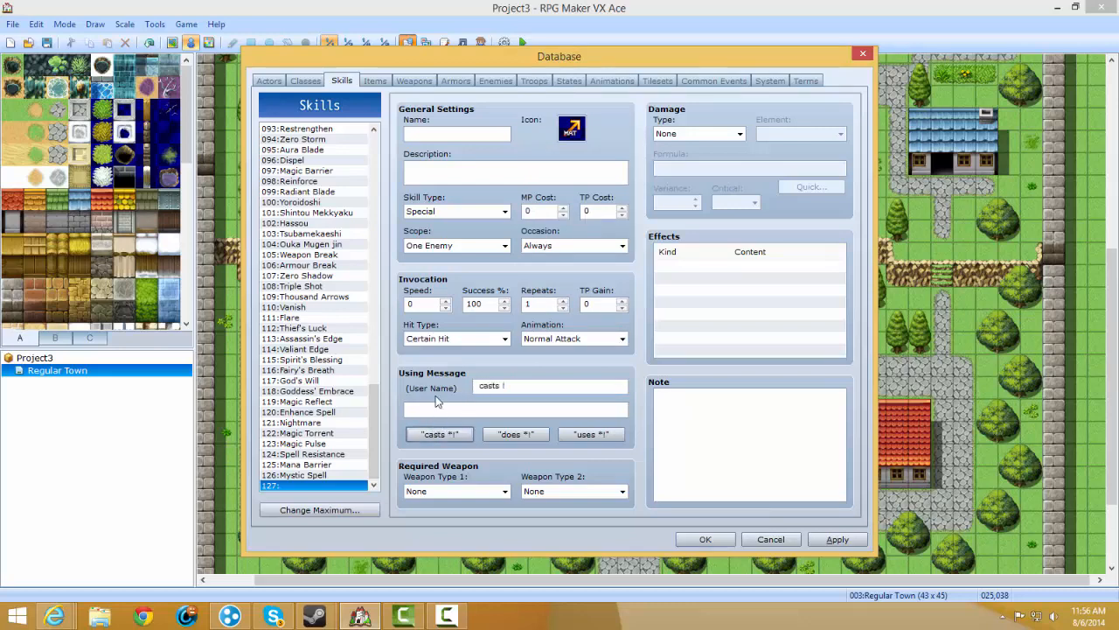
left_click(522, 388)
left_click(520, 435)
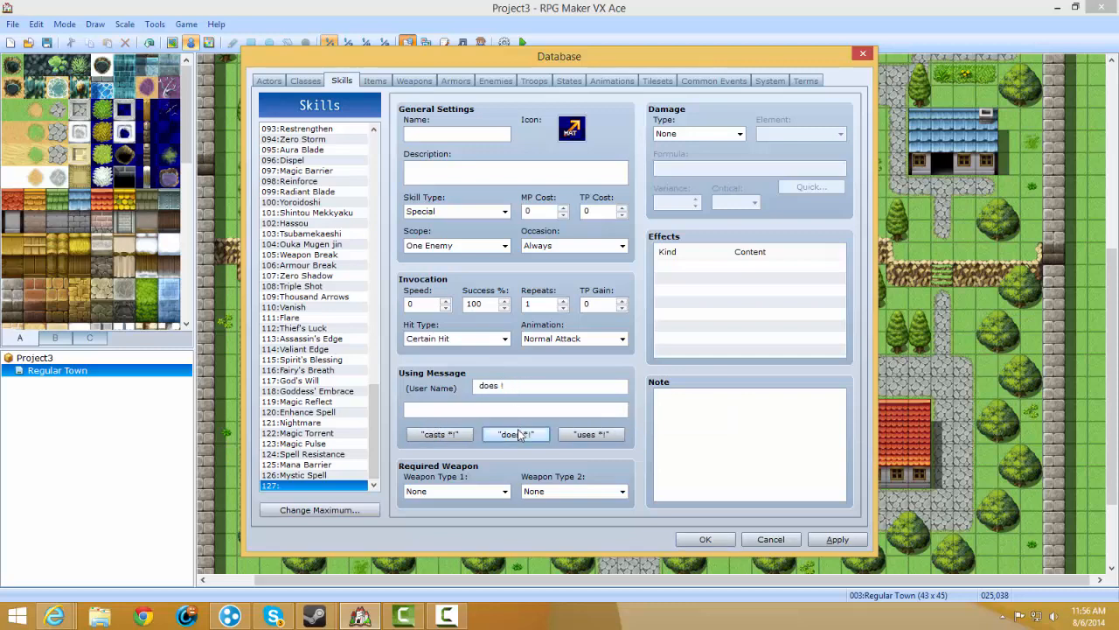
Fill skill 127's using message with the "uses *!" preset.
left_click(571, 431)
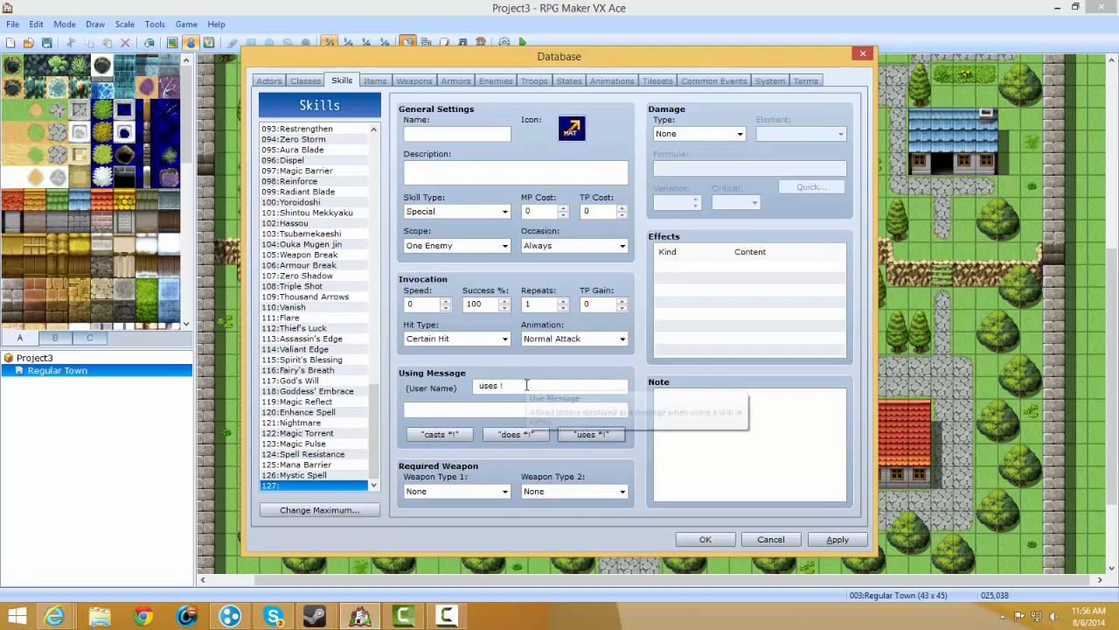
left_click(518, 384)
left_click(518, 385)
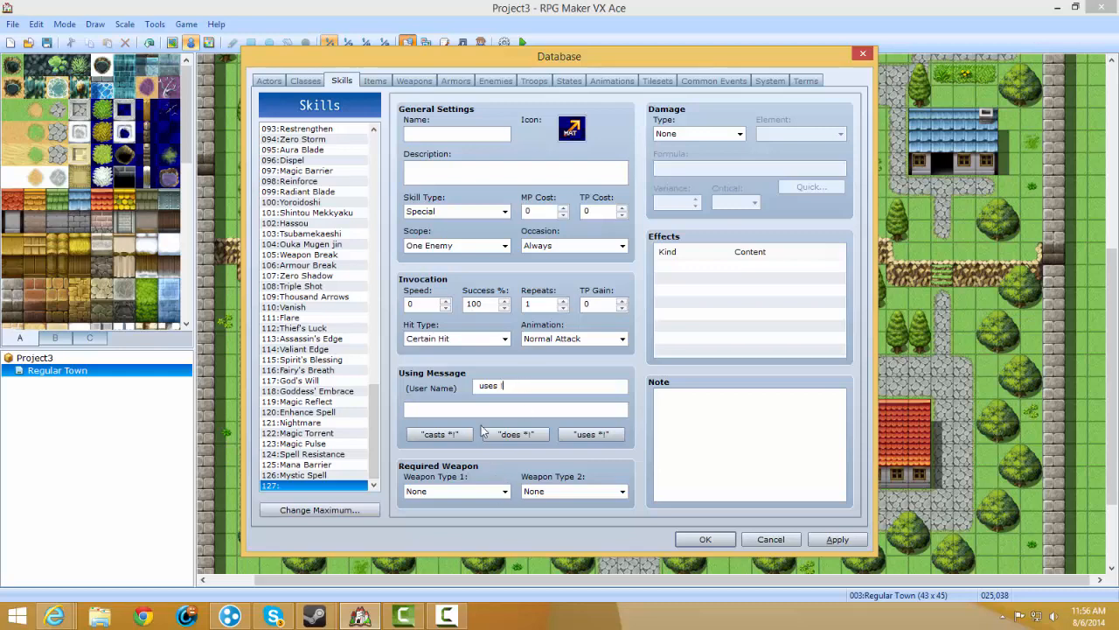
left_click_drag(516, 385, 576, 381)
Review the weapon options for both required weapon types of skill 127, leaving each at None.
left_click(449, 494)
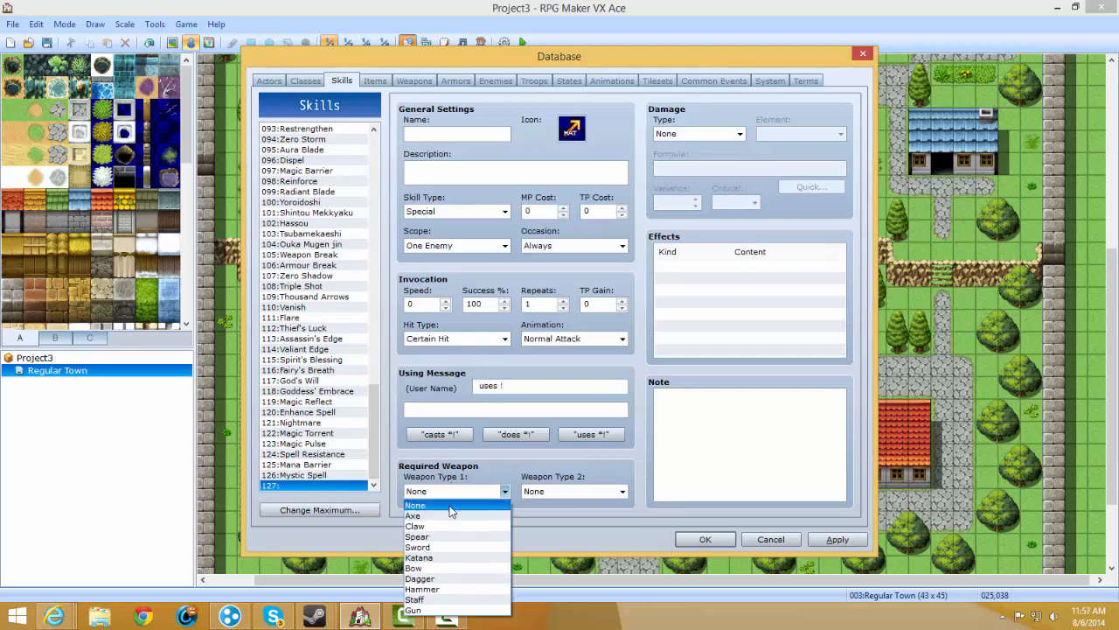
left_click(444, 492)
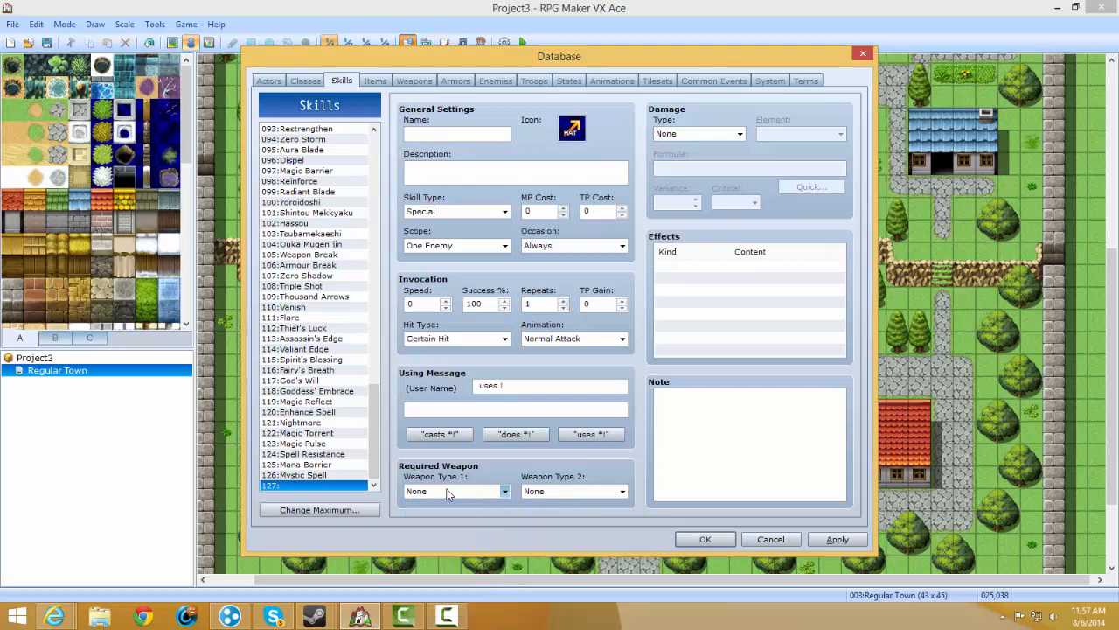
left_click(444, 492)
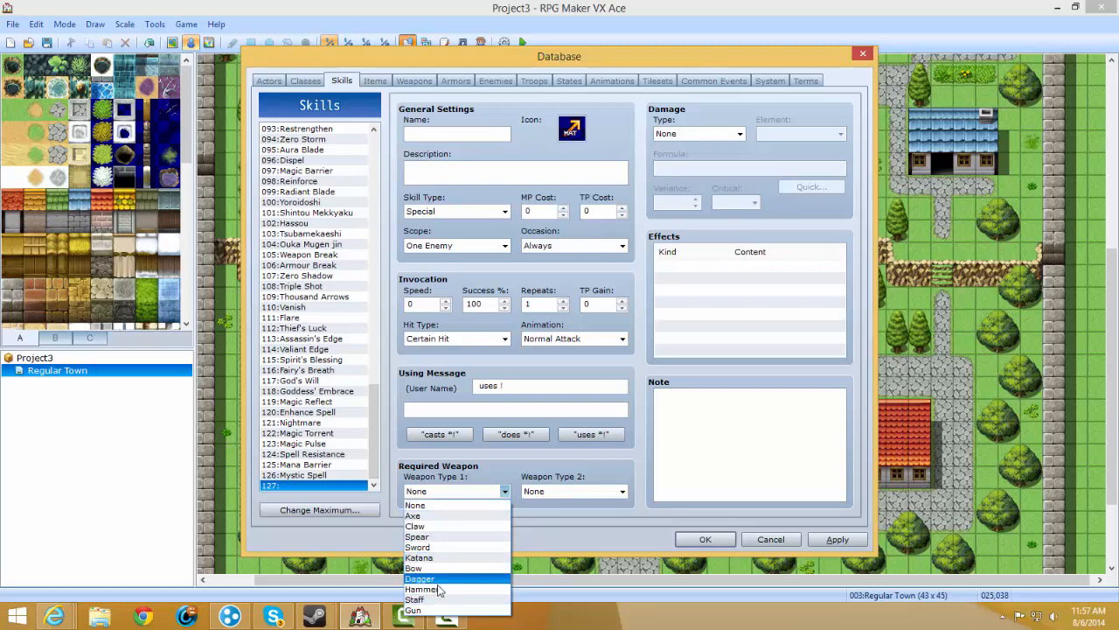
left_click(543, 493)
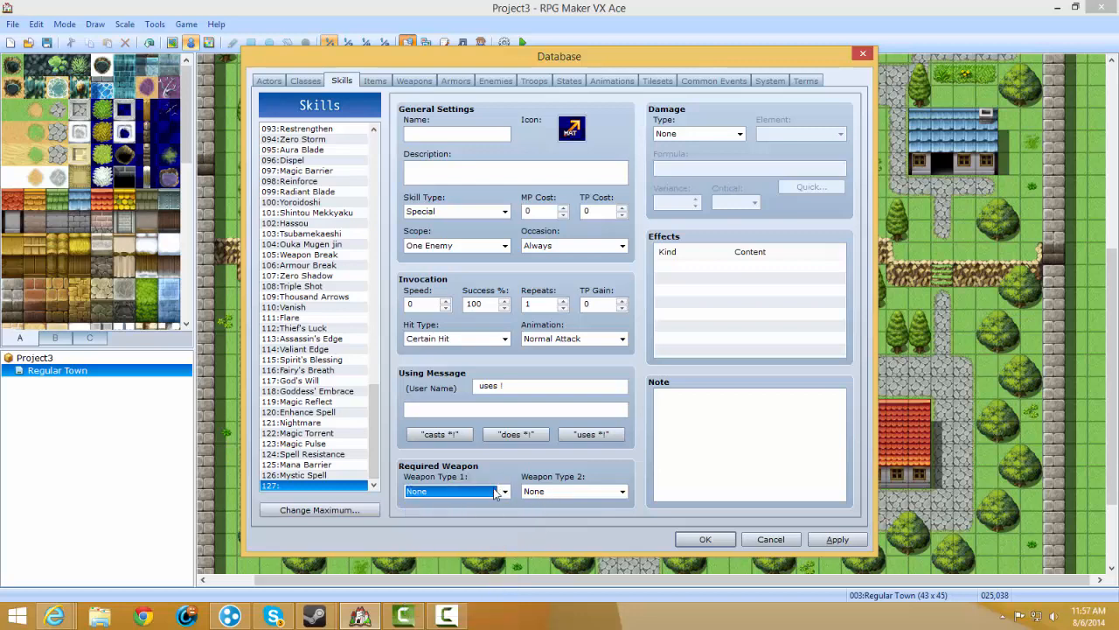
left_click(546, 493)
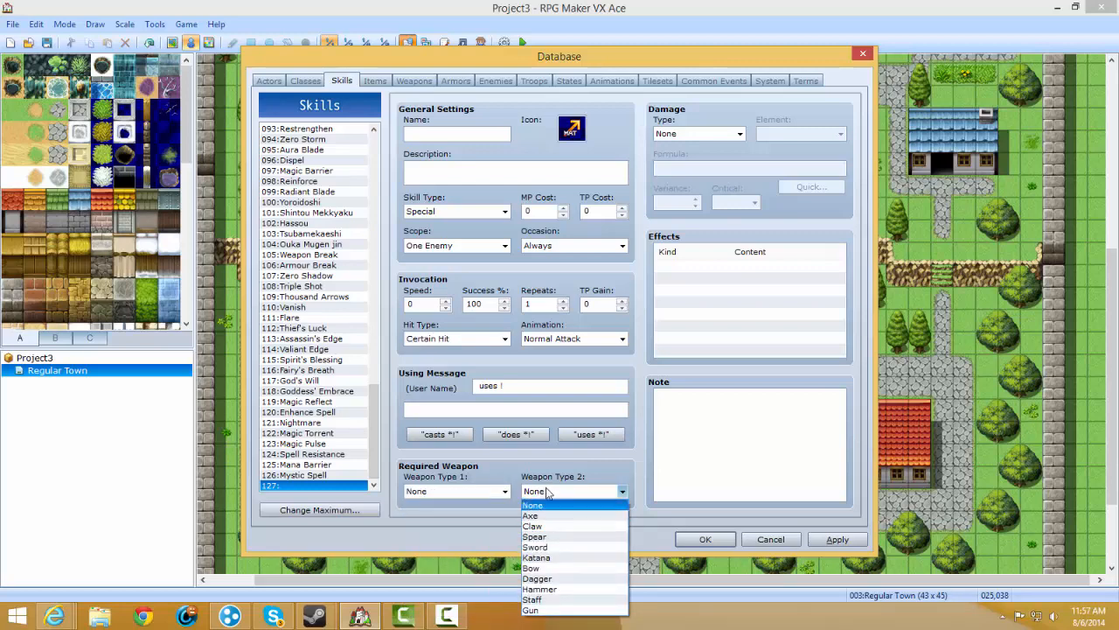
left_click(546, 506)
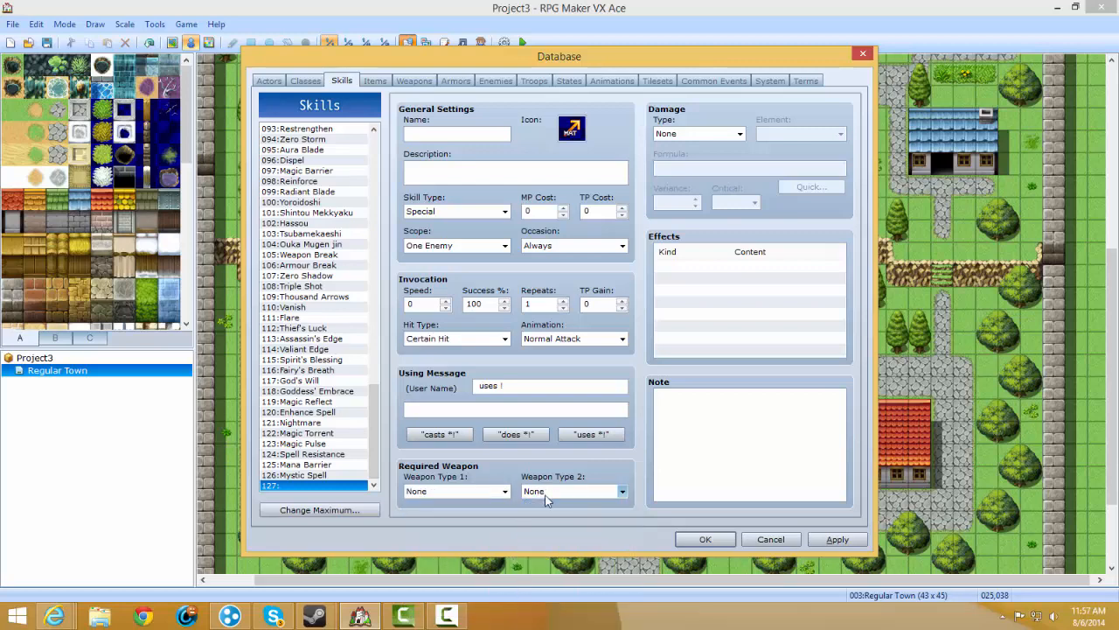
Set skill 127's damage type to HP Damage and its element to Physical.
left_click(687, 134)
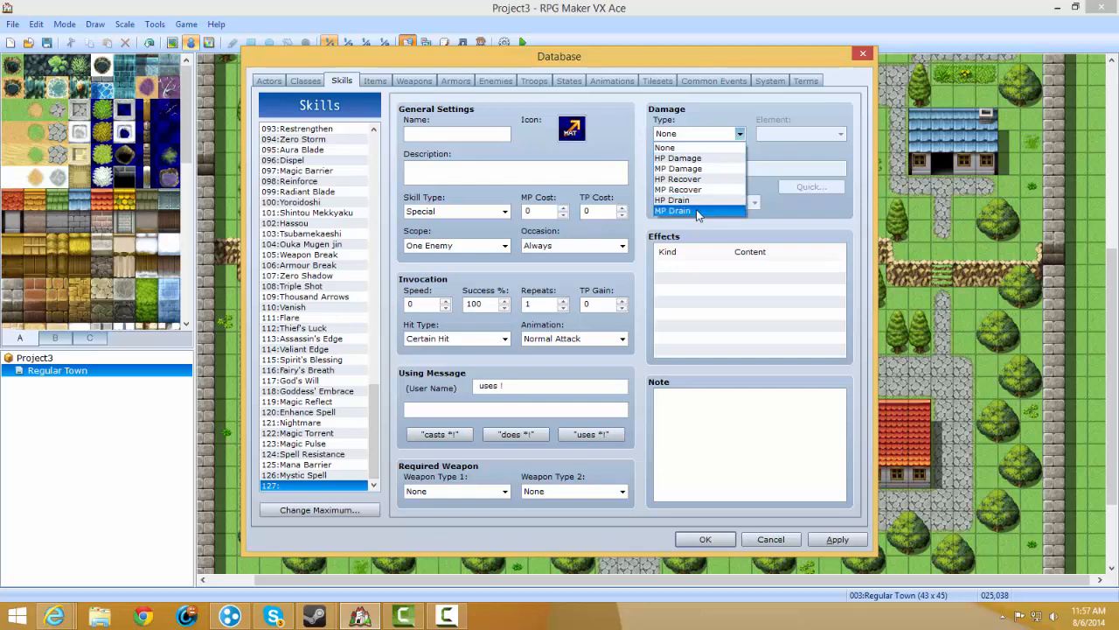
left_click(685, 234)
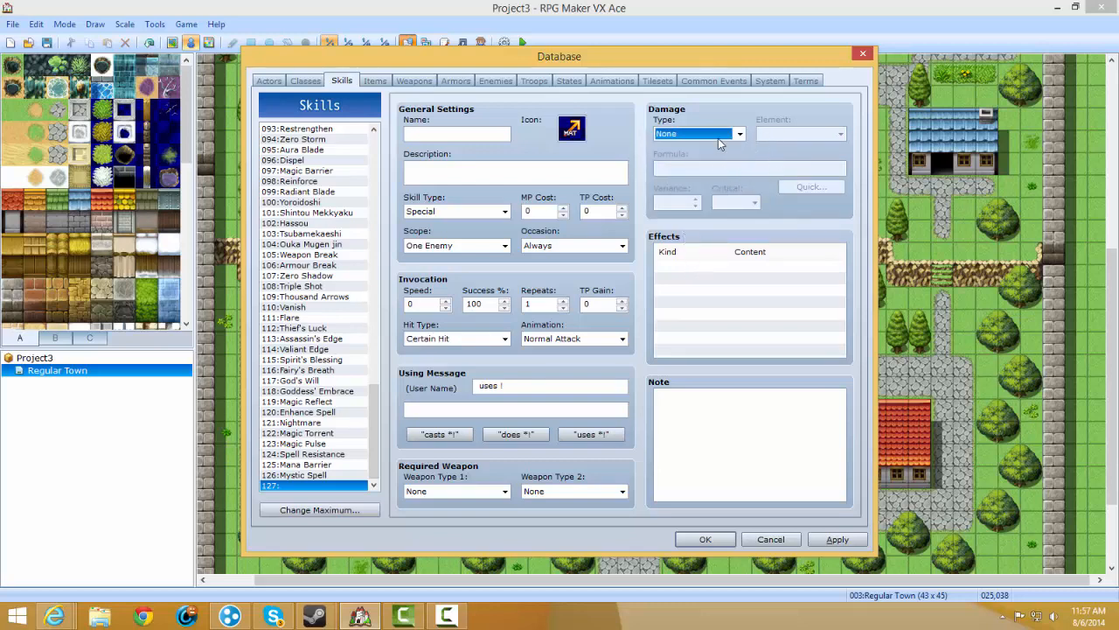
left_click(718, 133)
left_click(699, 155)
left_click(787, 134)
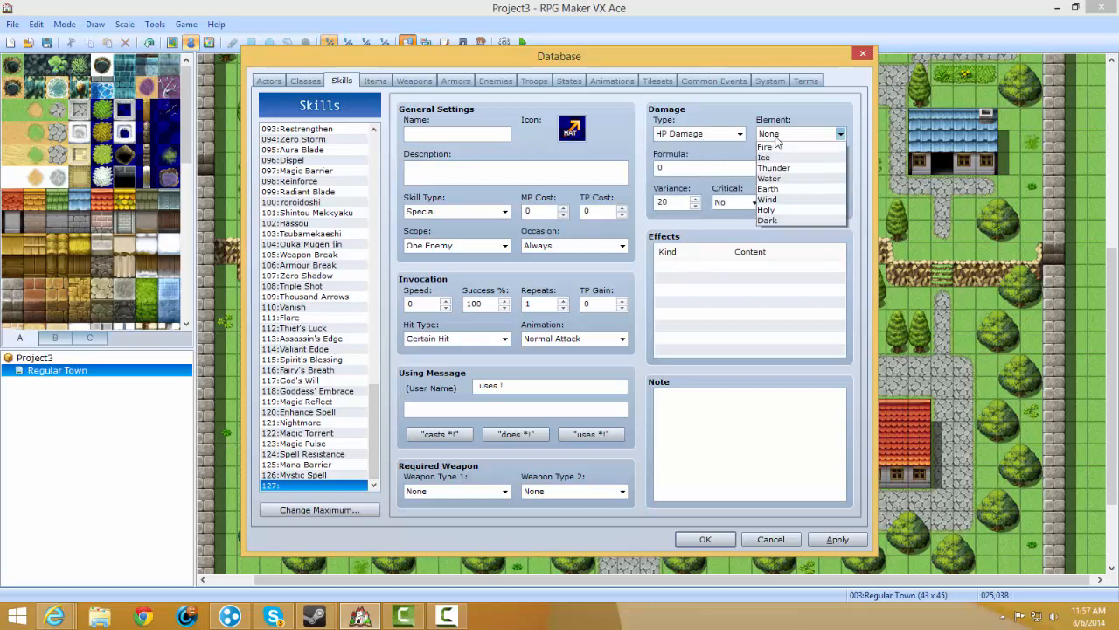
left_click(703, 172)
key("Tab")
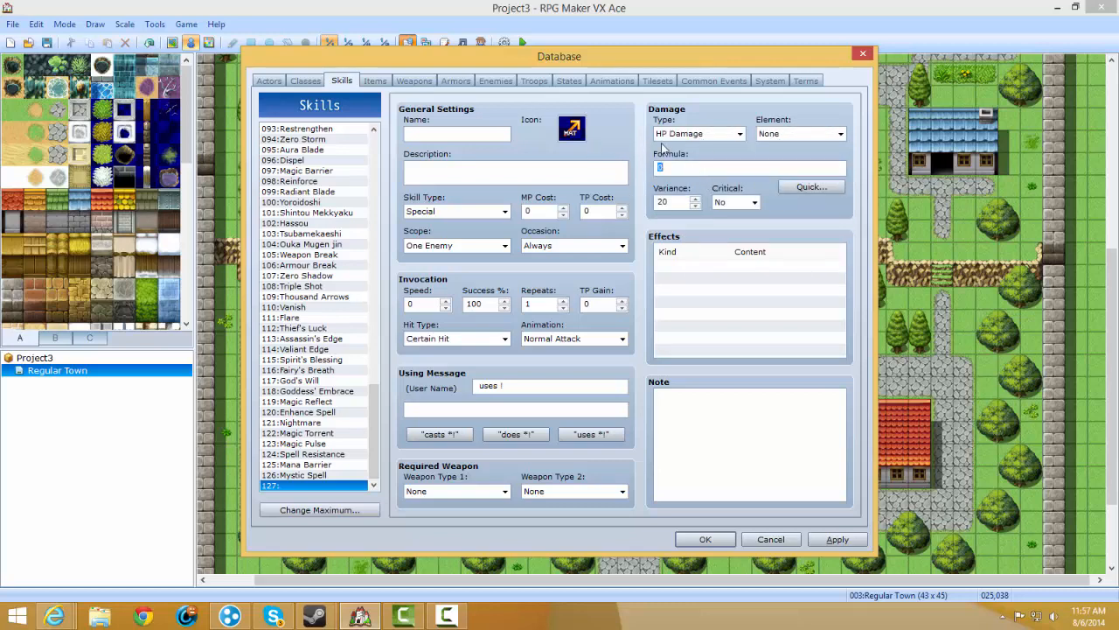
left_click(774, 134)
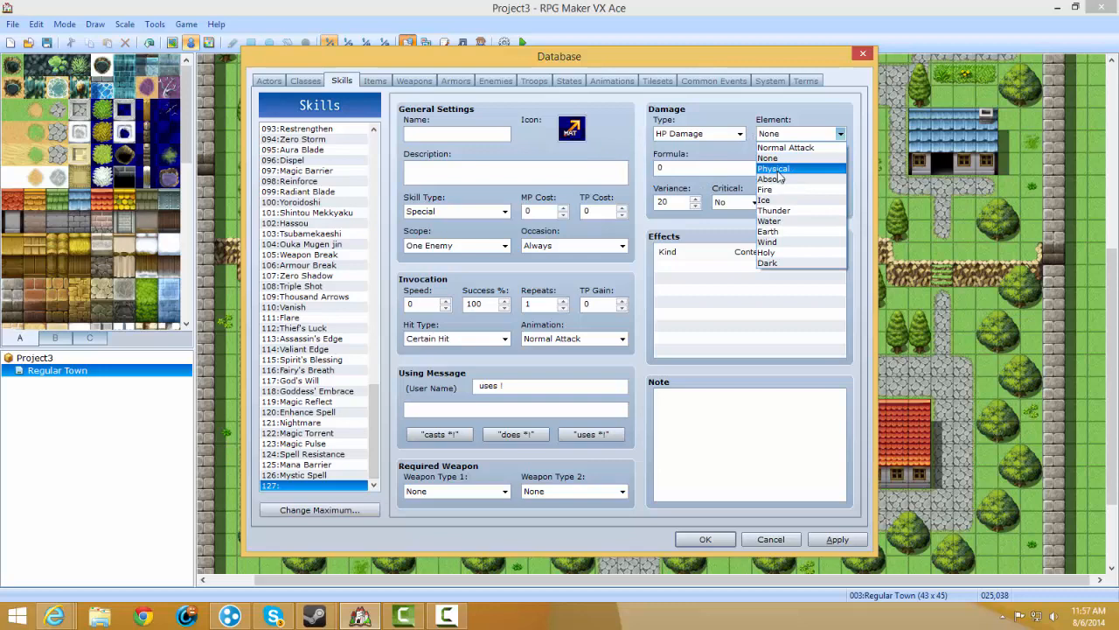
left_click(779, 168)
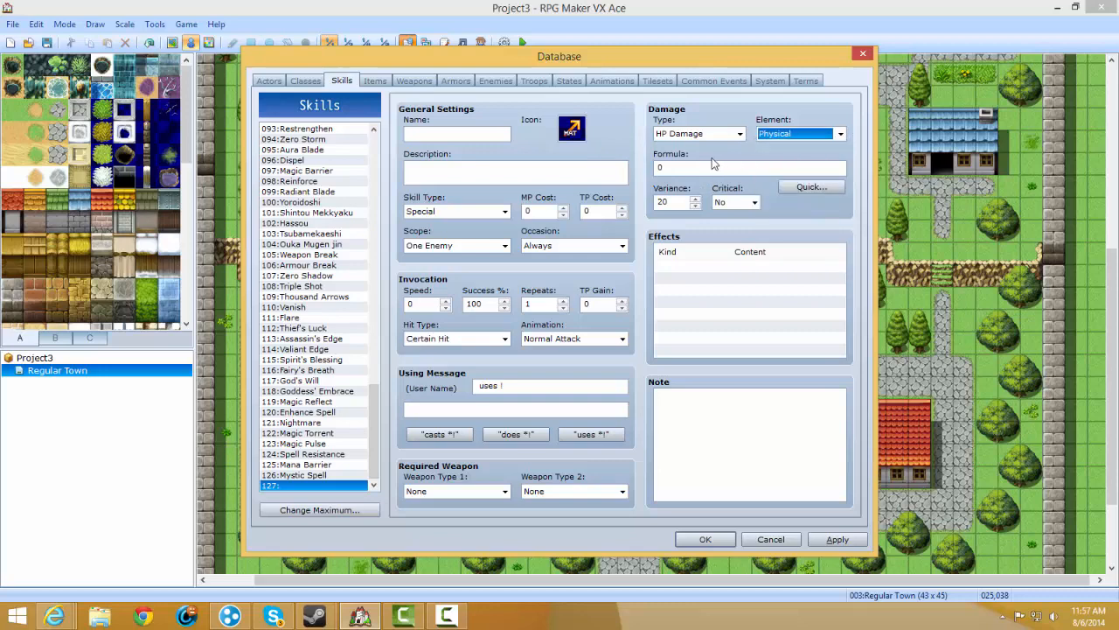
Generate the skill's damage formula with the quick setting, using base value 50 and physical 15.
left_click(816, 190)
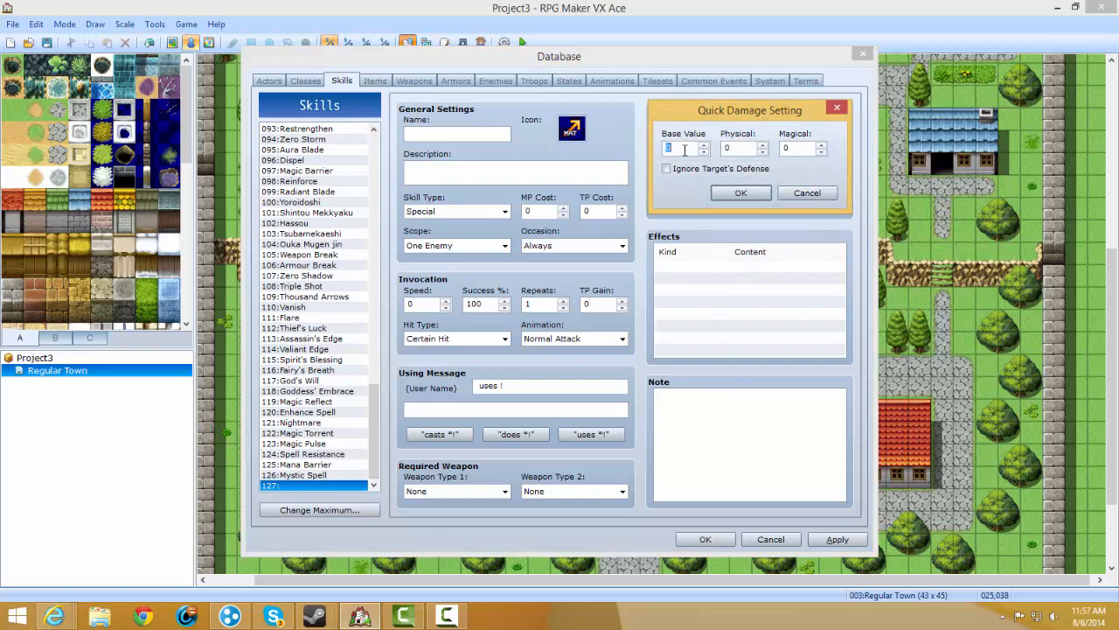
type("50")
key("Tab")
type("15")
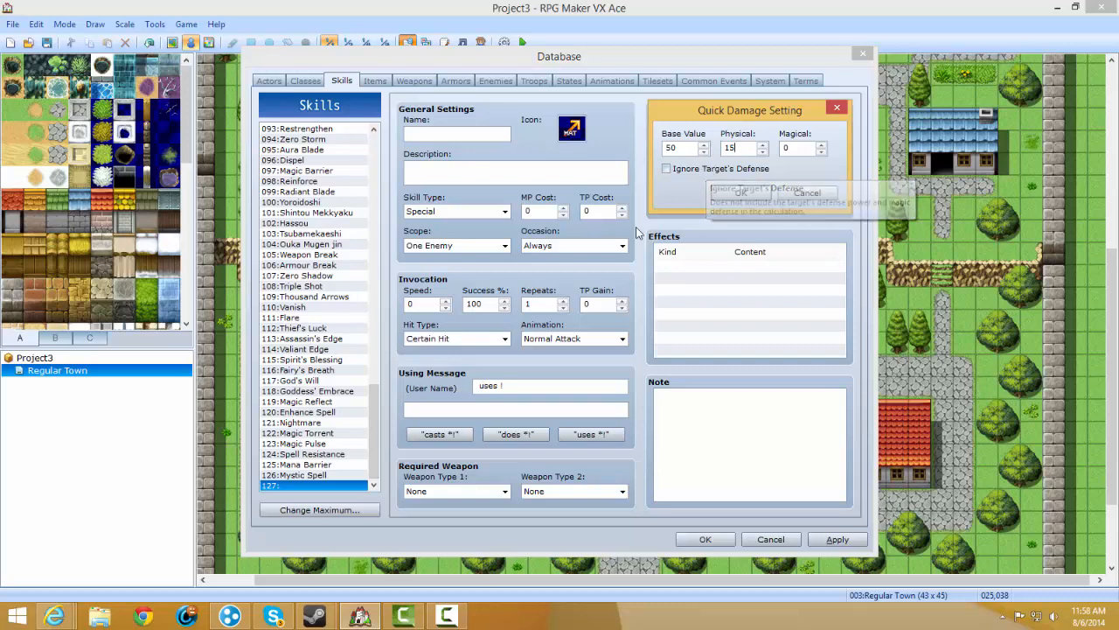
left_click(742, 190)
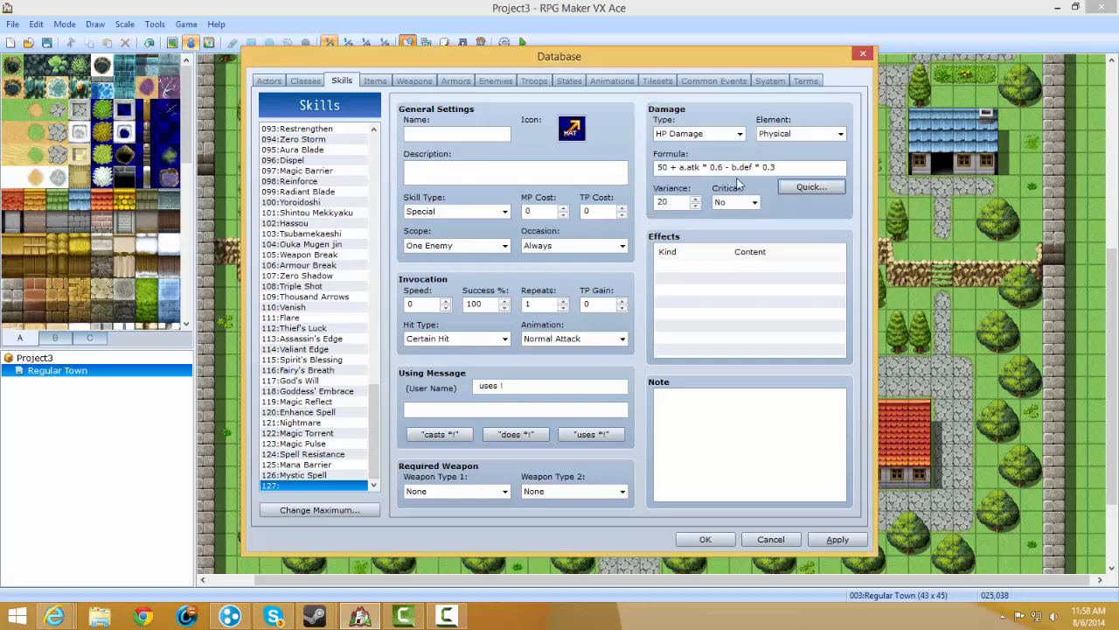
Examine the damage formula's base value, attack and defense terms, and the expression as a whole.
double_click(663, 166)
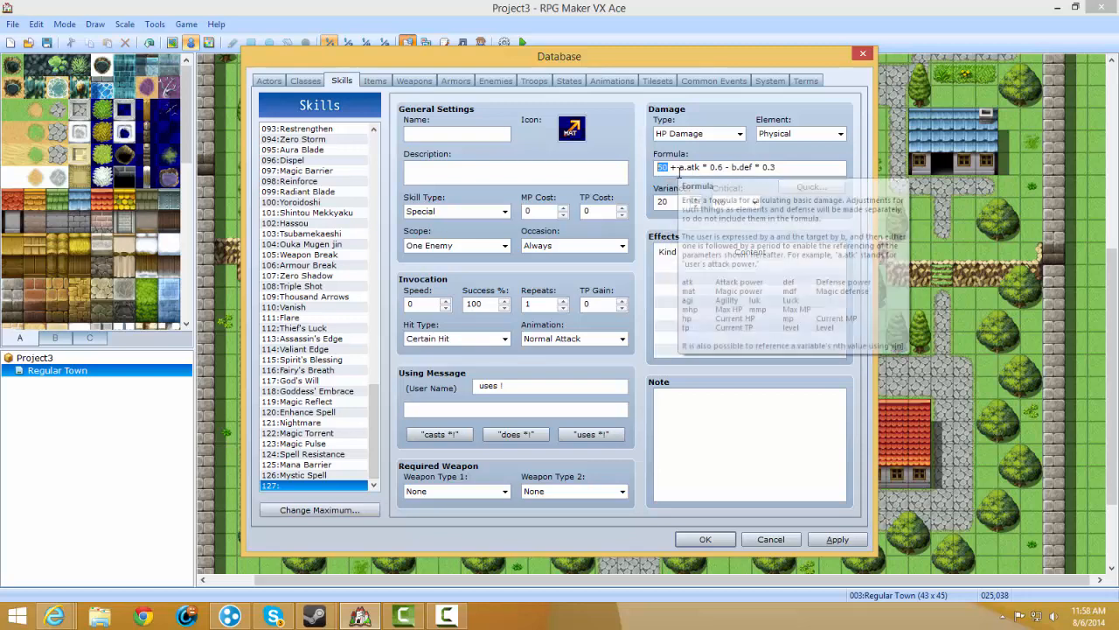
left_click_drag(680, 167, 724, 167)
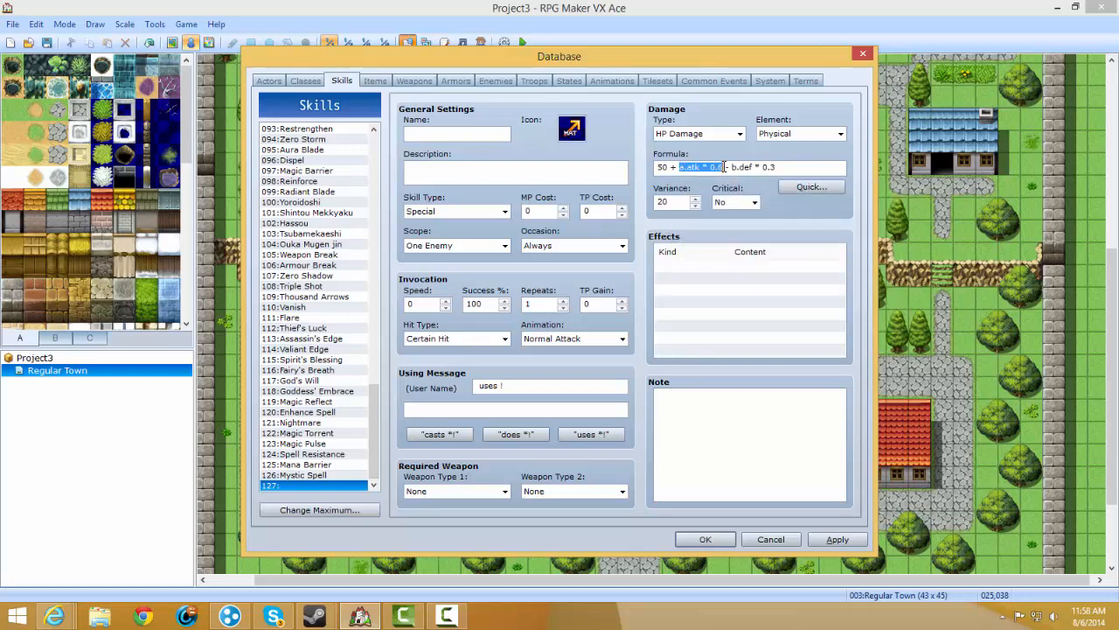
left_click(731, 167)
left_click_drag(733, 167, 594, 175)
left_click(785, 164)
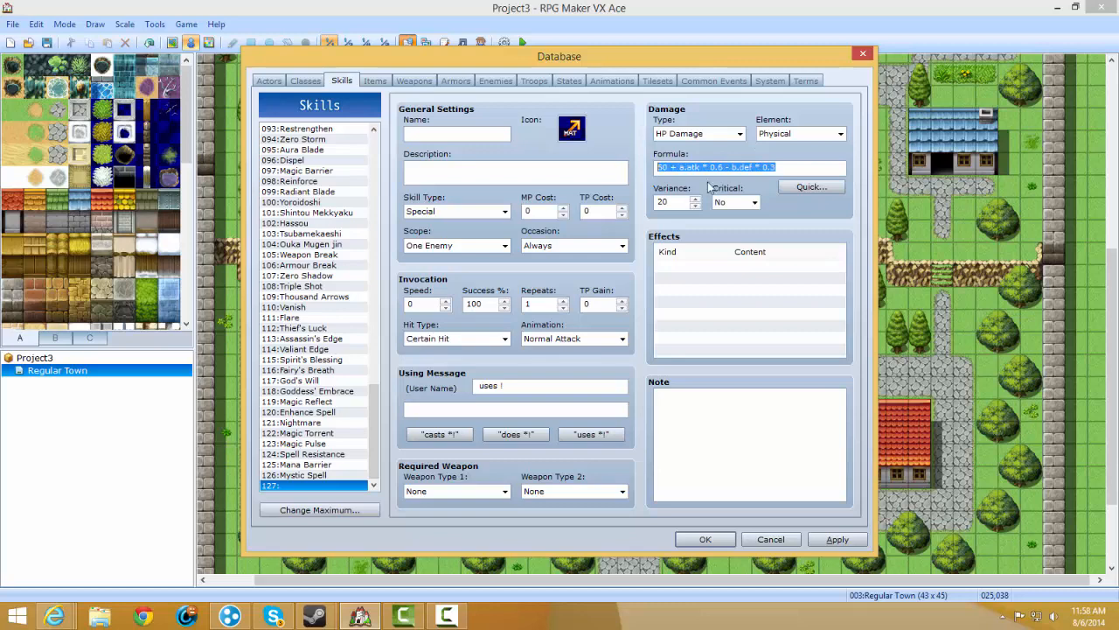
left_click(804, 170)
left_click_drag(798, 168, 455, 161)
left_click(800, 164)
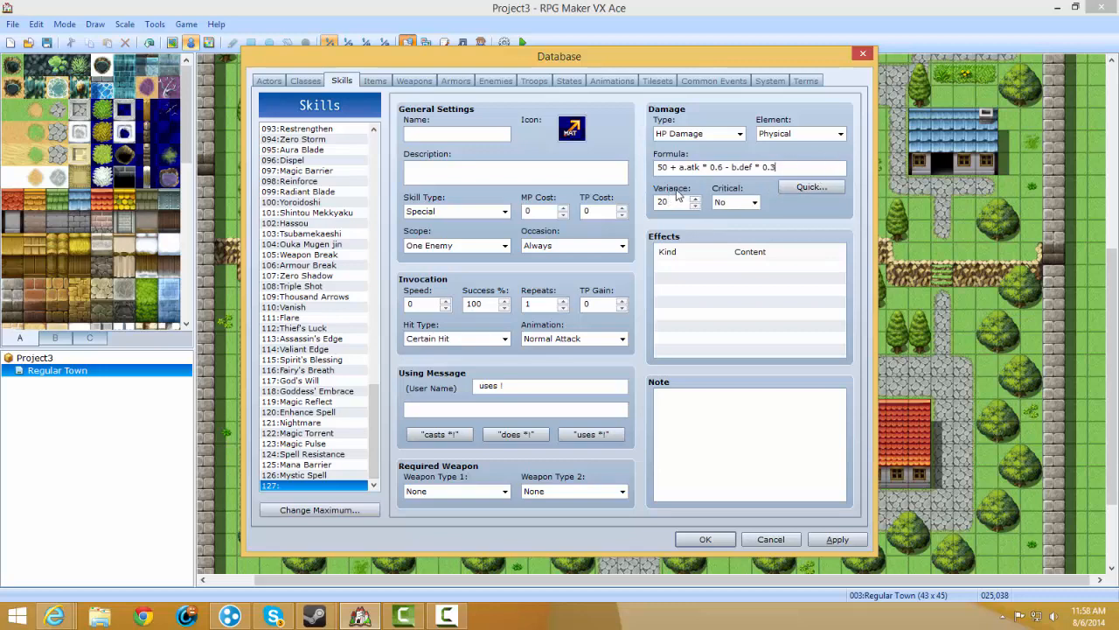
Examine the damage variance setting against the formula, and the critical hit options, leaving critical at No.
mouse_move(679, 194)
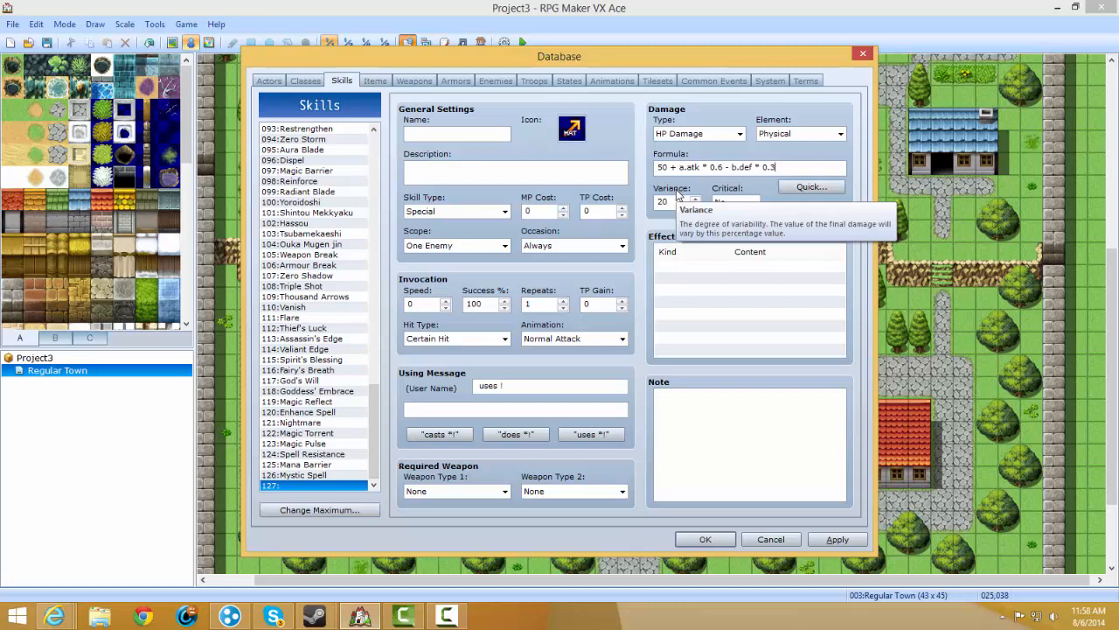
left_click_drag(795, 168, 641, 161)
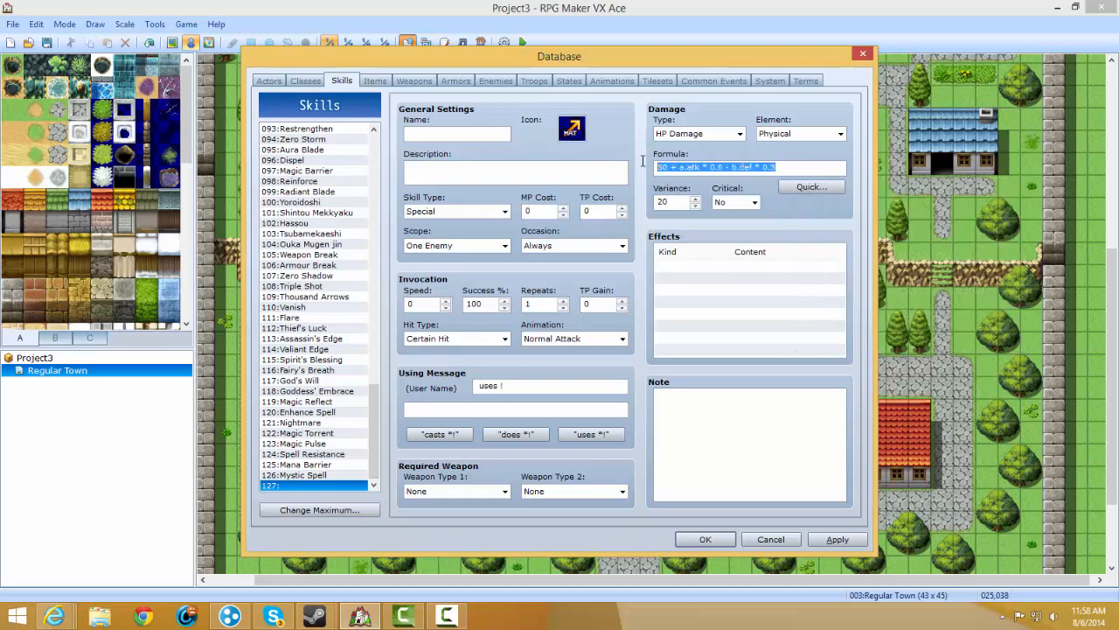
double_click(673, 201)
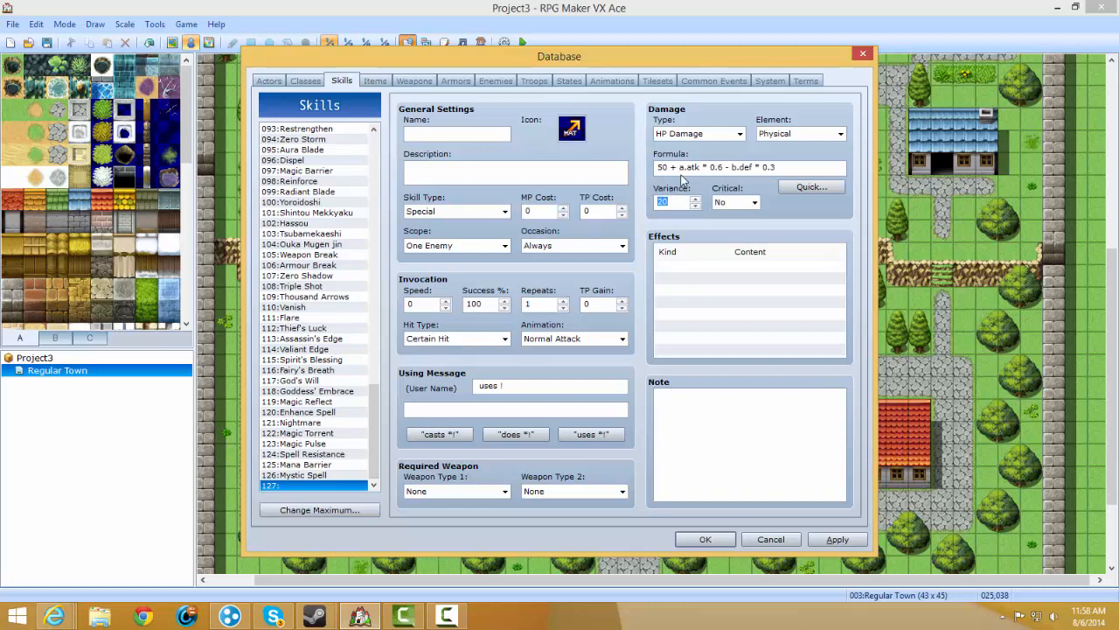
mouse_move(672, 166)
left_click(755, 202)
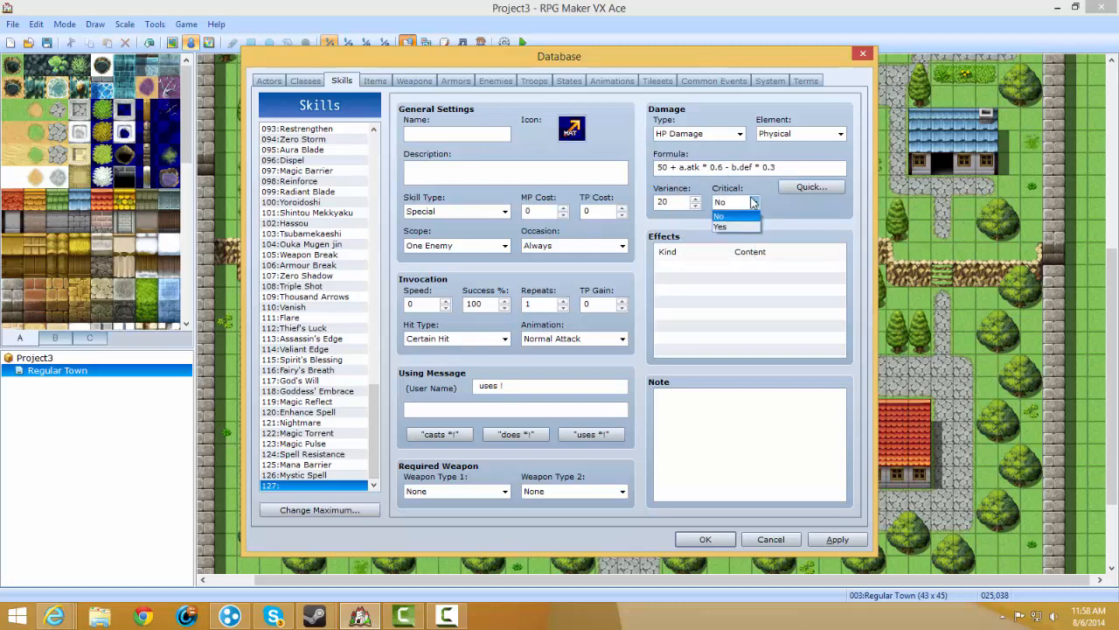
left_click(735, 215)
Start a new effect for the skill and examine its HP recovery, MP recovery and TP gain options.
double_click(719, 266)
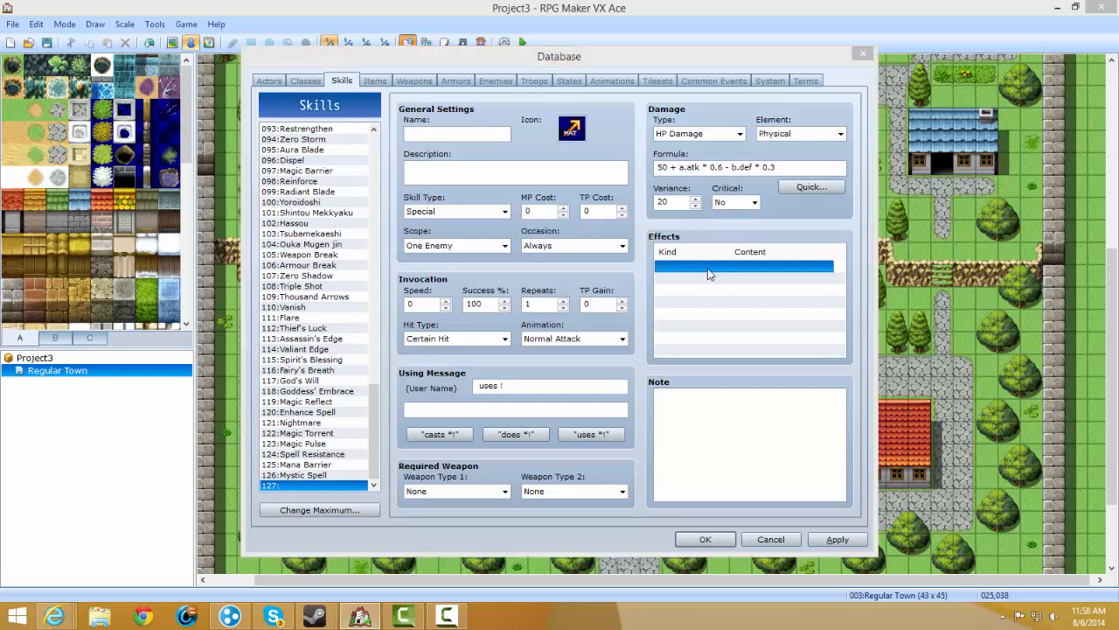
left_click_drag(699, 195, 520, 191)
left_click(523, 216)
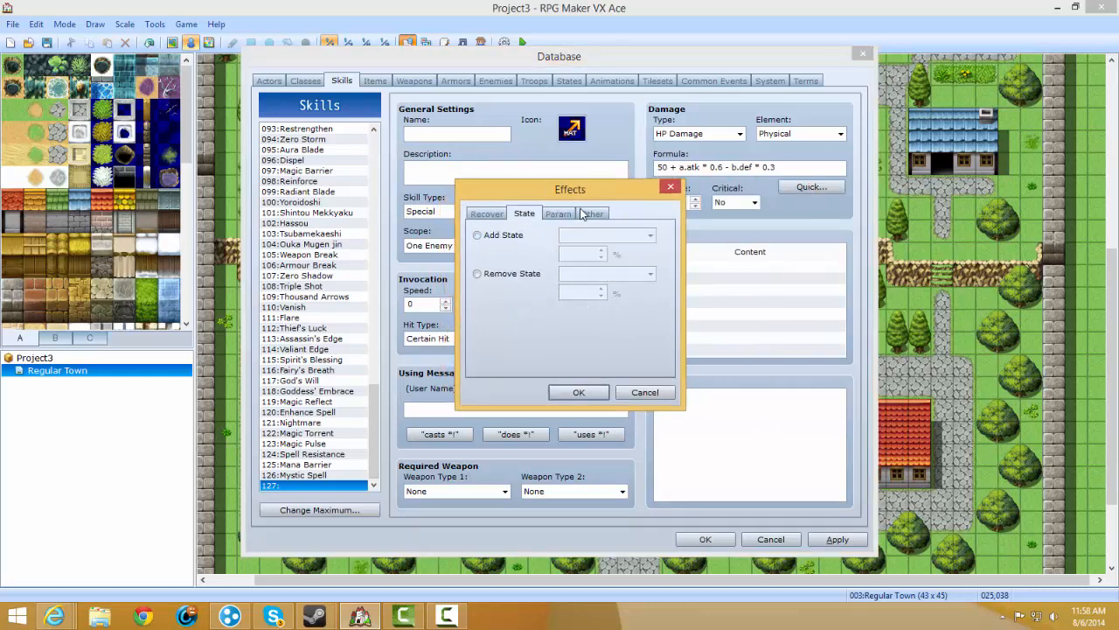
left_click(592, 214)
left_click(487, 215)
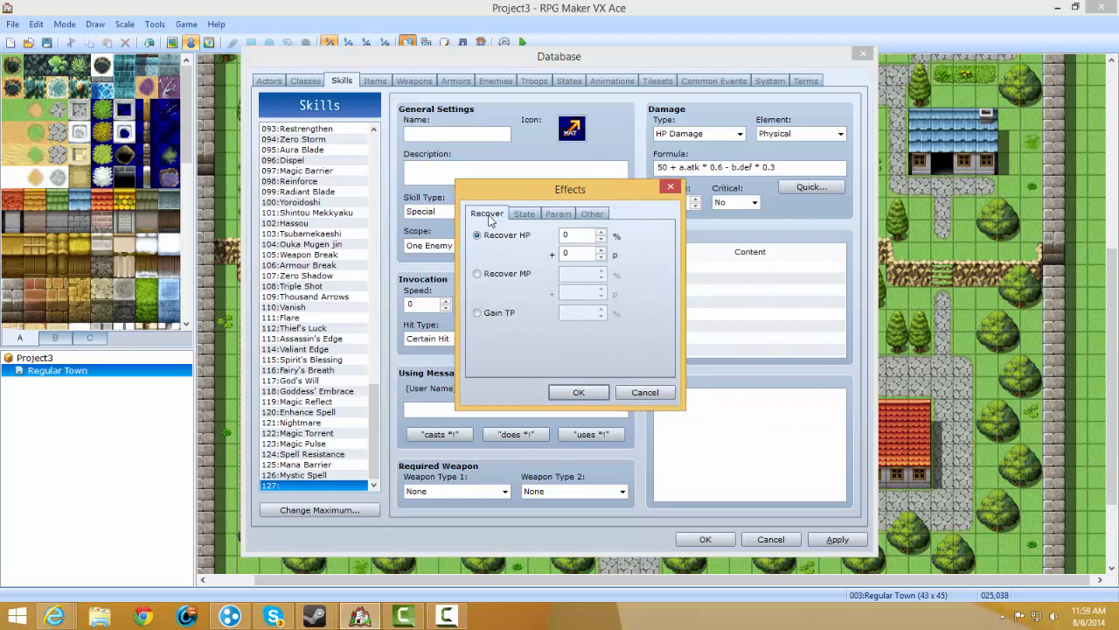
left_click(493, 274)
left_click(490, 313)
Set the effect to add the Poison state.
left_click(524, 214)
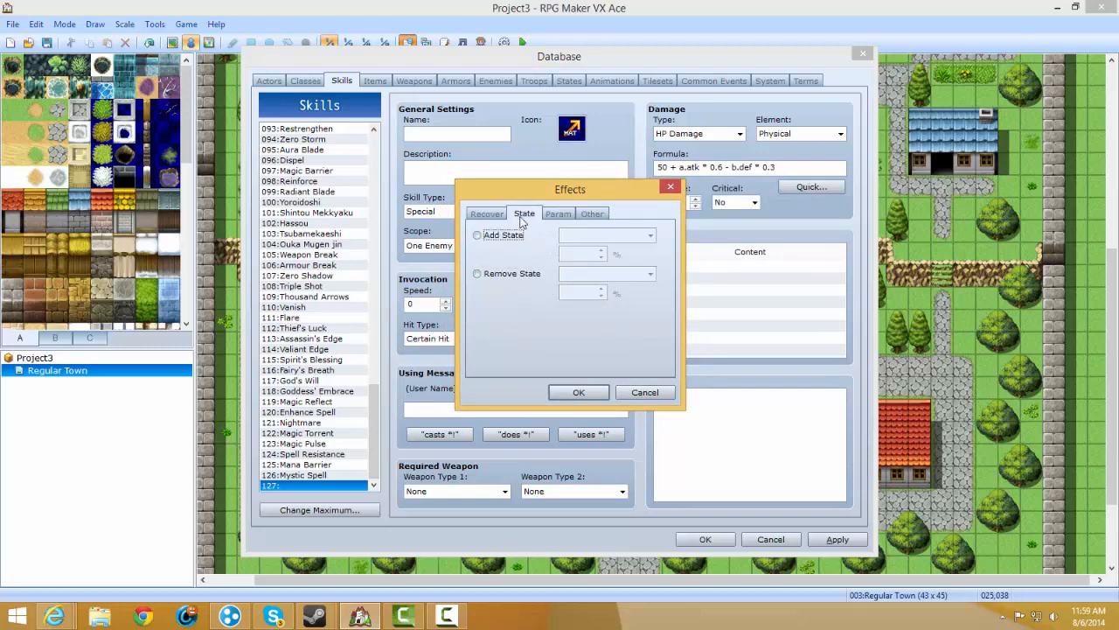
left_click(504, 236)
left_click(581, 236)
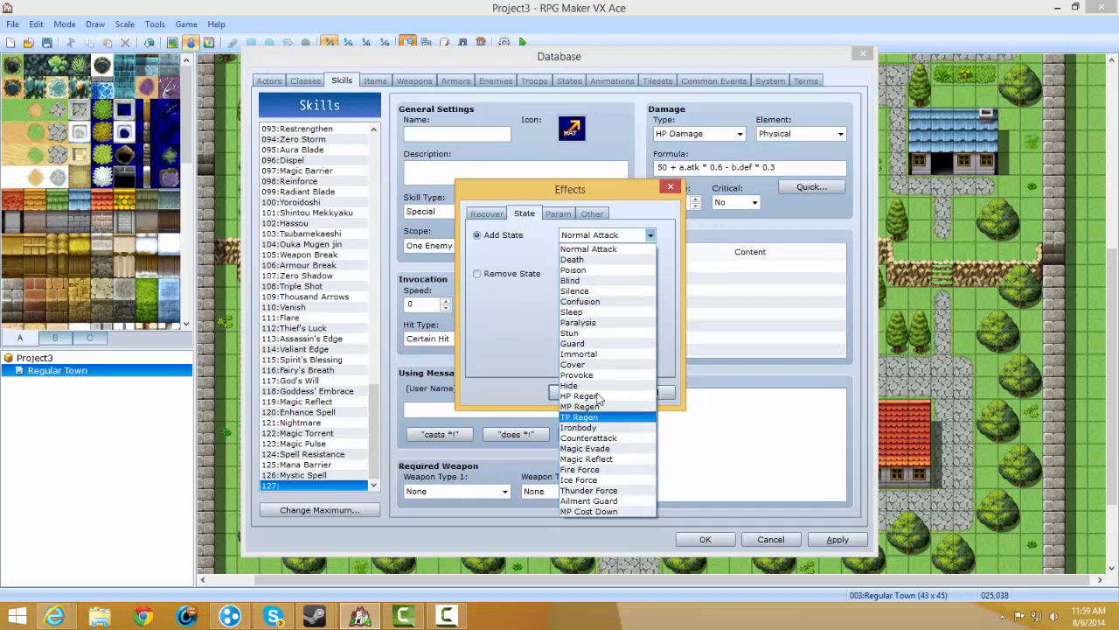
left_click(582, 270)
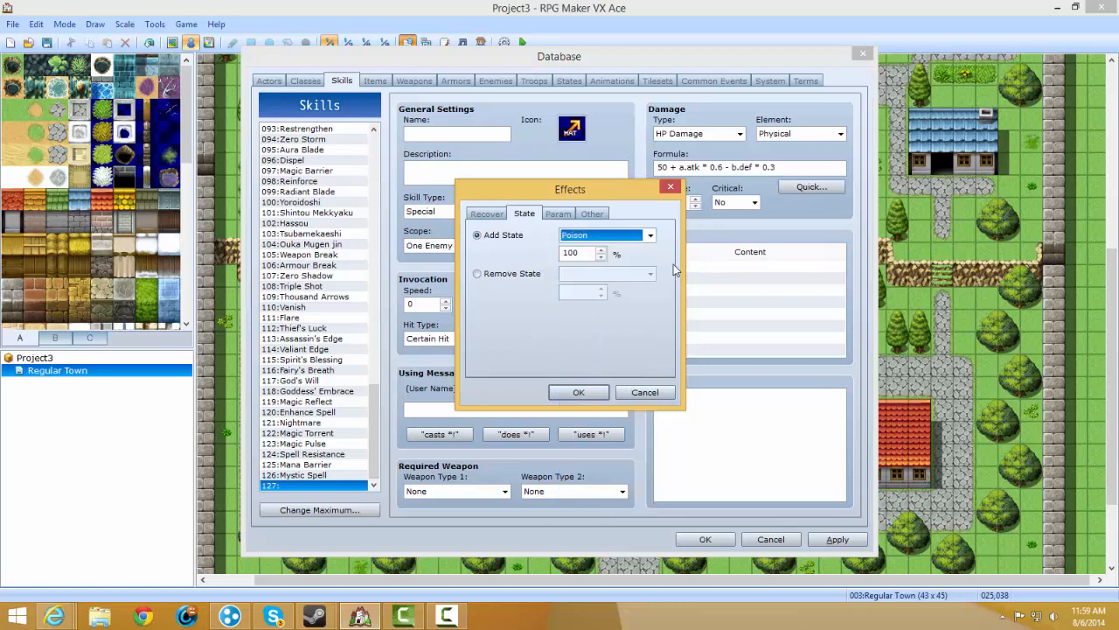
Try the effect as removing the Confusion state and compare it with adding the Poison state.
left_click(503, 274)
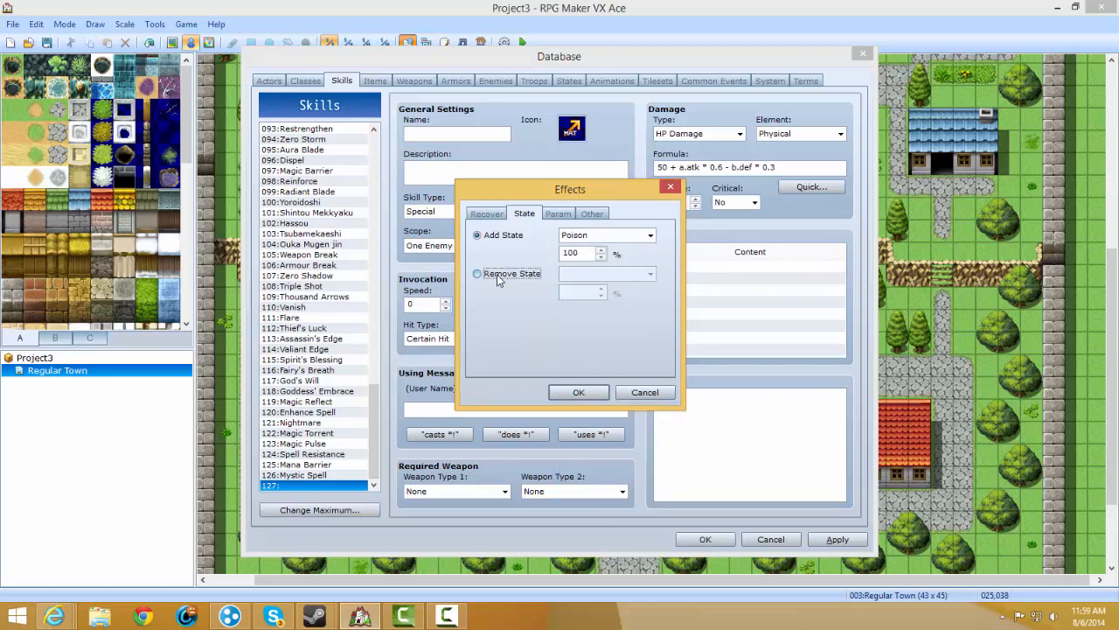
left_click(594, 278)
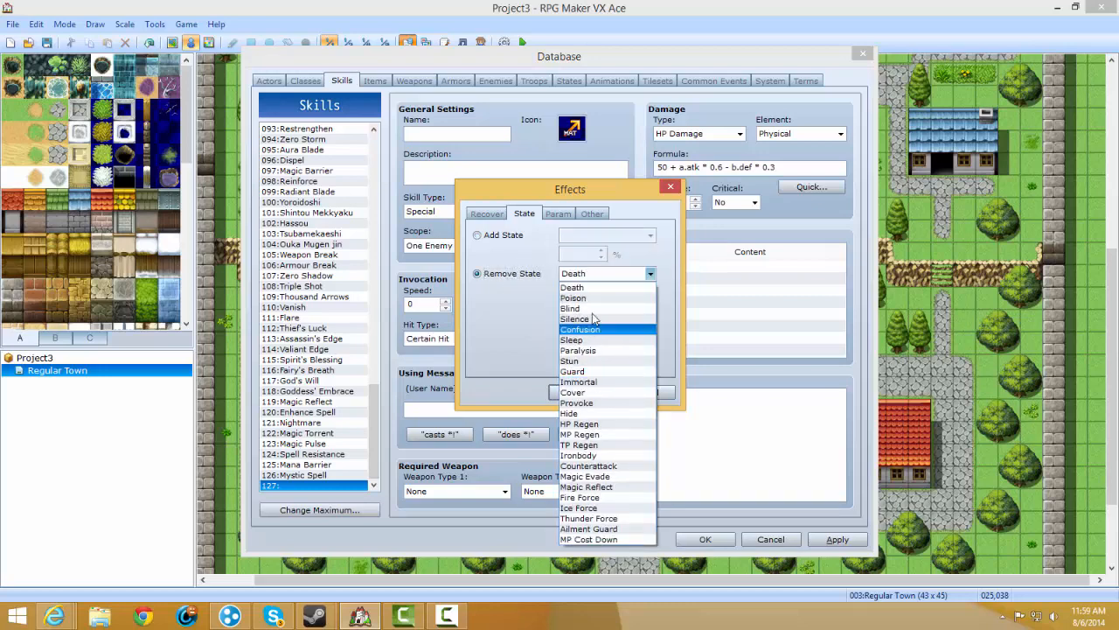
left_click(604, 329)
left_click(497, 238)
left_click(509, 274)
left_click(512, 238)
left_click(593, 235)
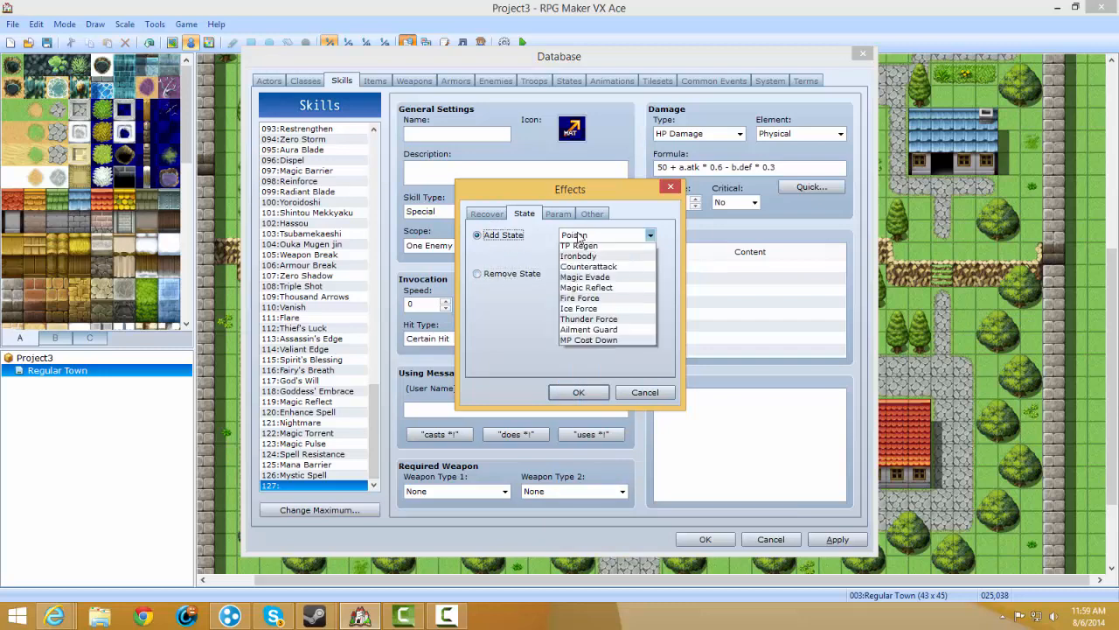
left_click(600, 233)
Set the effect to add a buff to MHP.
left_click(565, 213)
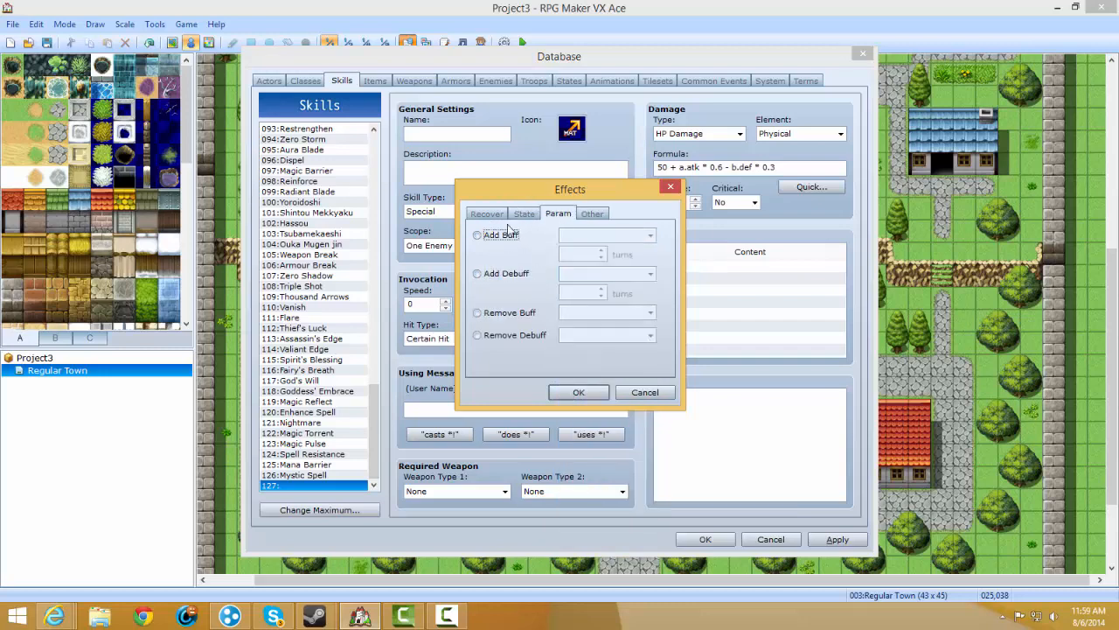
left_click(506, 235)
left_click(601, 240)
left_click(598, 246)
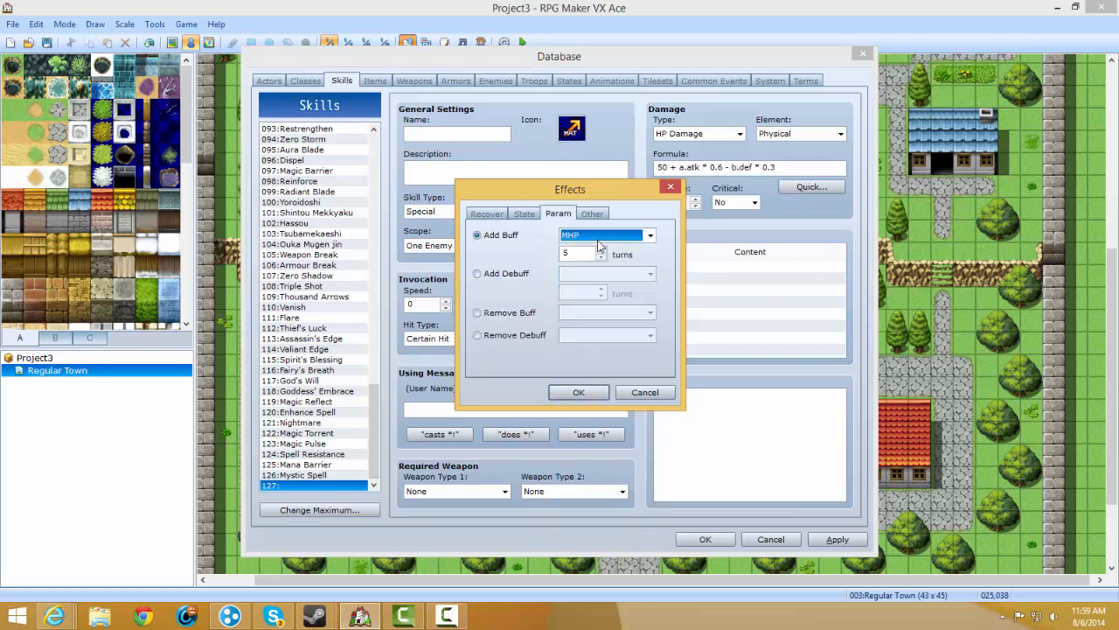
Compare the parameters available for adding a buff and adding a debuff, leaving MHP as the debuff parameter.
left_click(525, 274)
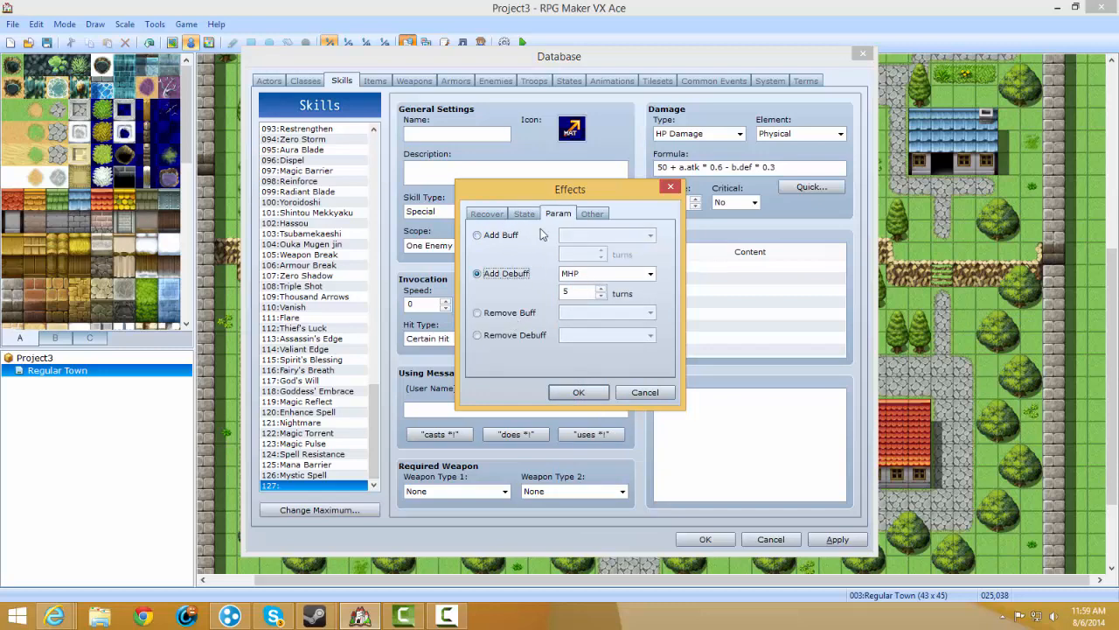
left_click(502, 236)
left_click(598, 237)
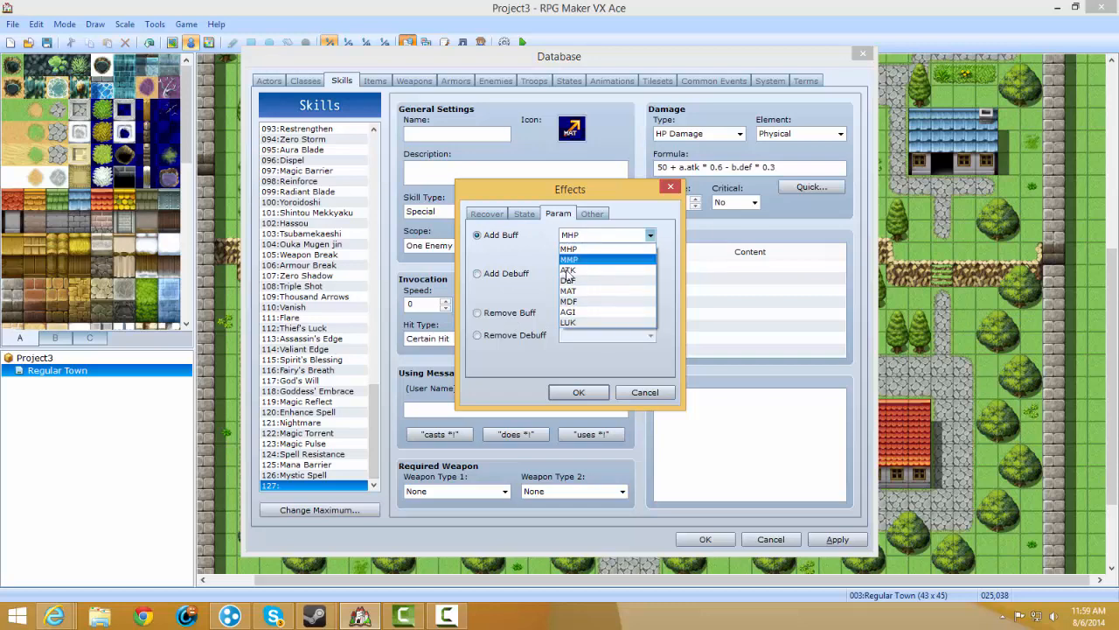
left_click(515, 278)
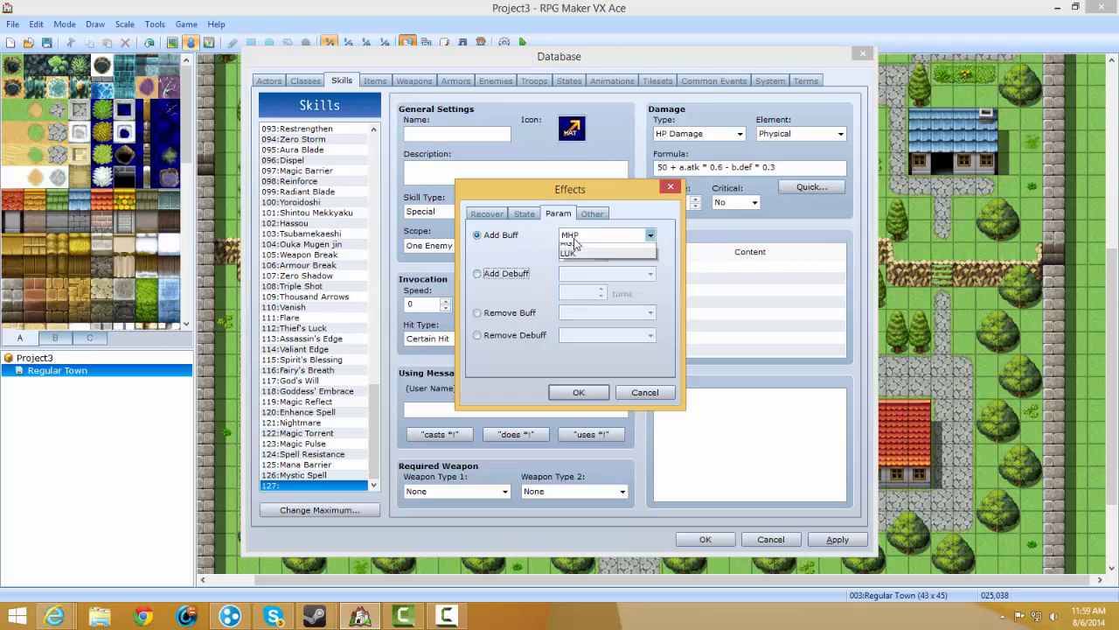
left_click(572, 238)
left_click(571, 238)
left_click(514, 273)
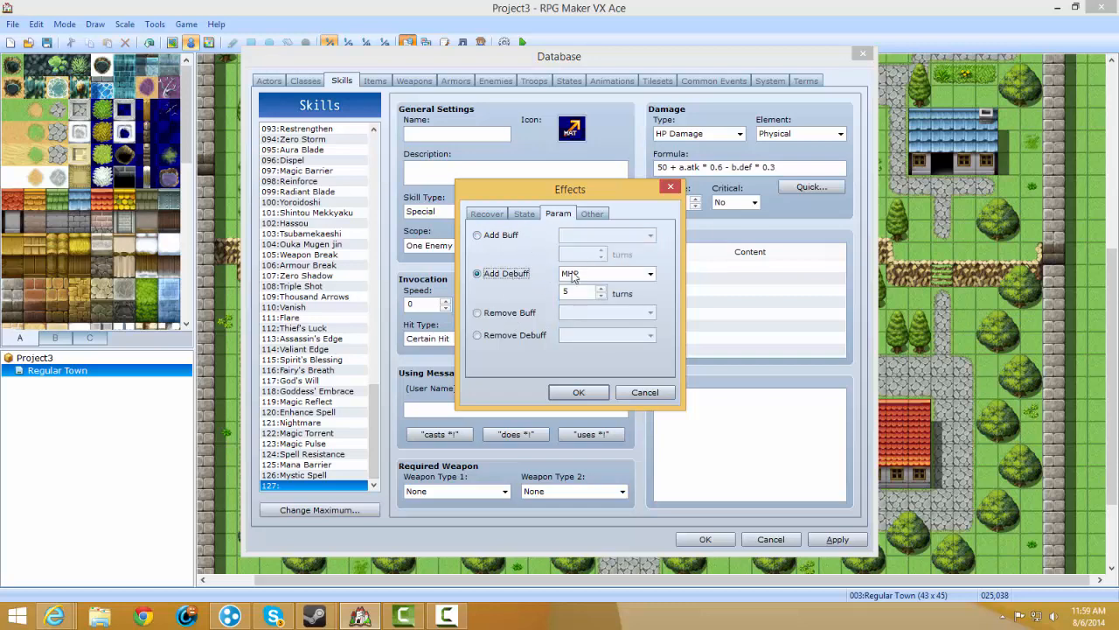
left_click(581, 274)
left_click(569, 287)
Review the options for removing a buff and removing a debuff, and glance at the other effect types.
left_click(507, 312)
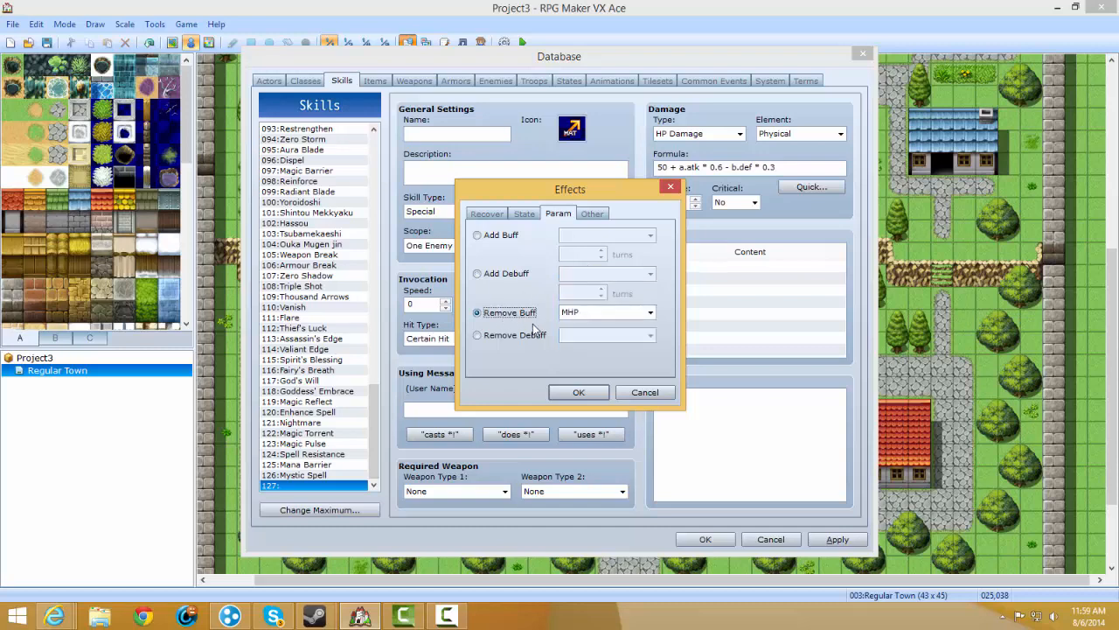
left_click(532, 338)
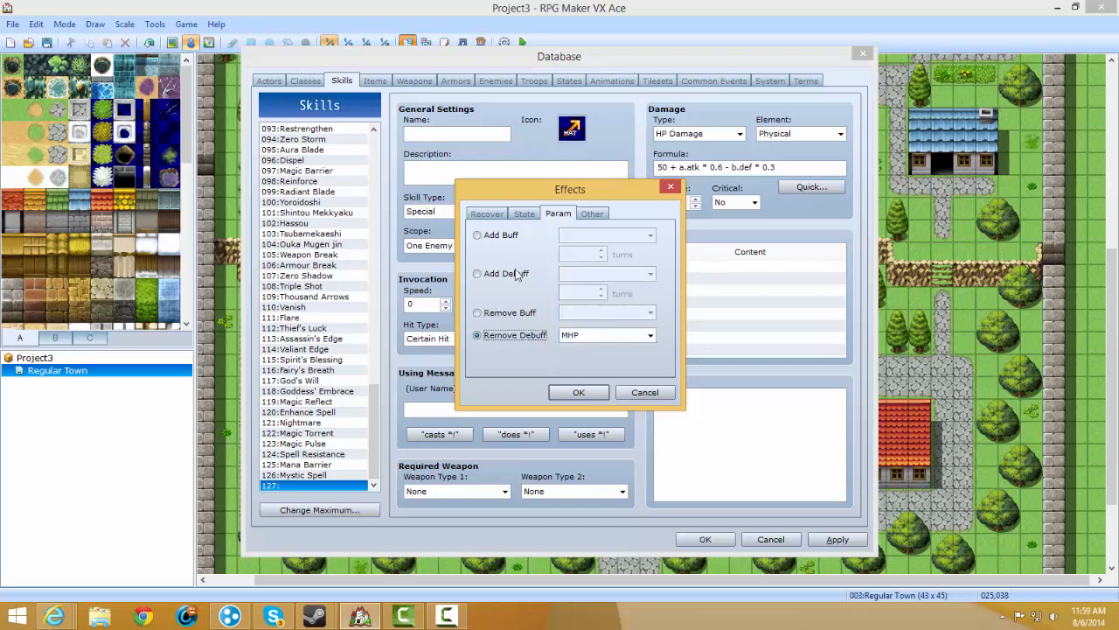
left_click(593, 214)
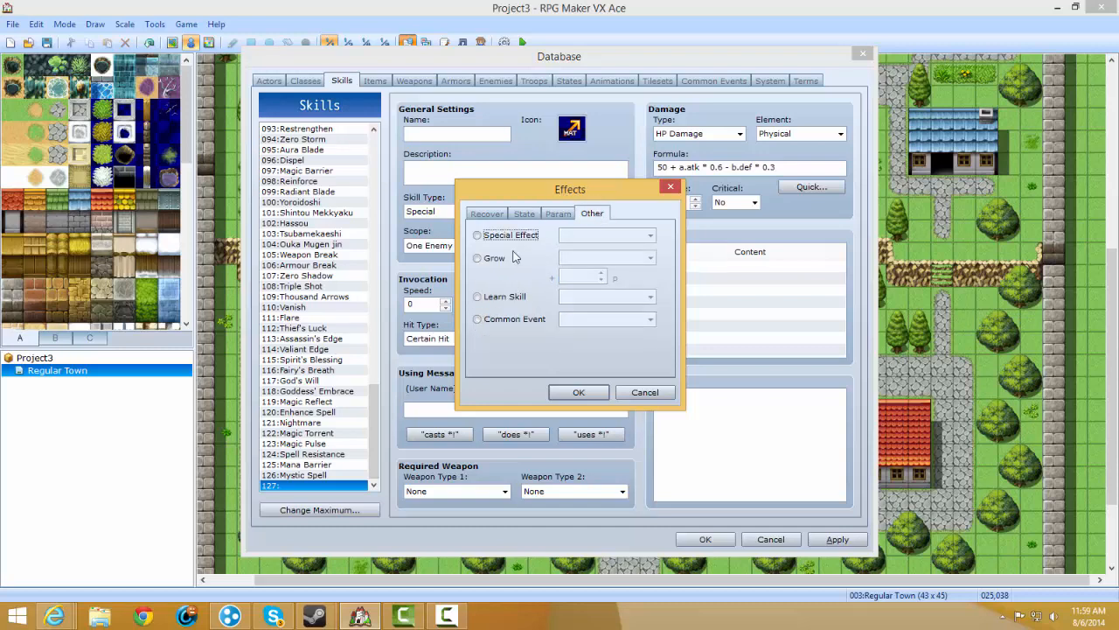
left_click(558, 213)
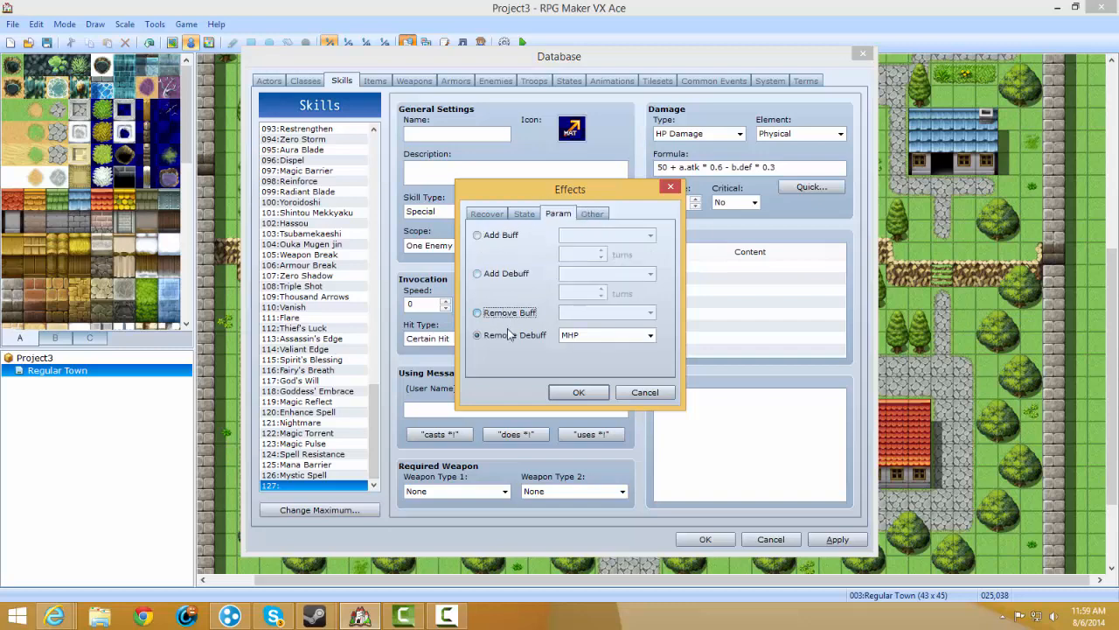
Review the Special Effect option and the parameters available for the Grow effect, leaving Grow on MHP.
left_click(592, 213)
left_click(510, 236)
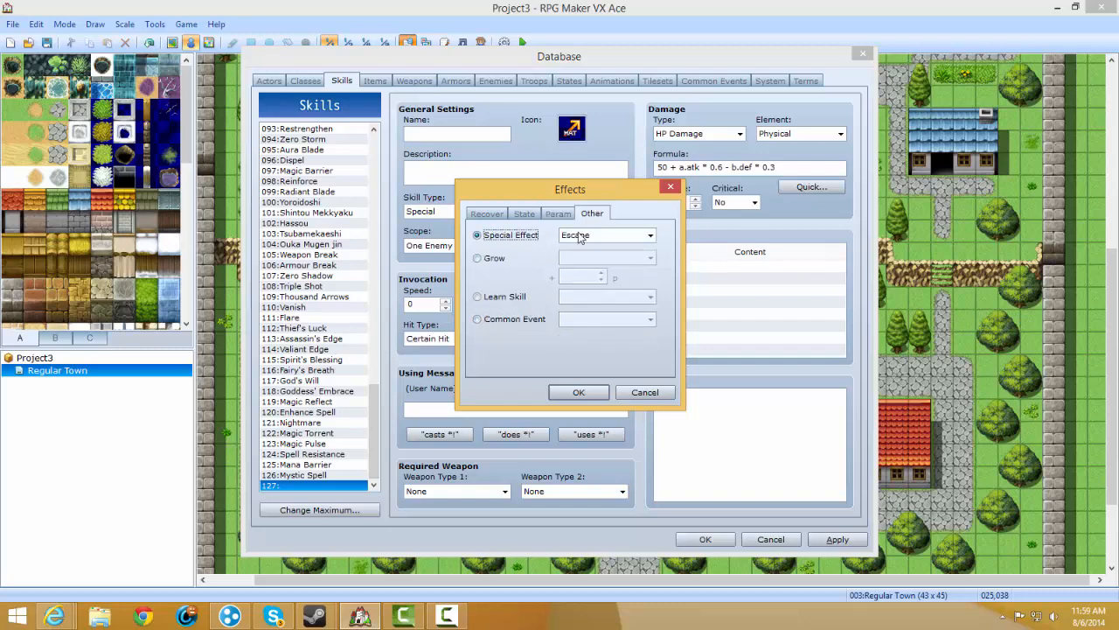
left_click(495, 260)
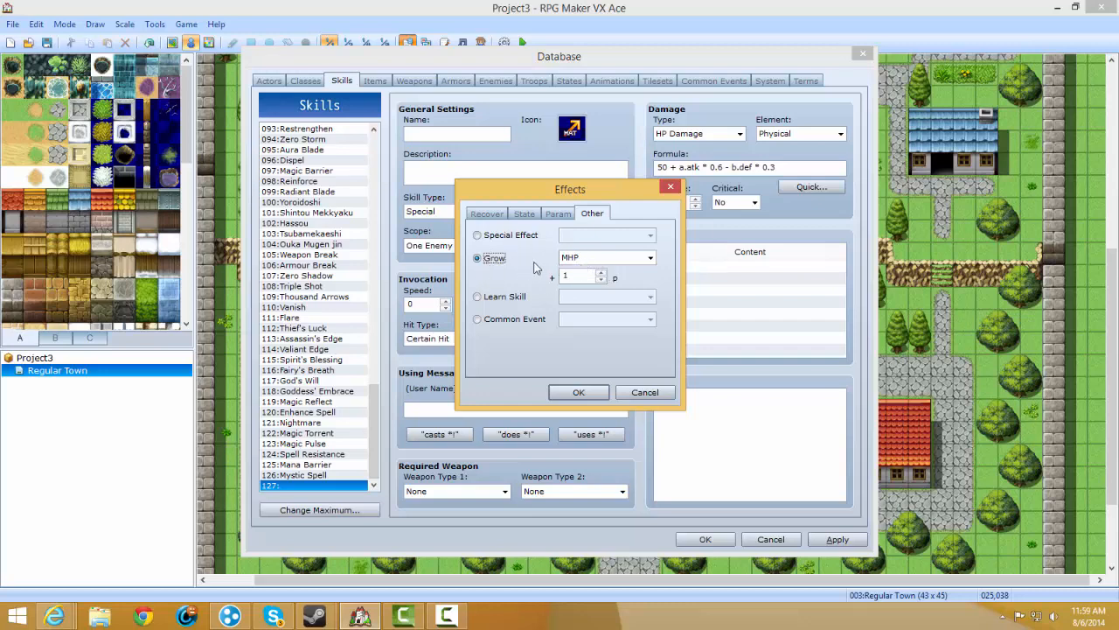
left_click(586, 260)
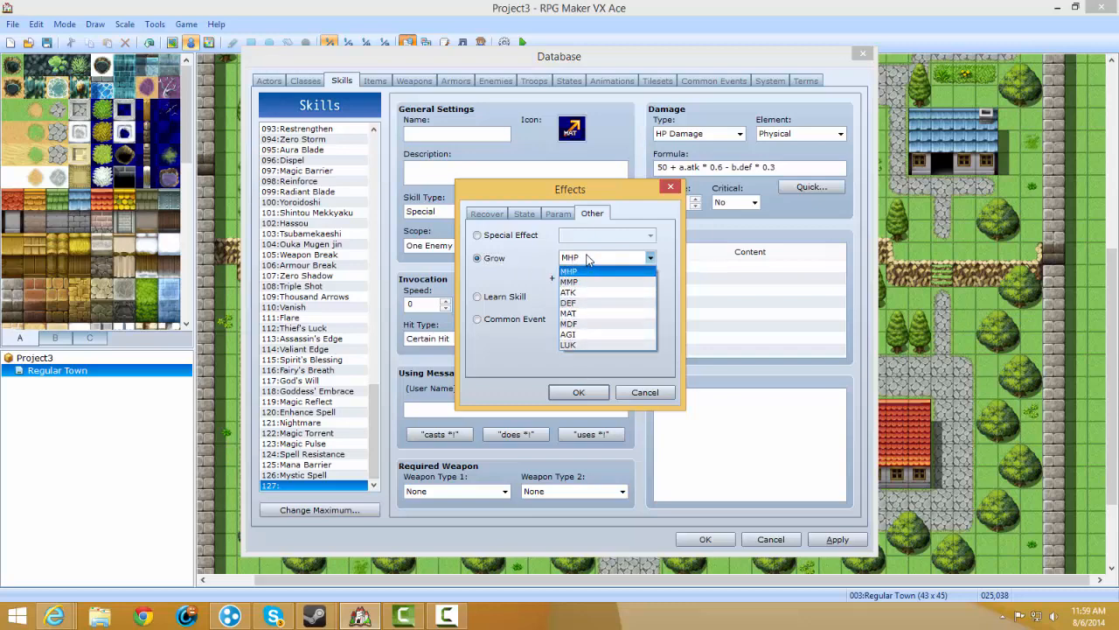
left_click(586, 260)
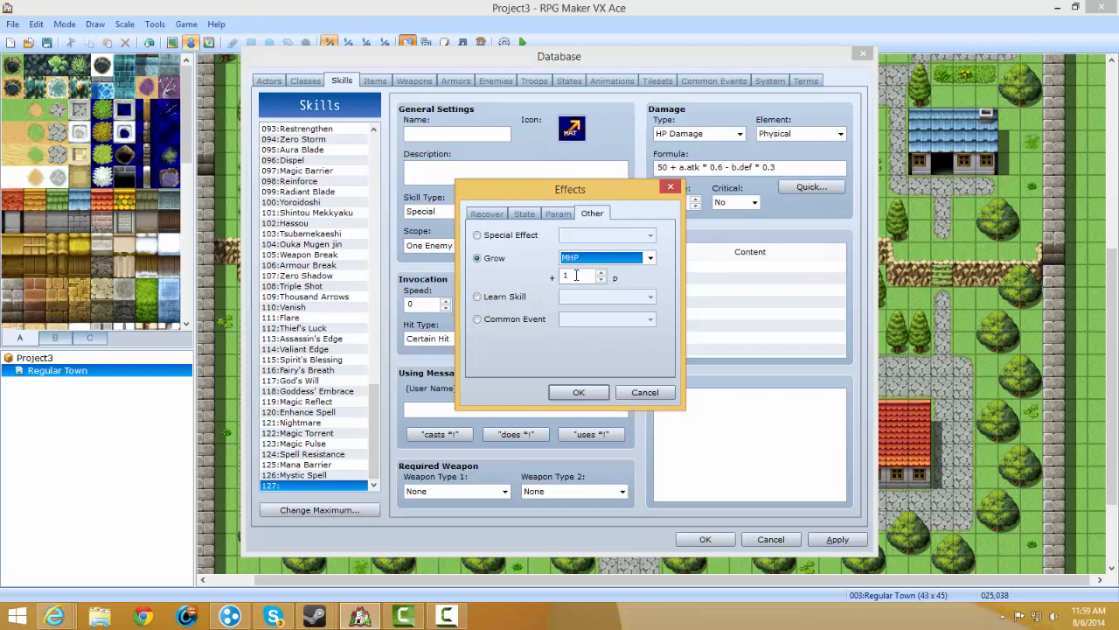
left_click(584, 255)
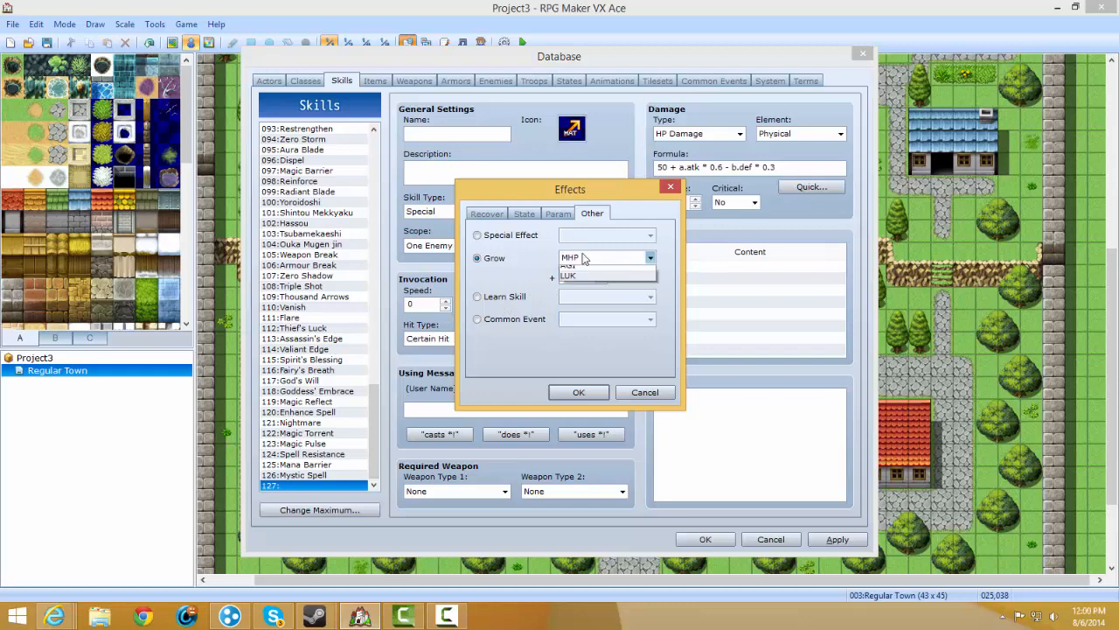
left_click(588, 259)
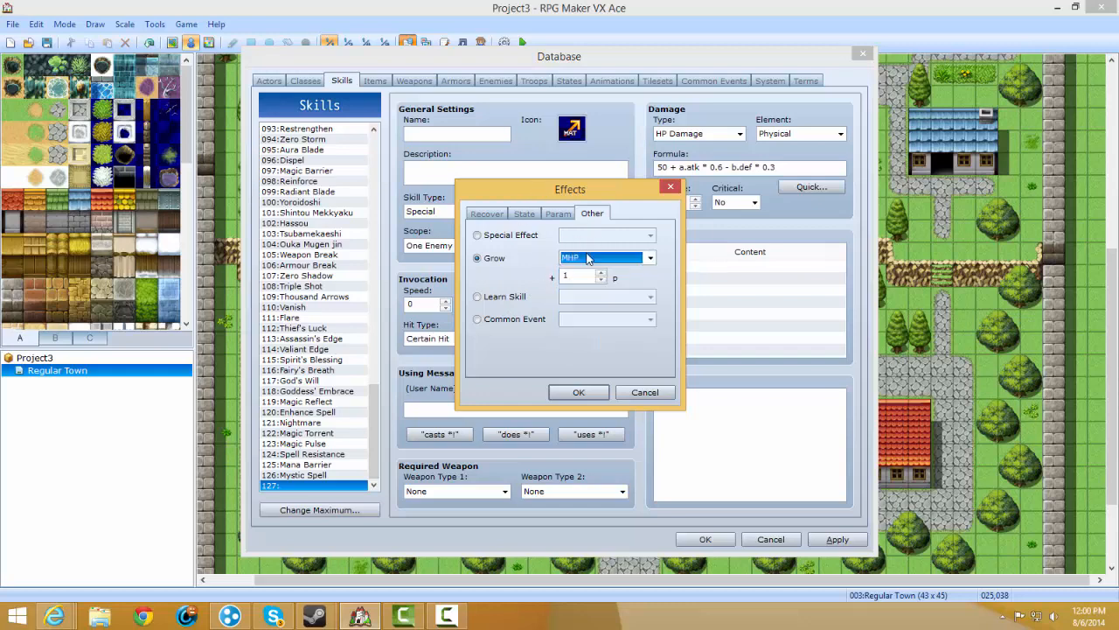
Compare the Learn Skill effect with Grow and look through the skills that can be taught.
left_click(500, 297)
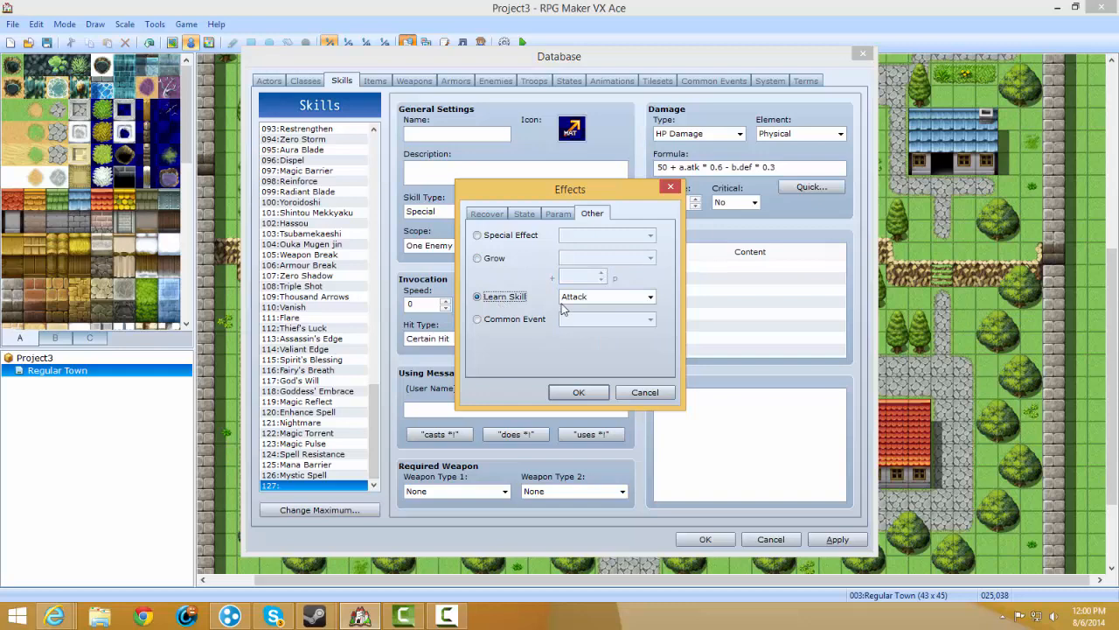
left_click(495, 259)
left_click(568, 259)
left_click(584, 266)
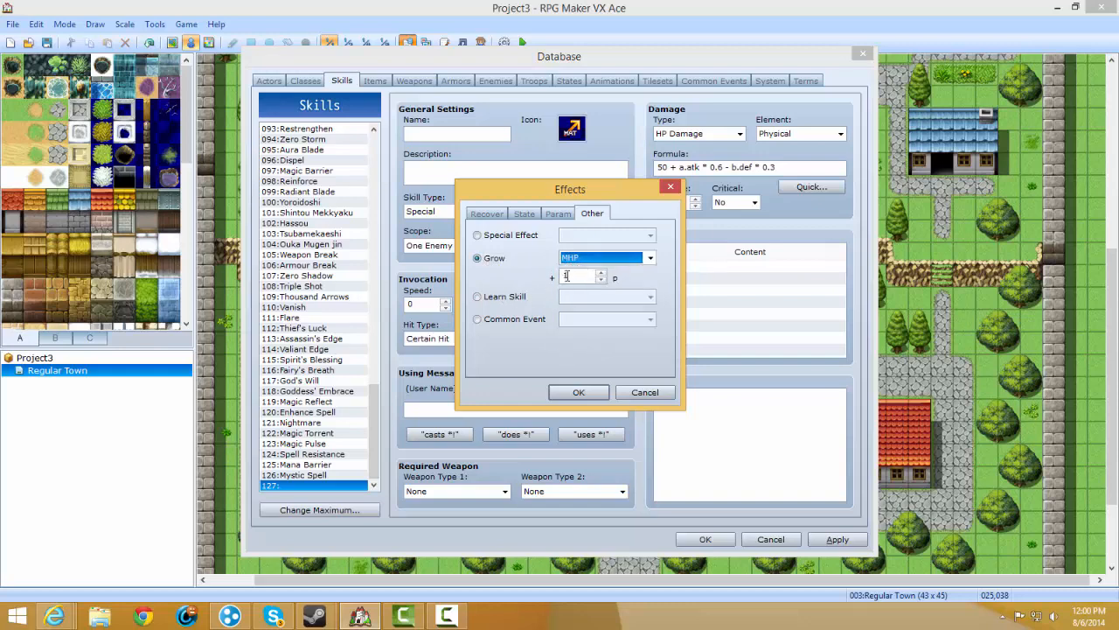
left_click(499, 296)
left_click(599, 295)
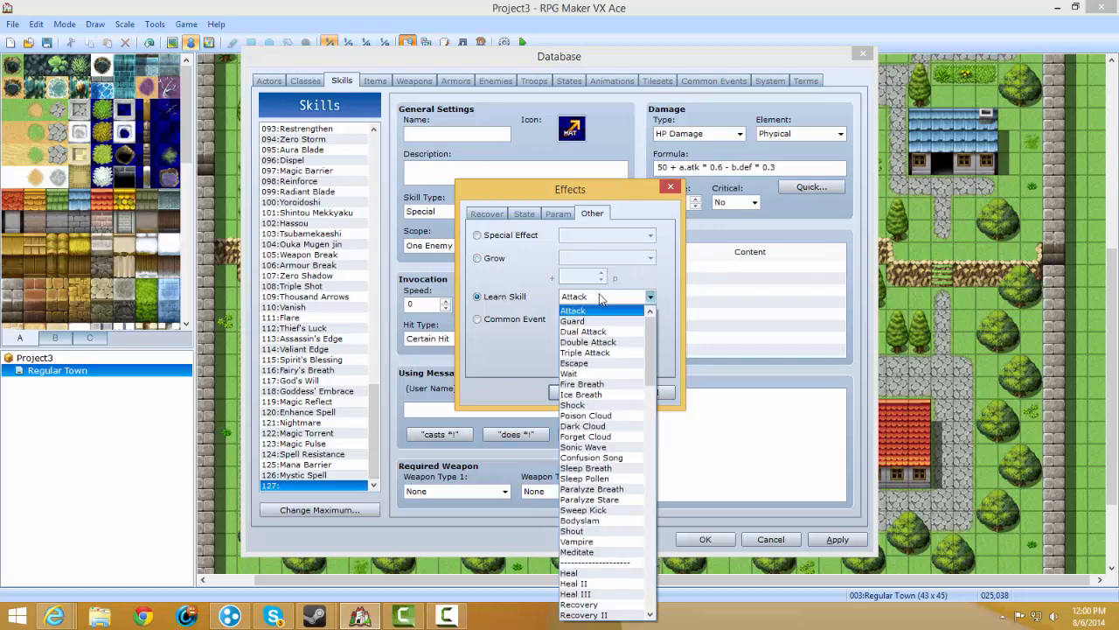
mouse_move(649, 324)
left_mouse_down()
mouse_move(630, 516)
mouse_move(641, 579)
mouse_move(655, 306)
left_mouse_up()
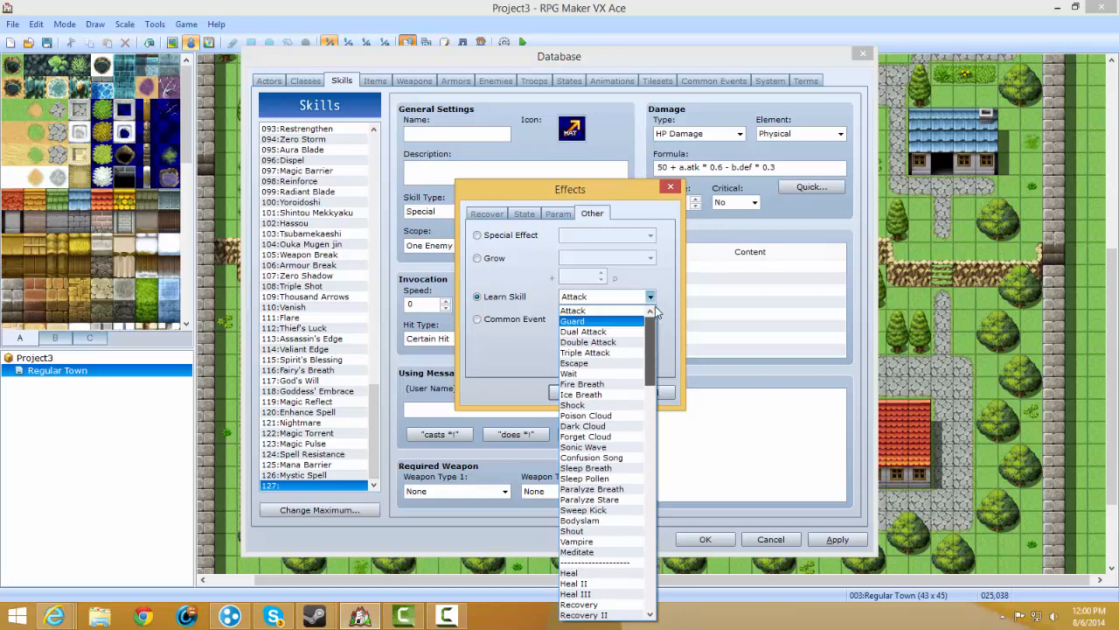
Add a Common Event effect with the blank event to skill 127 and apply the database changes.
left_click(514, 324)
left_click(514, 320)
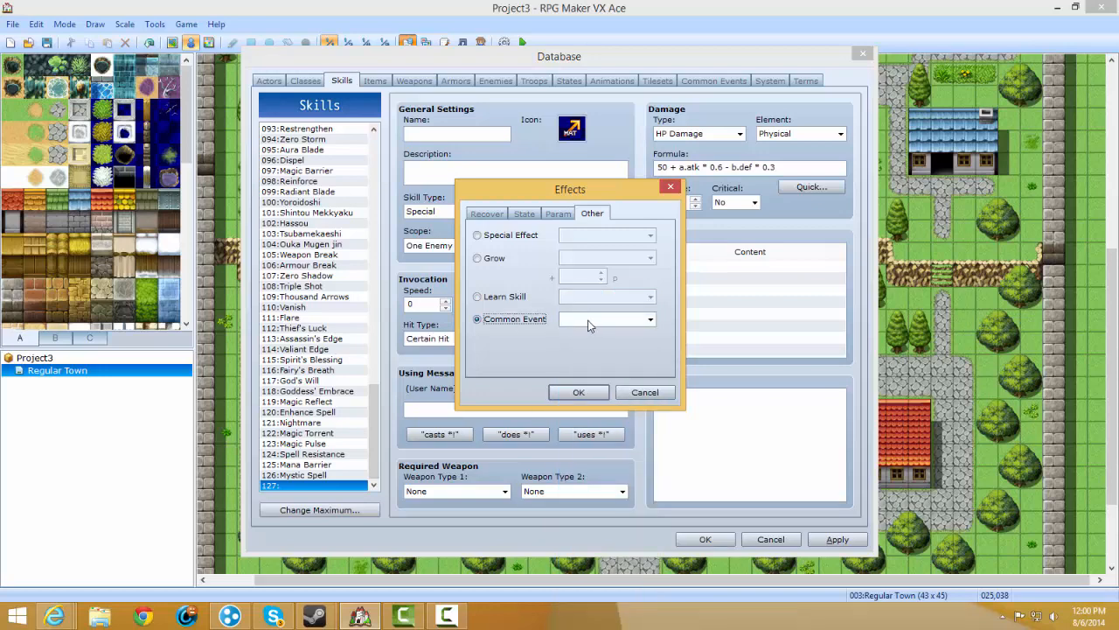
left_click(588, 320)
left_click(631, 322)
left_click(651, 320)
left_click(650, 320)
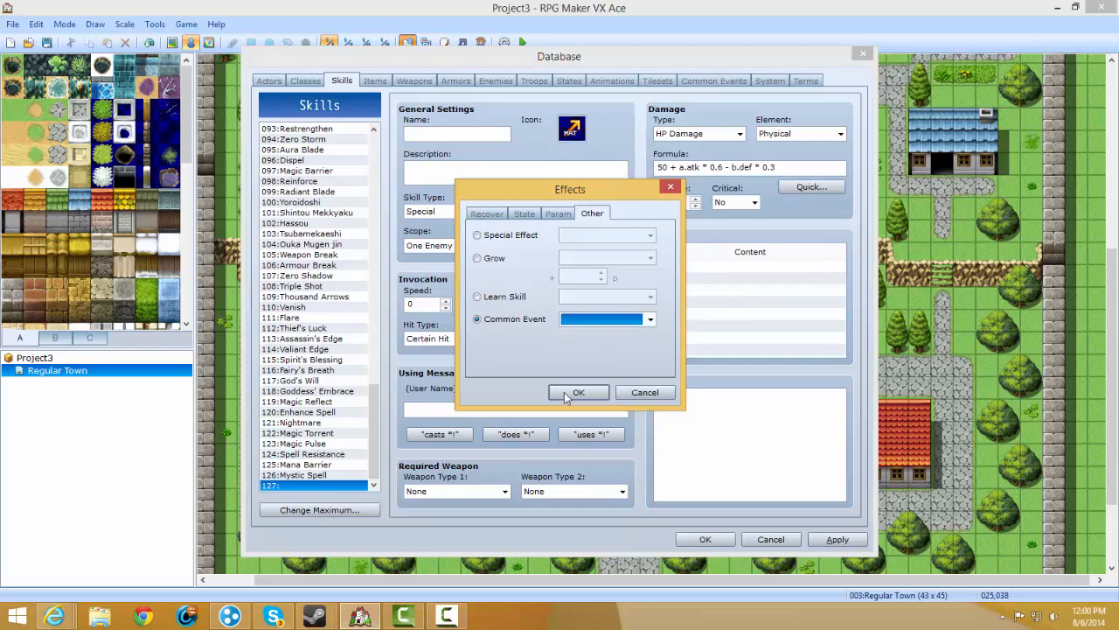
left_click(573, 391)
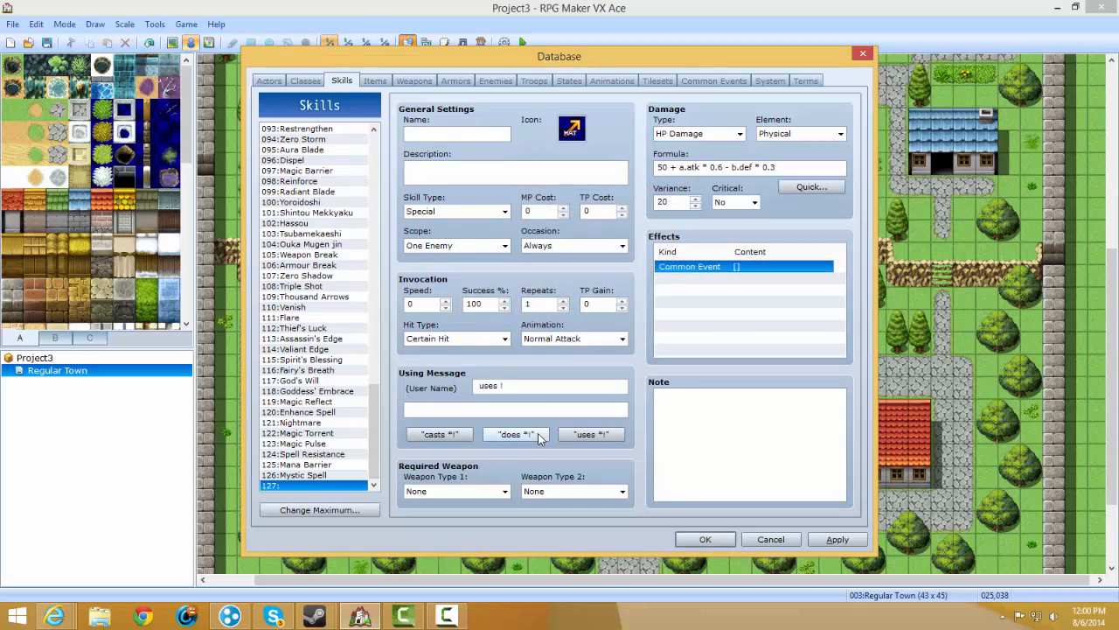
left_click(658, 472)
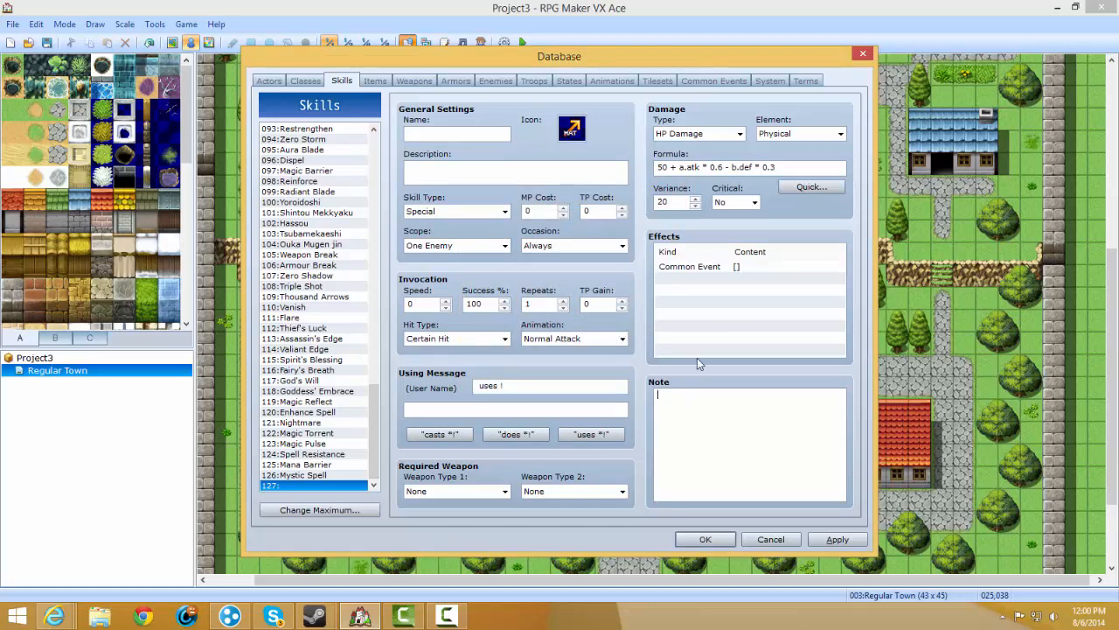
left_click(835, 538)
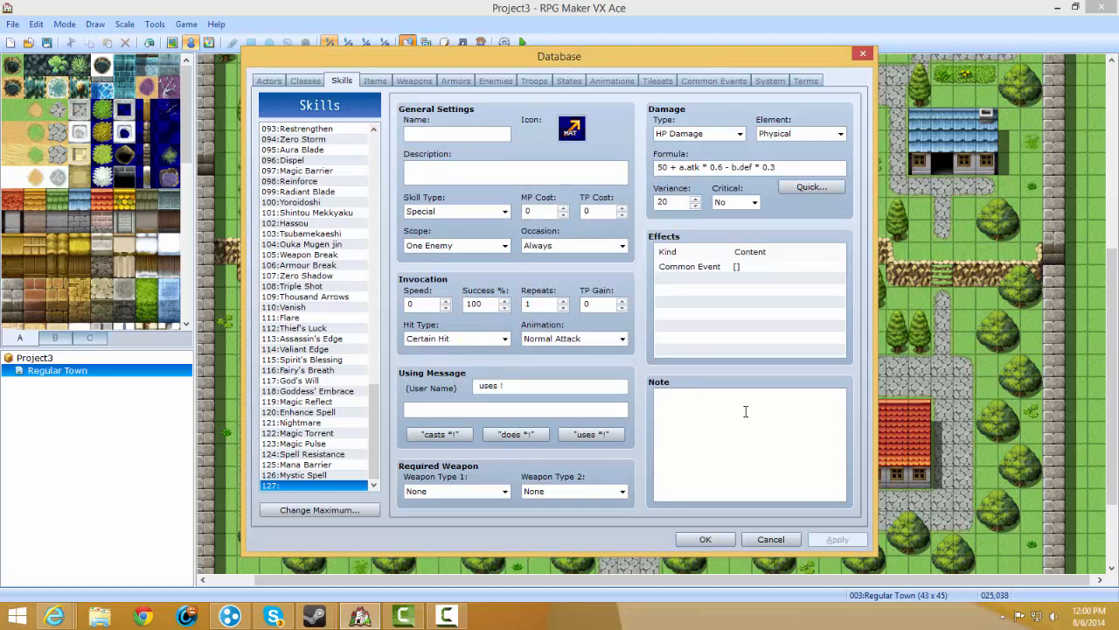
Compare the settings available for items with those available for skills.
left_click(375, 80)
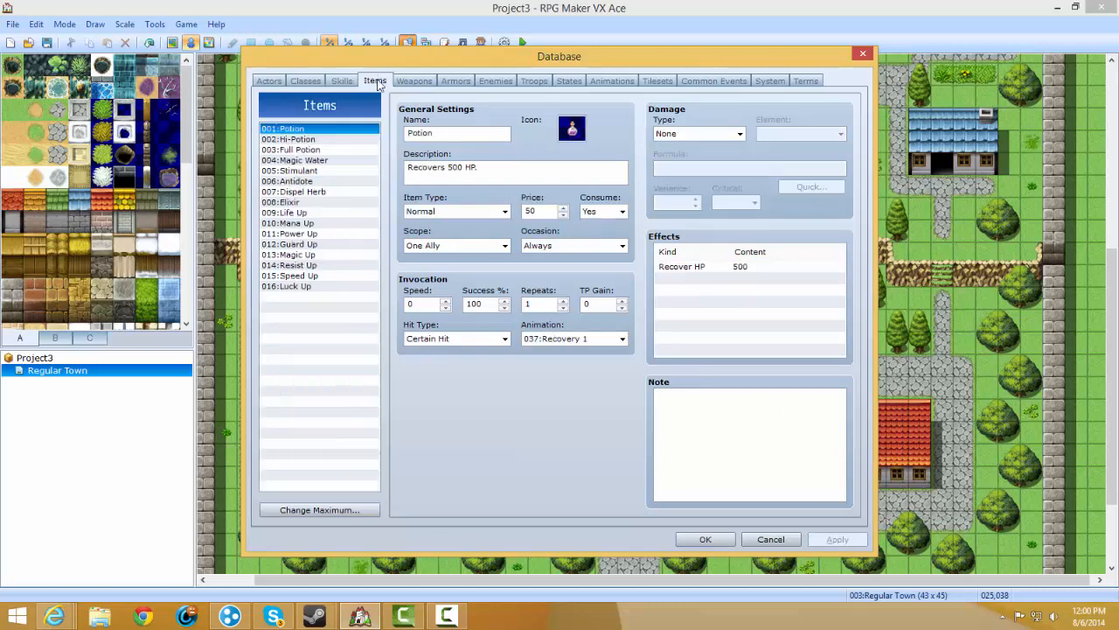
left_click(344, 79)
left_click(367, 81)
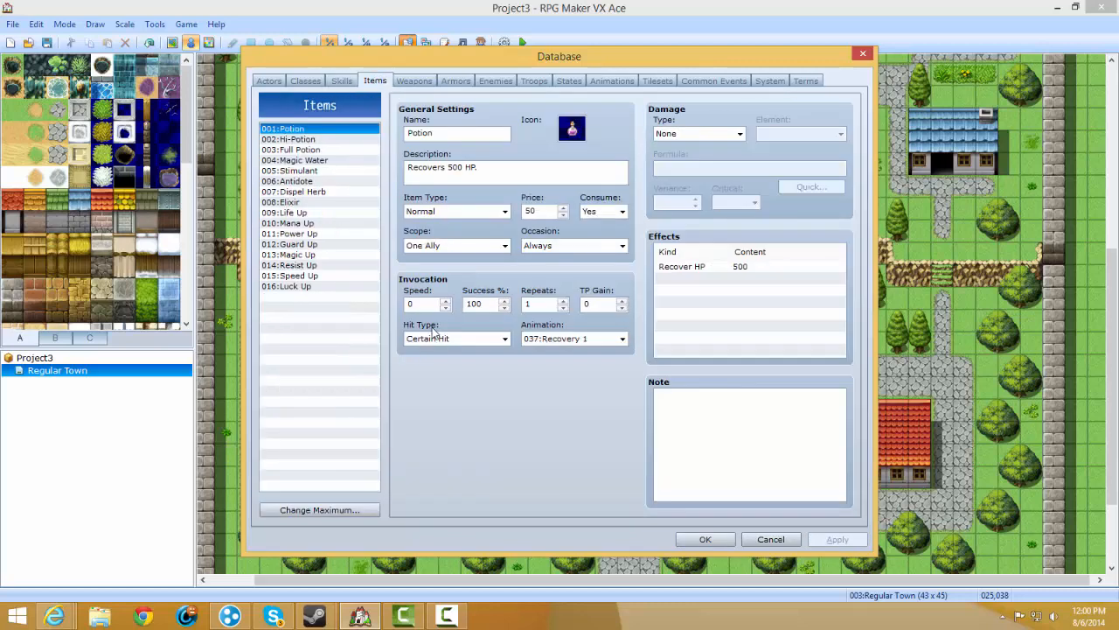
left_click(341, 80)
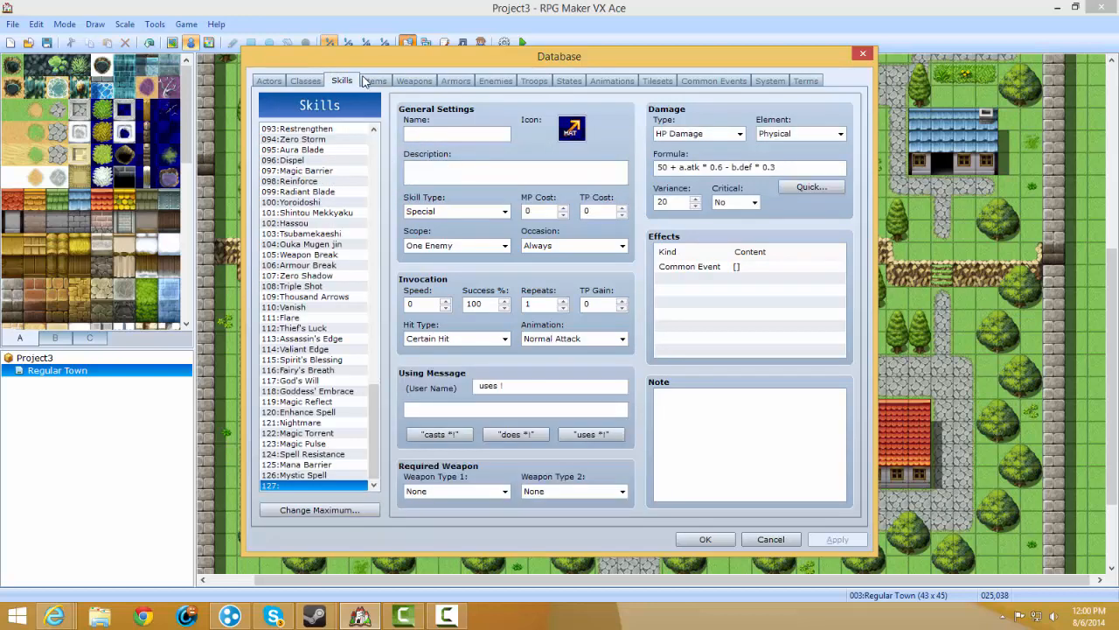
Raise the maximum number of items in the database to 17.
left_click(365, 80)
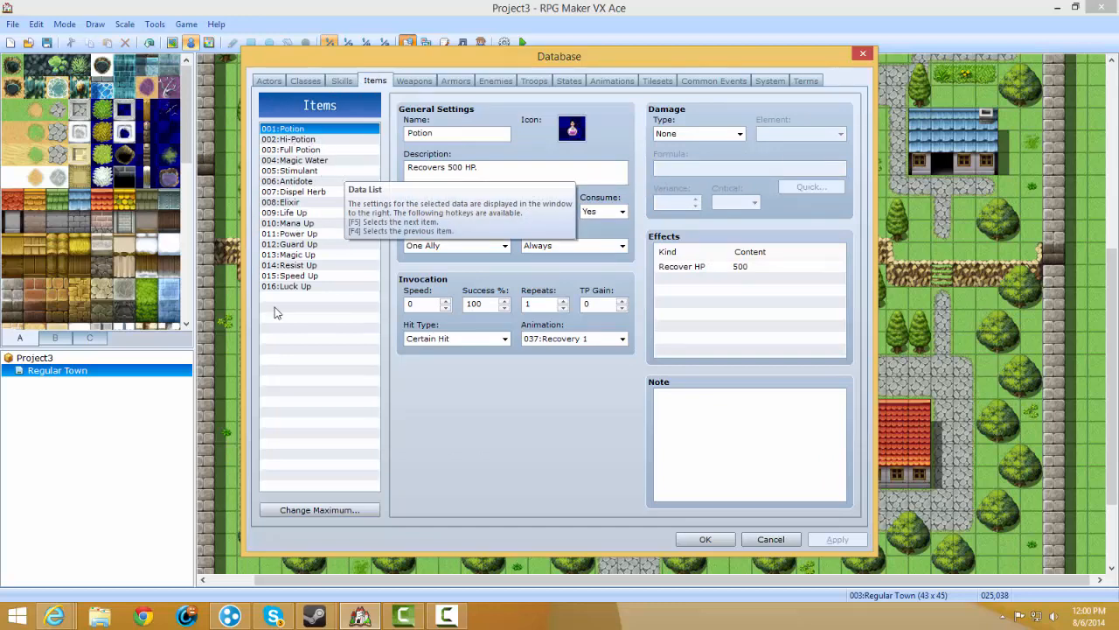
left_click(302, 510)
left_click(300, 516)
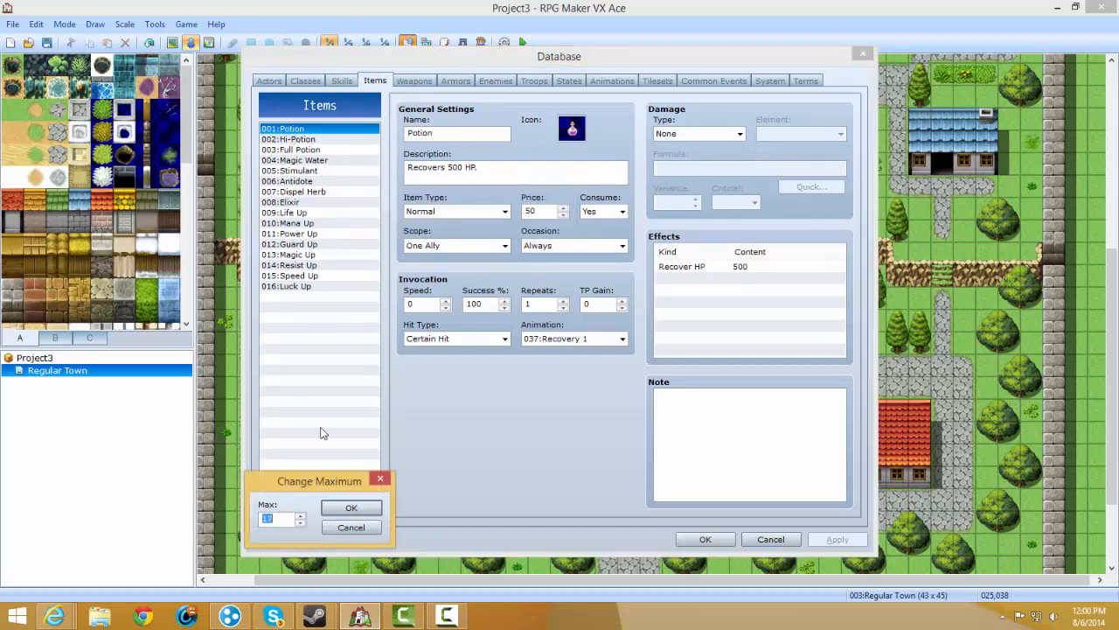
left_click(349, 513)
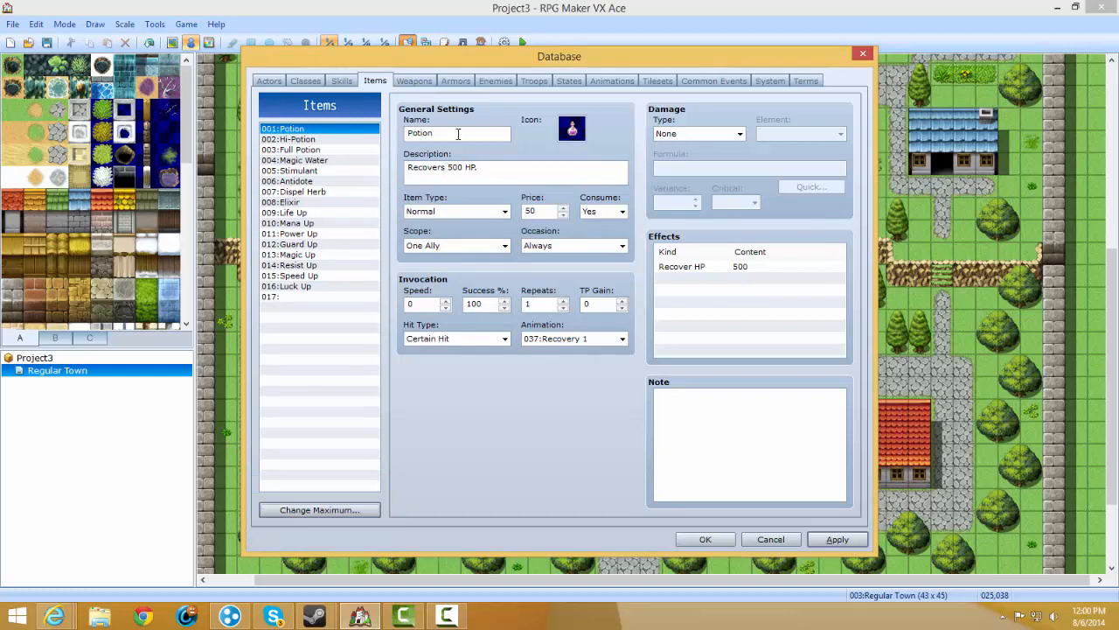
Review the Potion's name, description and item type options, keeping the type as Normal.
left_click_drag(455, 133, 393, 130)
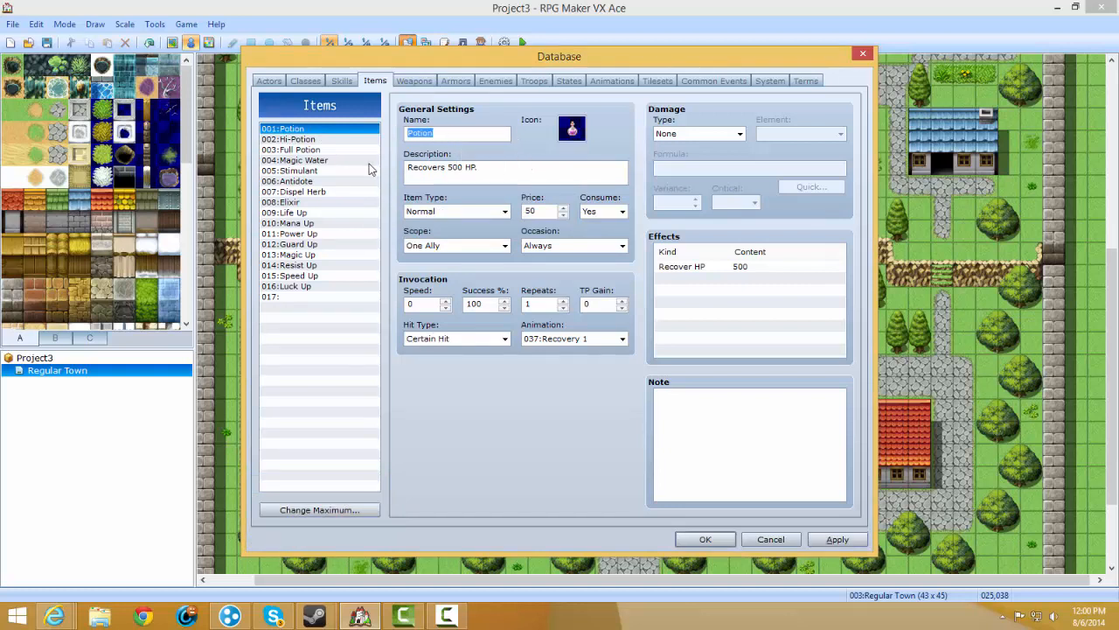
left_click_drag(480, 172, 408, 184)
left_click(484, 211)
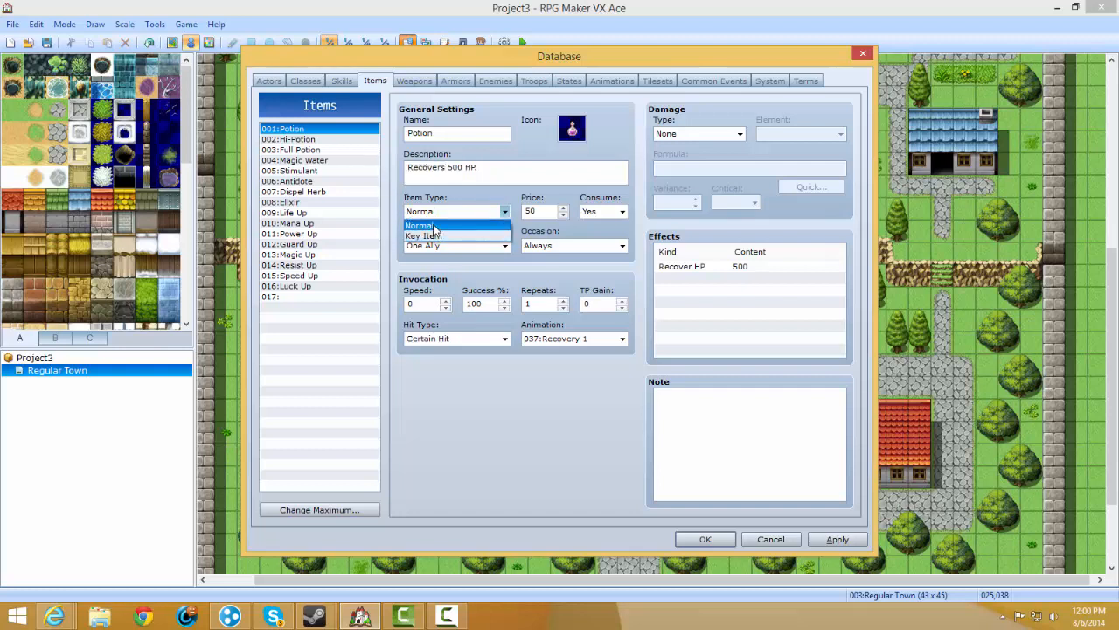
left_click(448, 213)
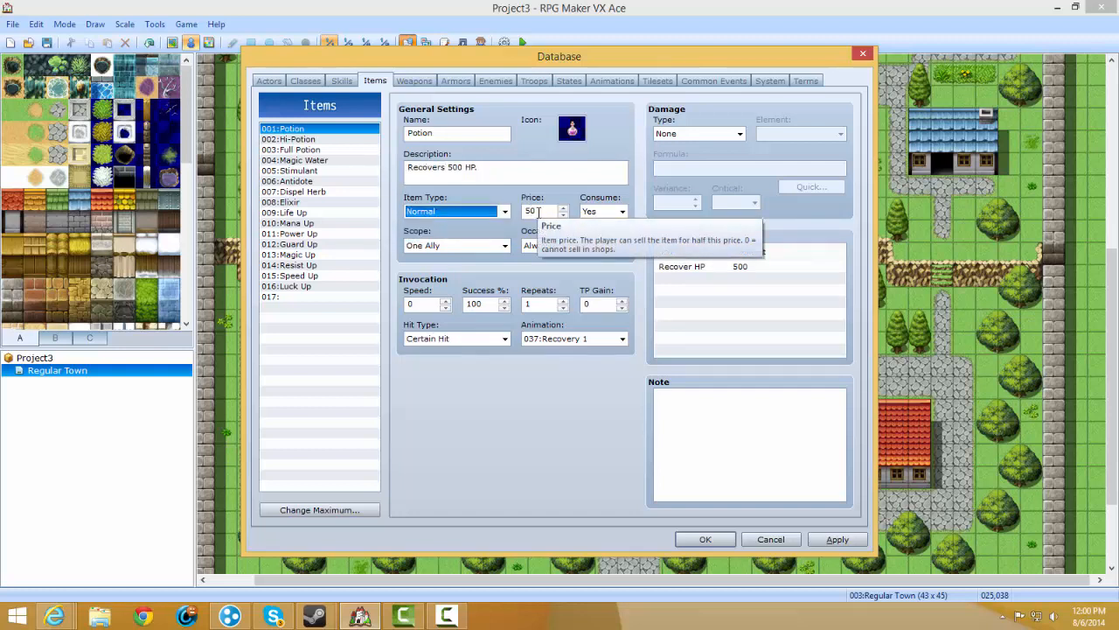
Examine the Potion's price and its consume options, keeping Consume set to Yes.
double_click(535, 213)
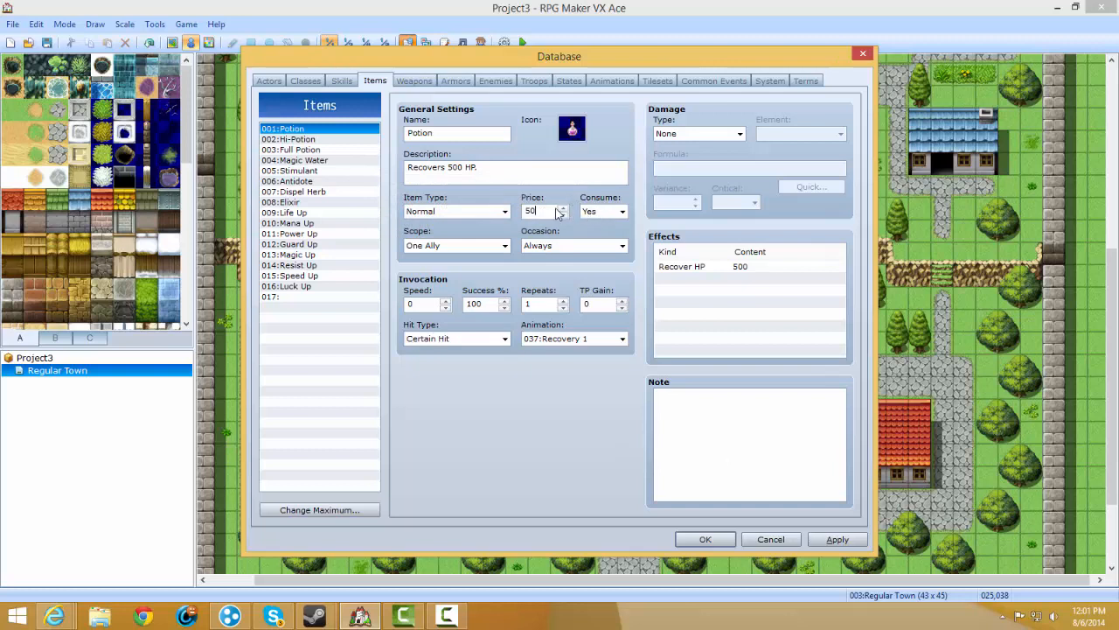
double_click(540, 210)
left_click(614, 215)
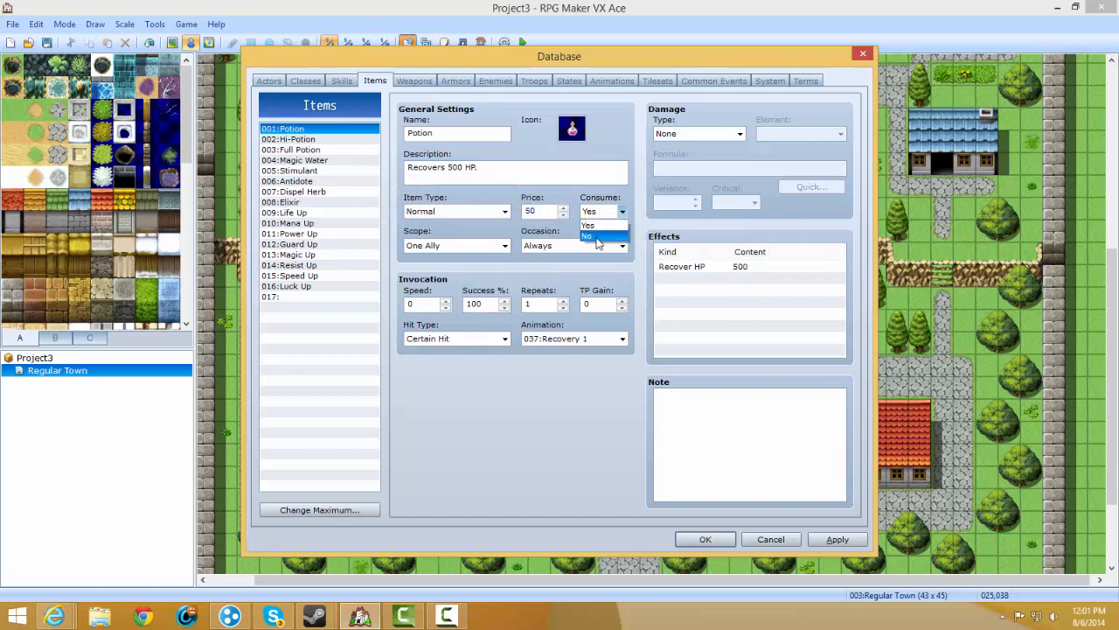
left_click(599, 224)
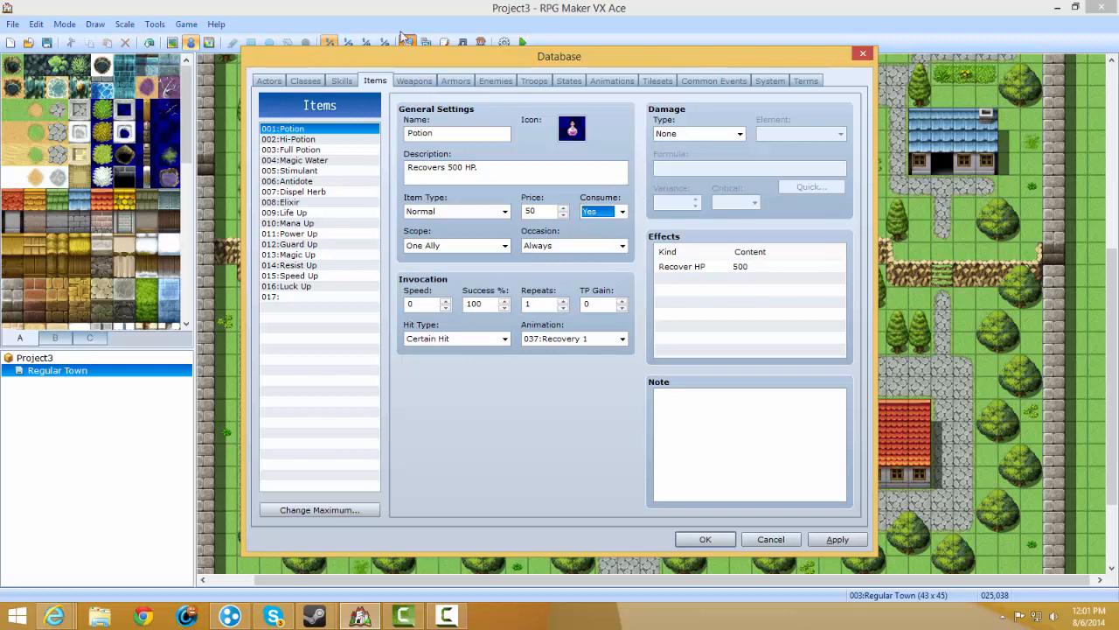
Review the Potion's scope and occasion choices and its invocation speed, keeping One Ally and Always.
left_click(447, 245)
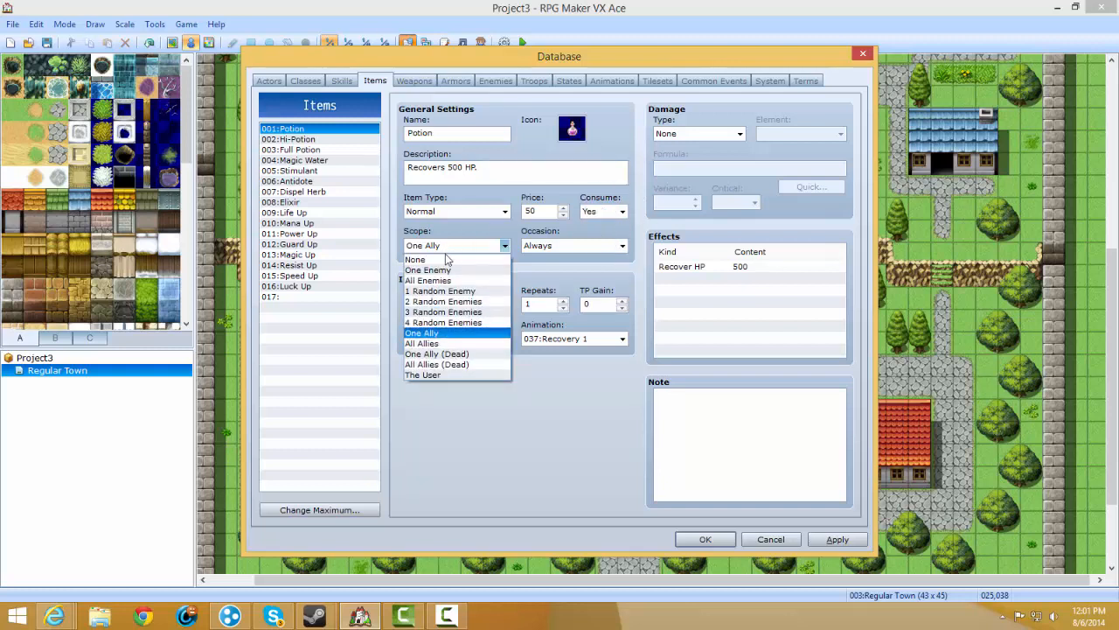
left_click(441, 247)
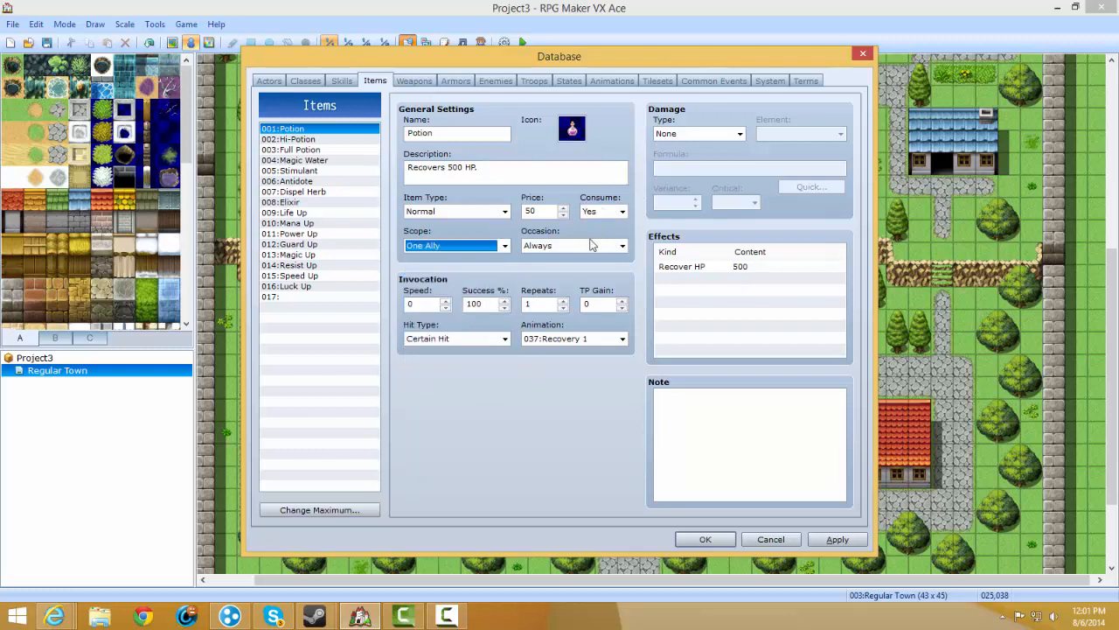
left_click(590, 245)
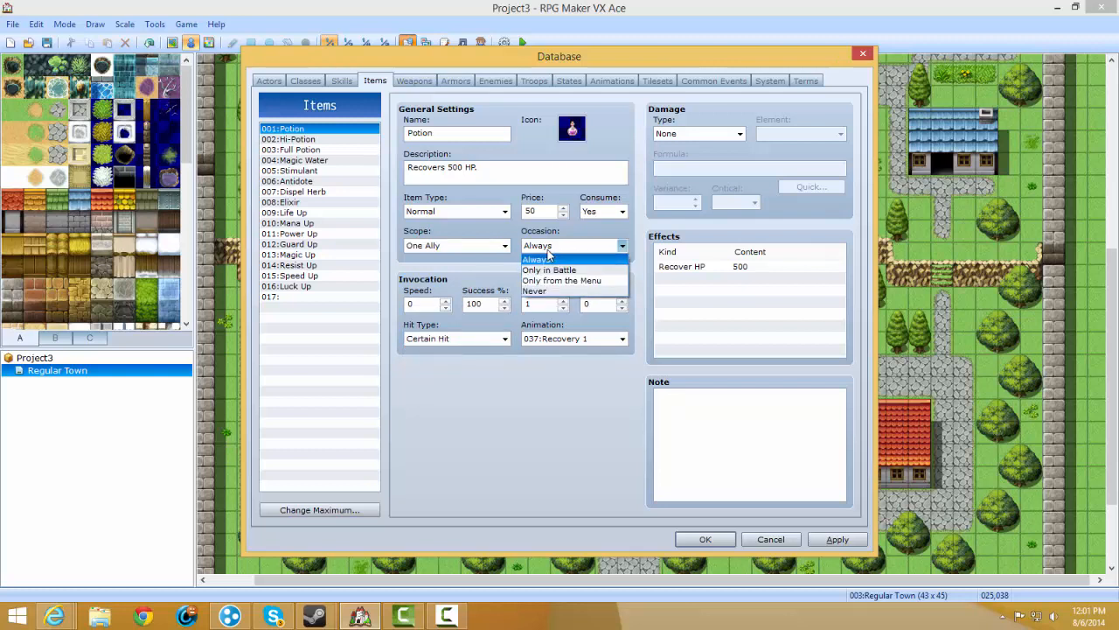
left_click(551, 259)
left_click(547, 248)
left_click(546, 250)
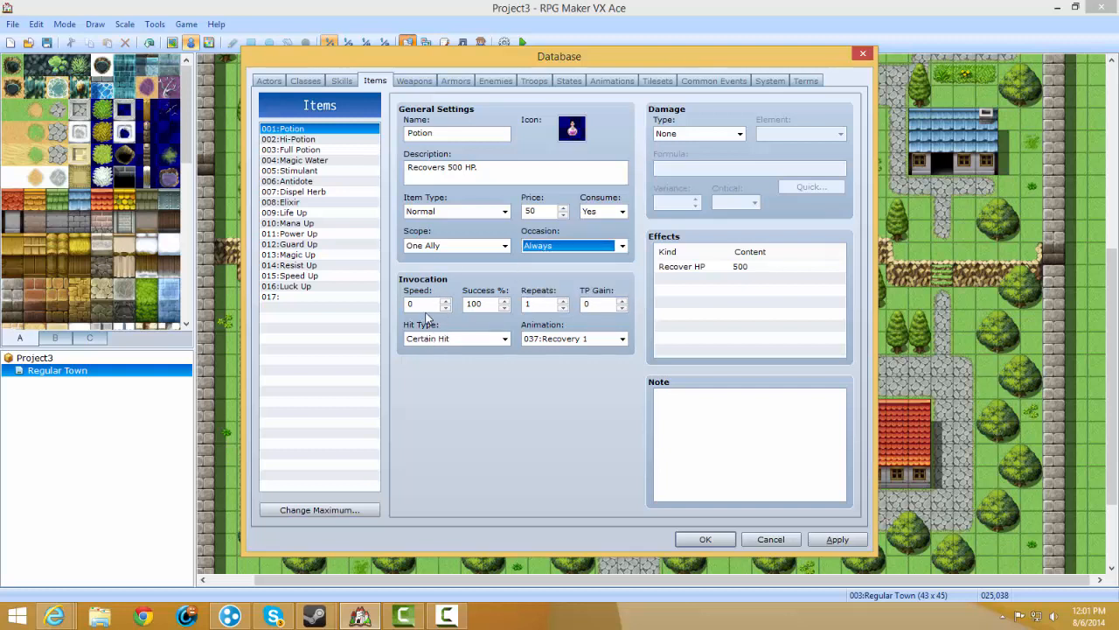
mouse_move(418, 303)
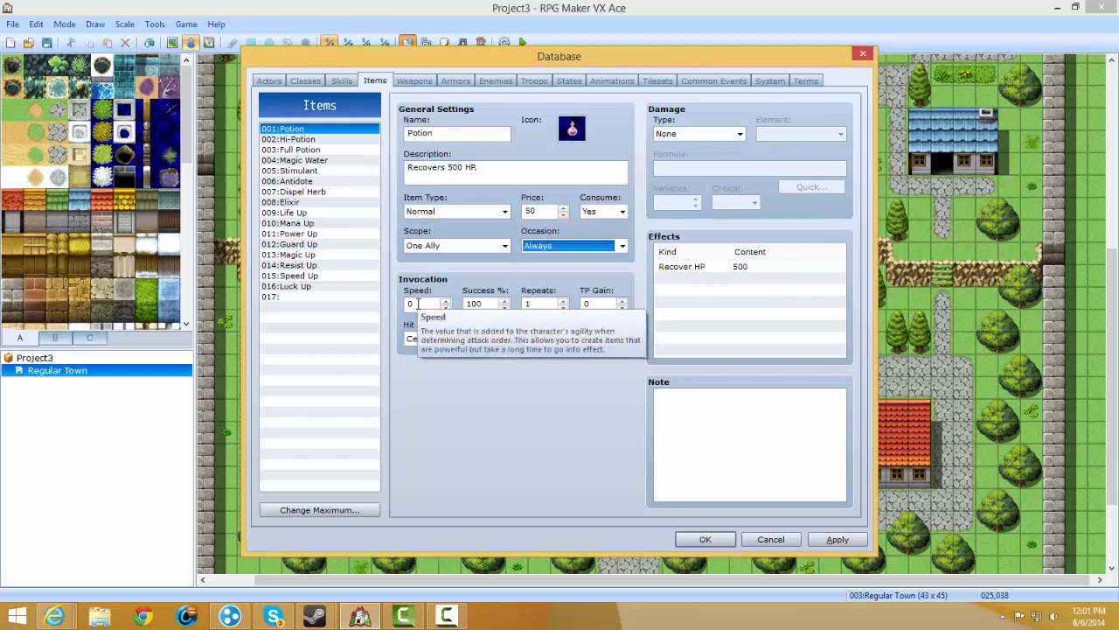
left_click(424, 301)
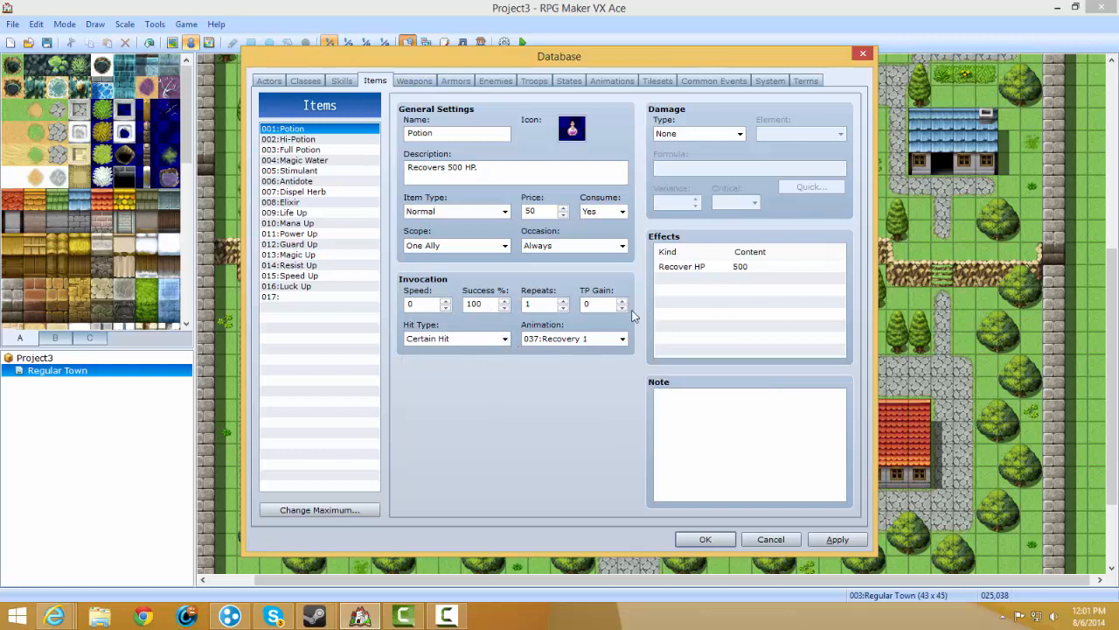
Try HP Damage as the Potion's damage type and set it back to None.
left_click(717, 133)
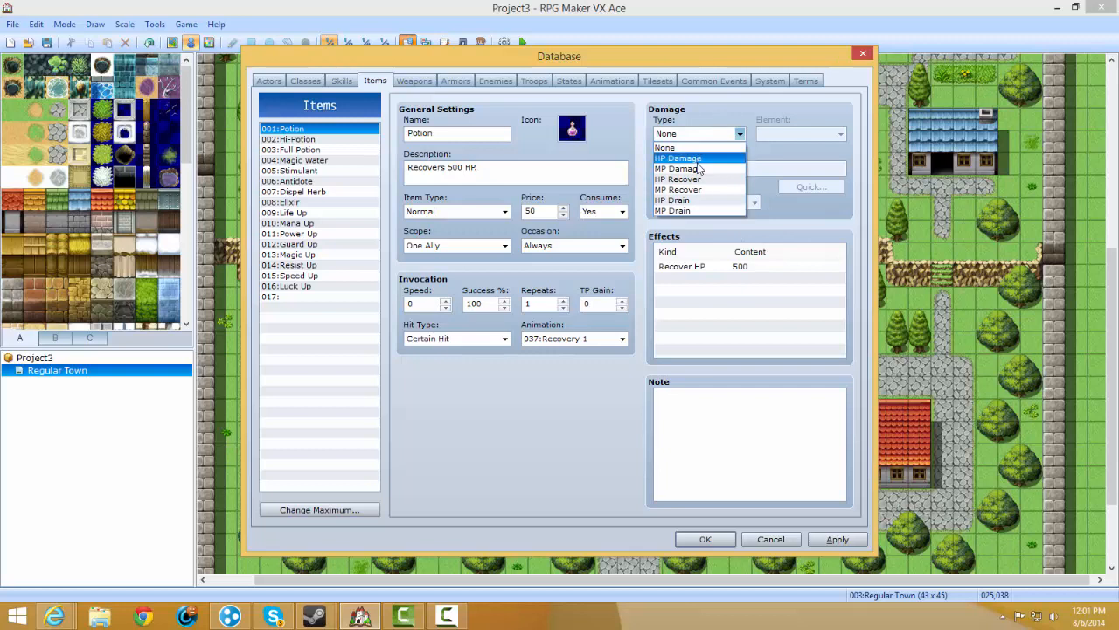
left_click(697, 160)
left_click(712, 138)
left_click(695, 150)
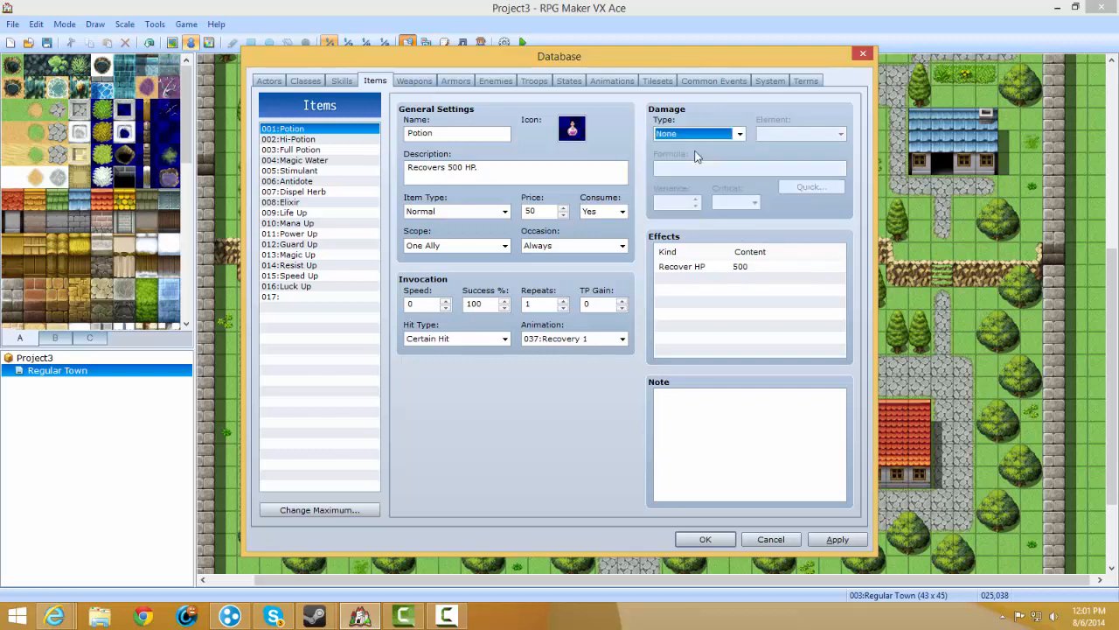
Examine the options for a second effect on the Potion, leaving its effects list unchanged.
left_click(739, 277)
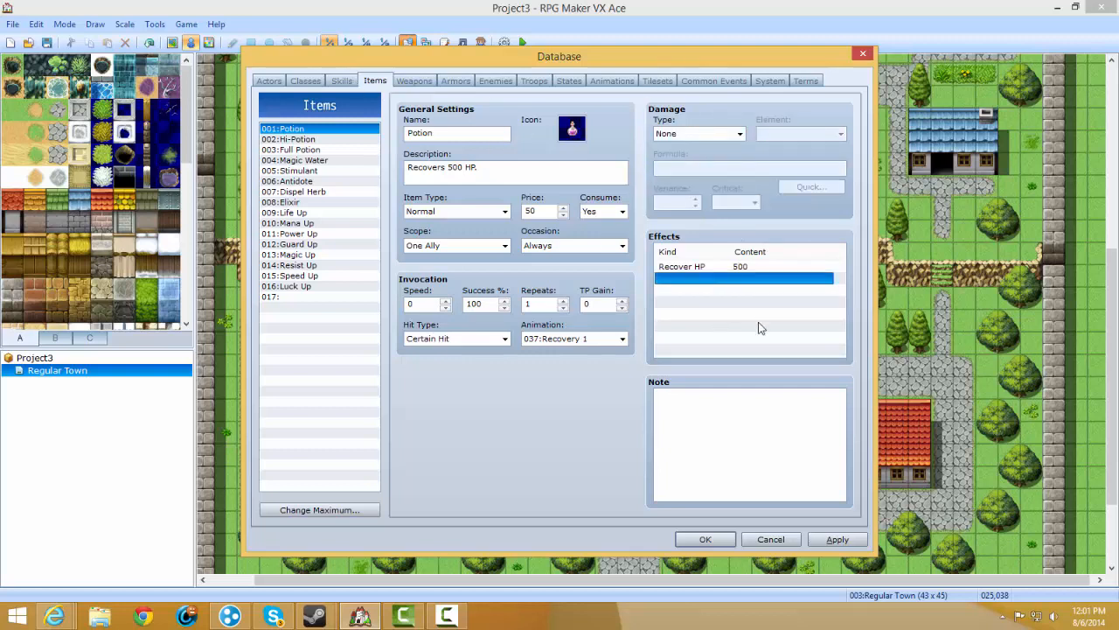
double_click(710, 277)
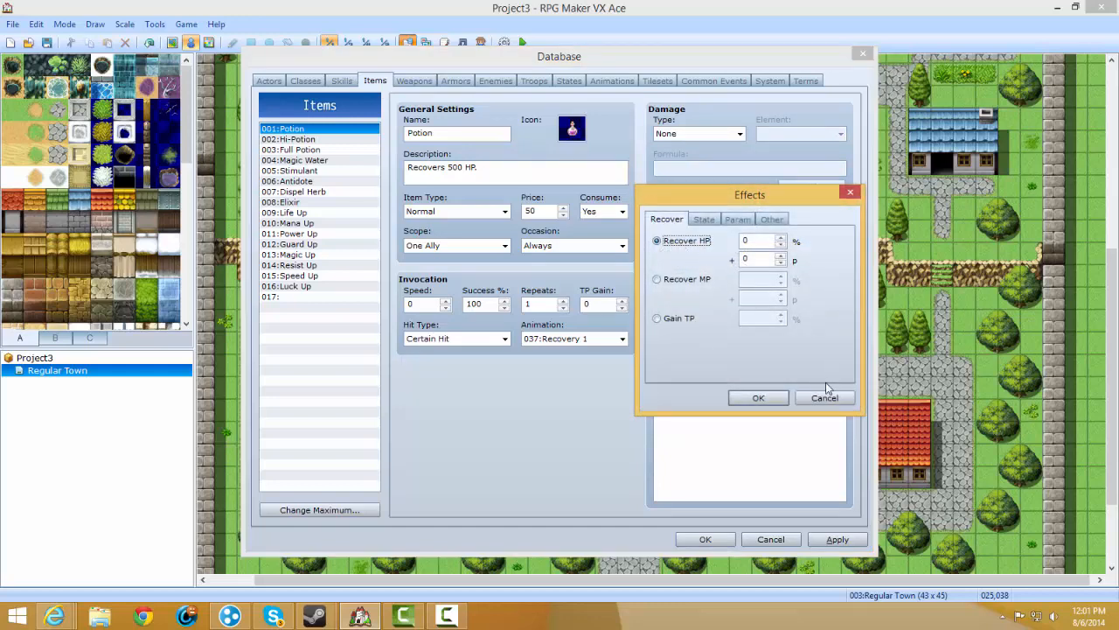
left_click(825, 394)
double_click(742, 280)
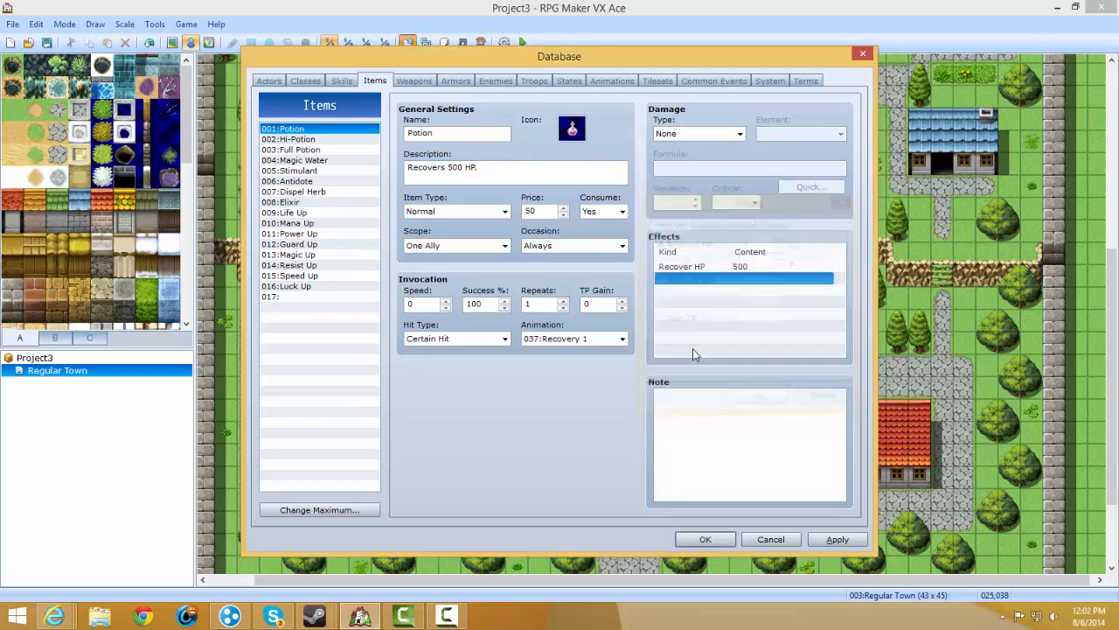
left_click(758, 397)
double_click(734, 282)
left_click(758, 397)
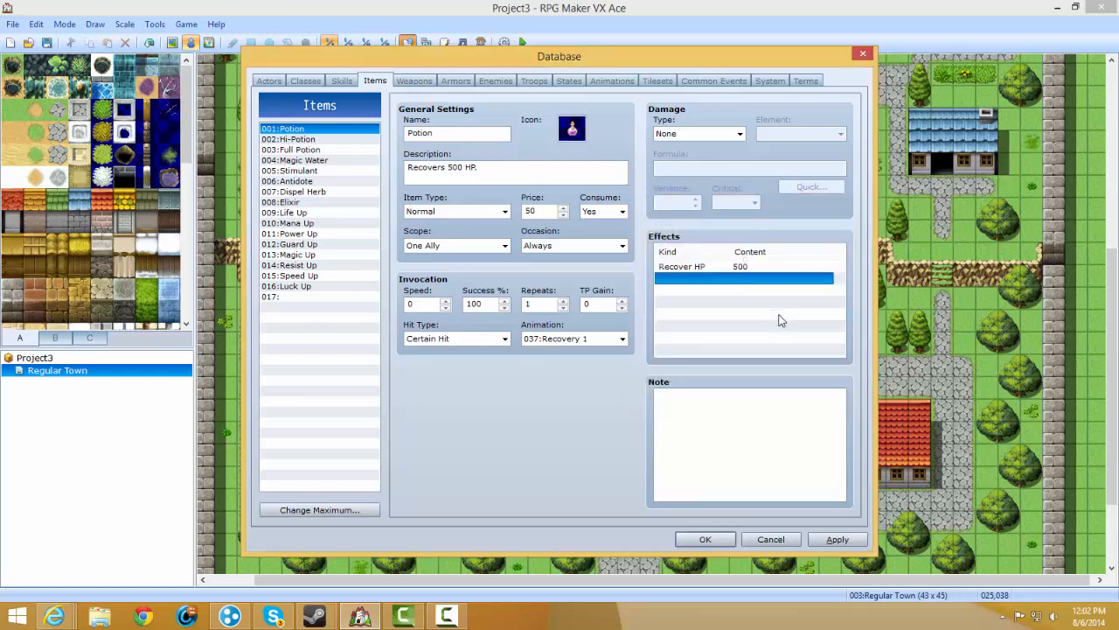
double_click(774, 341)
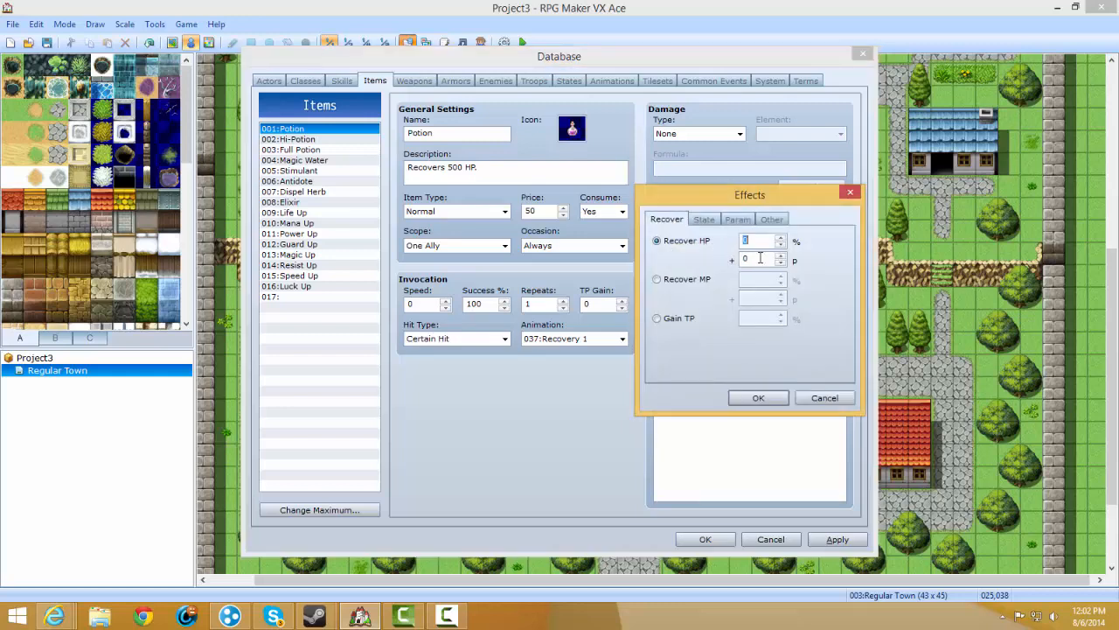
left_click(762, 395)
left_click(766, 392)
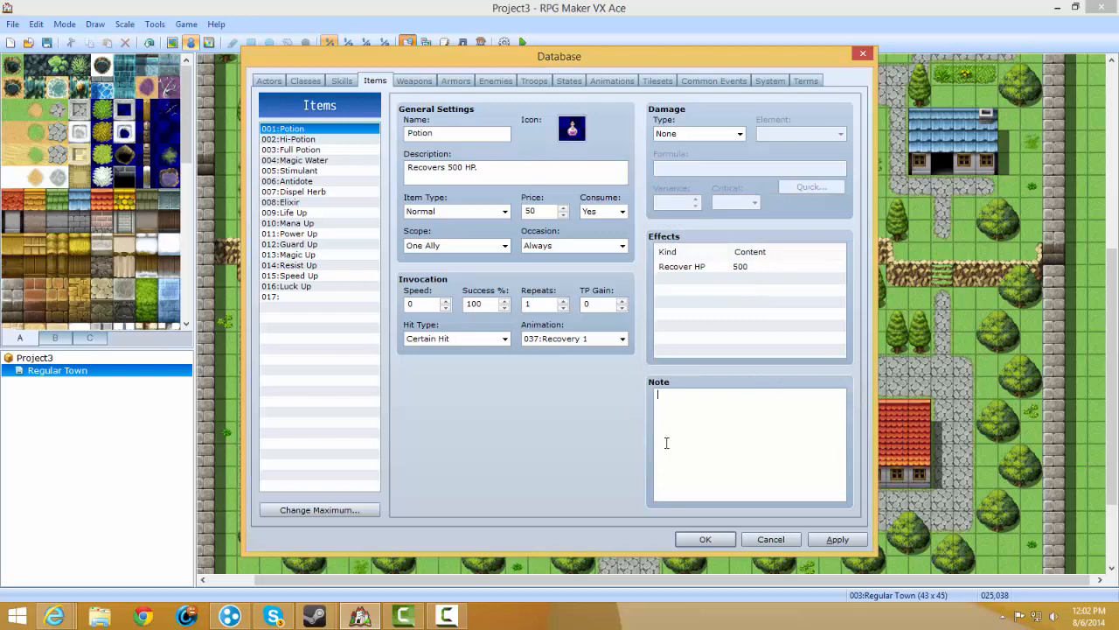
left_click(465, 617)
left_click(1089, 513)
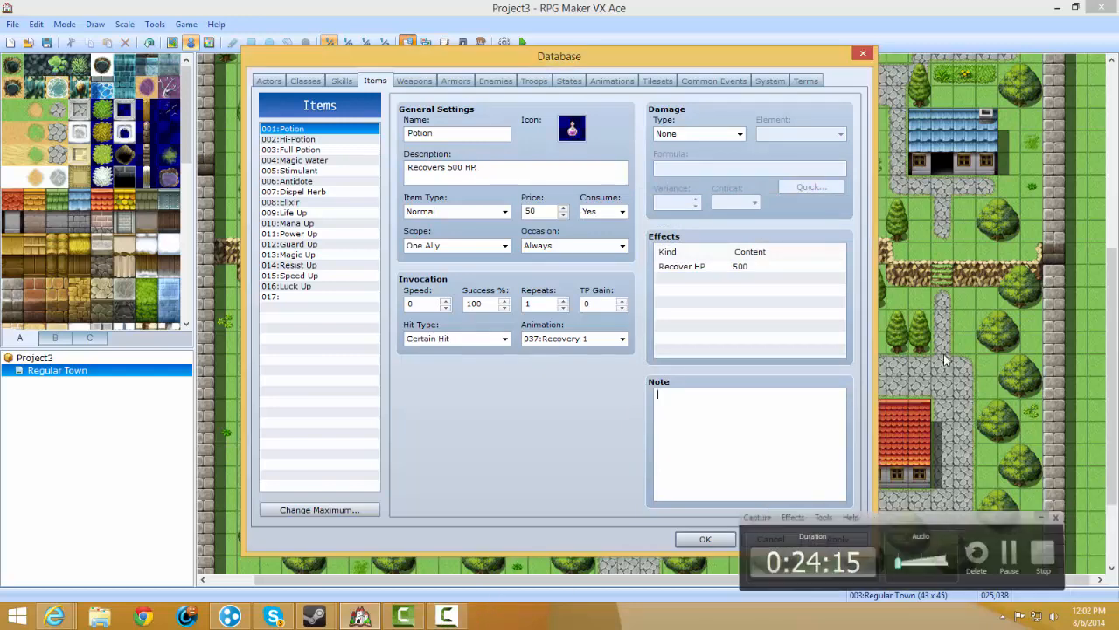
left_click(756, 337)
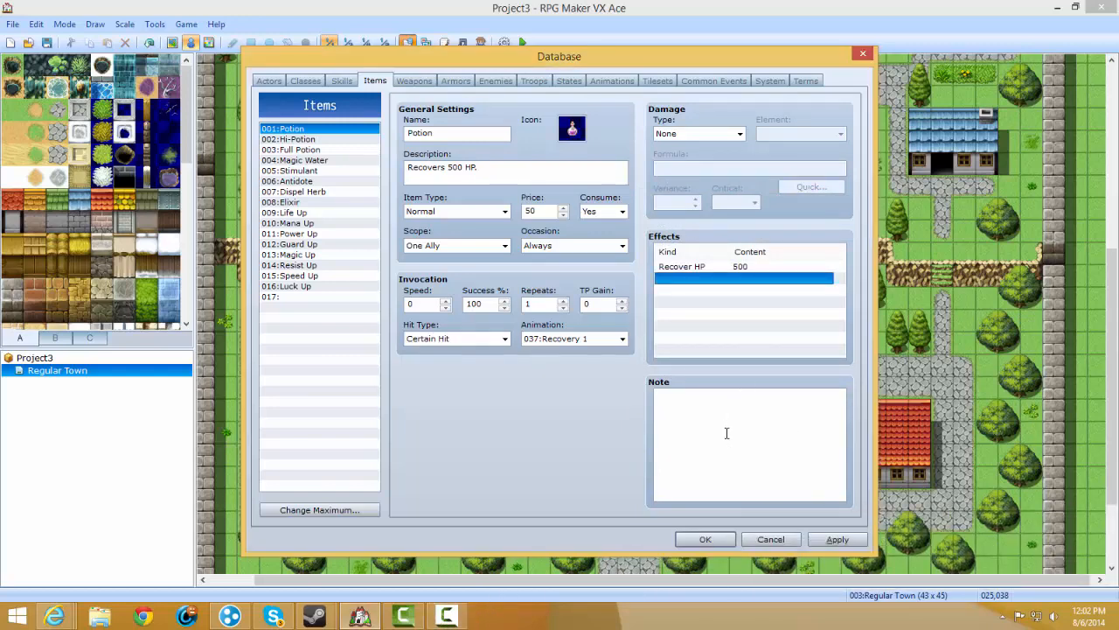
left_click(698, 398)
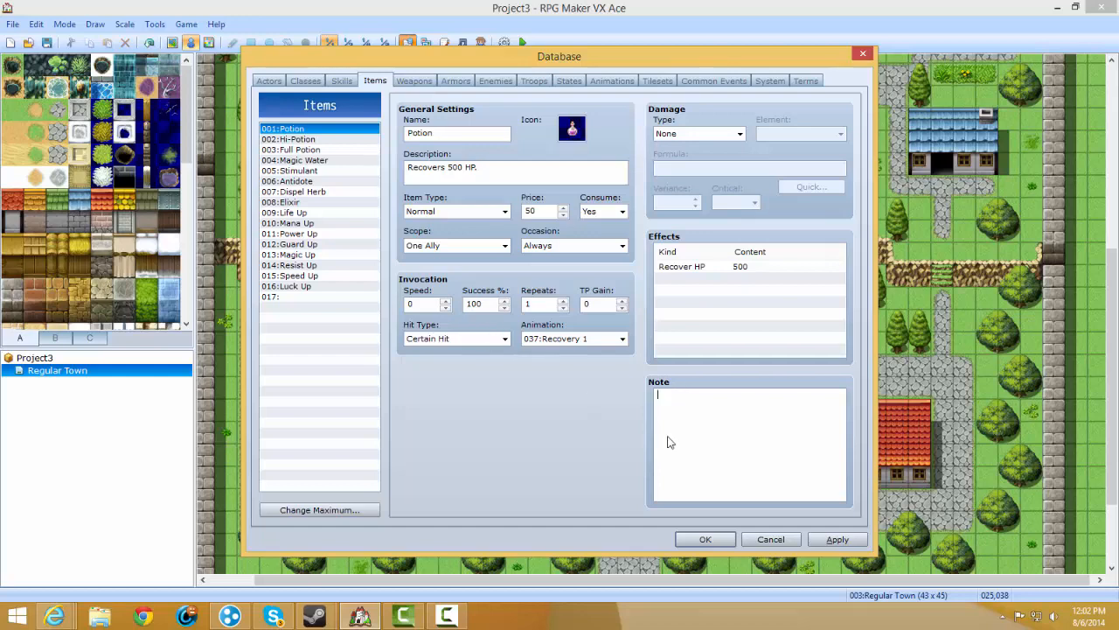
Open the weapon settings and examine the Hand Ax's name and the options for adding a feature.
left_click(414, 81)
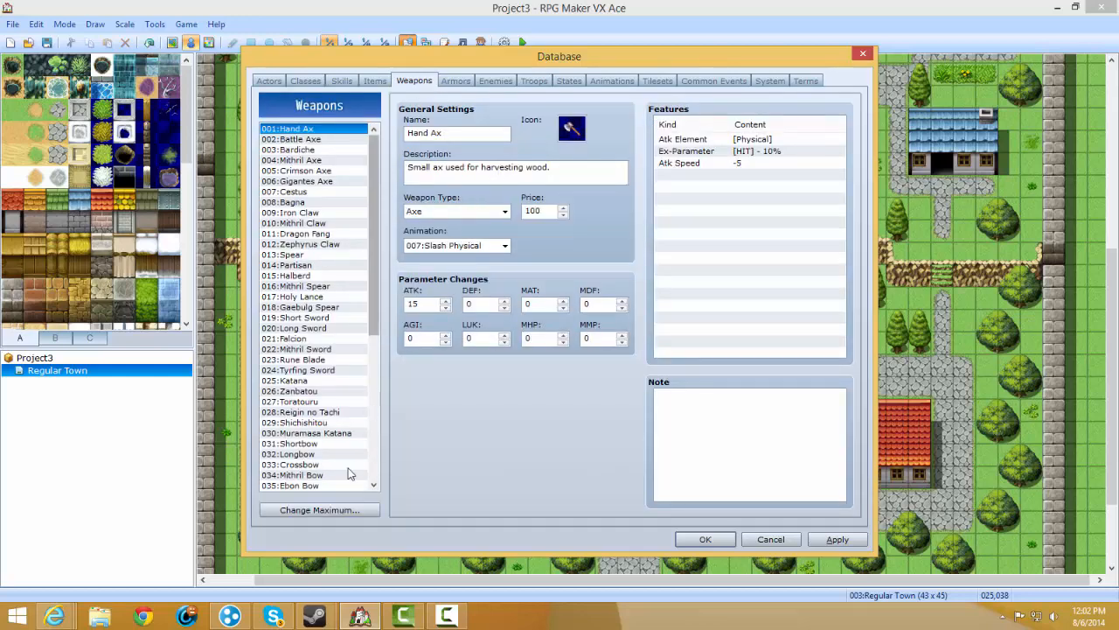
left_click_drag(441, 136, 407, 133)
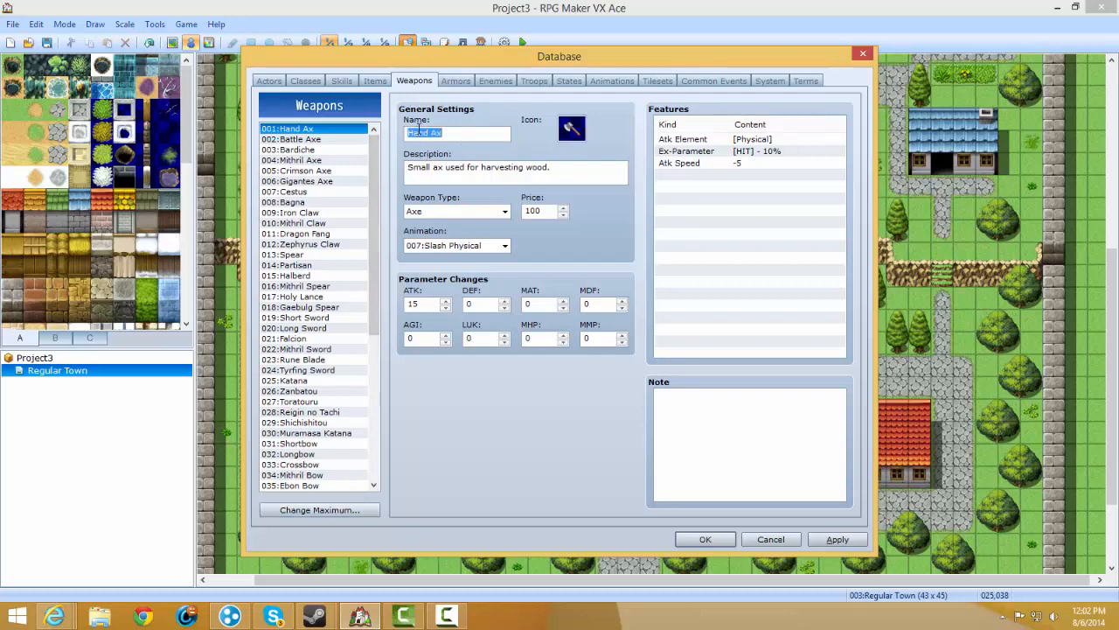
double_click(734, 235)
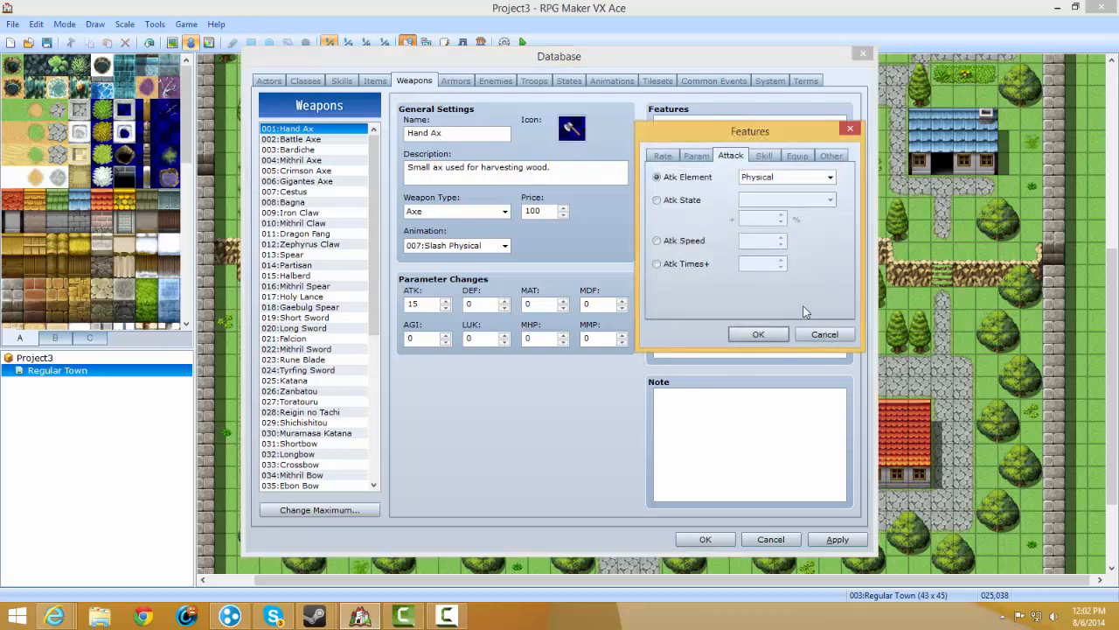
left_click(801, 330)
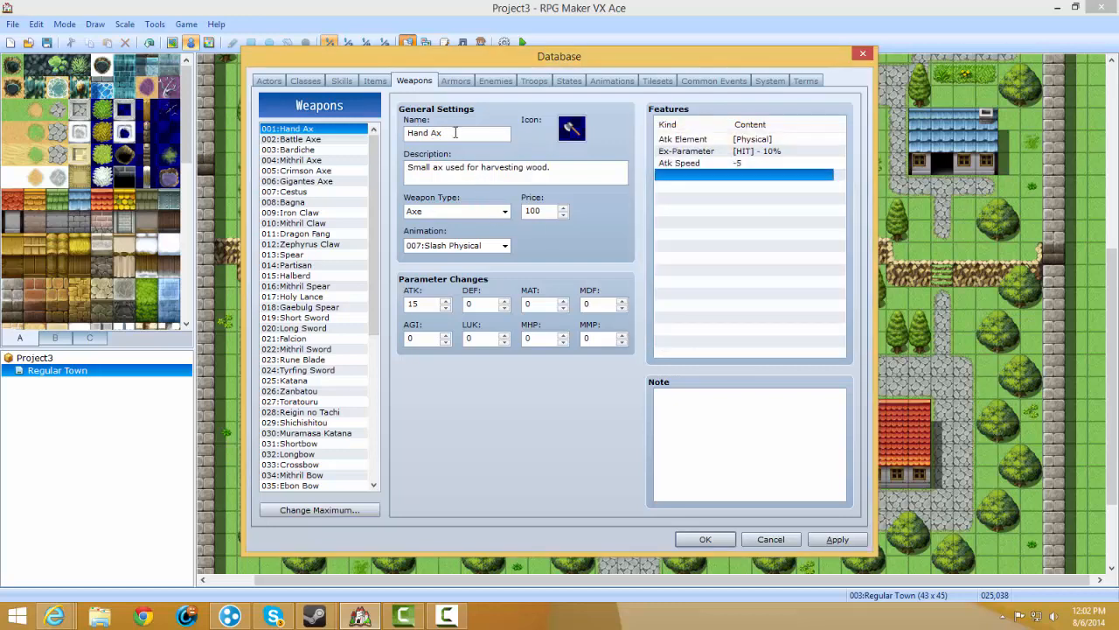
Review the Hand Ax's description, icon and weapon type choices, keeping its icon and the Axe type.
left_click(456, 133)
left_click(514, 174)
double_click(578, 129)
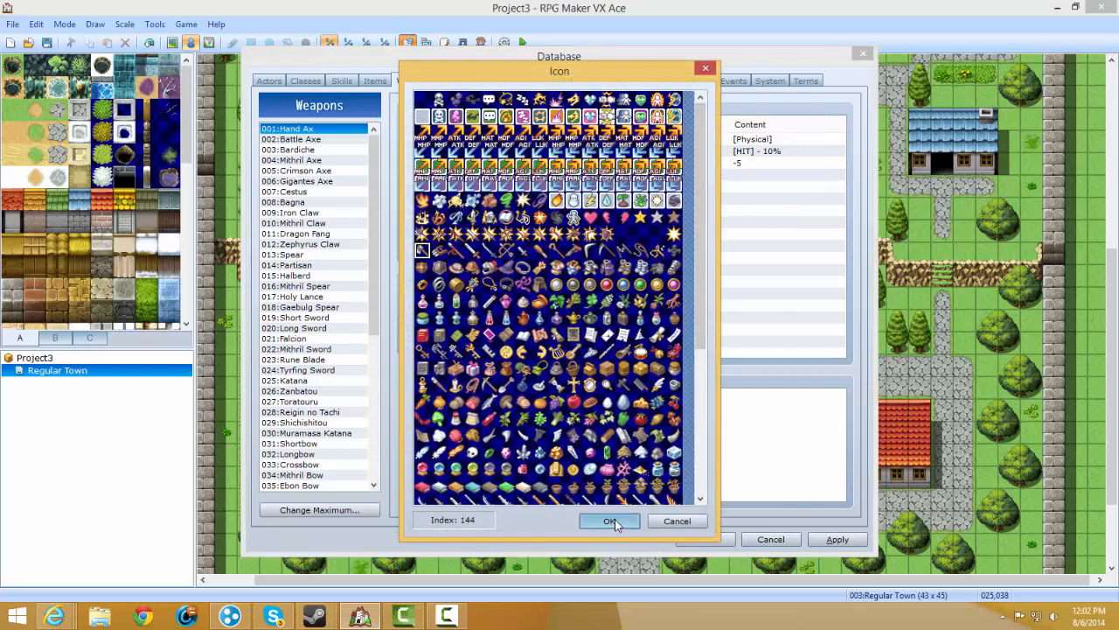
left_click(613, 520)
left_click(440, 212)
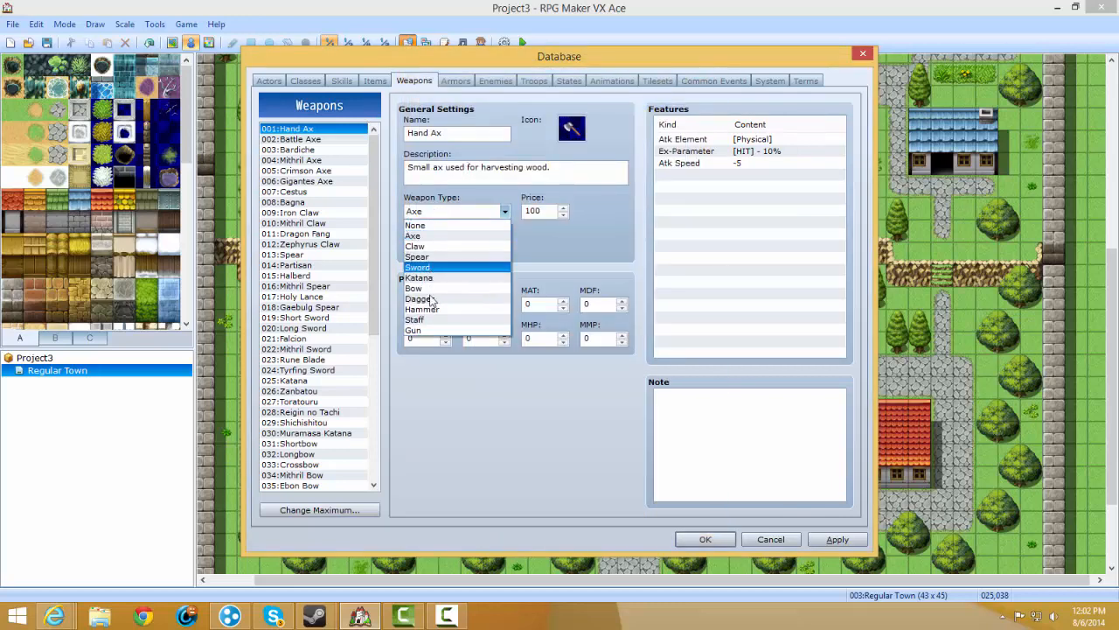
left_click(433, 236)
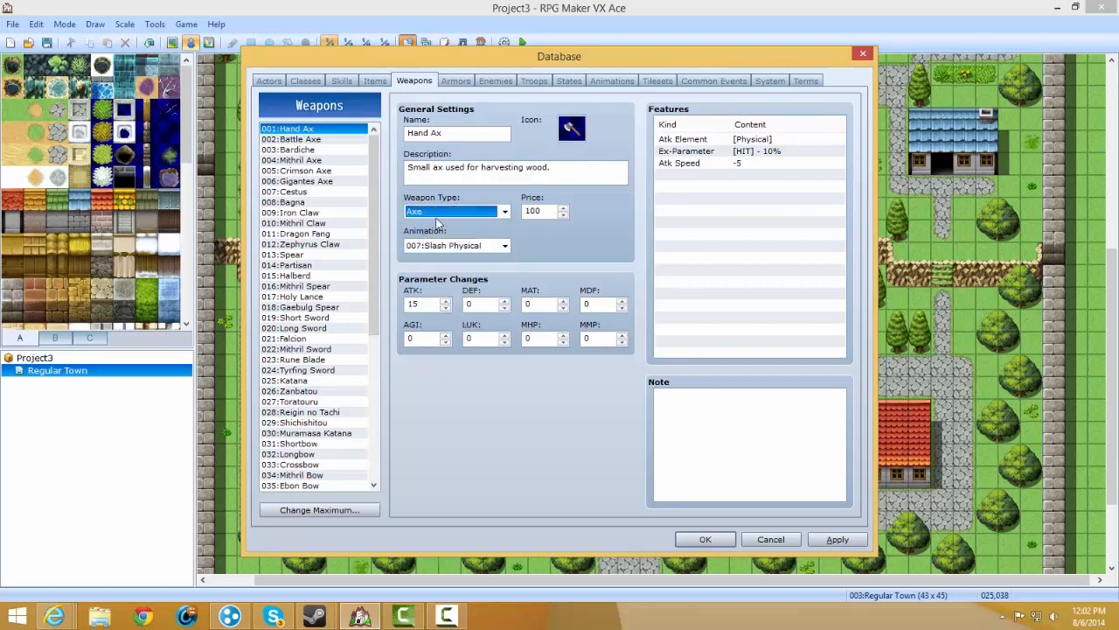
Review the Hand Ax's price, attack animation choices and parameter changes, keeping 007:Slash Physical.
key("Tab")
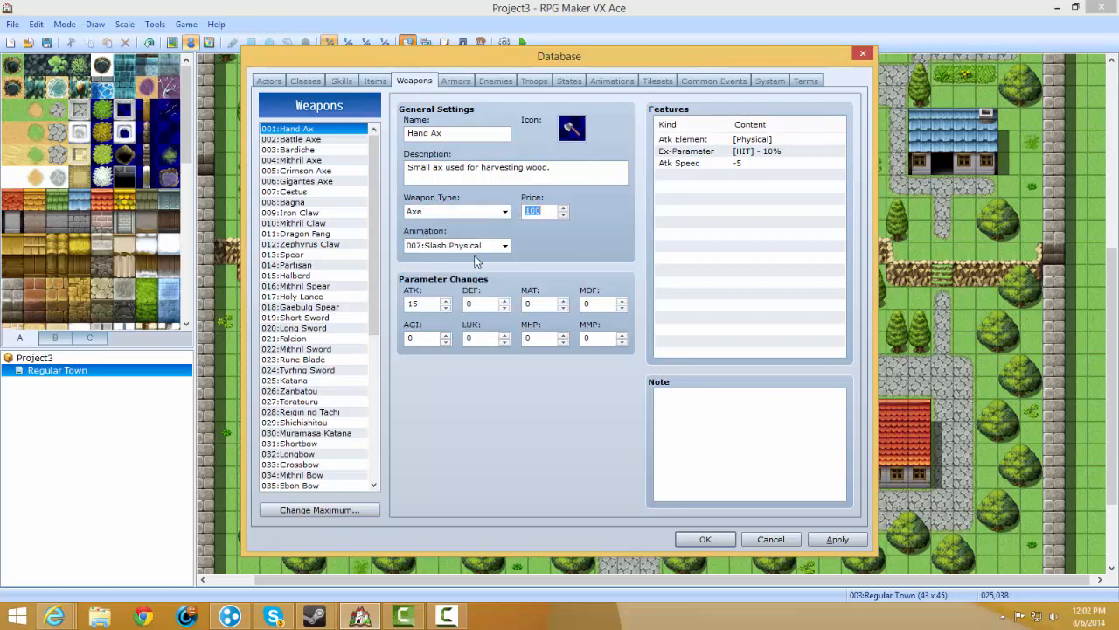
left_click(493, 245)
left_click(476, 248)
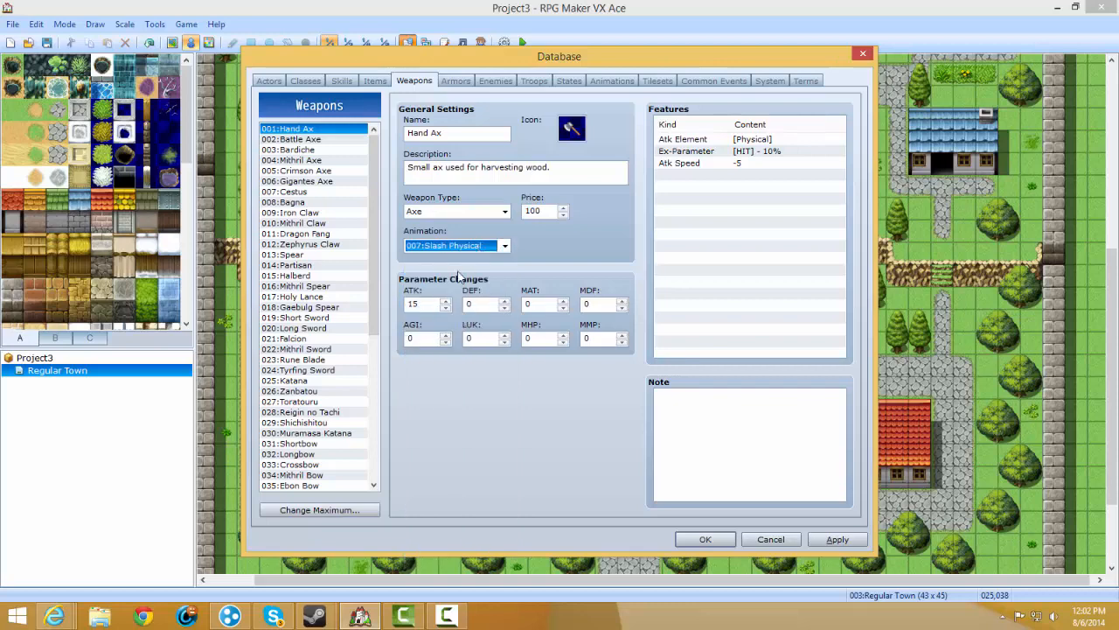
left_click(463, 245)
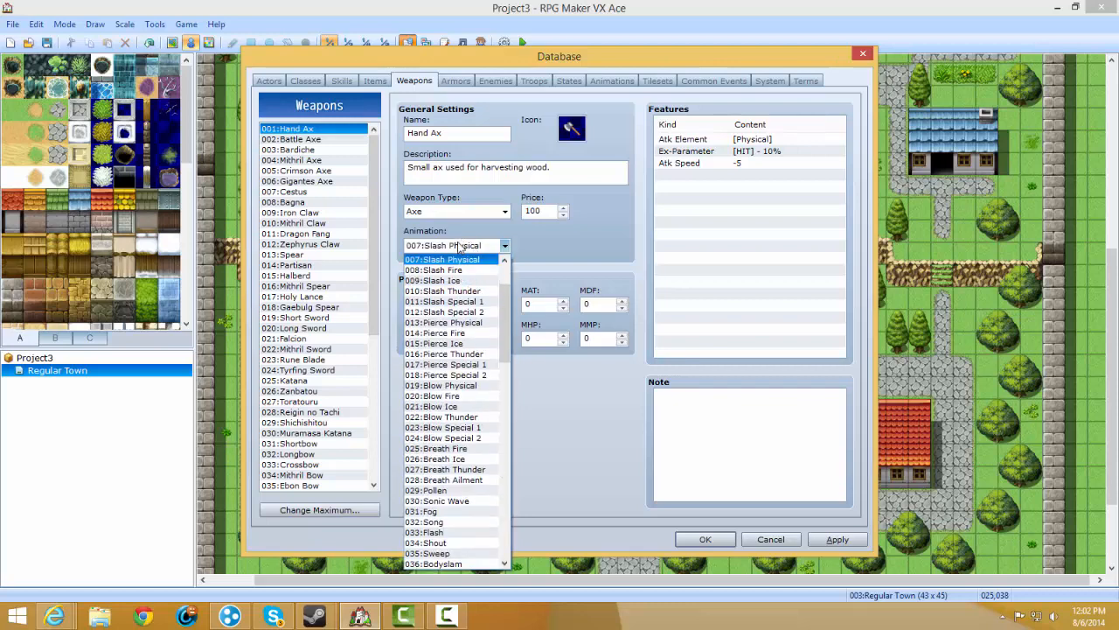
left_click(459, 248)
left_click(468, 248)
left_click(472, 247)
left_click(473, 247)
left_click(474, 247)
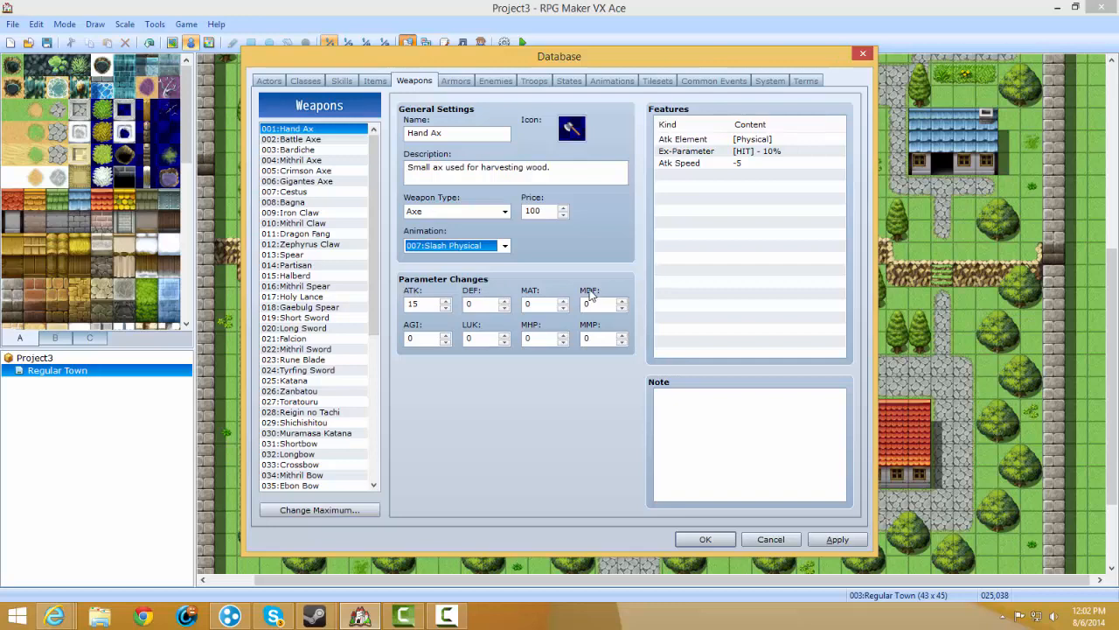
double_click(529, 338)
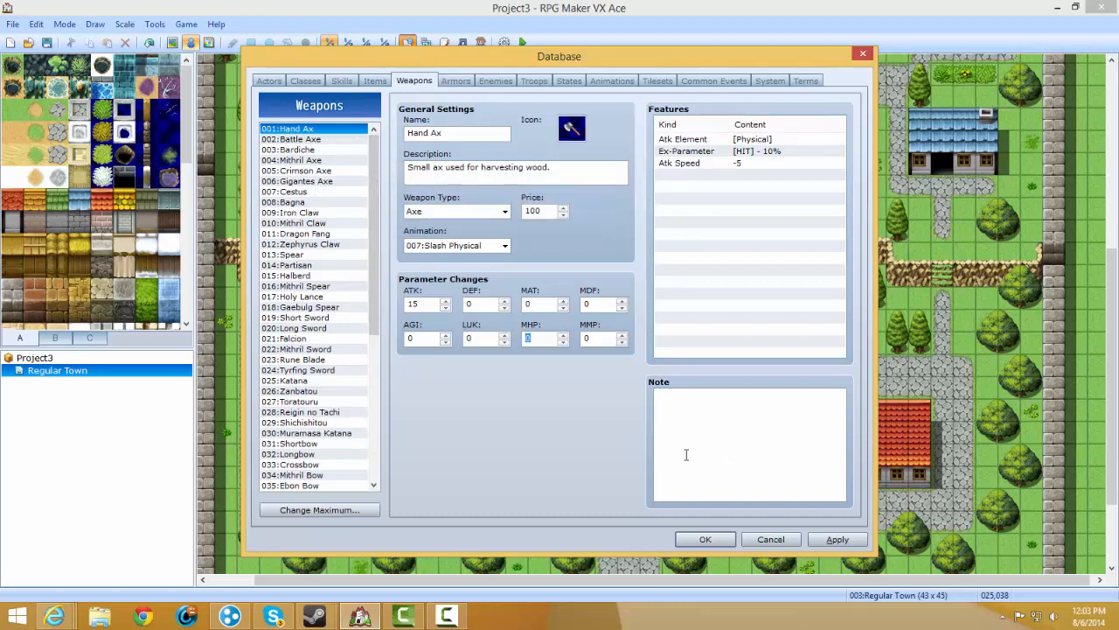
Compare the armor settings of Casual Clothes with the layout of the weapon settings.
left_click(455, 81)
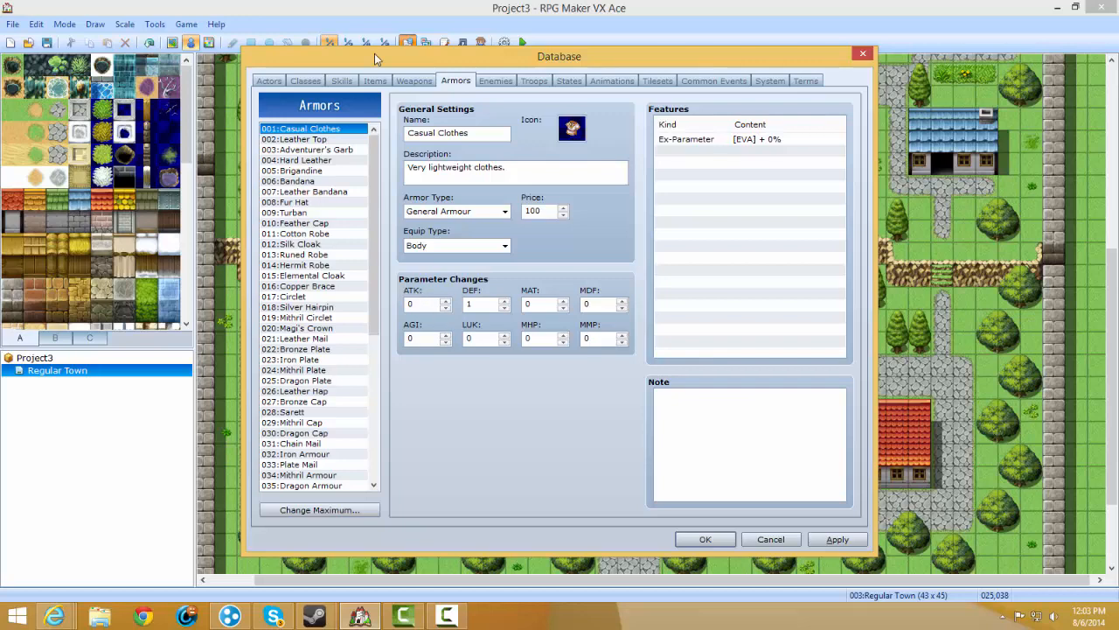
left_click(414, 81)
left_click(450, 81)
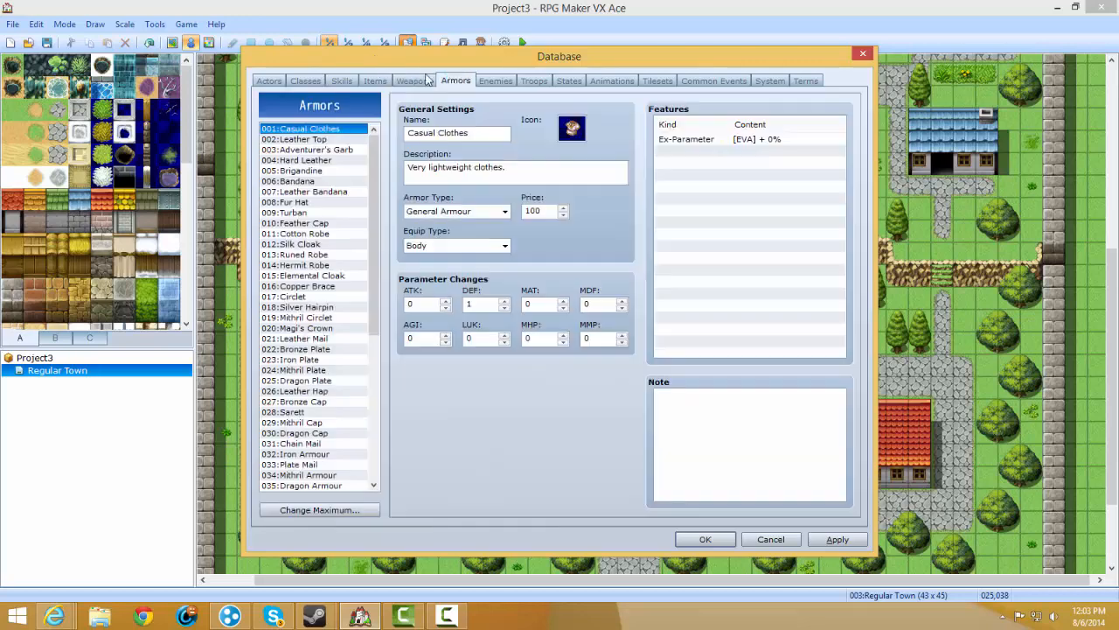
Open the enemy settings and review the Slime's name, MHP, MMP and other stat fields.
left_click(483, 80)
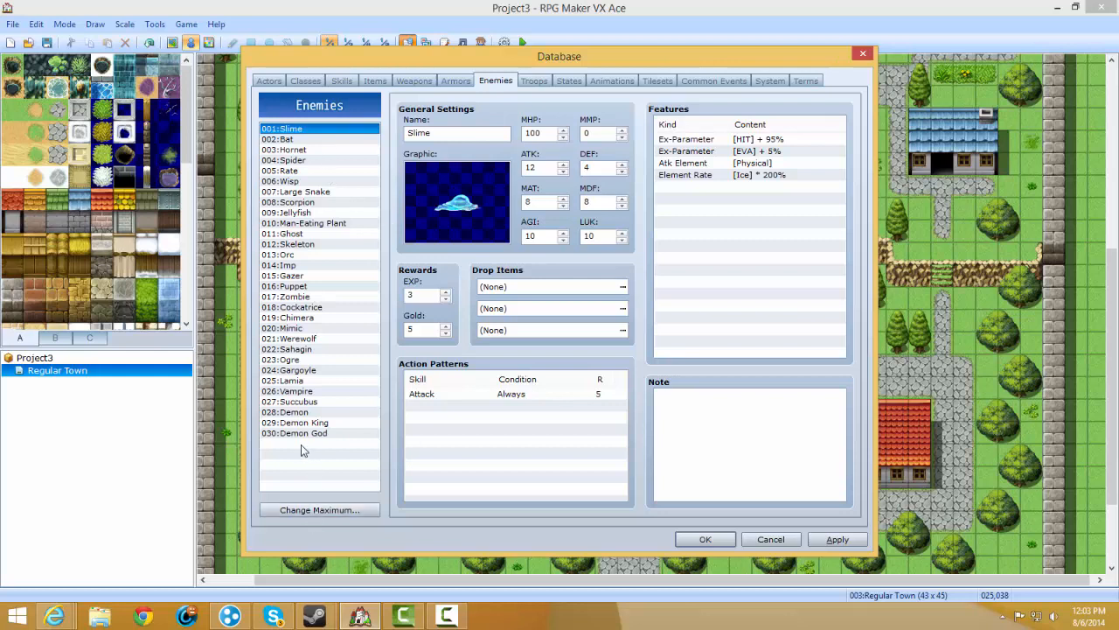
double_click(455, 132)
double_click(536, 132)
double_click(588, 133)
key("Tab")
key("Tab")
key("Tab")
key("Tab")
key("Tab")
key("Tab")
key("Tab")
key("Tab")
Examine the battler graphic choices and hue setting for the Slime, keeping its Slime graphic.
double_click(452, 202)
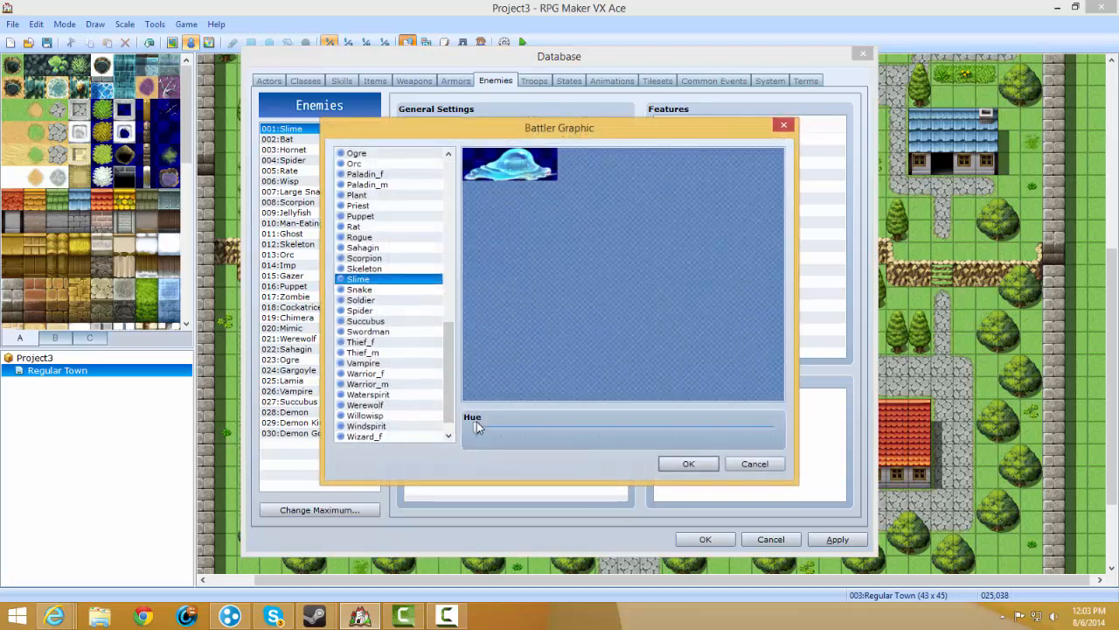
left_click_drag(476, 426, 420, 427)
left_click(366, 252)
left_click(377, 279)
left_click(378, 269)
left_click(378, 279)
left_click(727, 464)
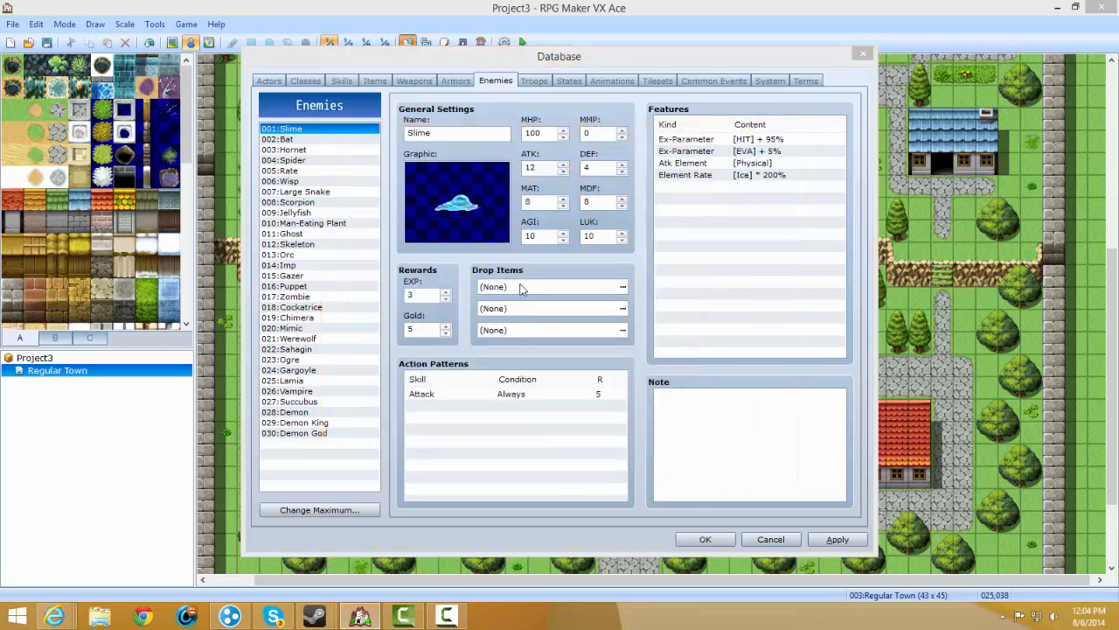
Examine the Slime's first drop item options, including 001:Potion and the probability, without assigning a drop.
double_click(520, 289)
left_click(480, 262)
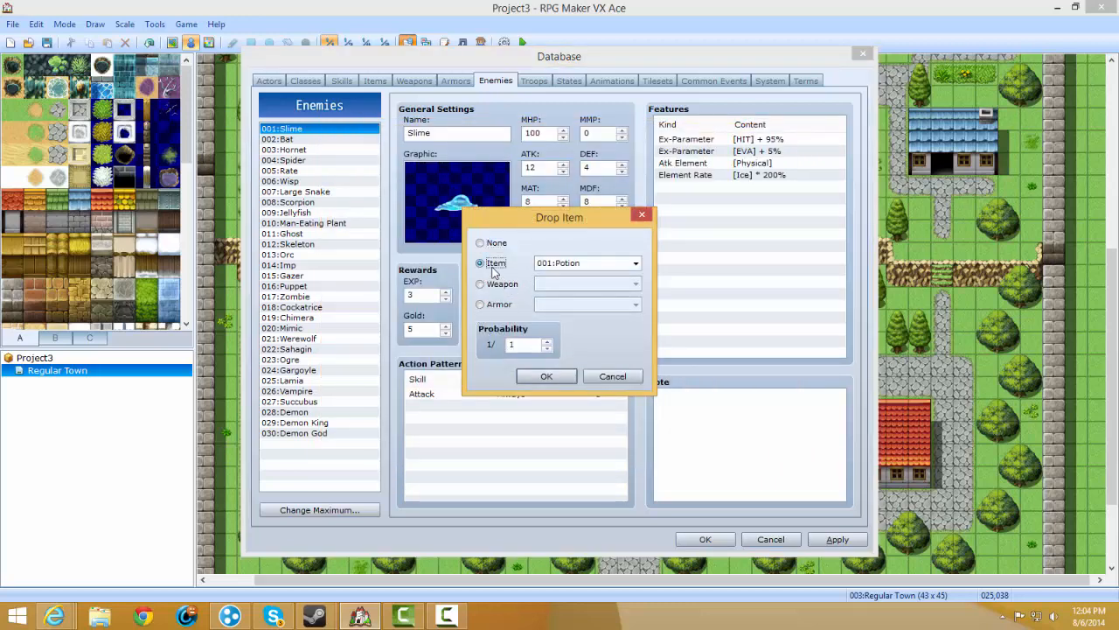
left_click(570, 264)
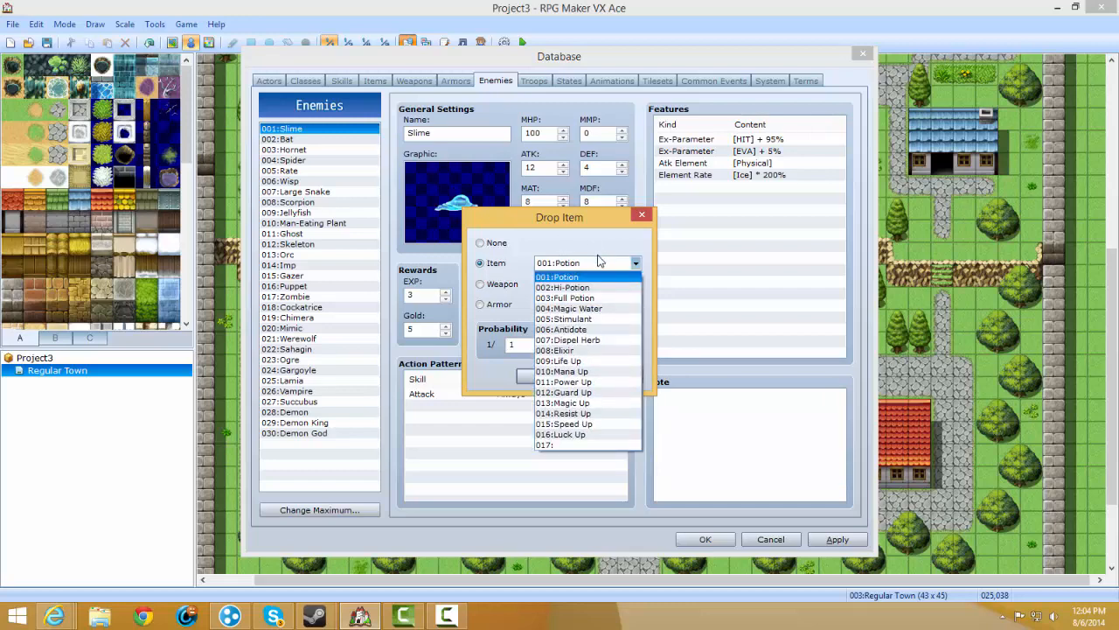
left_click(576, 276)
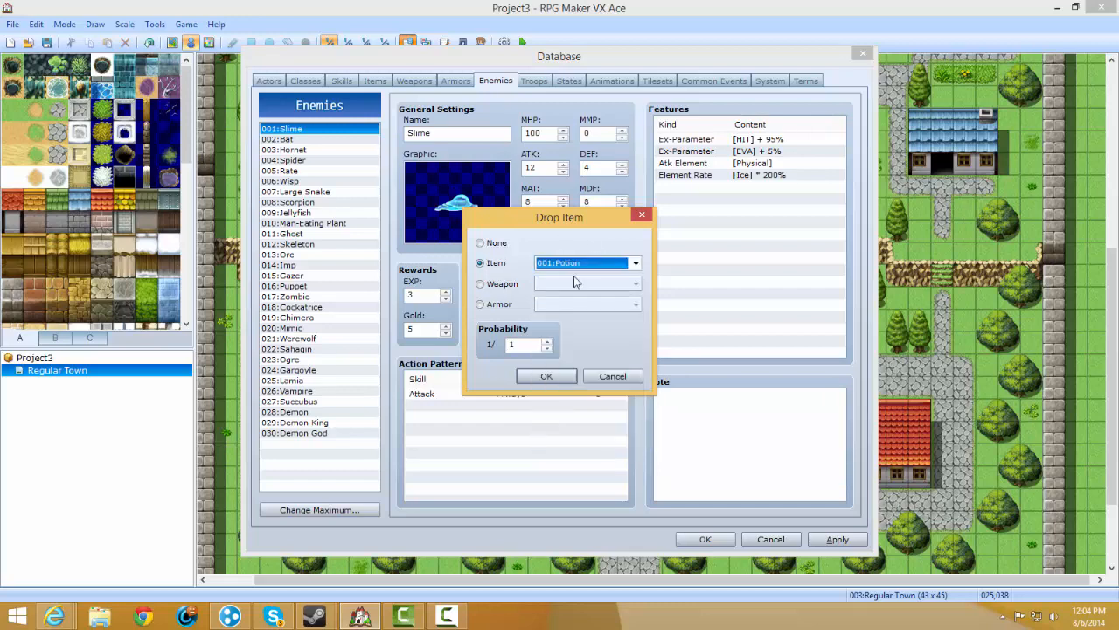
left_click_drag(523, 345, 497, 352)
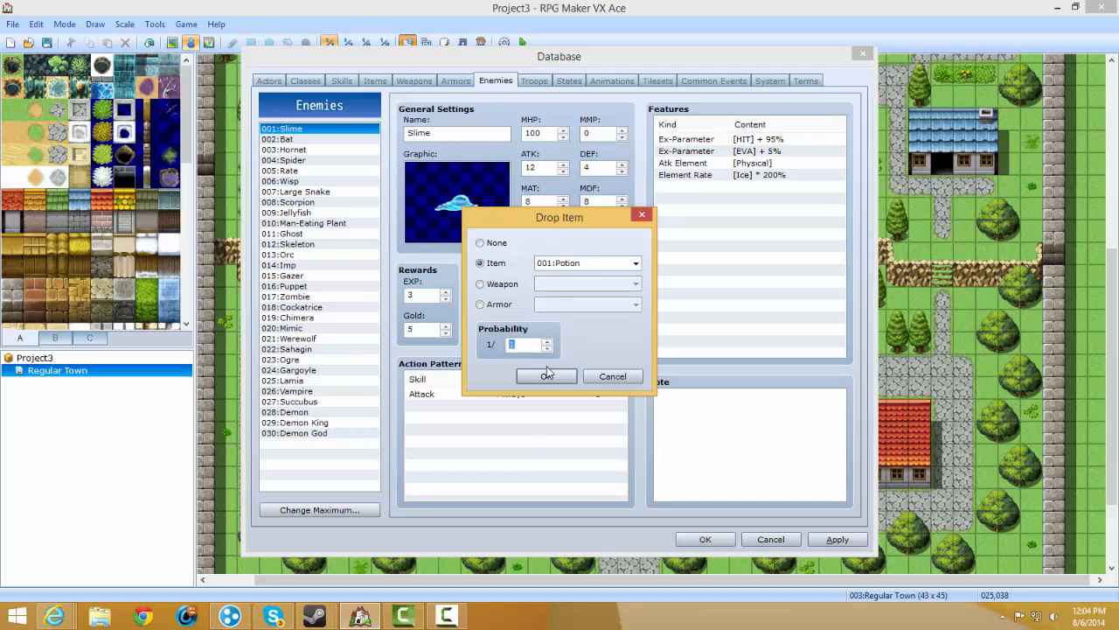
left_click(615, 375)
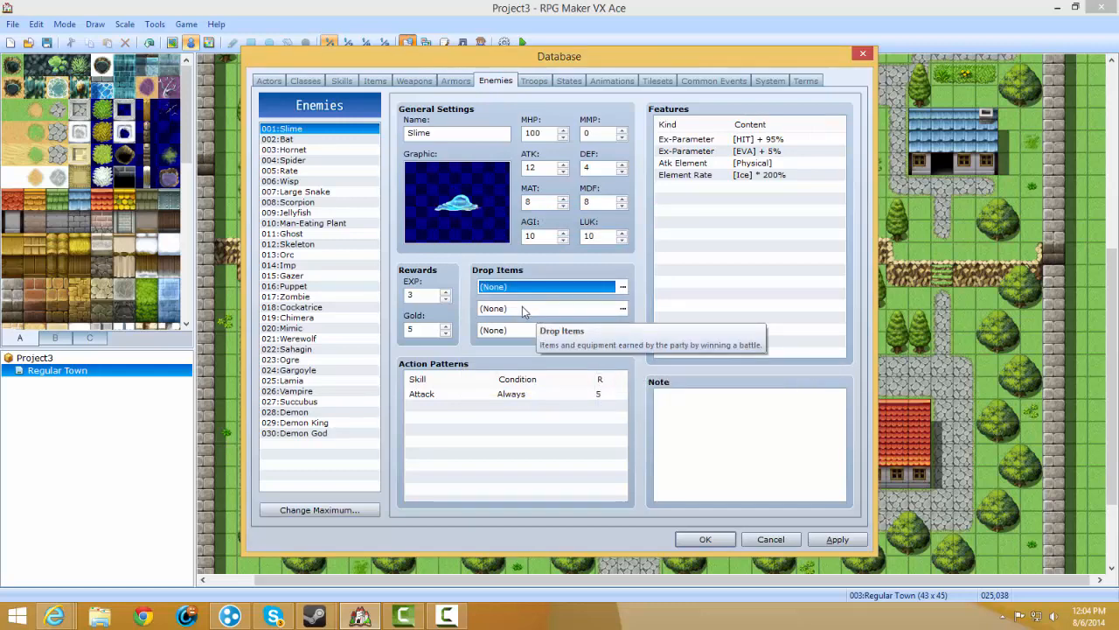
Open the Slime's Attack action pattern and examine the available skills, keeping 001:Attack.
left_click(499, 442)
double_click(479, 406)
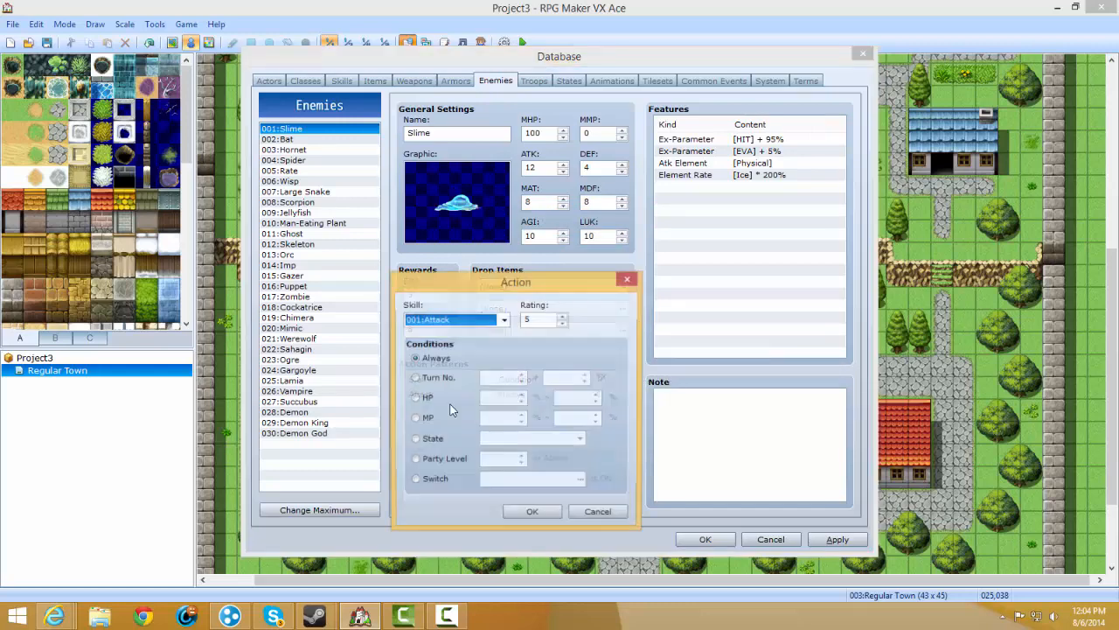
left_click_drag(525, 285, 816, 251)
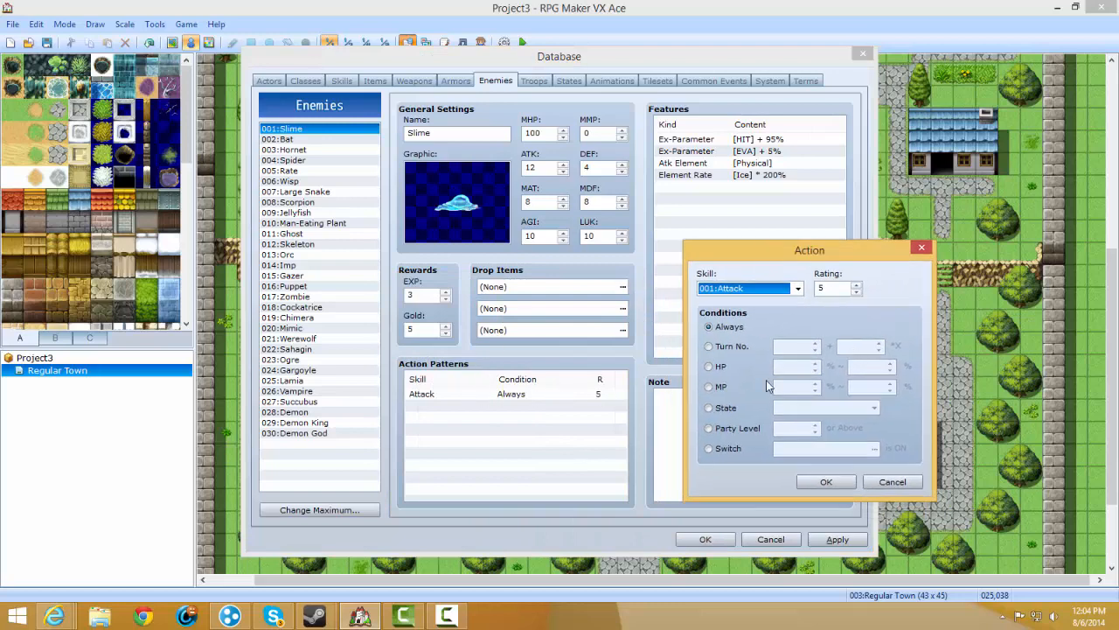
left_click(770, 288)
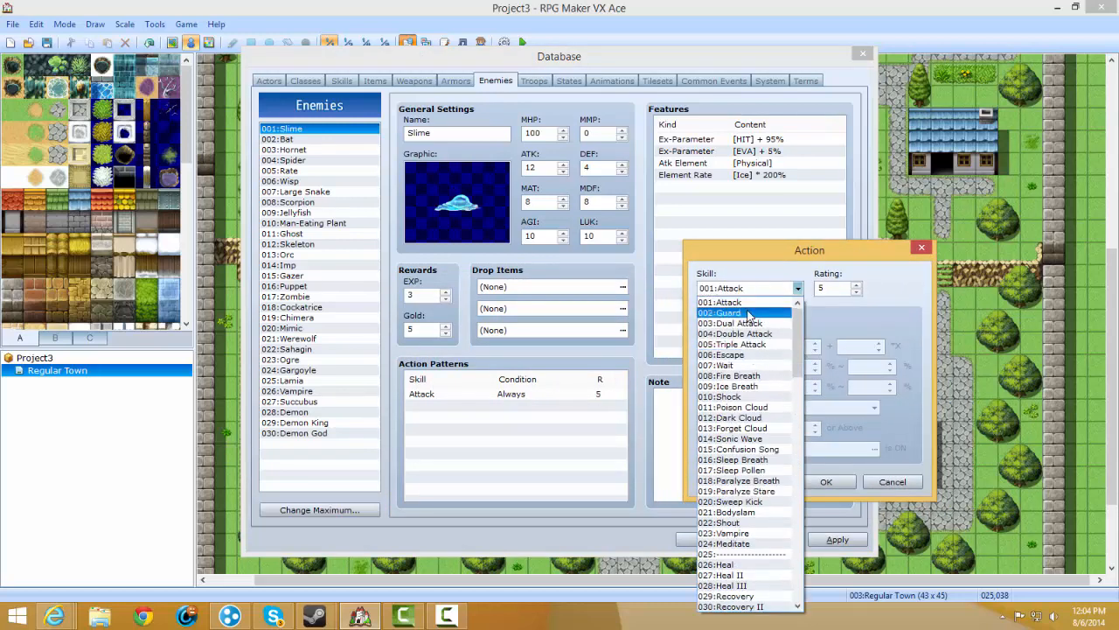
left_click(753, 302)
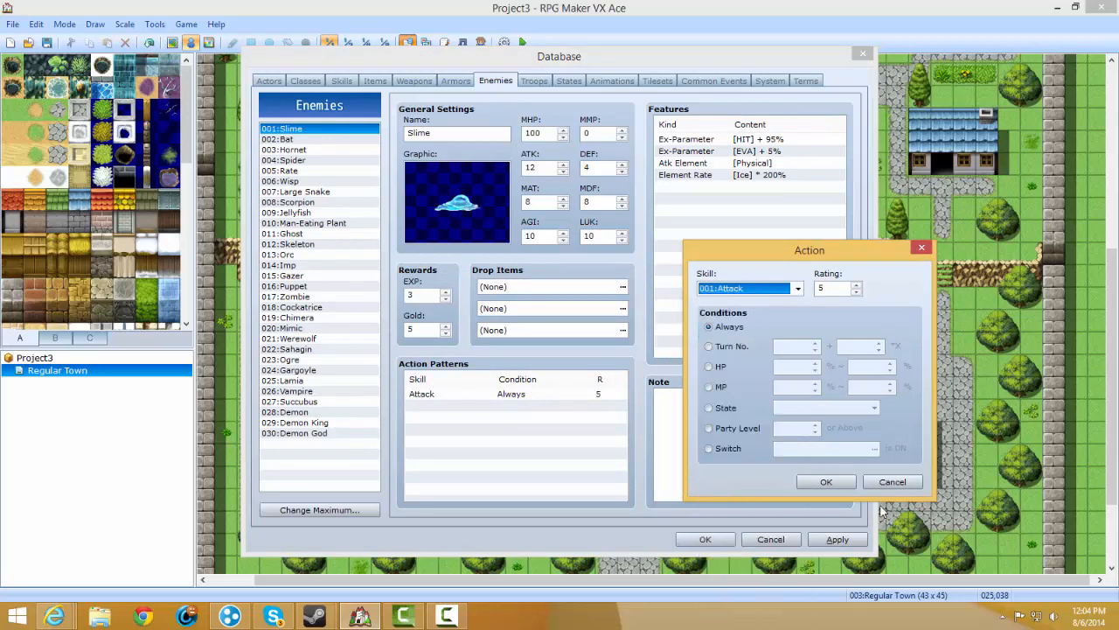
left_click(901, 482)
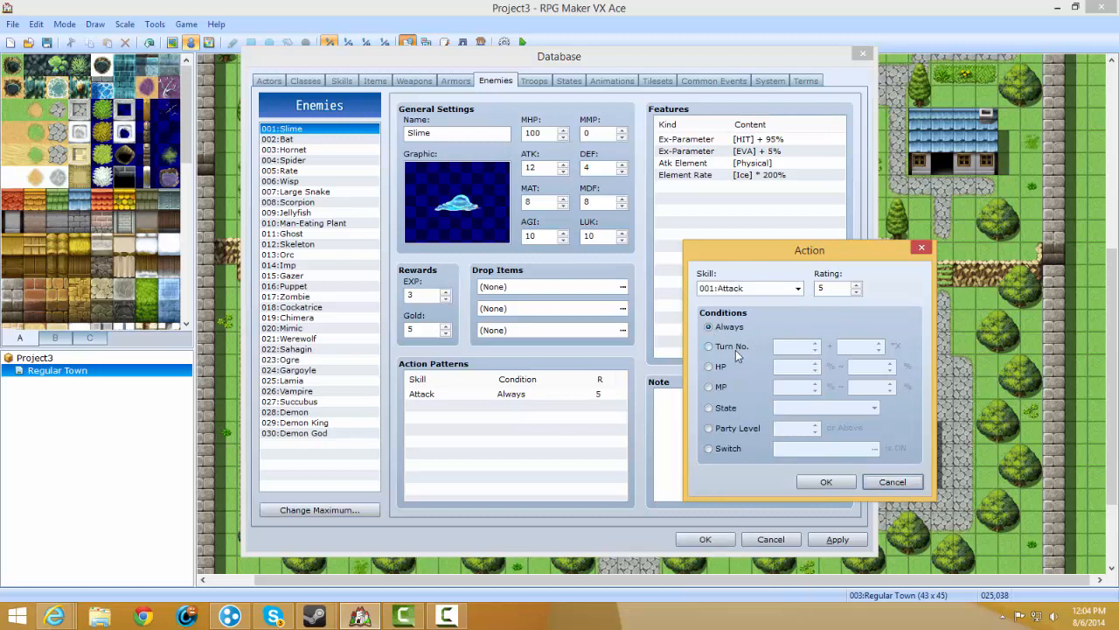
Examine the action's Turn No., HP, State, Party Level and Switch conditions, discard the changes, and look over the Slime's features and note.
left_click(735, 350)
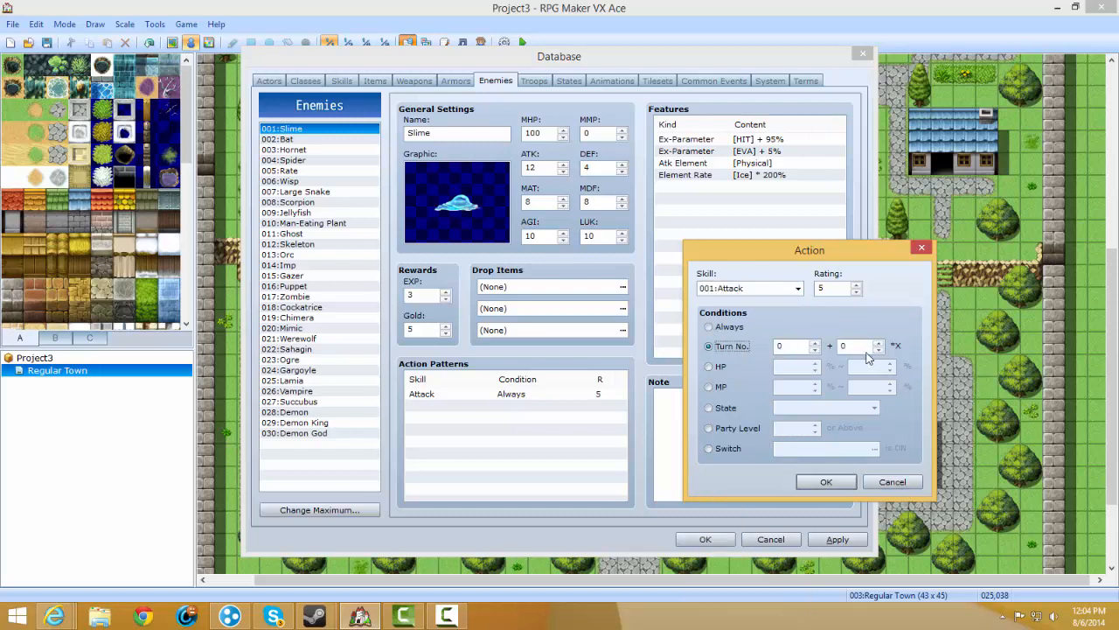
left_click(712, 366)
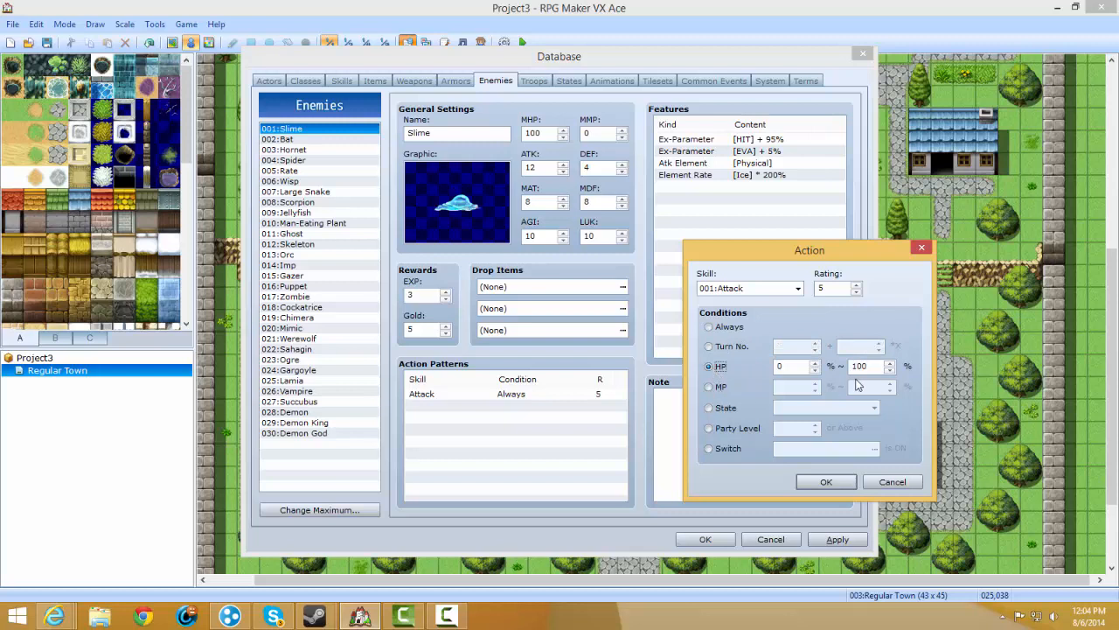
left_click(726, 408)
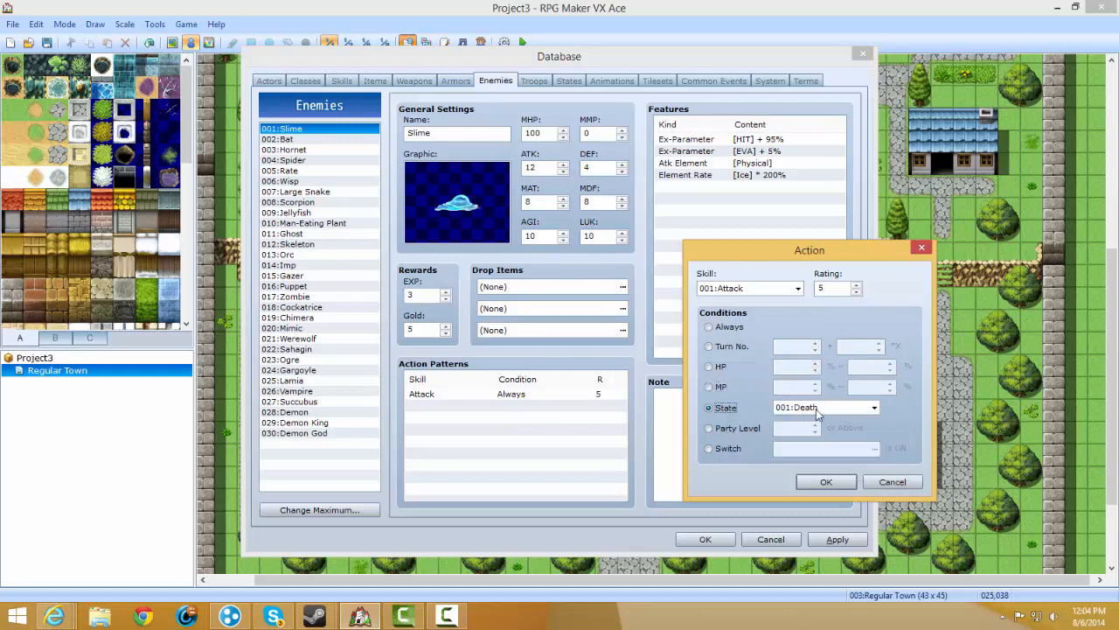
left_click(790, 408)
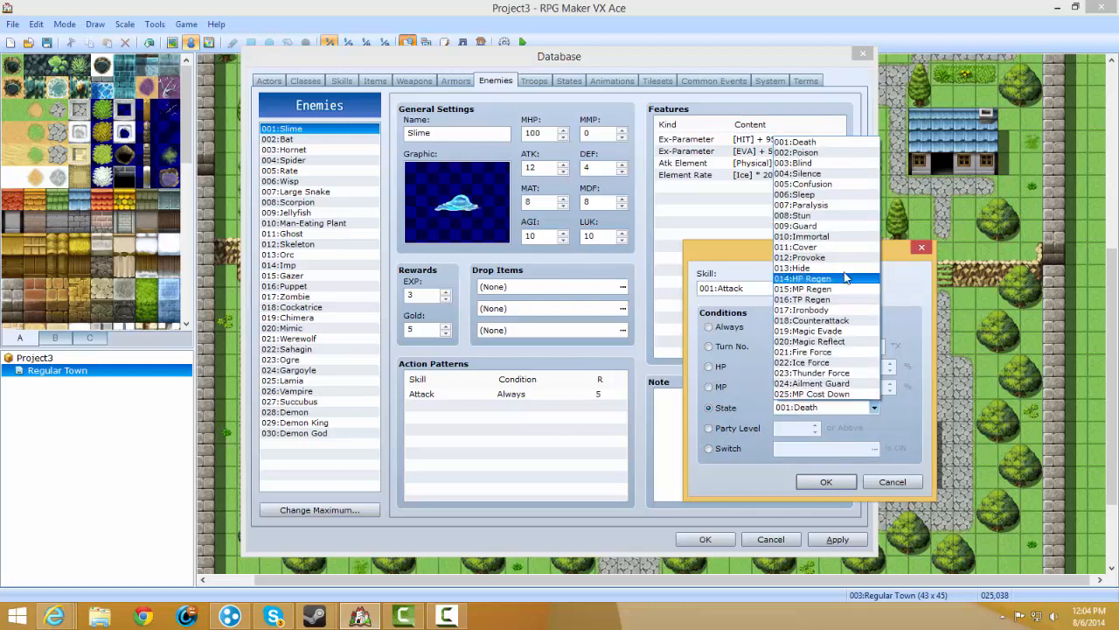
left_click(732, 433)
left_click(732, 431)
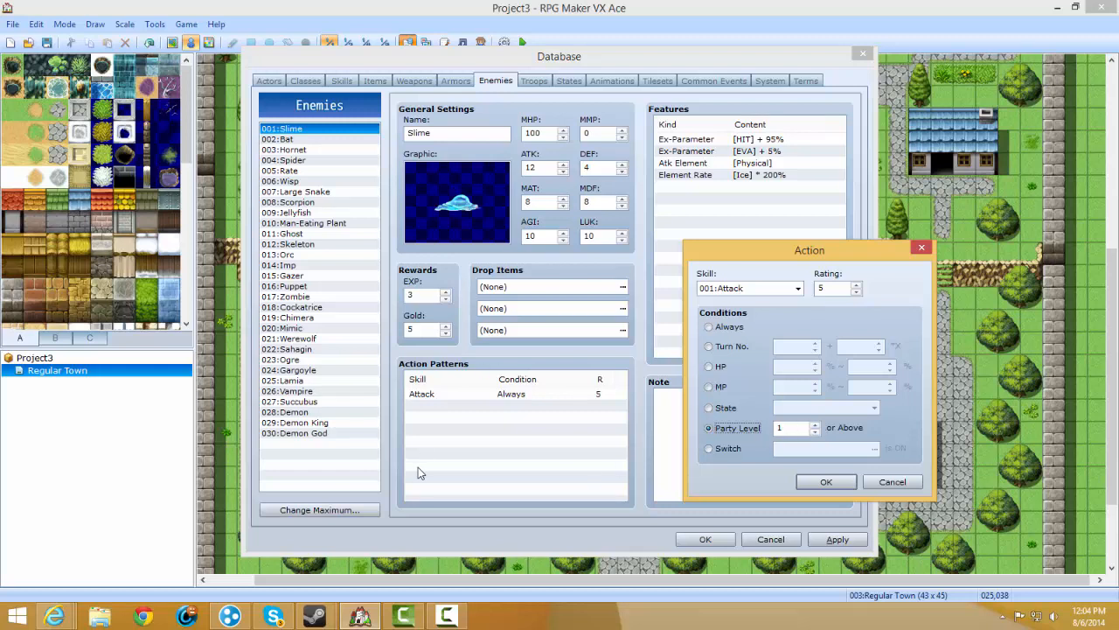
left_click(710, 449)
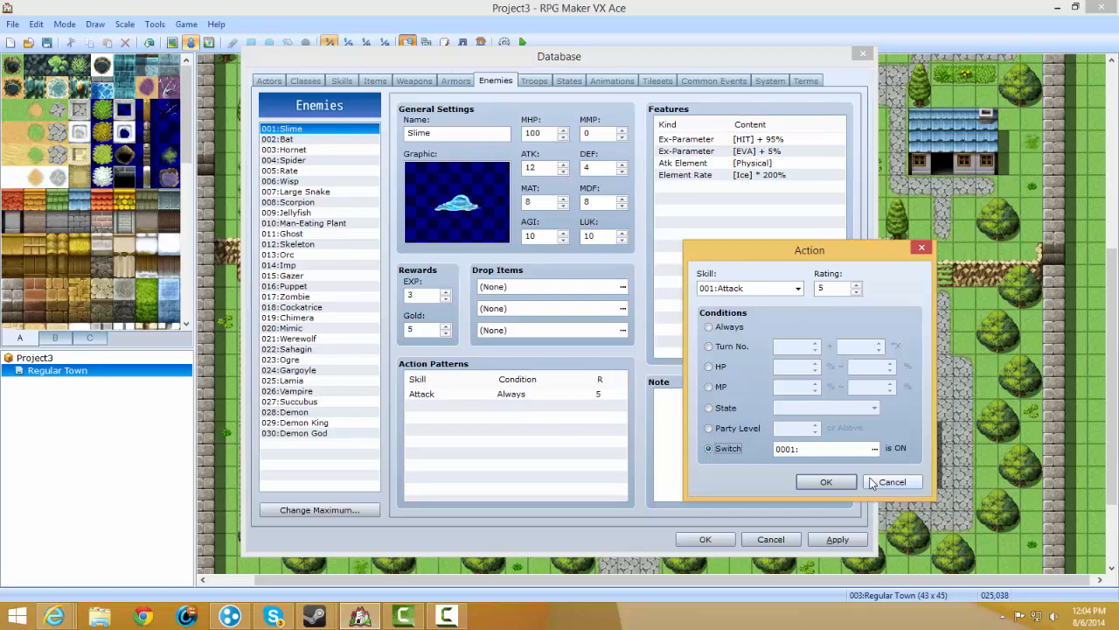
left_click(874, 483)
left_click(727, 268)
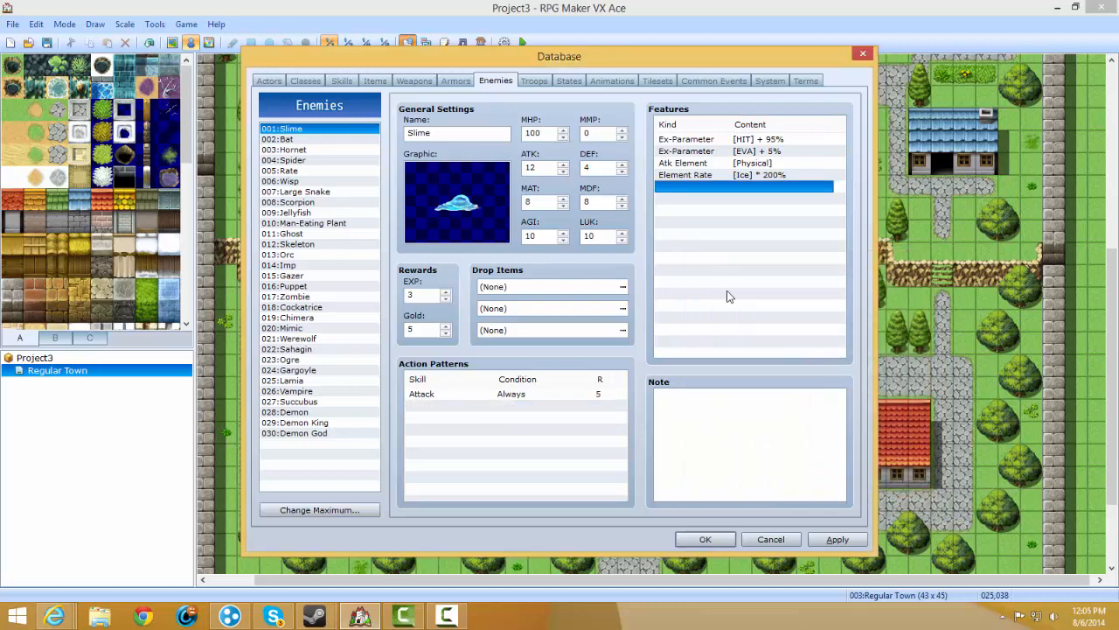
left_click(722, 430)
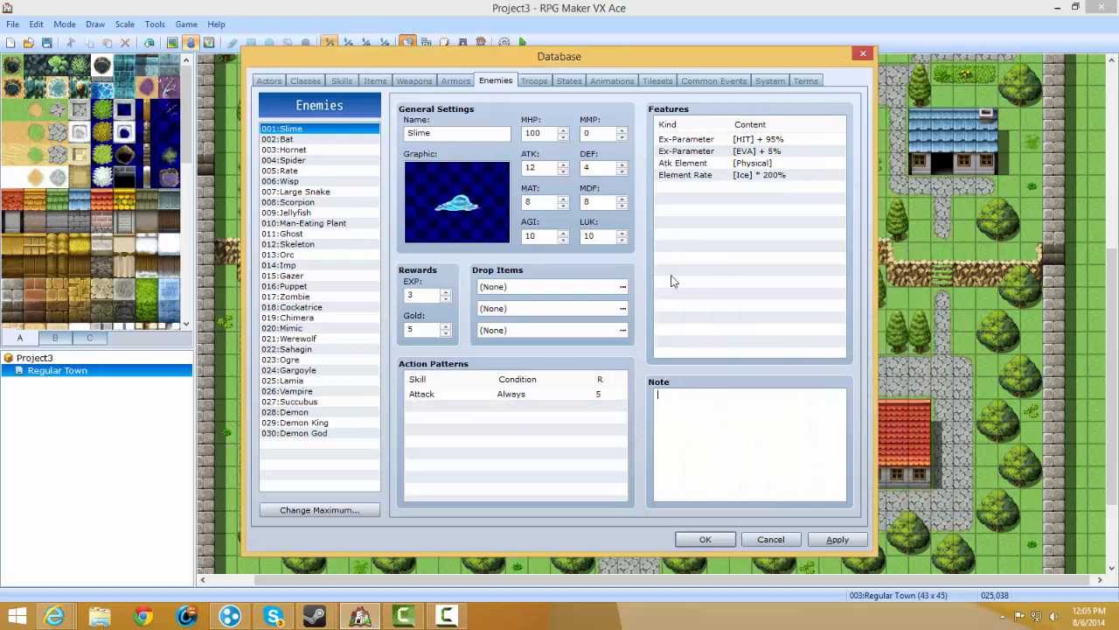
Open the troop settings, reposition one slime in the Slime*2 battle preview, and auto-arrange the troop's enemies.
left_click(535, 80)
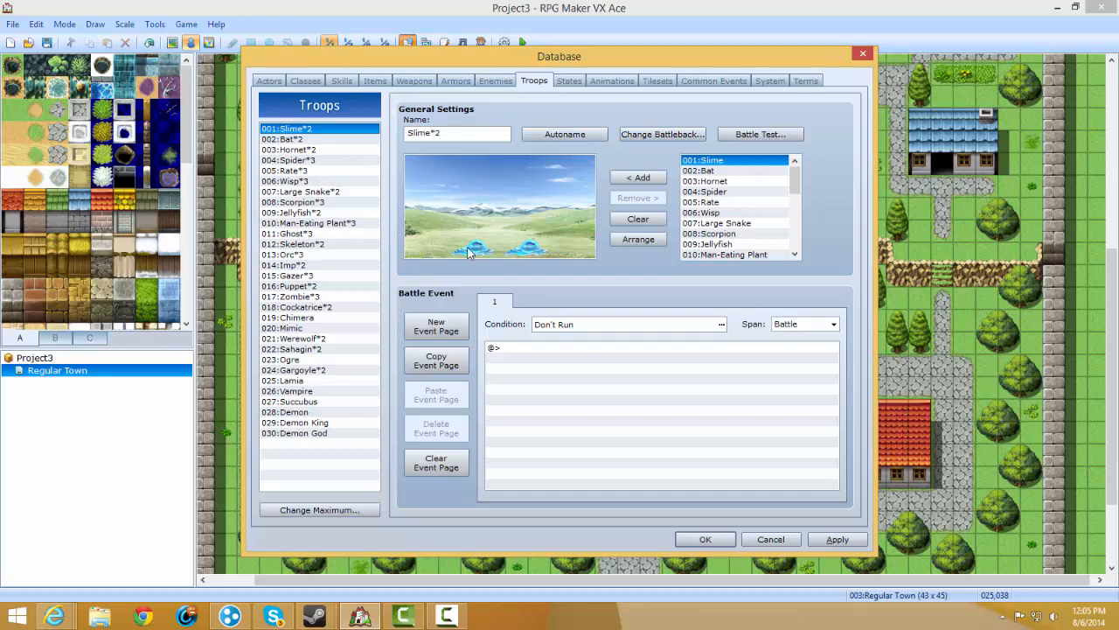
left_click_drag(485, 253, 451, 182)
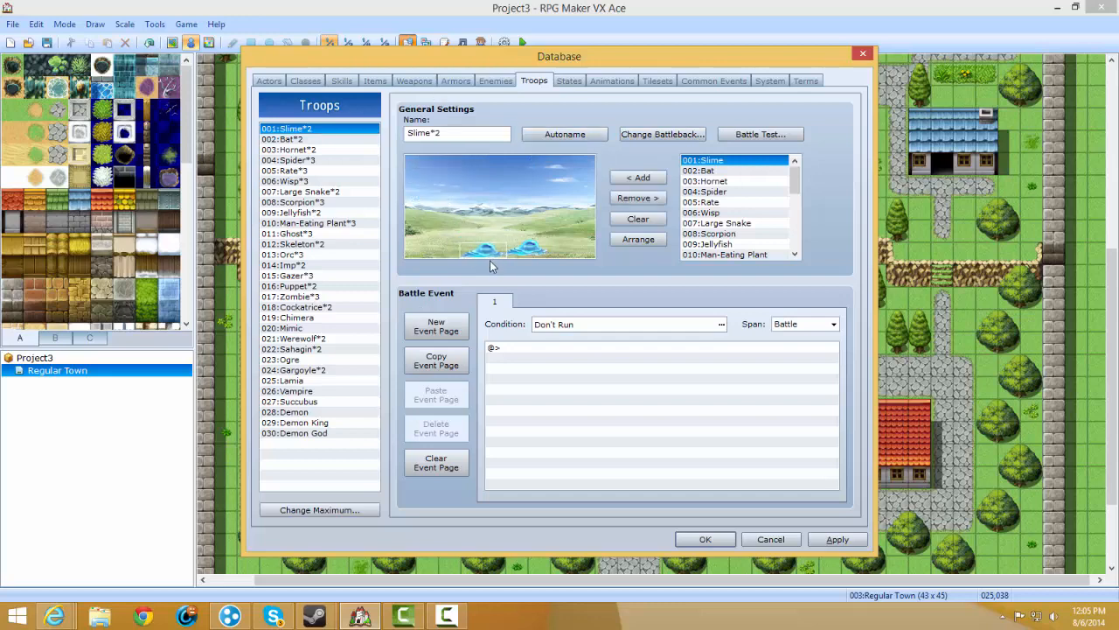
left_click(639, 239)
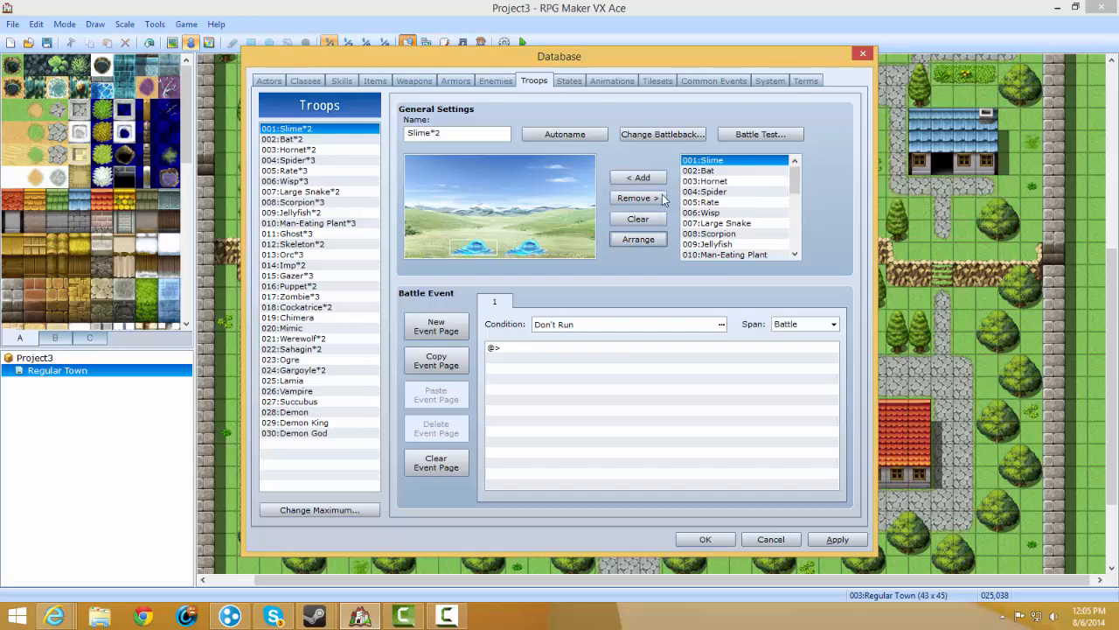
Look through the enemies available for troops and autoname the Slime*2 troop.
scroll(730, 191, "down", 7)
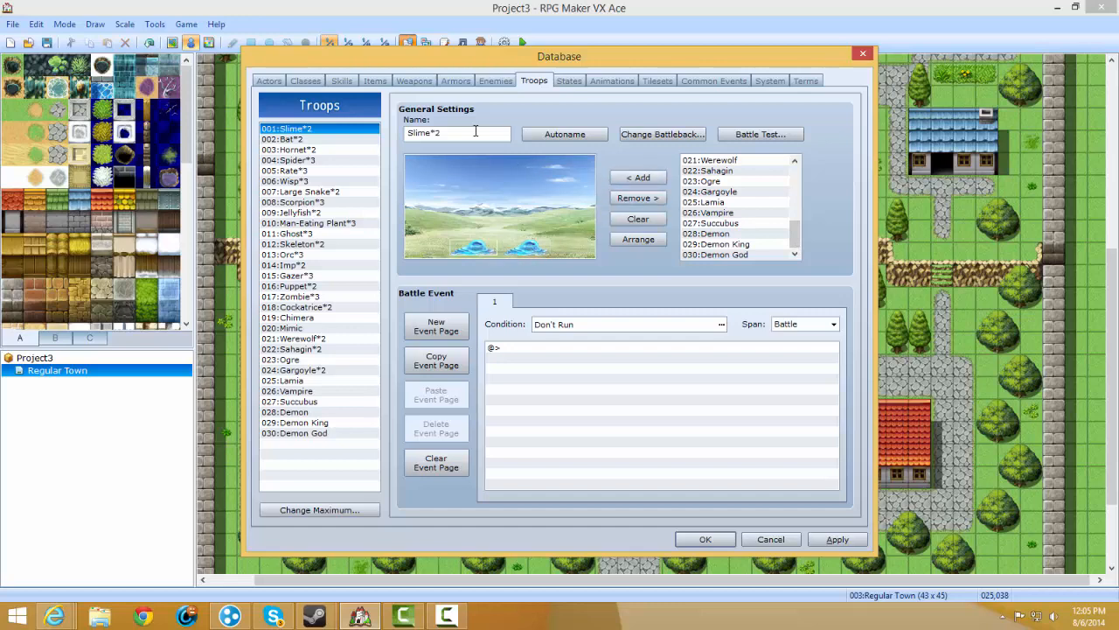
double_click(444, 133)
left_click(586, 136)
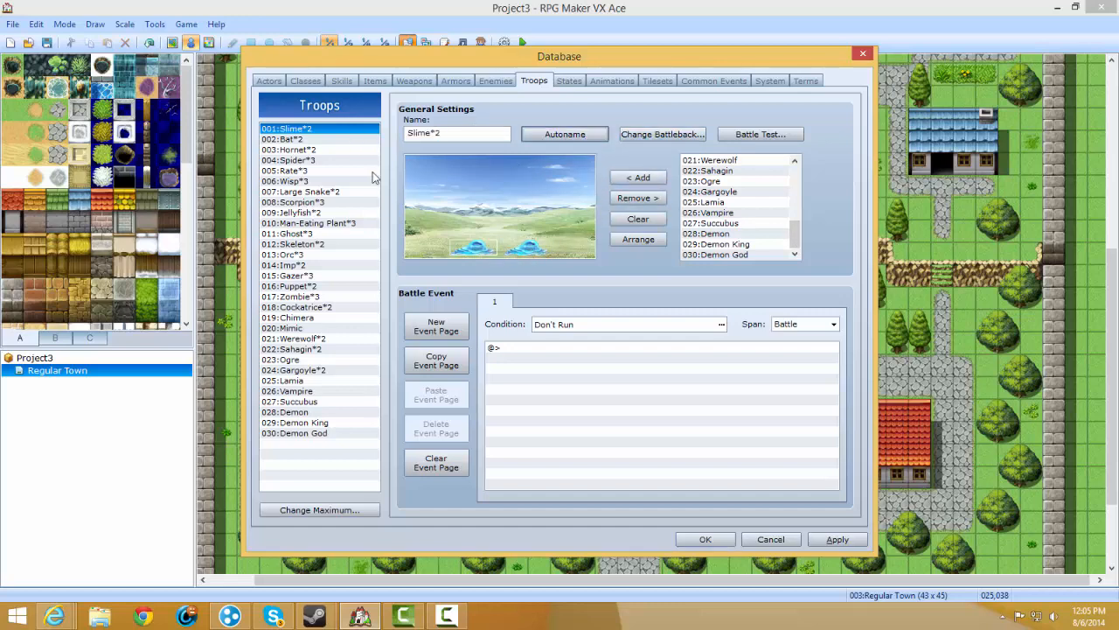
Preview the Desert and DarkSpace battleback combination for the Slime*2 troop without applying it.
left_click(662, 134)
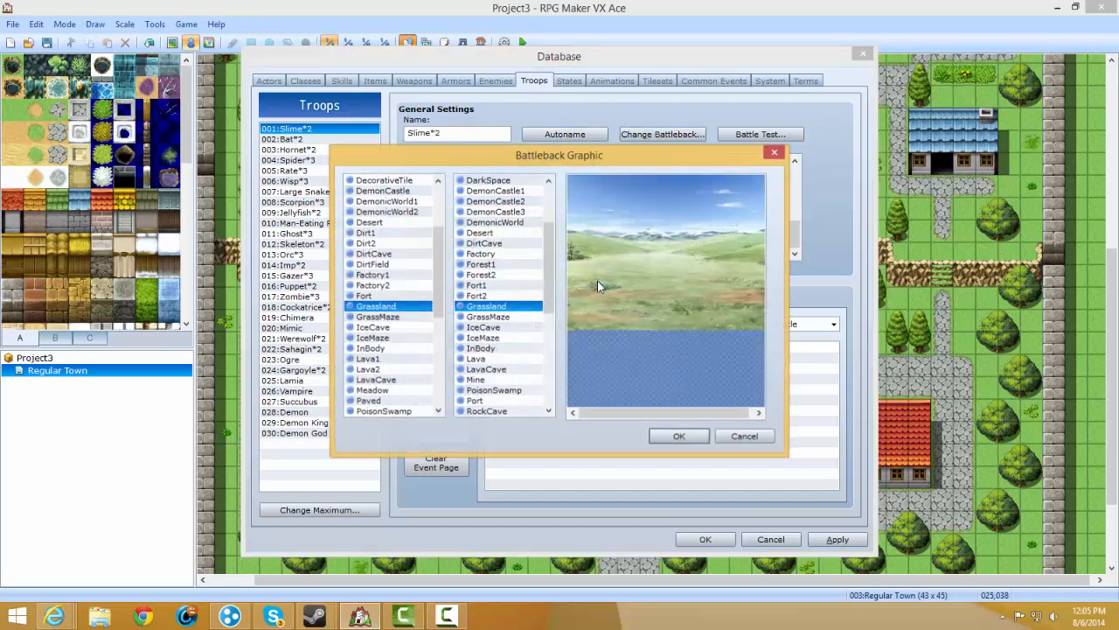
left_click(419, 225)
left_click(488, 180)
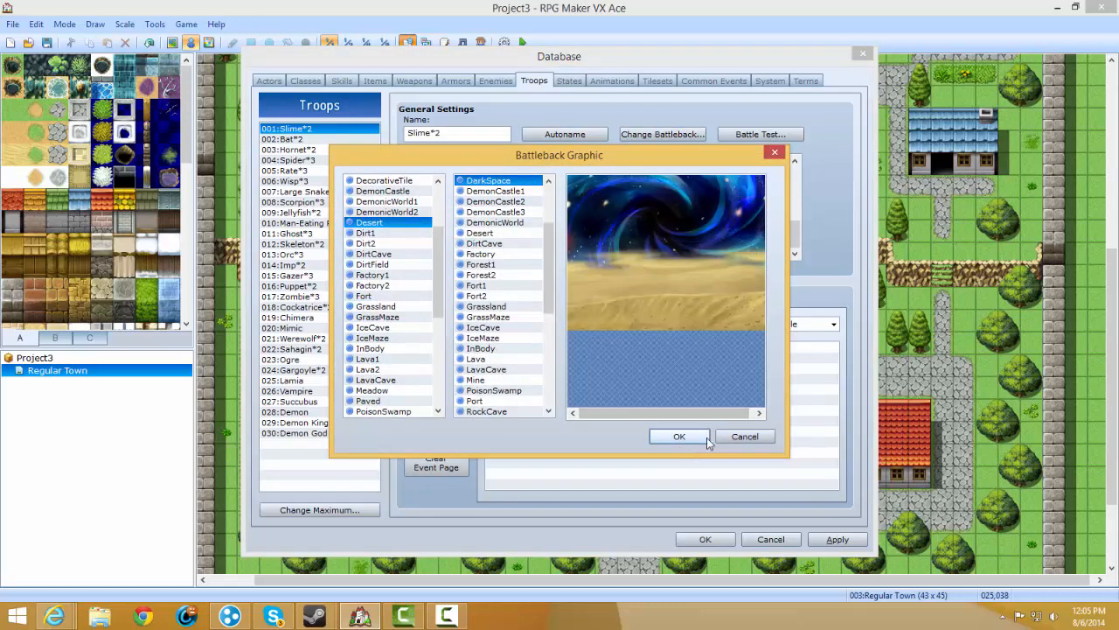
left_click(743, 436)
Run a battle test of the Slime*2 troop with the default actor, attack one slime, and close the test game.
left_click(765, 134)
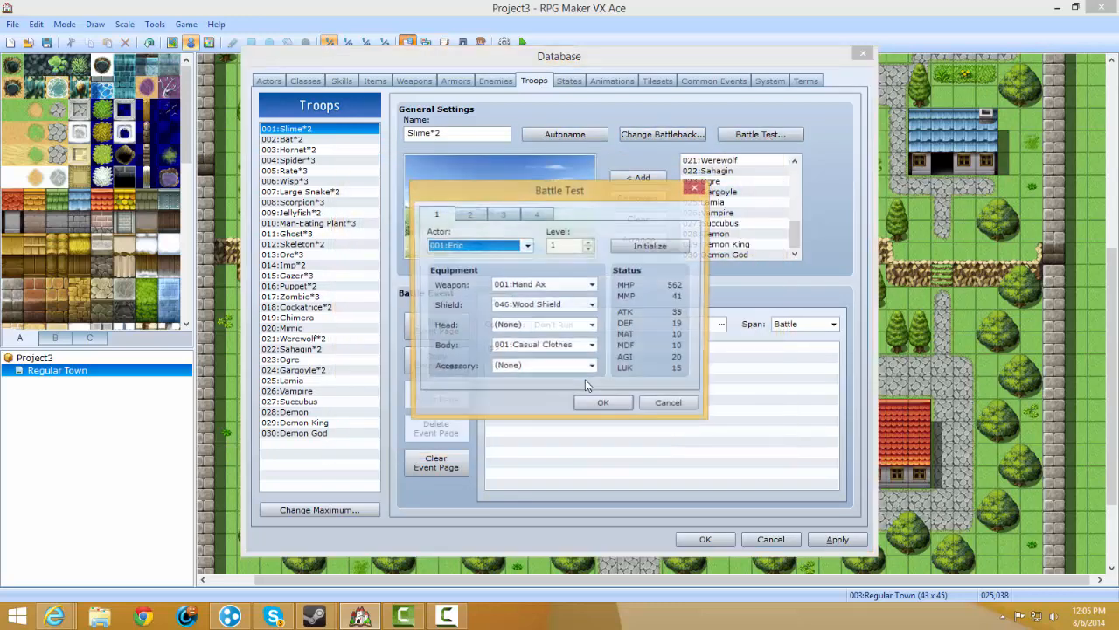
left_click(612, 399)
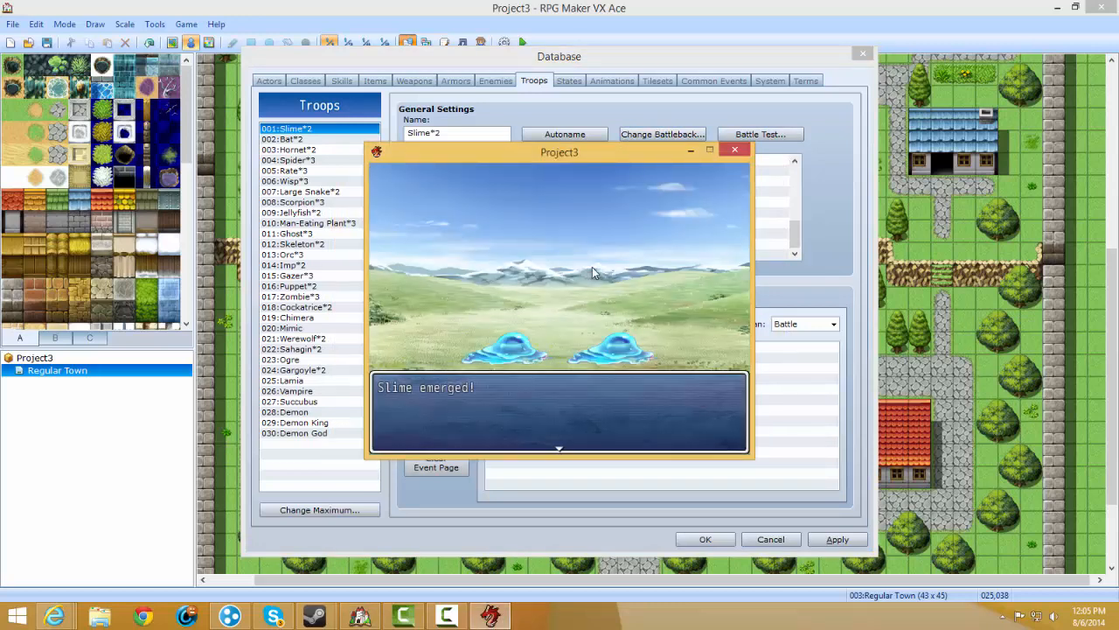
key("Return")
key("Return")
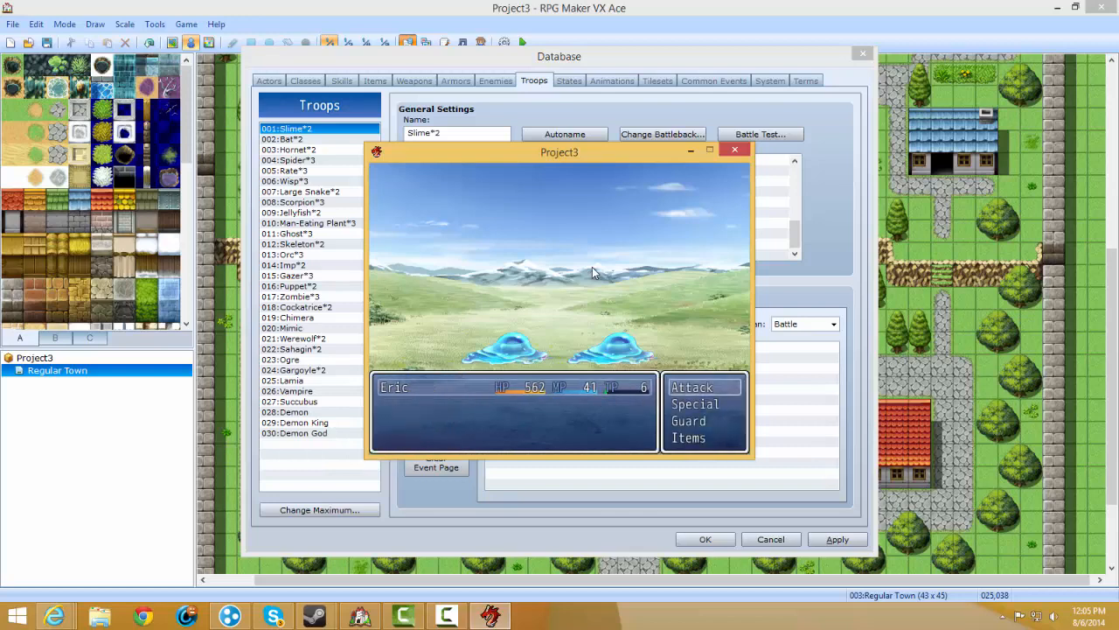
key("Down")
key("Down")
key("Up")
key("Up")
key("Return")
key("Return")
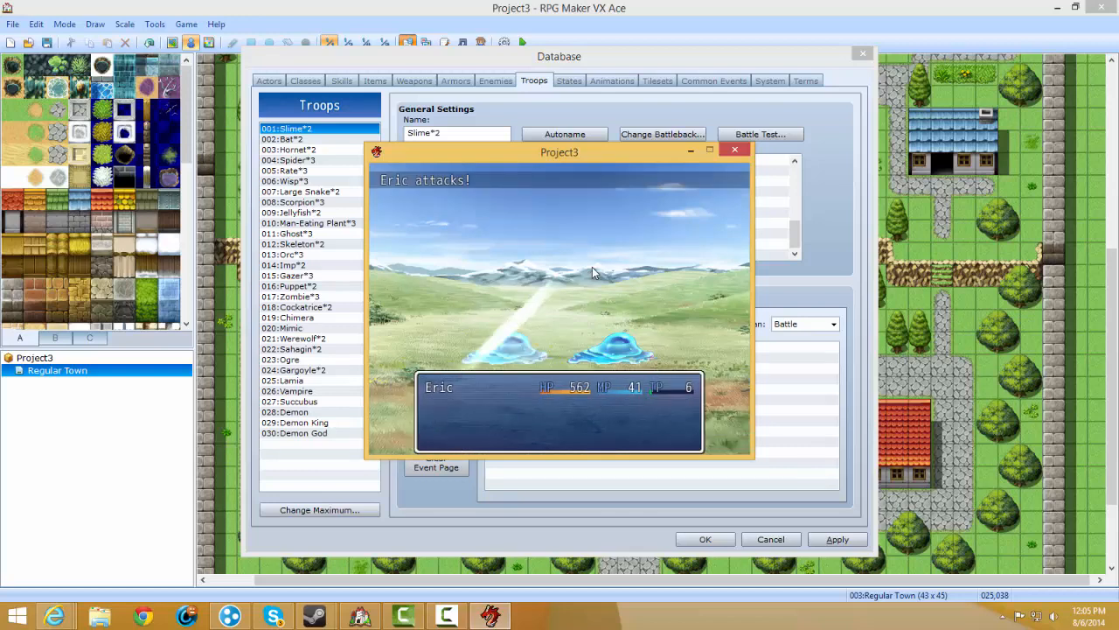
left_click(734, 151)
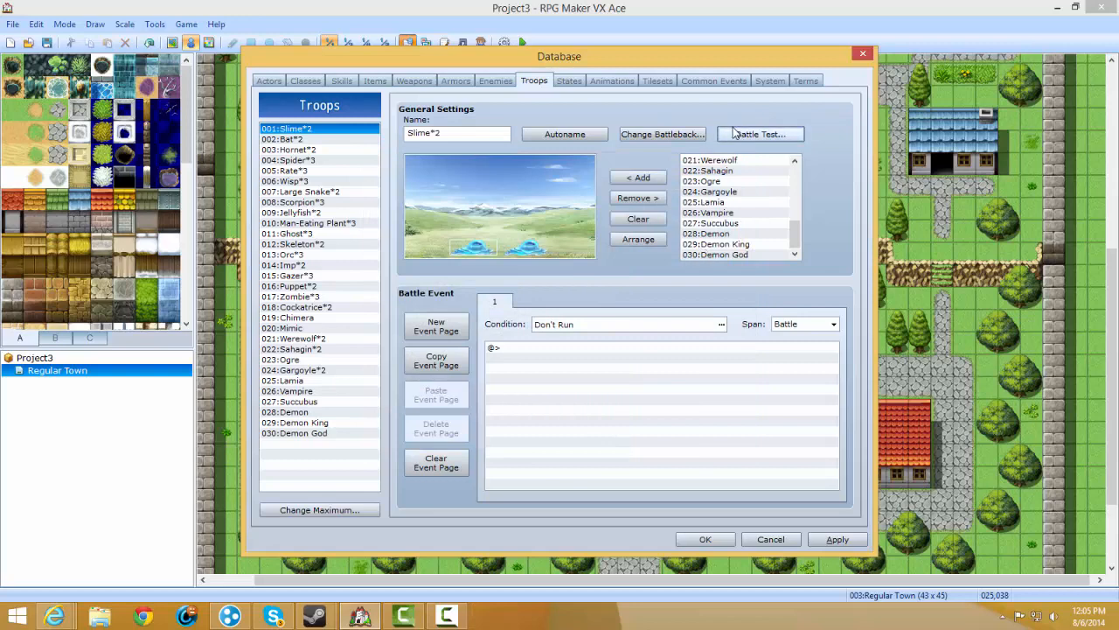
Examine the battle test setup by assigning actor 006 to the second slot and initializing its equipment, and cancel without running the test.
left_click(724, 136)
left_click(472, 215)
left_click(499, 246)
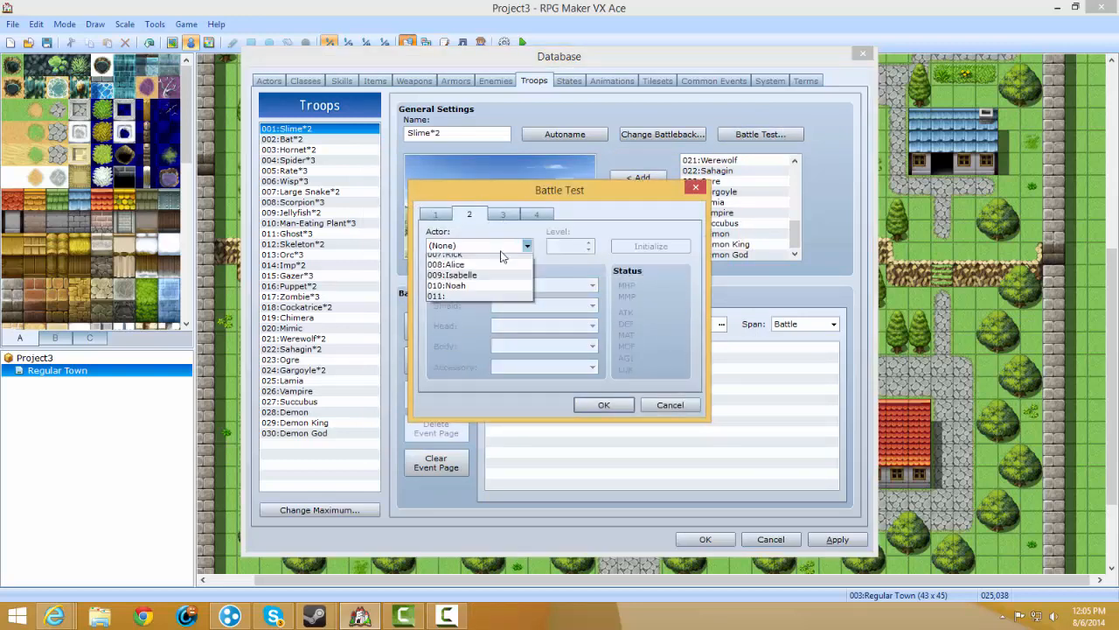
left_click(499, 316)
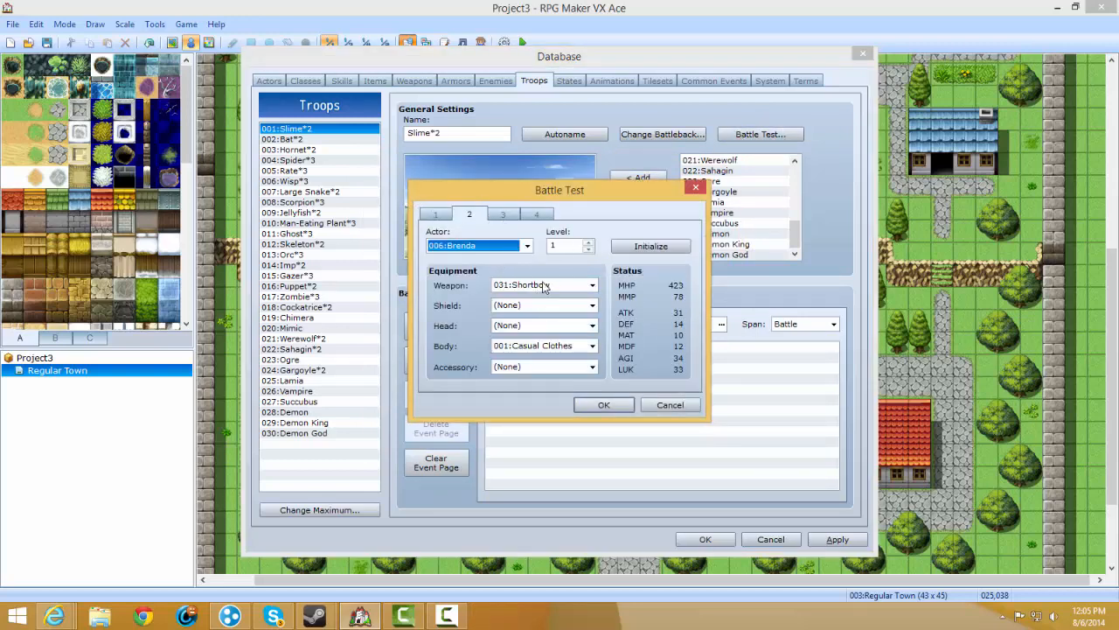
left_click(640, 251)
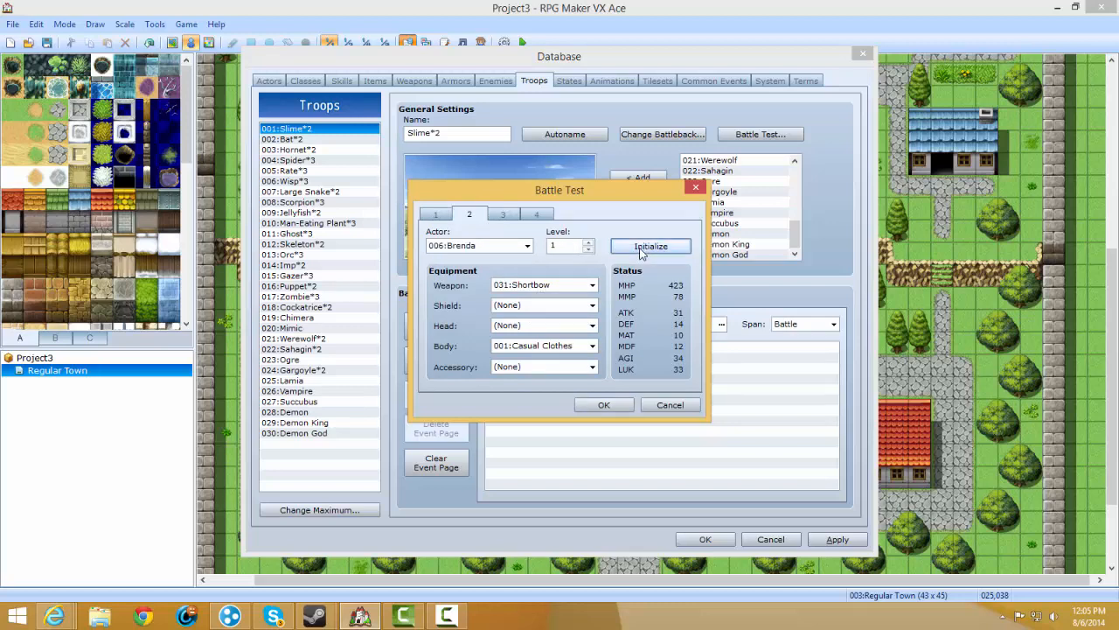
left_click(666, 404)
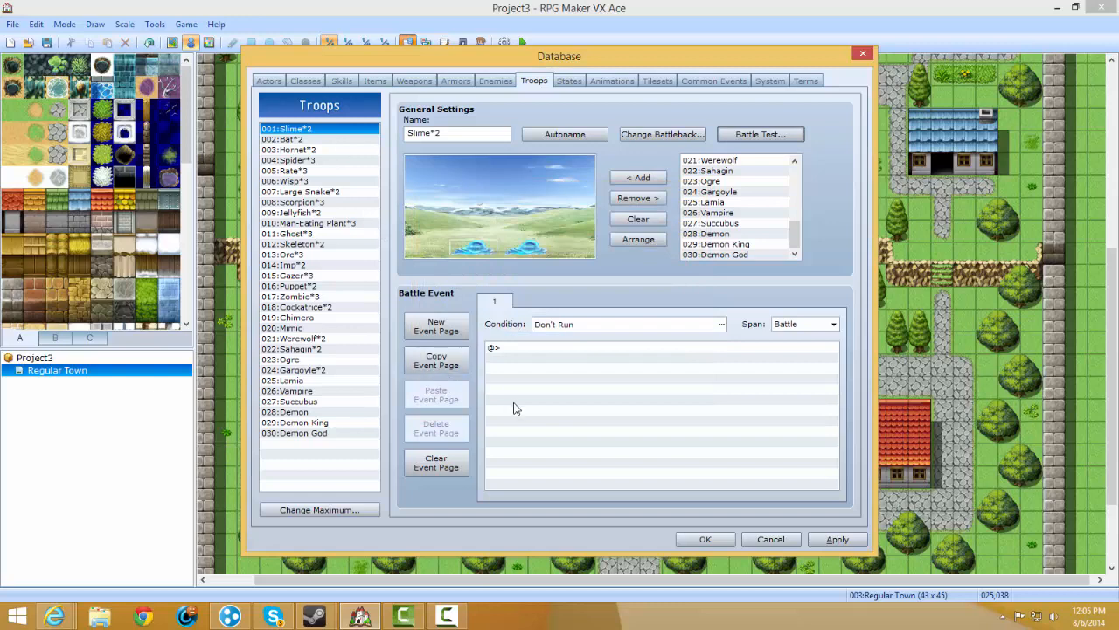
left_click(607, 391)
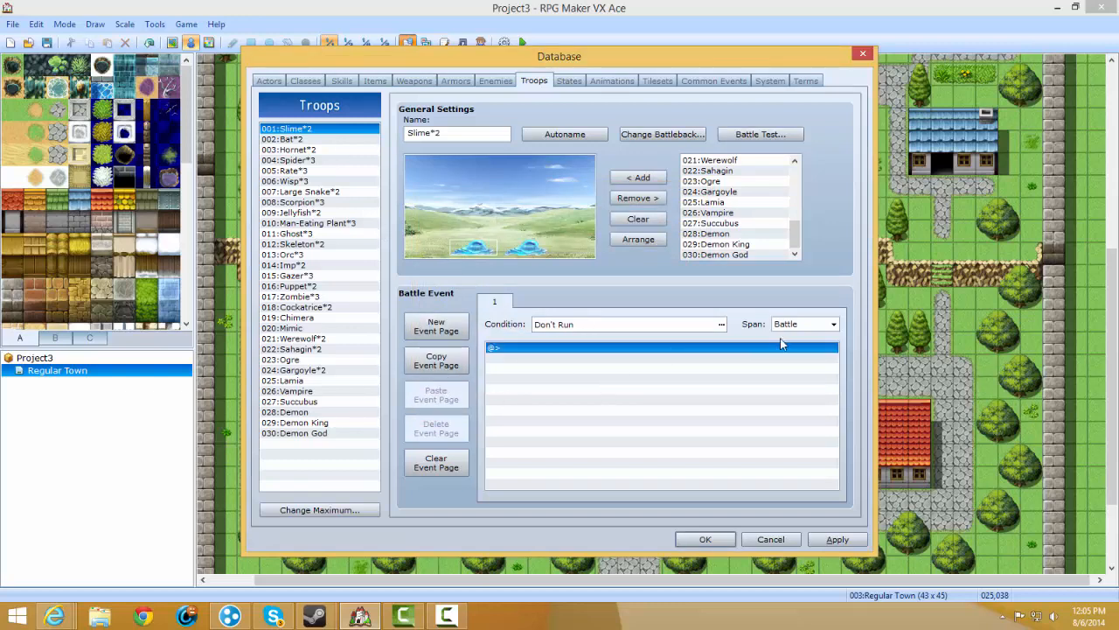
Open the state settings and raise the maximum number of states to 26.
left_click(569, 80)
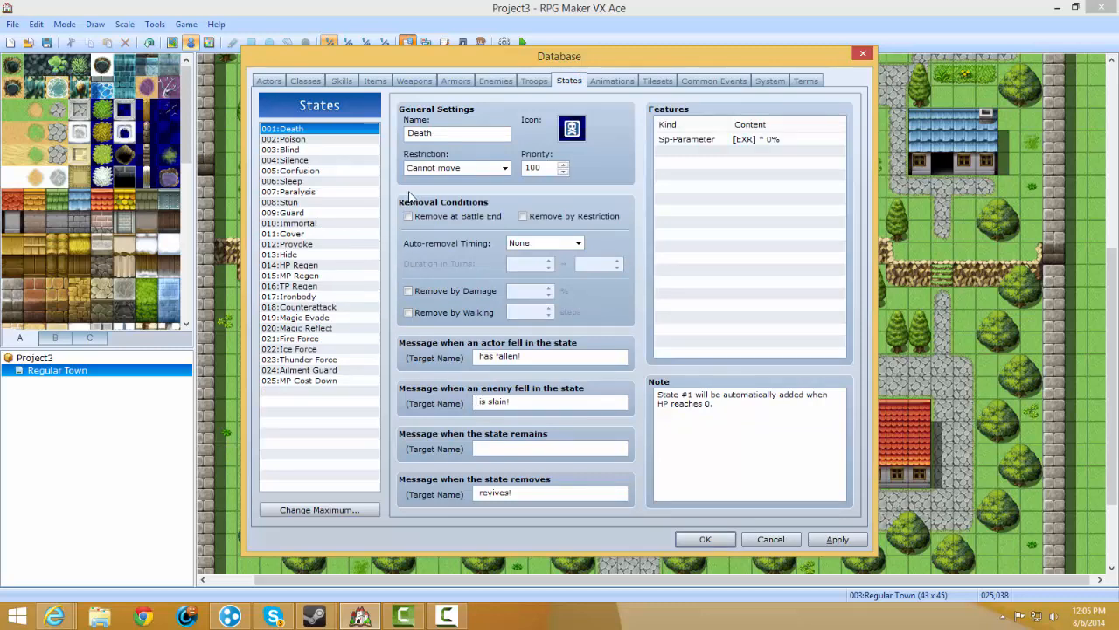
left_click(320, 509)
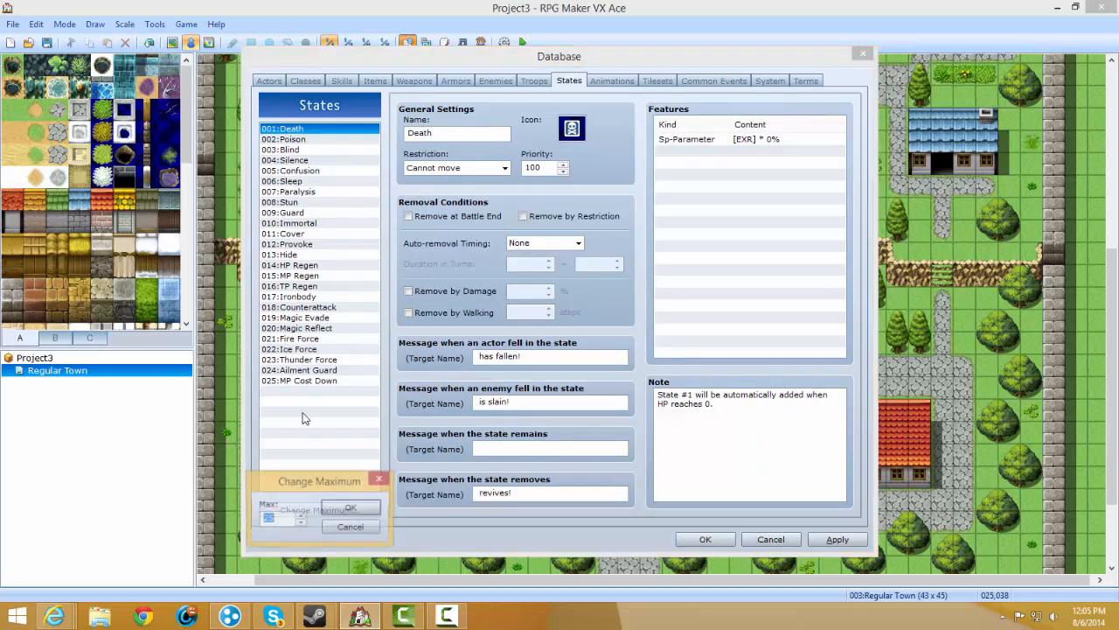
left_click(300, 515)
left_click(351, 507)
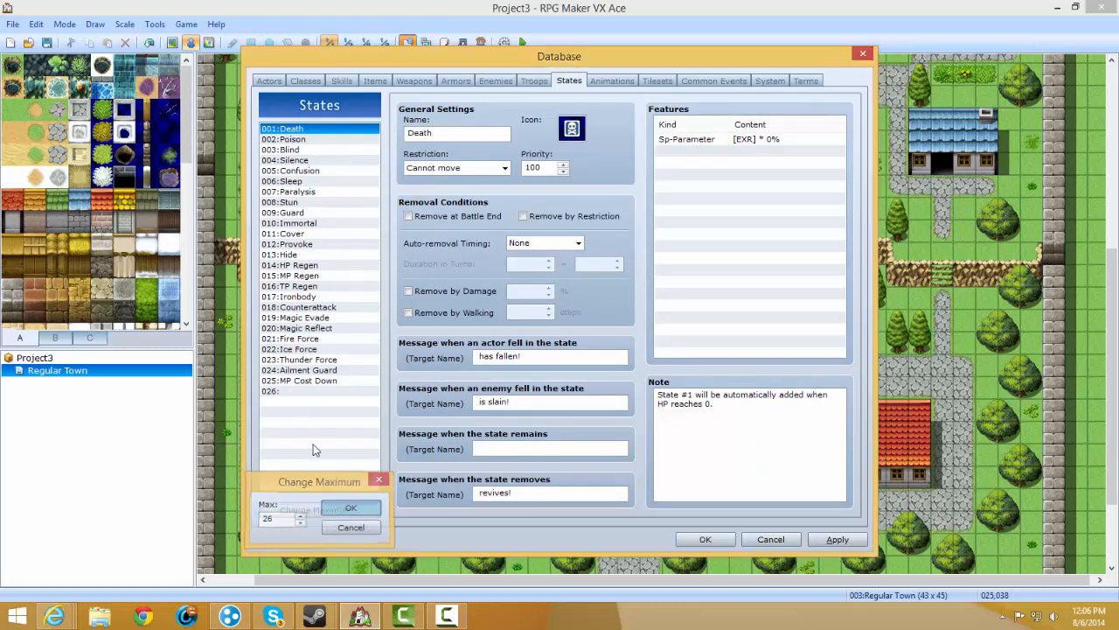
Select the empty state 026 and examine its available restriction options, leaving the restriction at None.
left_click(300, 390)
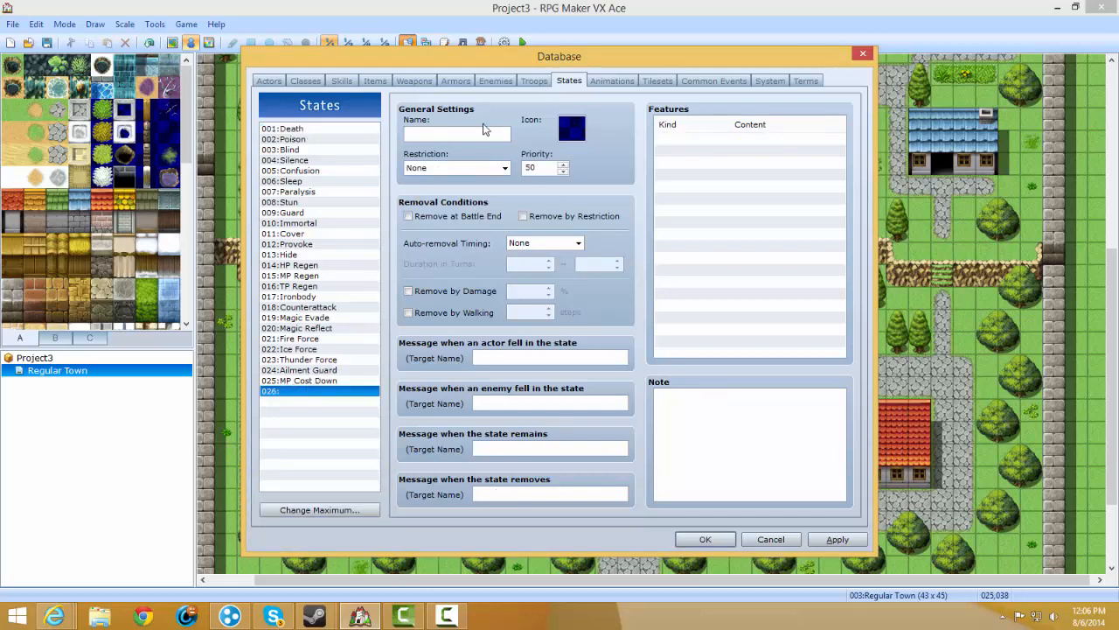
left_click(470, 132)
left_click(444, 170)
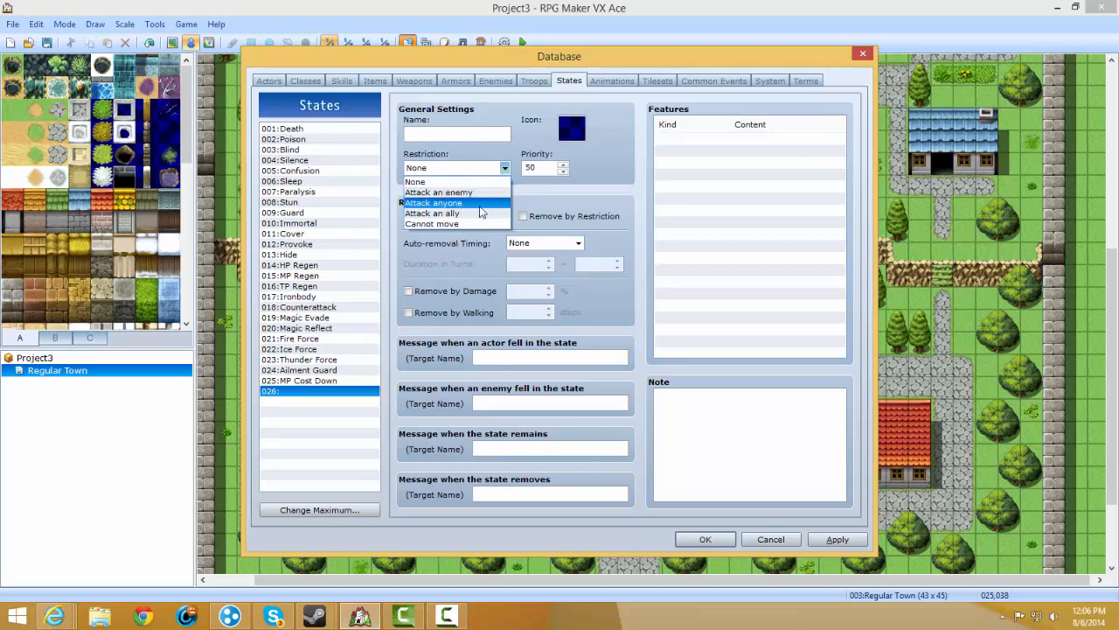
left_click(533, 215)
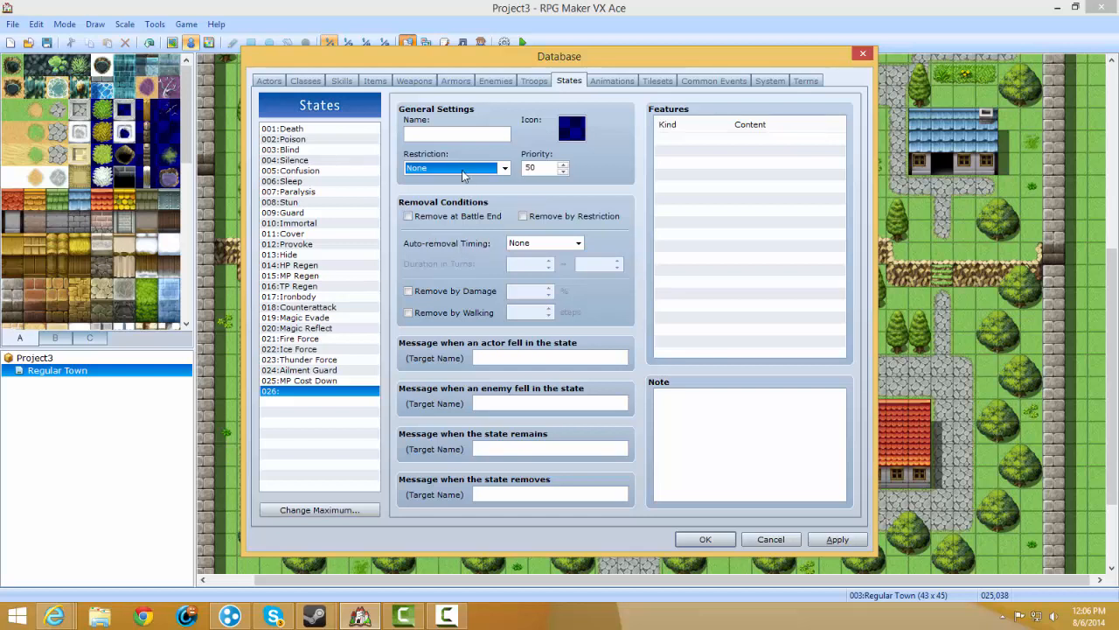
left_click(462, 171)
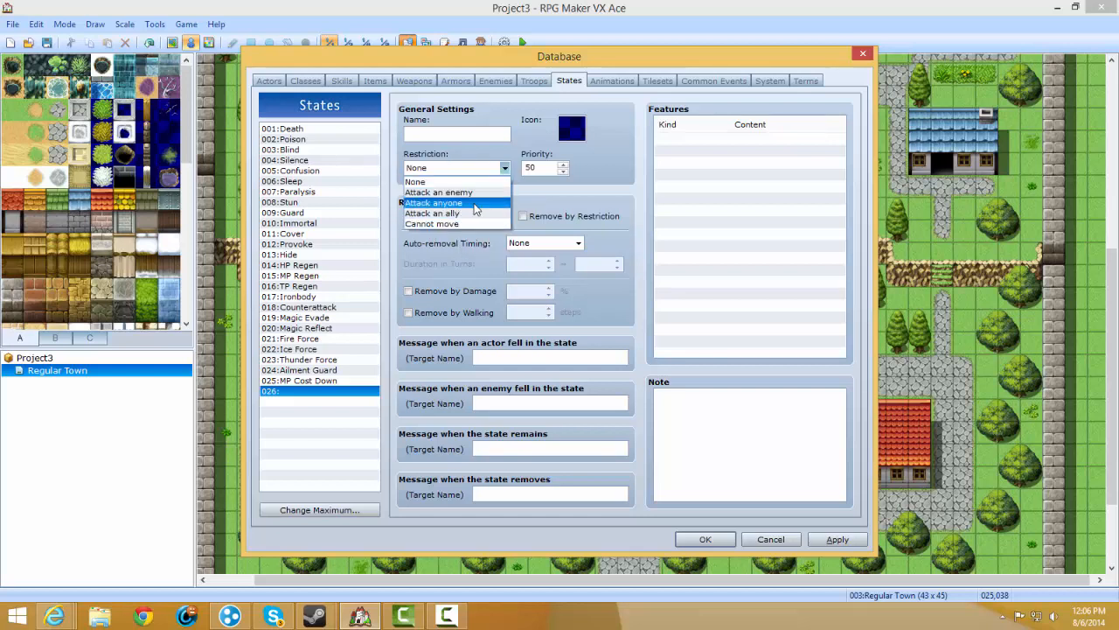
left_click(462, 171)
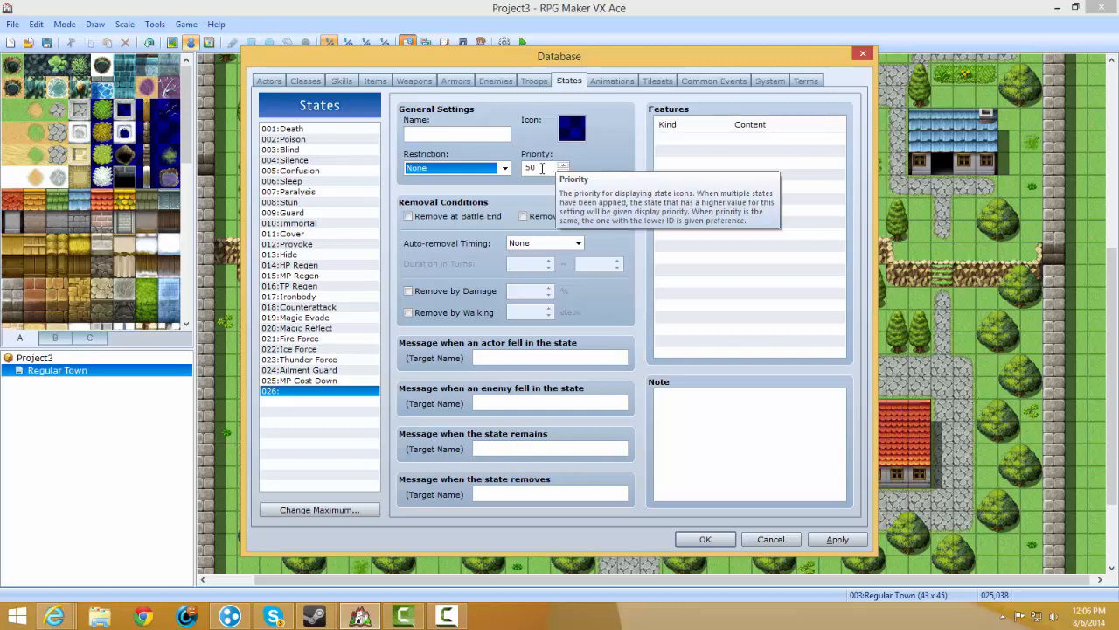
Look through the icon choices and auto-removal timing options for state 026 without changing either setting.
double_click(570, 131)
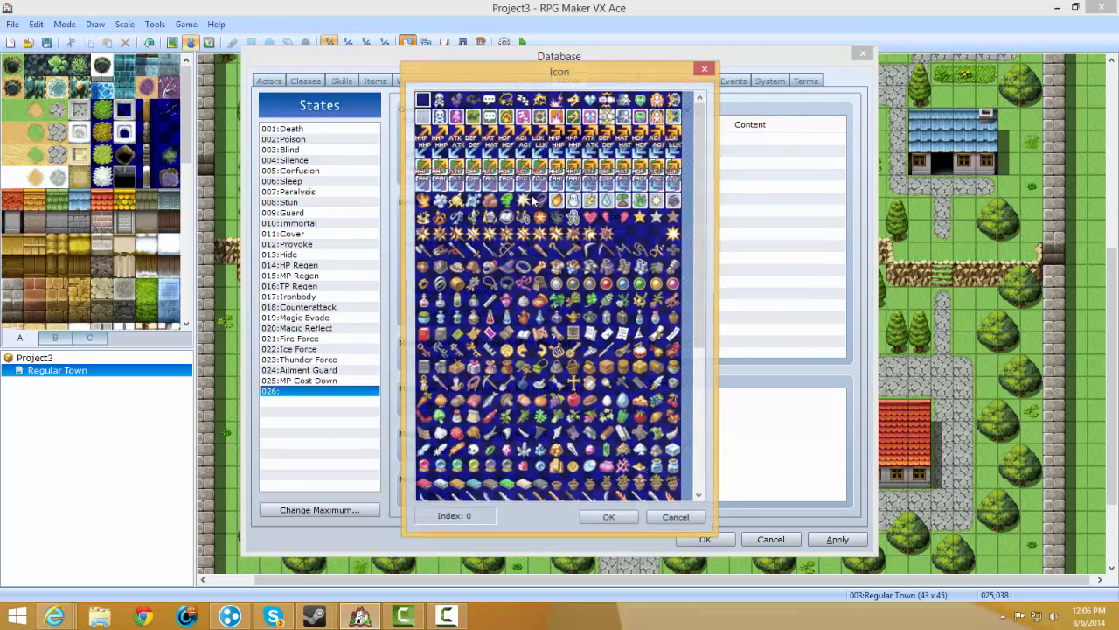
left_click(675, 521)
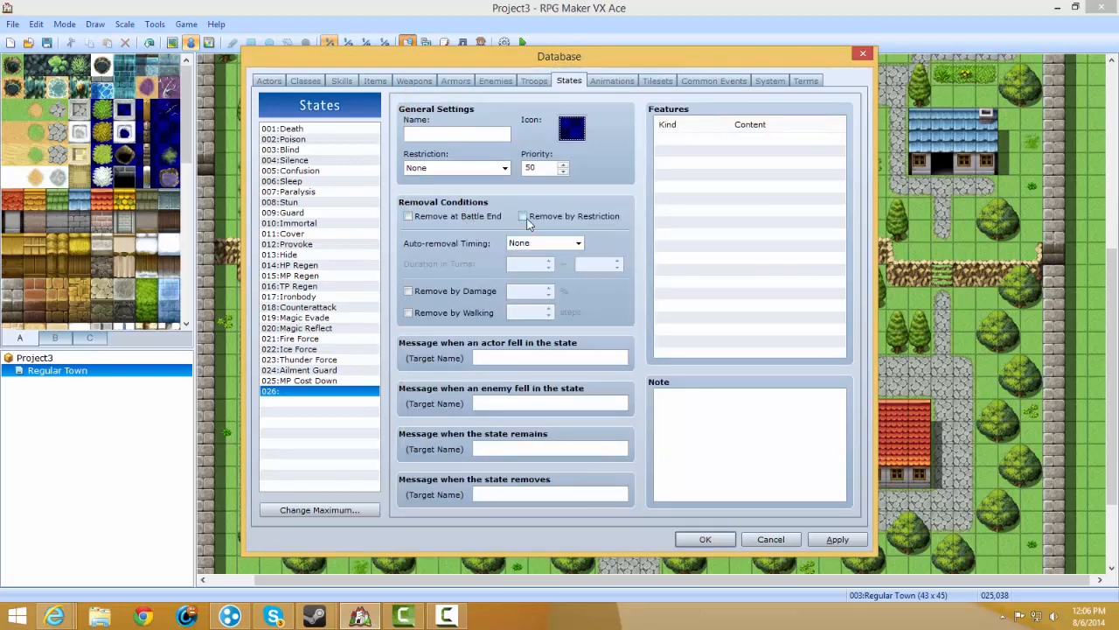
left_click(533, 250)
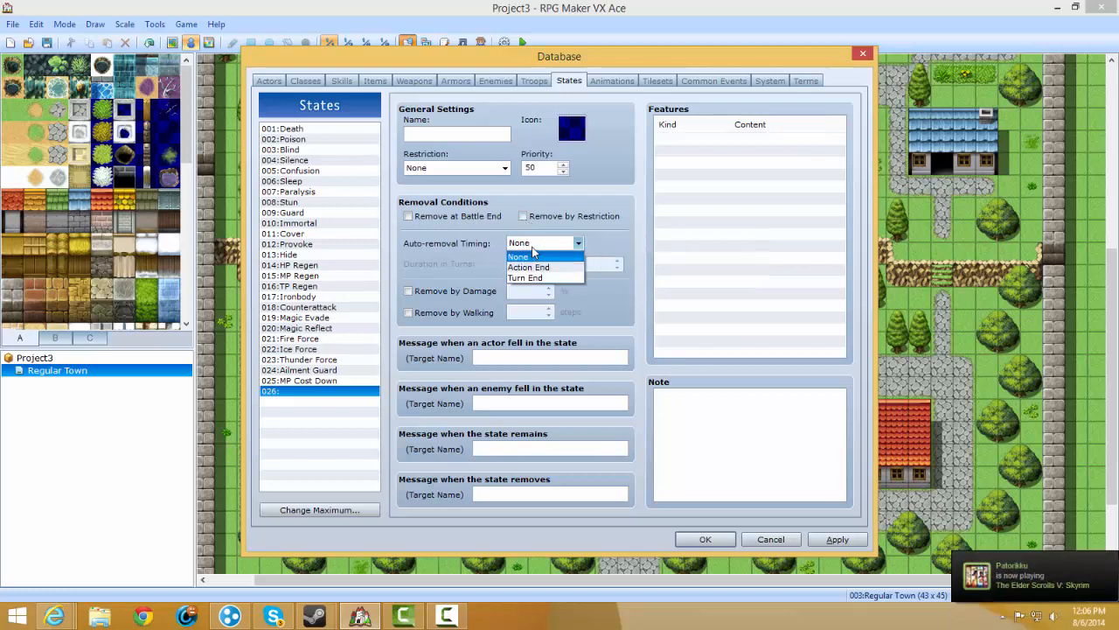
left_click(532, 249)
left_click(525, 245)
left_click(536, 245)
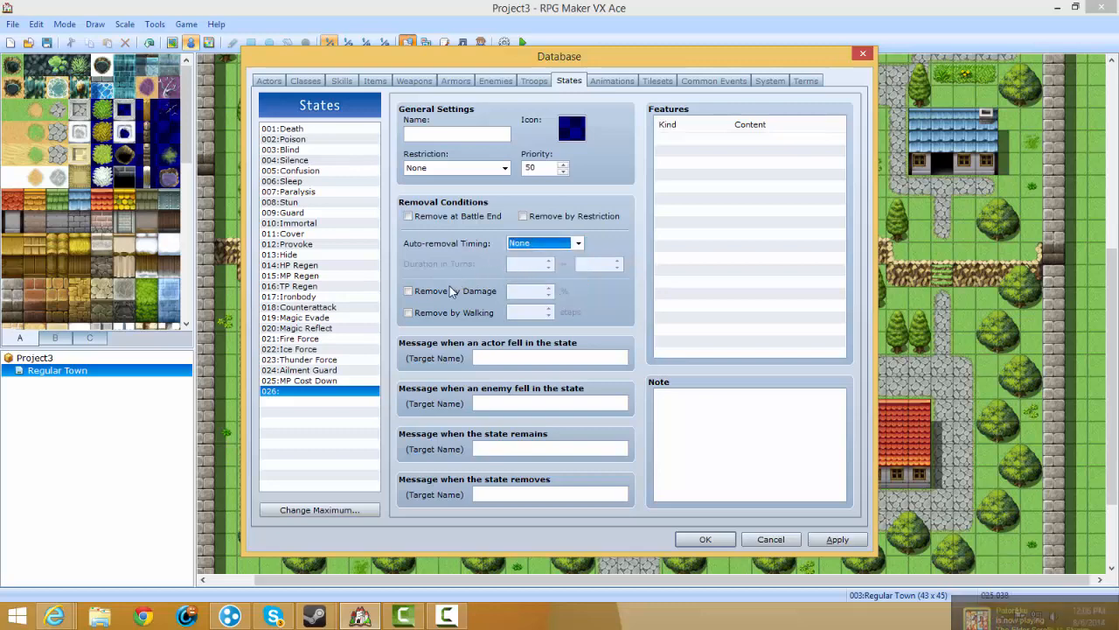
Compare the settings of the existing Death, Poison and Blind states, ending on Blind.
left_click(314, 150)
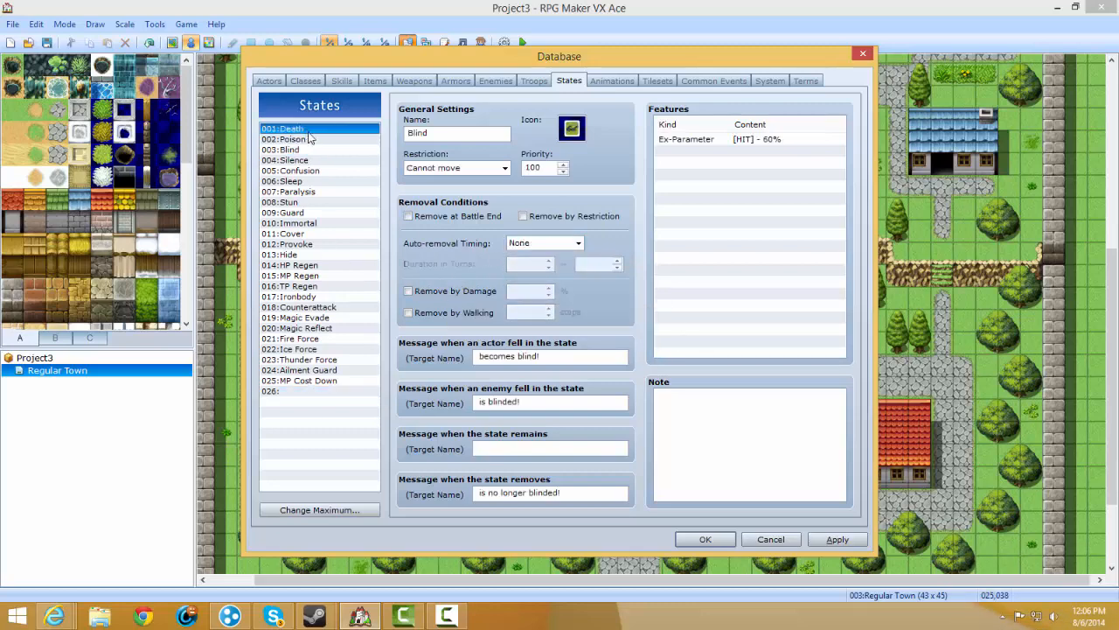
key("Up")
key("Up")
key("Down")
key("Down")
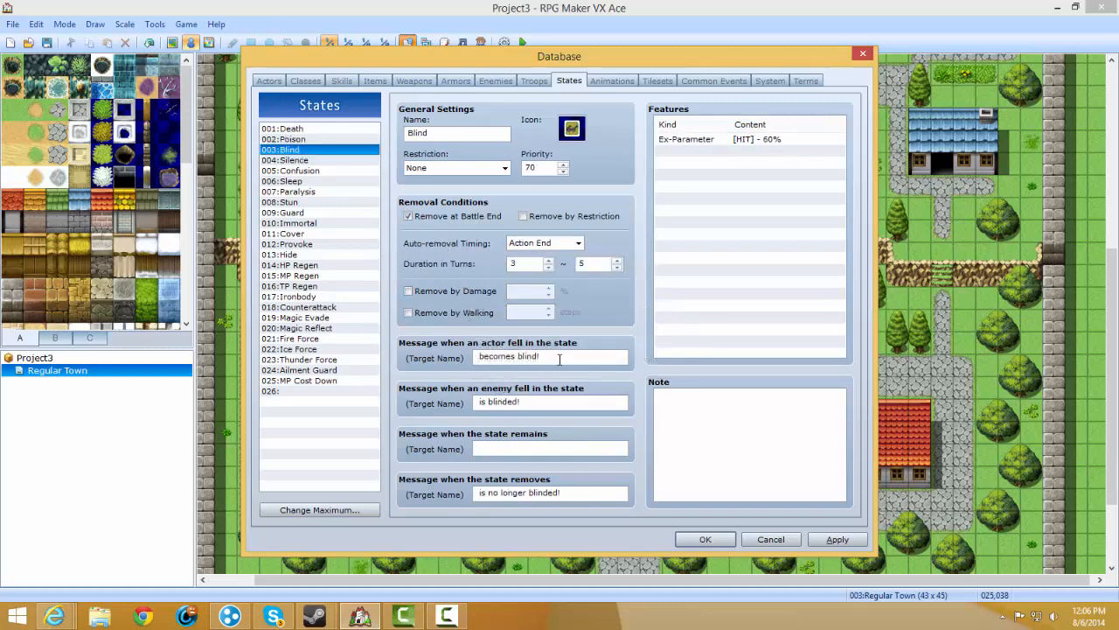
Examine the Blind state's actor, enemy, remain and removal messages, along with its features and note.
left_click_drag(559, 358, 477, 358)
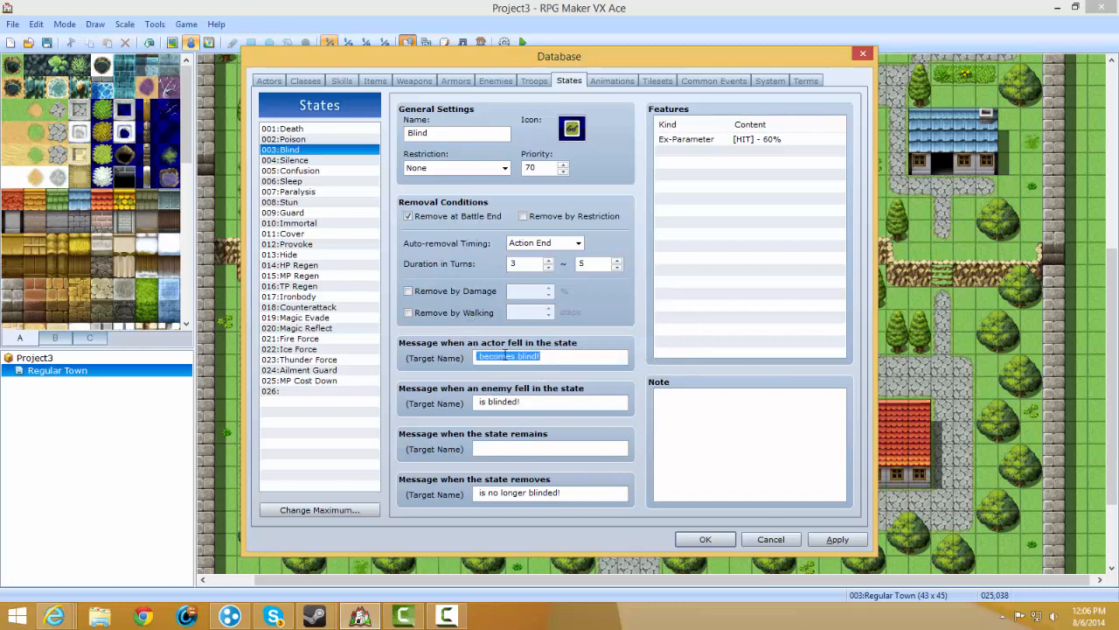
left_click(507, 356)
left_click_drag(544, 356, 432, 353)
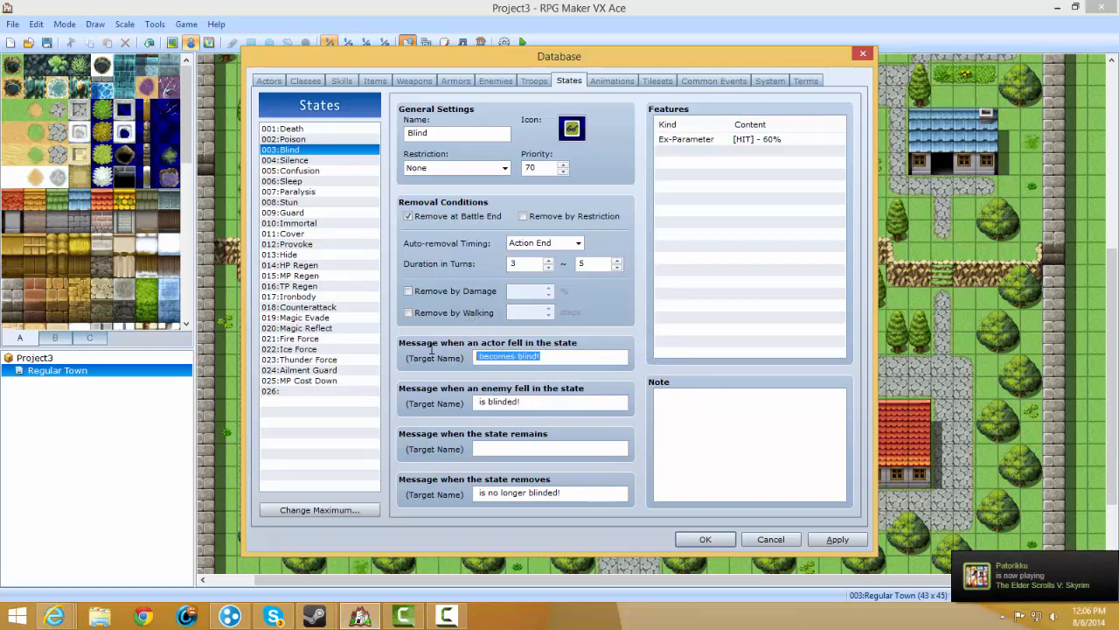
left_click_drag(542, 401, 458, 405)
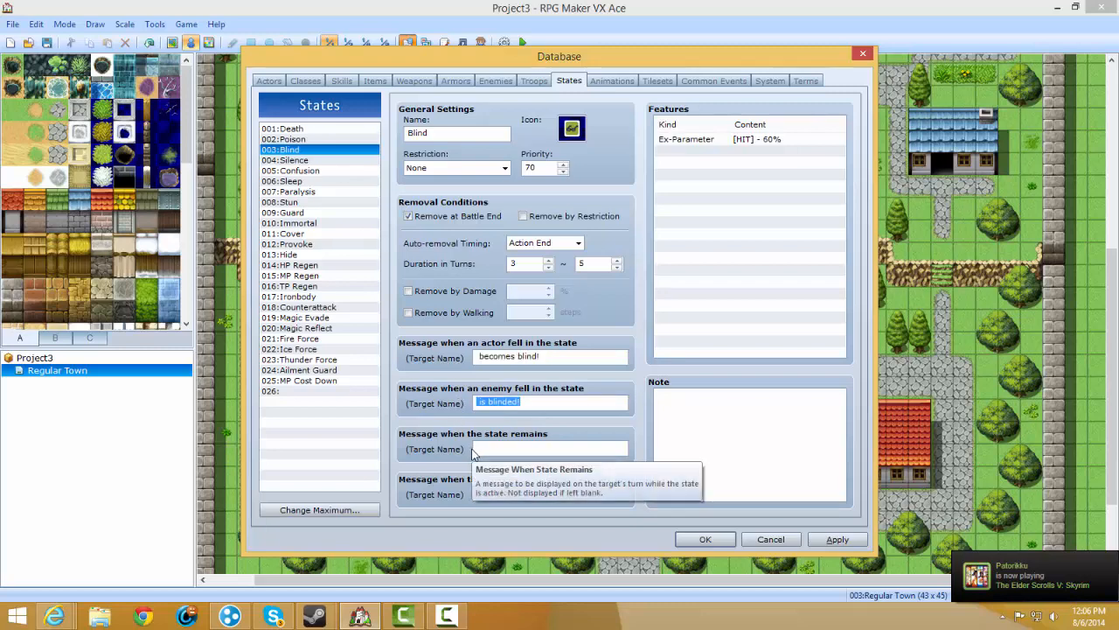
left_click(551, 450)
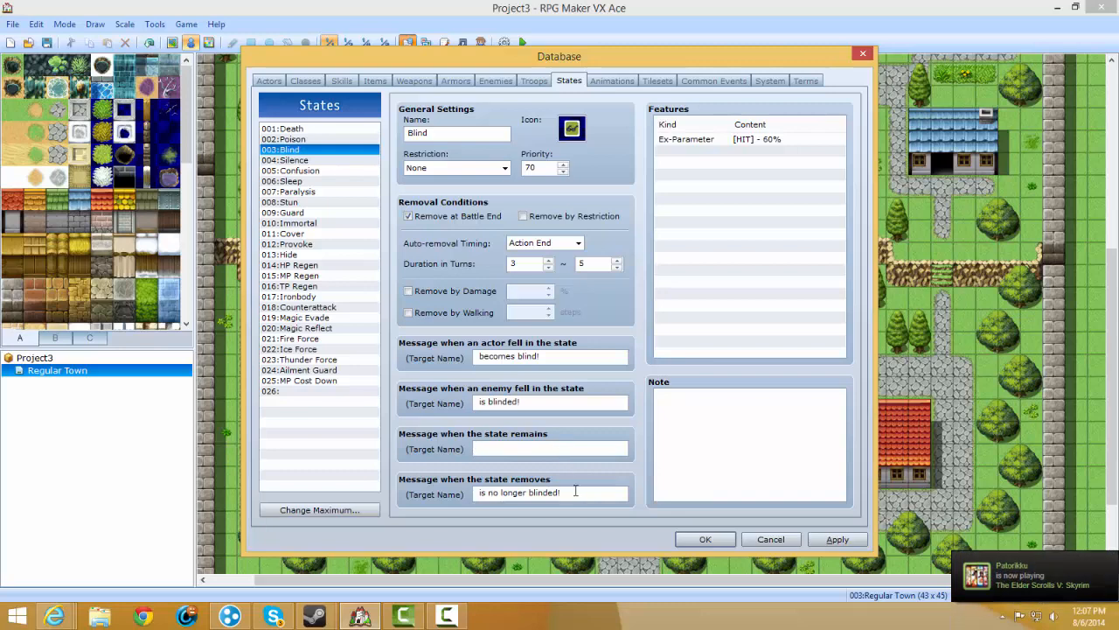
key("Tab")
left_click(691, 228)
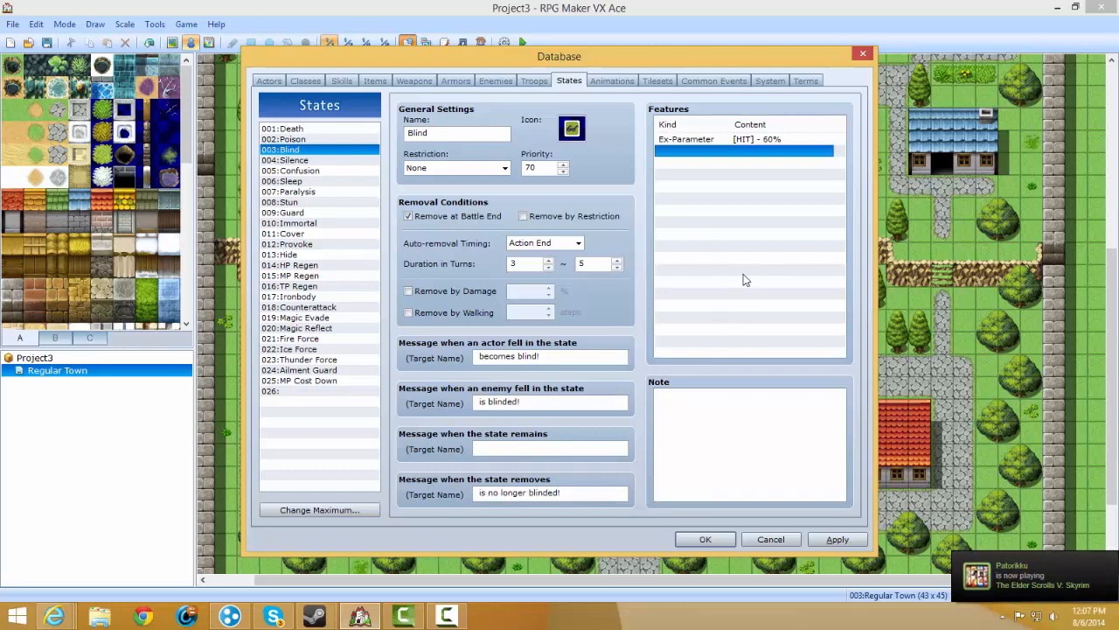
key("Tab")
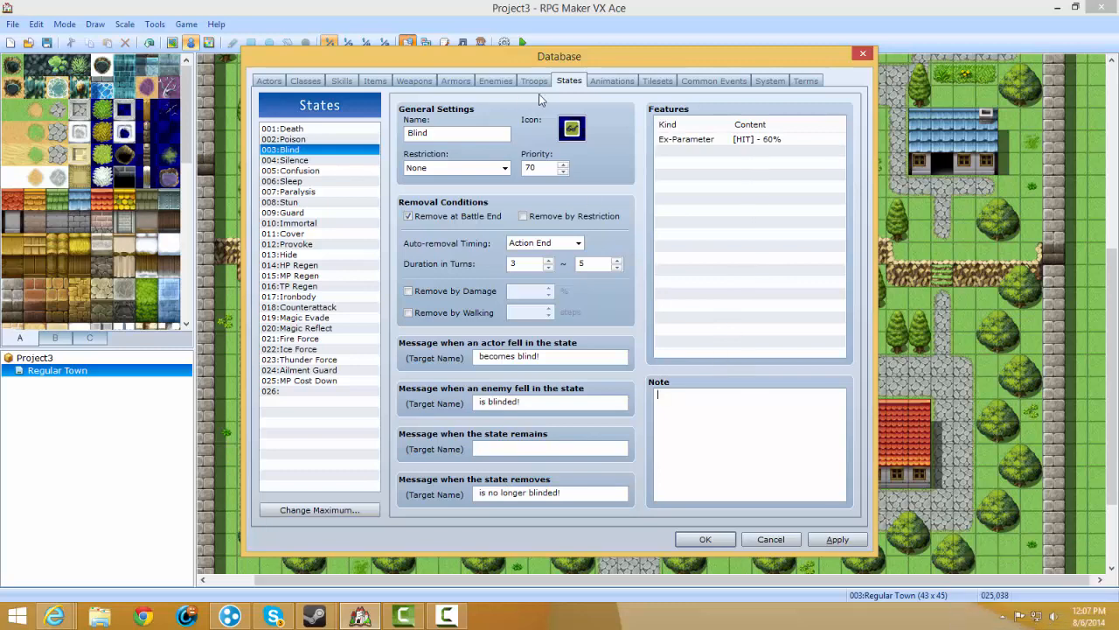
Open the animation settings, raise the maximum number of animations to 111, and select the new empty slot 111.
left_click(602, 81)
left_click_drag(379, 149, 411, 472)
left_click(335, 514)
left_click(303, 514)
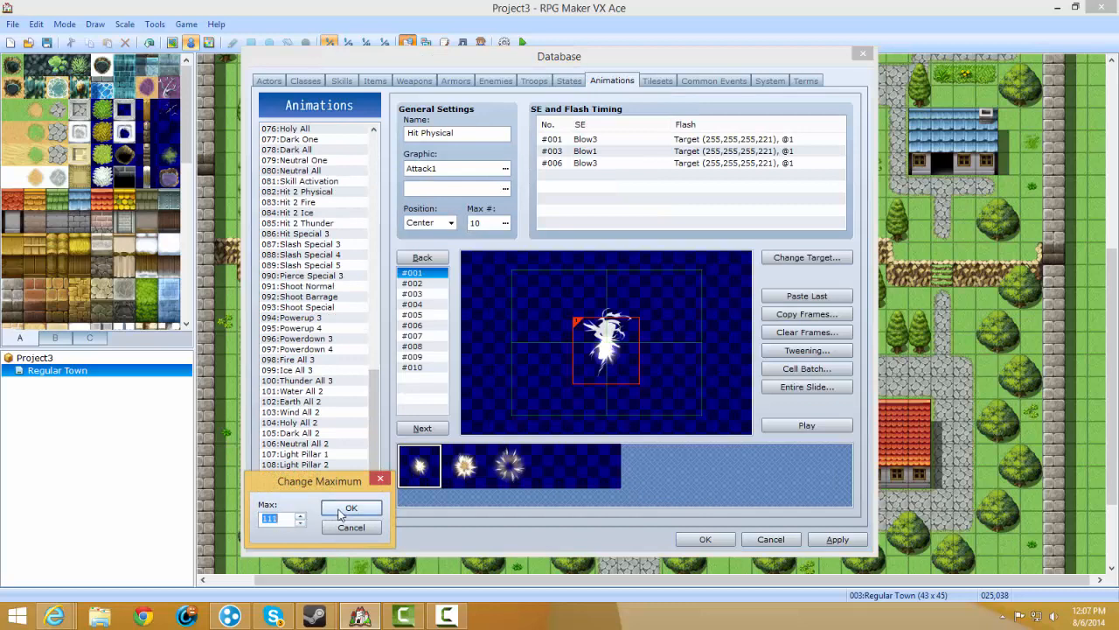
left_click(342, 513)
scroll(350, 455, "down", 1)
left_click(333, 485)
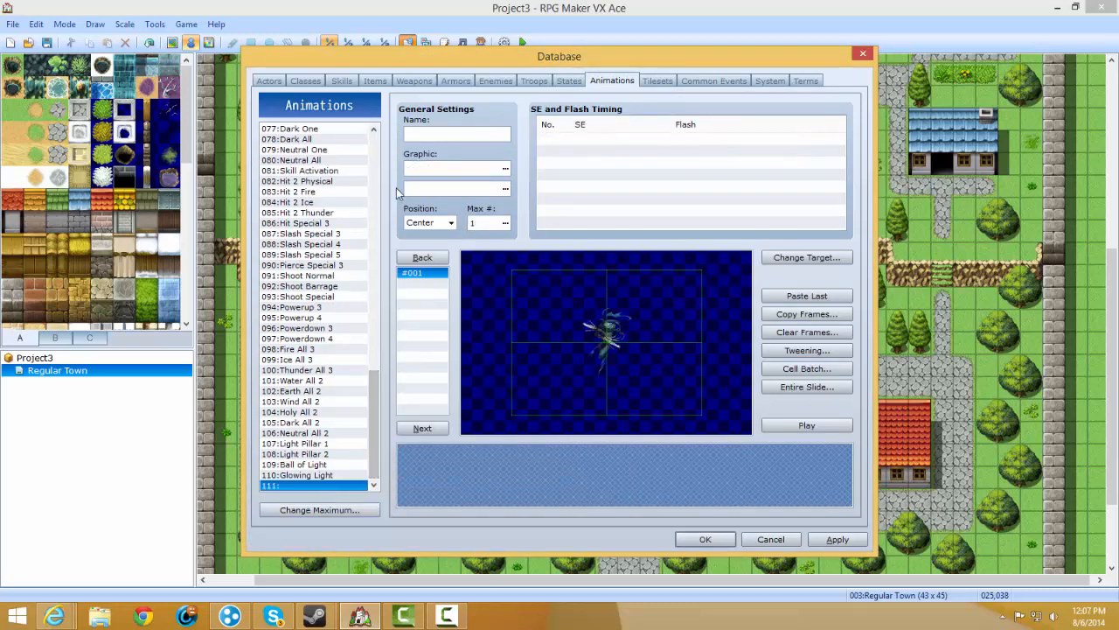
Assign Attack2 as the first graphic and Attack9 as the second graphic of animation 111.
left_click(432, 135)
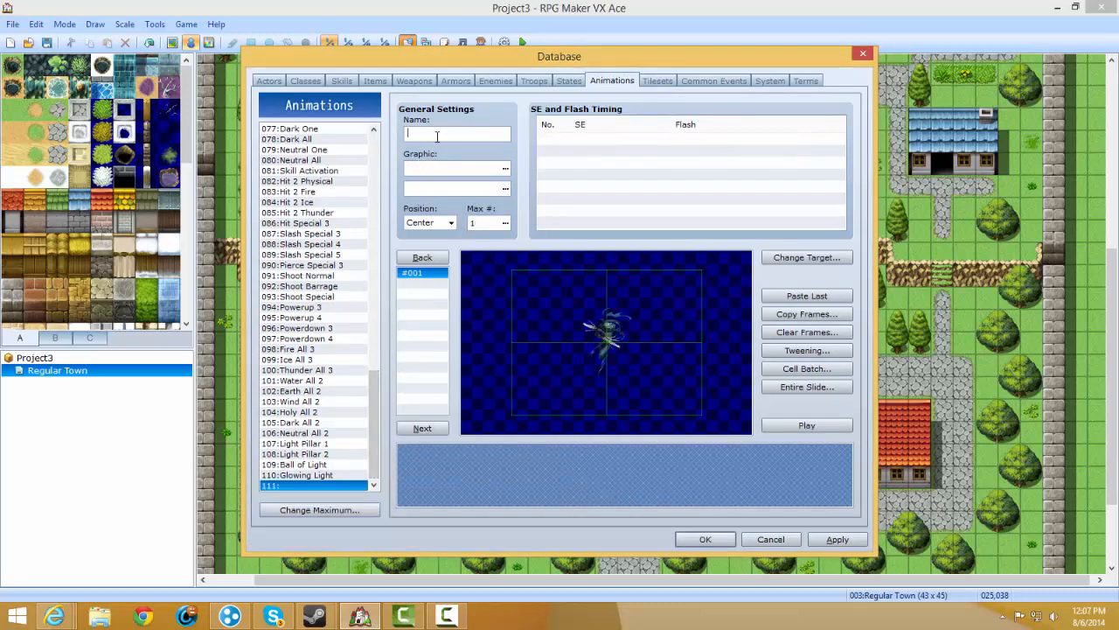
double_click(454, 168)
left_click(368, 150)
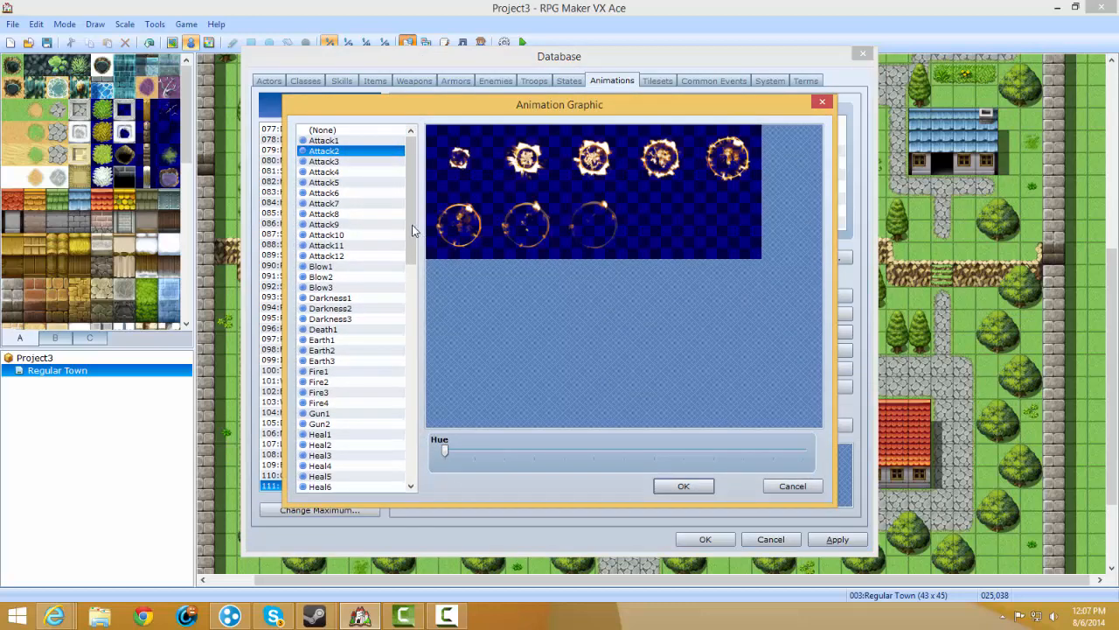
left_click(682, 486)
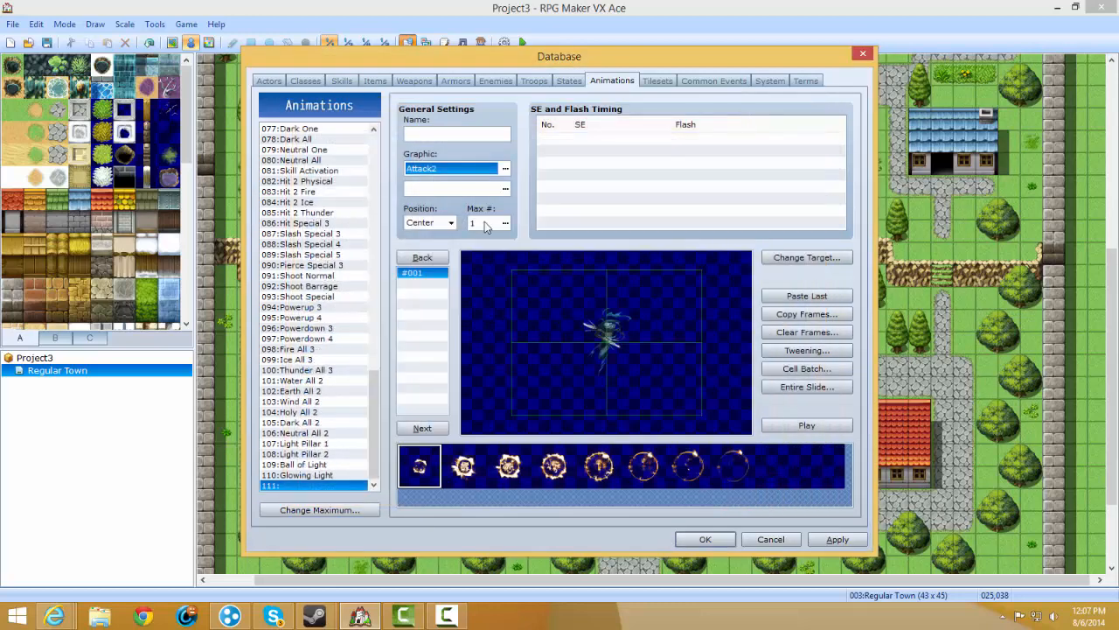
double_click(448, 190)
left_click(328, 224)
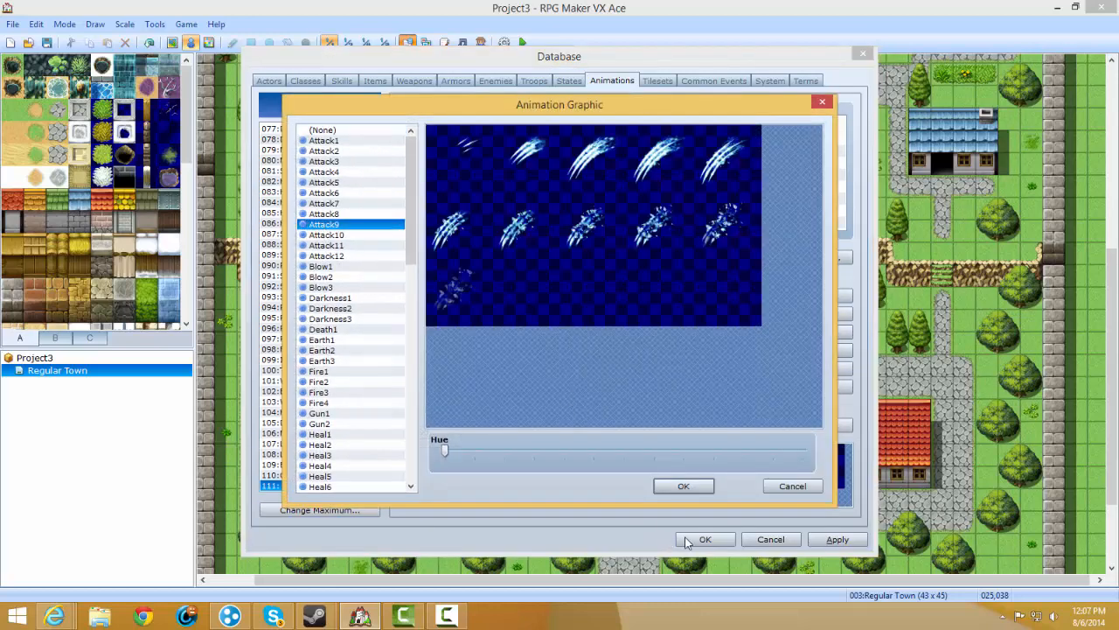
left_click(700, 486)
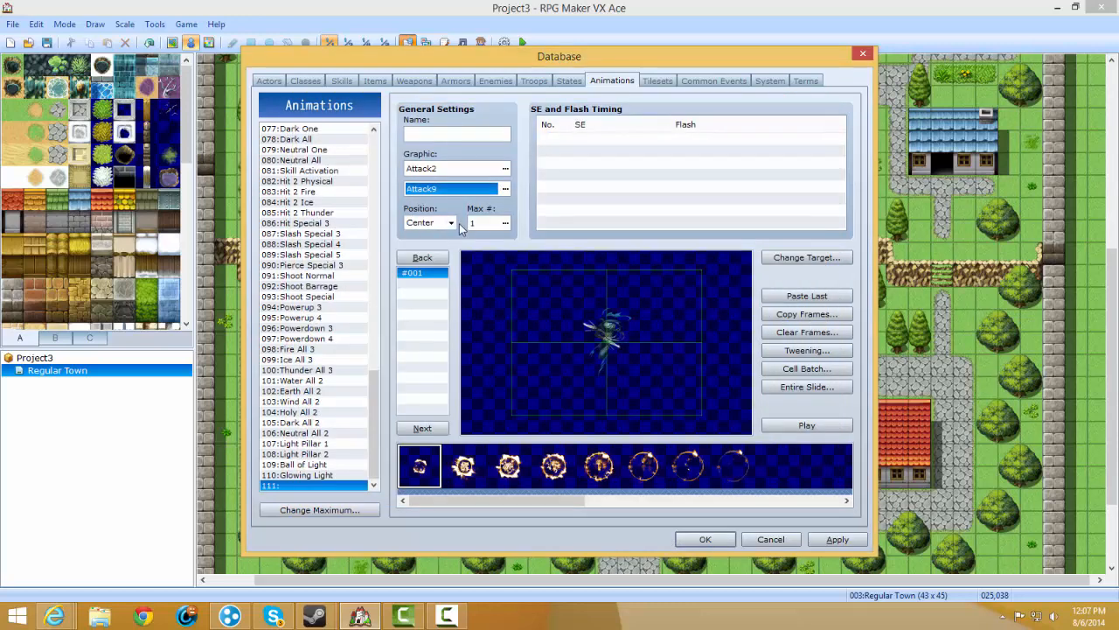
Try the Head and Feet positions for animation 111 and return the position to Center.
left_click(452, 223)
left_click(442, 234)
left_click(452, 223)
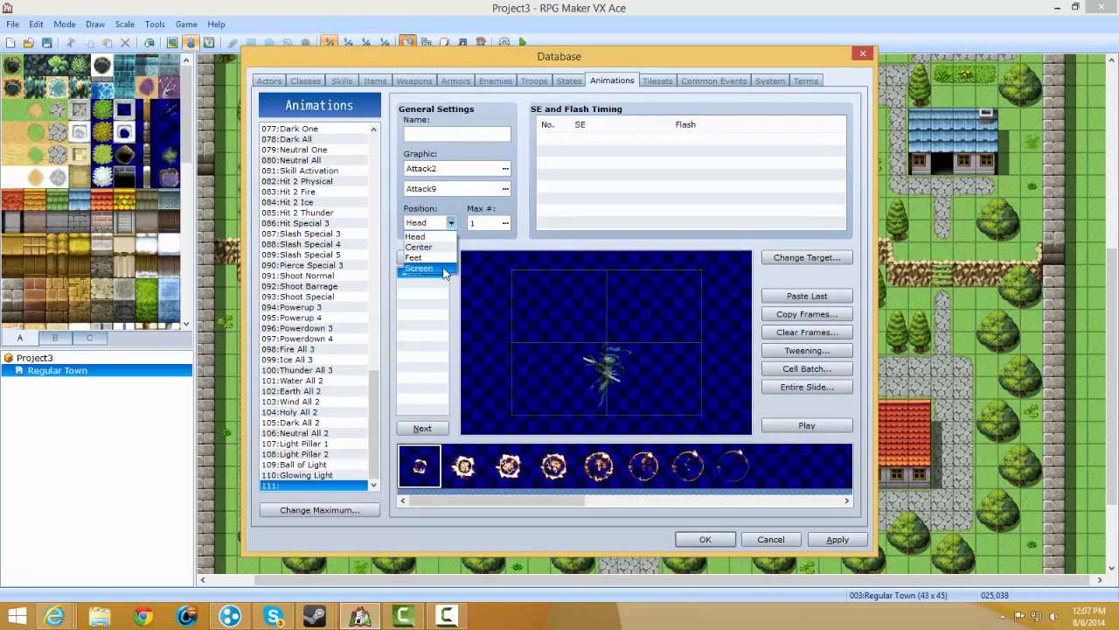
left_click(441, 268)
left_click(451, 223)
left_click(428, 268)
left_click(451, 223)
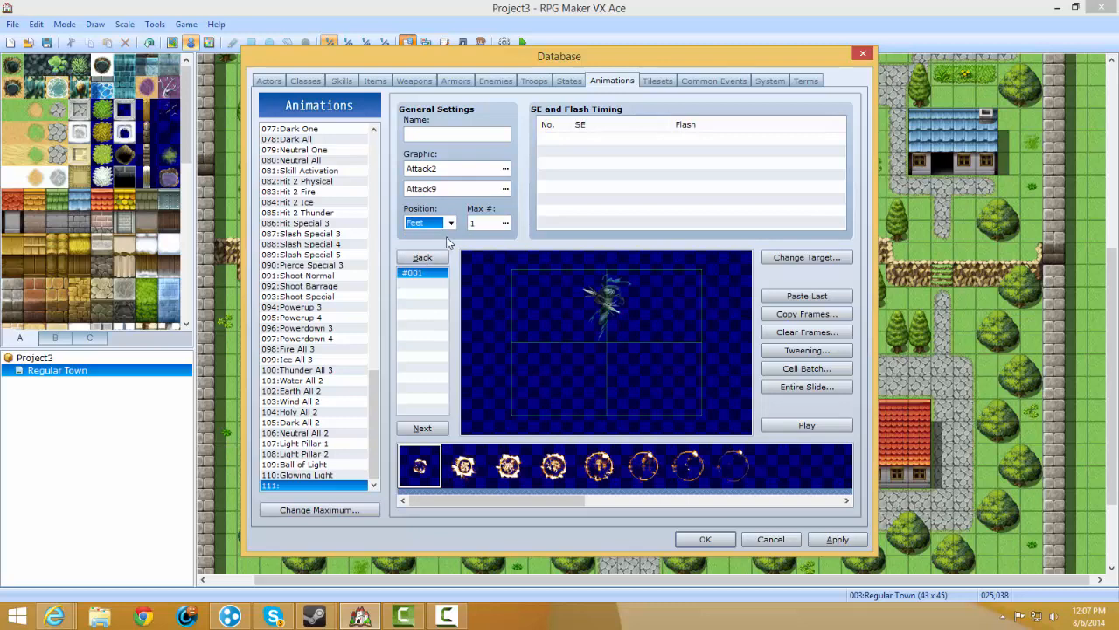
left_click(442, 245)
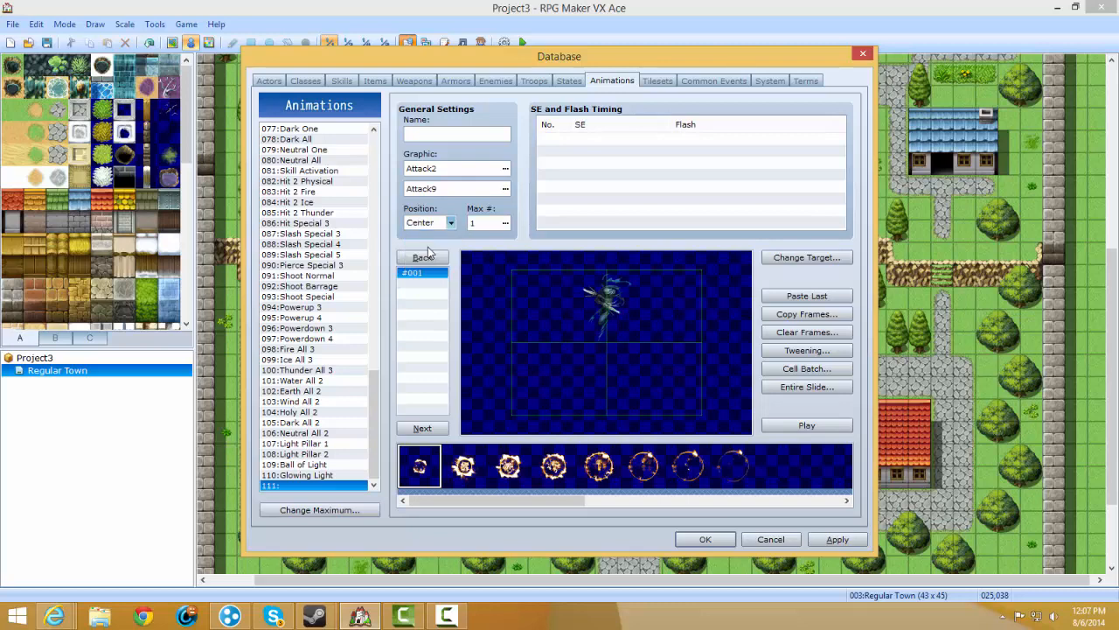
Set animation 111 to 20 frames and place the first Attack2 pattern in frame 1 at about (-136, -96).
left_click(505, 223)
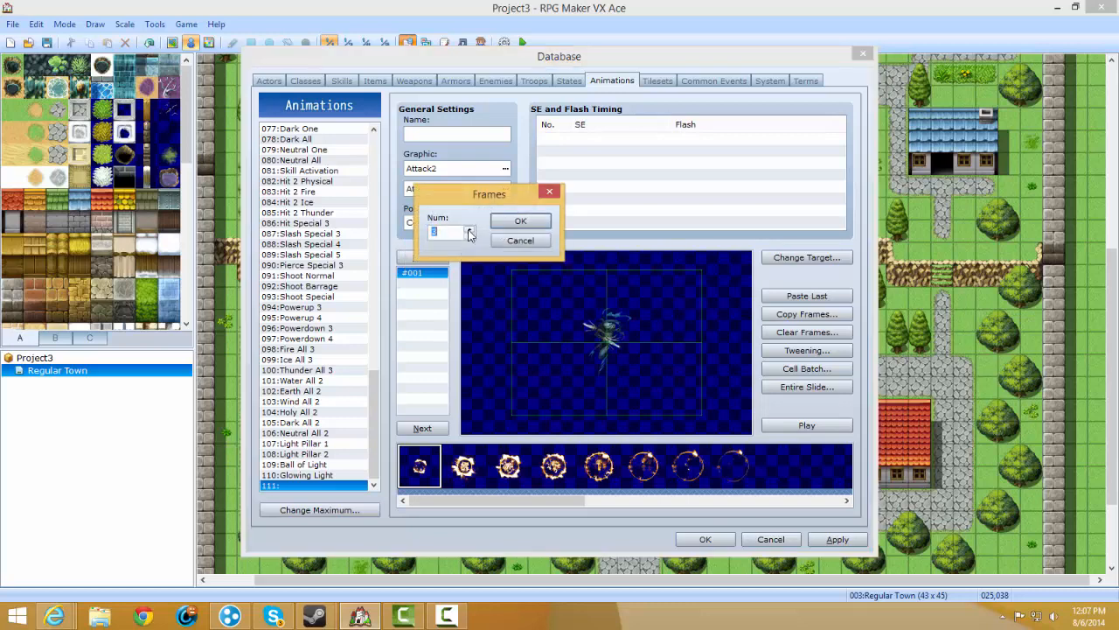
type("20")
left_click(522, 221)
left_click_drag(584, 347, 559, 309)
Place the second Attack2 pattern in frame 2 over the previous cell's position, and compare frames 1 and 2.
left_click(425, 425)
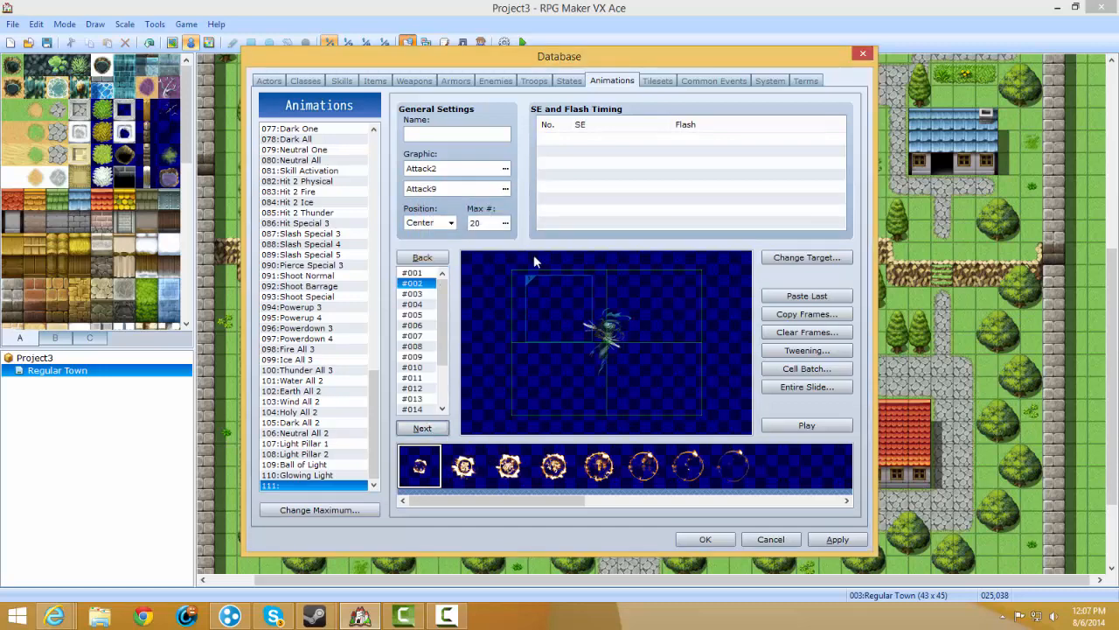
left_click(476, 449)
left_click_drag(589, 313, 558, 308)
left_click(411, 273)
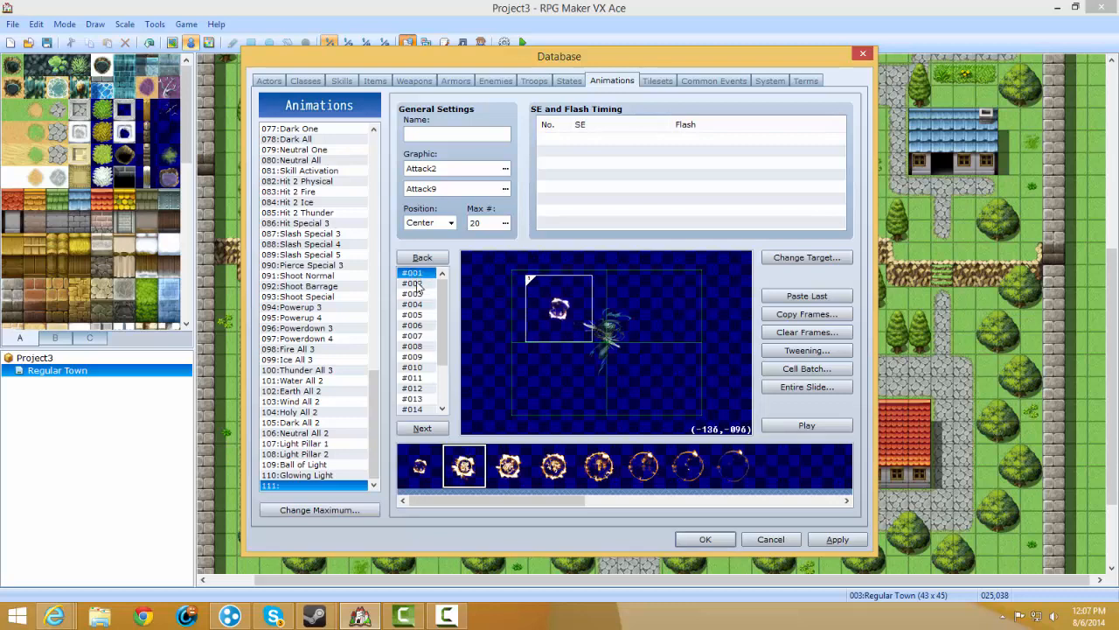
left_click(415, 284)
Place the third Attack2 pattern in frame 3 and align it at (-136, -96).
left_click(416, 294)
left_click(511, 467)
left_click_drag(556, 320, 552, 308)
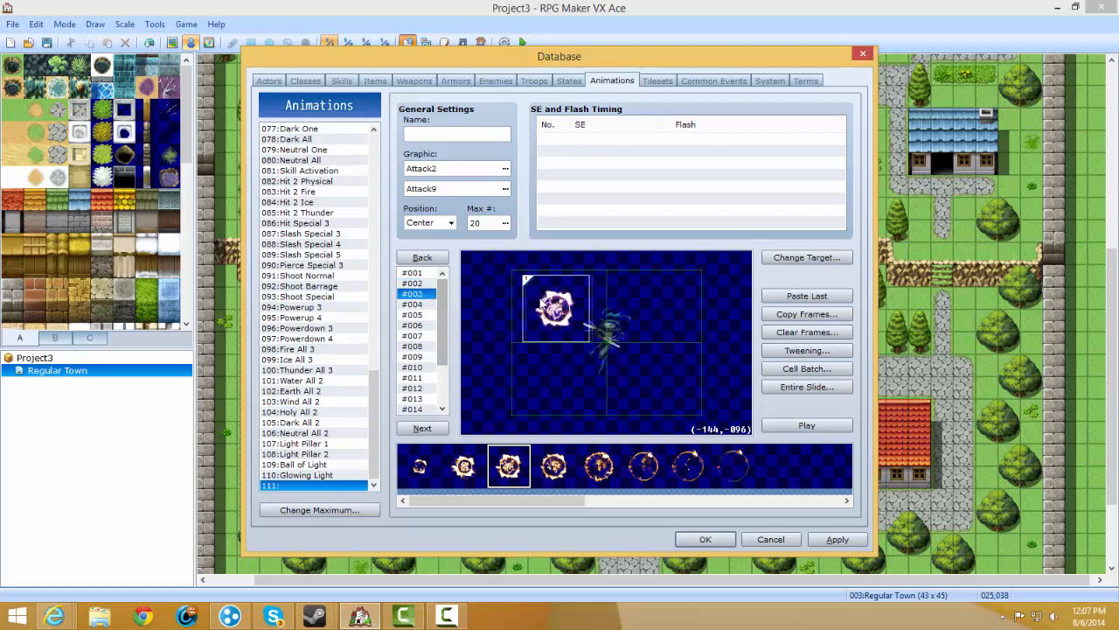
left_click_drag(552, 308, 555, 308)
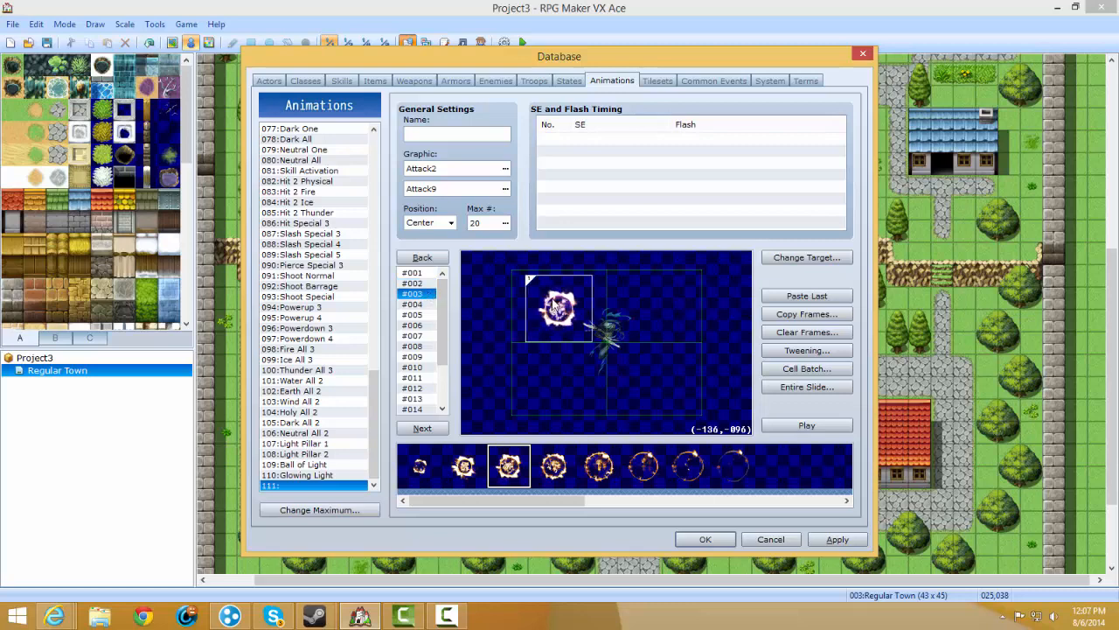
Review the flip, angle, opacity and blending options in the properties of frame 3's cell.
double_click(556, 307)
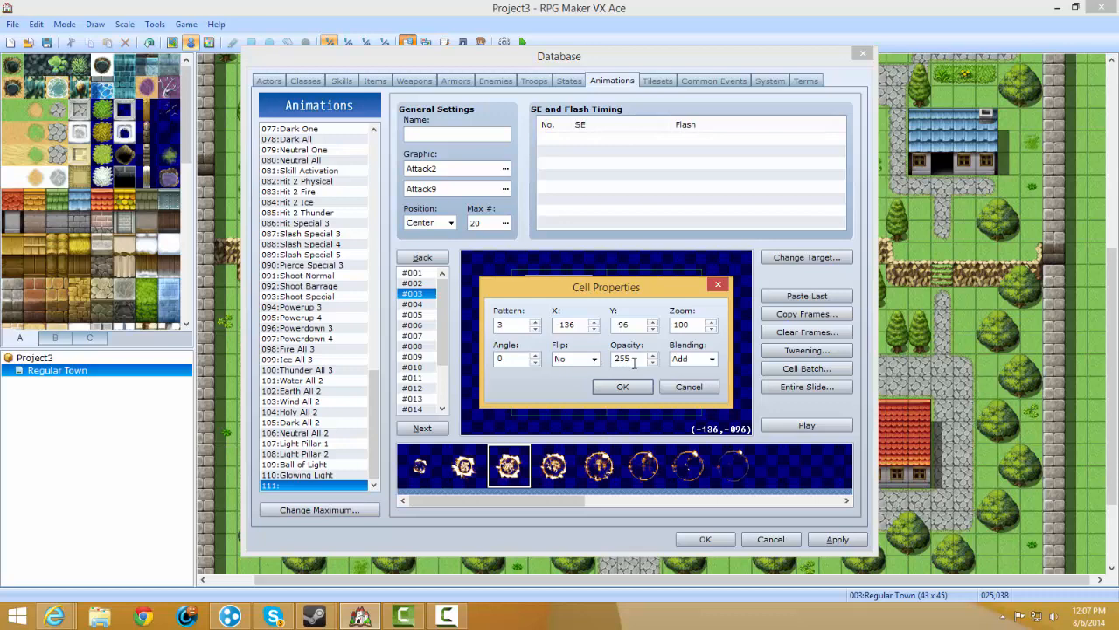
left_click(579, 359)
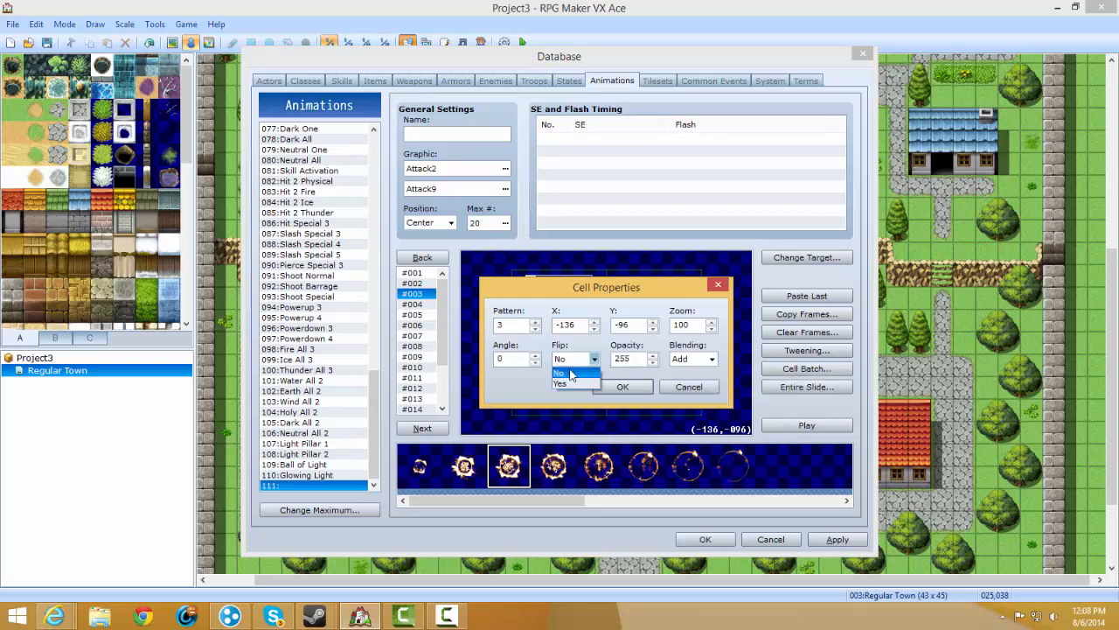
left_click(569, 373)
left_click_drag(524, 359, 499, 357)
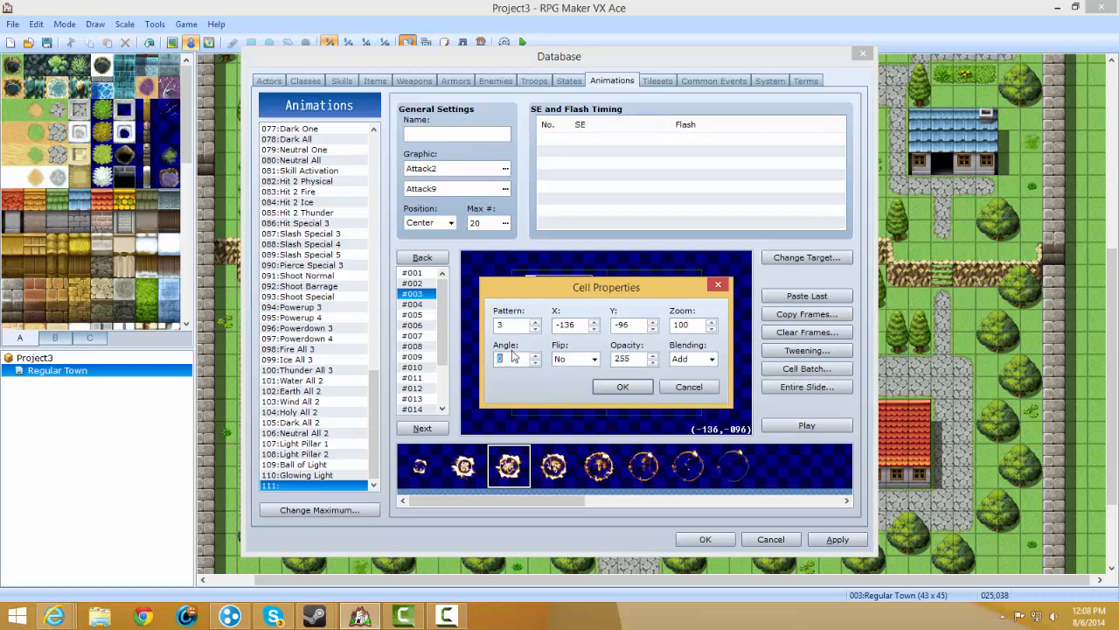
left_click(653, 356)
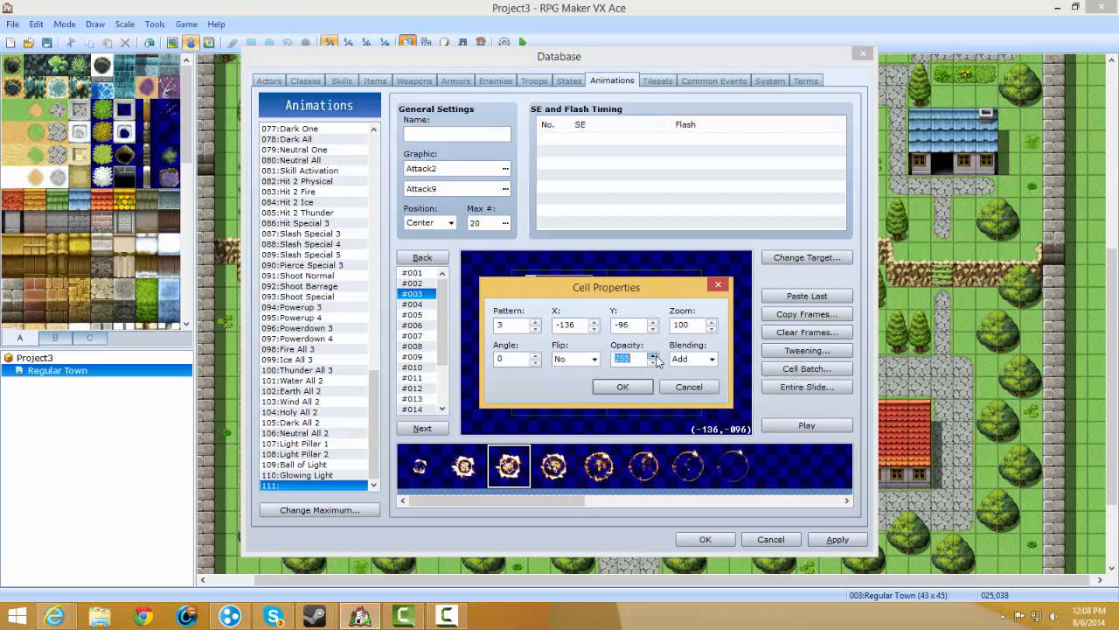
left_click(711, 359)
left_click(691, 383)
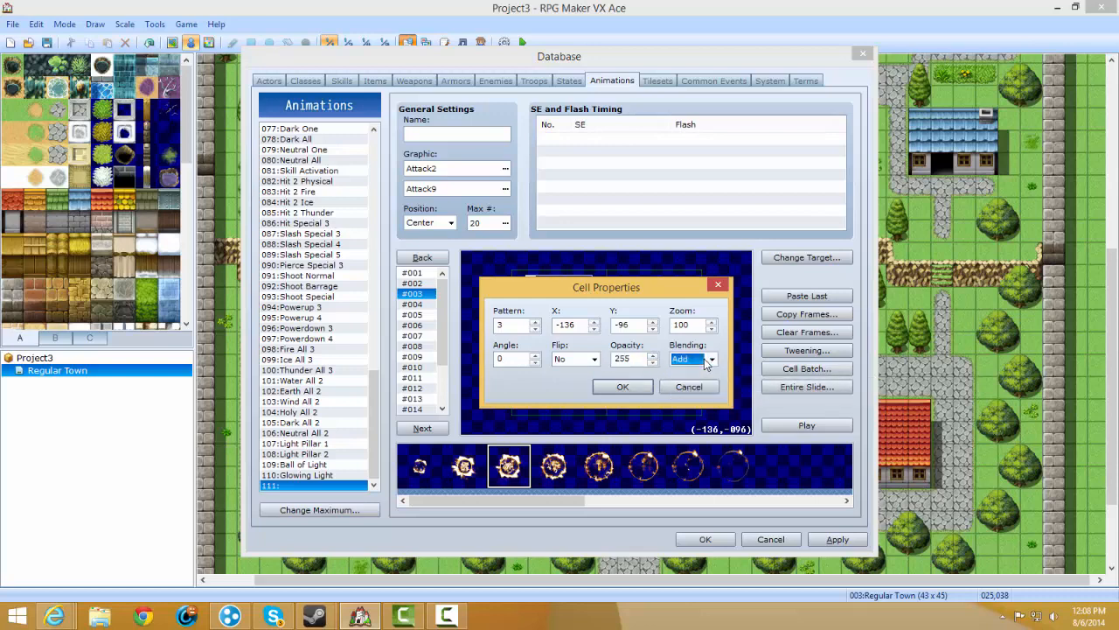
left_click(621, 385)
Add a second cell to frame 3, change its blending mode, and move it to about (-120, -80).
left_click_drag(624, 316, 580, 337)
double_click(589, 360)
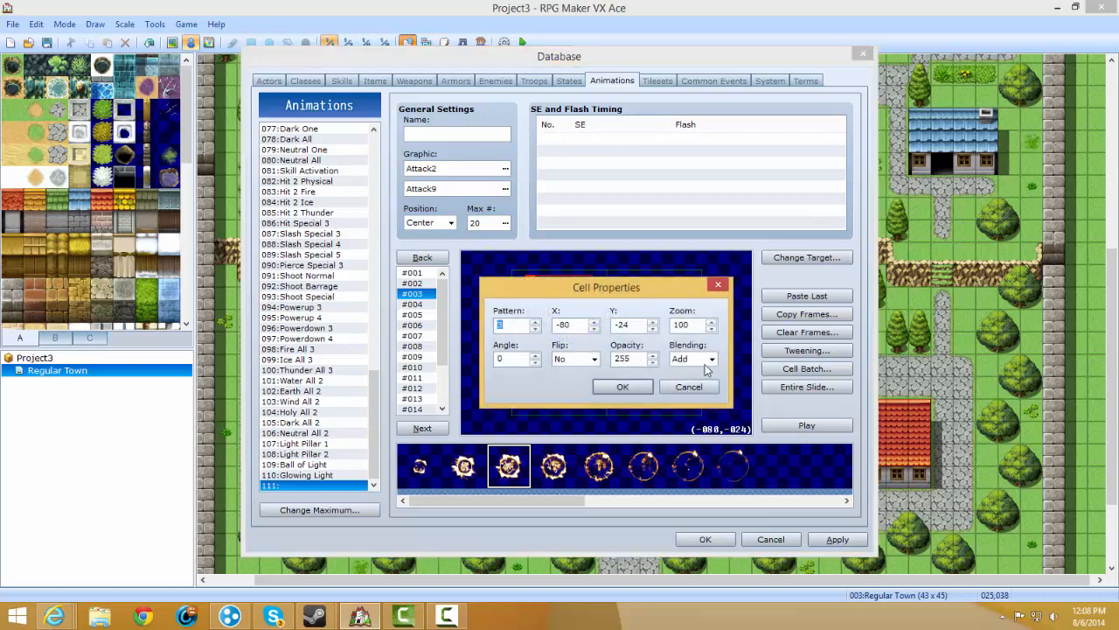
left_click(709, 358)
left_click(687, 385)
left_click(688, 386)
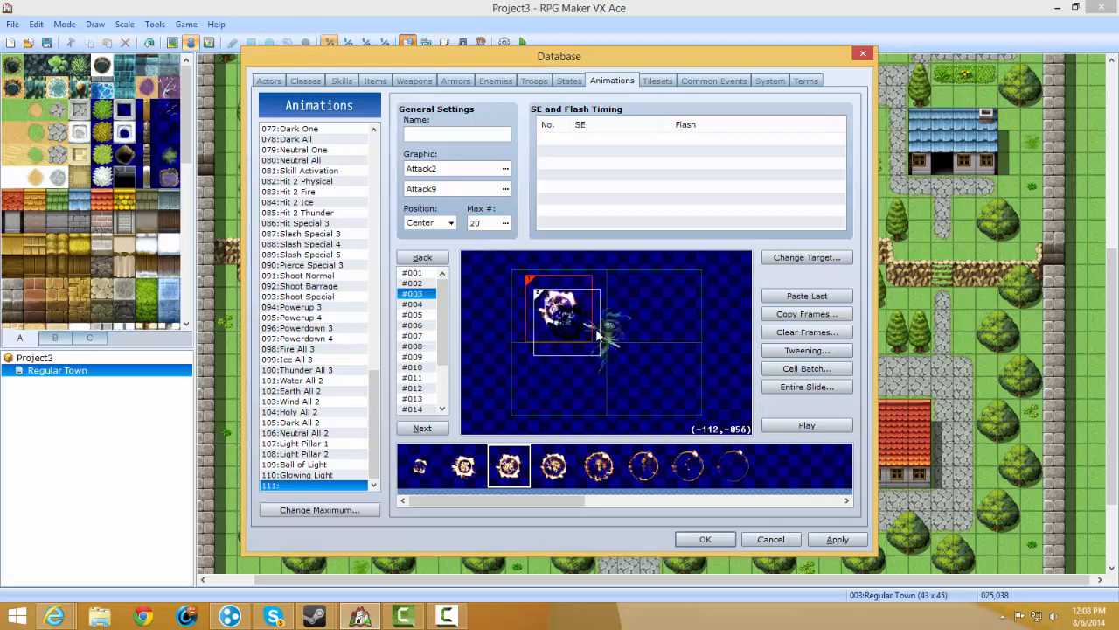
left_click_drag(587, 326, 594, 331)
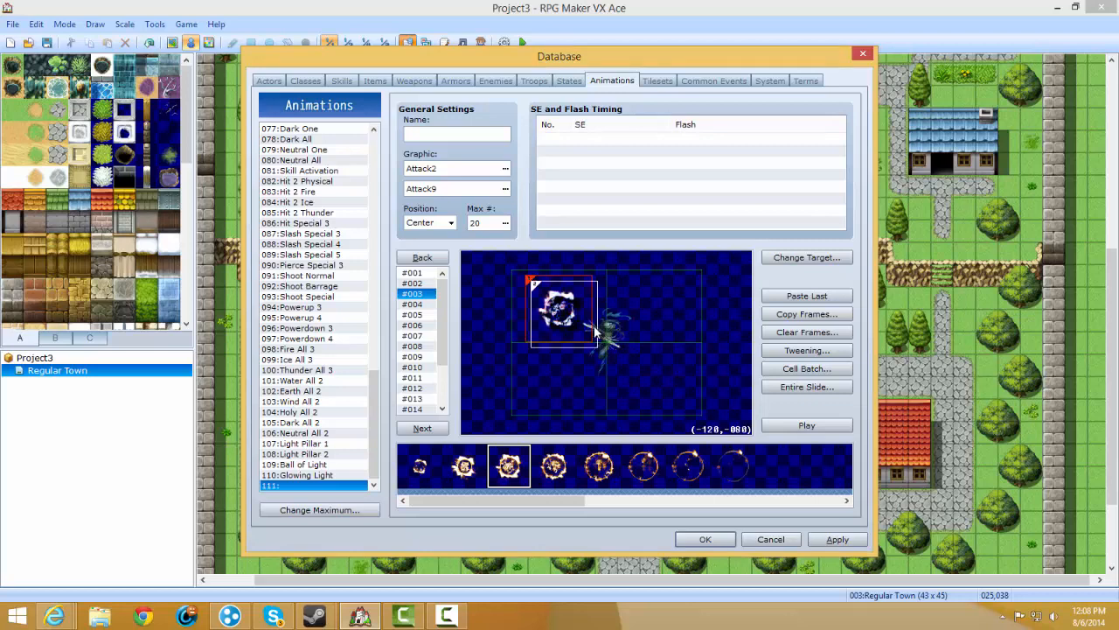
Add a third cell with changed blending to frame 3 at about (-160, -104), and play the animation.
double_click(593, 350)
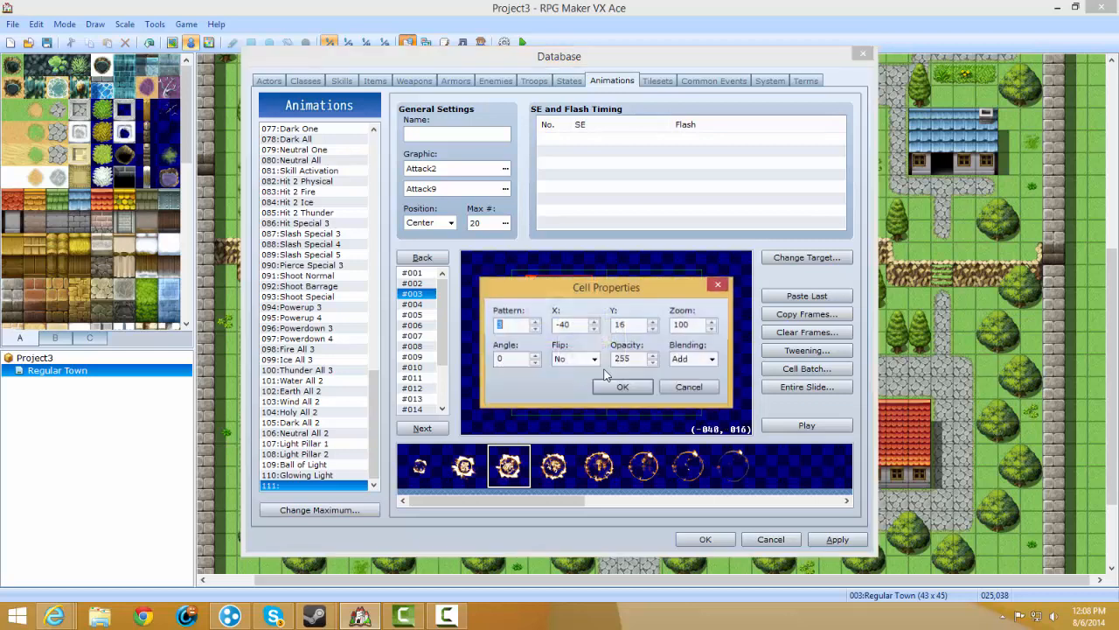
left_click(711, 360)
left_click(687, 372)
left_click(623, 385)
left_click_drag(617, 364, 564, 321)
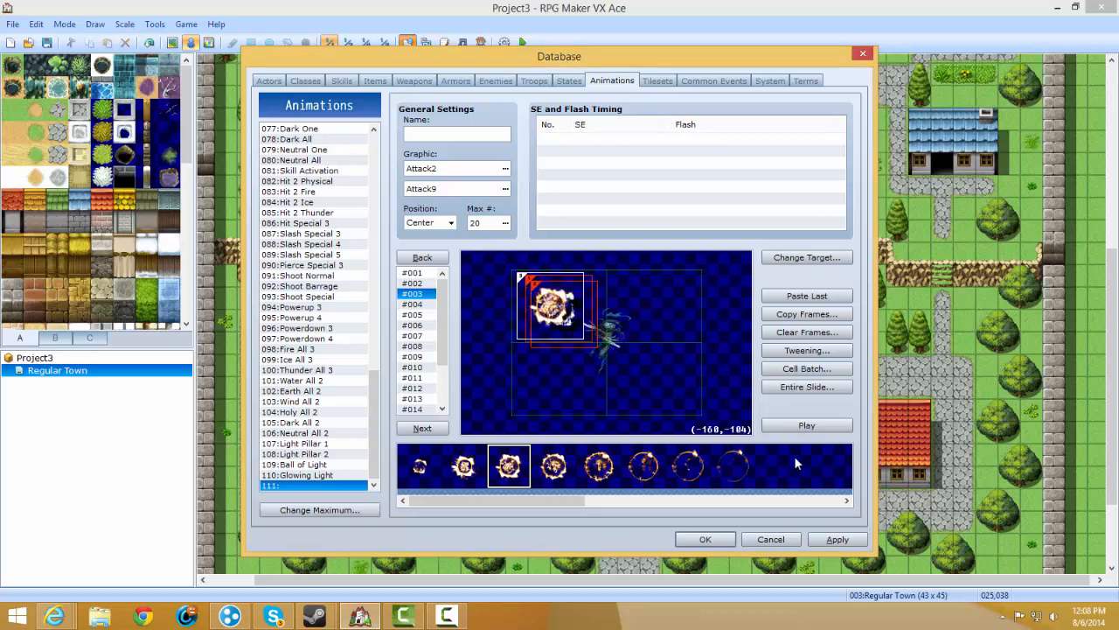
left_click(822, 425)
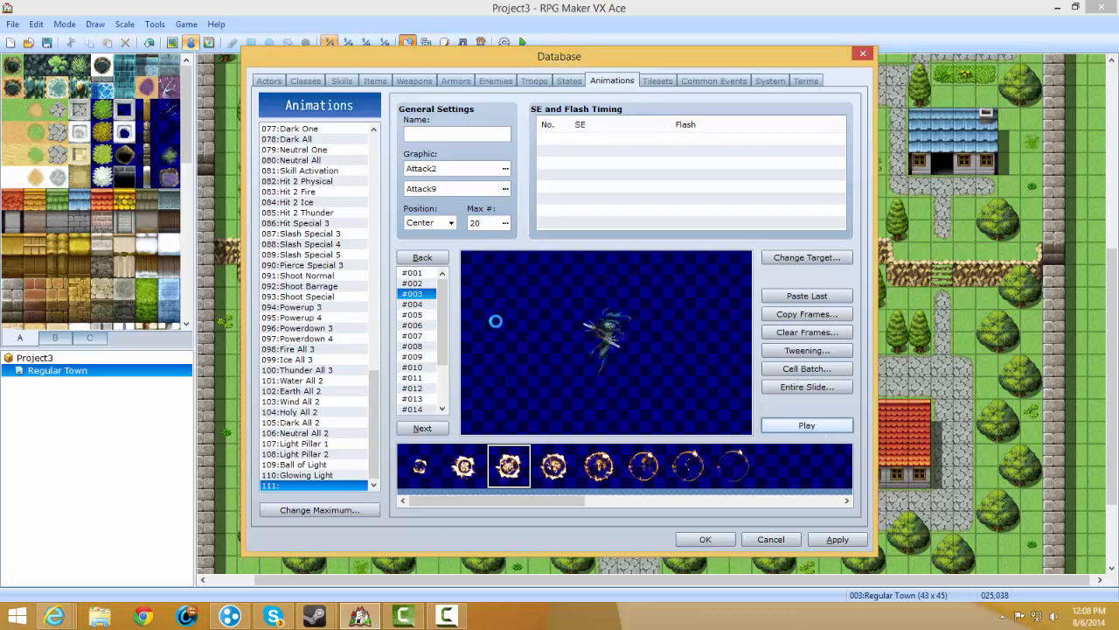
Start a new SE and Flash Timing entry for frame 1 and give it the Absorb1 sound effect.
double_click(565, 163)
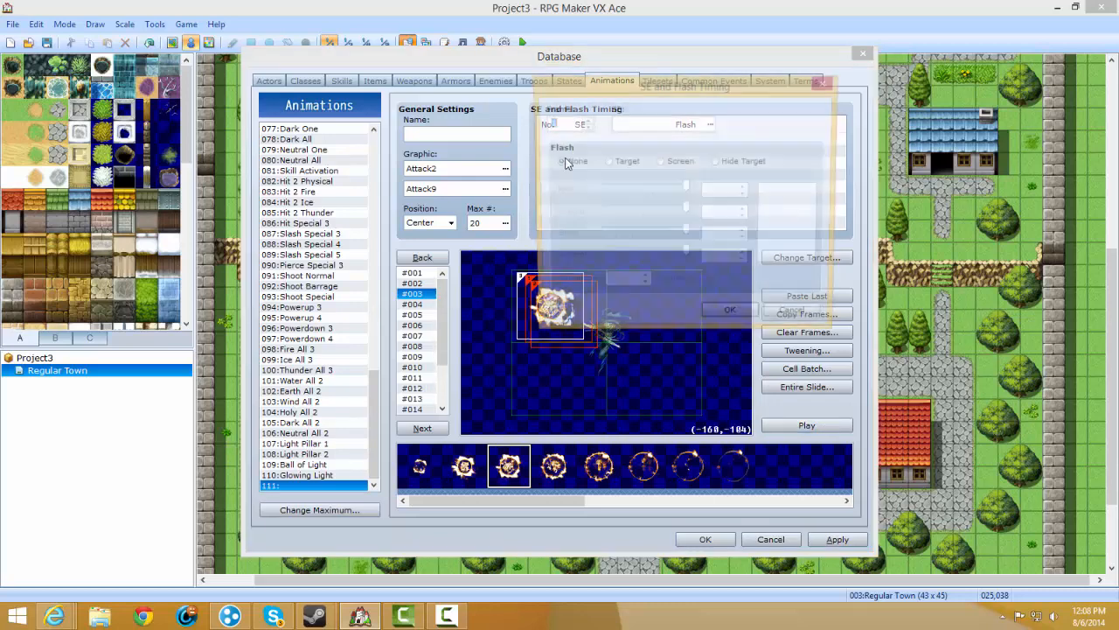
left_click_drag(647, 84, 811, 112)
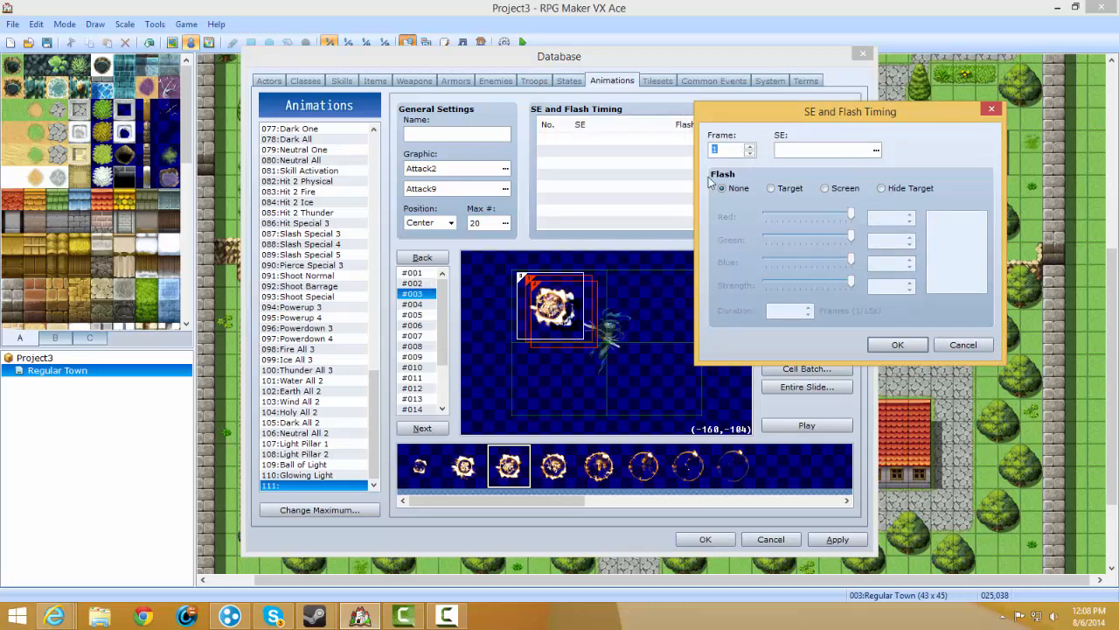
left_click(815, 156)
left_click(815, 156)
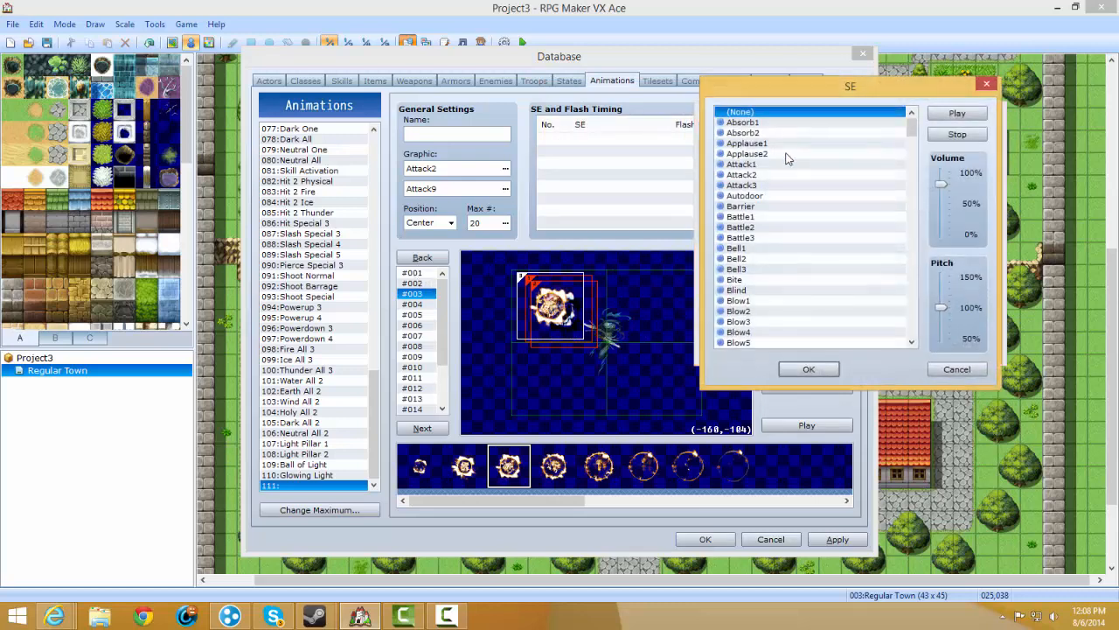
left_click(770, 123)
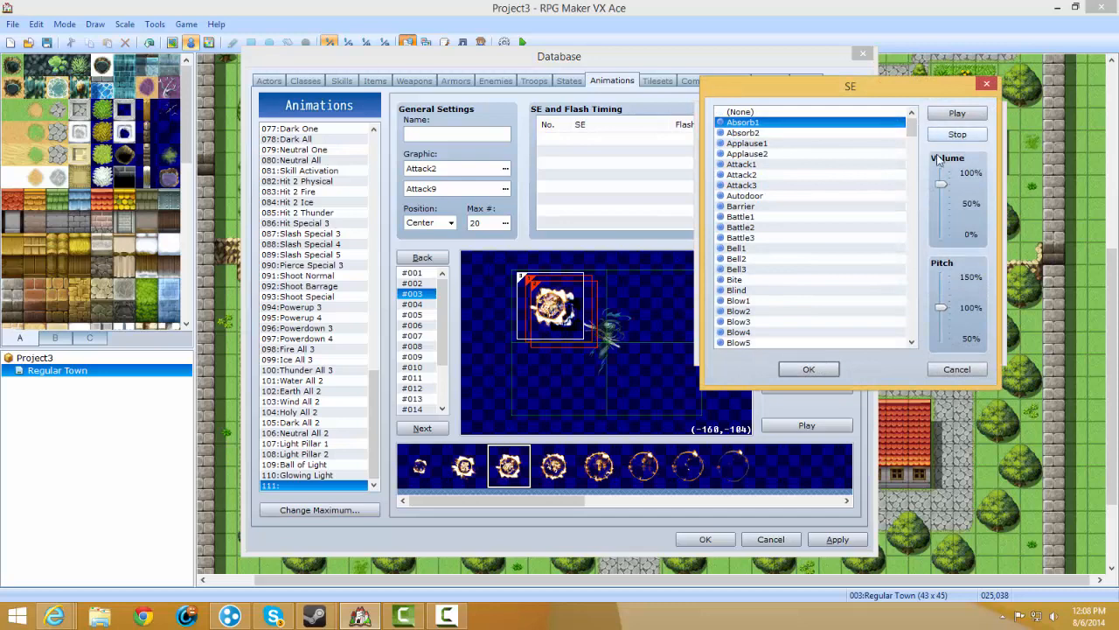
left_click(809, 369)
Try the Target and Screen flash options, and set the entry's flash to Hide Target for 5 frames.
left_click(772, 188)
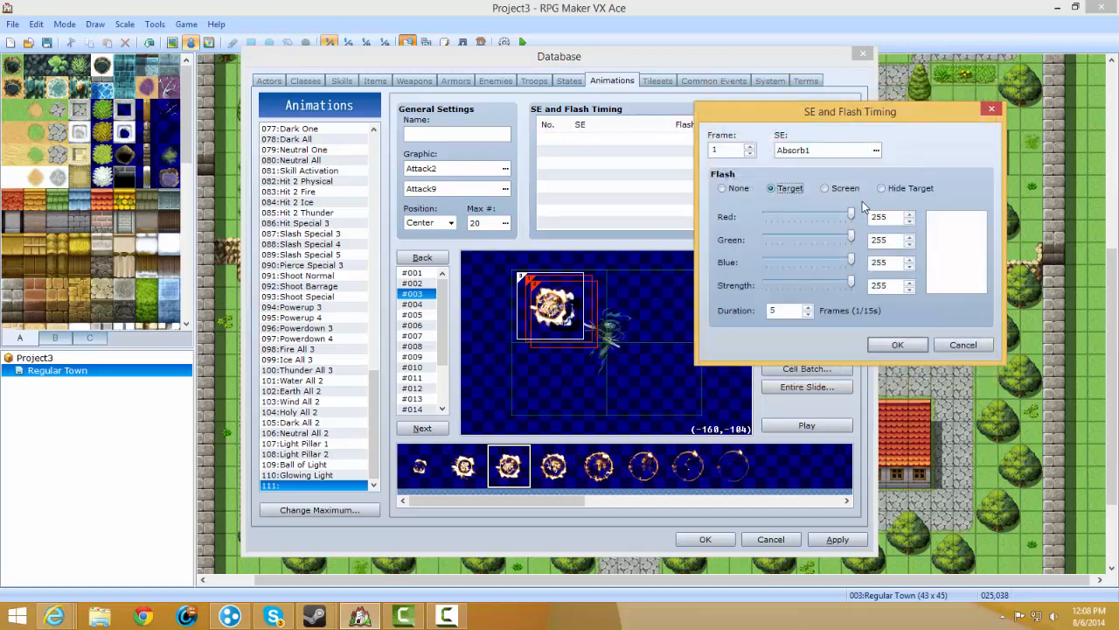
double_click(772, 310)
left_click_drag(851, 281, 974, 283)
left_click(846, 188)
left_click(895, 186)
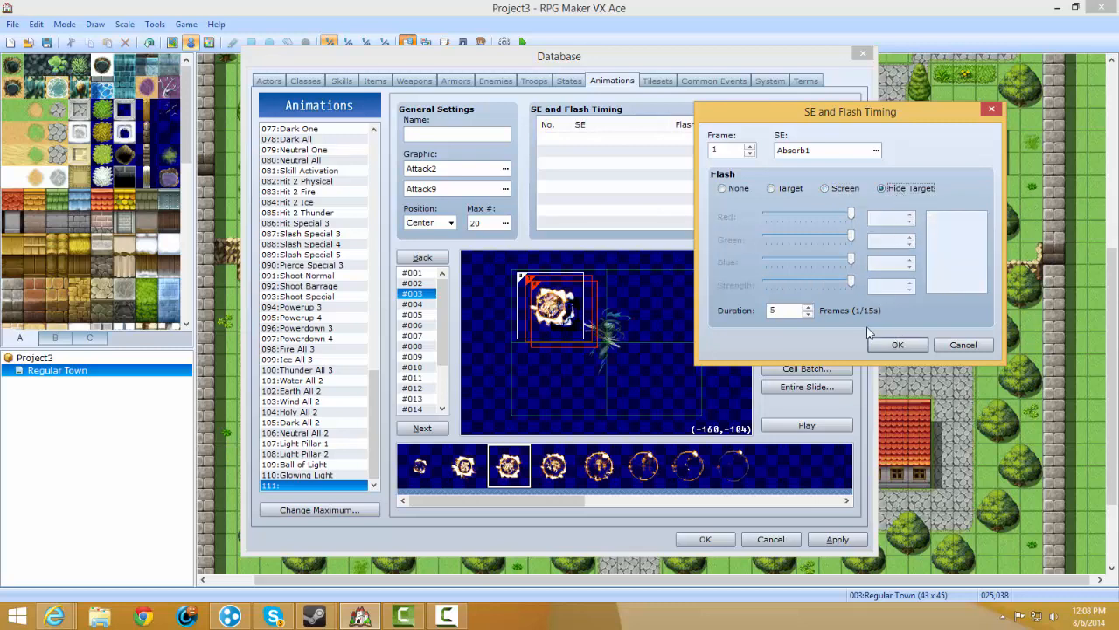
left_click(896, 345)
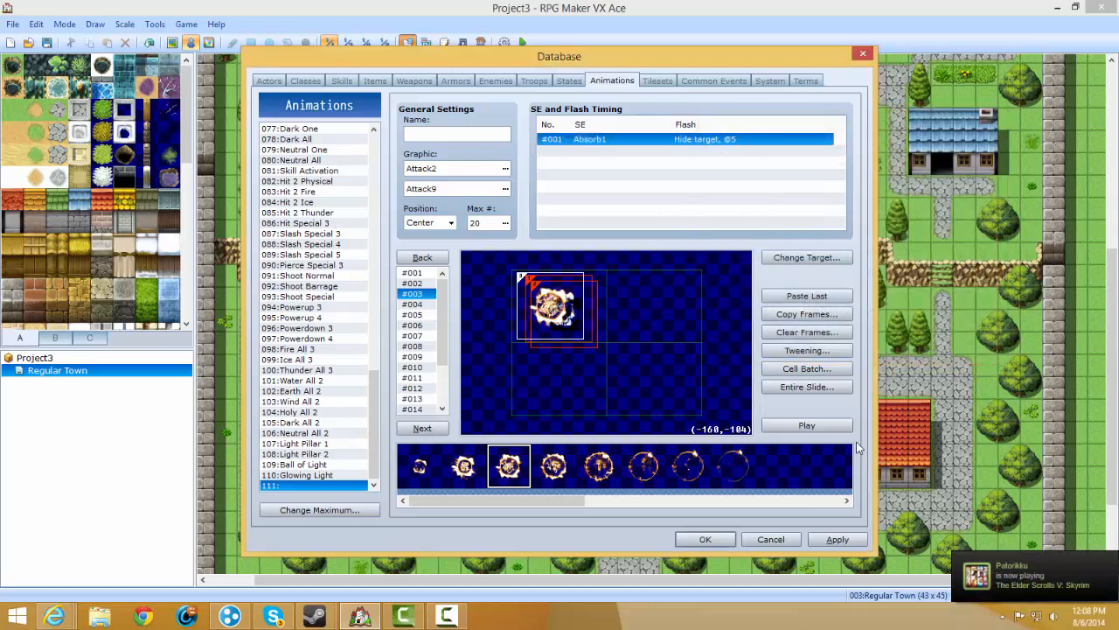
Play the animation with its sound and flash timing, and apply the database changes.
left_click(829, 425)
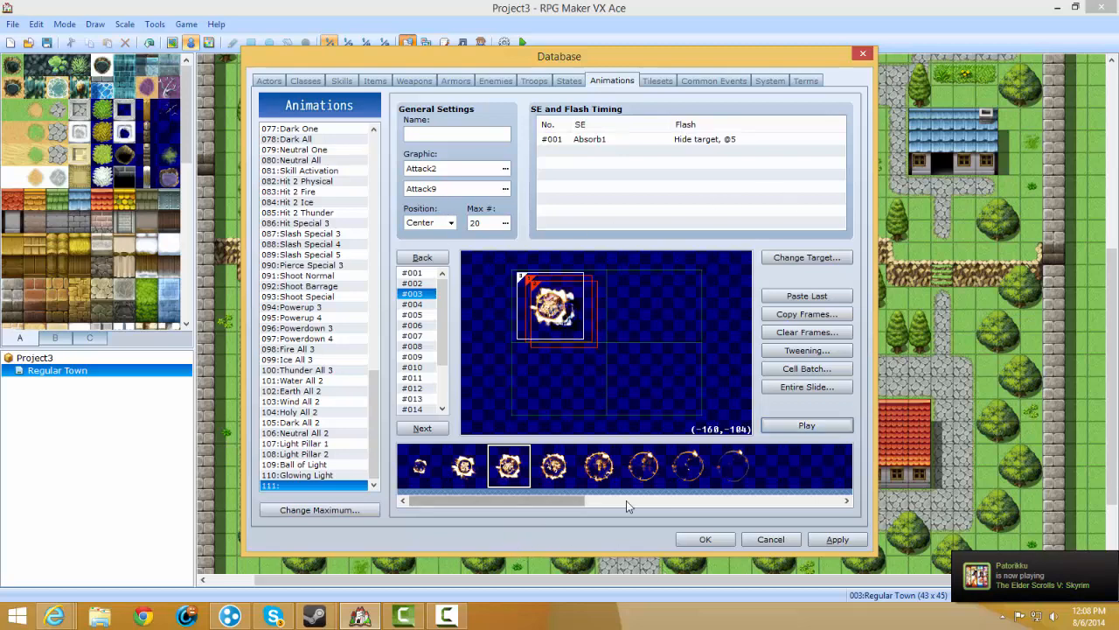
mouse_move(468, 499)
left_mouse_down()
mouse_move(700, 473)
mouse_move(467, 488)
left_mouse_up()
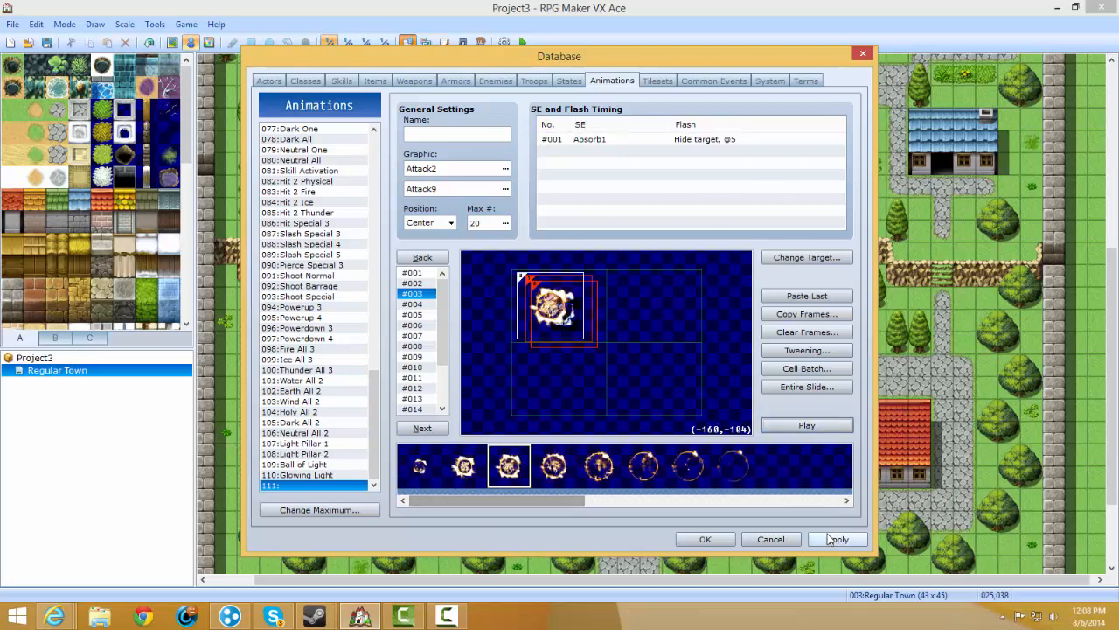
left_click(857, 535)
Raise the maximum number of tilesets to 5.
left_click(660, 81)
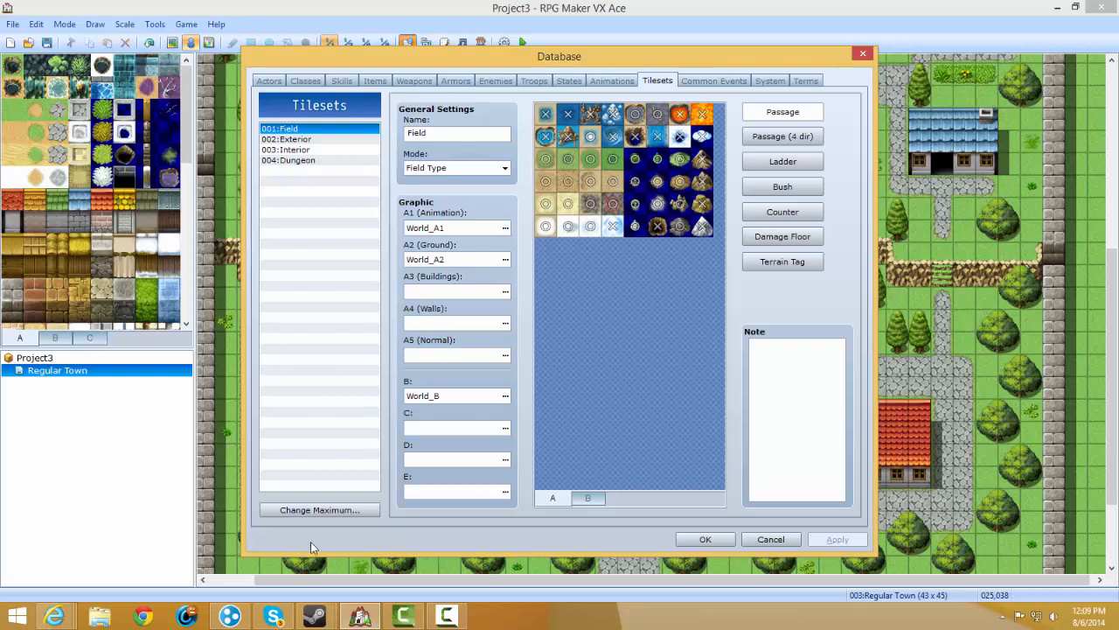
left_click(323, 507)
left_click(300, 514)
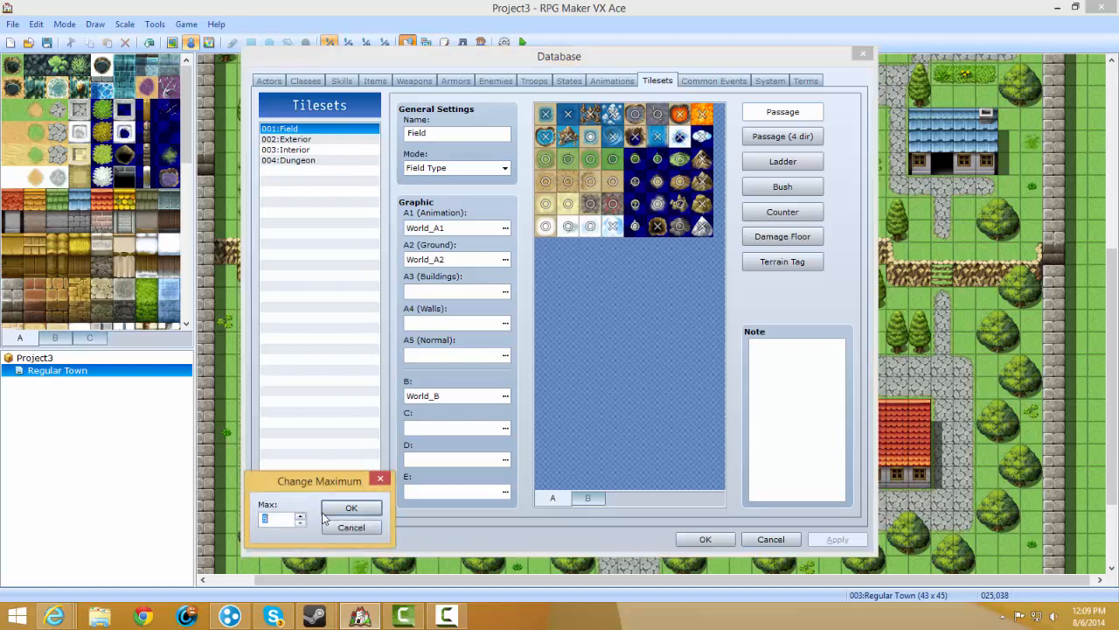
left_click(337, 510)
Examine the name and the available modes of the Field tileset.
left_click_drag(428, 135, 401, 134)
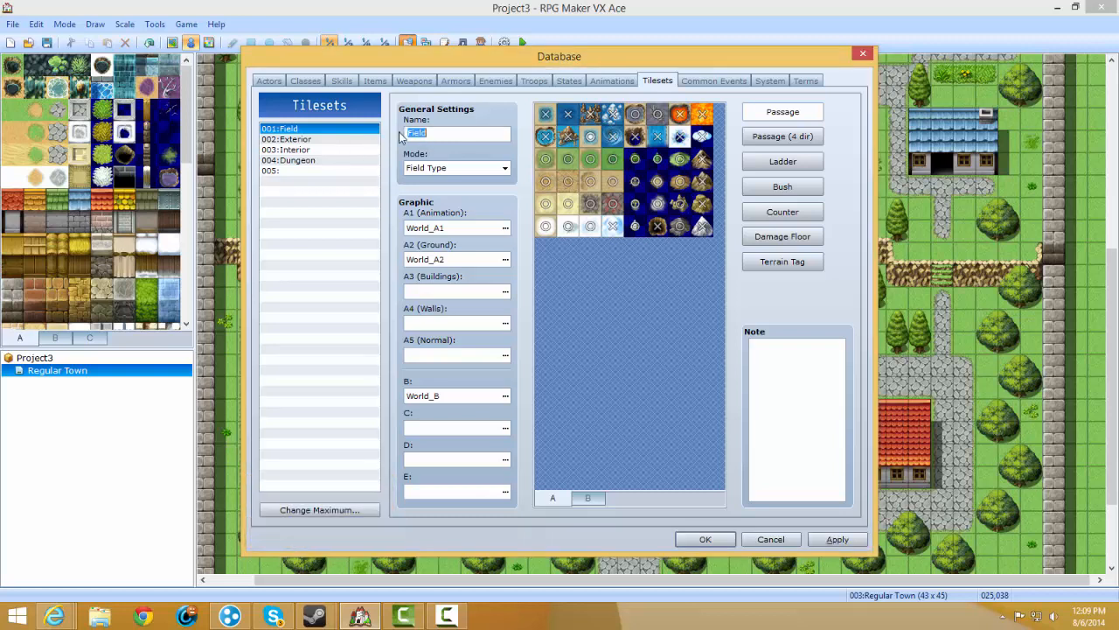
left_click(452, 169)
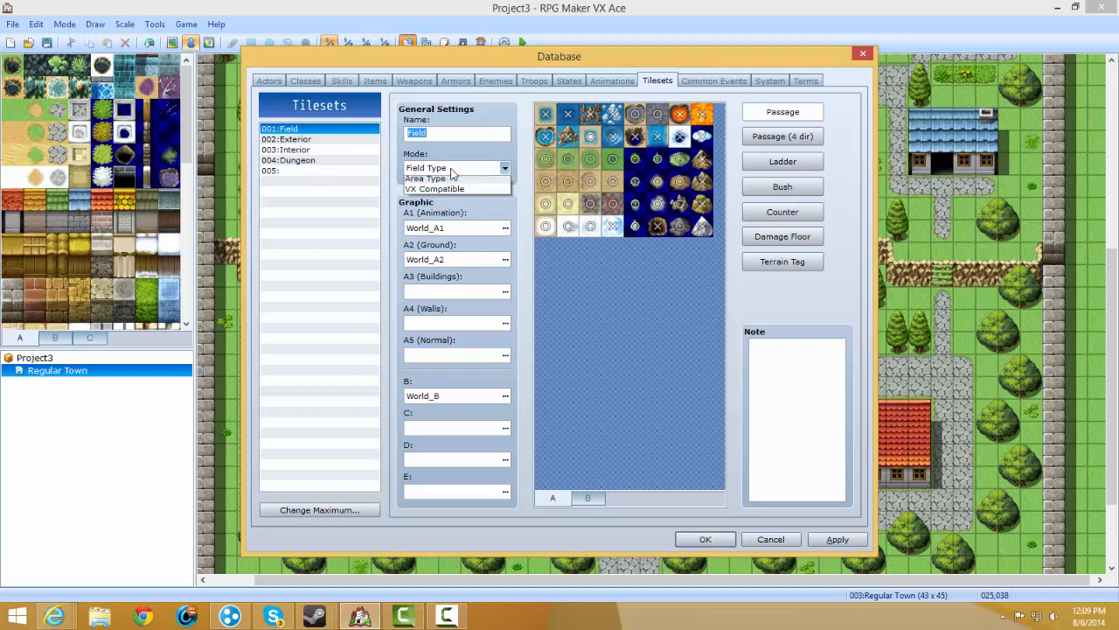
left_click(450, 240)
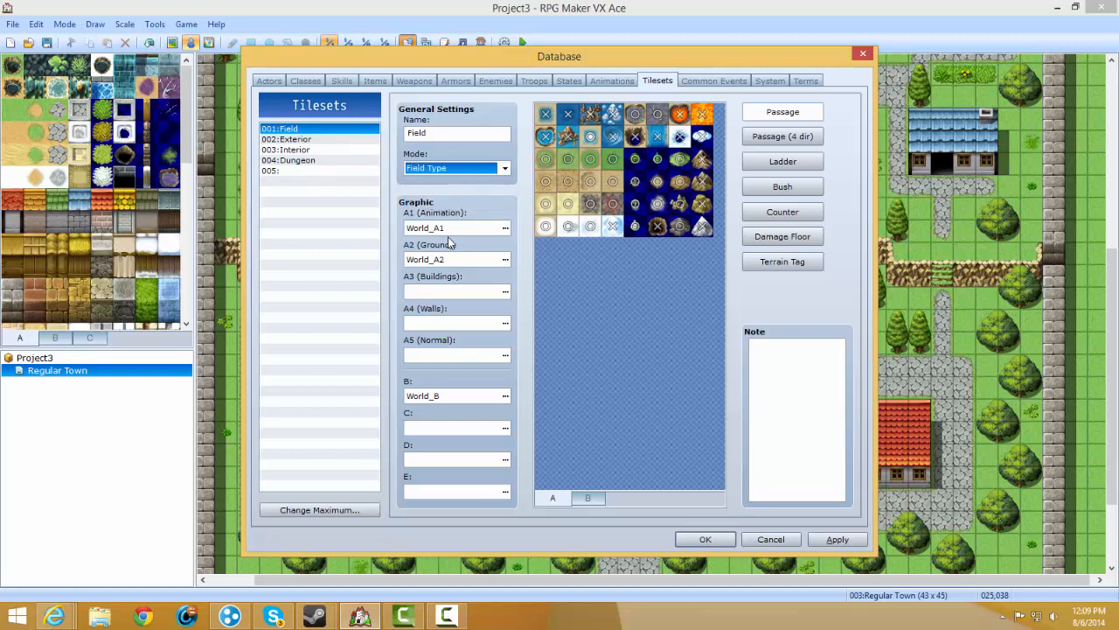
double_click(450, 172)
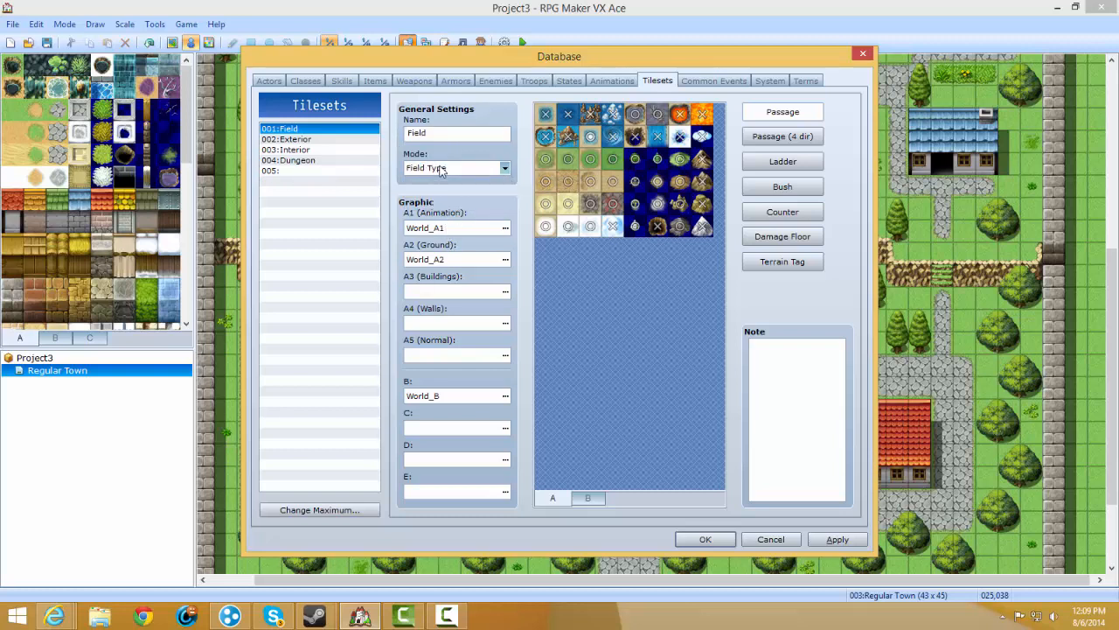
Preview the dungeon, outside and world graphics available for the Field tileset's A1 (Animation) slot, and leave the slot unchanged.
left_click(505, 227)
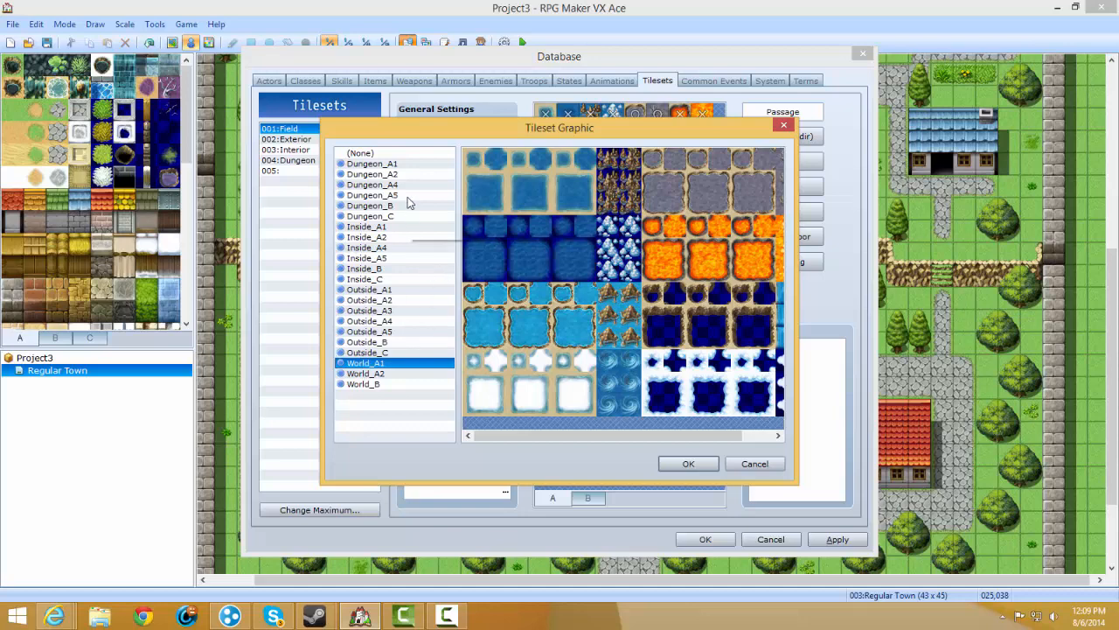
left_click(390, 164)
left_click(364, 333)
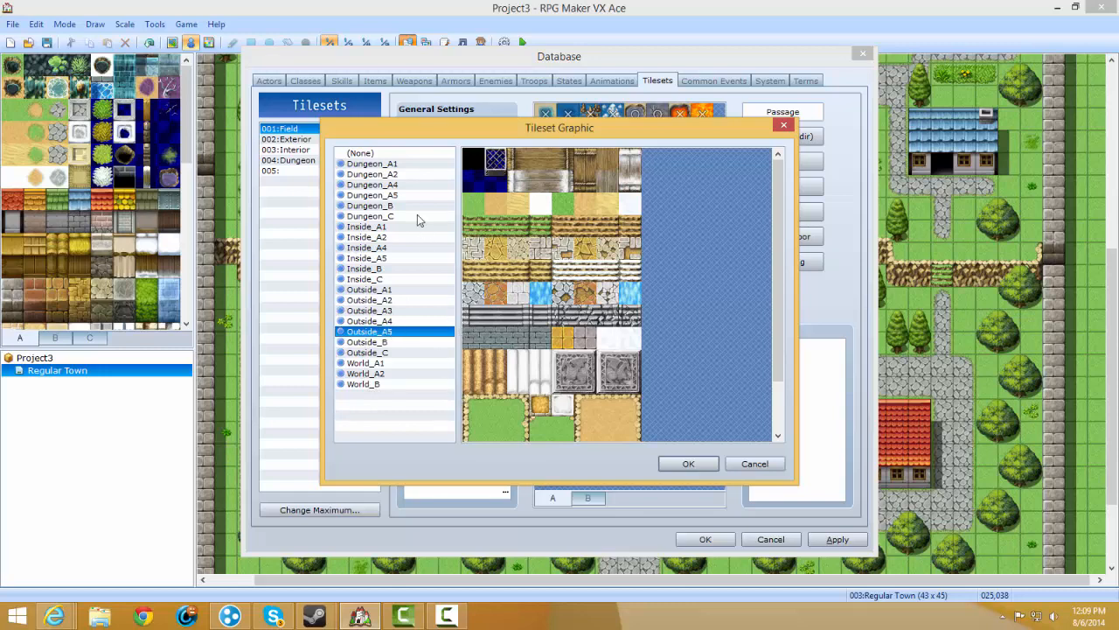
left_click(391, 164)
key("Down")
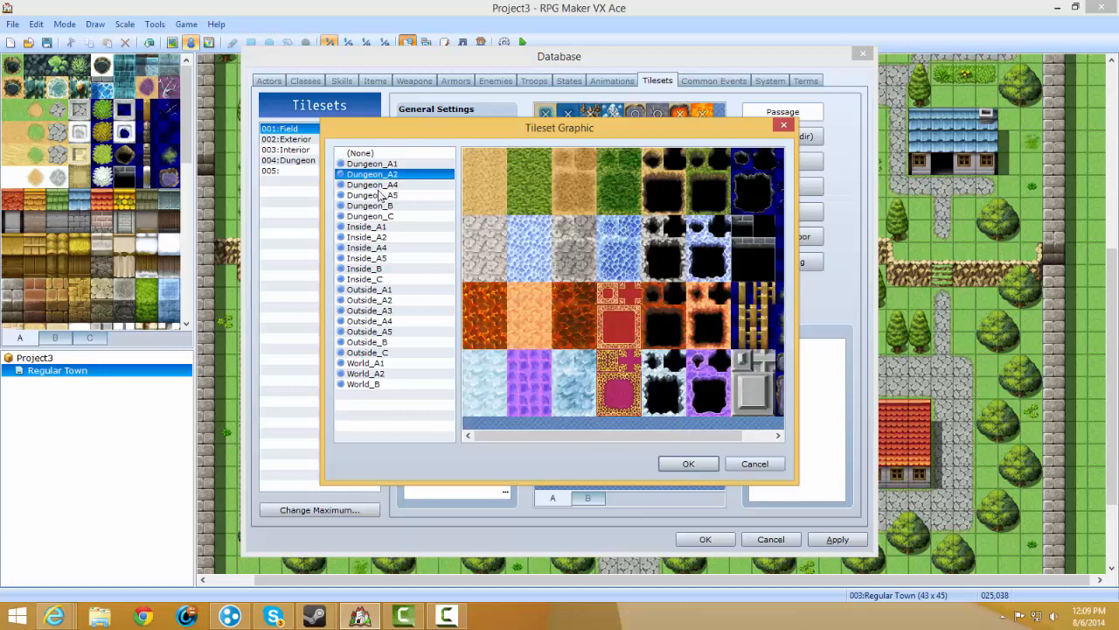
left_click_drag(422, 128, 682, 109)
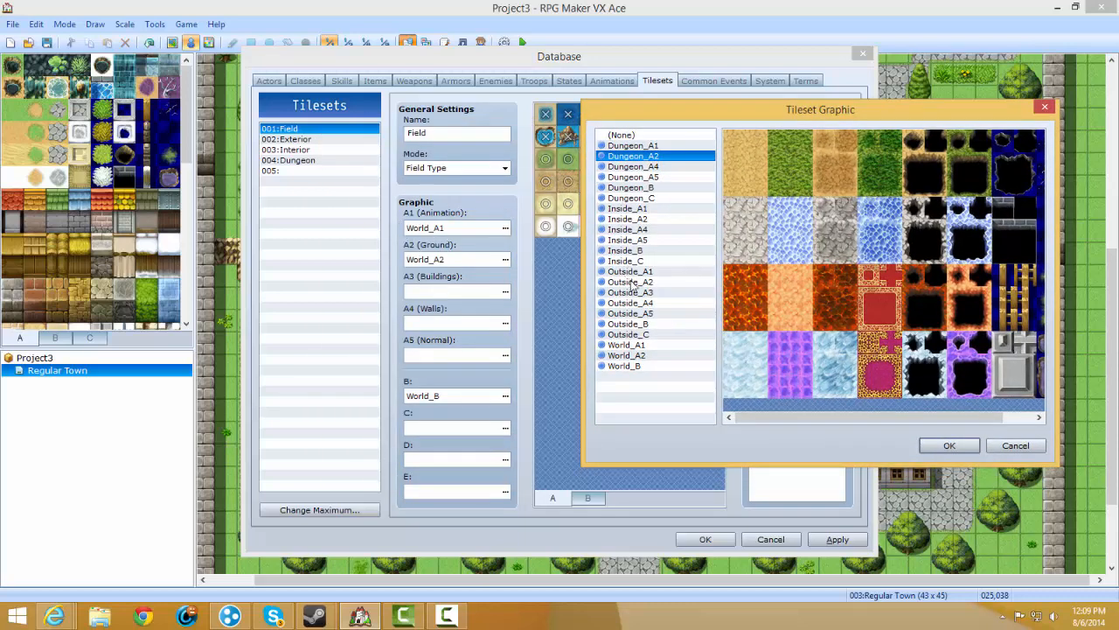
left_click(628, 346)
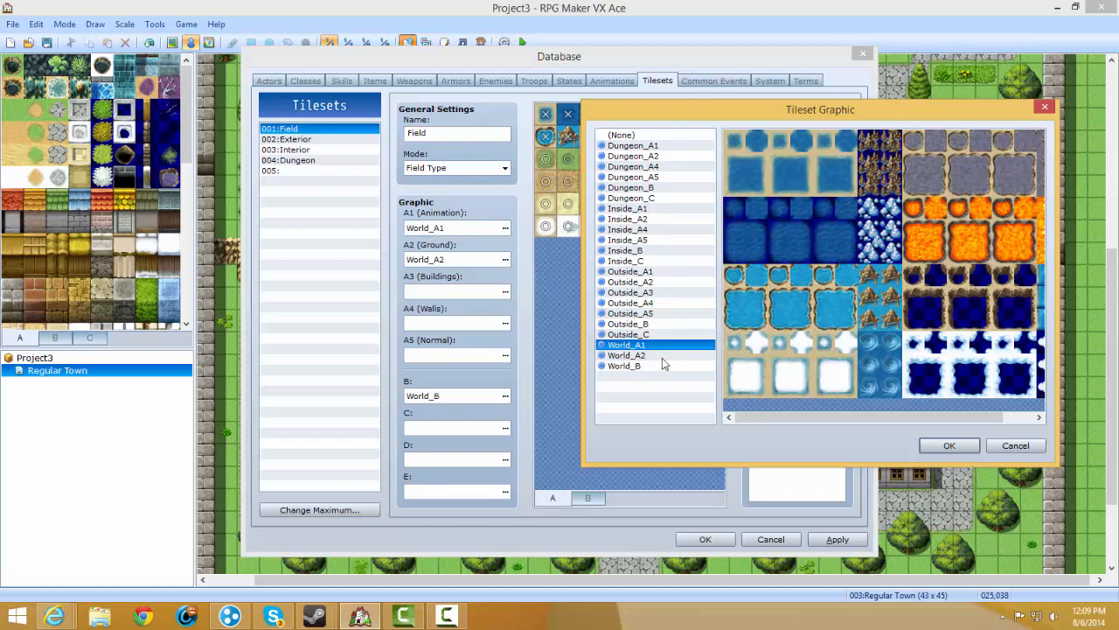
left_click(1012, 445)
View the World_A2 graphic assigned to the Field tileset's A2 (Ground) slot without changing it.
left_click(504, 259)
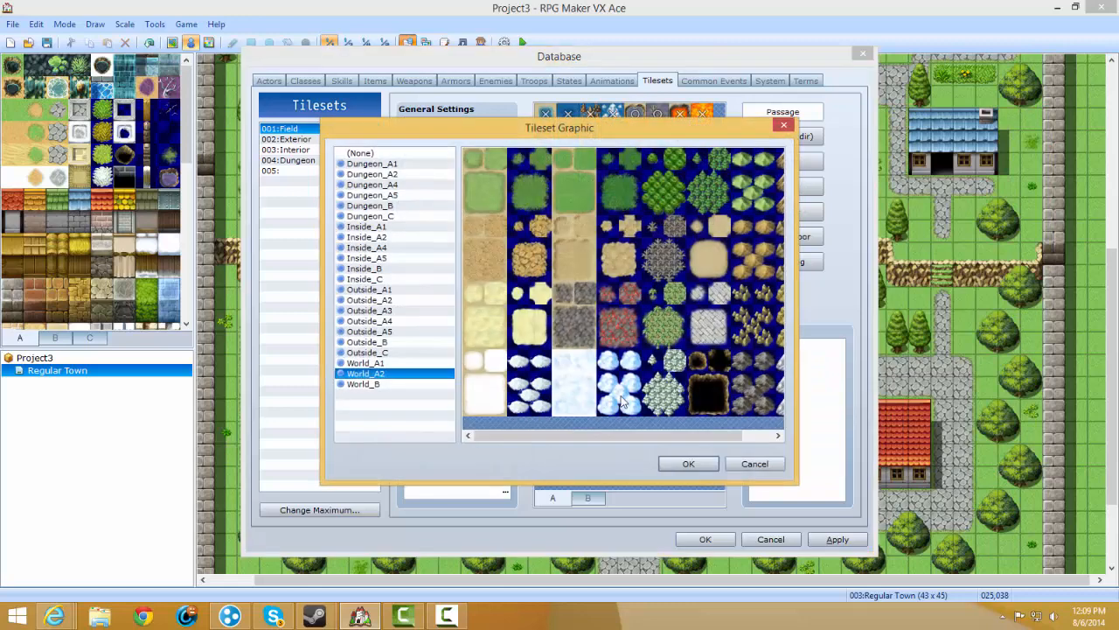
left_click(766, 468)
left_click(715, 463)
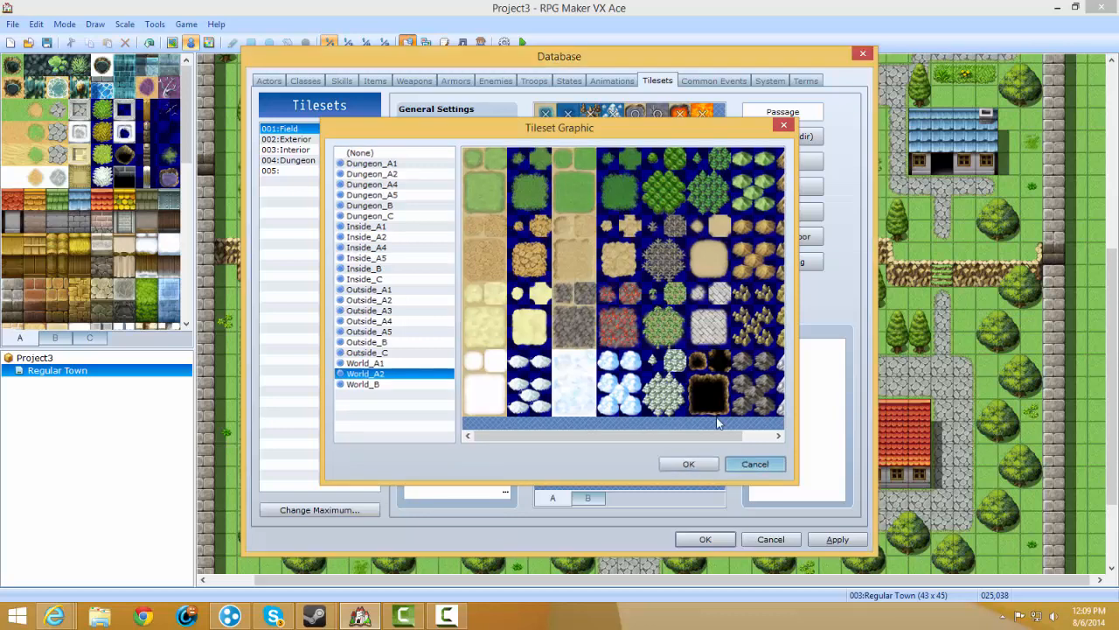
Assign Outside_A3 to the Field tileset's A3 (Buildings) slot and Outside_A4 to its A4 (Walls) slot.
double_click(441, 291)
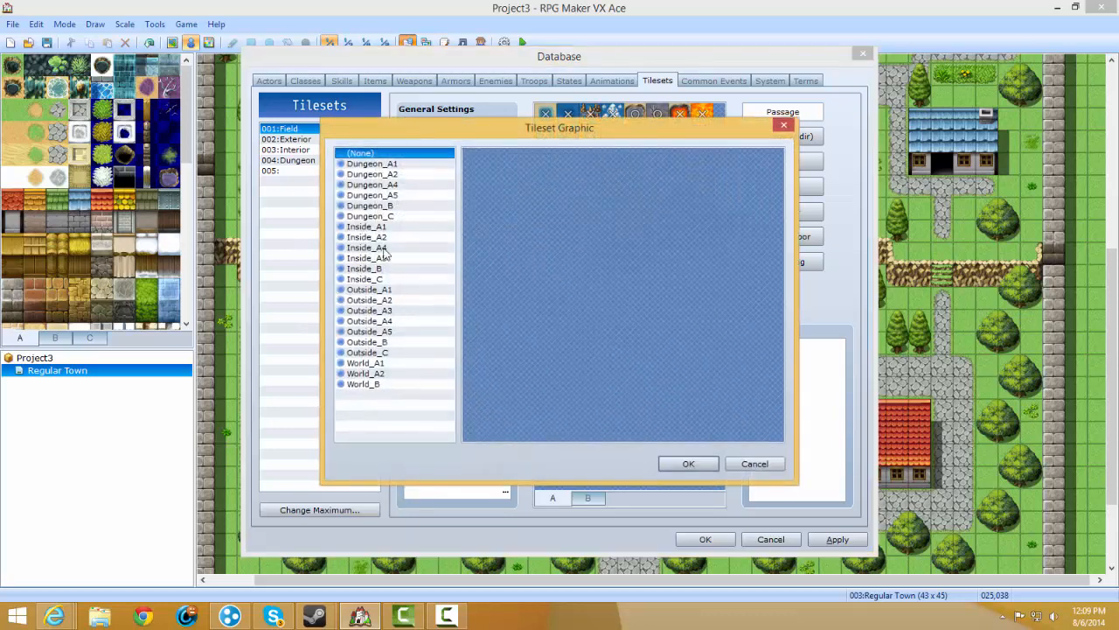
left_click(406, 310)
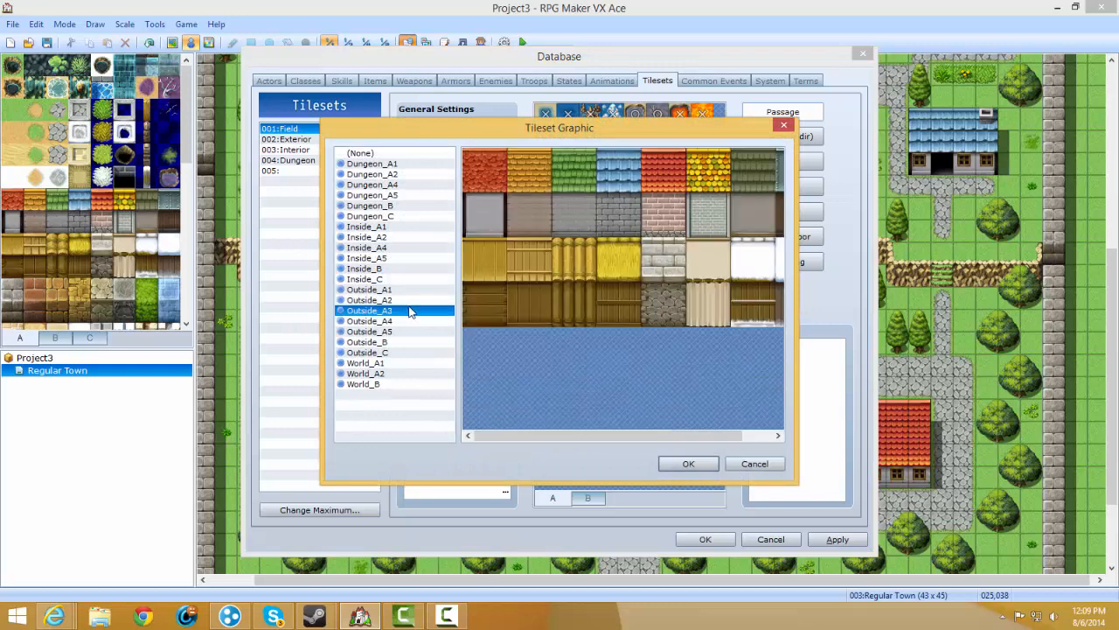
left_click(690, 464)
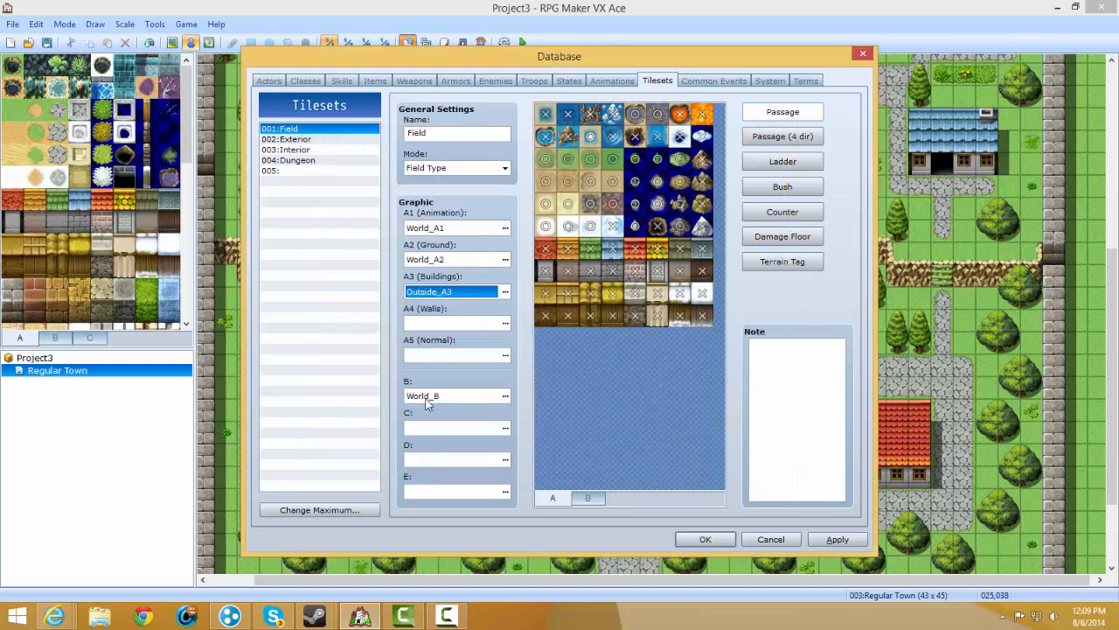
double_click(449, 327)
left_click(406, 321)
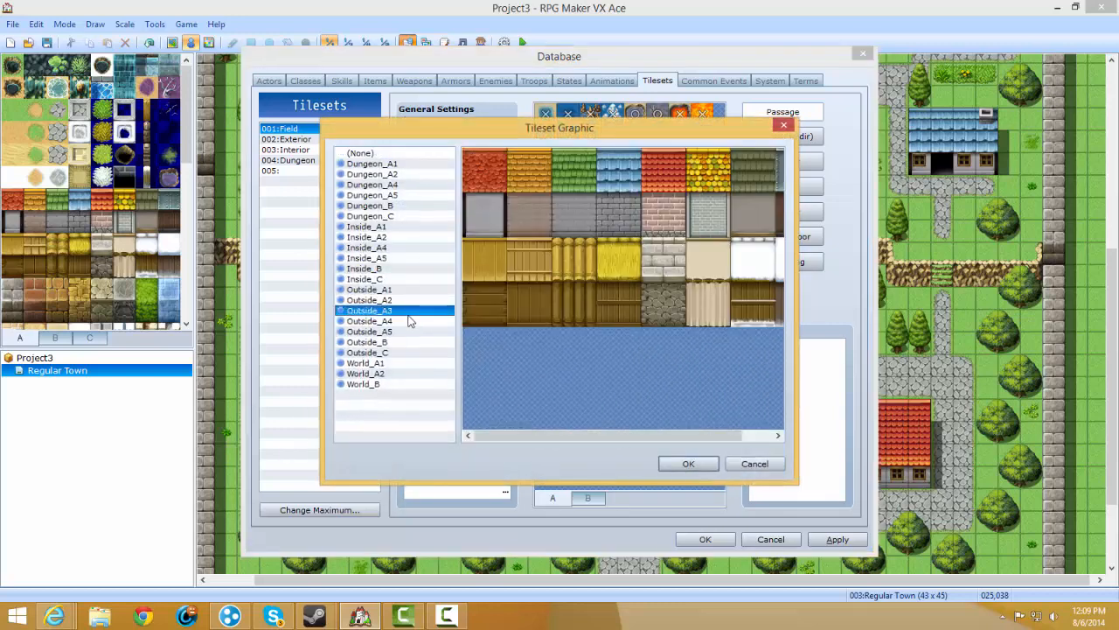
left_click(688, 464)
Assign the Outside_A5 graphic to the Field tileset's A5 (Normal) slot.
double_click(446, 355)
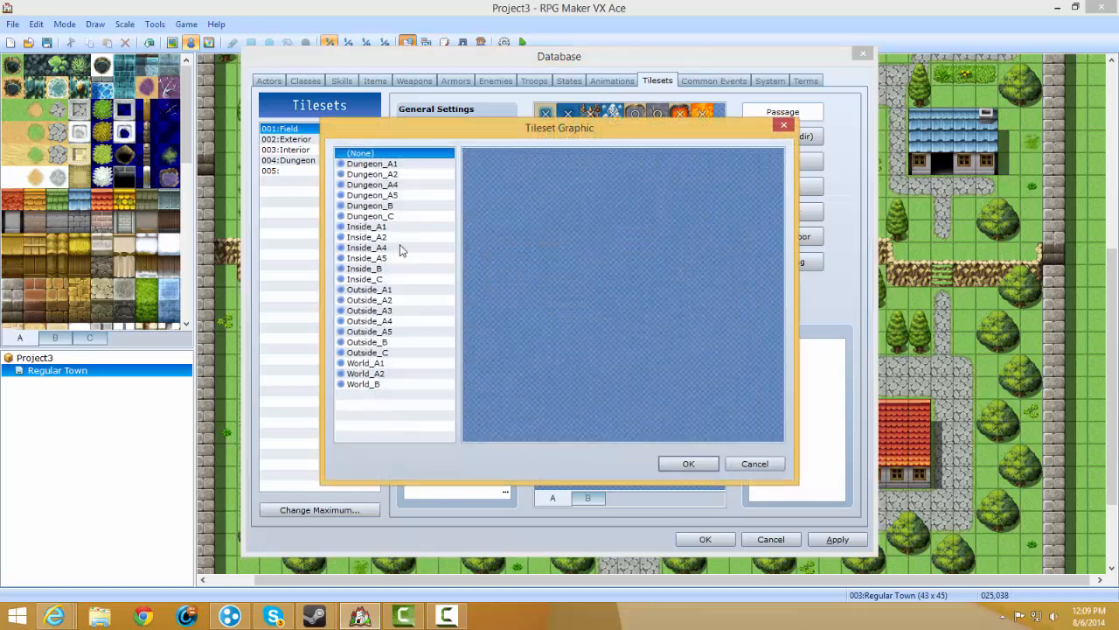
left_click(398, 331)
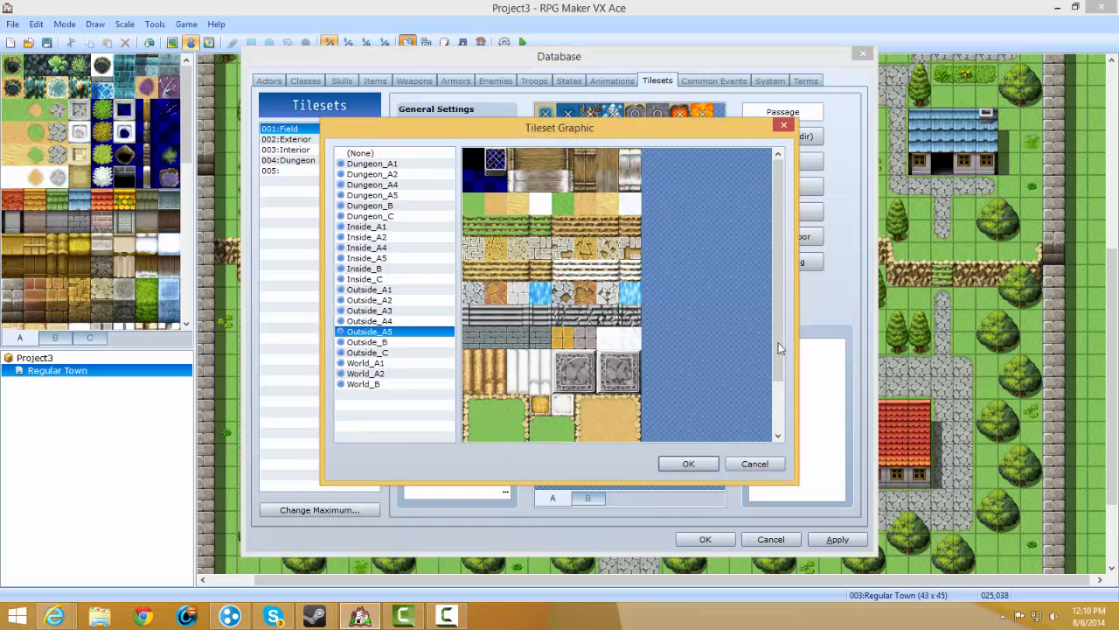
left_click_drag(781, 348, 784, 420)
left_click(688, 463)
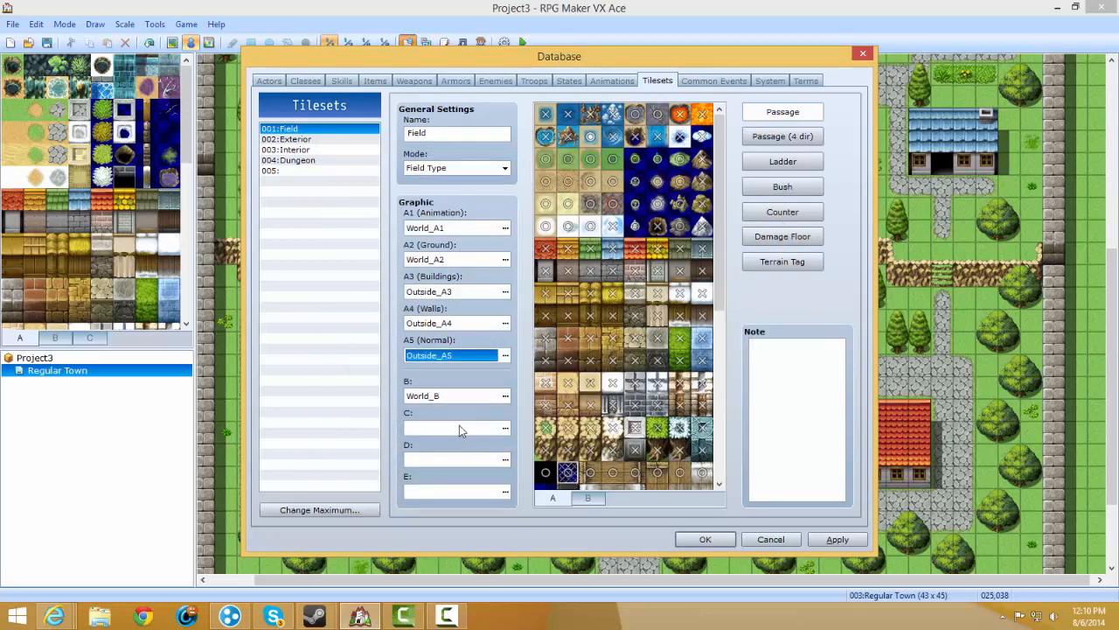
Preview the Outside_B, Outside_C and dungeon graphics available for the Field tileset's C slot, and leave the slot unchanged.
left_click(465, 430)
double_click(467, 434)
left_click(374, 343)
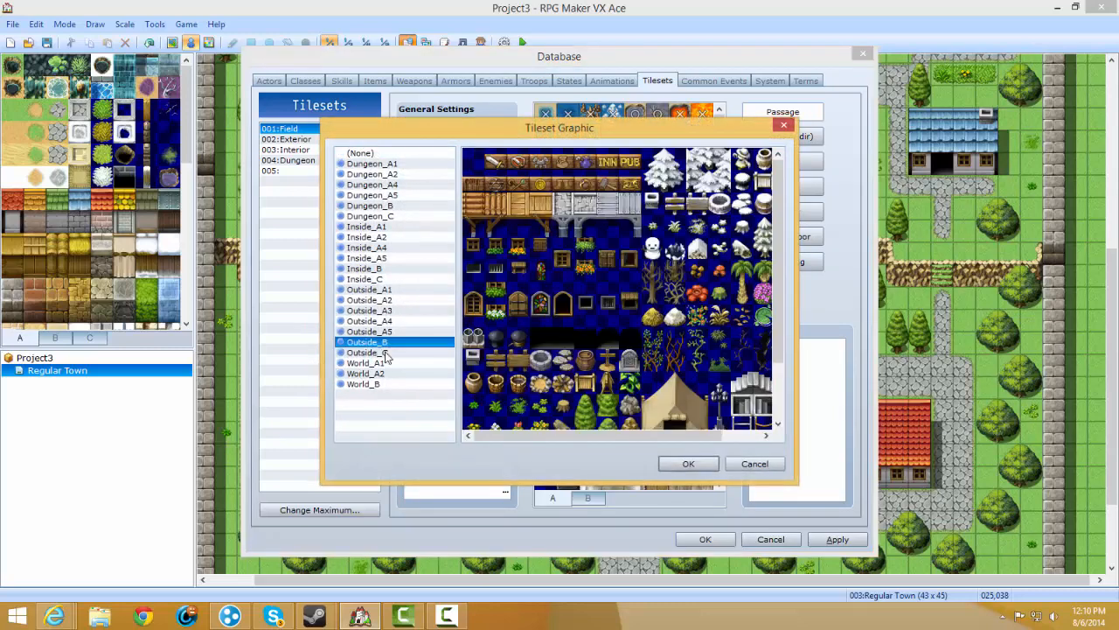
left_click(385, 353)
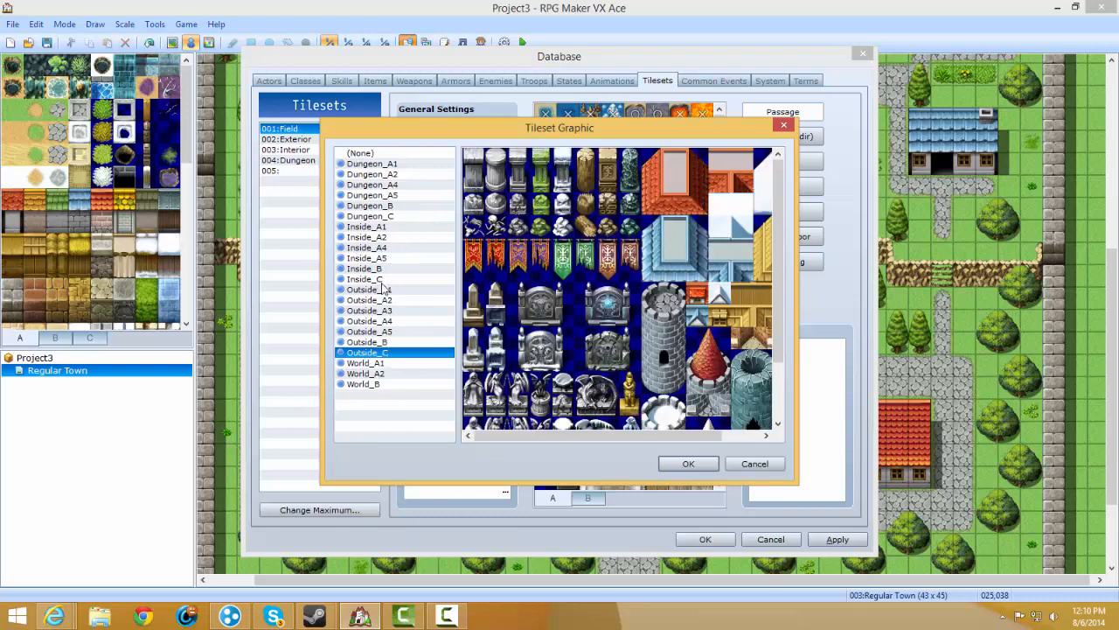
left_click(387, 206)
left_click(389, 215)
left_click(395, 197)
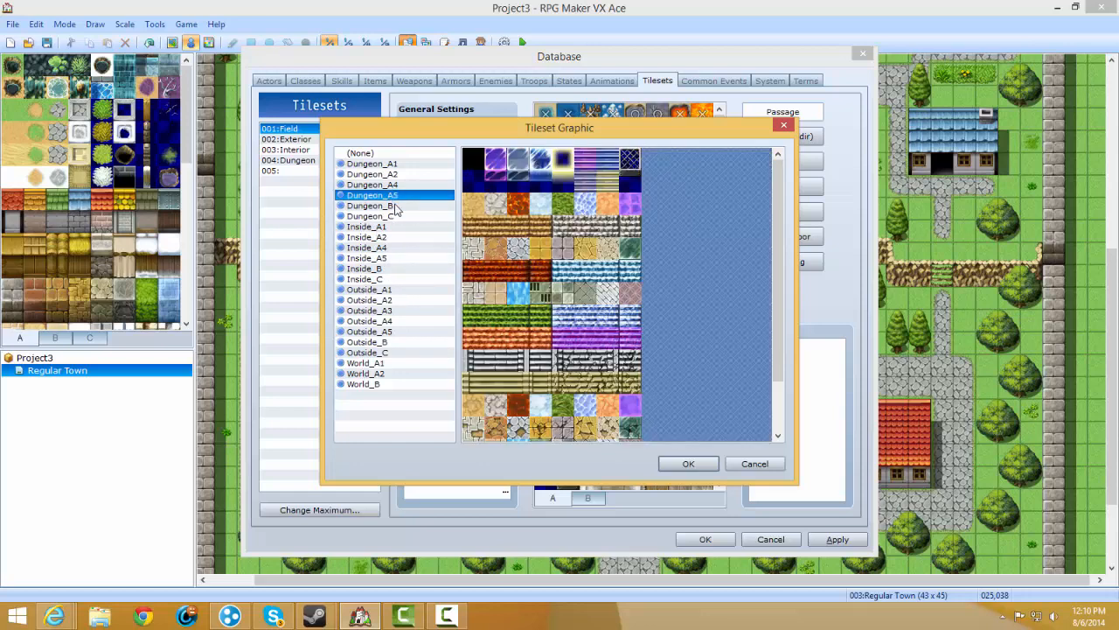
left_click(399, 207)
left_click(398, 216)
left_click(399, 206)
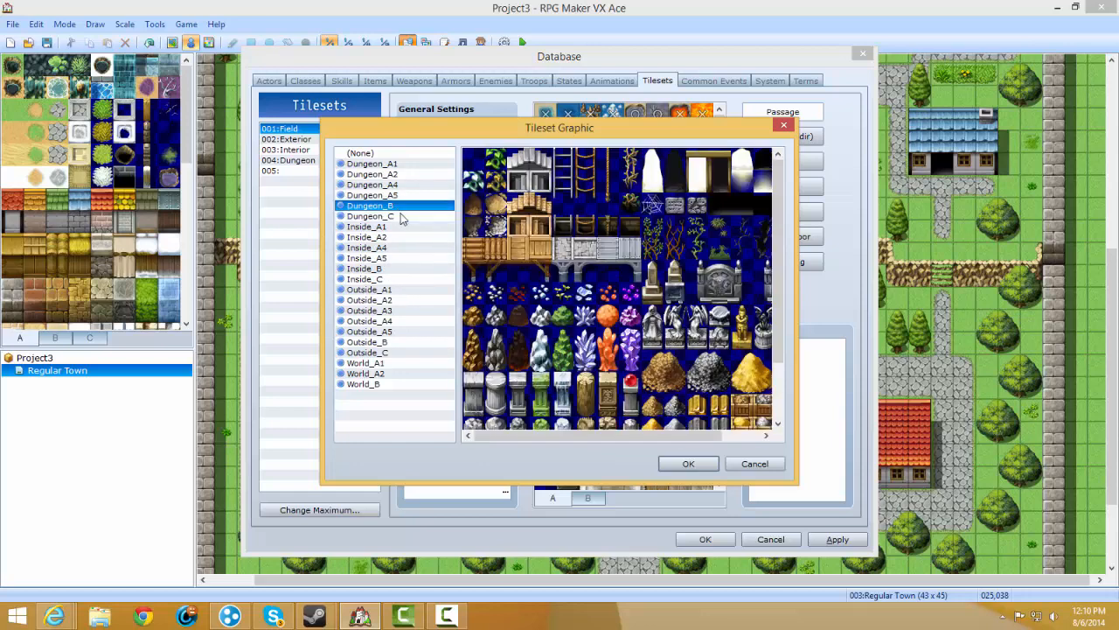
left_click(399, 216)
left_click(747, 460)
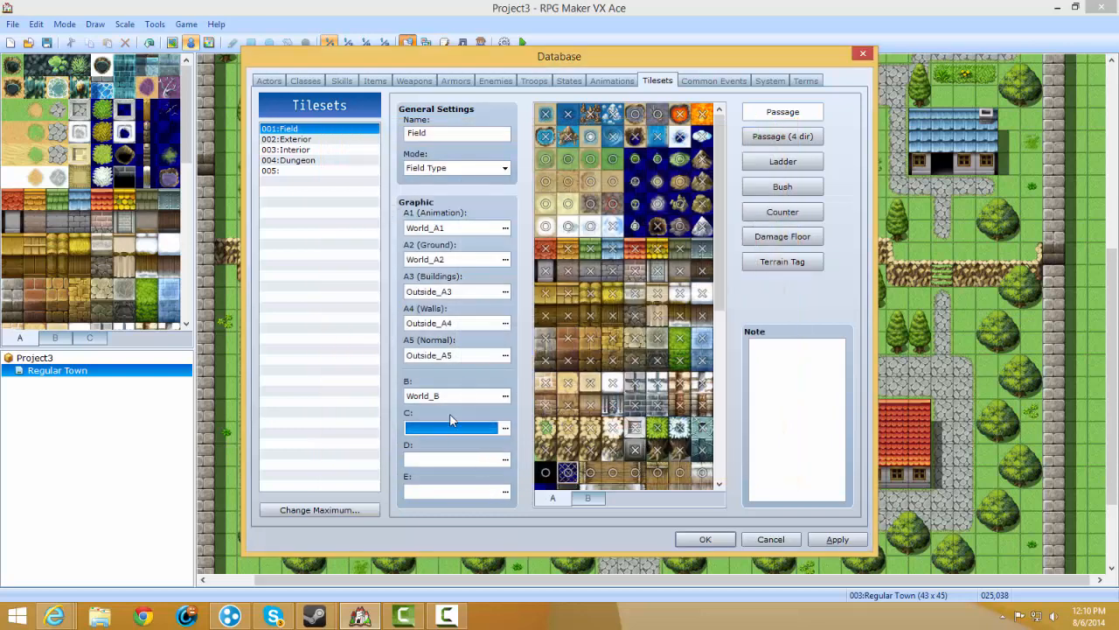
left_click(436, 399)
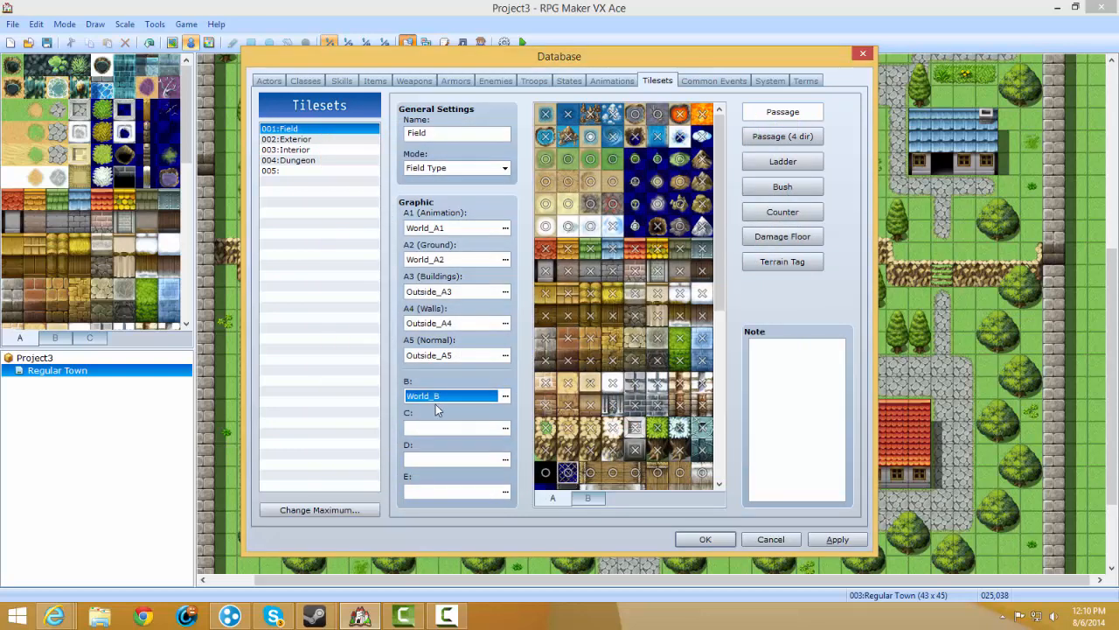
left_click(444, 429)
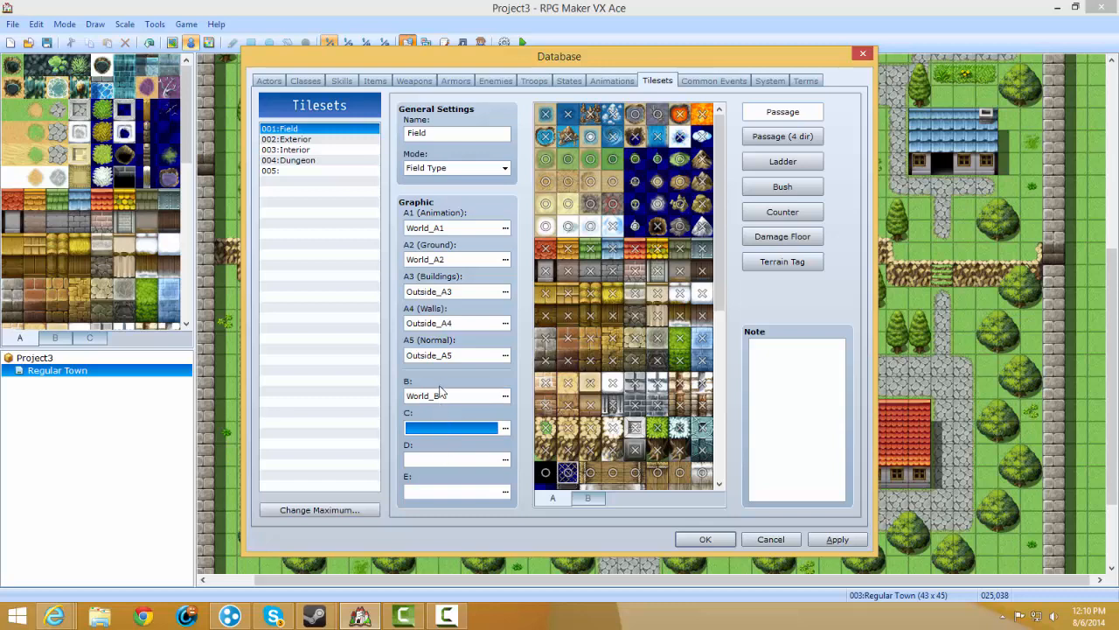
left_click(440, 398)
left_click(444, 427)
left_click(446, 398)
left_click(466, 430)
left_click(542, 163)
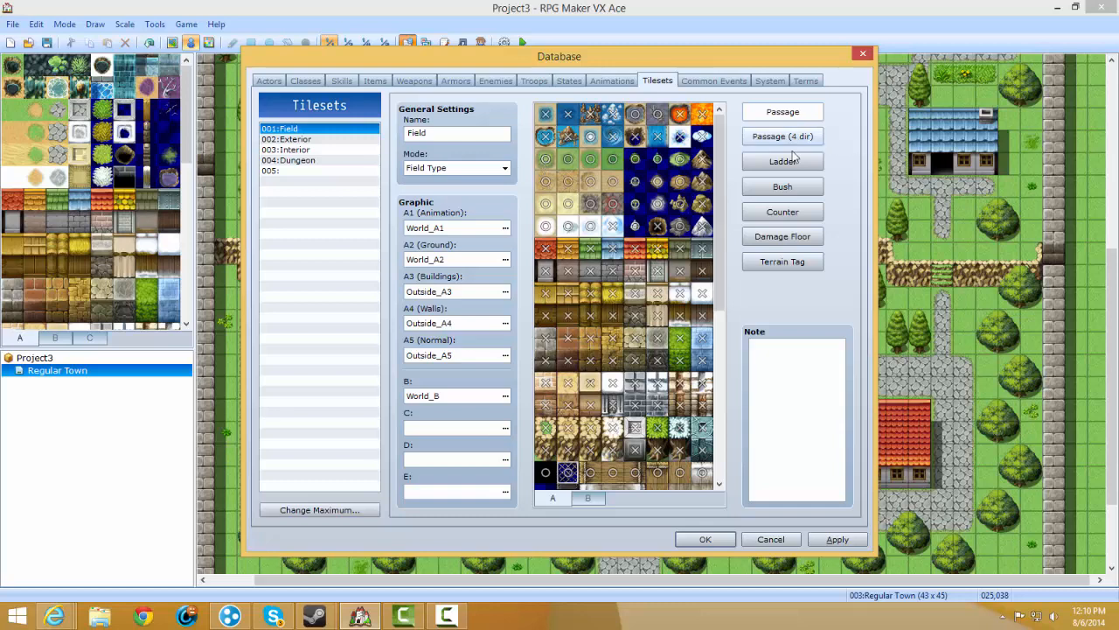
Examine the passage, four-direction passage, ladder, bush and counter settings on the Field tileset's B tiles.
left_click(587, 497)
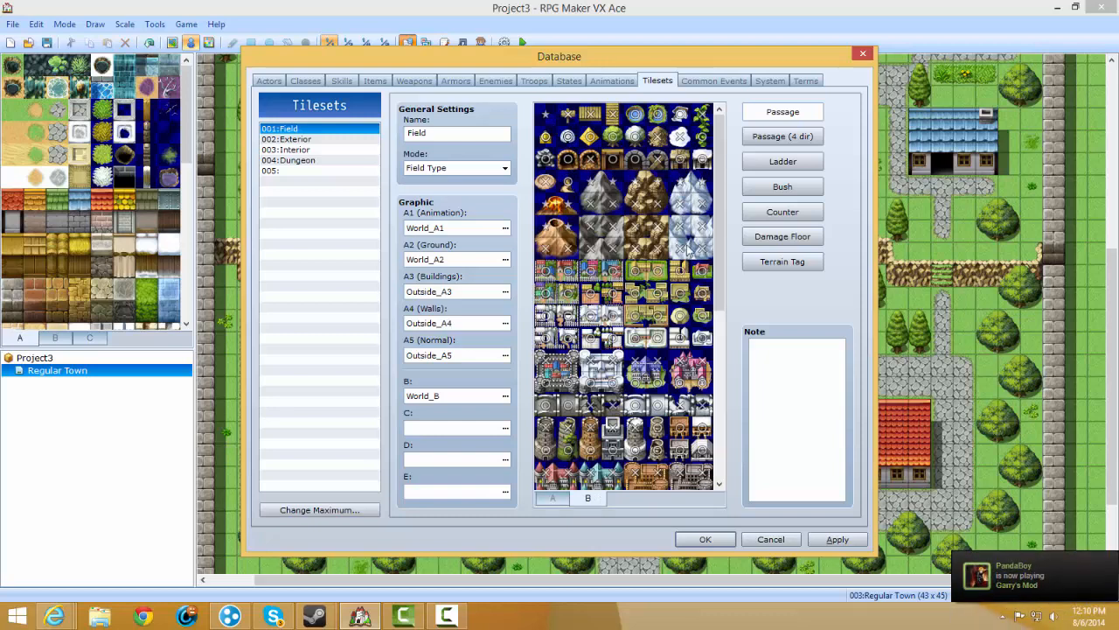
left_click(813, 141)
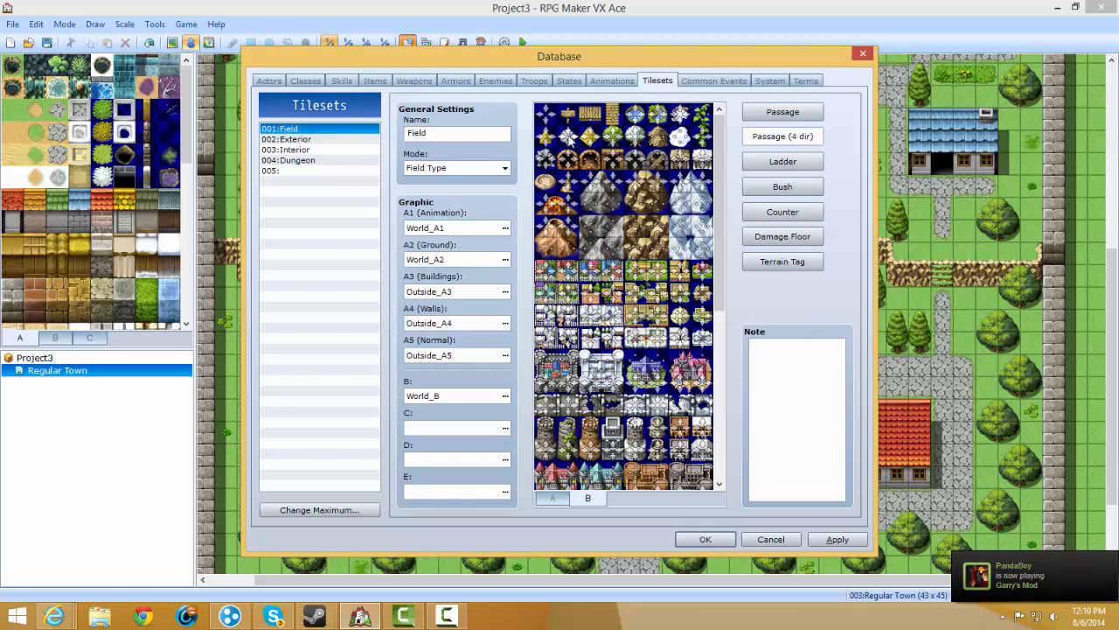
left_click(782, 165)
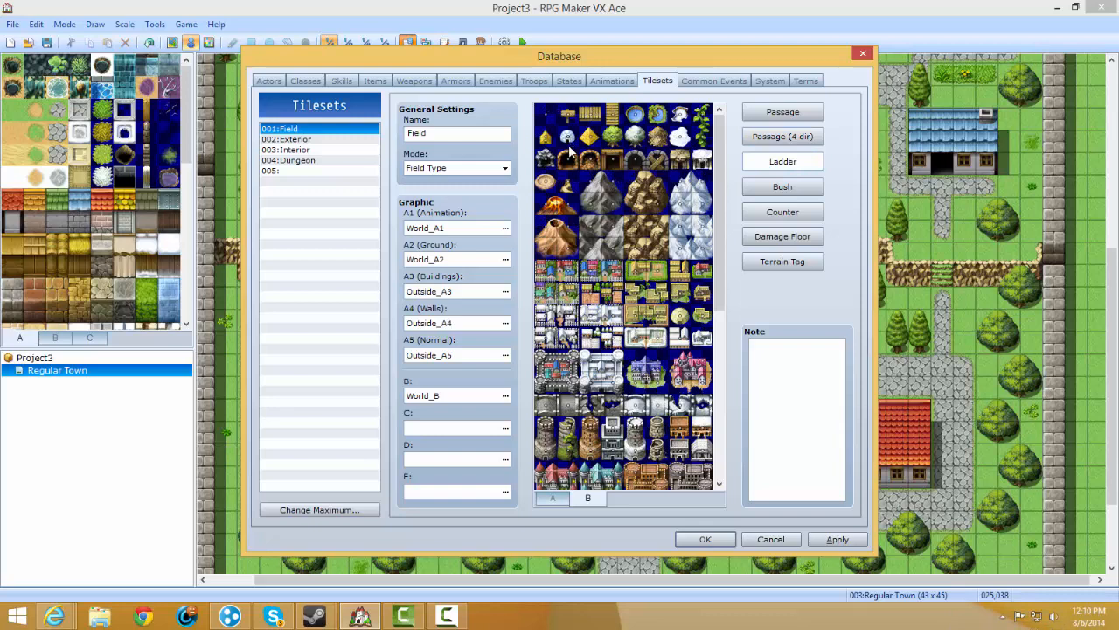
left_click(785, 188)
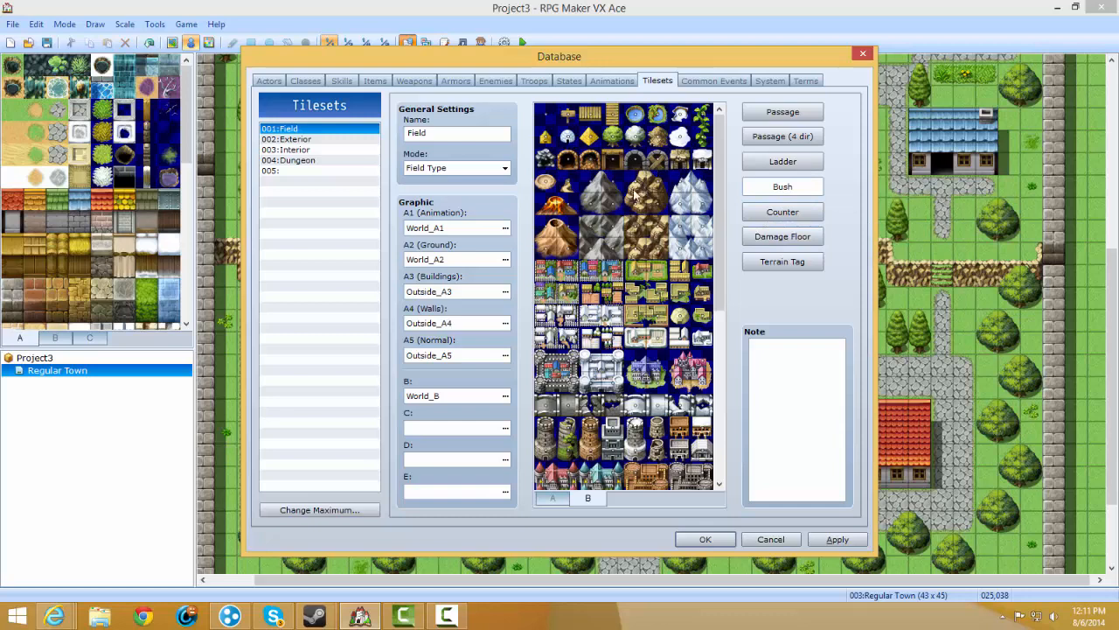
left_click(791, 213)
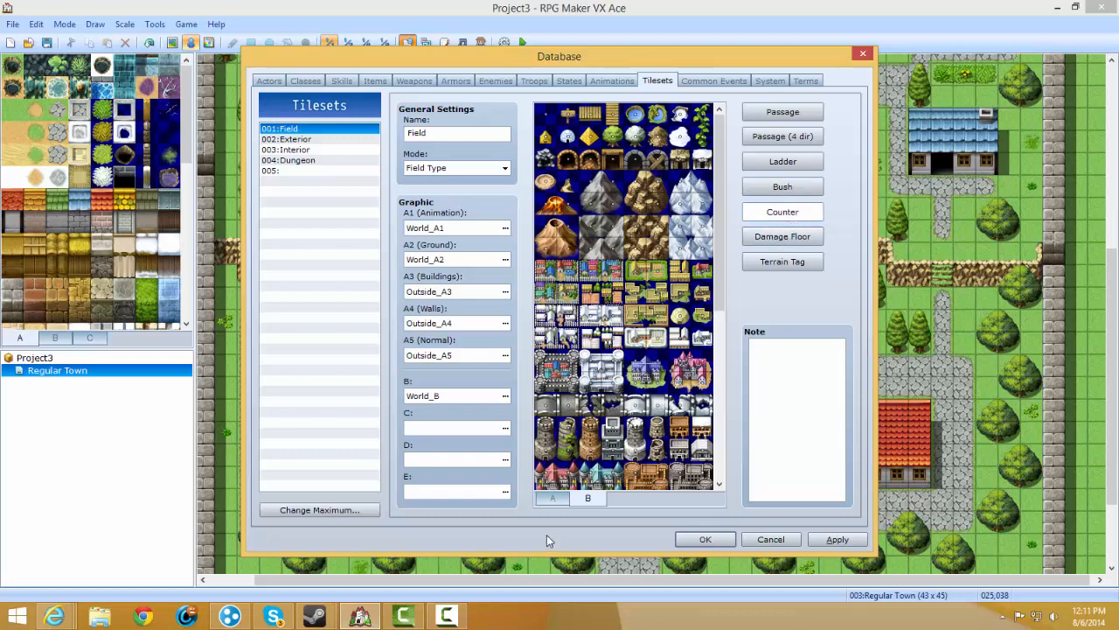
Examine the counter, damage floor and terrain tag settings on the Field tileset's A tiles.
left_click(553, 497)
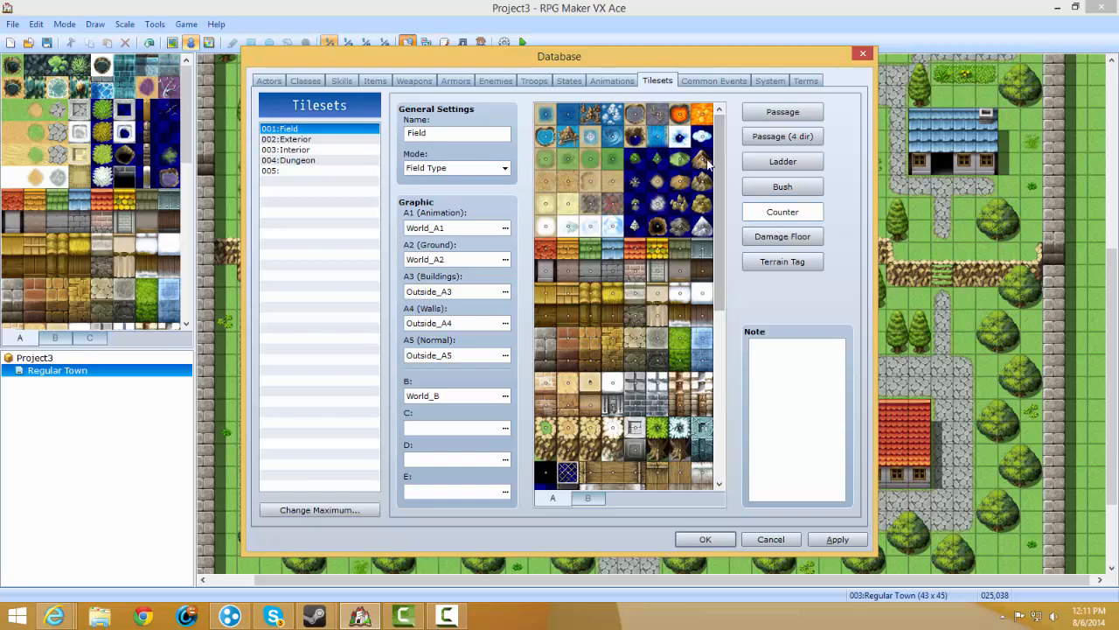
left_click(814, 236)
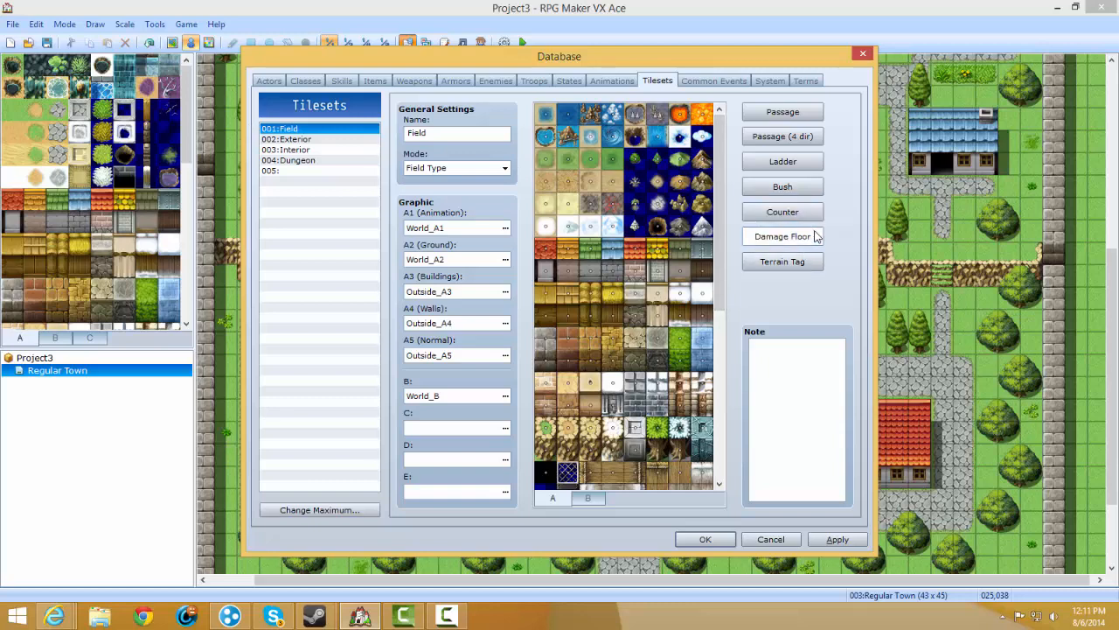
left_click(773, 267)
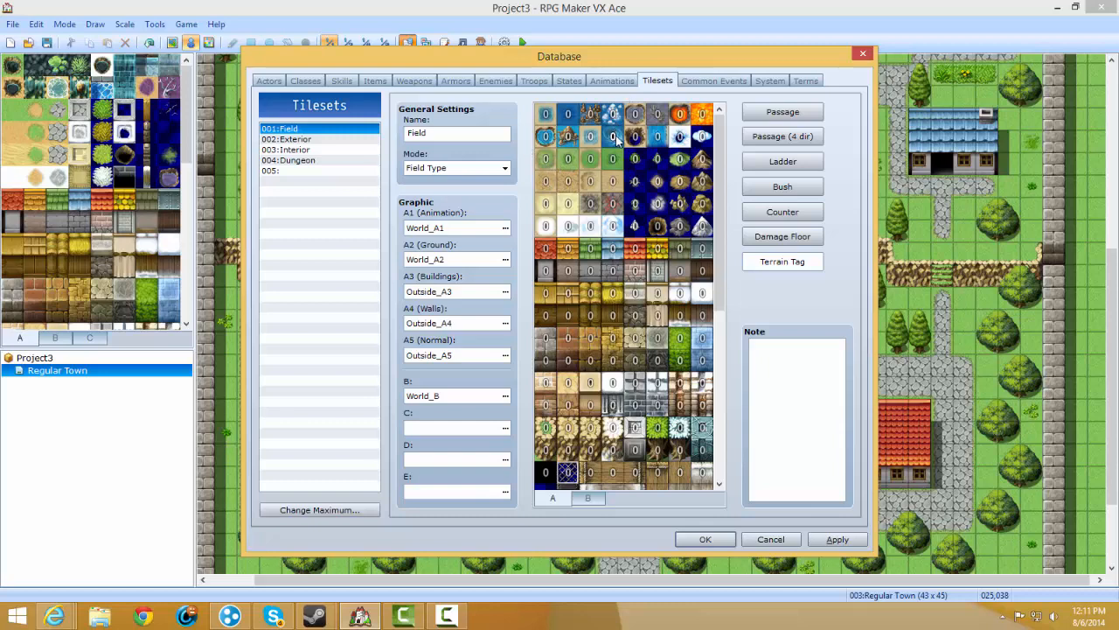
Examine the general settings and contents of the first common event.
left_click(724, 82)
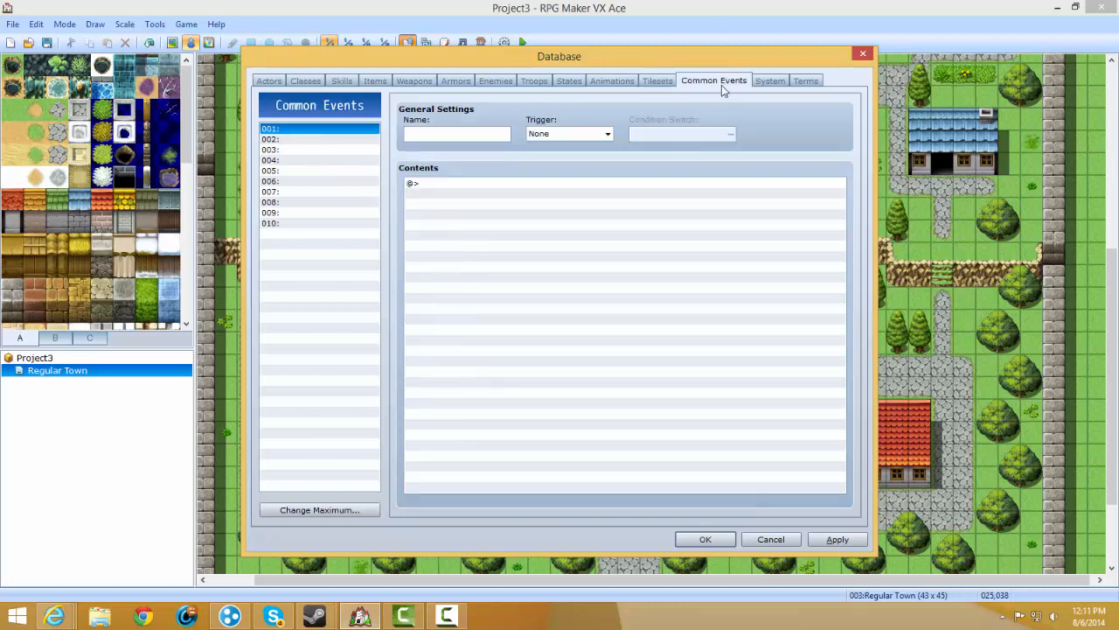
left_click(456, 185)
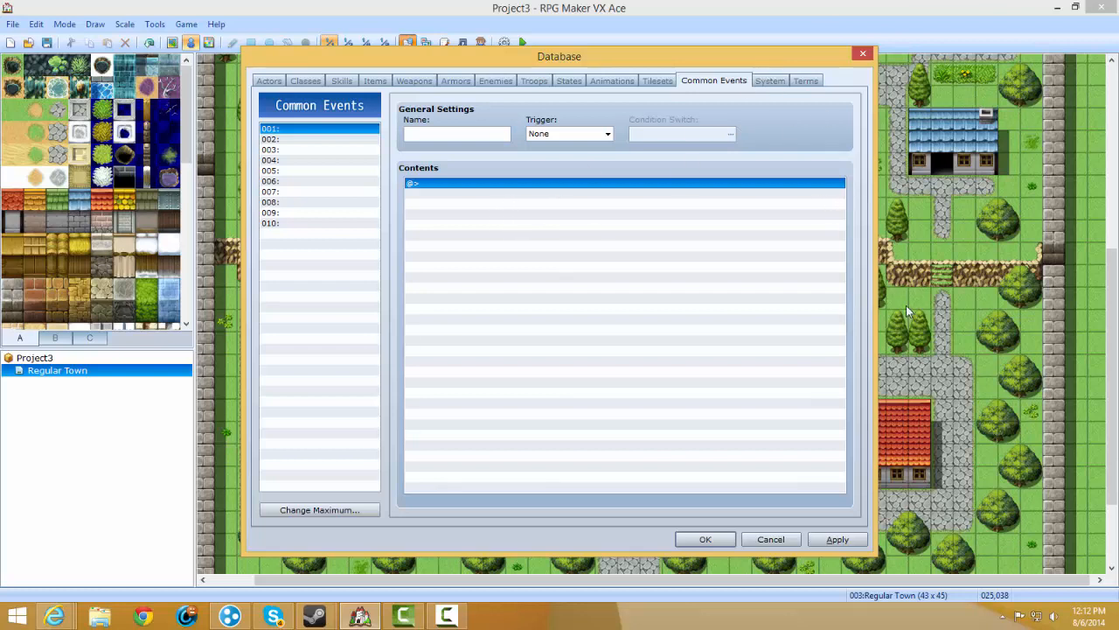
View the system settings' option for adding an actor to the initial party, and leave the party unchanged.
left_click(770, 80)
left_click(281, 170)
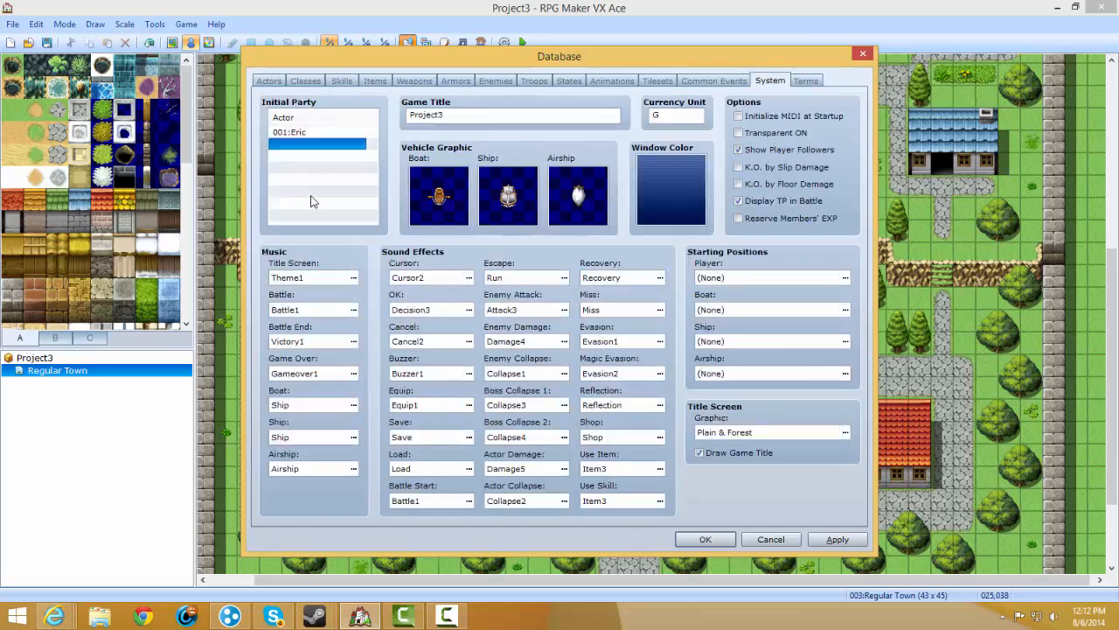
double_click(309, 182)
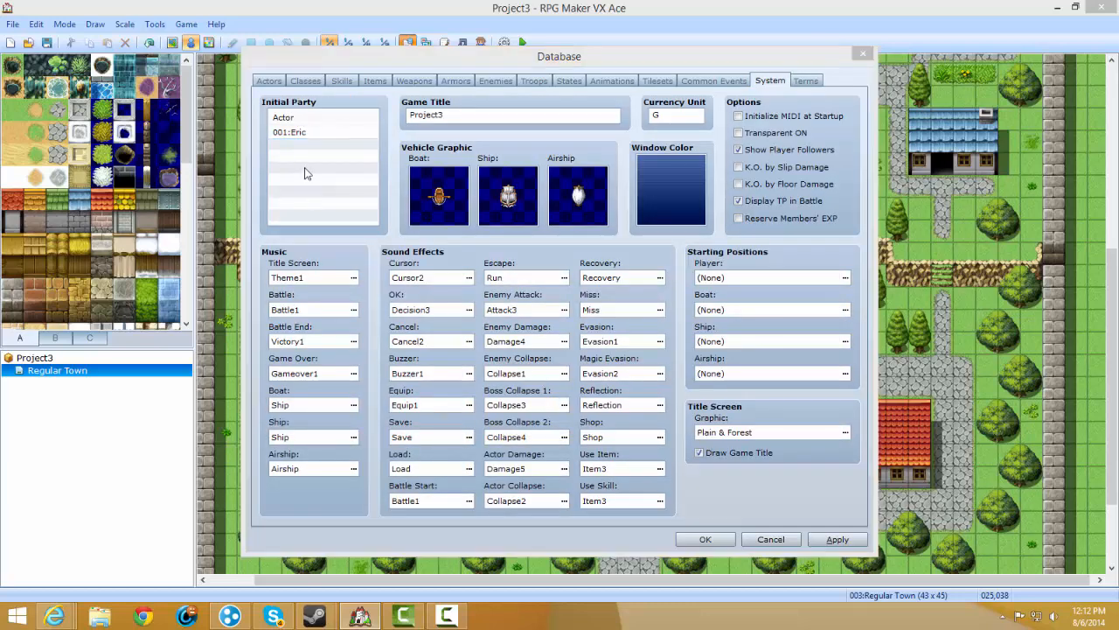
left_click(337, 176)
left_click(307, 199)
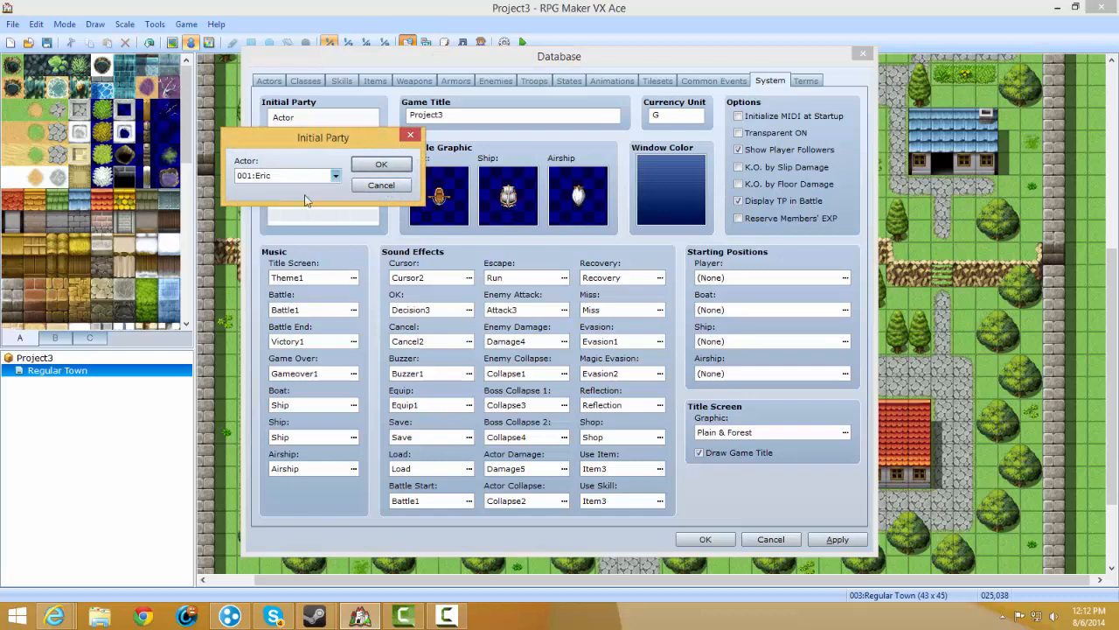
left_click(364, 184)
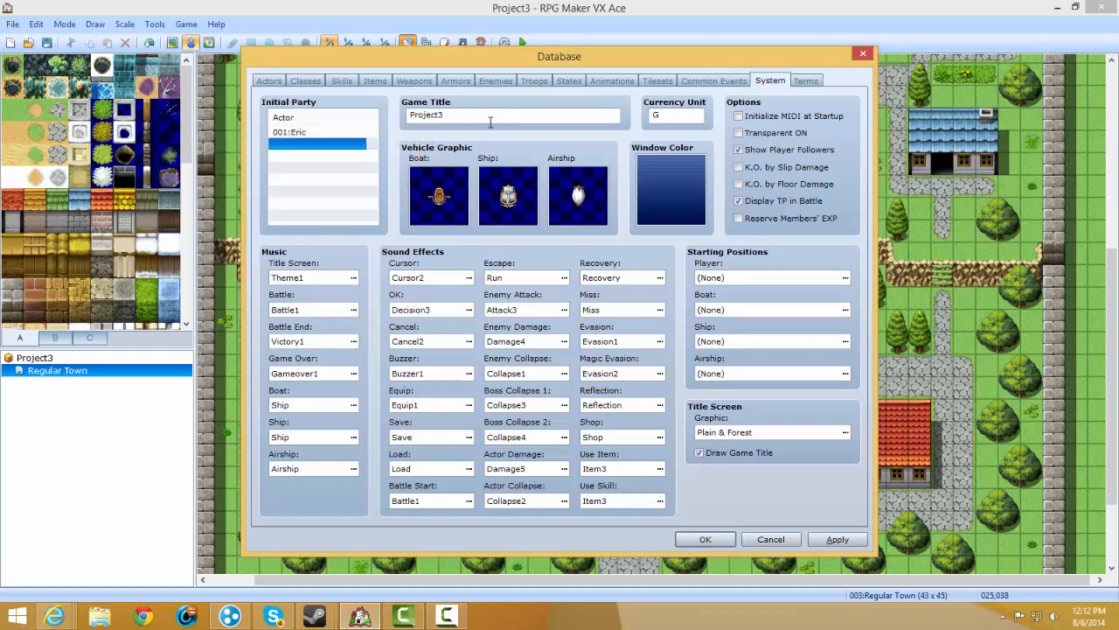
Review the game title, currency unit and window color tone without changing them.
key("Tab")
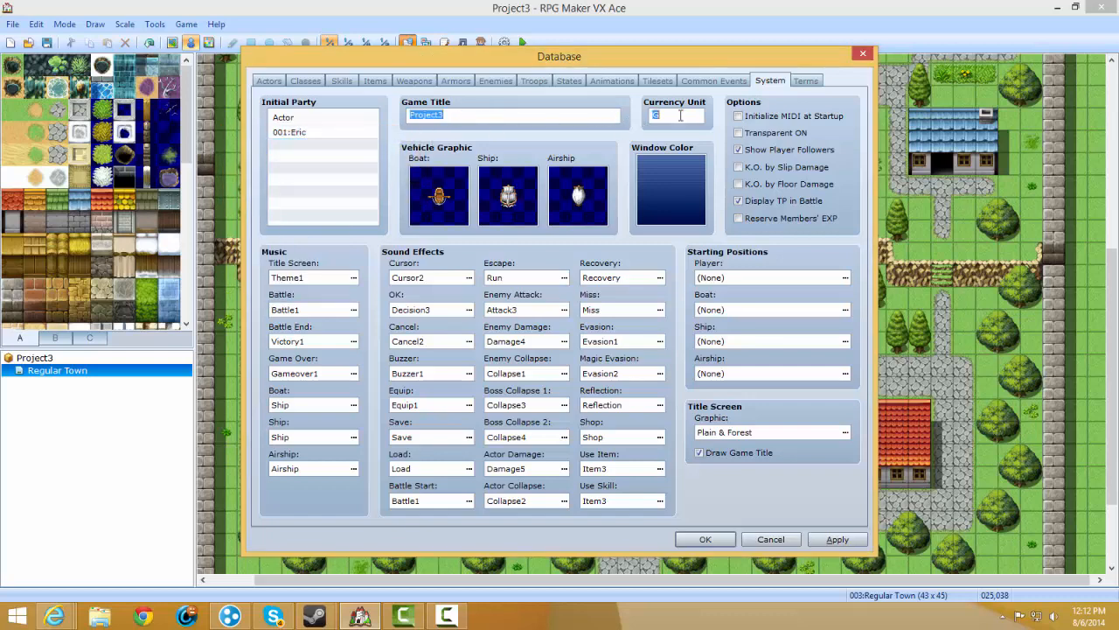
double_click(665, 167)
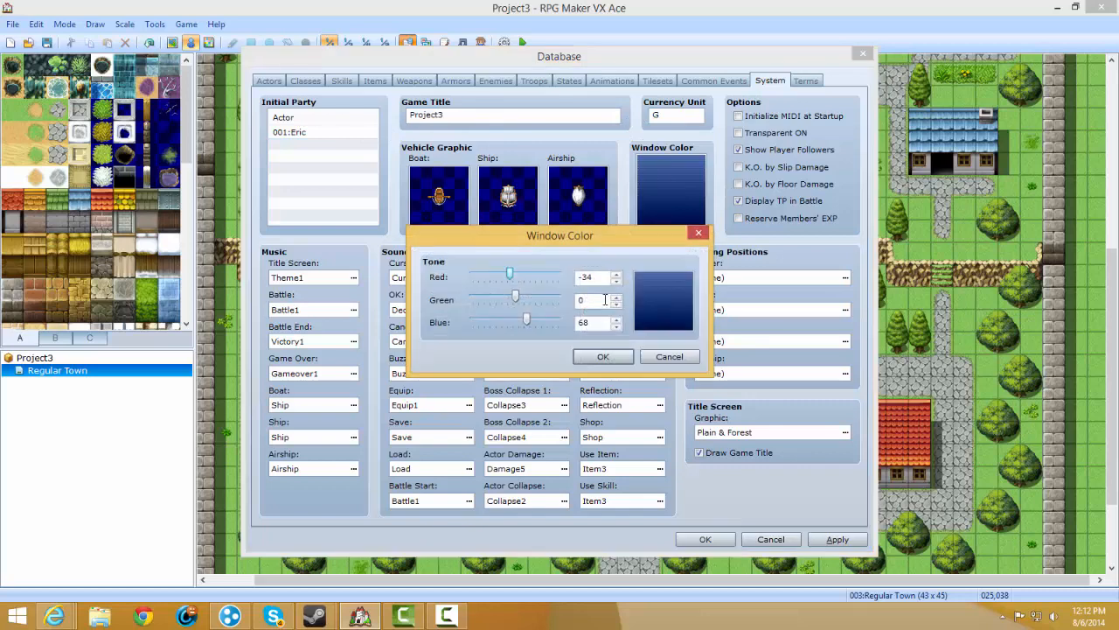
left_click(669, 356)
View the boat's character graphic and the title screen music choices without changing either.
double_click(438, 194)
left_click(766, 475)
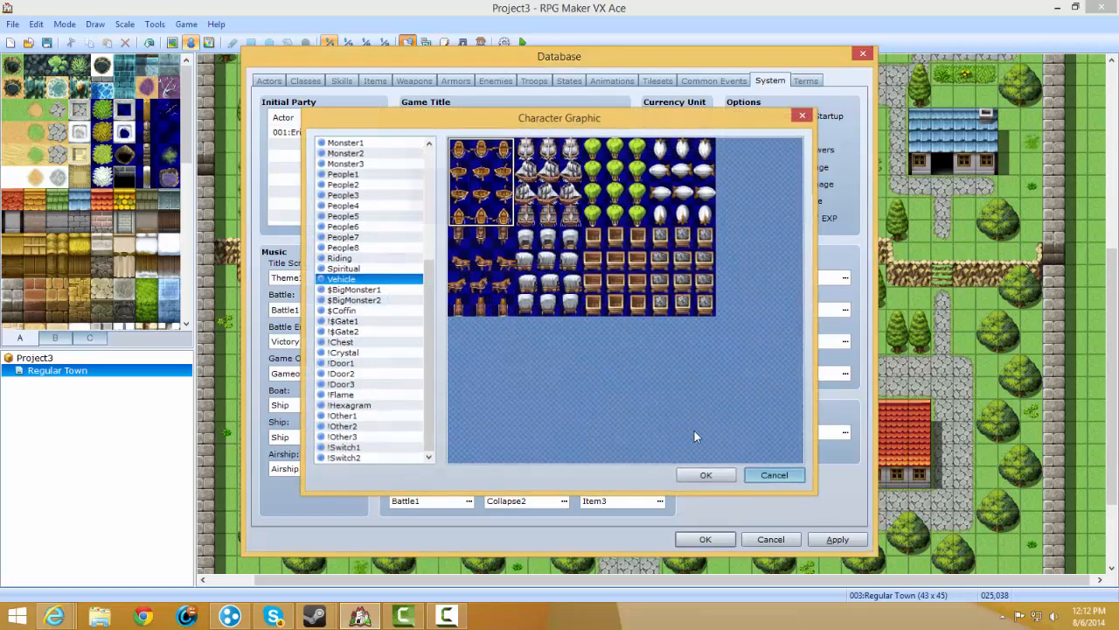
double_click(306, 279)
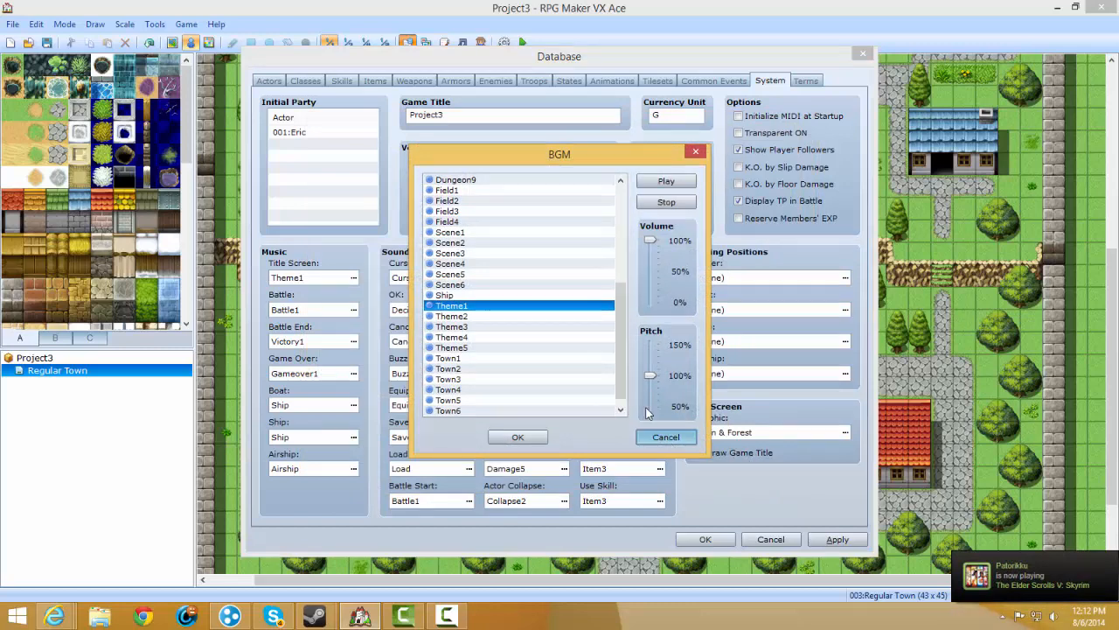
left_click(664, 436)
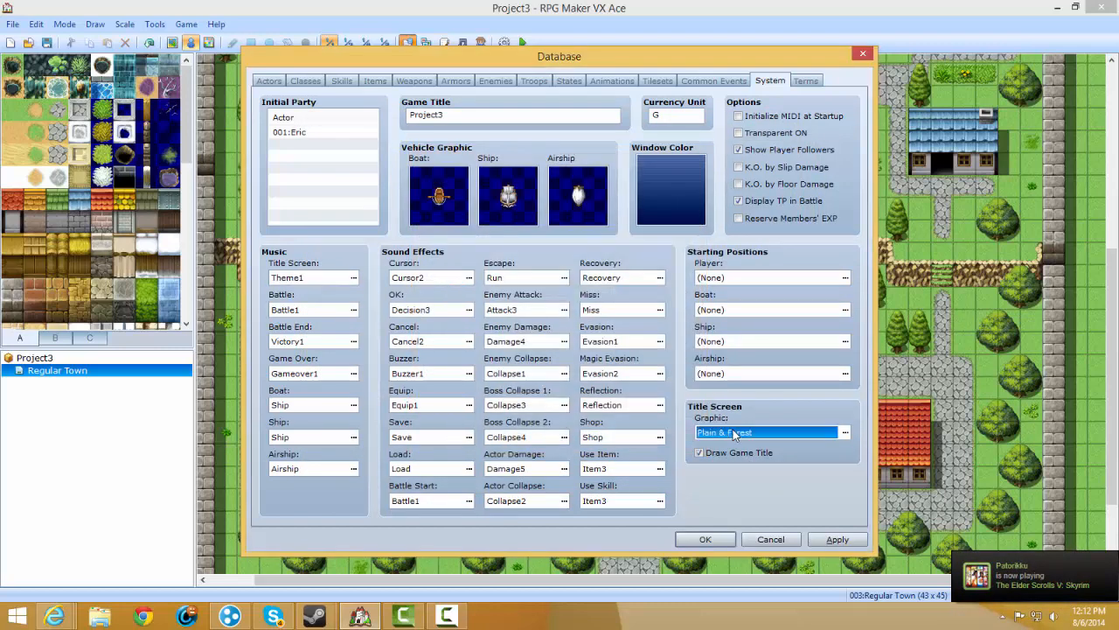
Preview the Dragon and Gargoyles combination for the title screen graphic, and leave the current graphic in place.
double_click(761, 432)
left_click(396, 253)
left_click(472, 224)
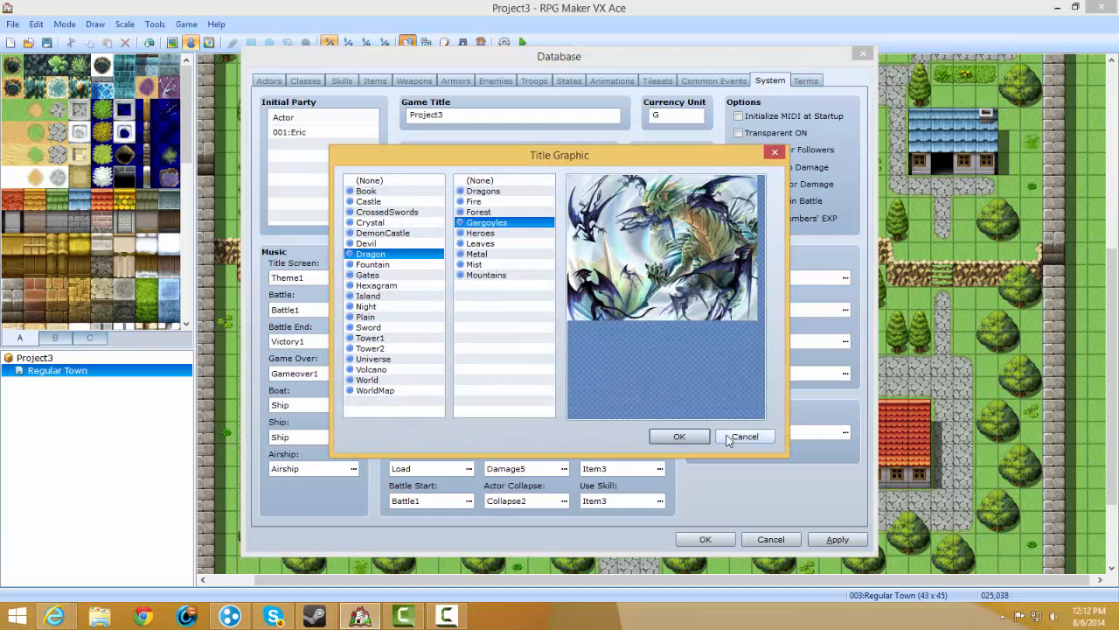
left_click(752, 438)
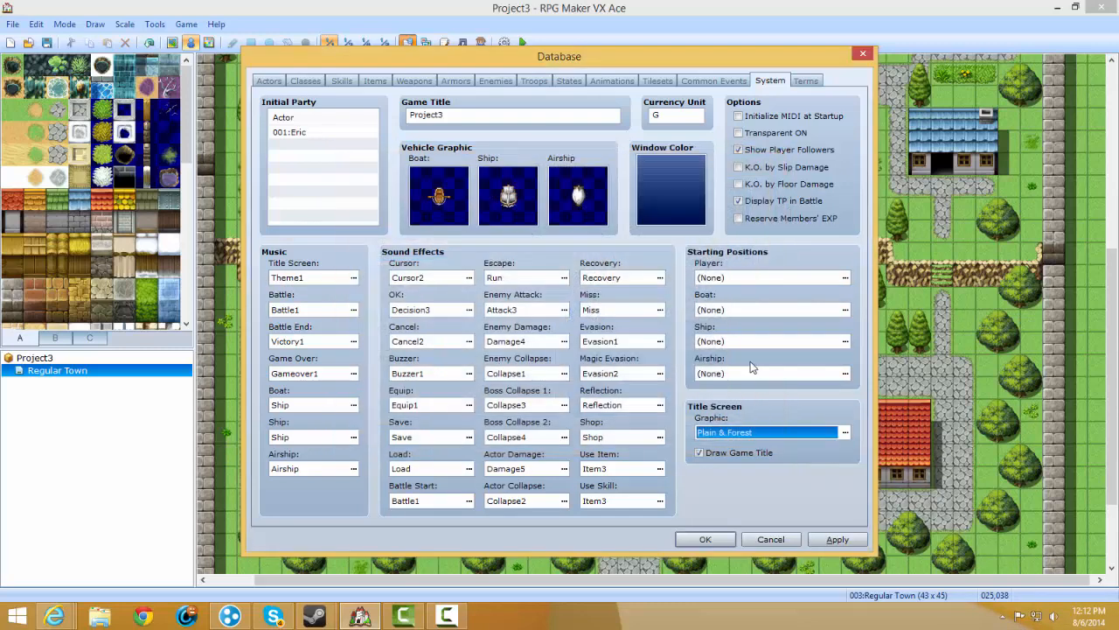
Set the starting positions on the Regular Town map to (019,013) for the player and (018,013) for the boat.
left_click(733, 277)
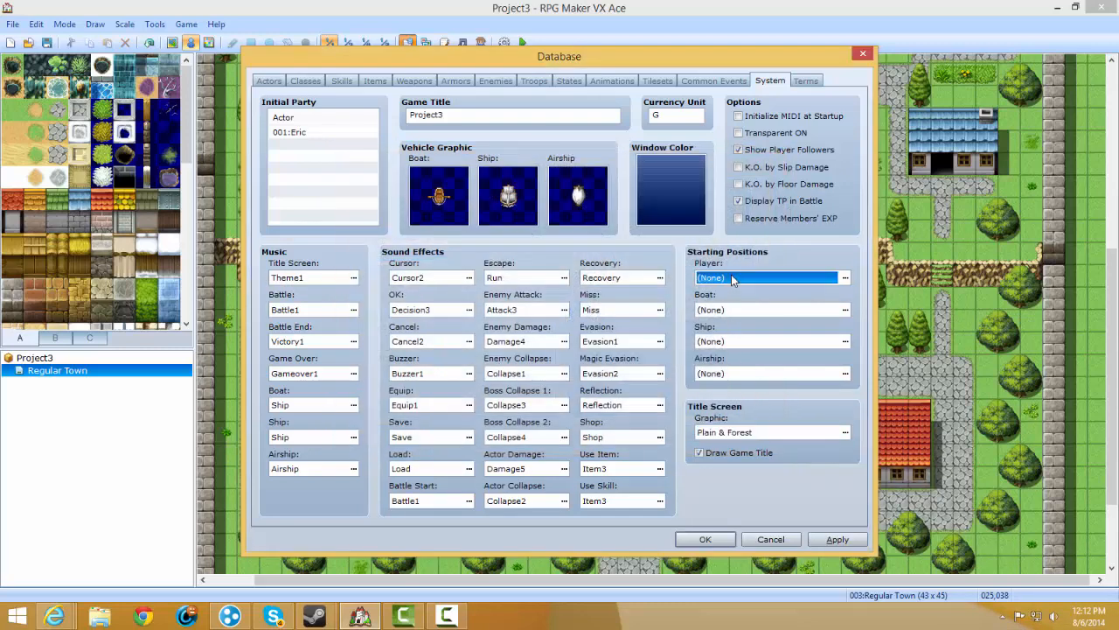
left_click(844, 277)
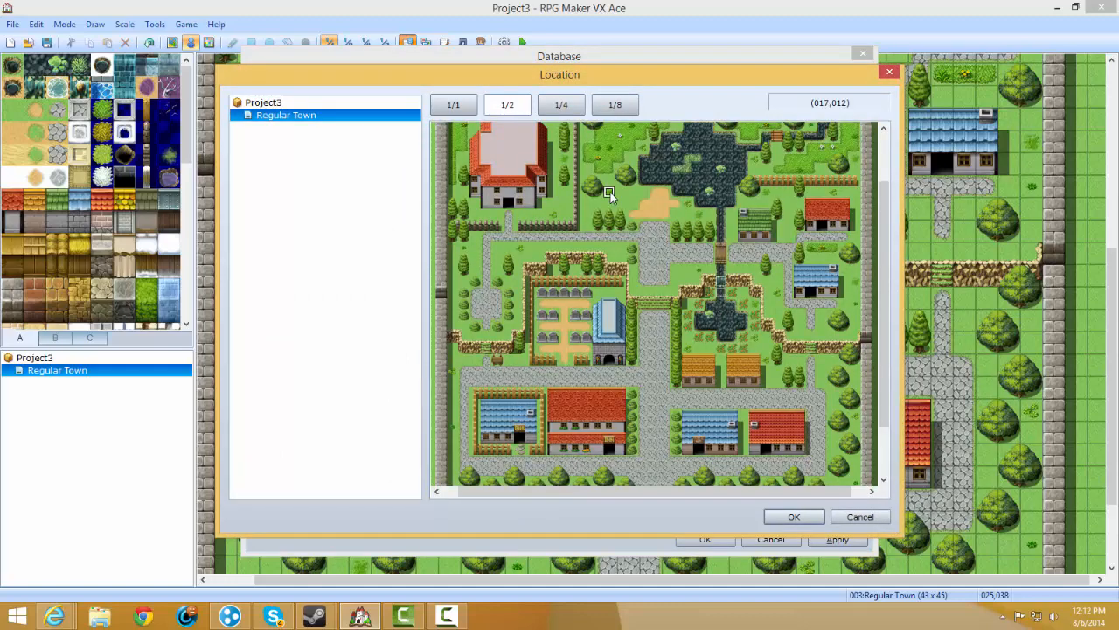
double_click(634, 199)
left_click(756, 309)
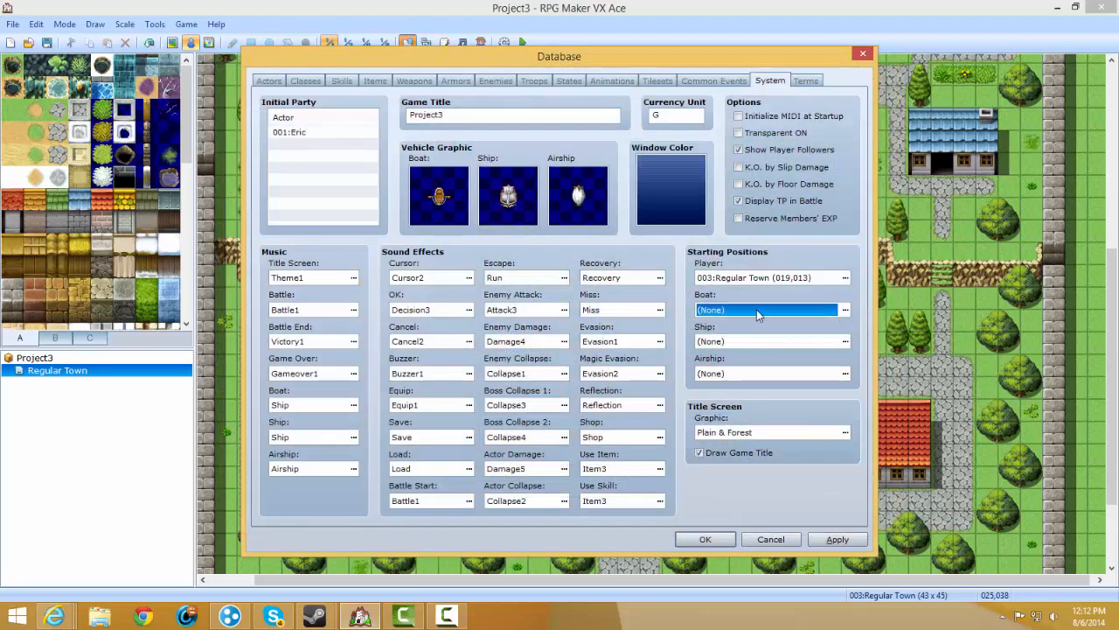
double_click(756, 309)
left_click(286, 118)
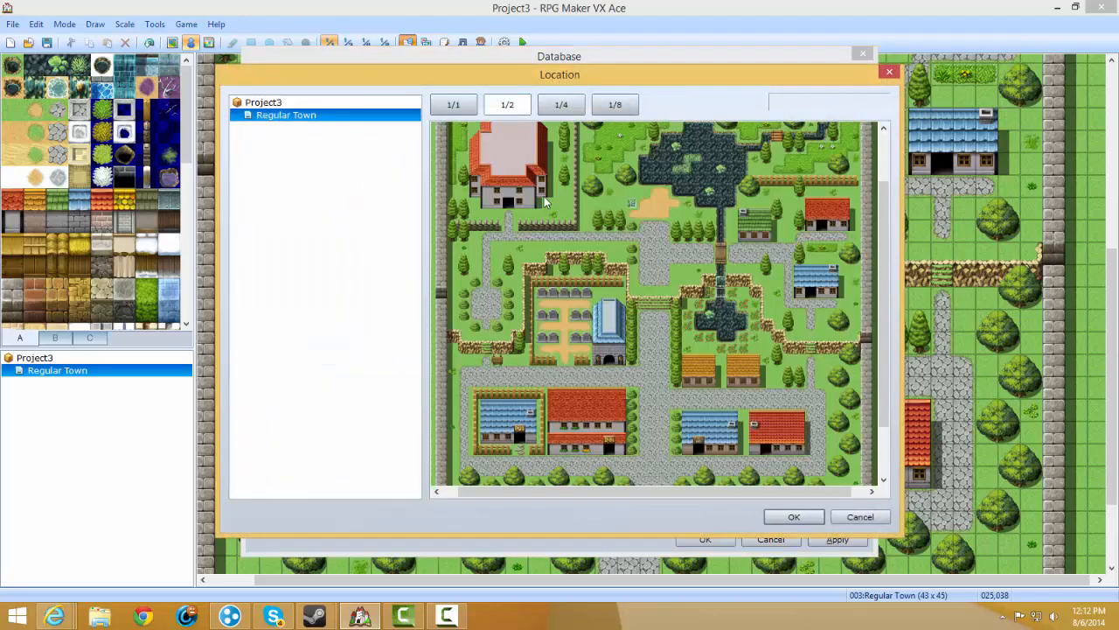
double_click(621, 207)
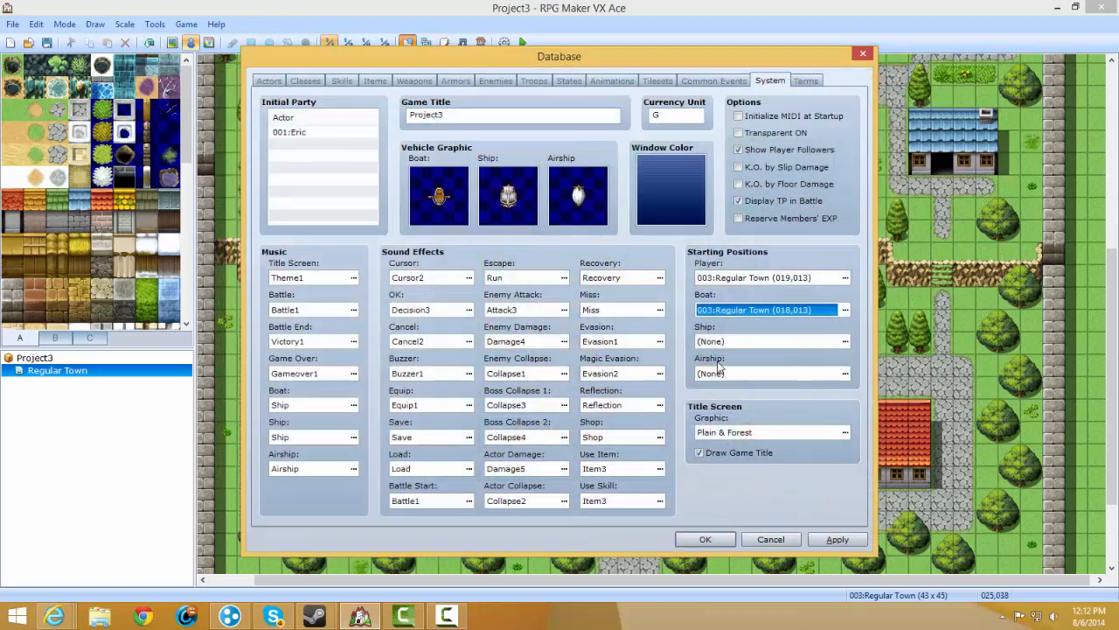
Set the starting positions on the Regular Town map to (019,012) for the ship and (020,012) for the airship.
left_click(732, 341)
double_click(732, 341)
left_click(322, 115)
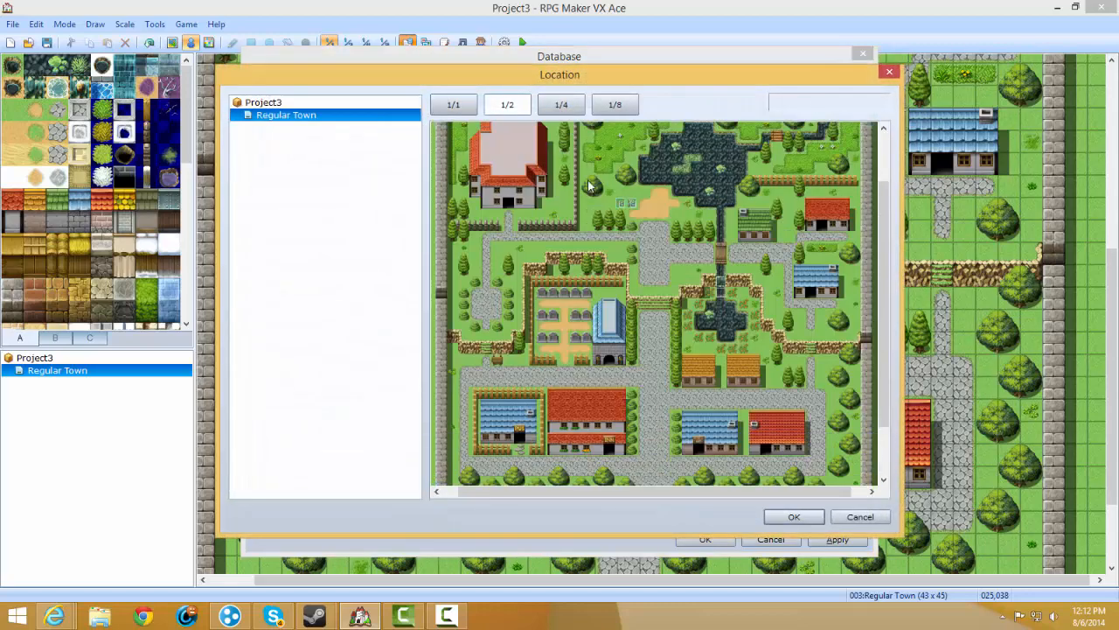
double_click(636, 193)
left_click(733, 373)
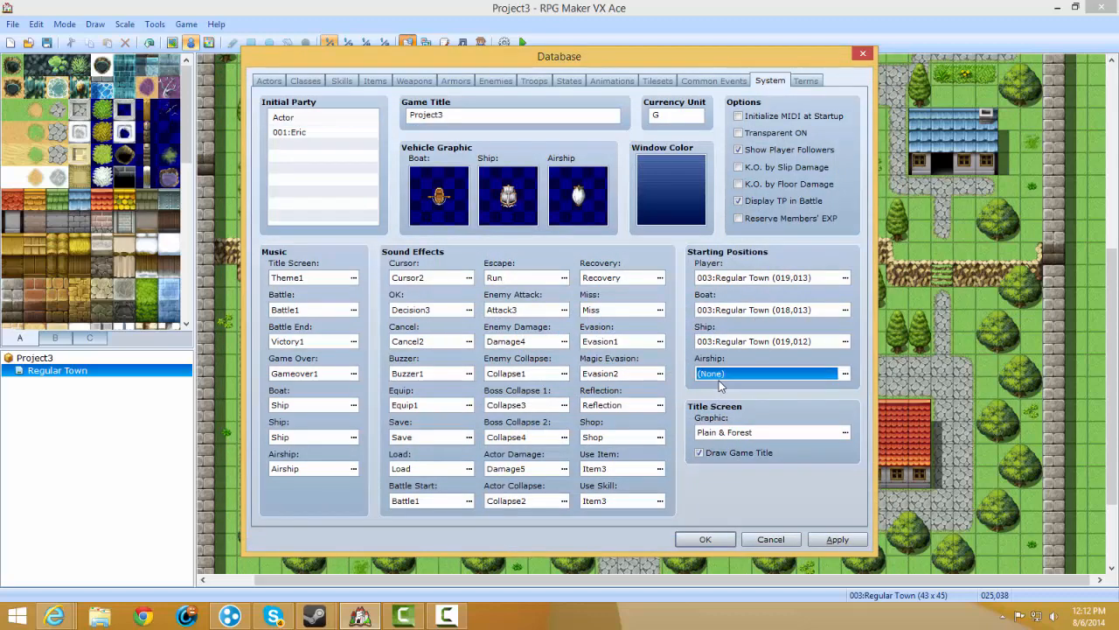
double_click(733, 374)
left_click(376, 116)
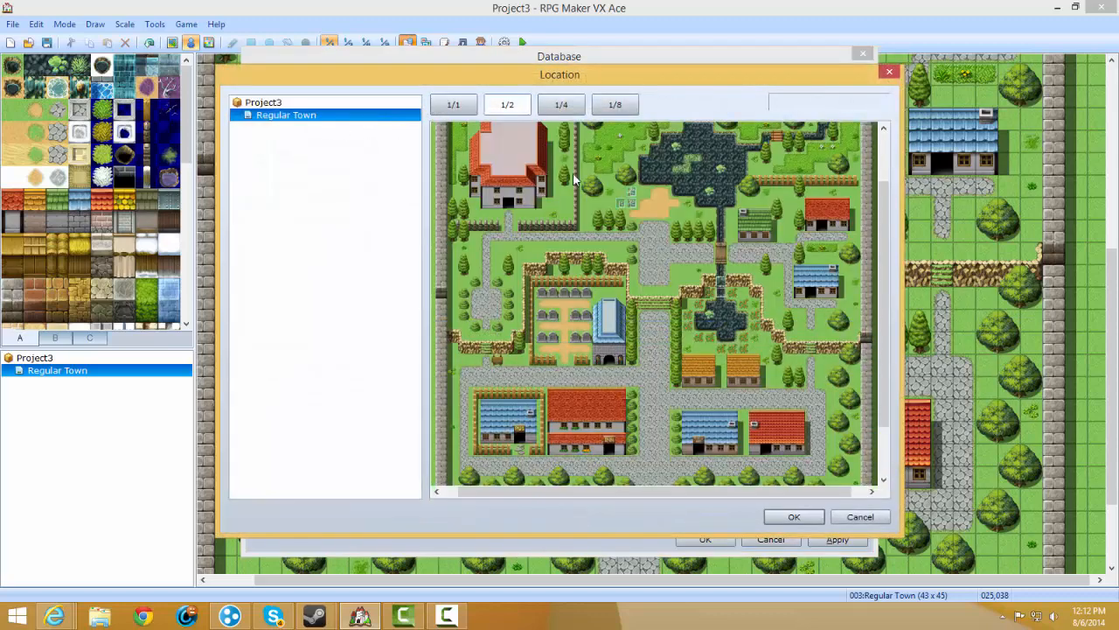
double_click(643, 199)
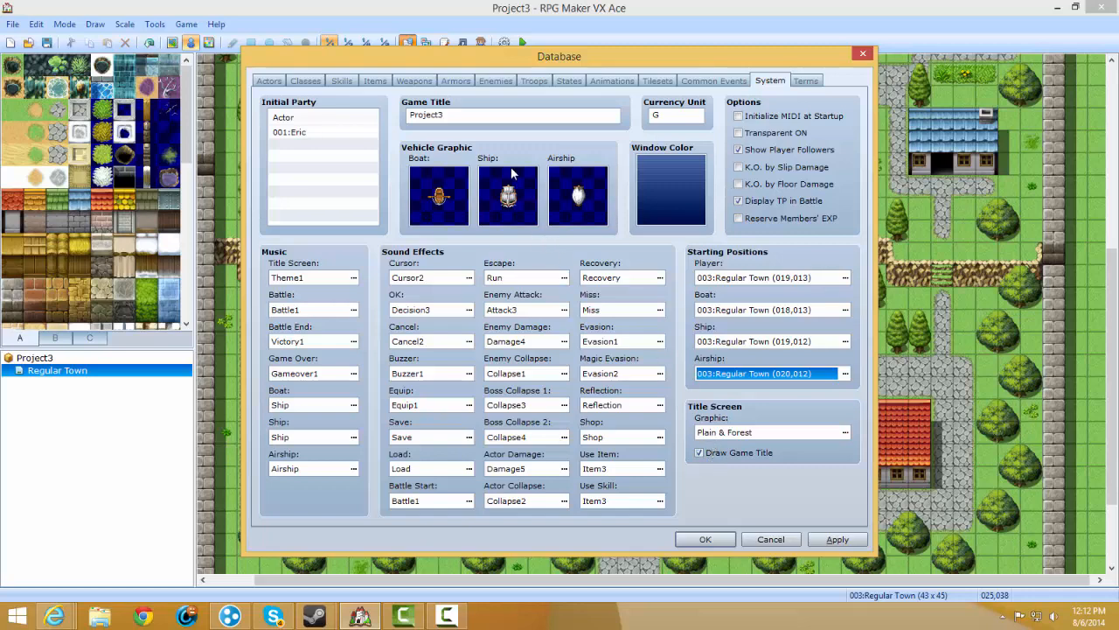
Review the game title and read the descriptions of the system options, from Initialize MIDI at Startup to Reserve Members' EXP.
double_click(423, 116)
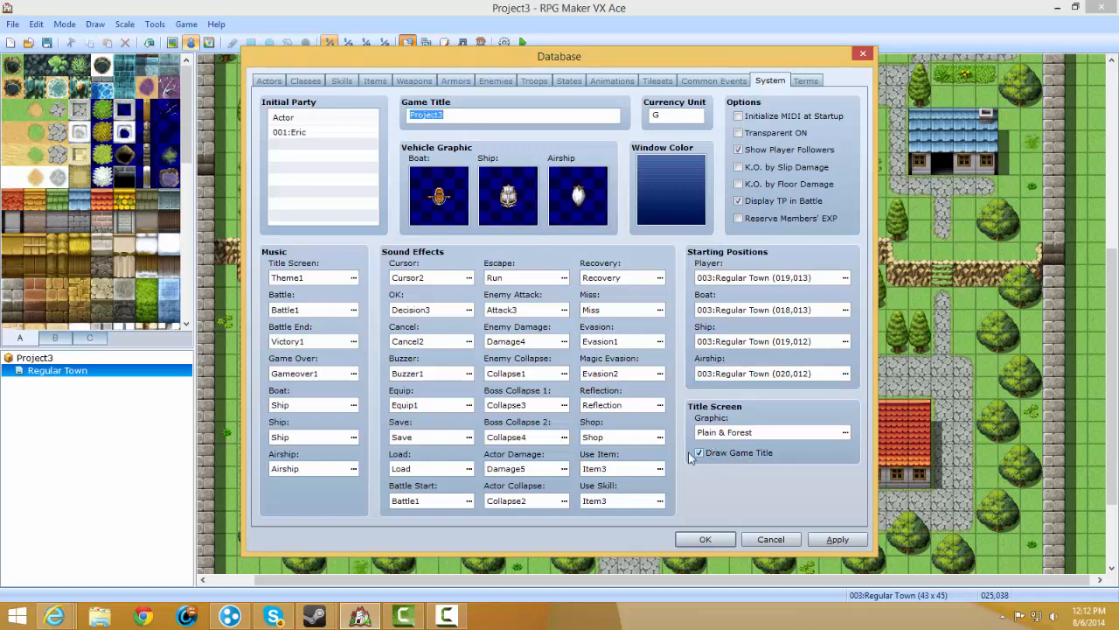
left_click(411, 278)
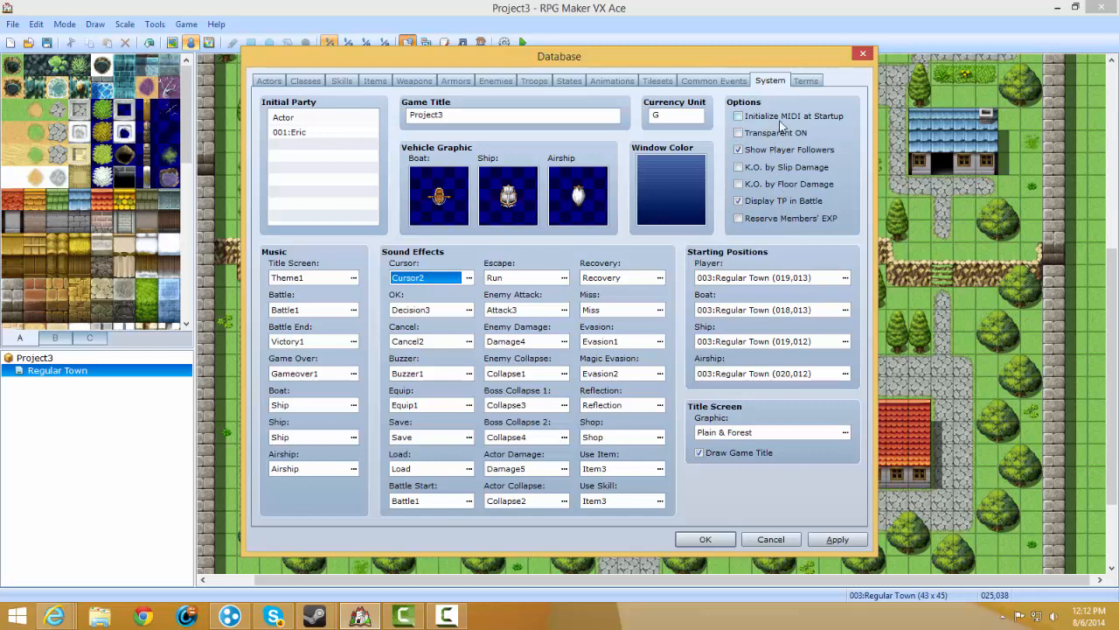
mouse_move(780, 125)
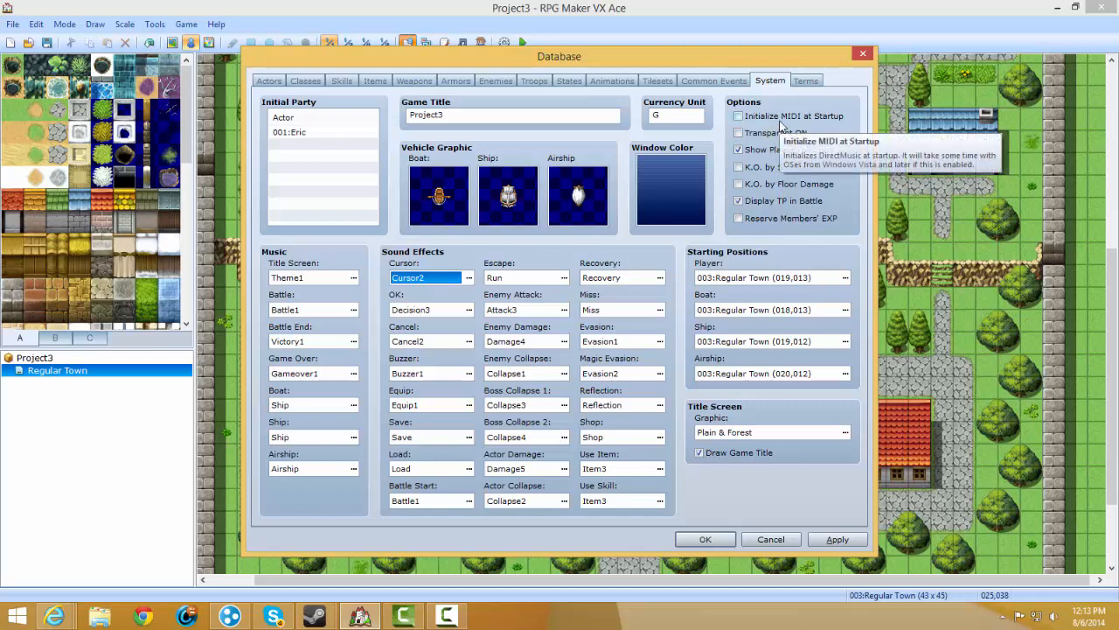
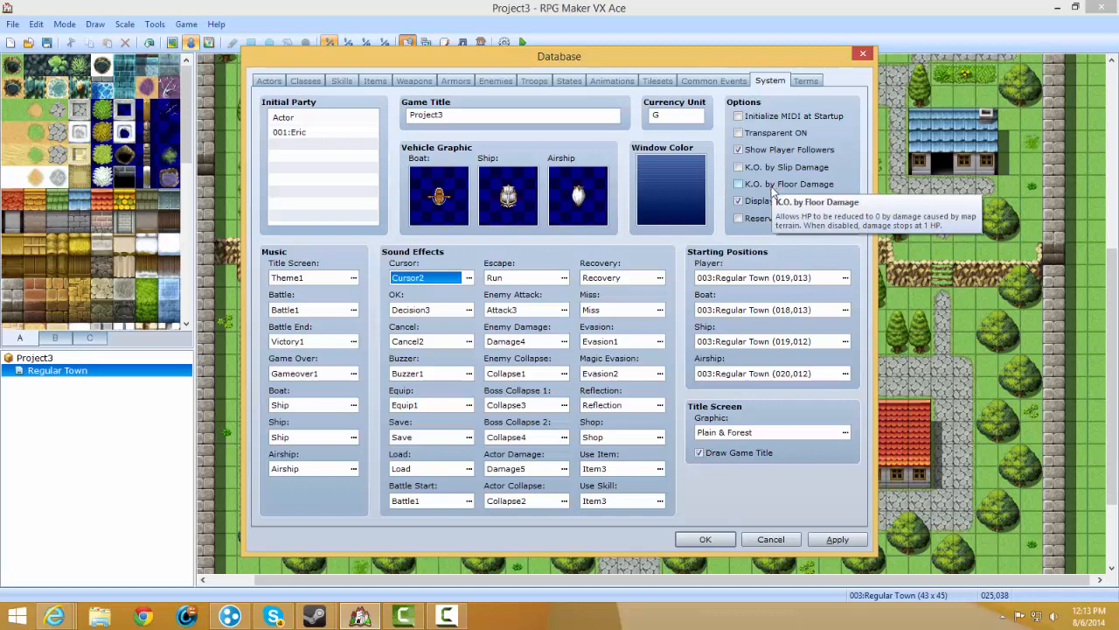
mouse_move(818, 224)
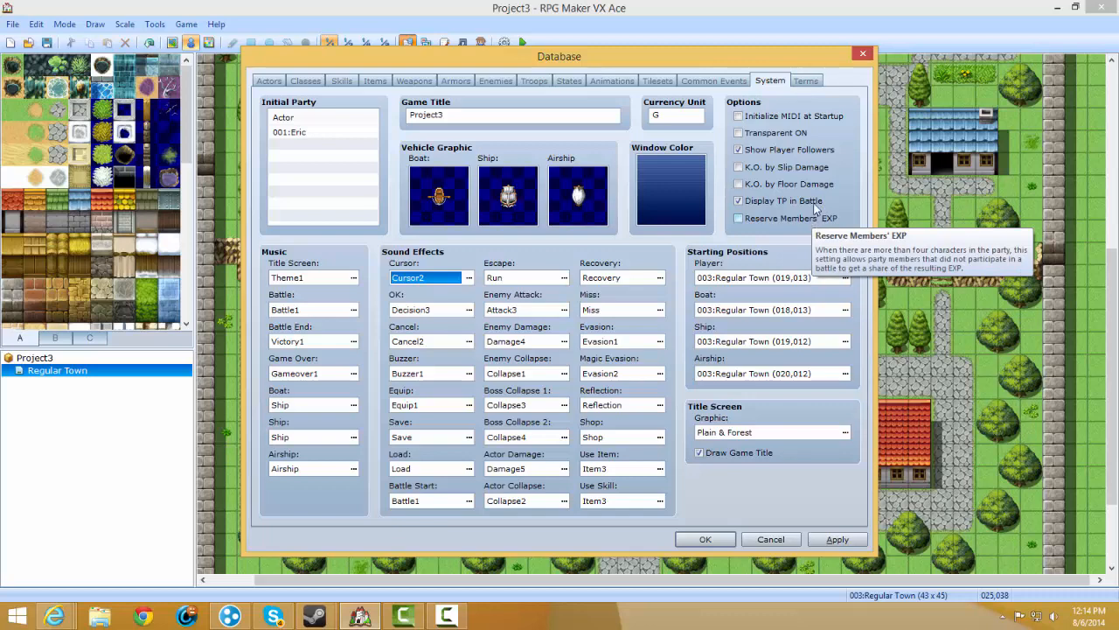
Review the status, equip type and command terms without editing them, and save the database changes.
left_click(803, 82)
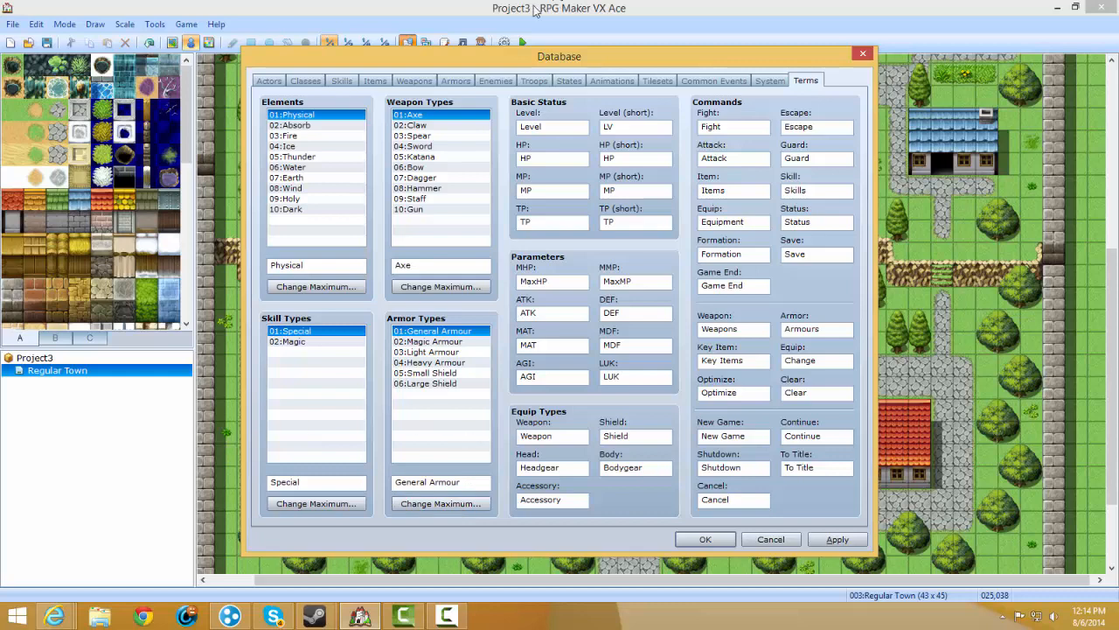
double_click(549, 130)
left_click(549, 130)
double_click(571, 437)
double_click(759, 500)
double_click(759, 470)
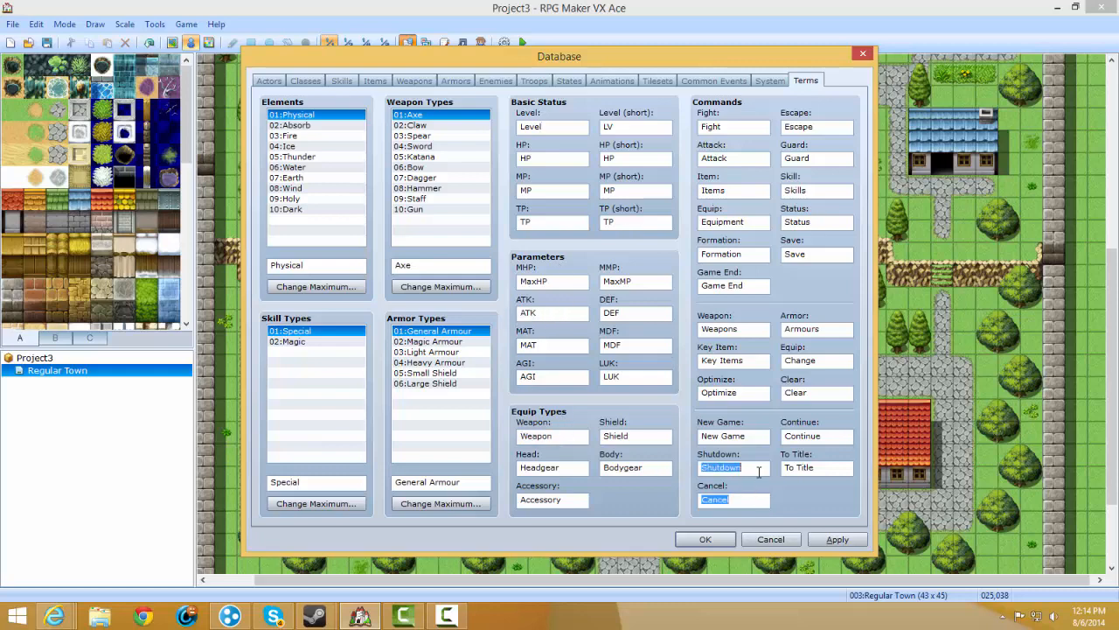
double_click(740, 393)
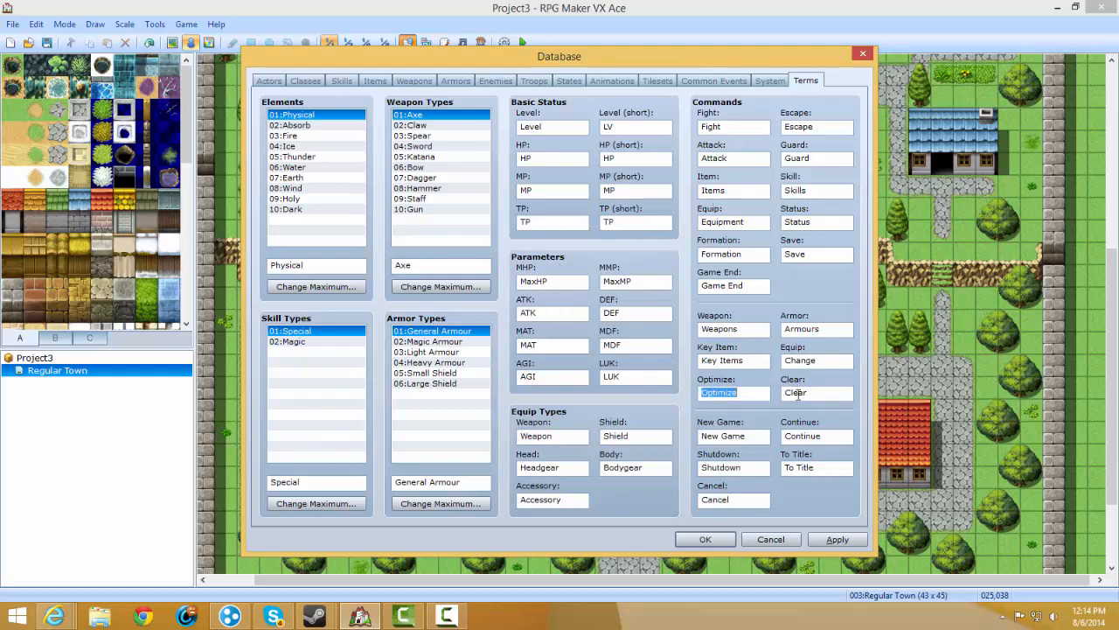
double_click(799, 393)
left_click(704, 538)
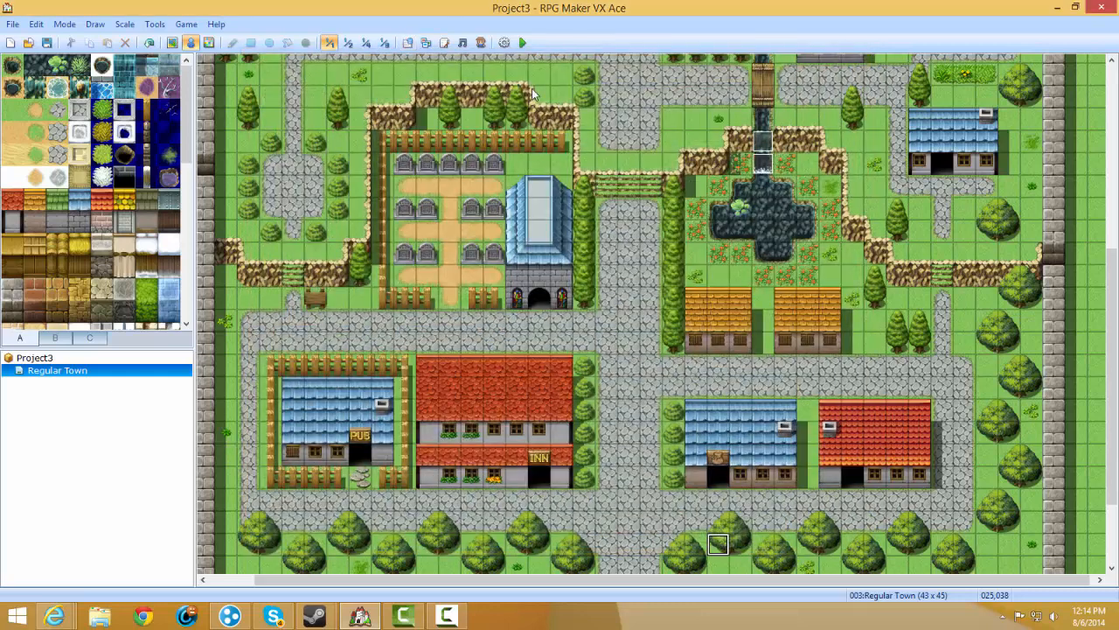
Open the Resource Manager and browse the animation and battleback graphics categories.
left_click(425, 42)
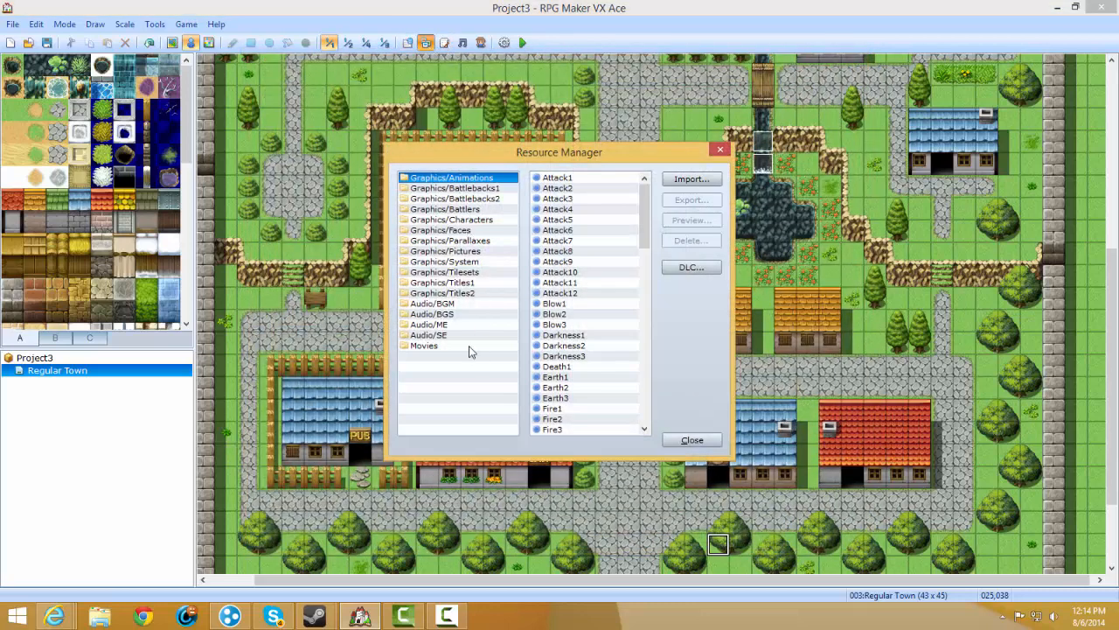
left_click_drag(470, 346, 462, 180)
left_click(477, 191)
left_click(464, 178)
Import !$AN_Door-Large from the Arabian Nights DLC folder into Graphics/Characters and preview it.
left_click(467, 220)
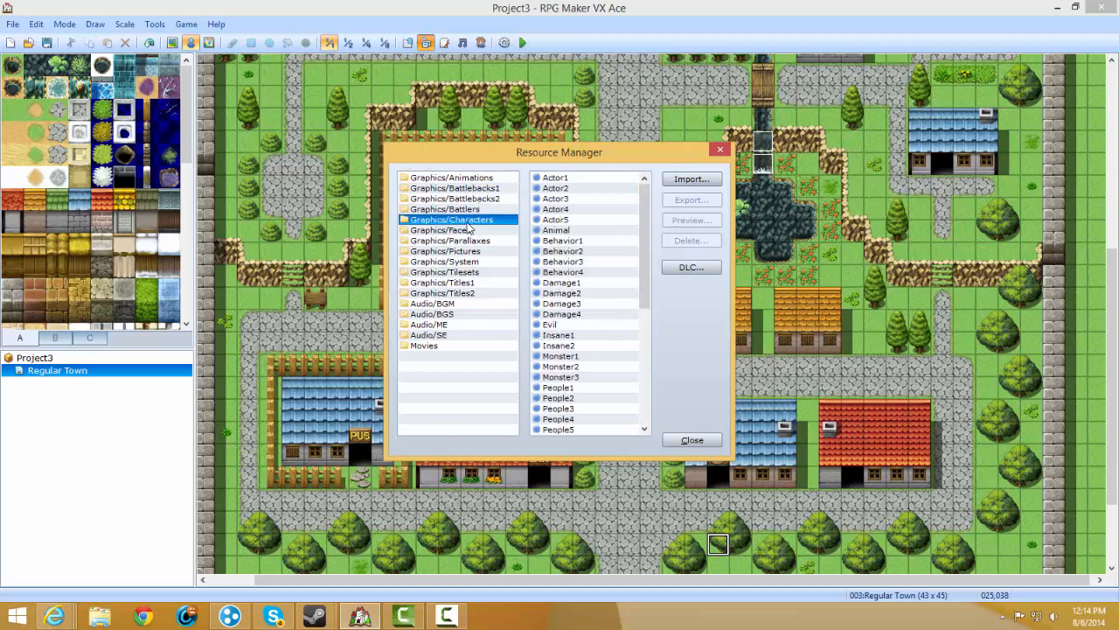
left_click(698, 273)
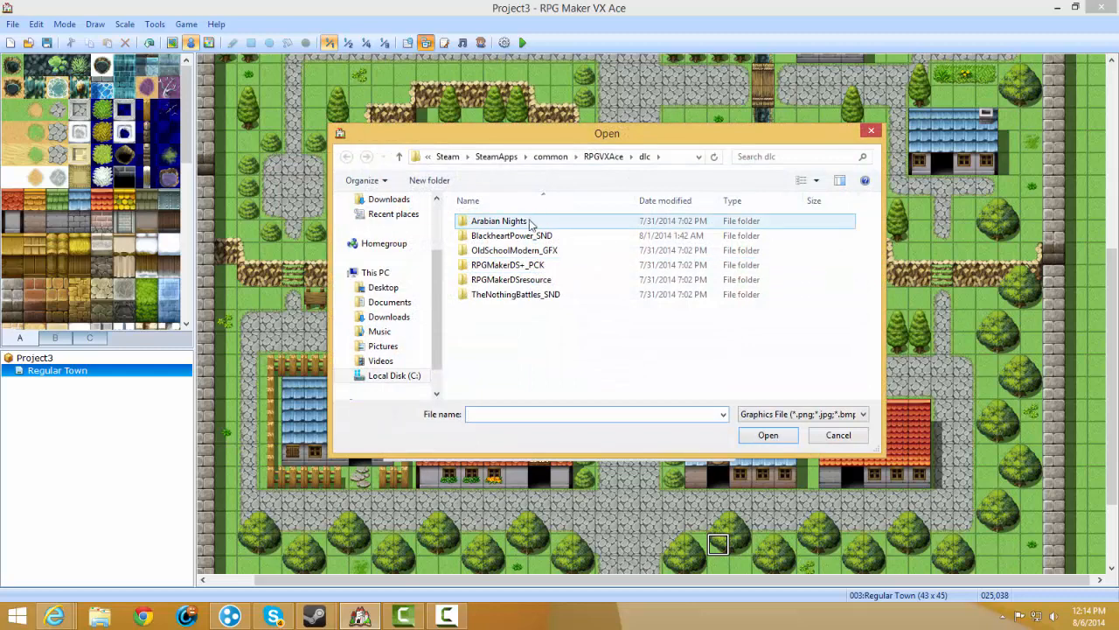
double_click(528, 222)
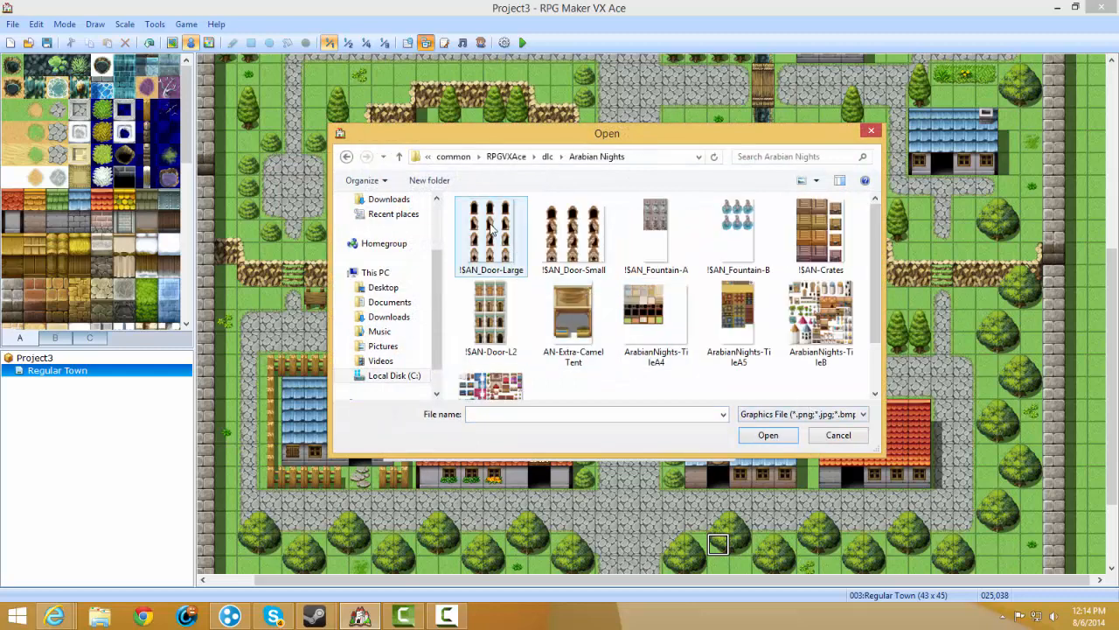
left_click_drag(521, 133, 753, 100)
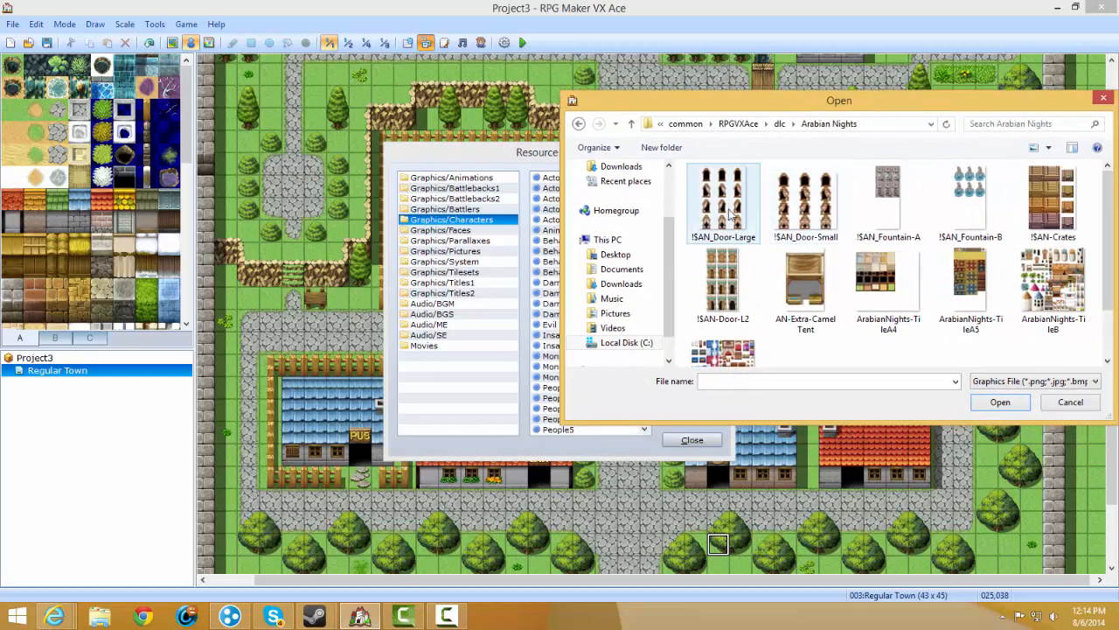
double_click(724, 212)
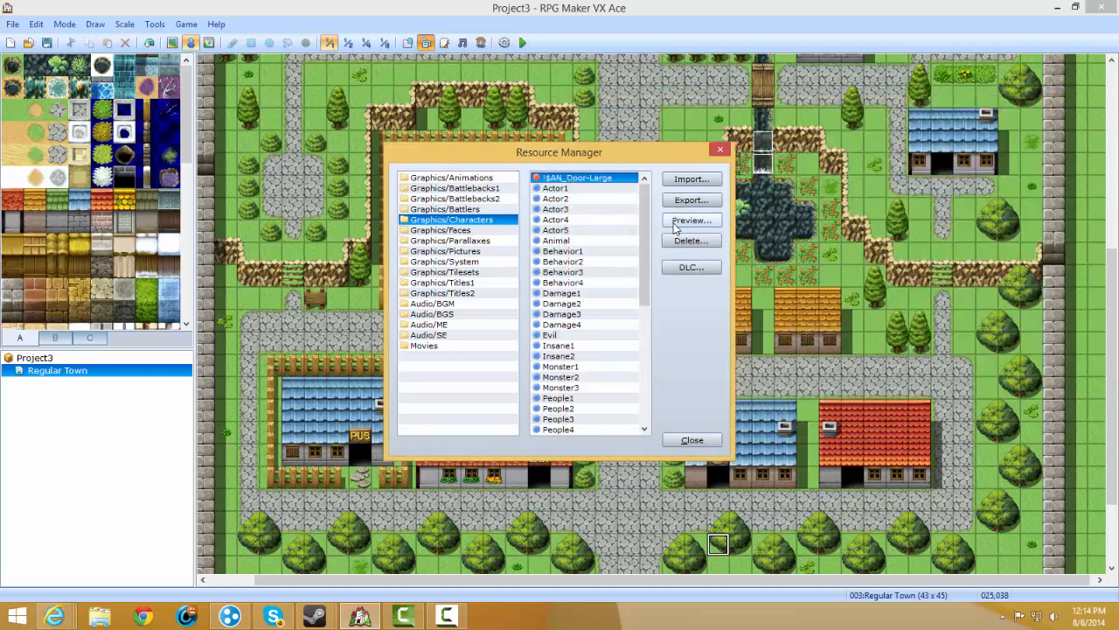
left_click(673, 225)
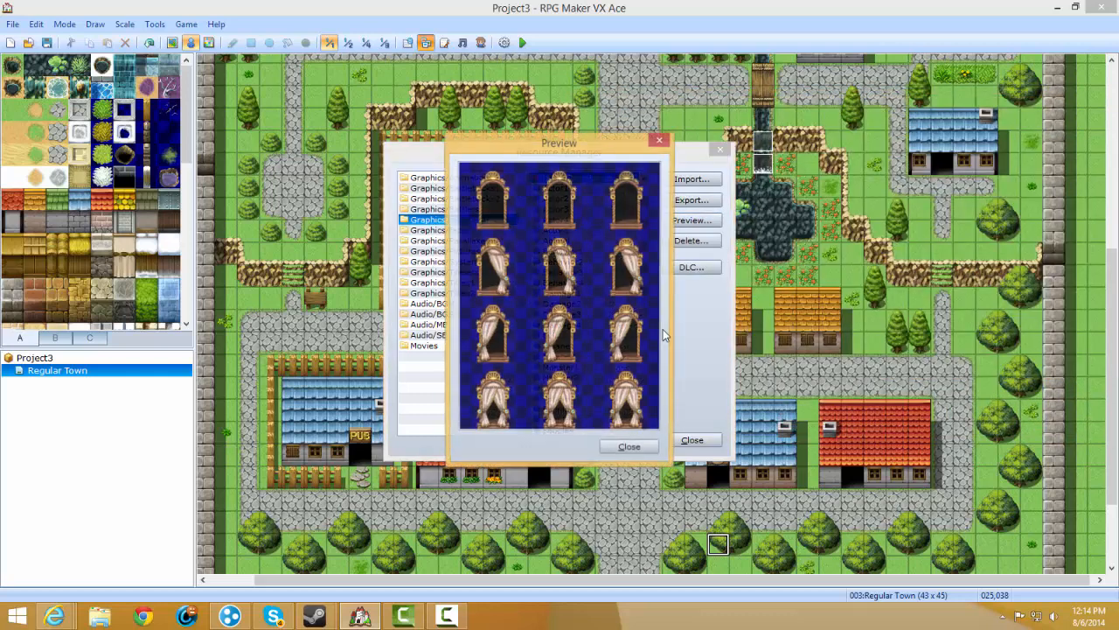
left_click(628, 448)
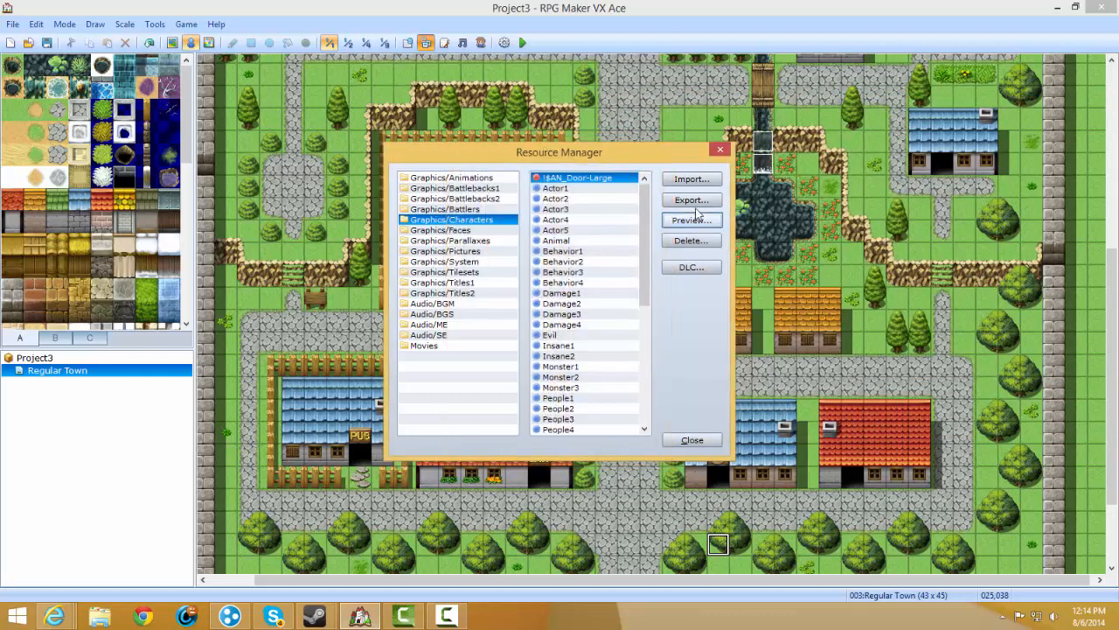
Browse the face, system, tileset and title resources among the project's graphics.
left_click(452, 230)
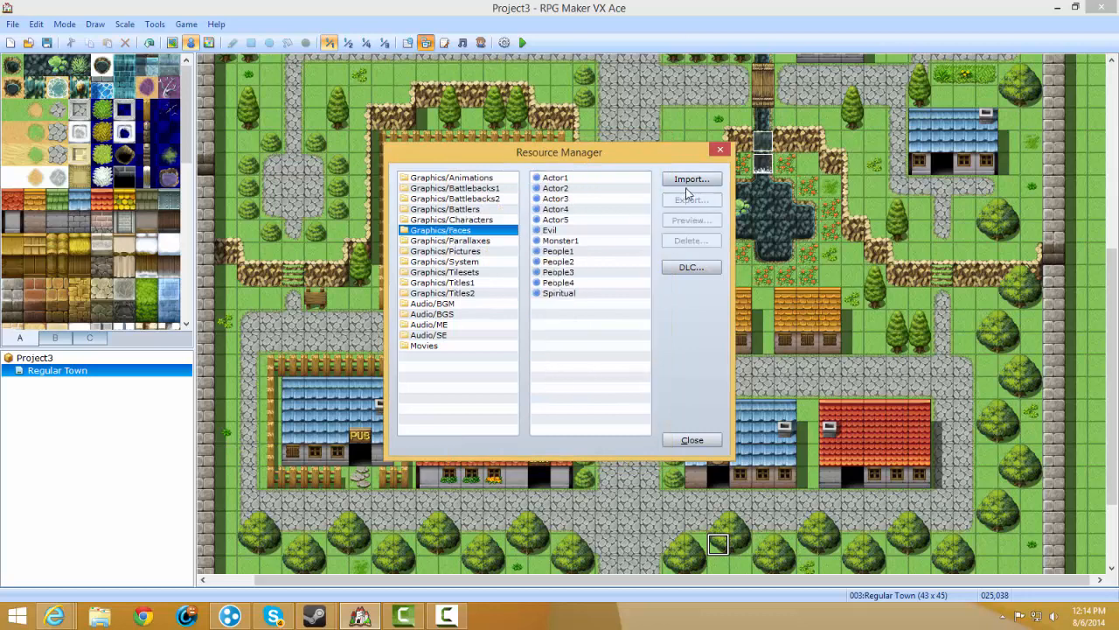
left_click(469, 263)
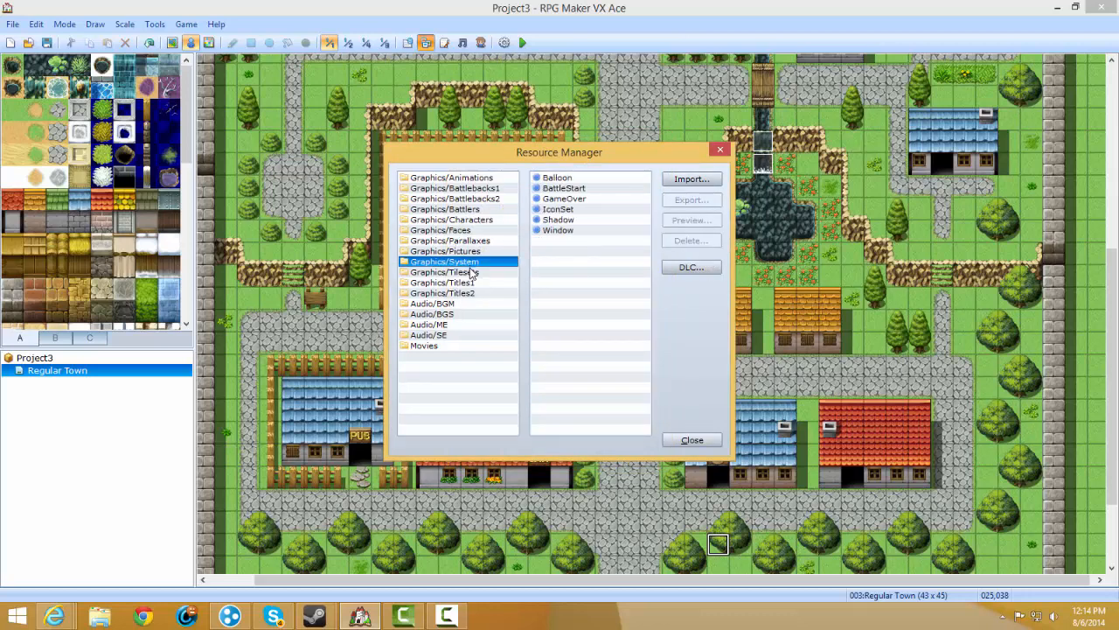
left_click(470, 272)
left_click(472, 282)
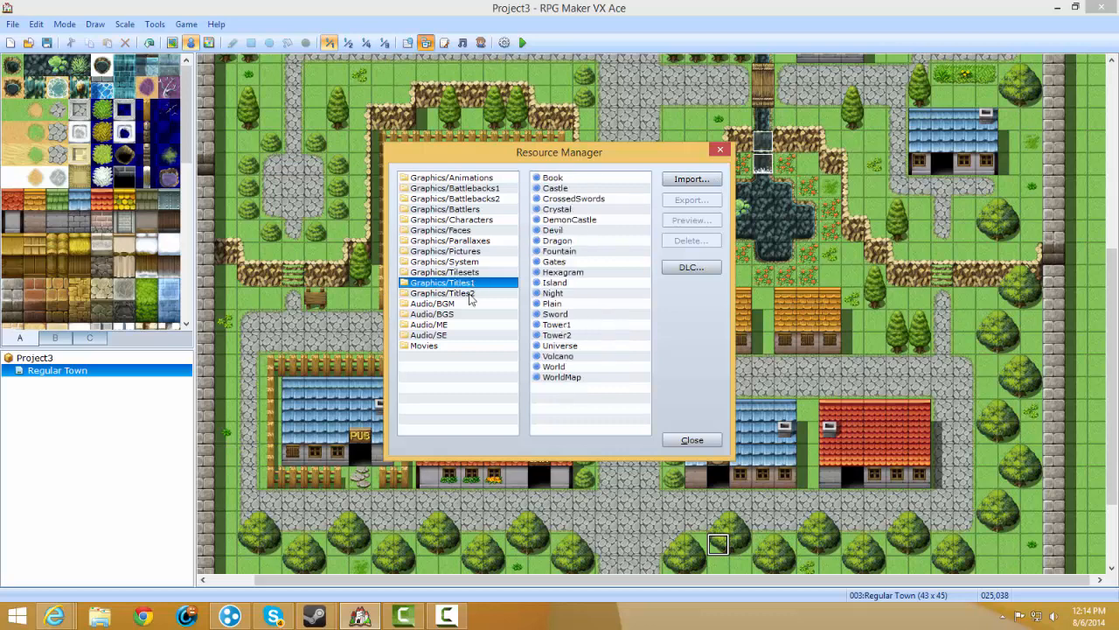
left_click(470, 303)
left_click_drag(473, 273, 473, 265)
left_click(470, 272)
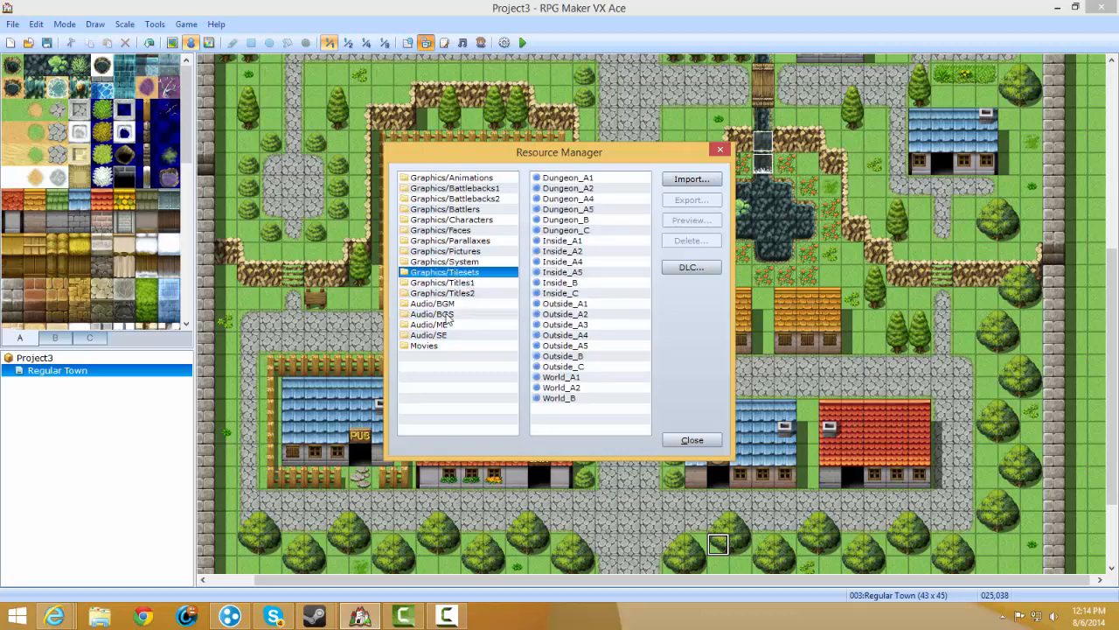
Browse the project's audio resources in the BGM, BGS, ME and SE categories.
left_click(437, 335)
left_click(445, 324)
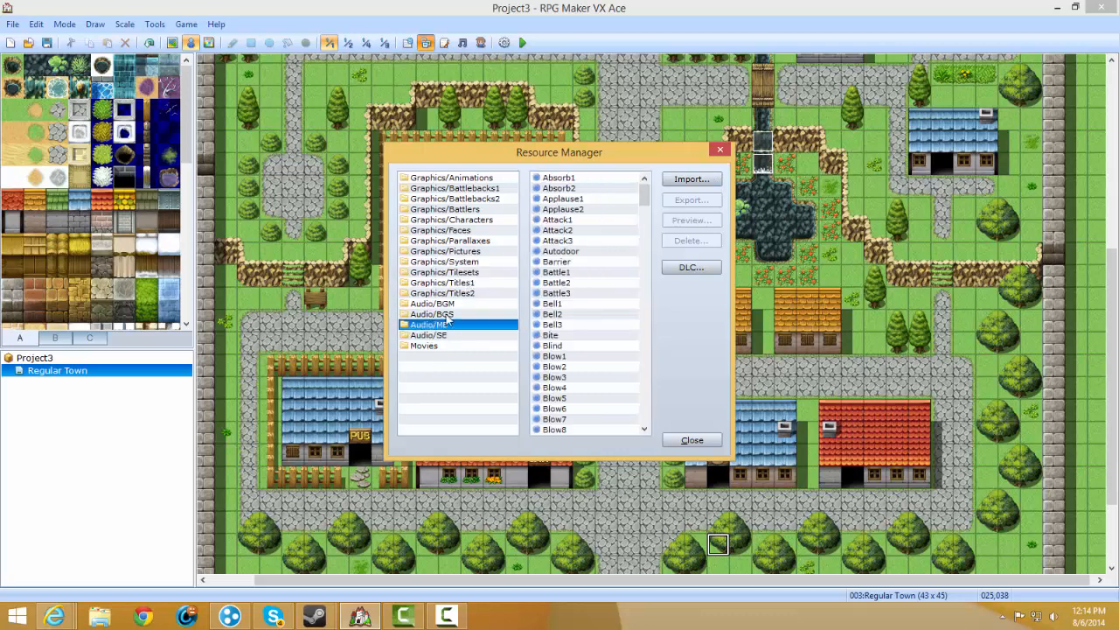
left_click(446, 305)
left_click(447, 312)
left_click(447, 306)
left_click(448, 333)
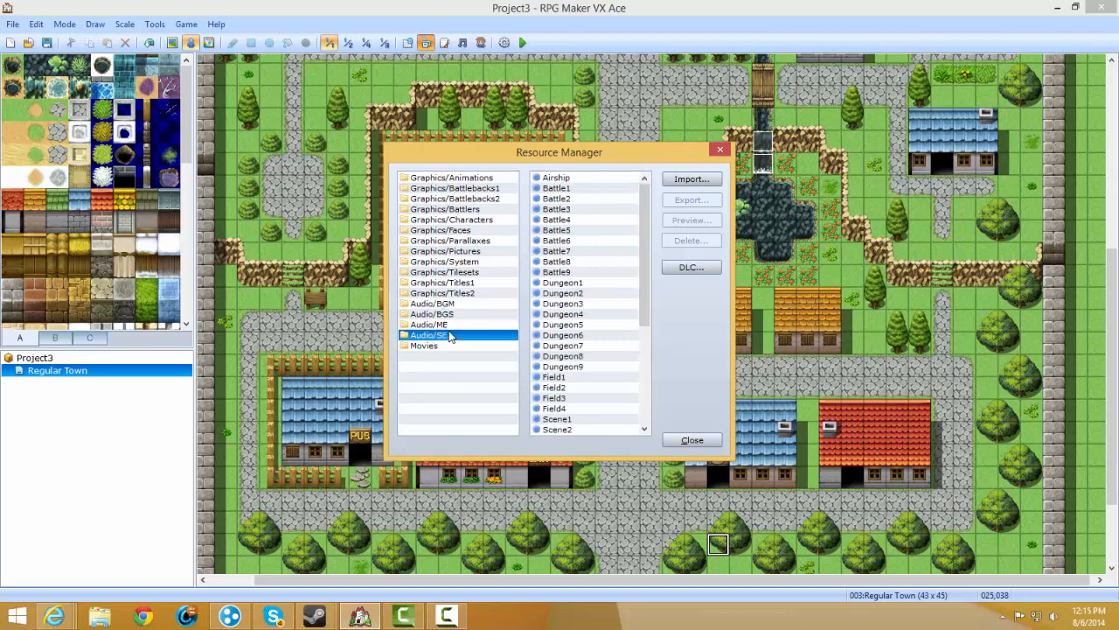
left_click(449, 326)
left_click(451, 315)
left_click(452, 315)
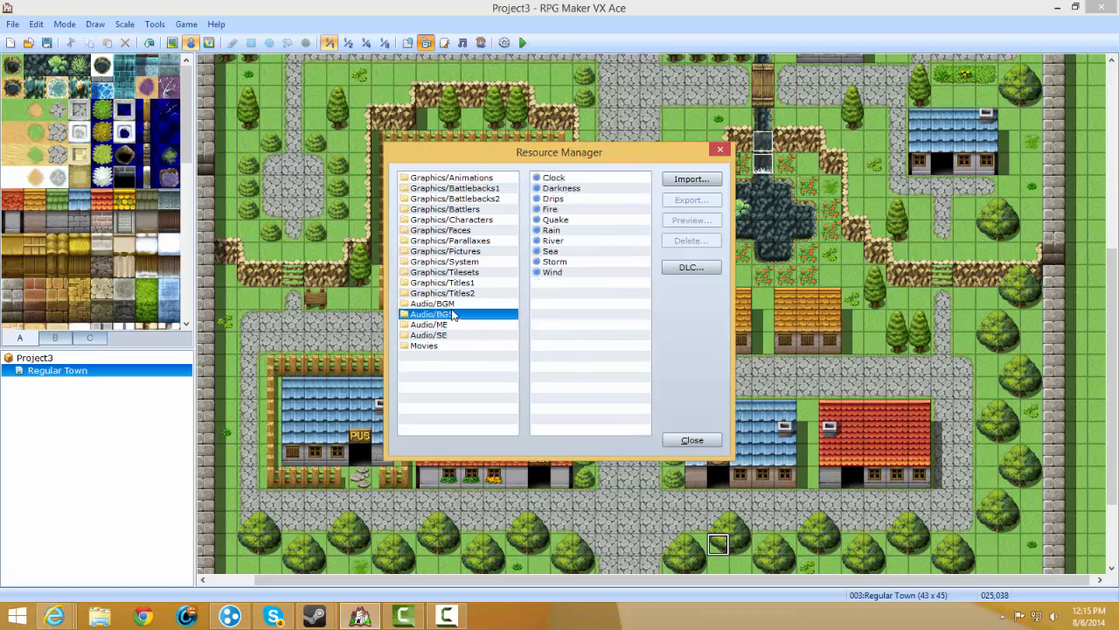
Go through the BGM, BGS, ME and SE audio categories once more and close the Resource Manager.
left_click(455, 304)
left_click(440, 316)
left_click(442, 324)
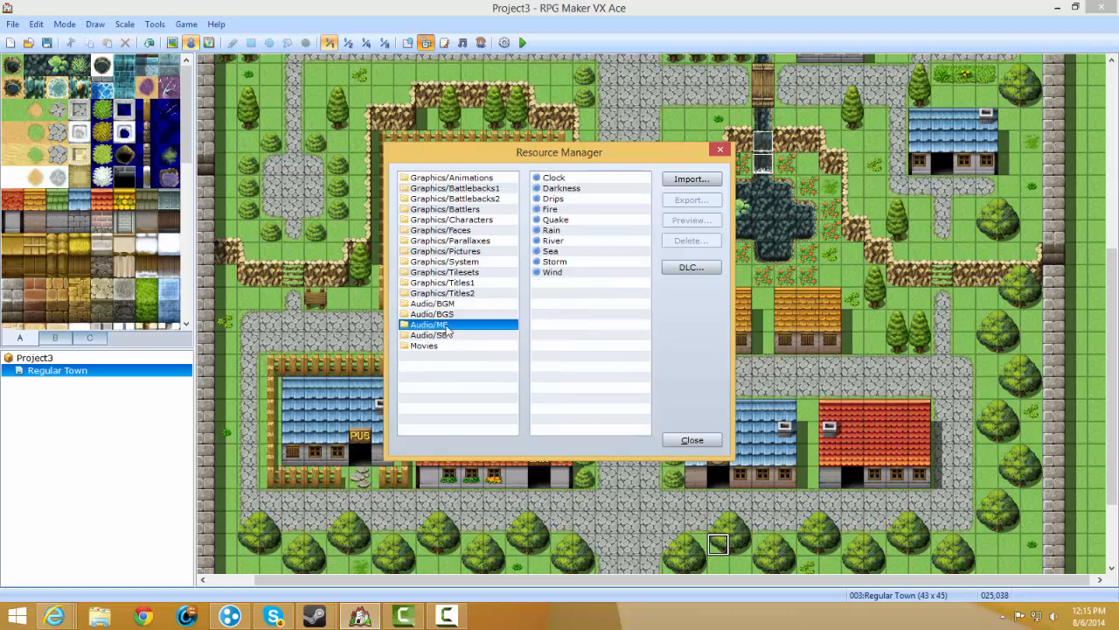
left_click(447, 335)
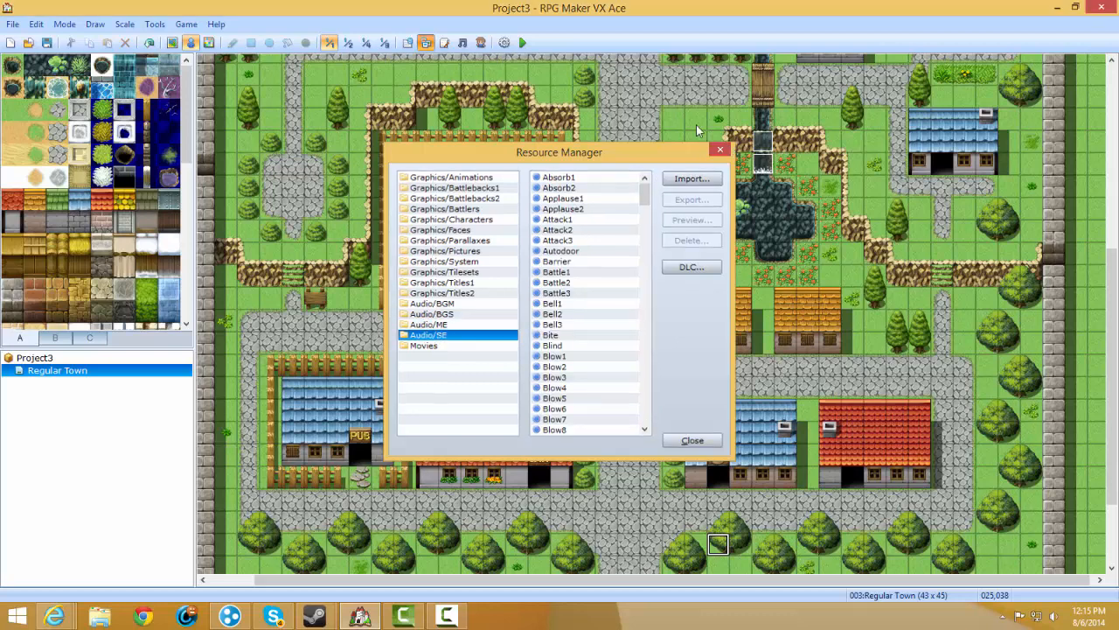
left_click(720, 149)
Open the Script Editor and examine the Scene_Save, Scene_Title and Scene_Map scripts and the commands available for a script entry.
left_click(444, 42)
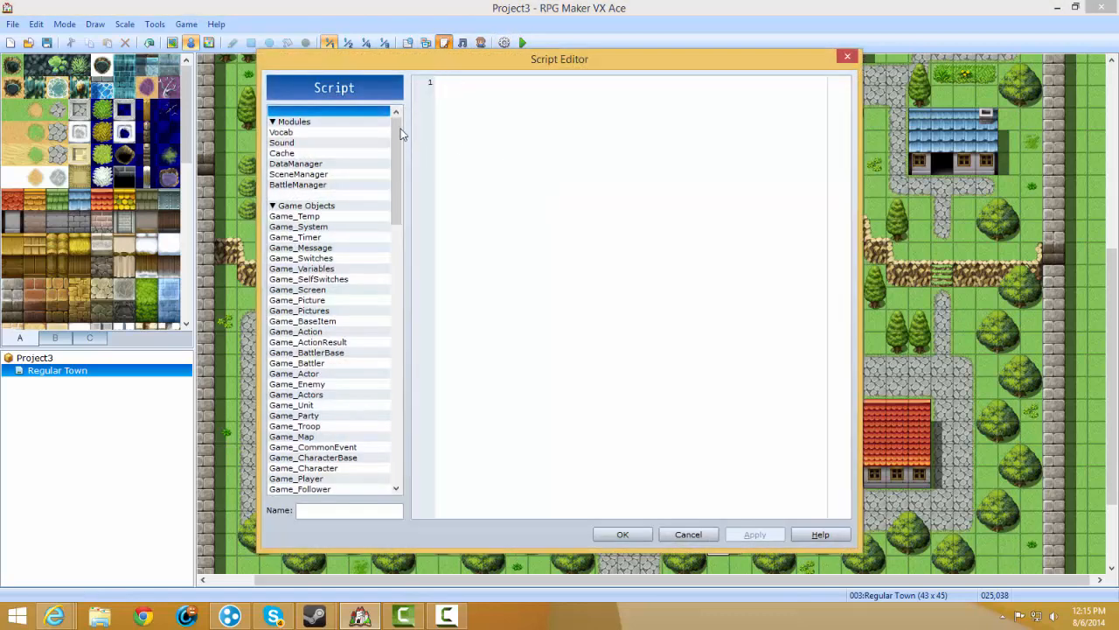
left_click_drag(395, 166, 394, 423)
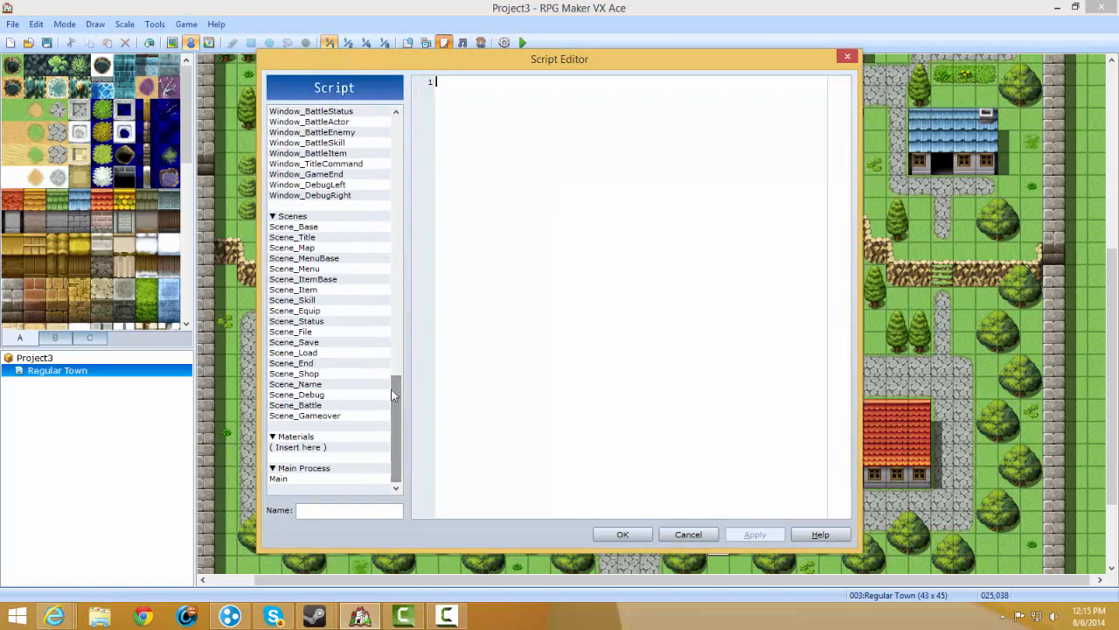
left_click(330, 342)
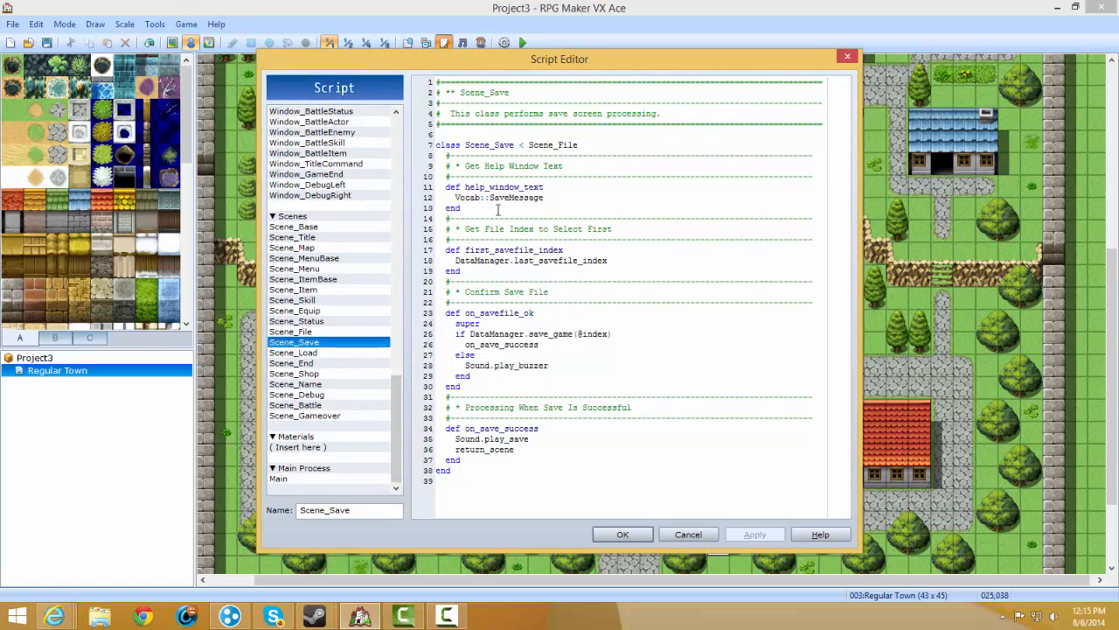
left_click(466, 270)
left_click(321, 239)
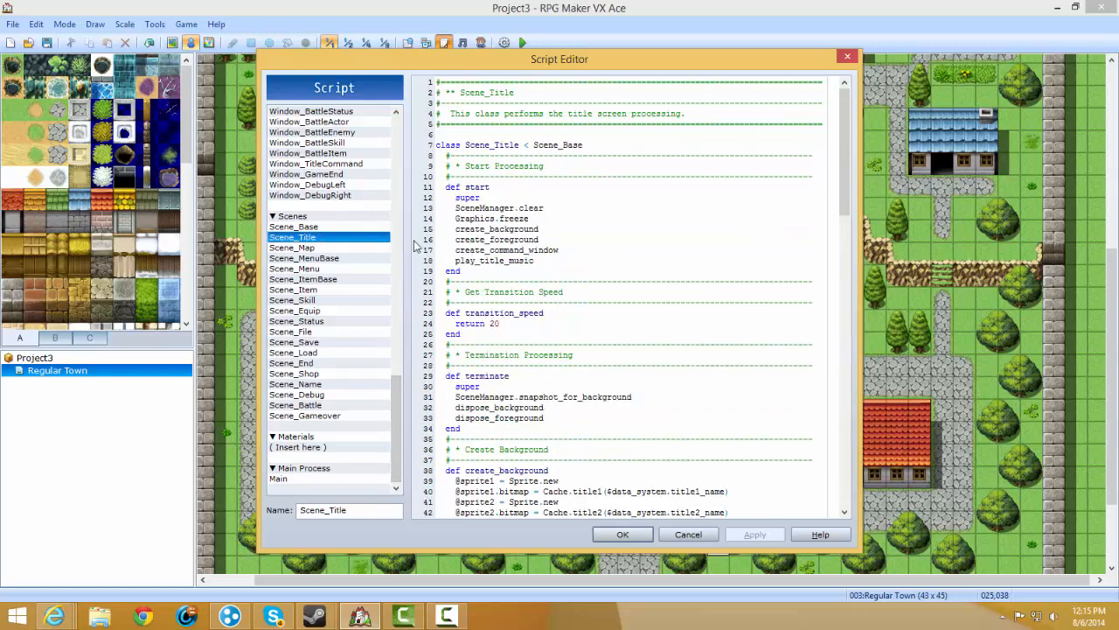
left_click_drag(853, 147, 846, 78)
left_click(551, 335)
right_click(322, 245)
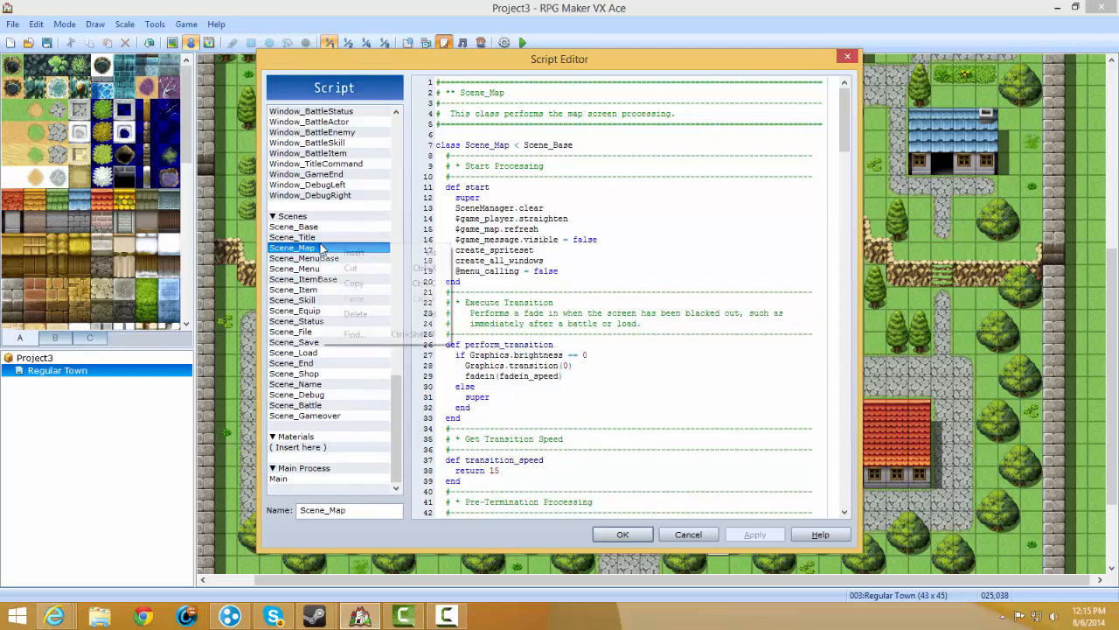
right_click(315, 239)
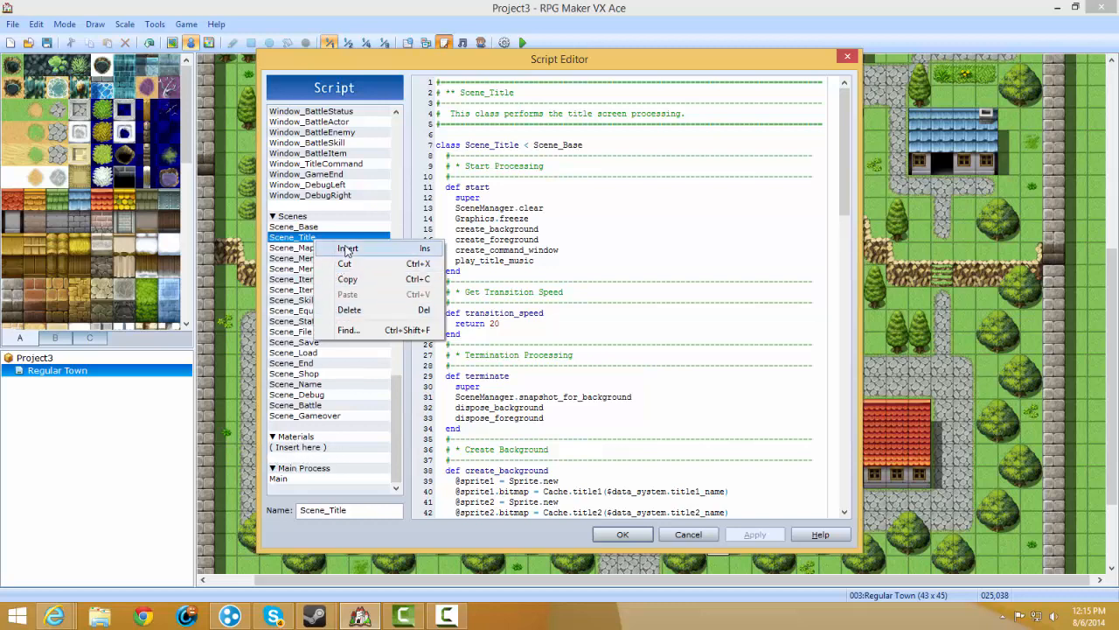
key("Escape")
Insert a blank script section above ( Insert here ) under Materials, and delete that section again.
left_click(311, 447)
right_click(330, 451)
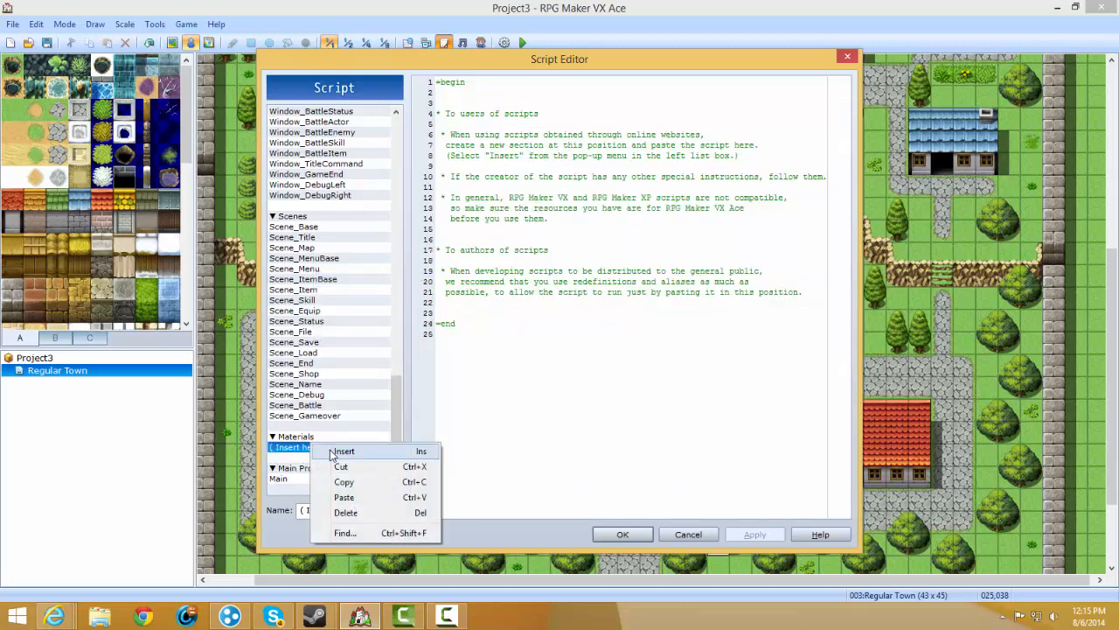
left_click(341, 452)
right_click(313, 447)
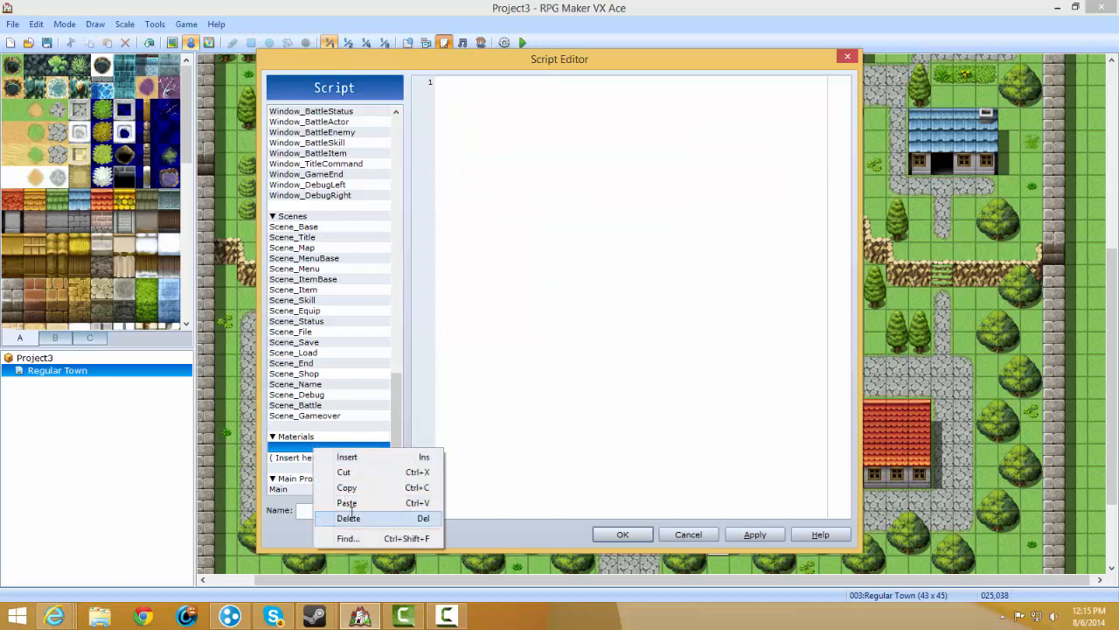
left_click(349, 516)
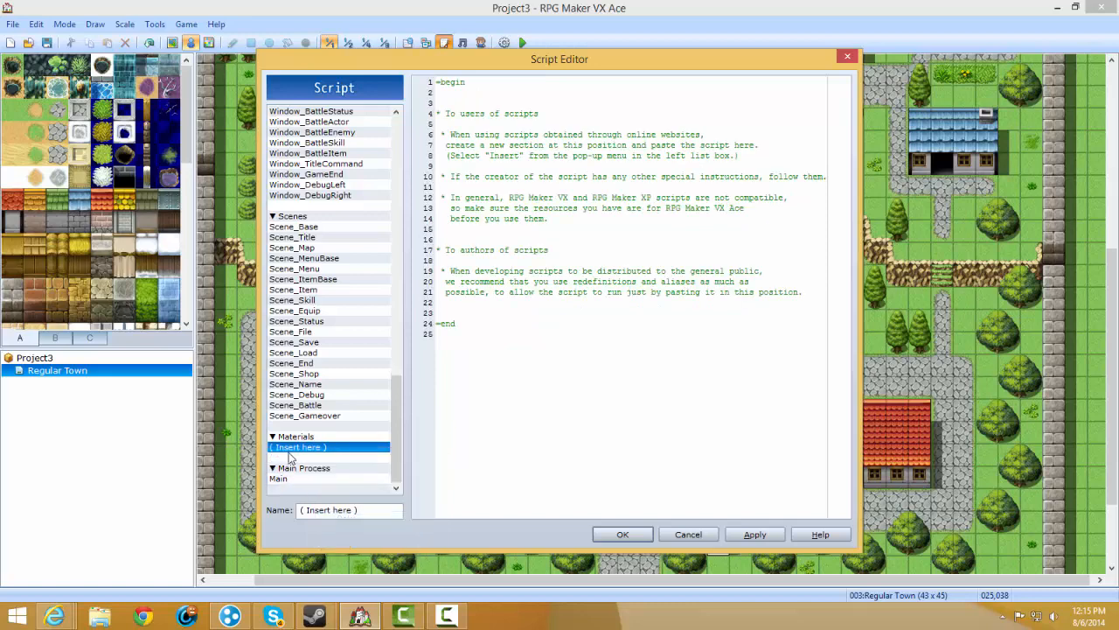
Copy the Scene_Title script entry and close the Script Editor, accepting its contents.
left_click(307, 248)
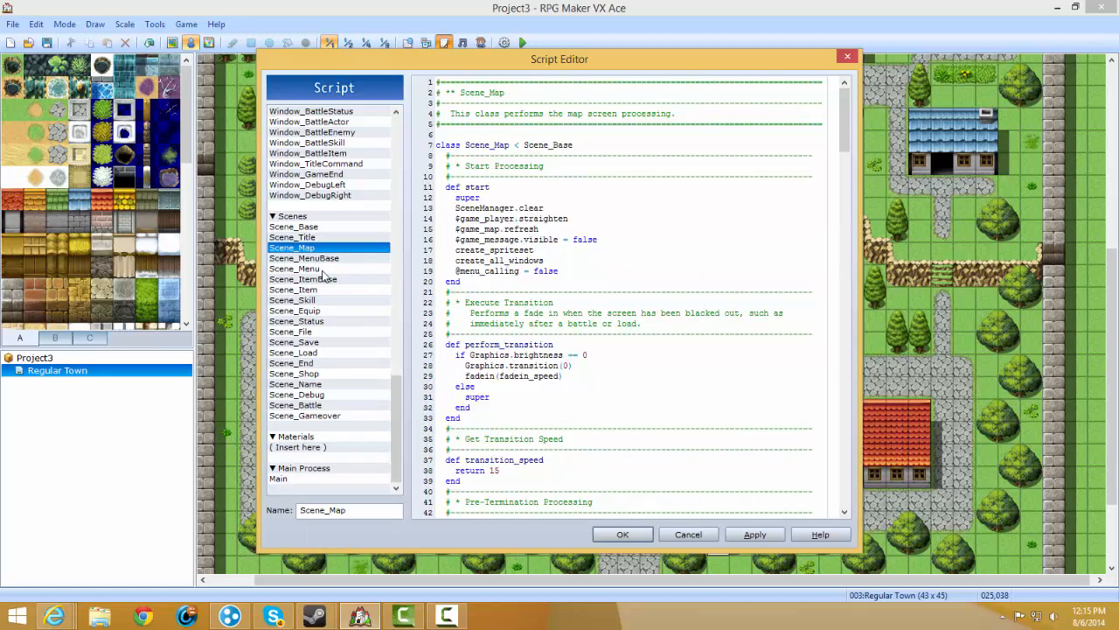
left_click(308, 227)
right_click(310, 238)
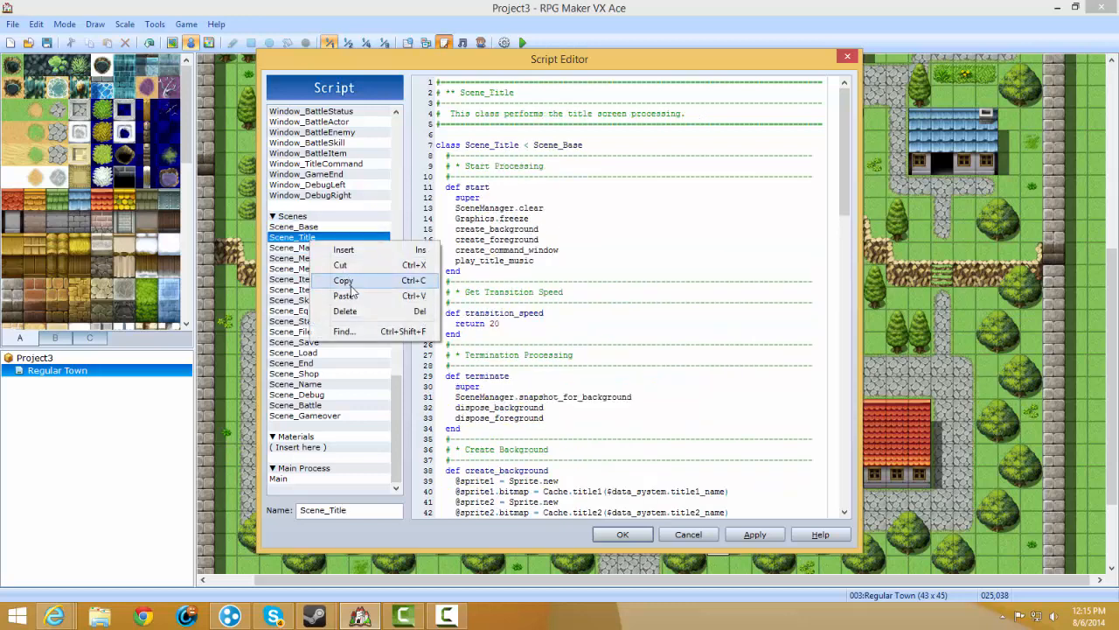
left_click(350, 281)
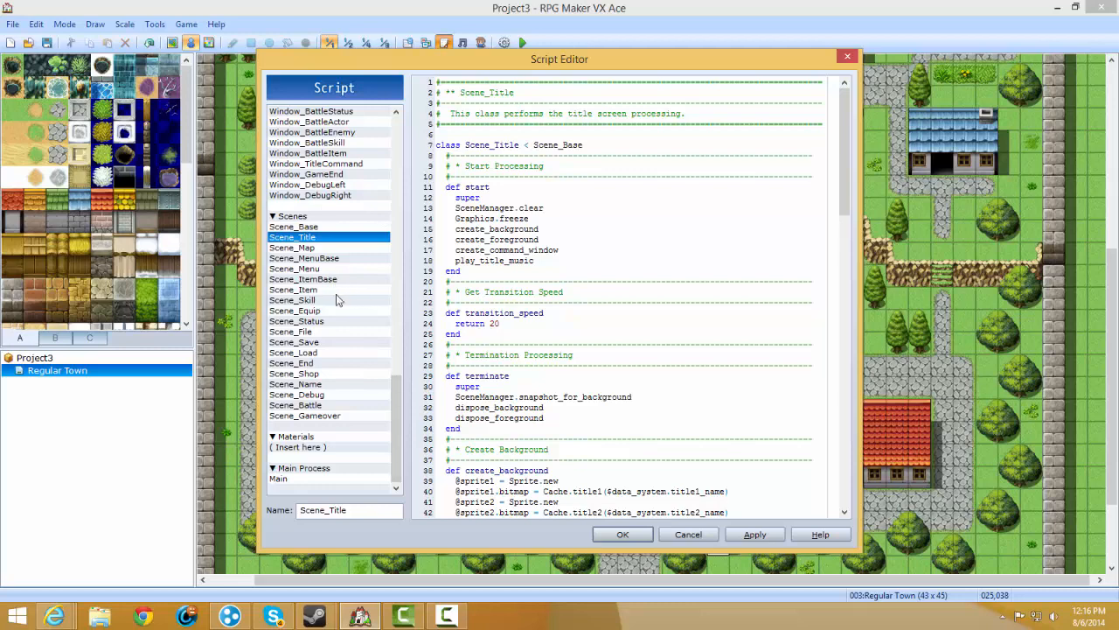
left_click(623, 535)
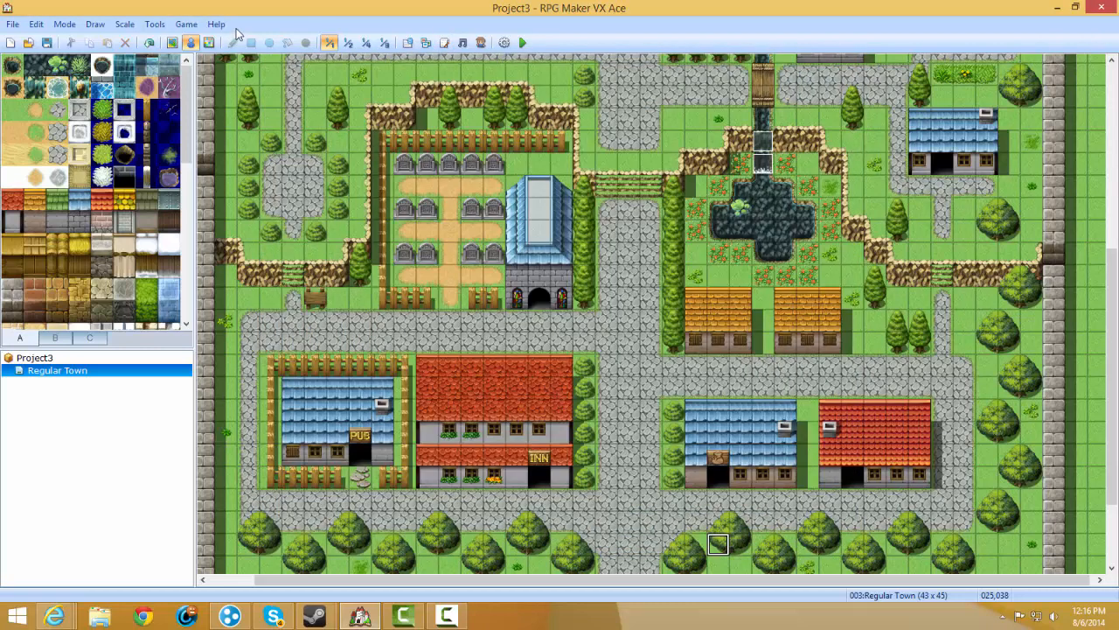
left_click(172, 42)
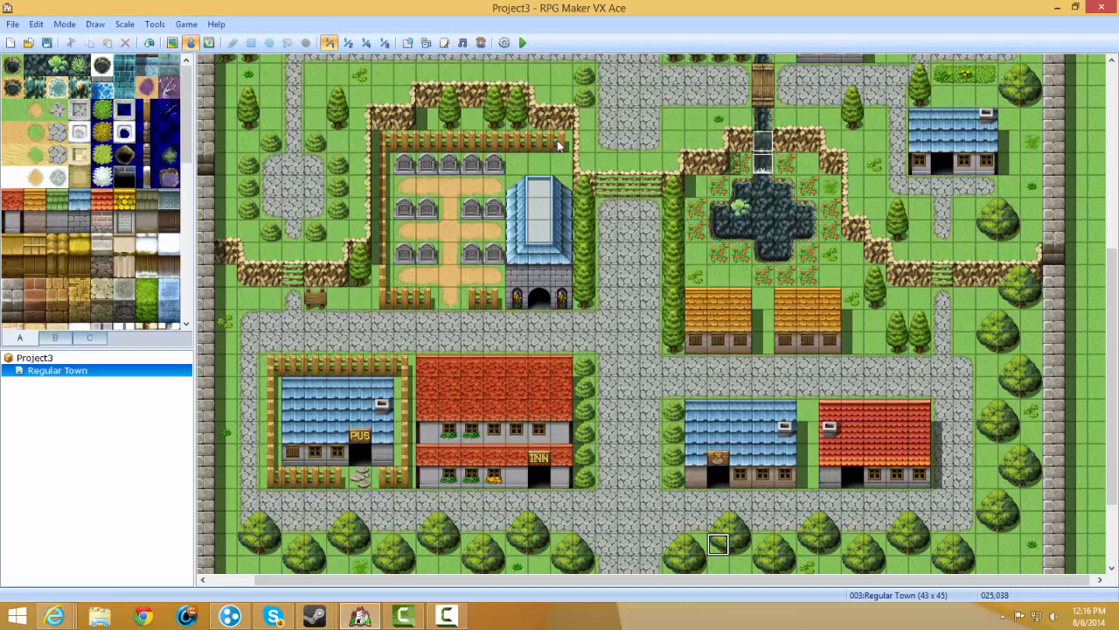